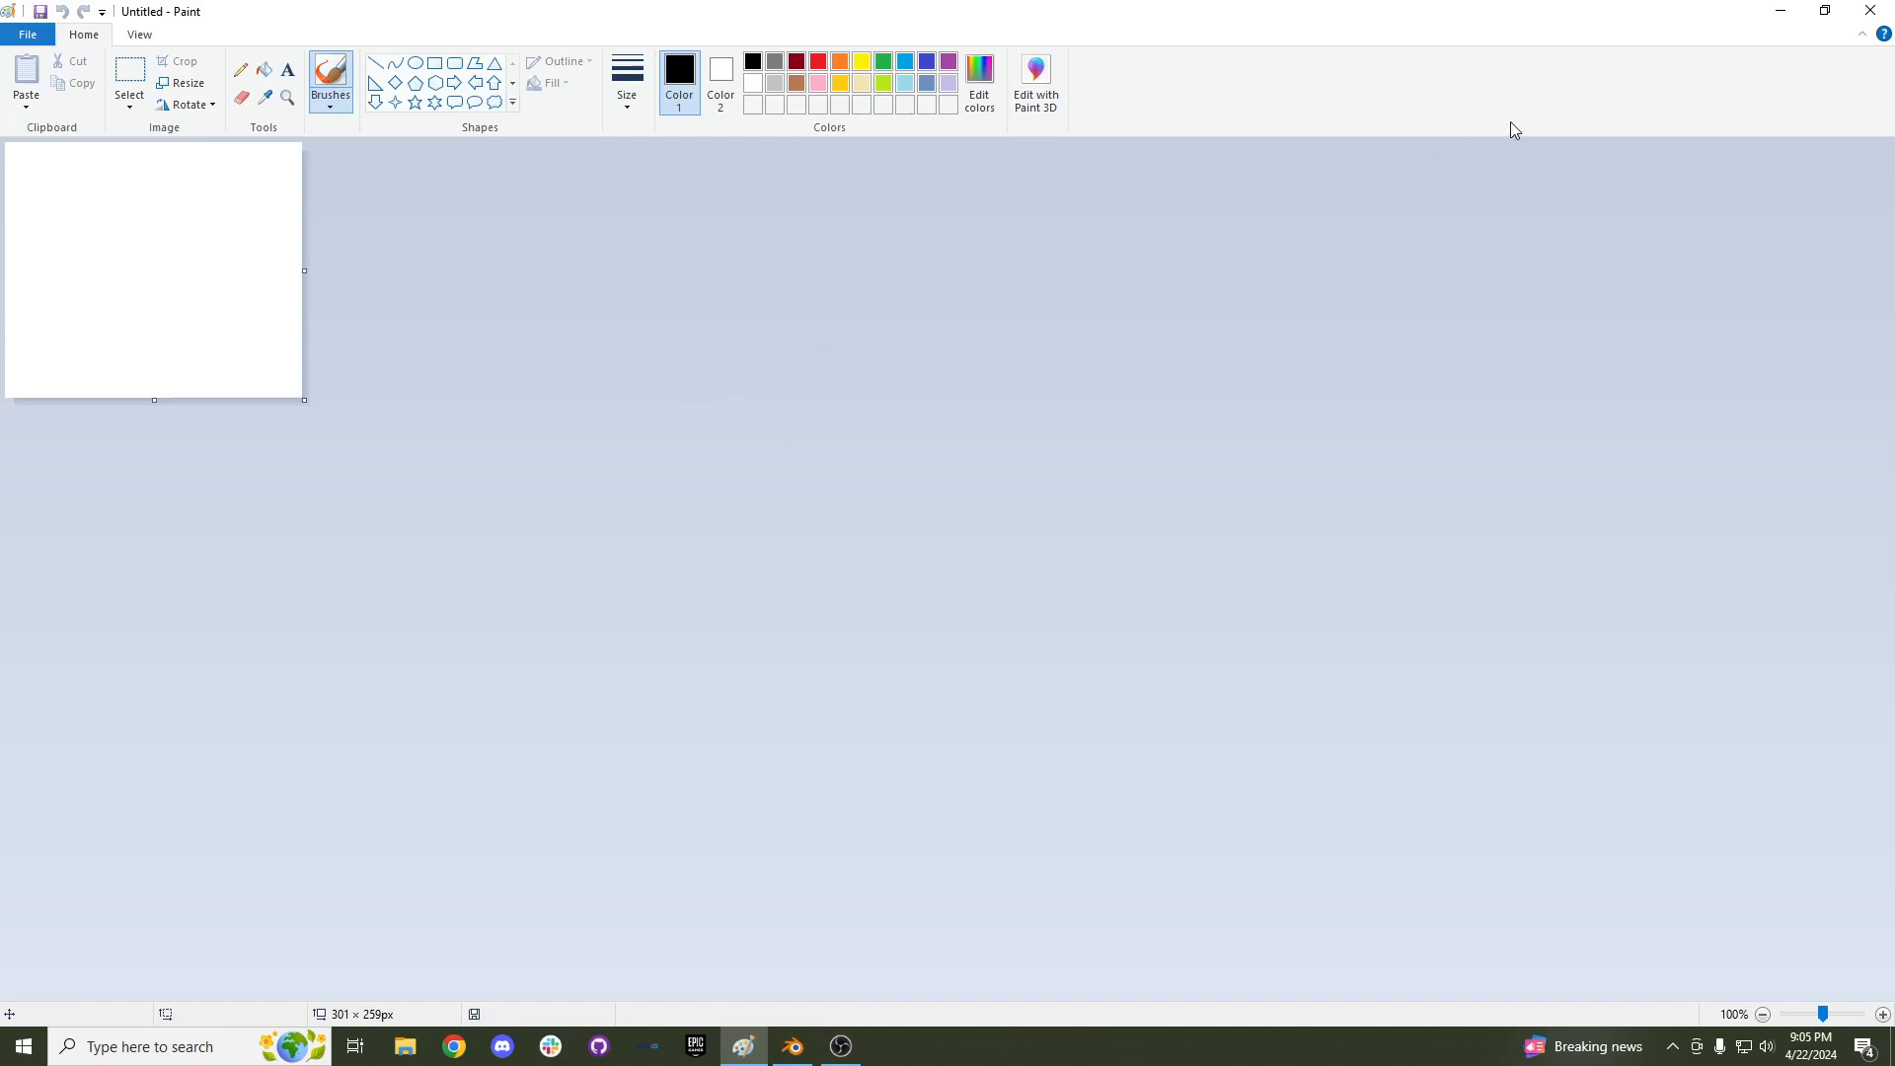
Switch to Blender and delete the default camera and light from the scene.
click(1781, 11)
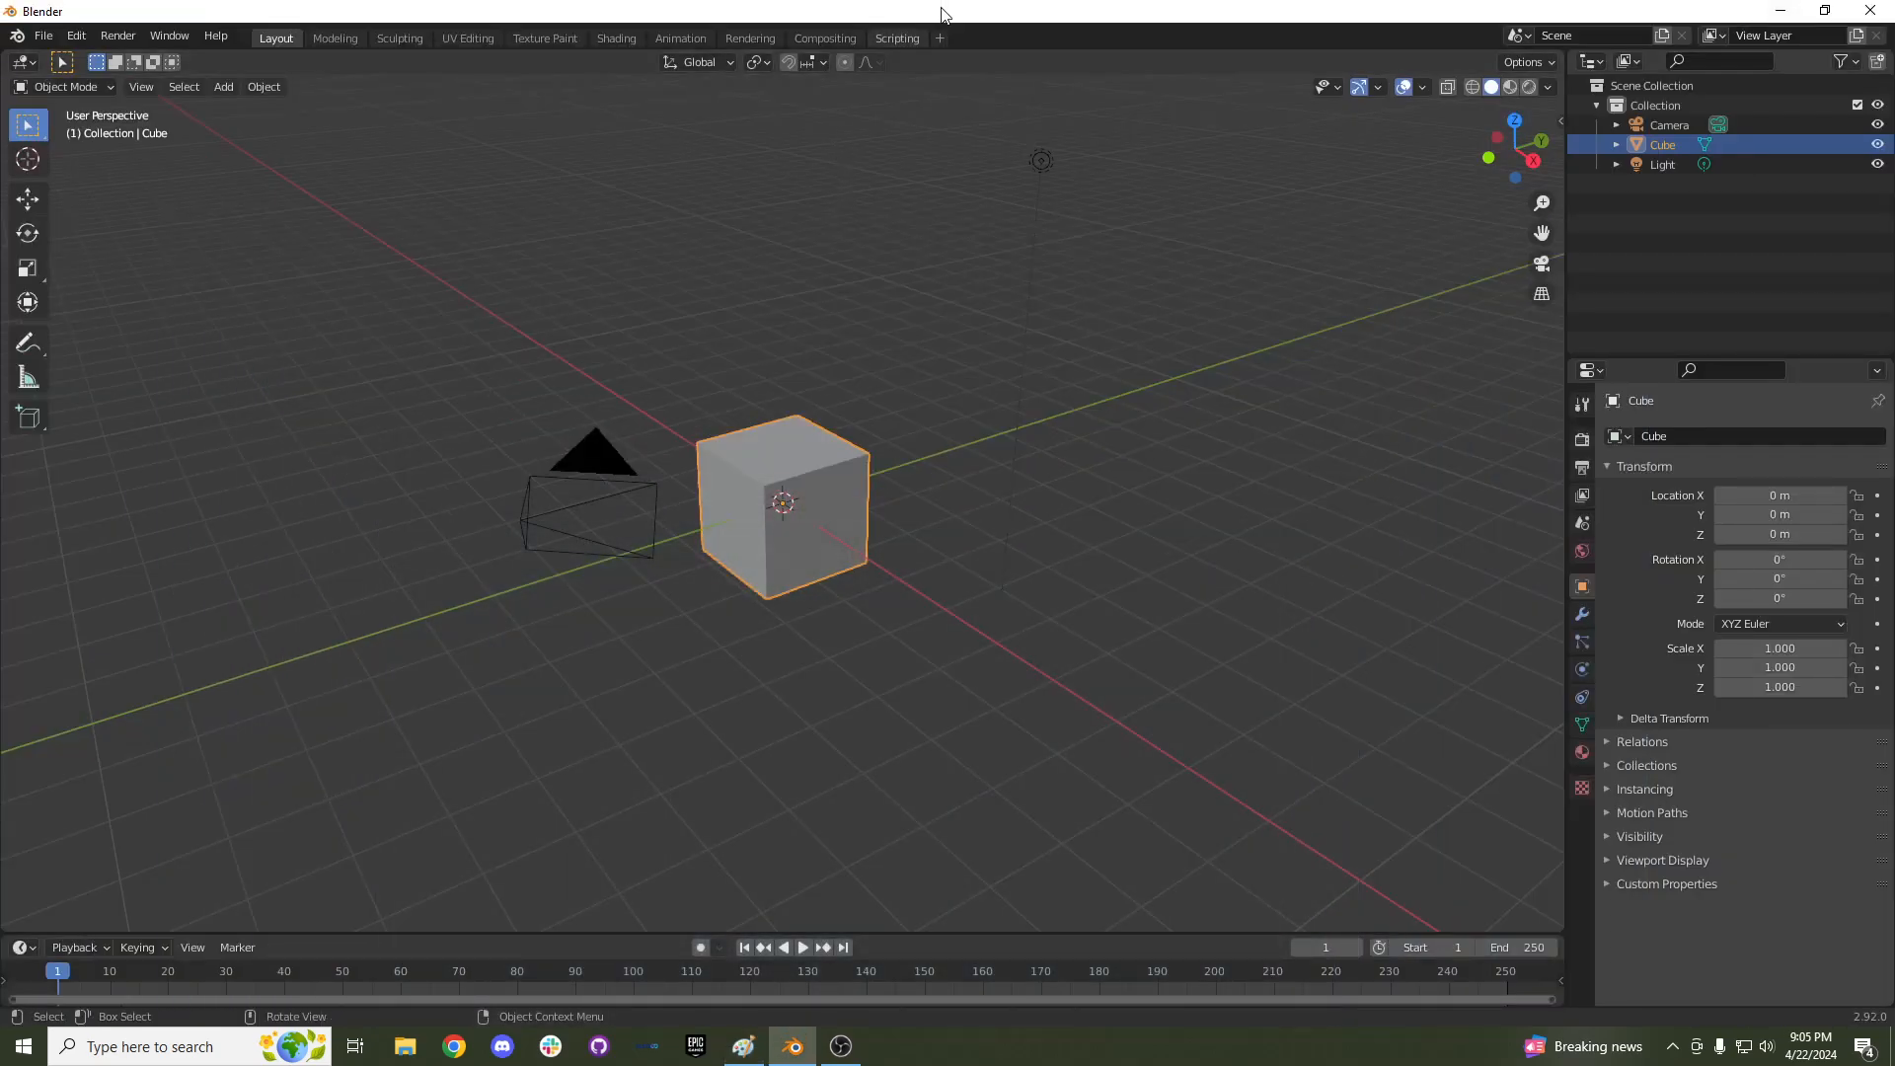
middle_drag(742, 495, 668, 429)
scroll(648, 423, up, 1)
scroll(671, 429, down, 2)
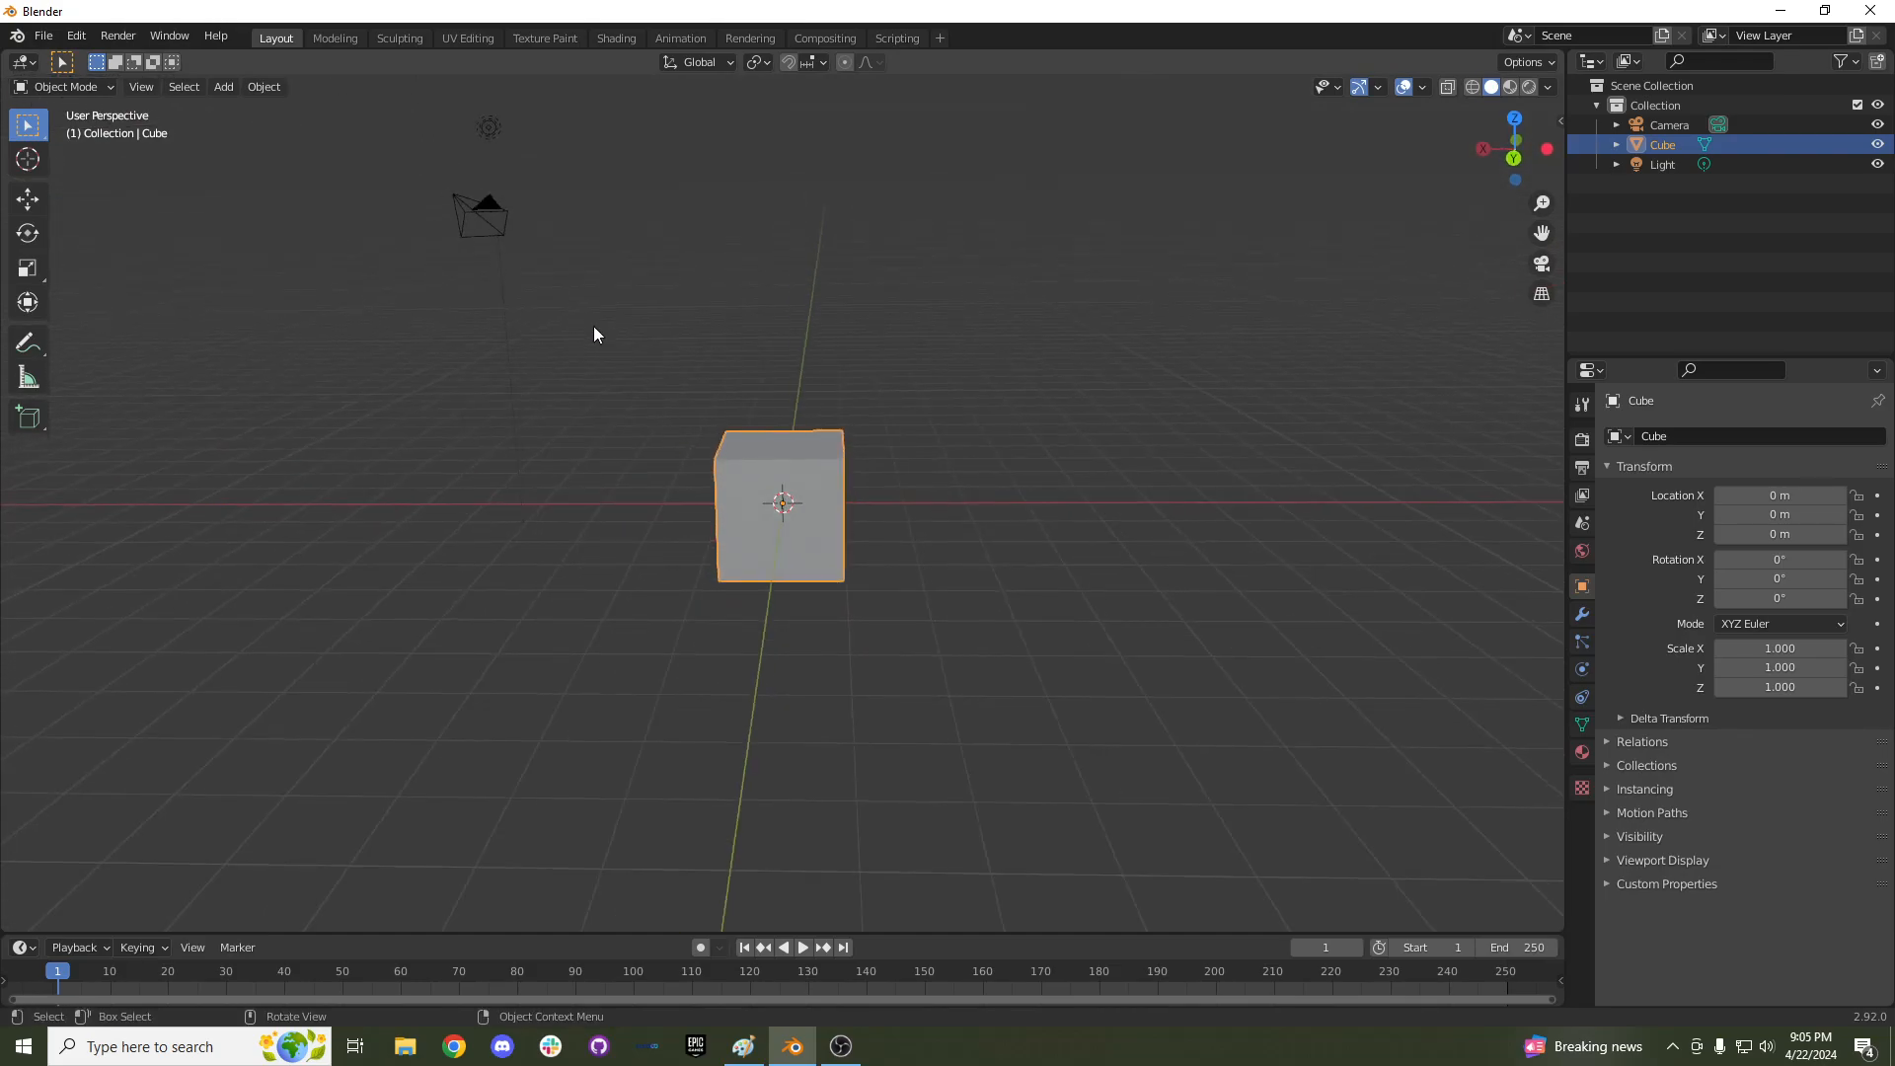
click(477, 207)
key(Delete)
click(487, 127)
key(Delete)
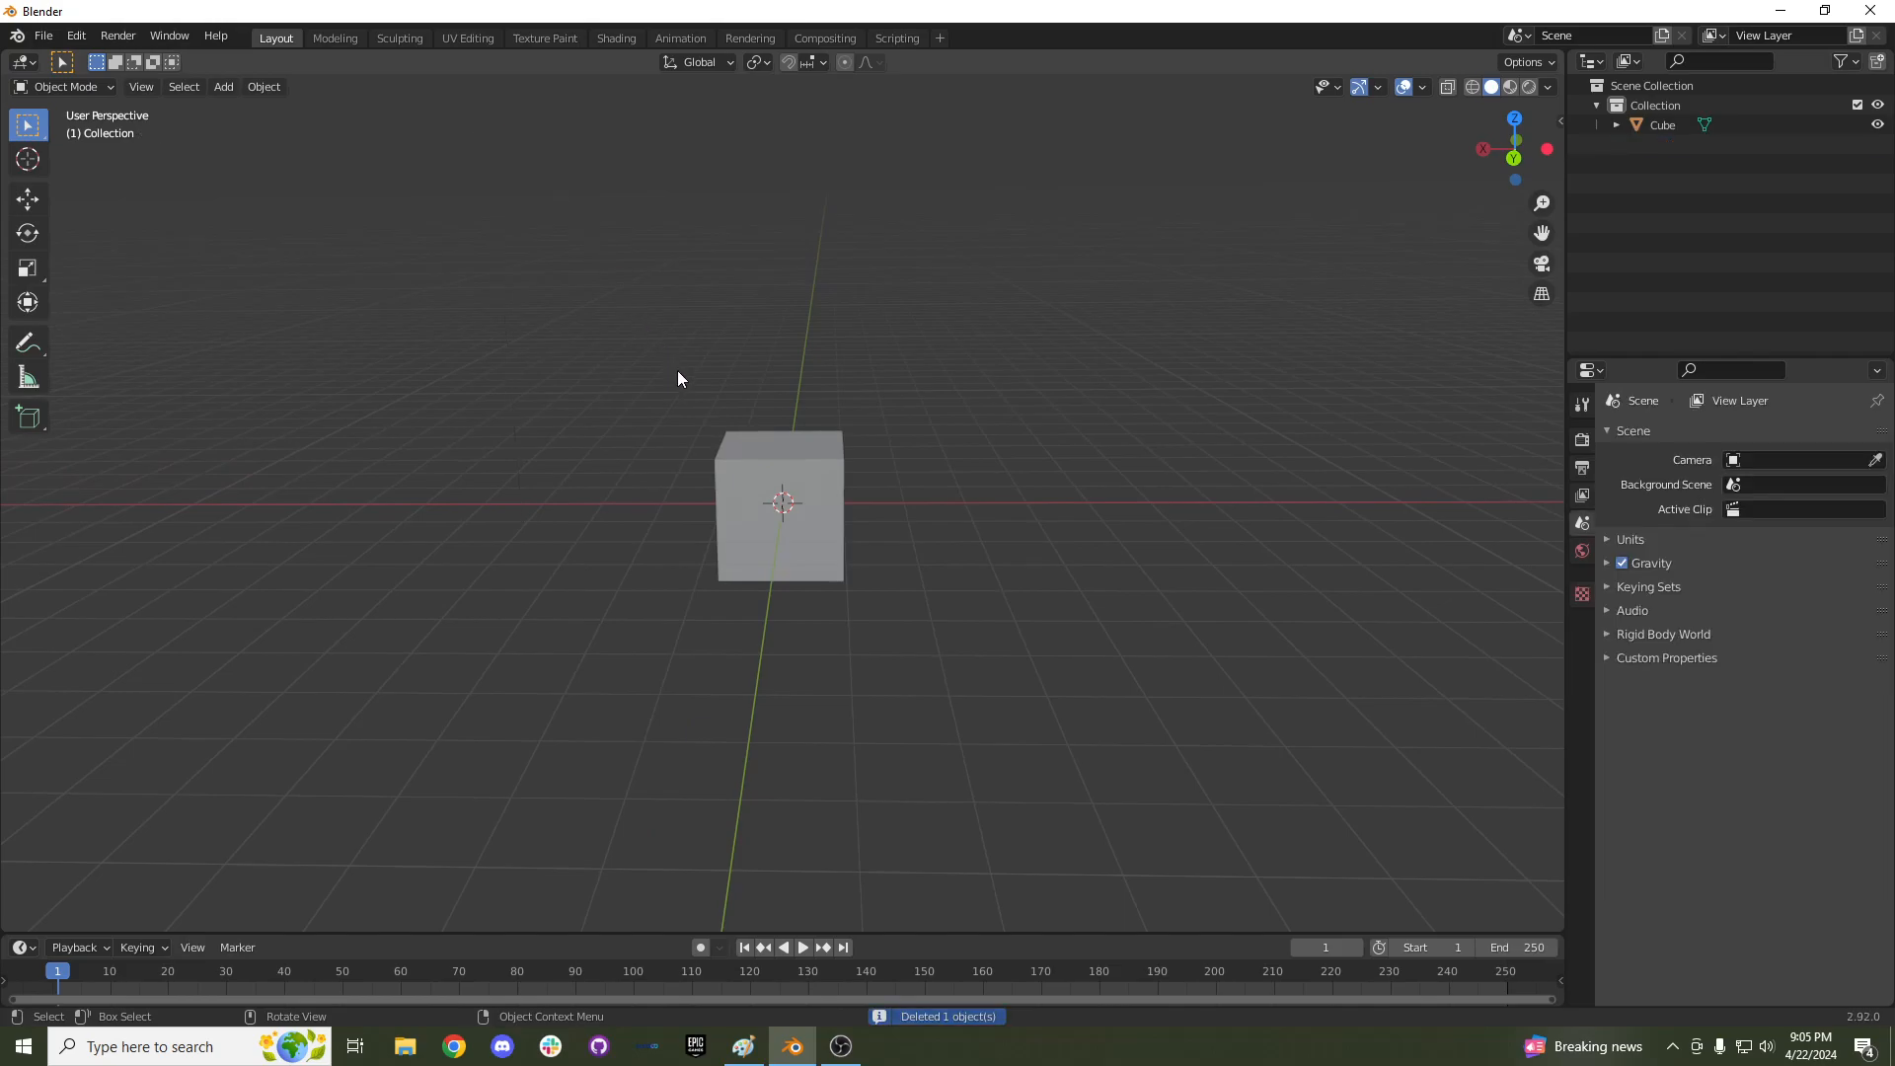
Enter Edit Mode on the cube and add one vertical loop cut, left centred across its width.
click(791, 492)
scroll(791, 492, up, 2)
middle_drag(778, 492, 785, 445)
key(Tab)
key(ctrl+r)
key(Escape)
key(ctrl+r)
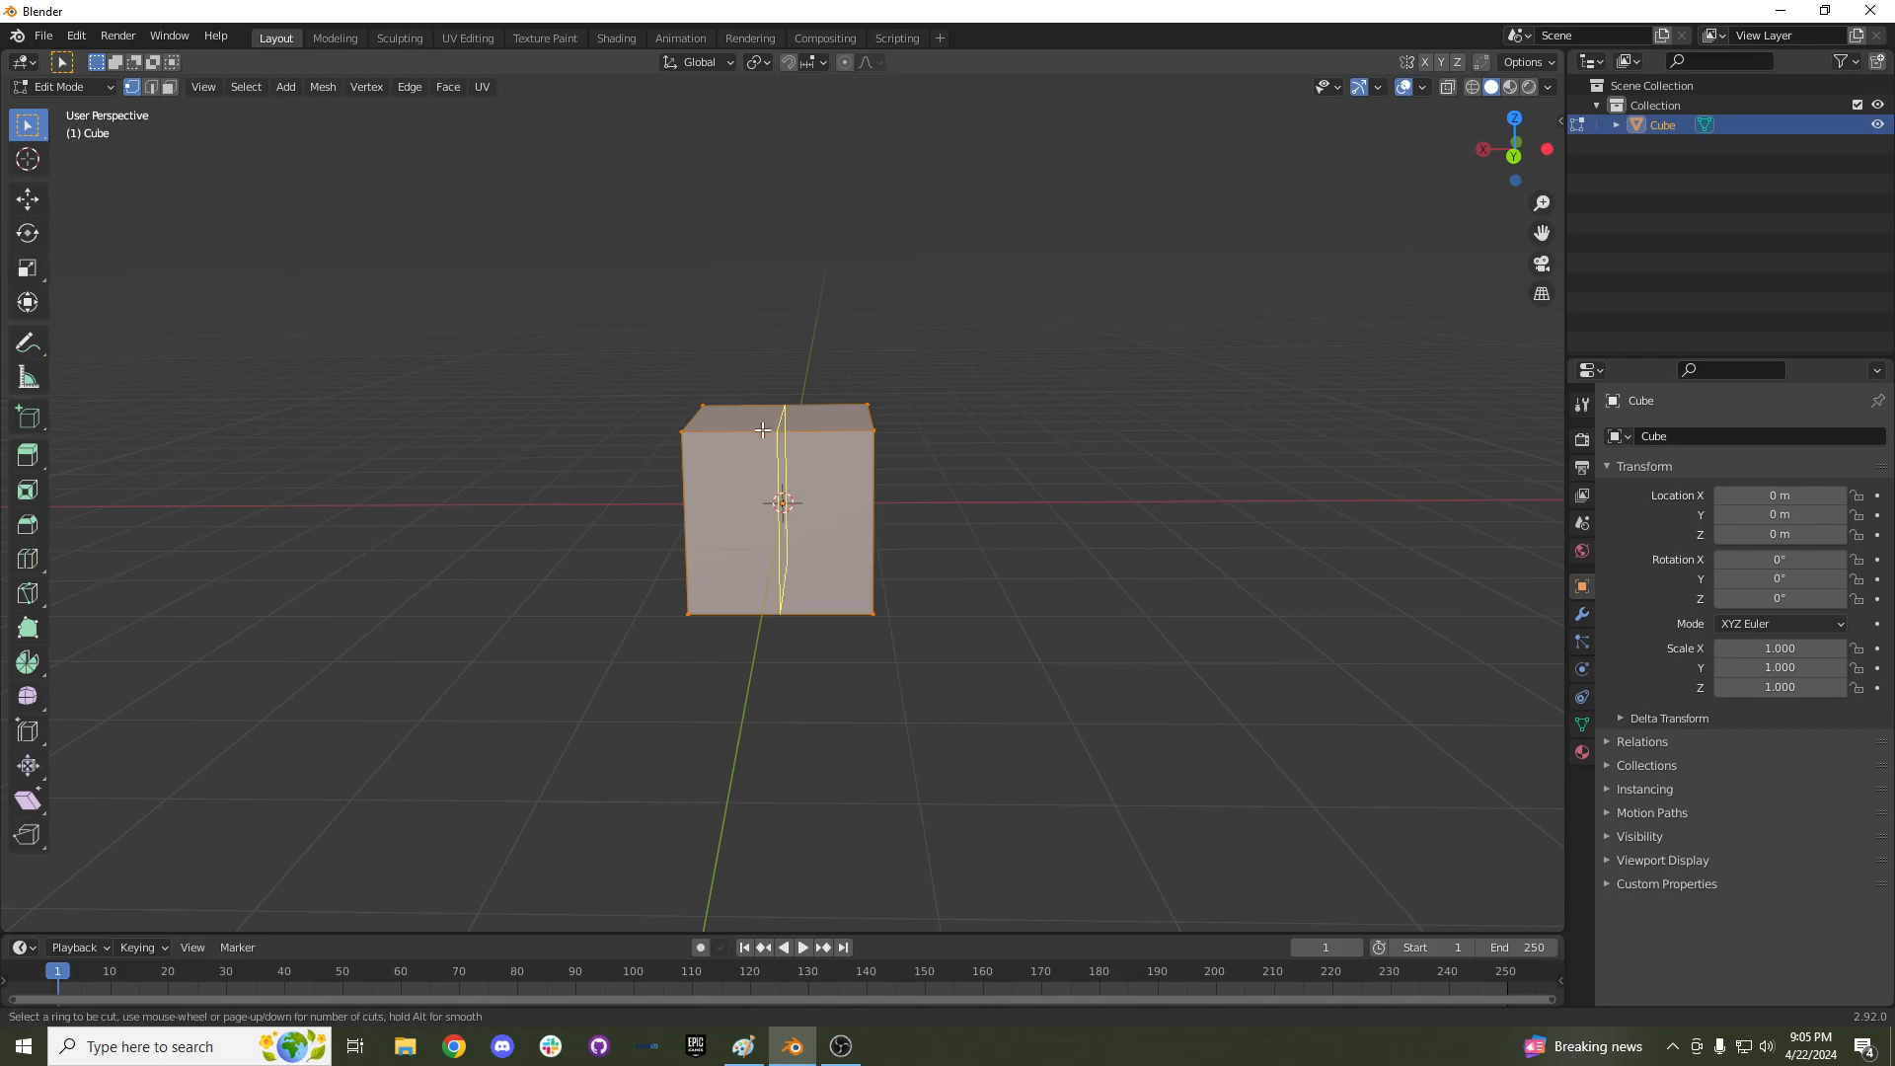
click(760, 429)
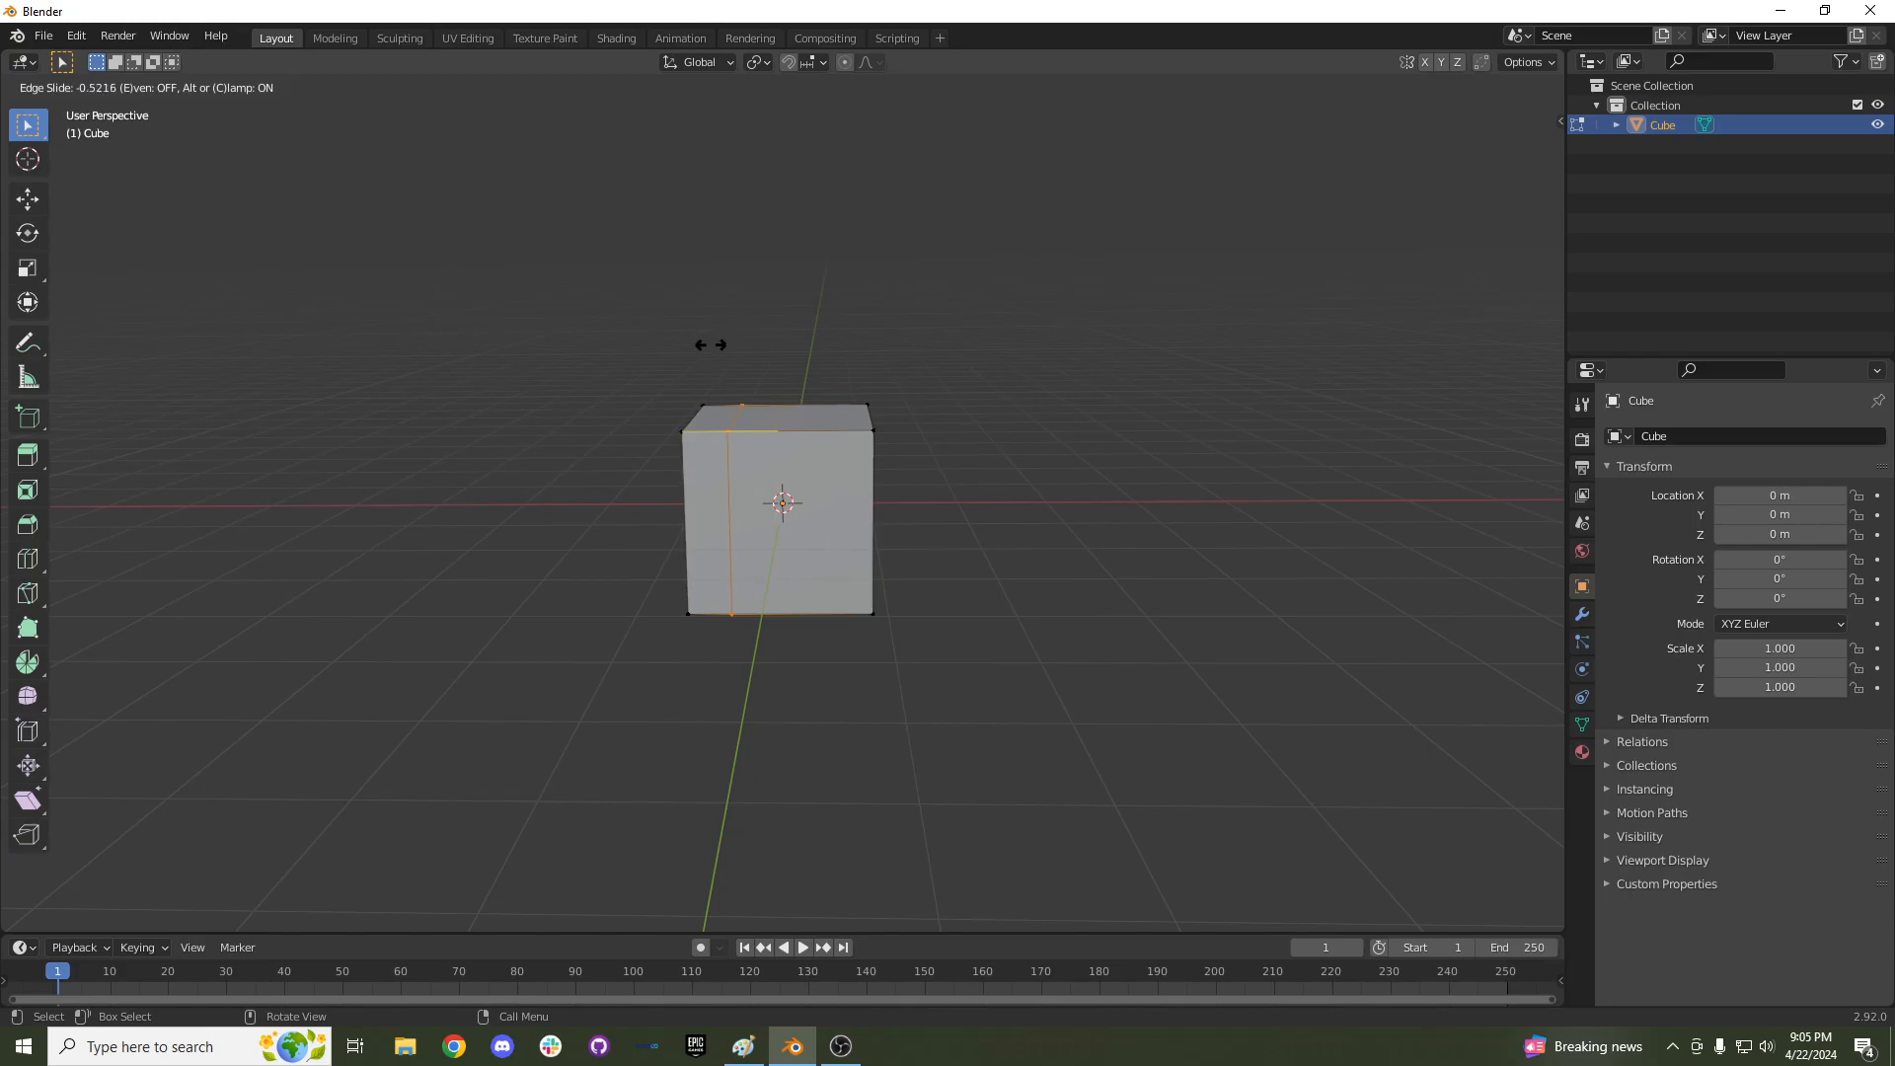
right_click(726, 388)
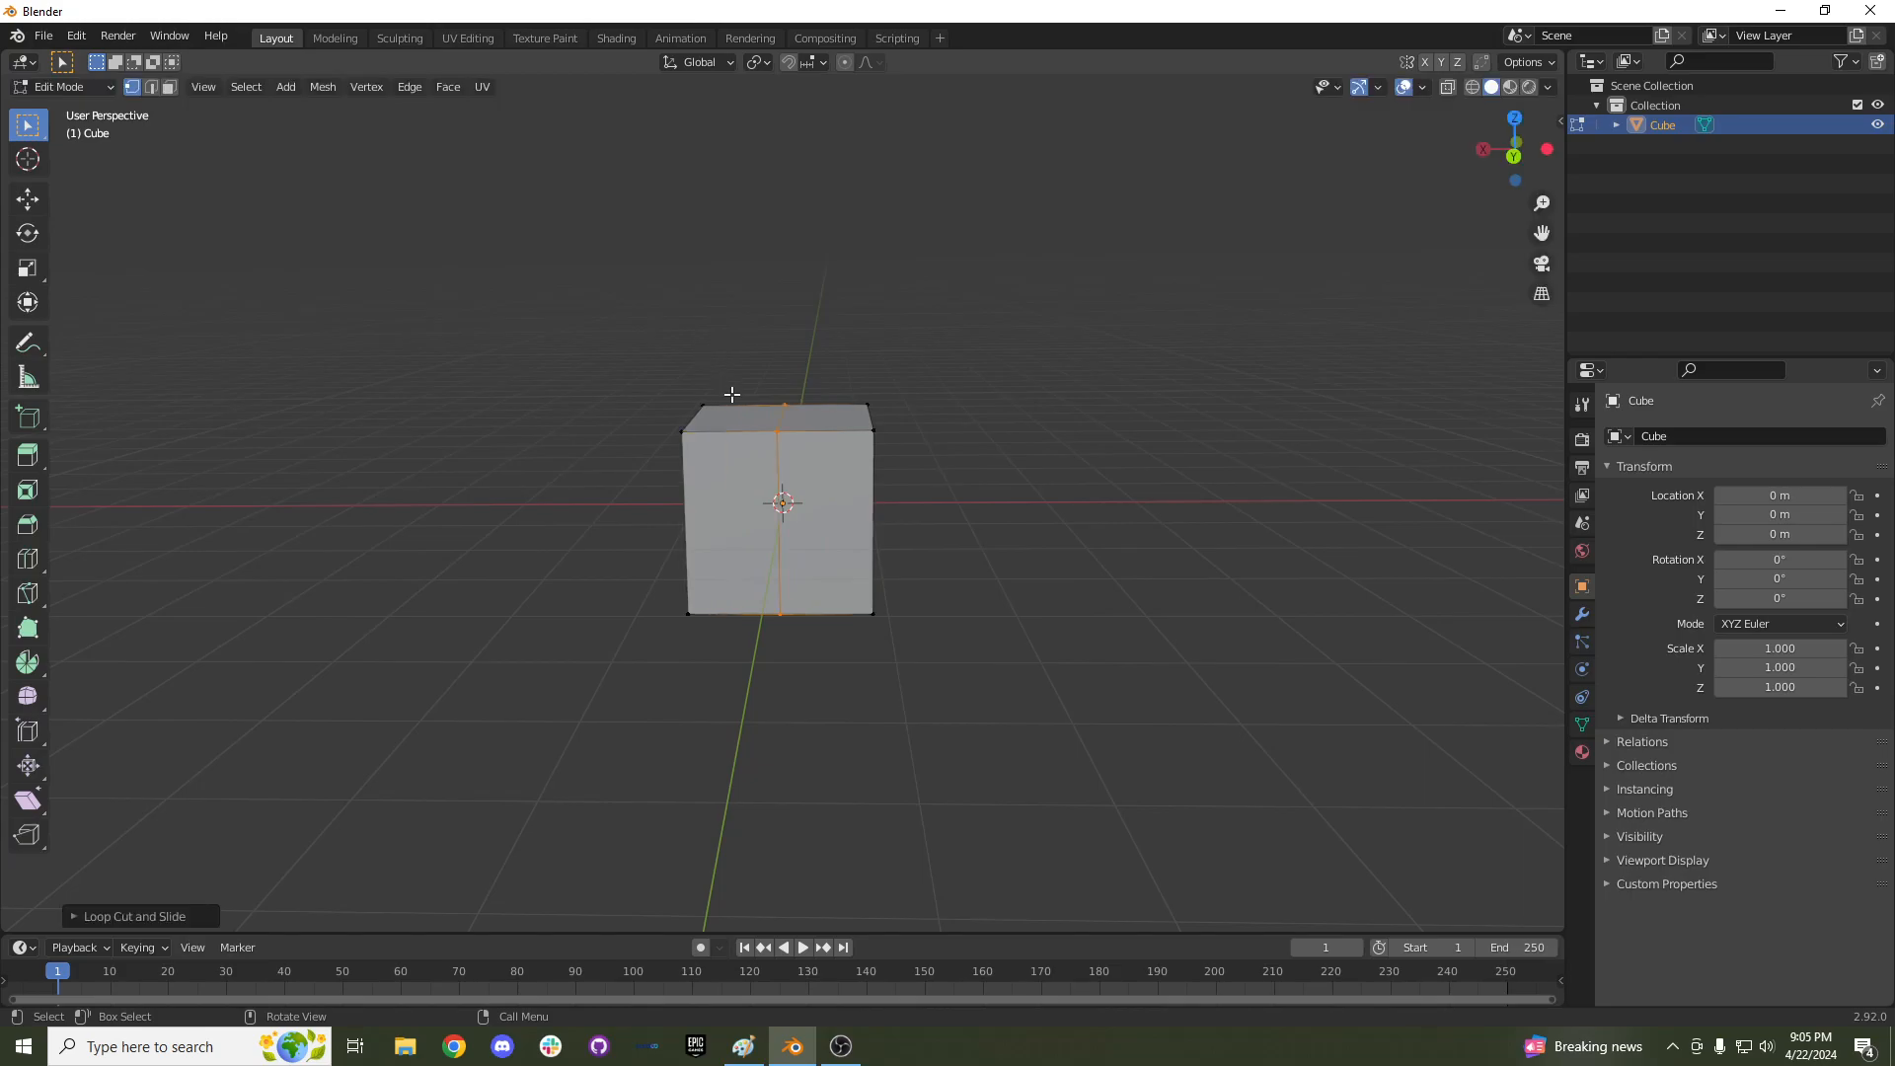
In front wireframe view, delete the half of the cube on the positive X side, keeping the centre cut's vertices.
key(KP_1)
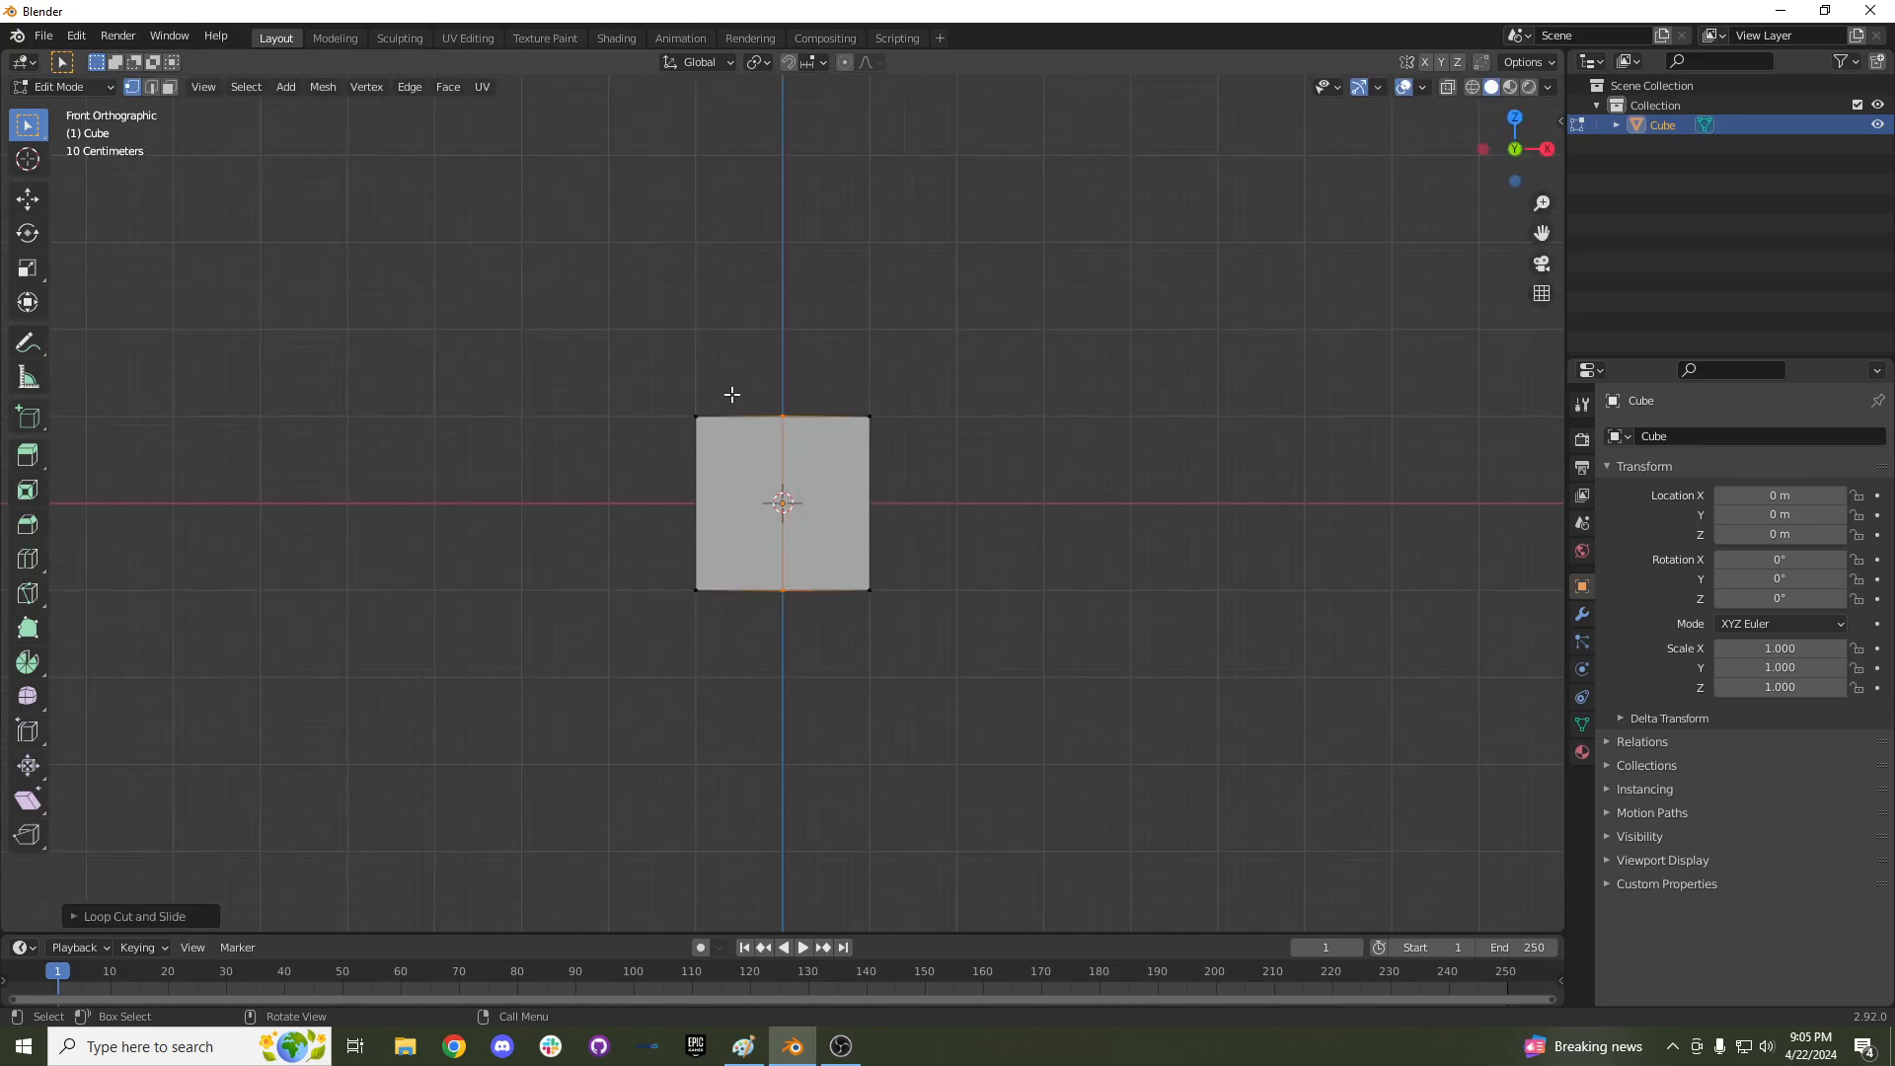
key(z)
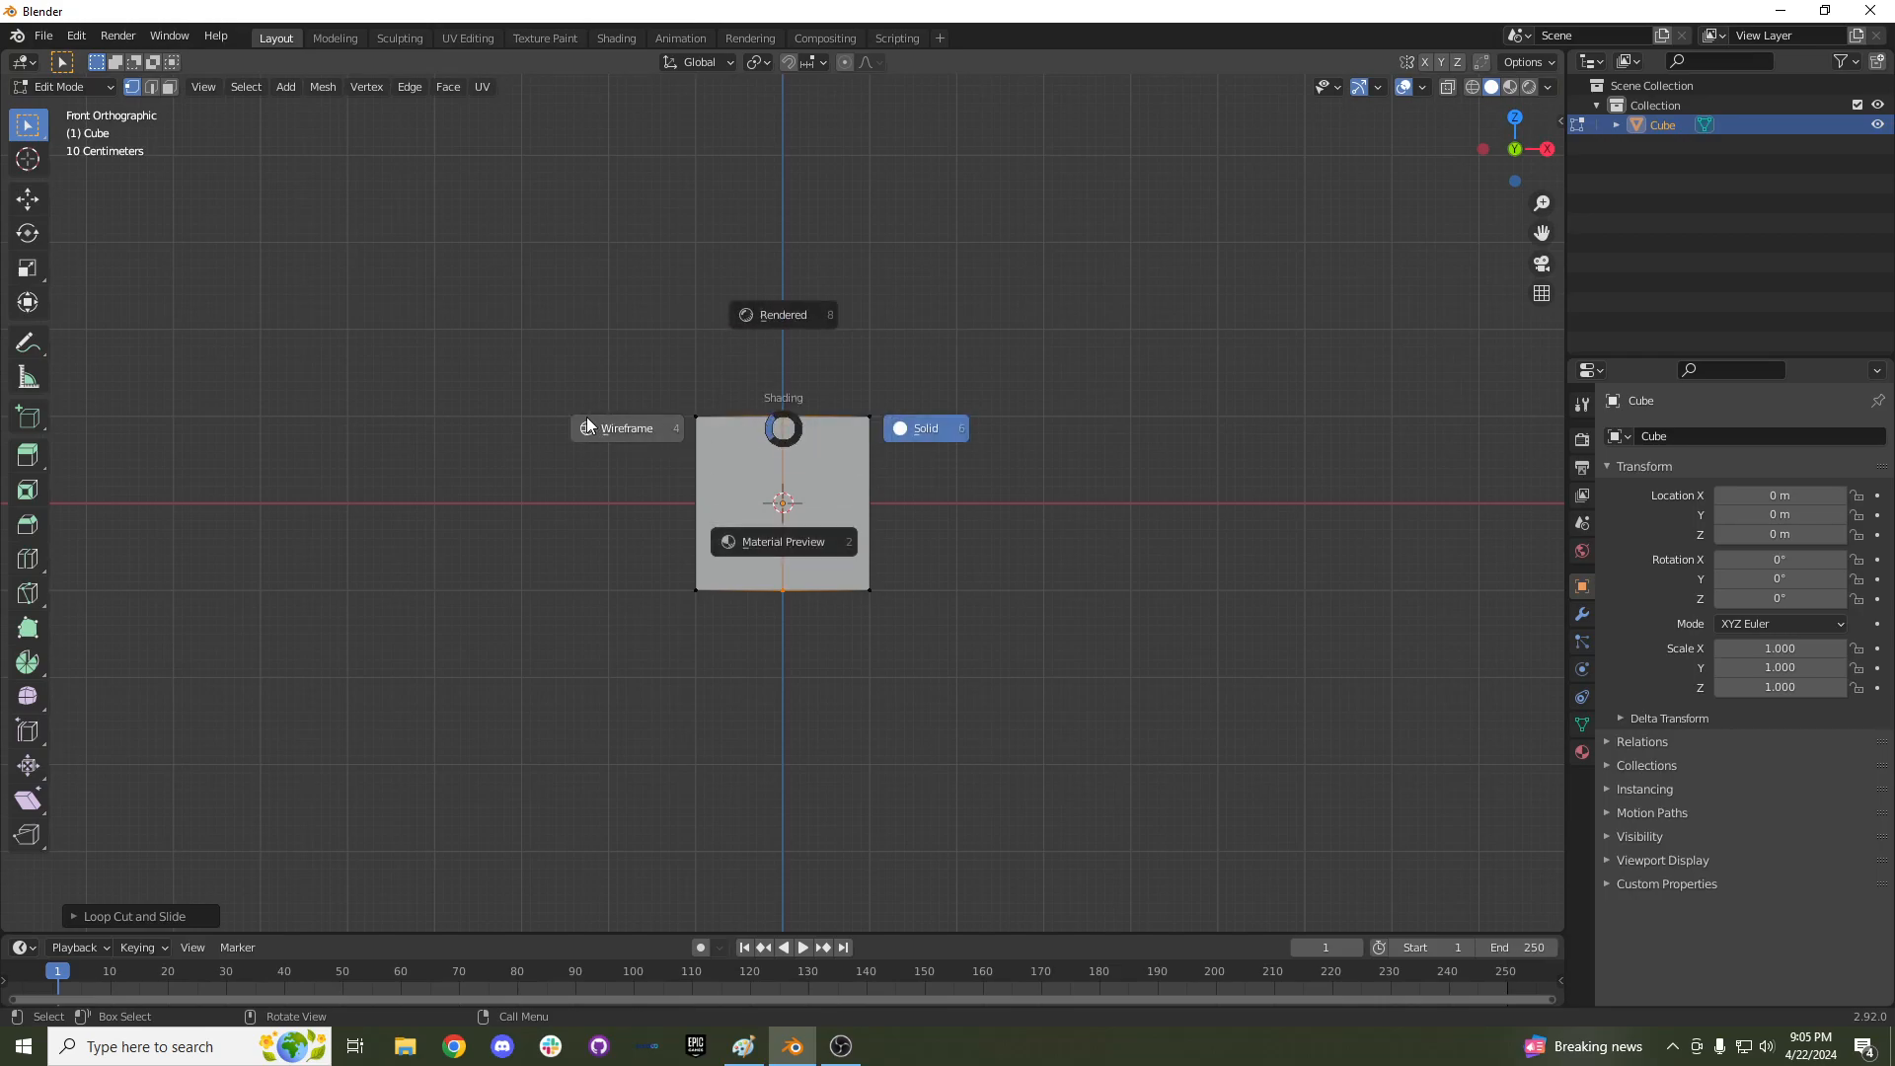
click(589, 426)
click(798, 416)
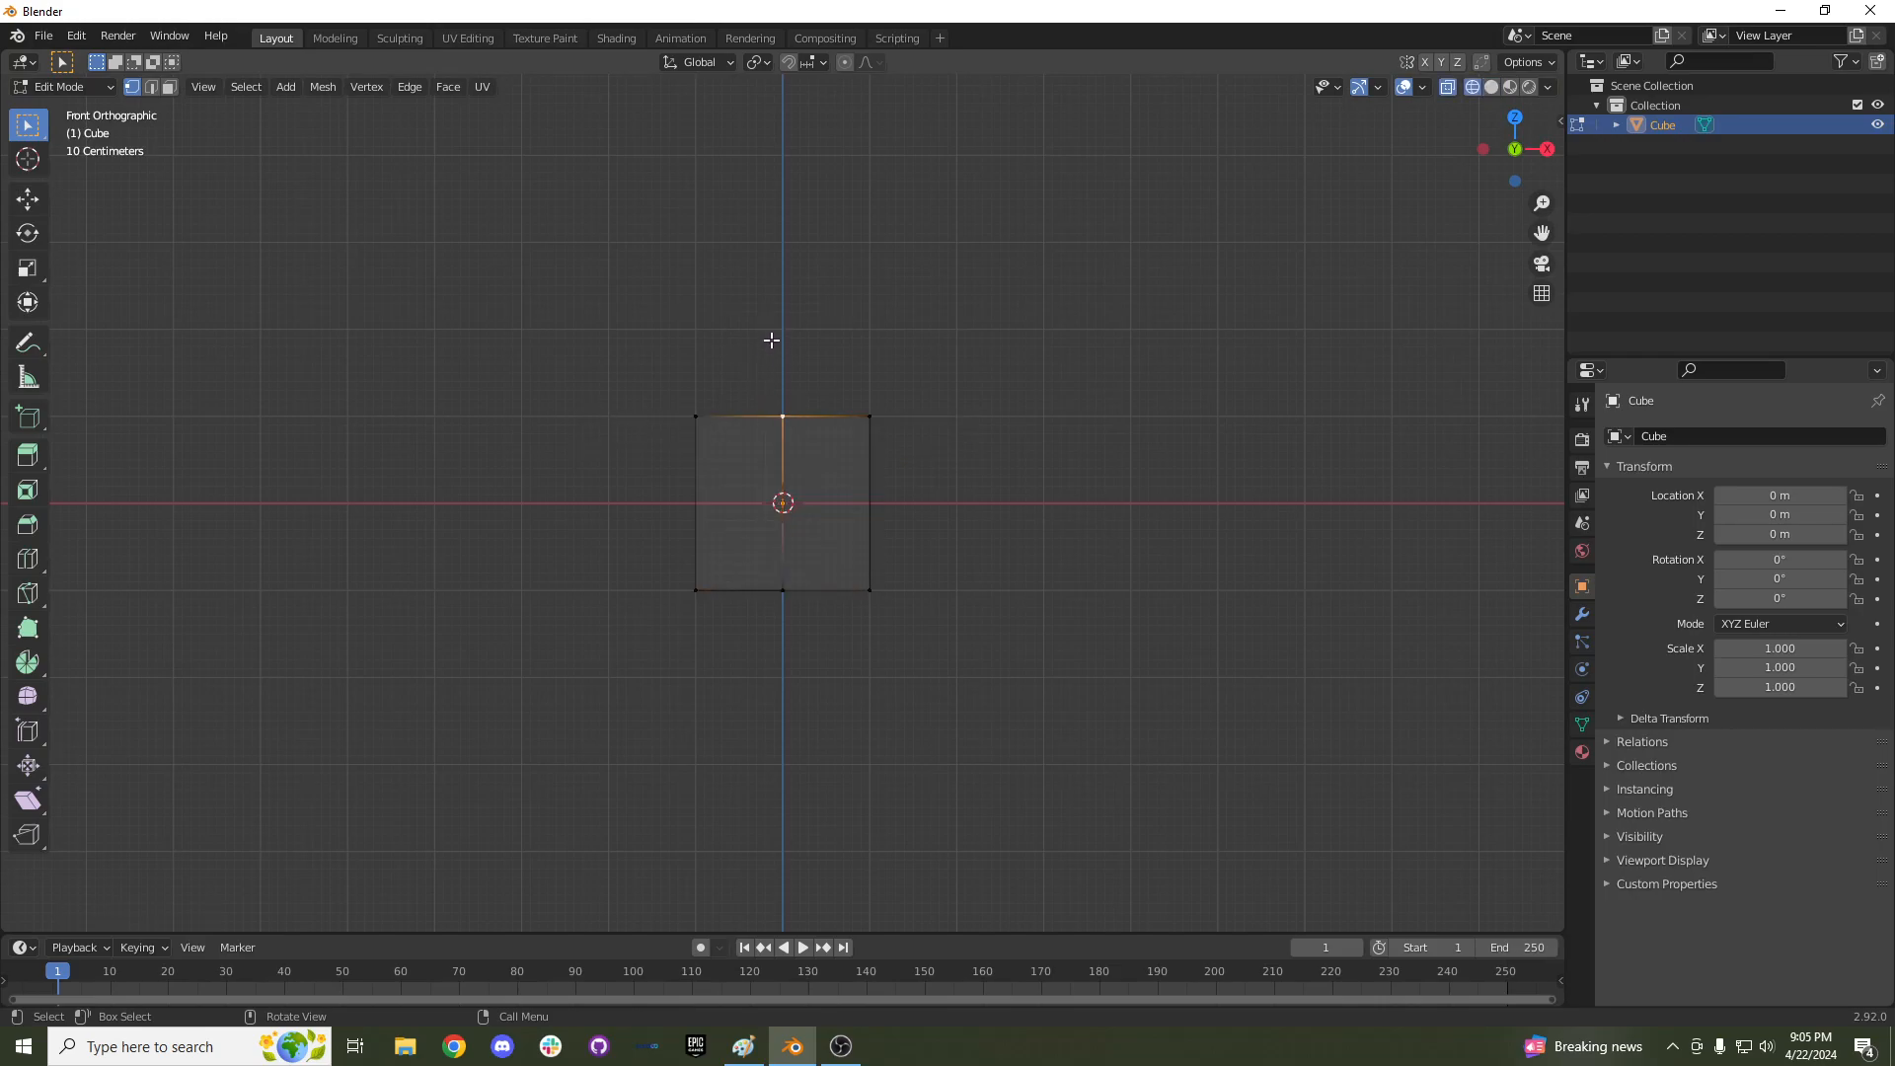
key(b)
drag(772, 324, 975, 695)
mouse_move(1037, 550)
middle_down()
mouse_move(952, 579)
mouse_move(754, 593)
mouse_move(879, 597)
mouse_move(1014, 556)
middle_up()
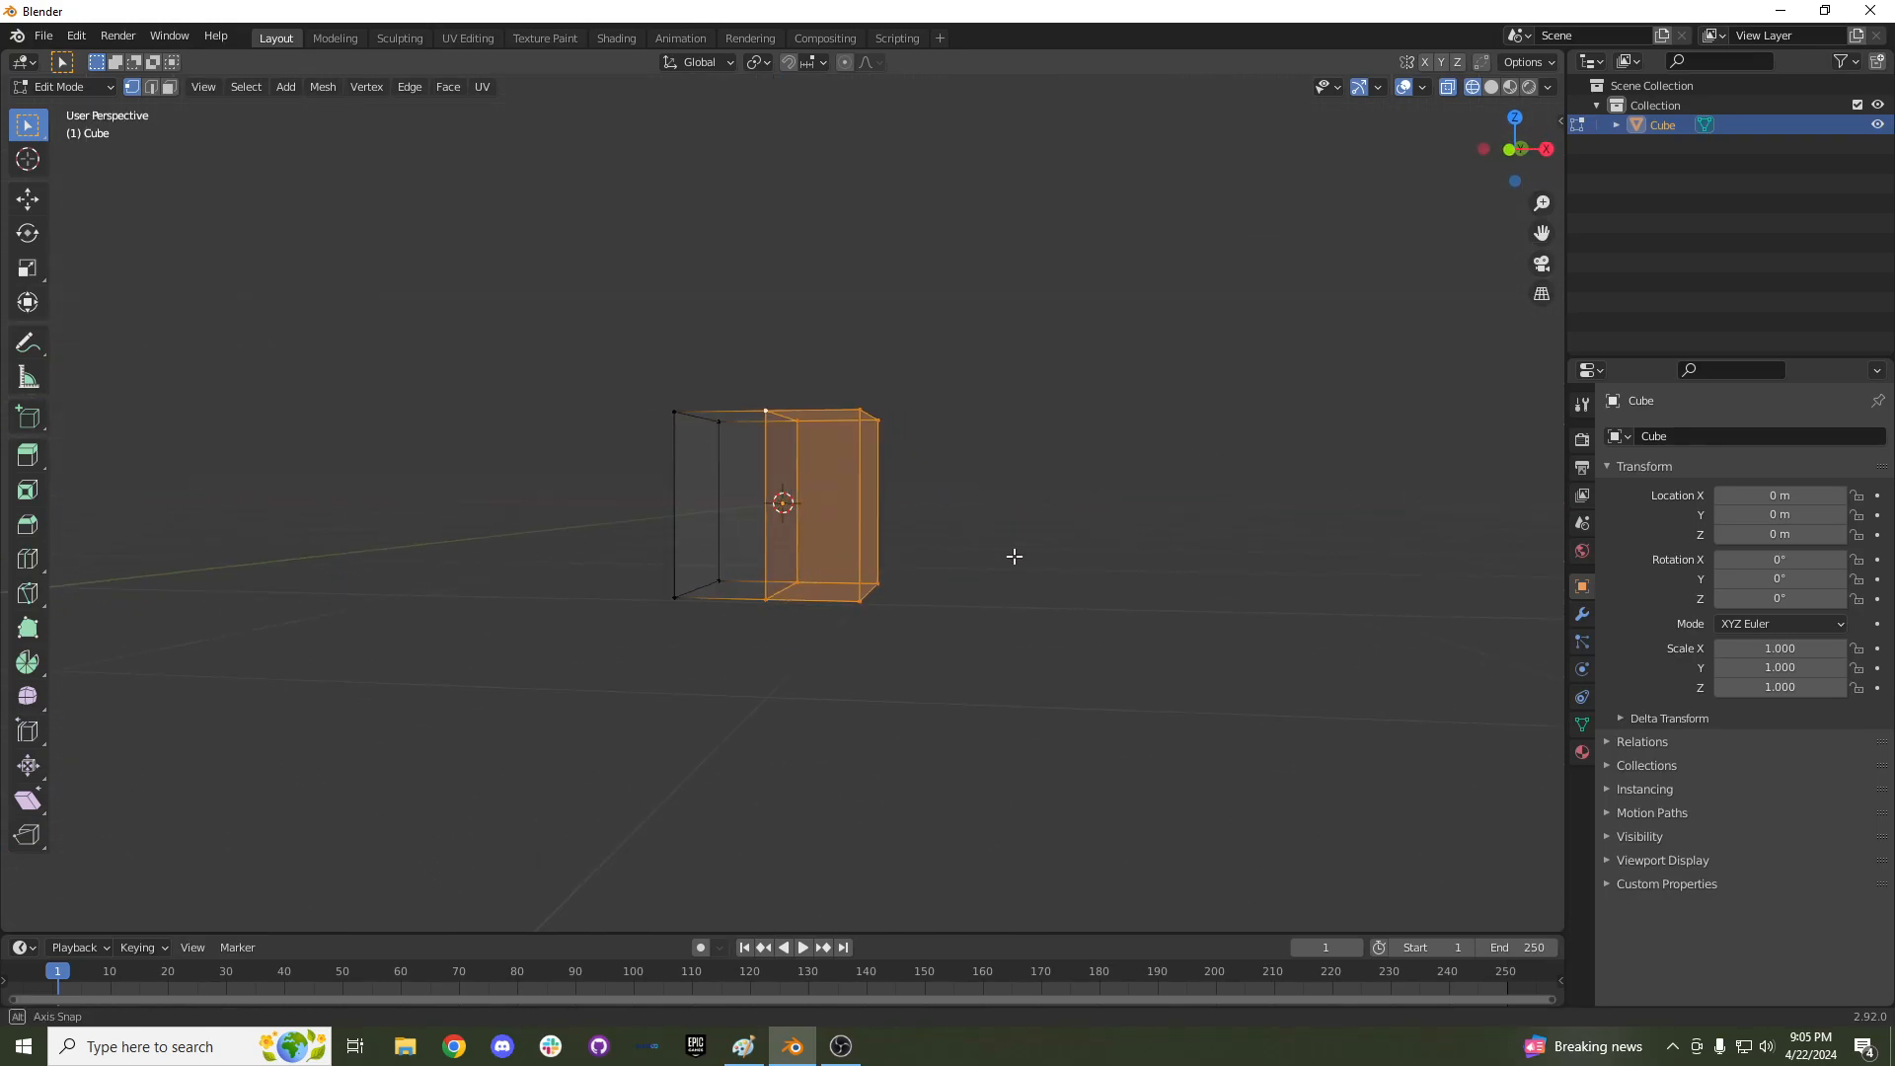
key(KP_1)
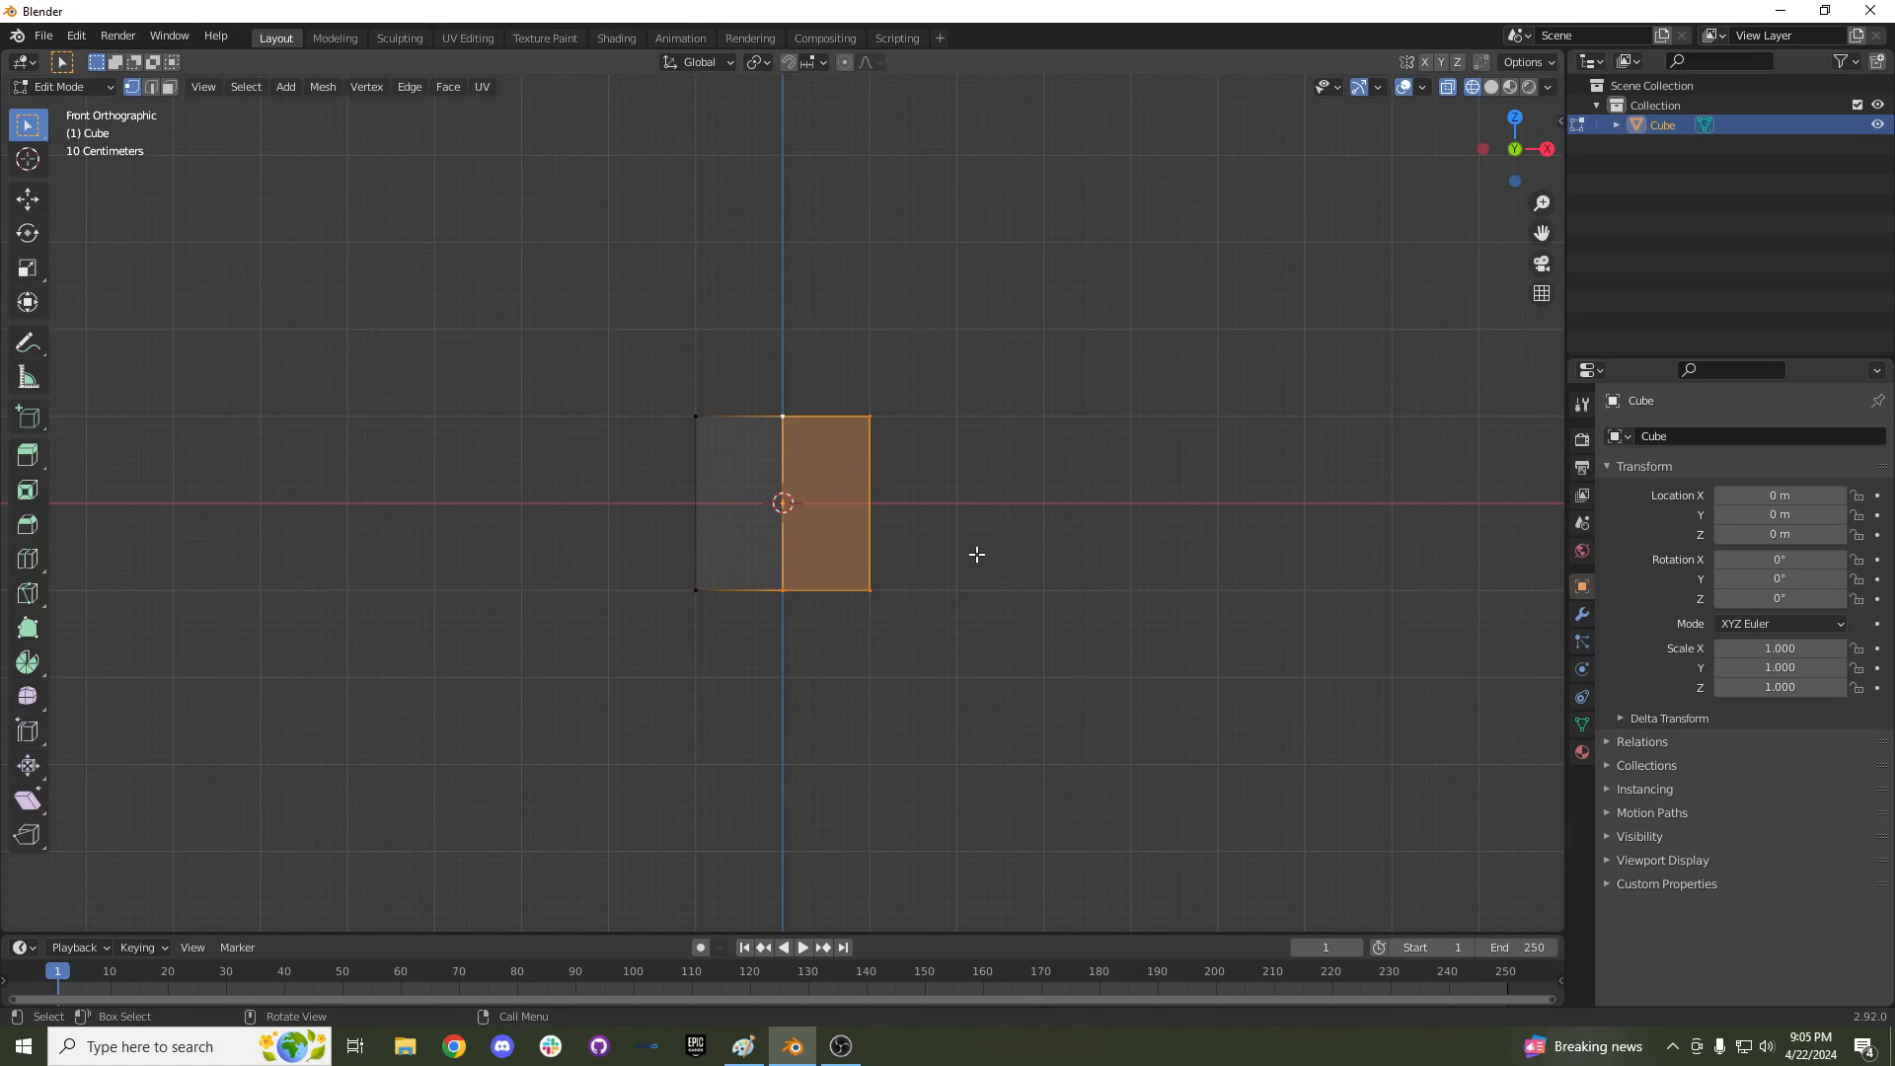
key(x)
key(x)
click(722, 480)
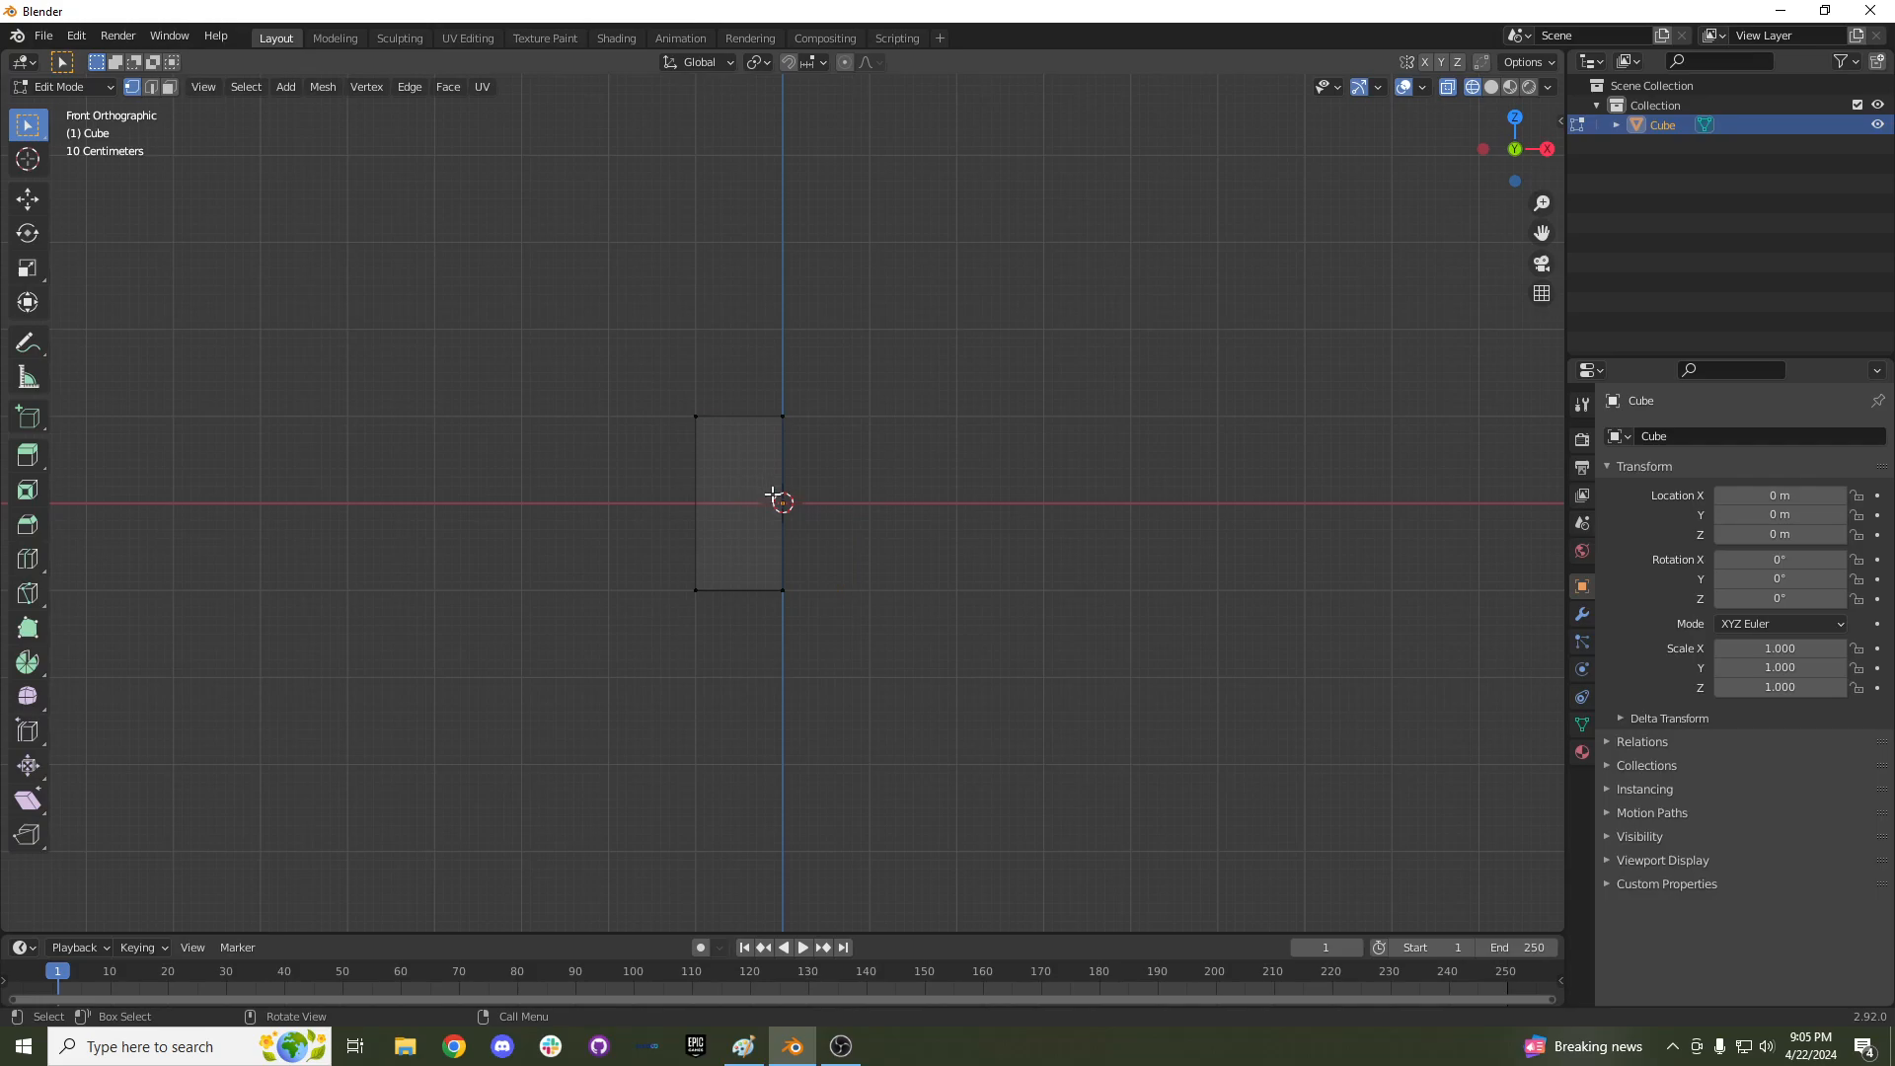
Move the whole remaining half-cube straight up along Z, well above the world origin.
key(a)
scroll(773, 496, down, 1)
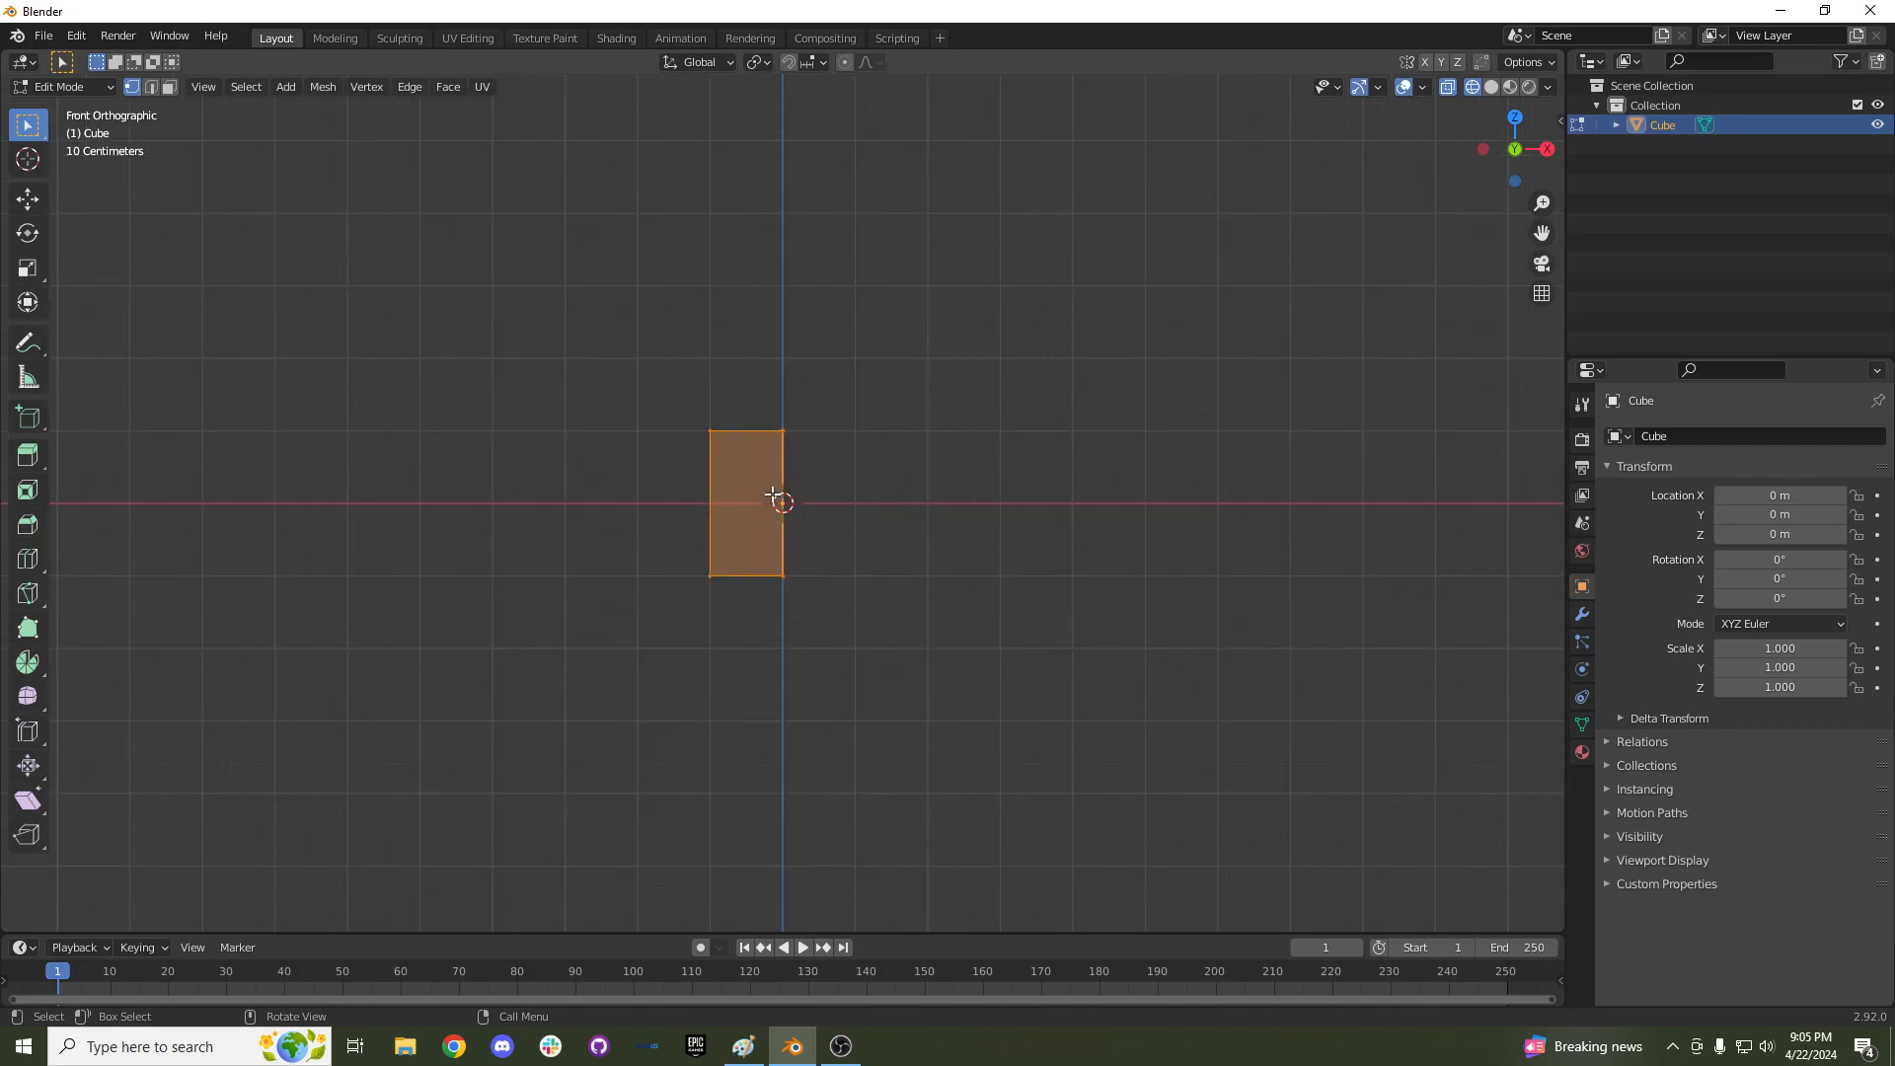
scroll(773, 497, up, 1)
key(g)
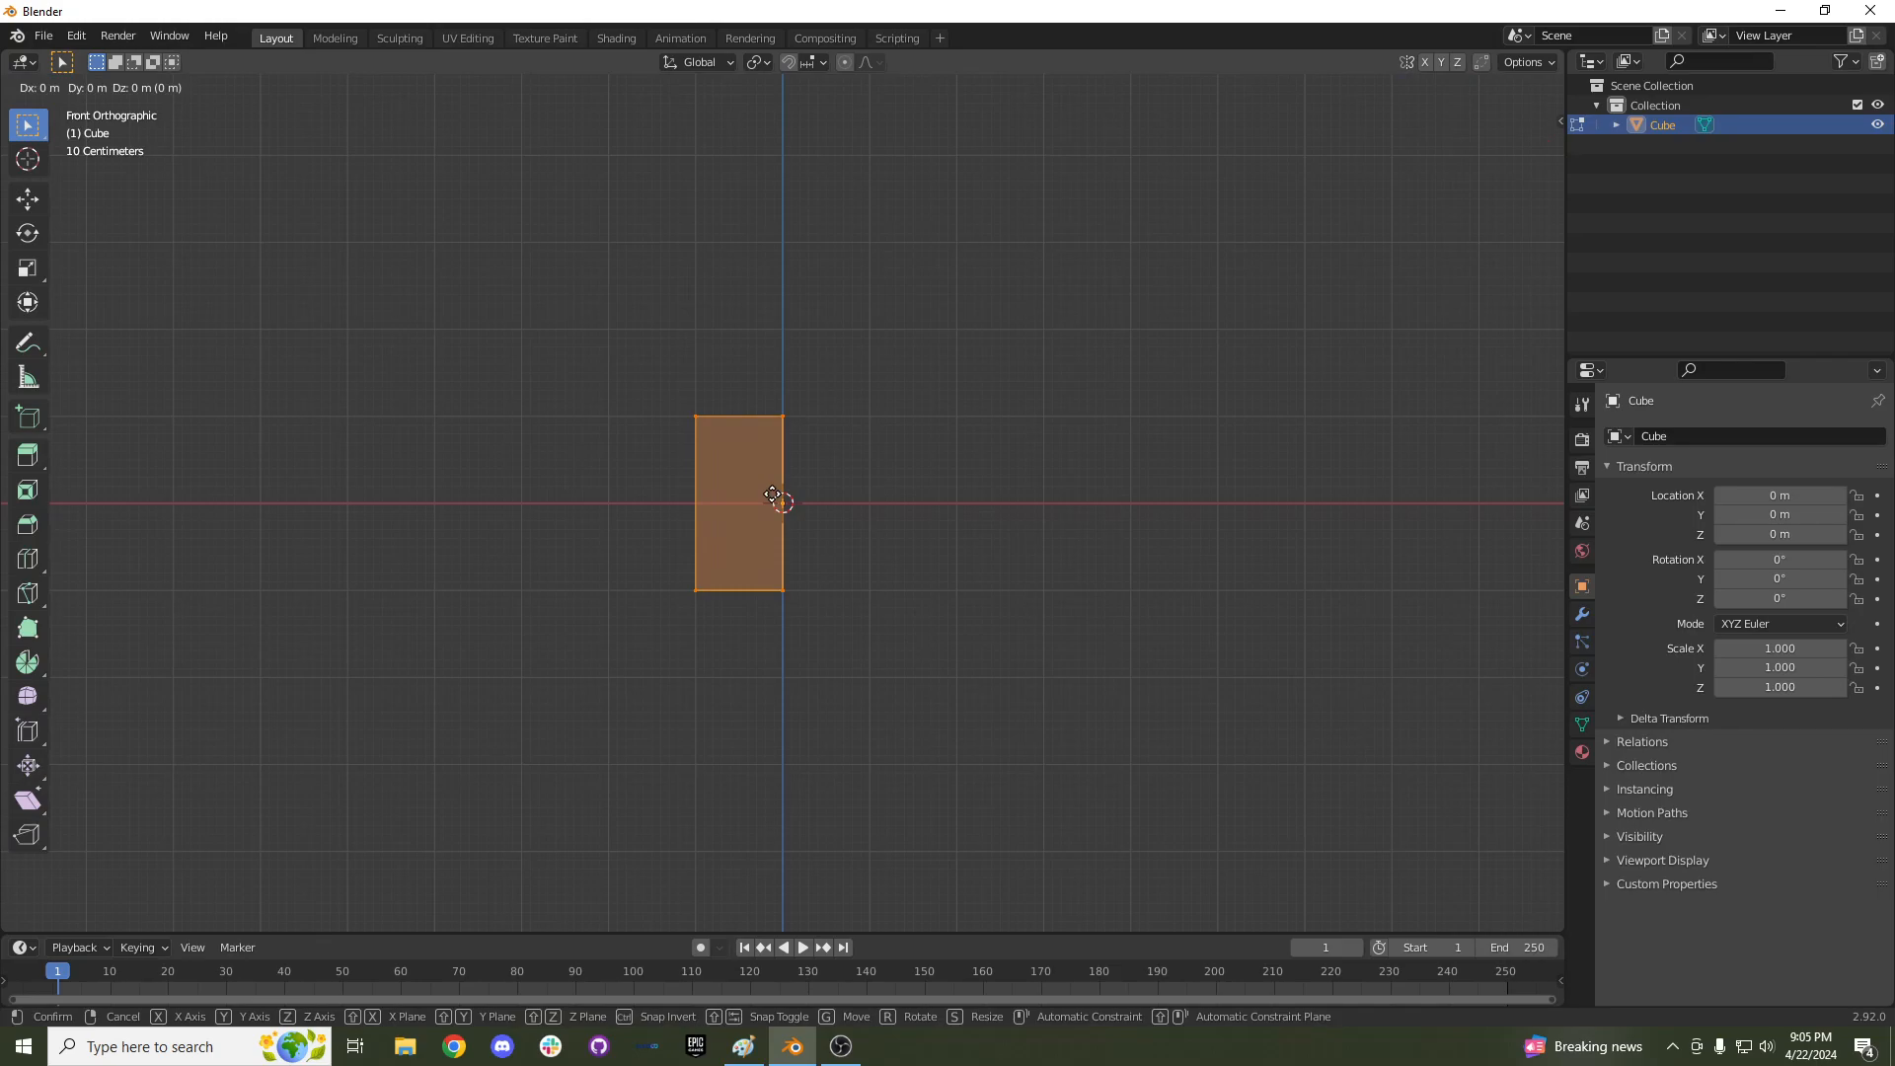
key(z)
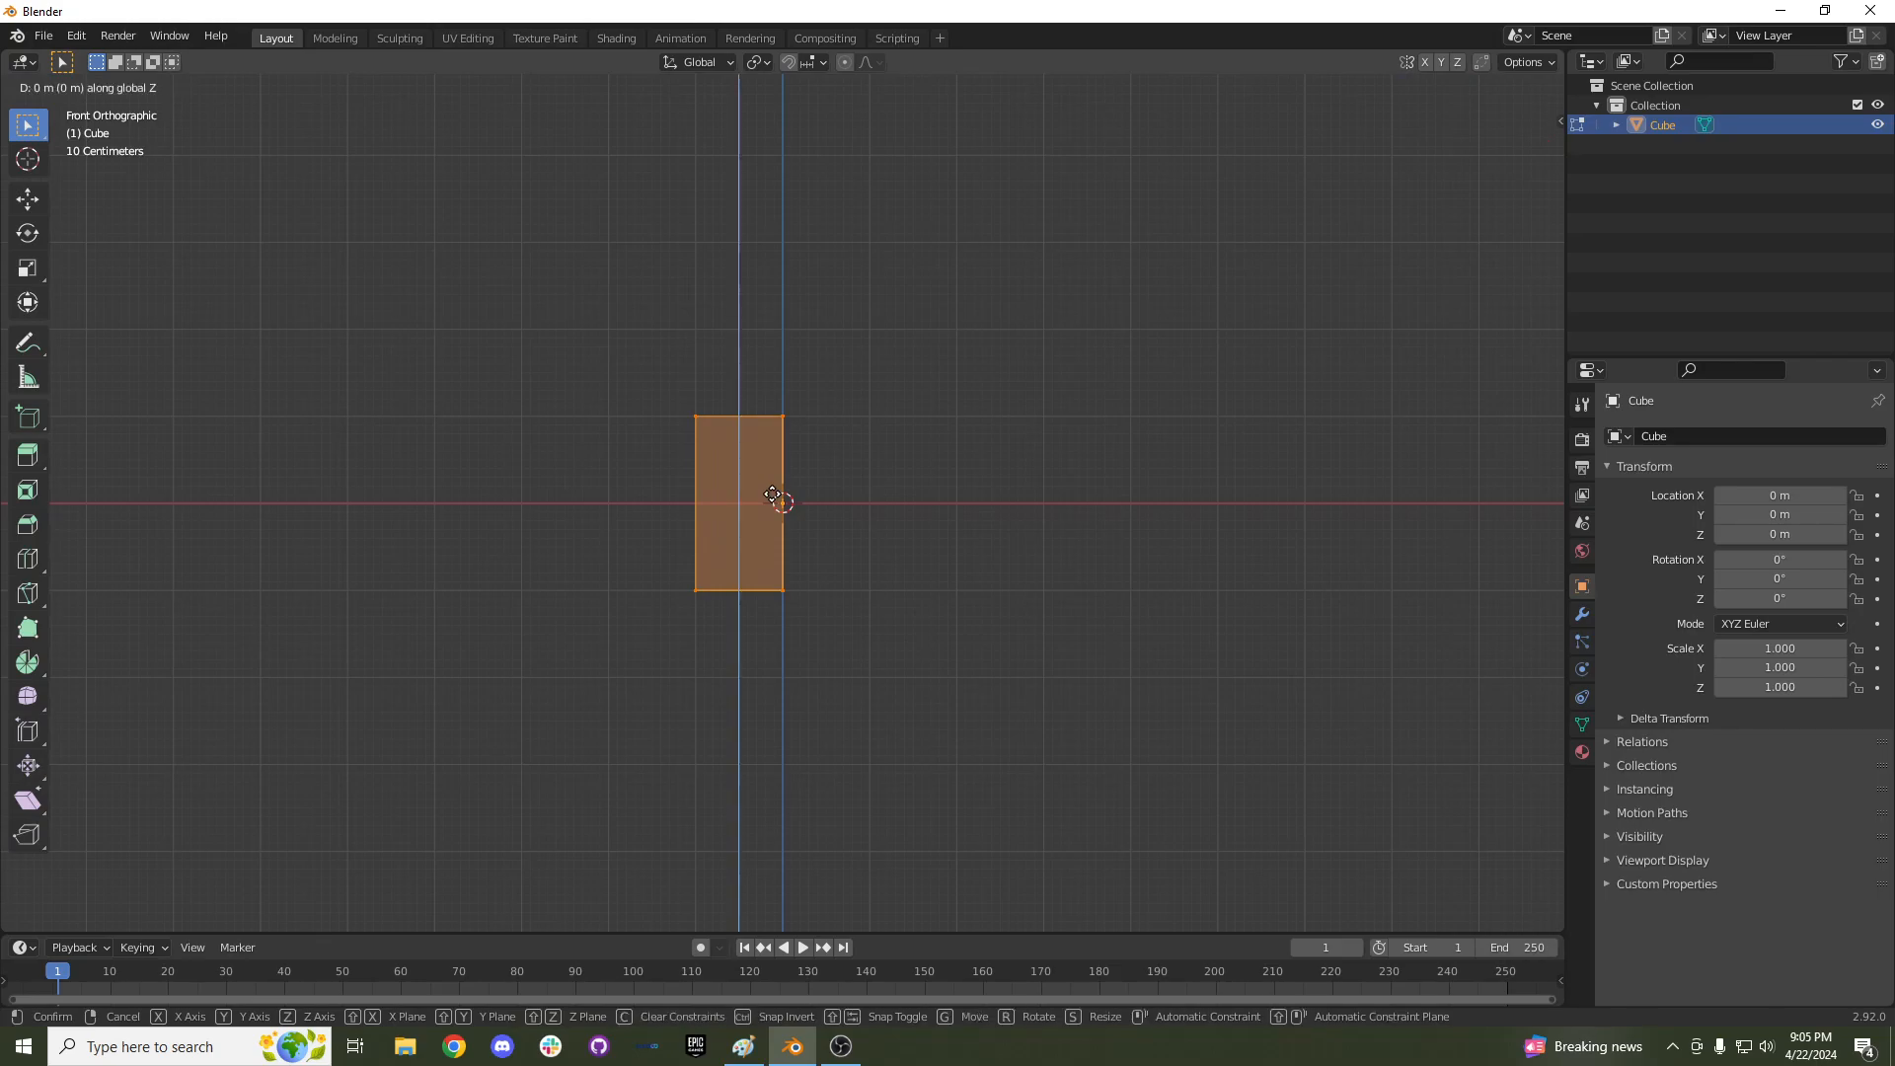
click(805, 151)
scroll(850, 263, down, 2)
scroll(851, 263, up, 2)
key(ctrl+KP_8)
key(ctrl+KP_8)
key(ctrl+KP_8)
key(ctrl+KP_8)
key(ctrl+KP_8)
key(ctrl+KP_8)
key(ctrl+KP_8)
key(ctrl+KP_8)
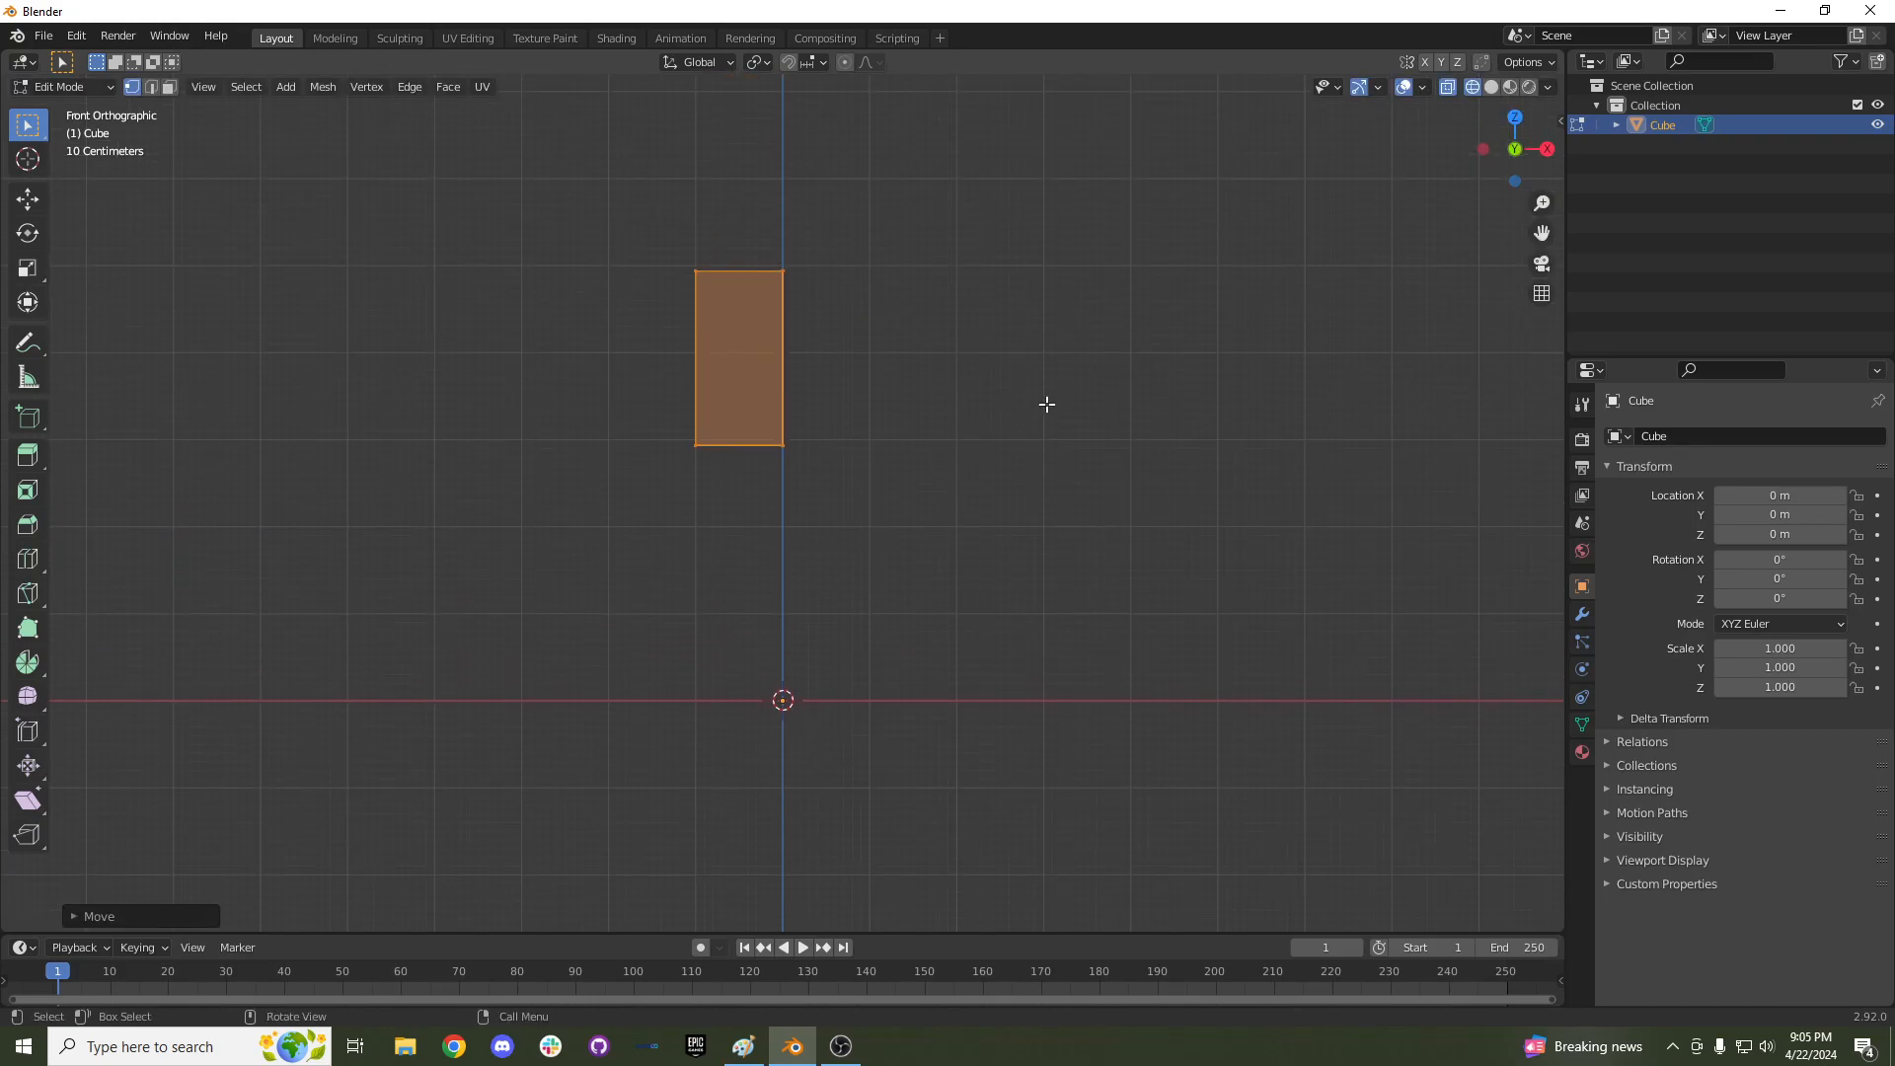
Add a Mirror modifier to the half-cube.
click(1584, 614)
click(1629, 442)
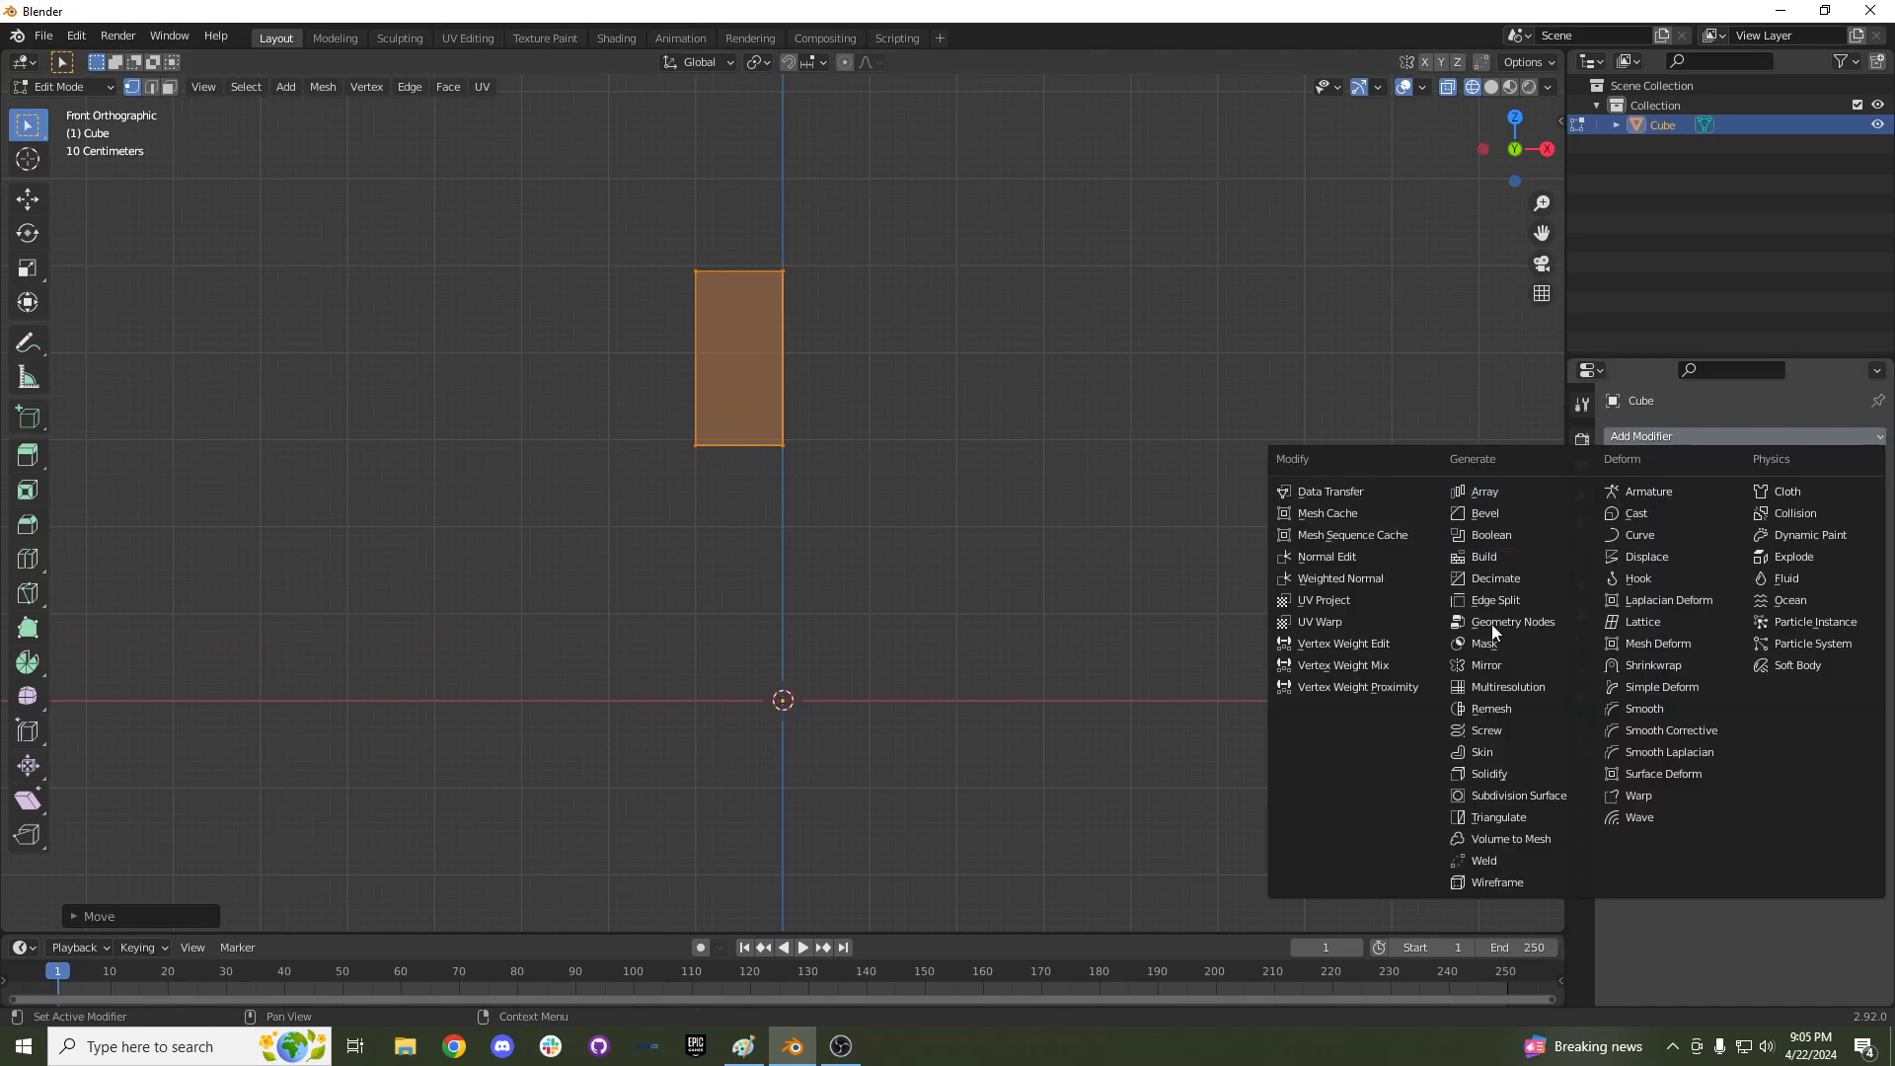
click(1486, 662)
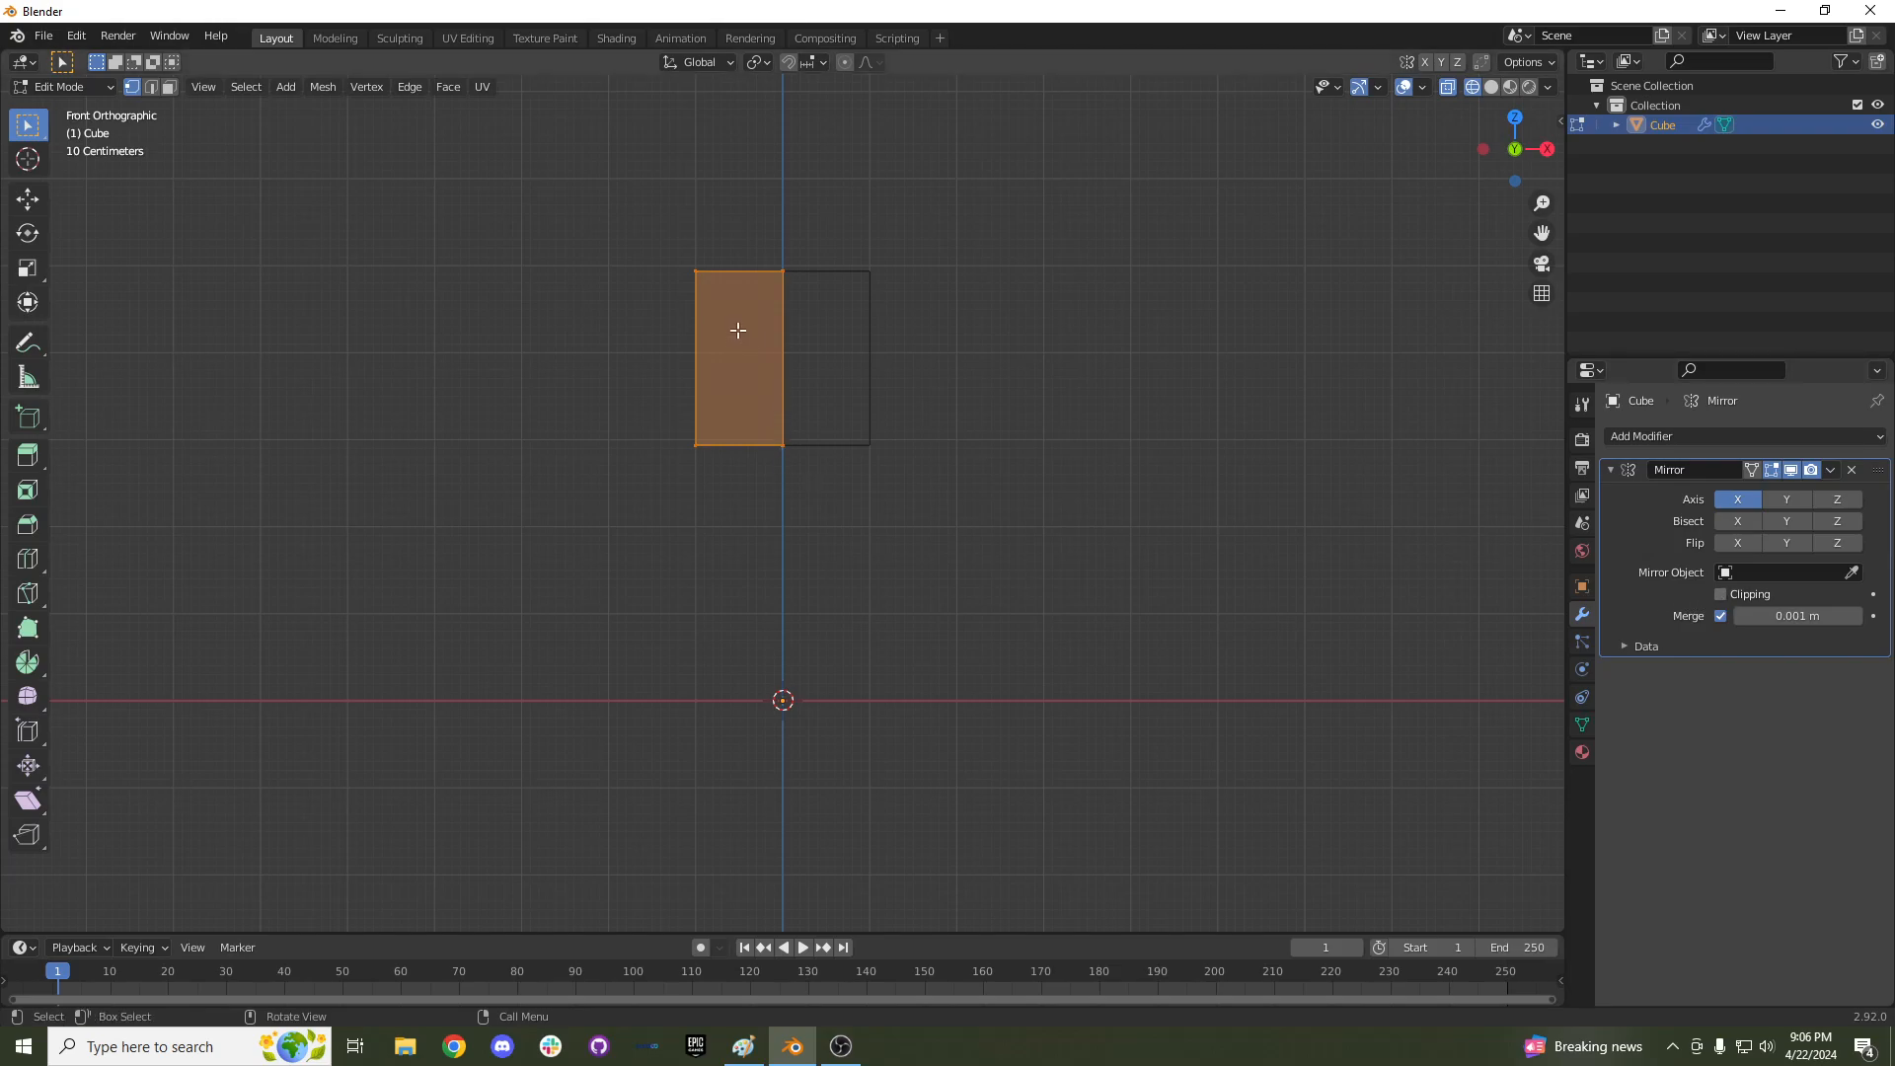
Try moving the half-cube away from the mirror plane along X with clipping off.
key(g)
key(x)
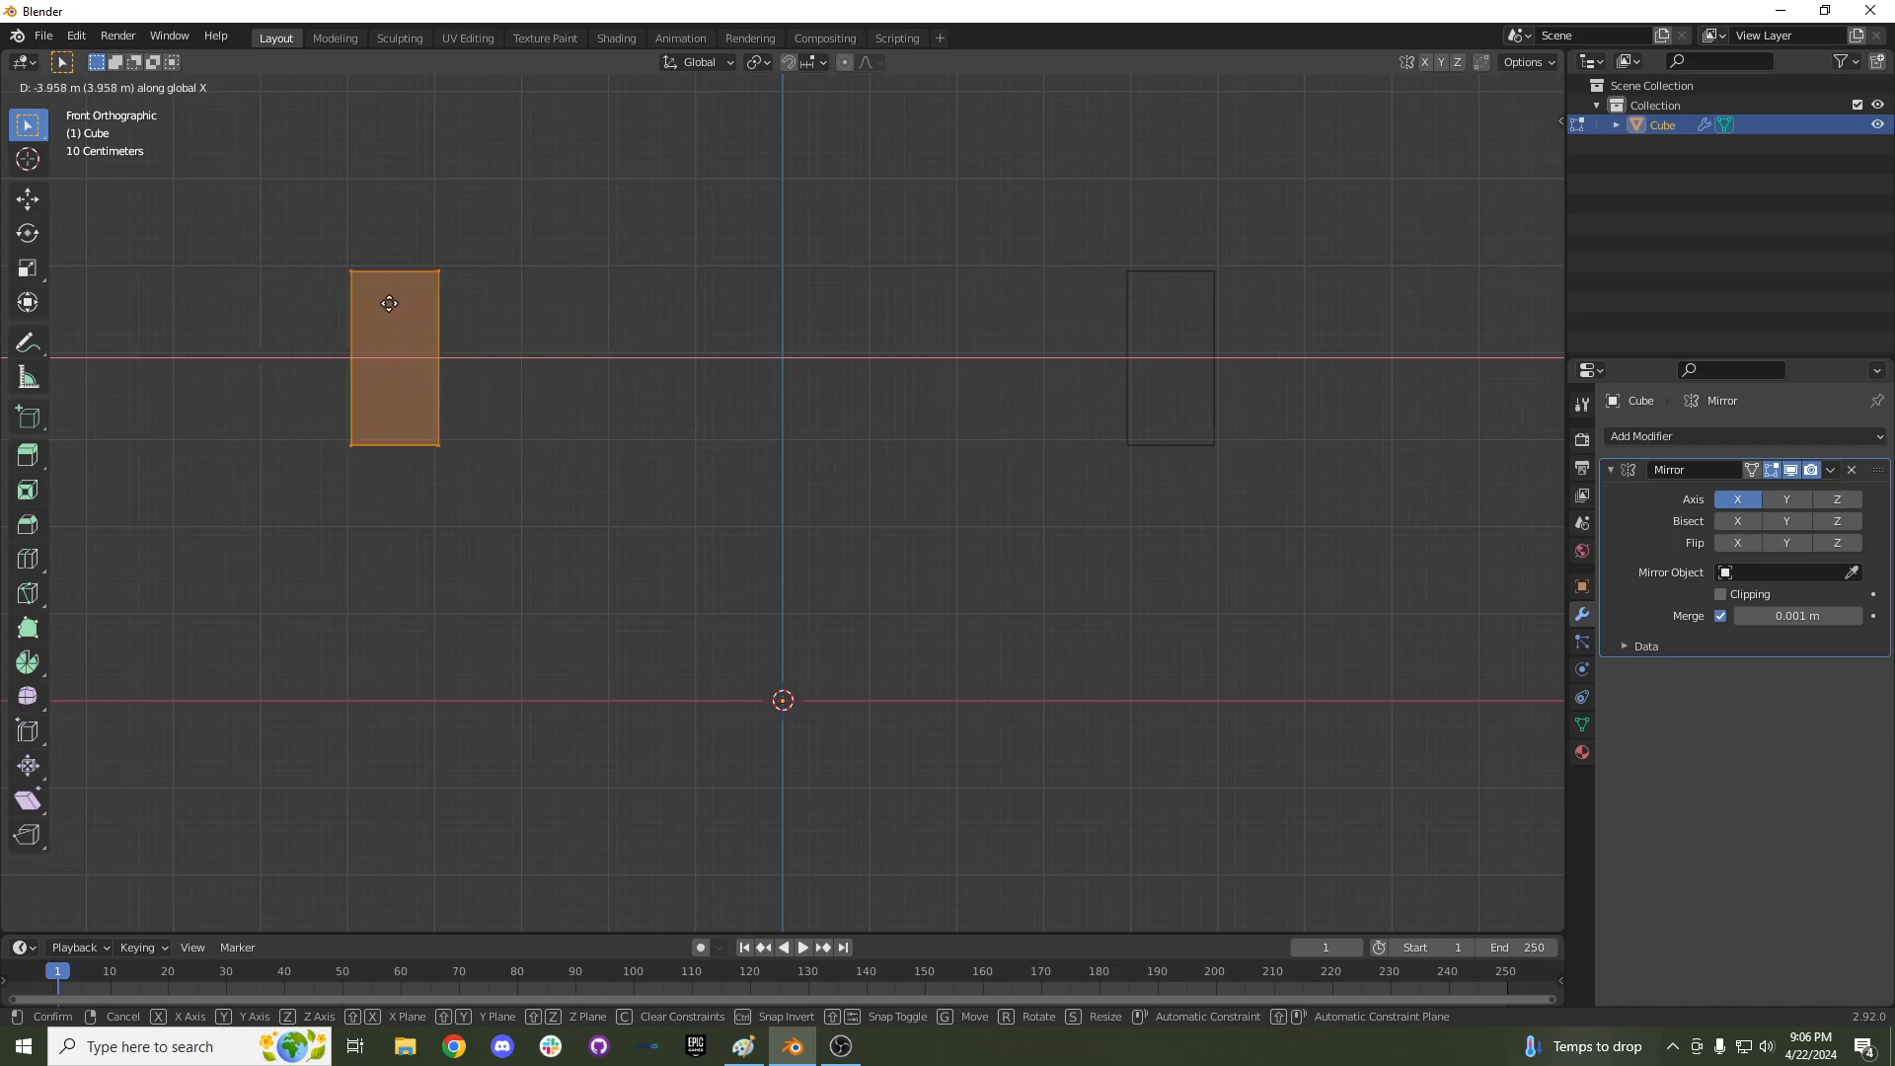
click(587, 323)
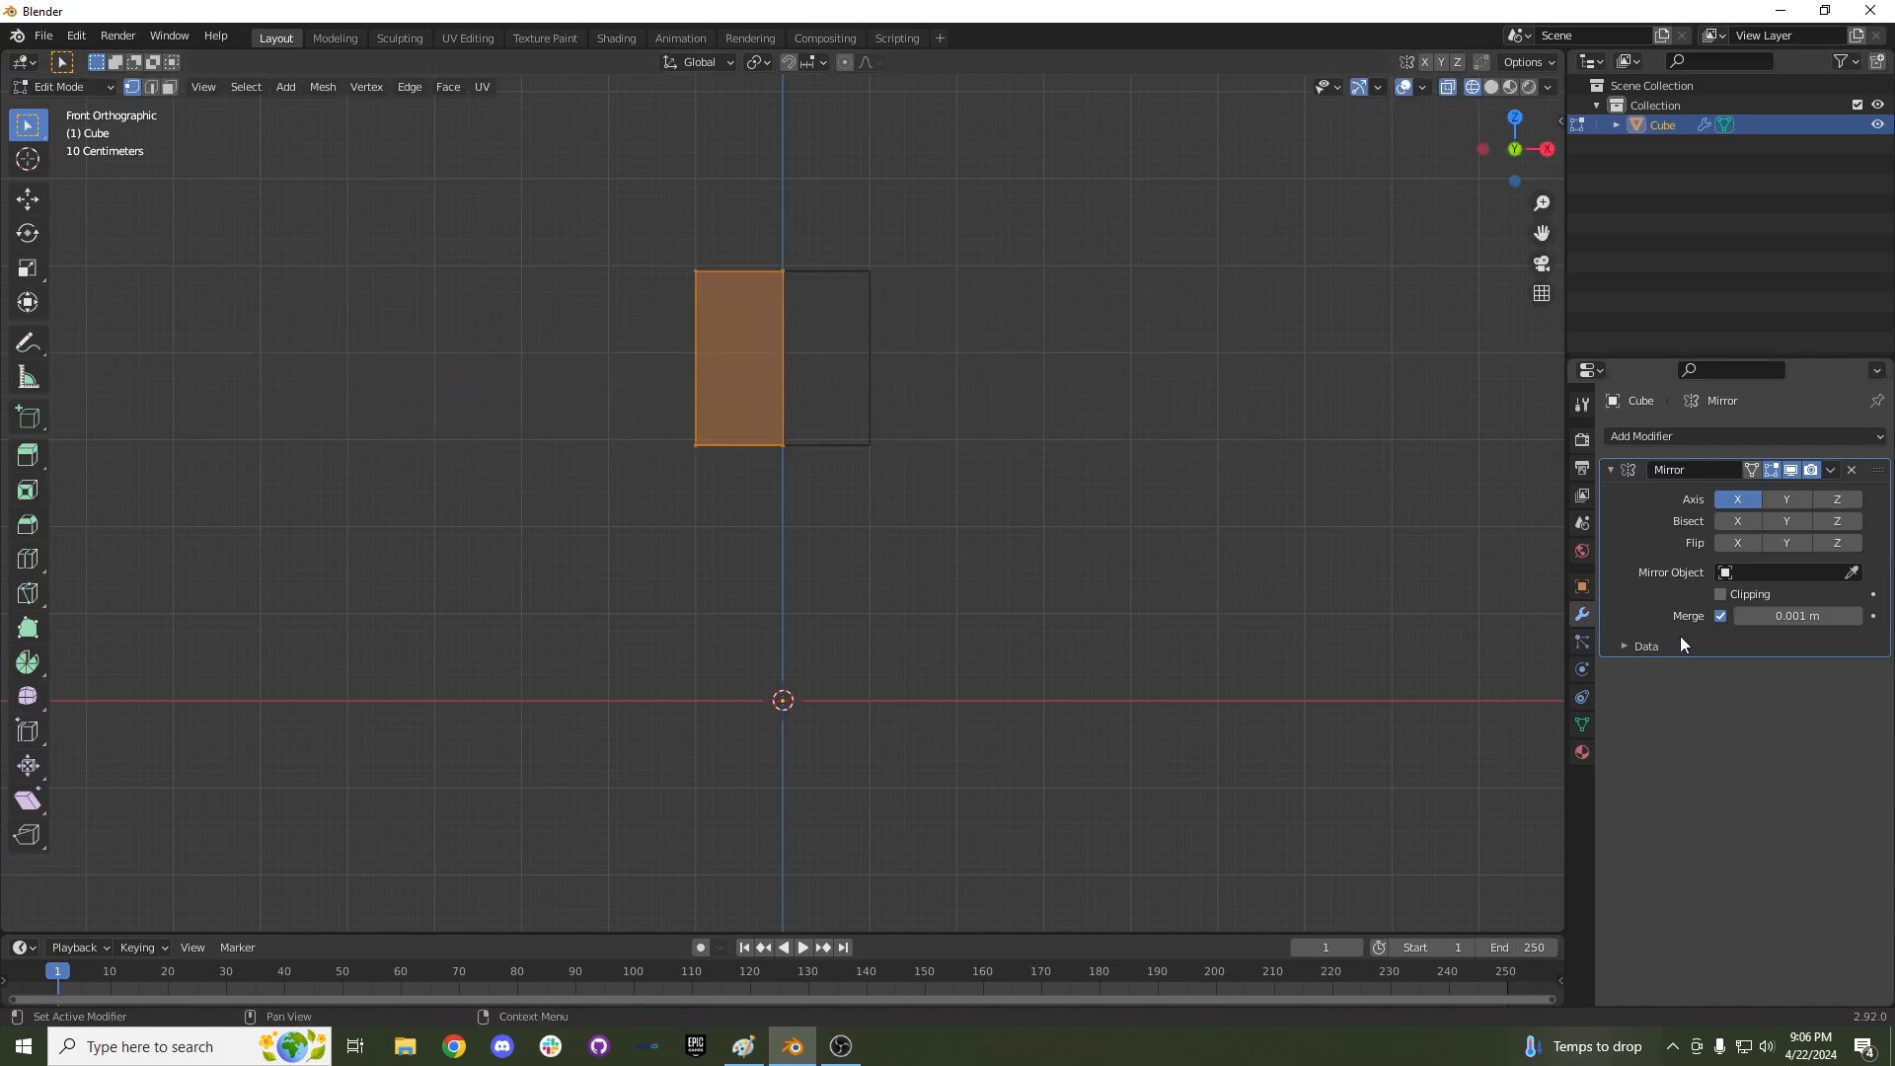
Enable Clipping on the Mirror modifier and test it by trying to move the half-cube along X.
click(1721, 595)
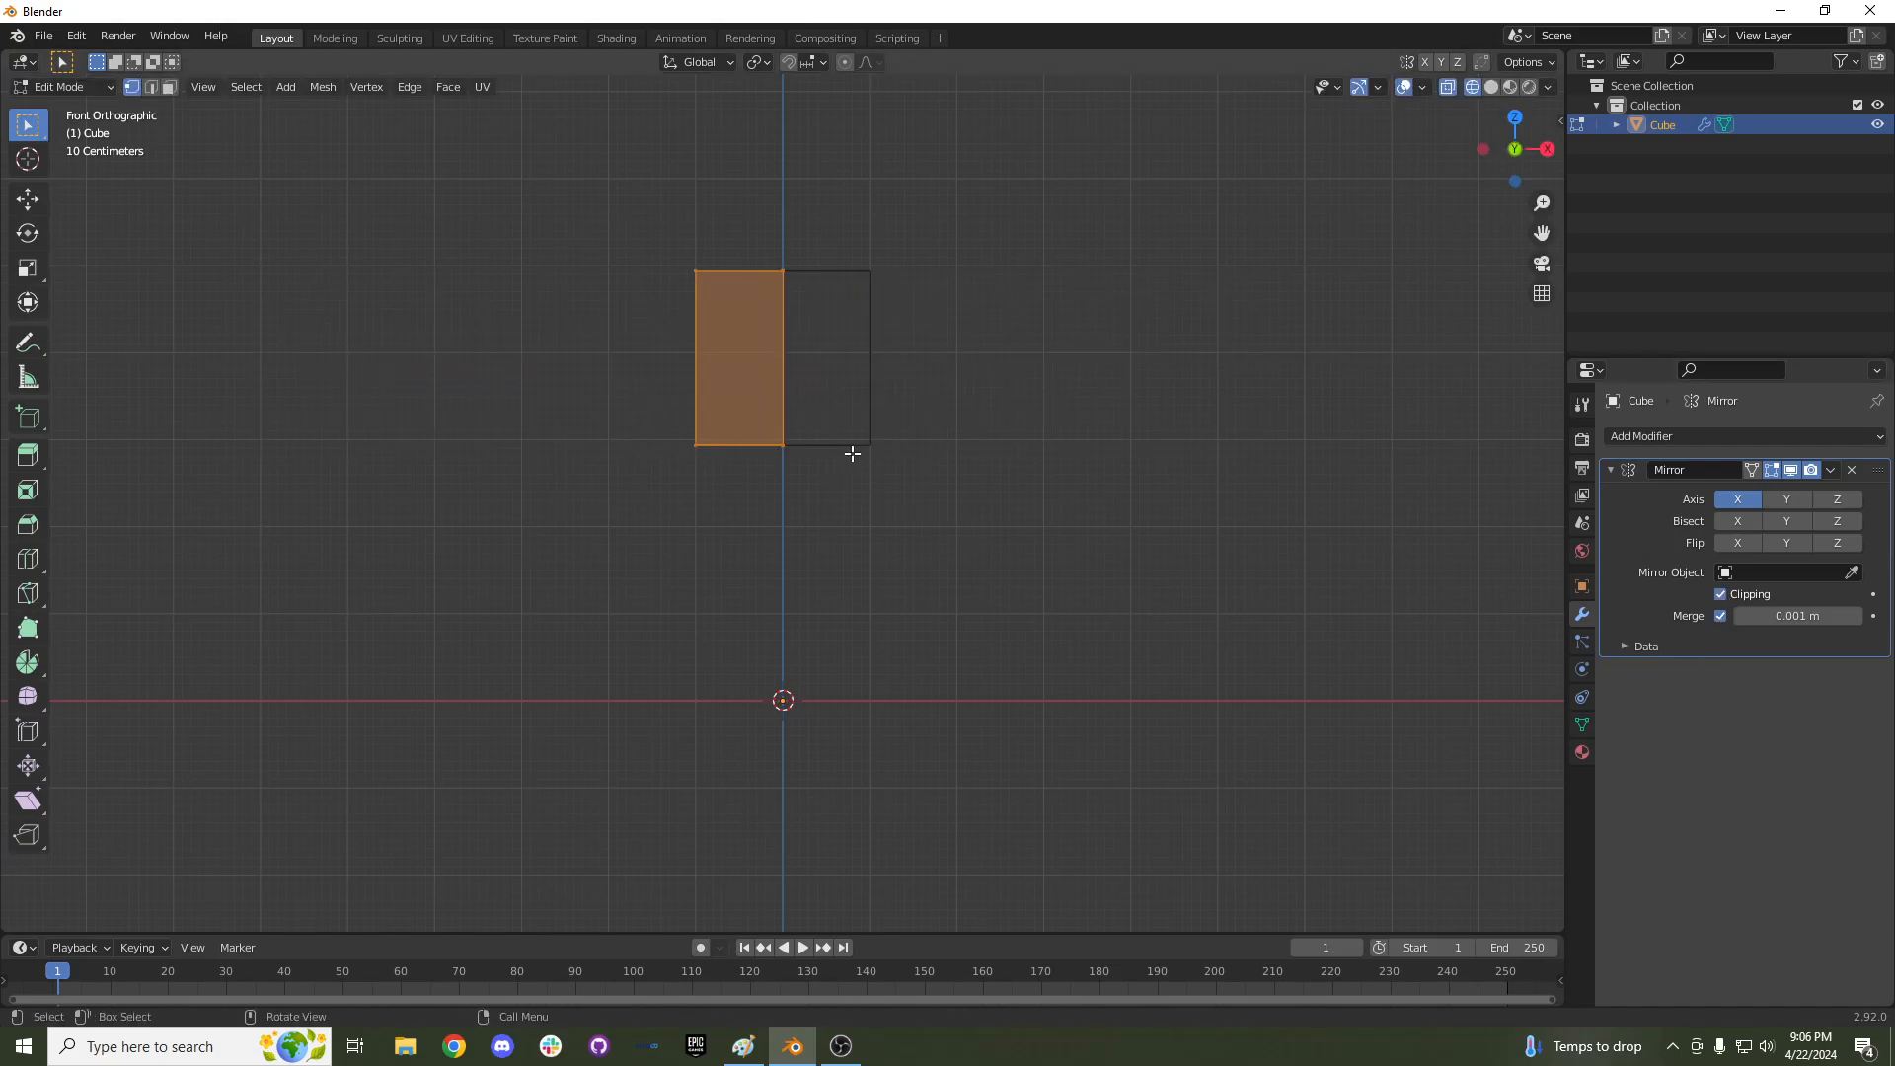
key(g)
key(x)
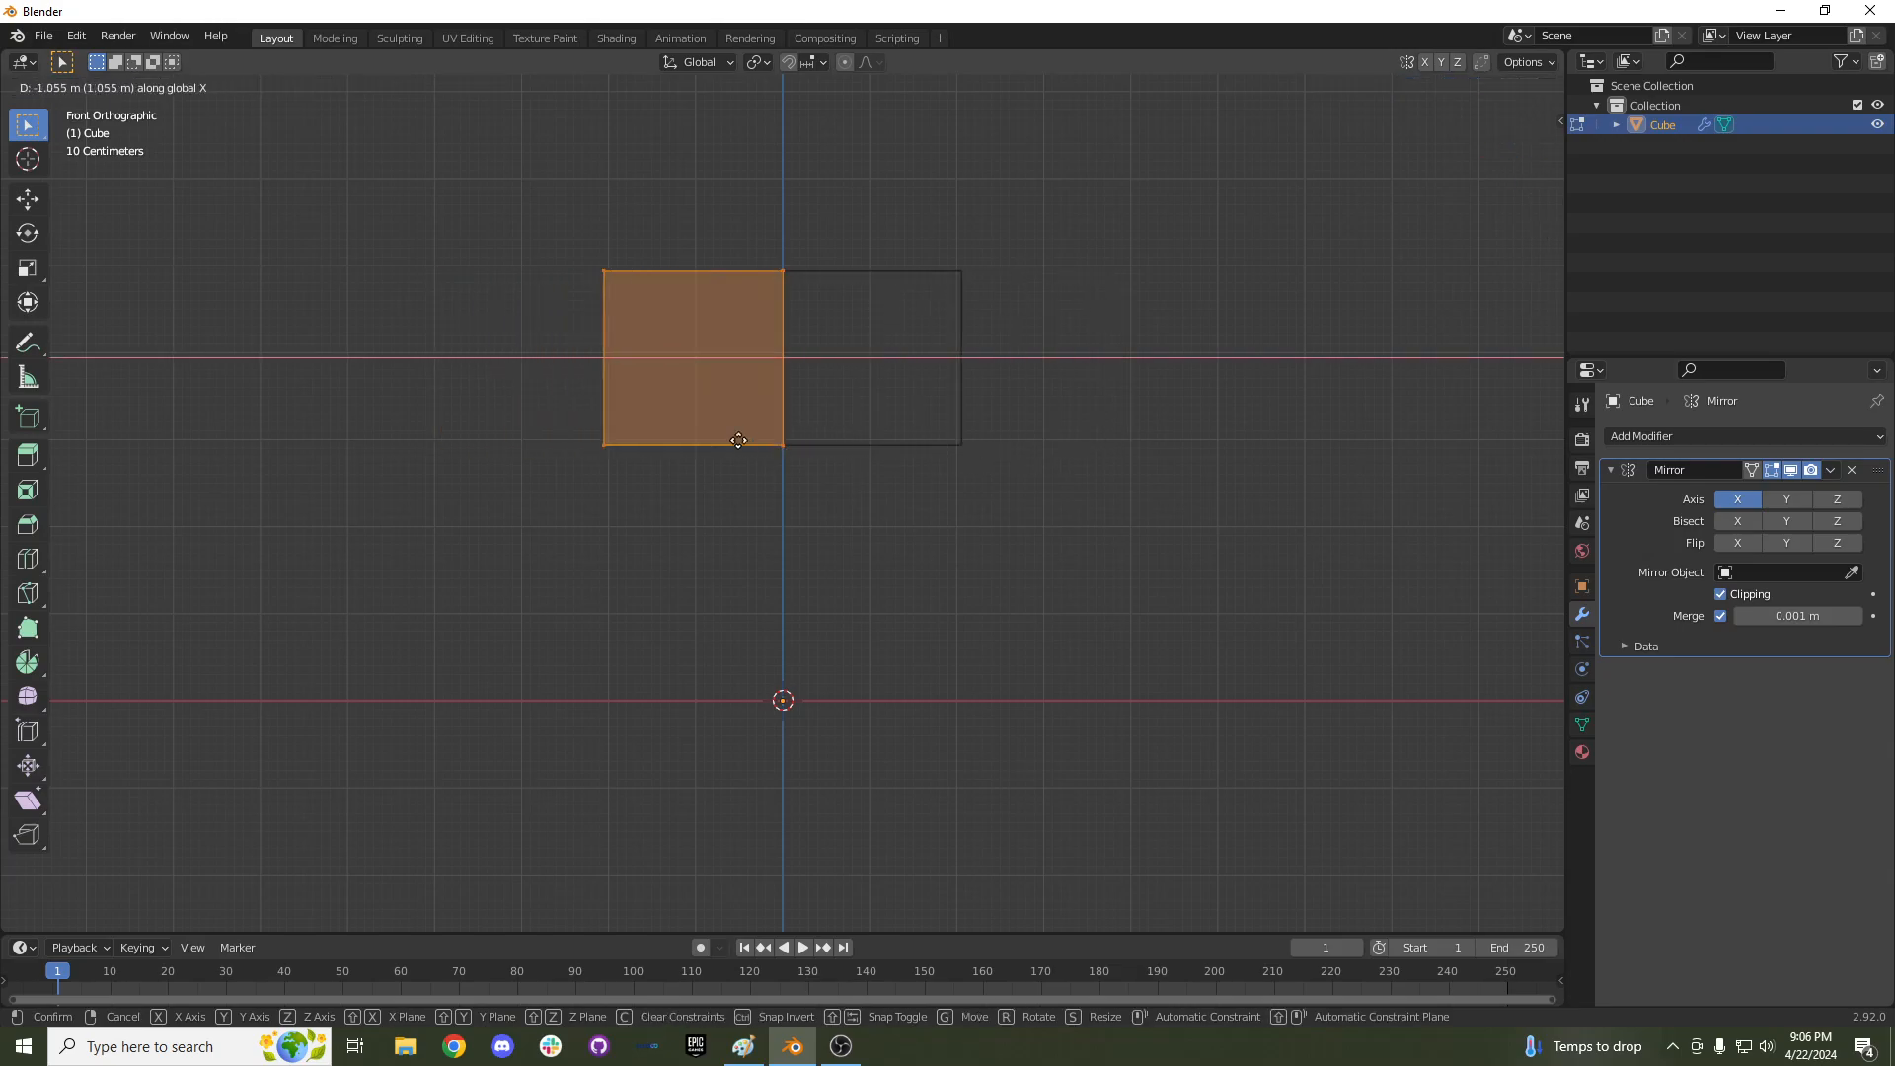
click(840, 424)
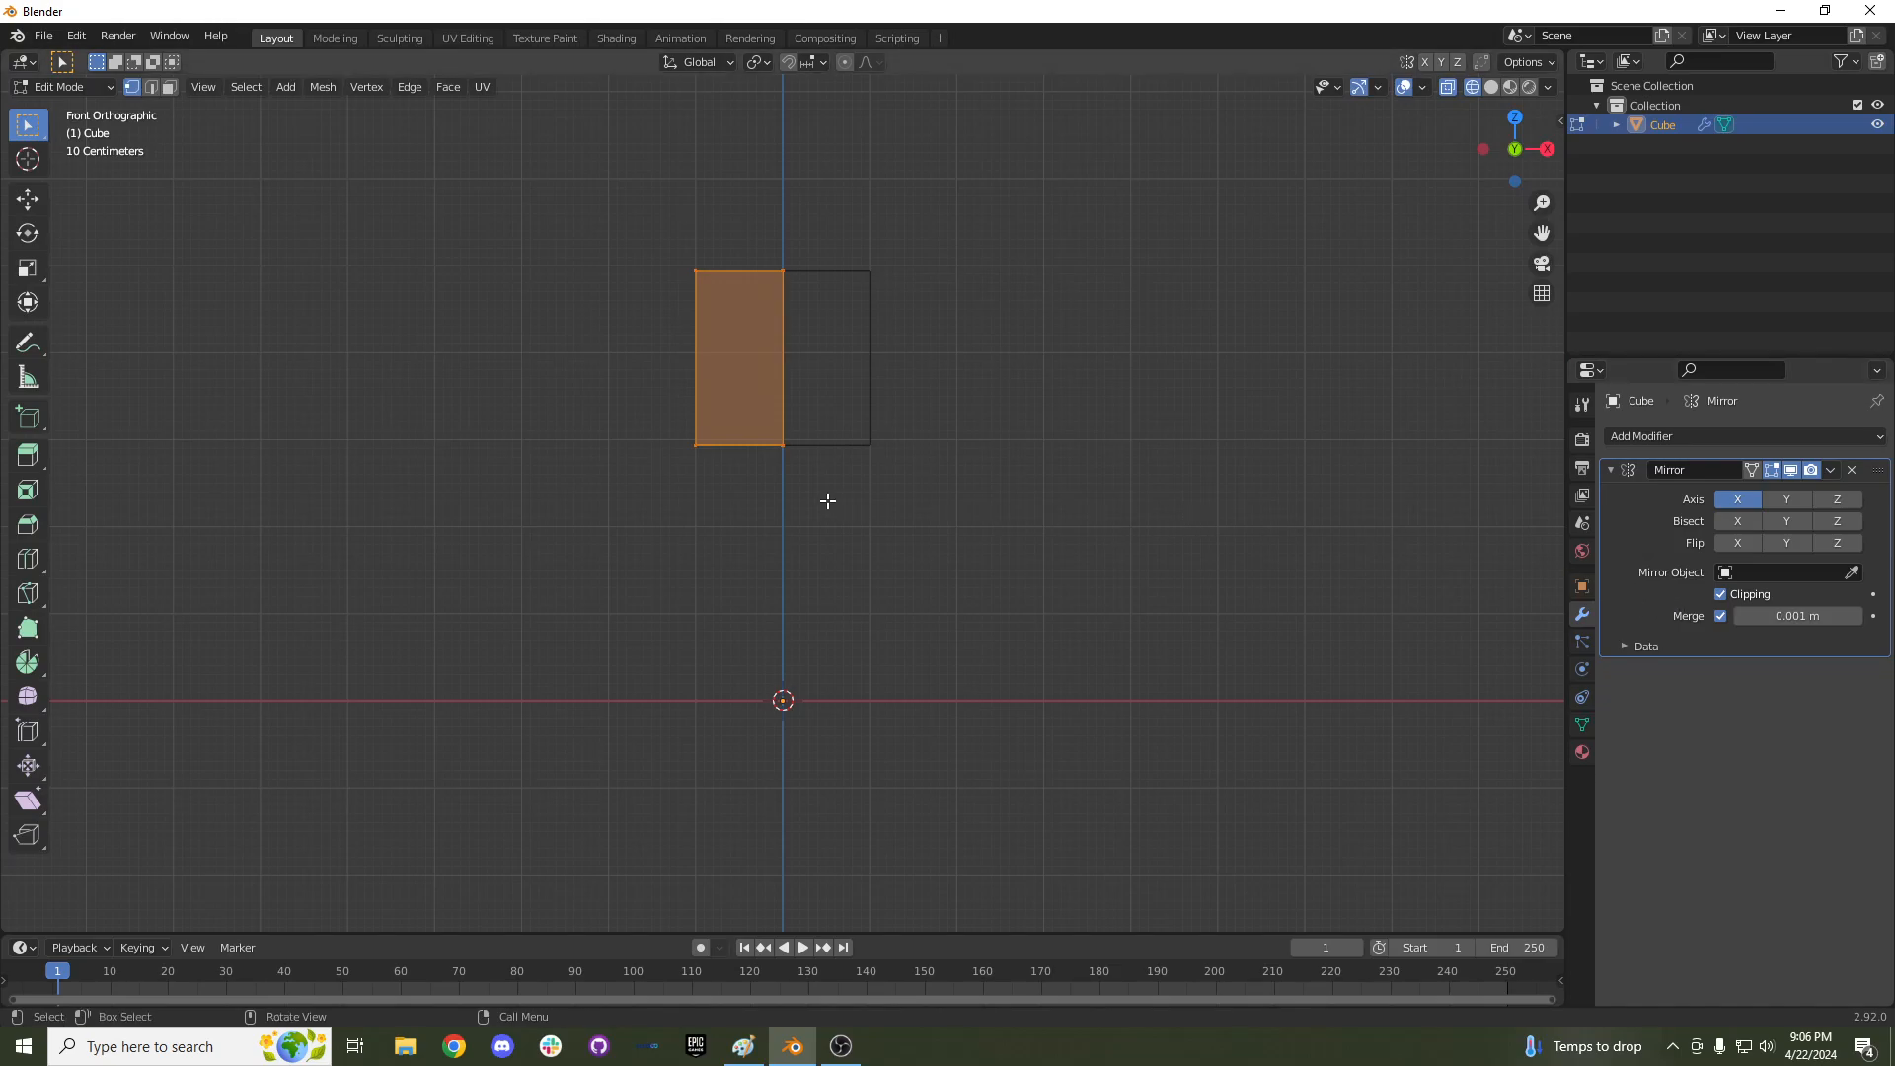
Examine the mirrored cube in Object Mode and solid shading, then return to front wireframe view in Edit Mode.
mouse_move(793, 465)
middle_down()
mouse_move(839, 475)
mouse_move(707, 511)
mouse_move(837, 504)
middle_up()
key(Tab)
key(Tab)
key(z)
click(875, 594)
key(KP_1)
key(Tab)
key(Tab)
key(z)
click(556, 442)
scroll(613, 459, up, 1)
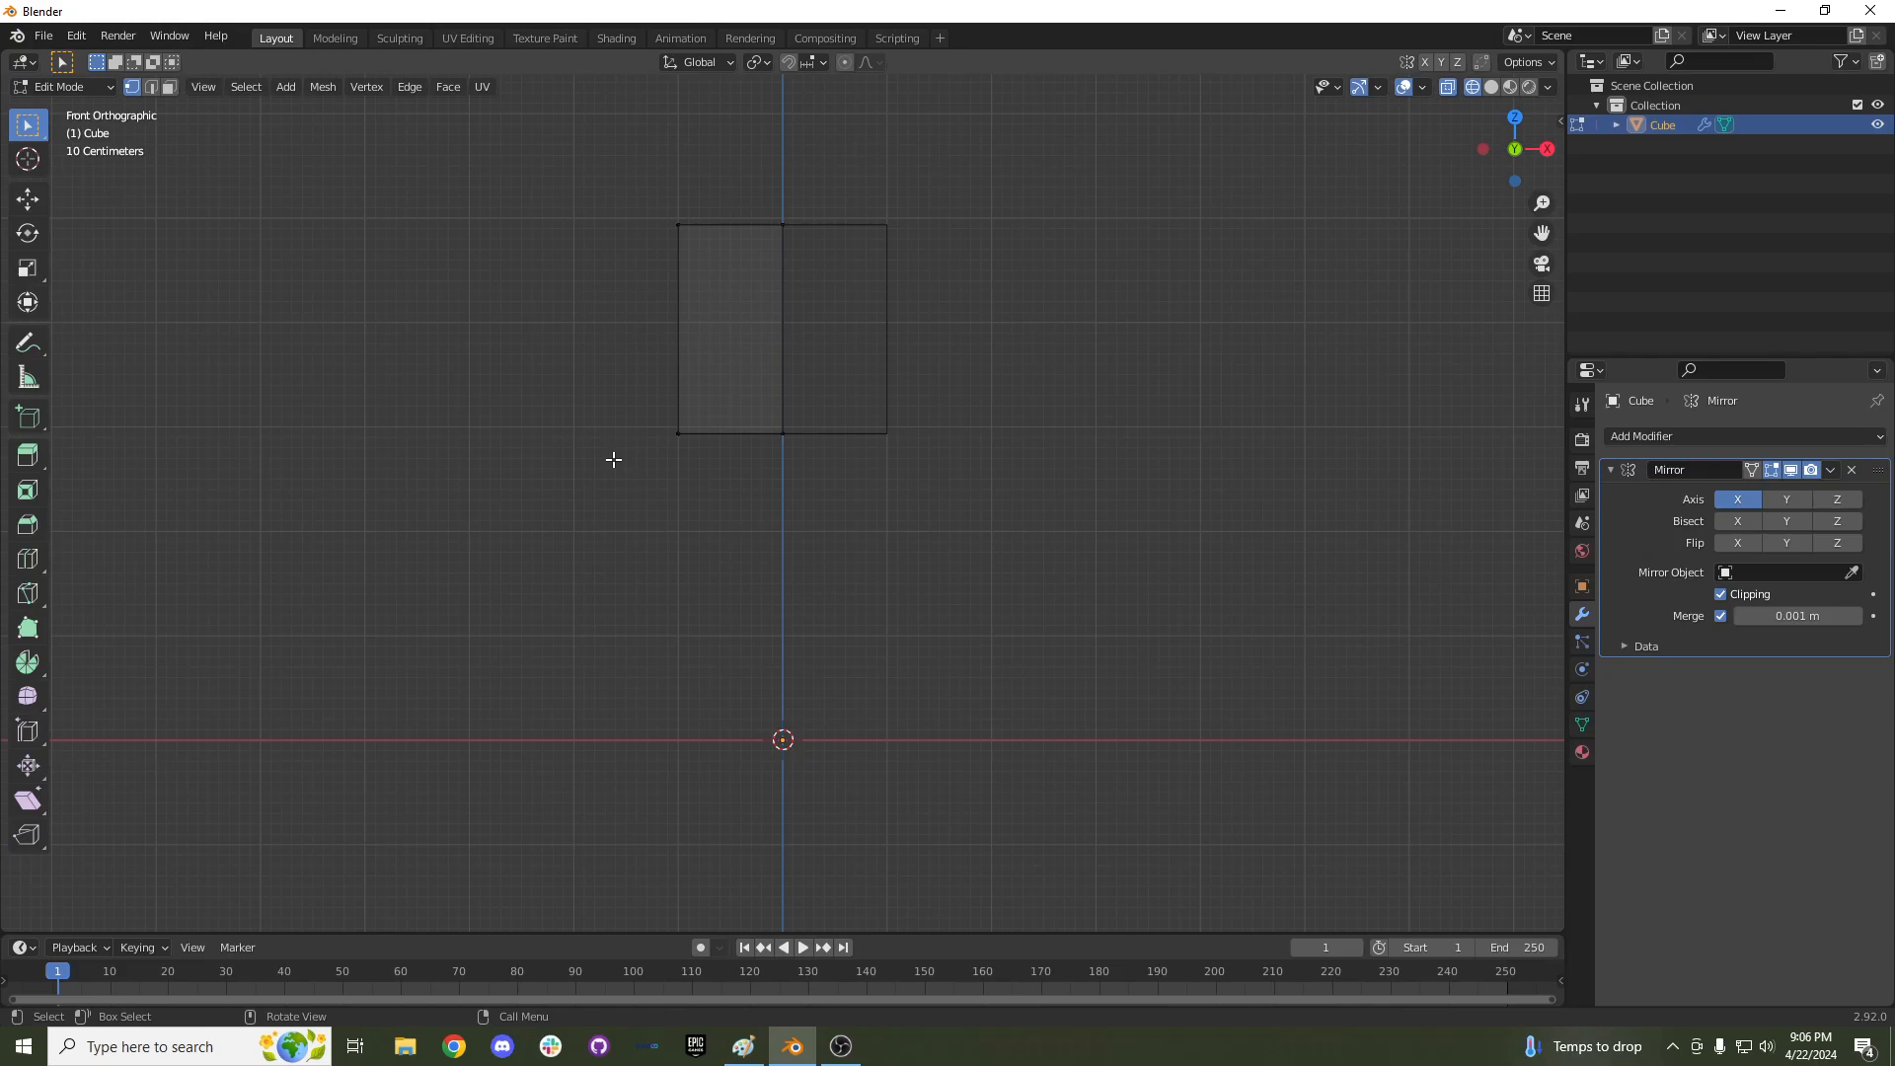
Add a new cube to the mesh and raise it along Z to just beneath the mirrored cube.
key(shift+a)
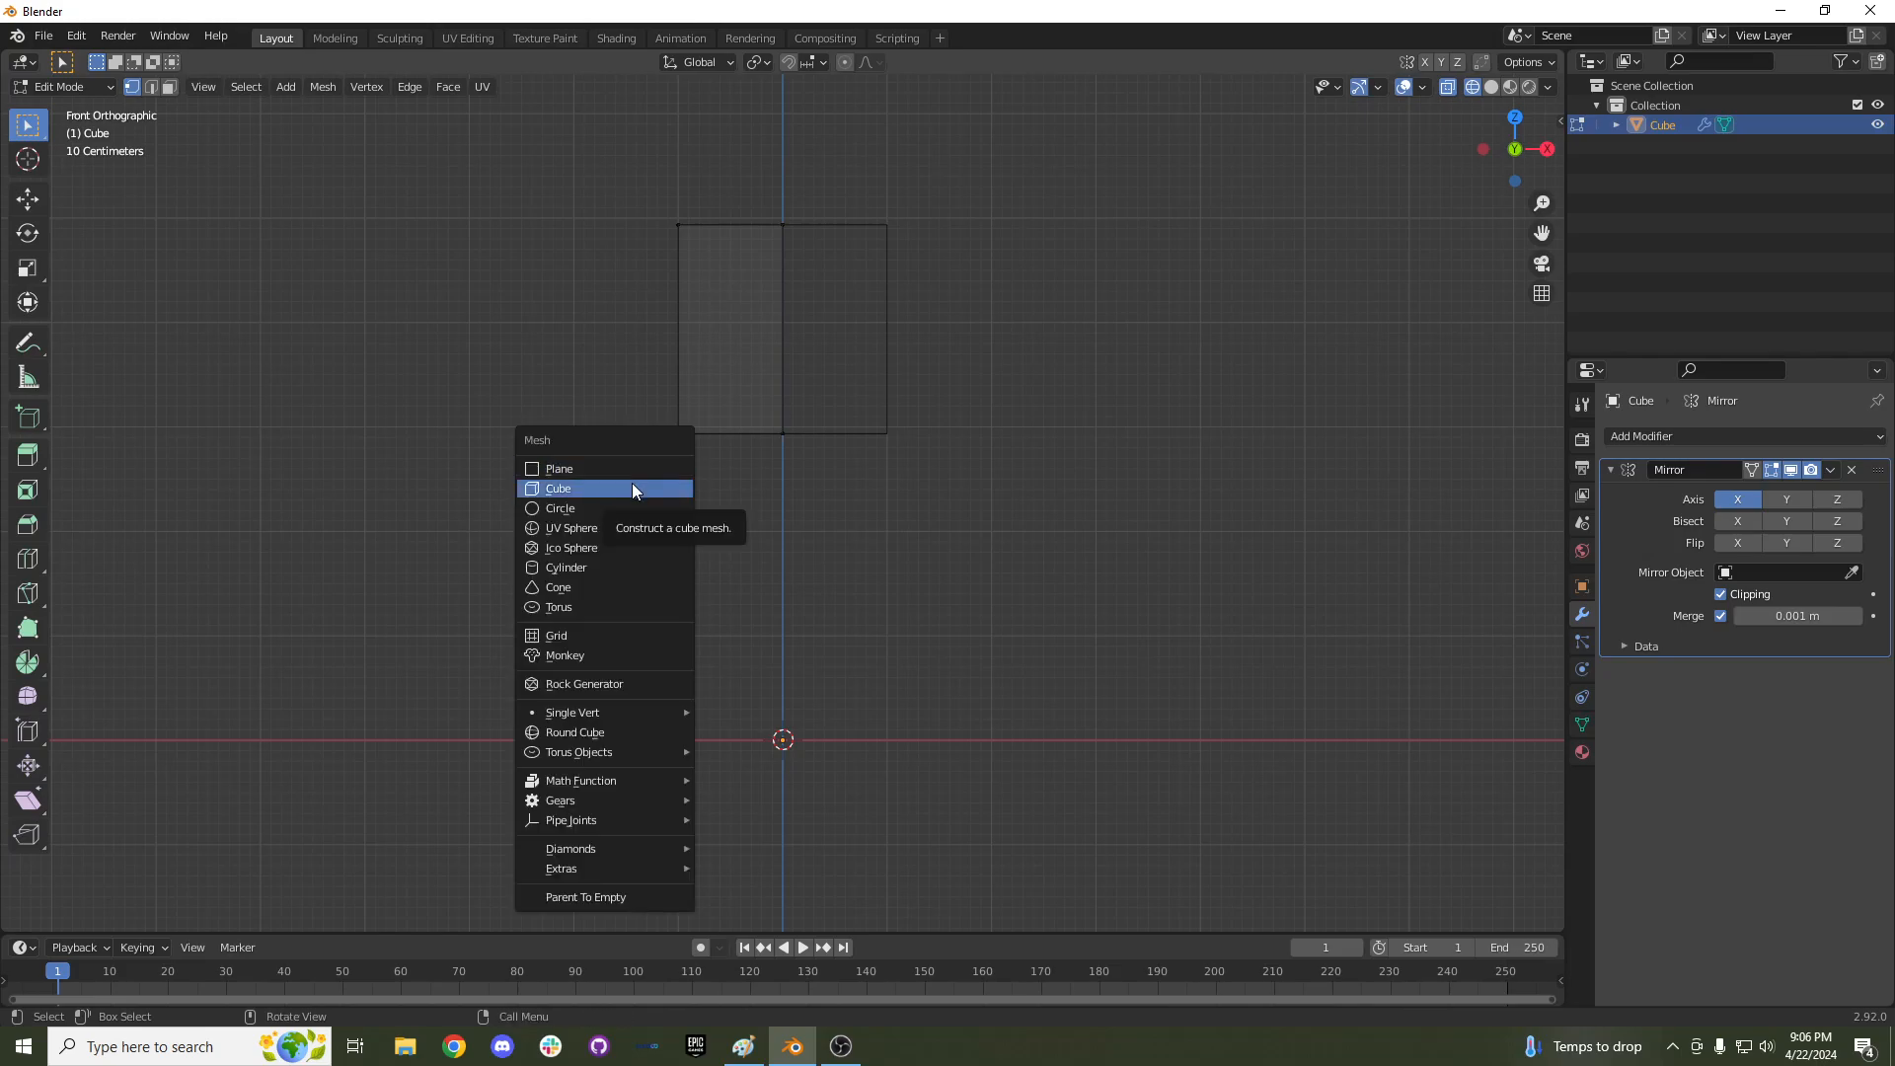
click(632, 483)
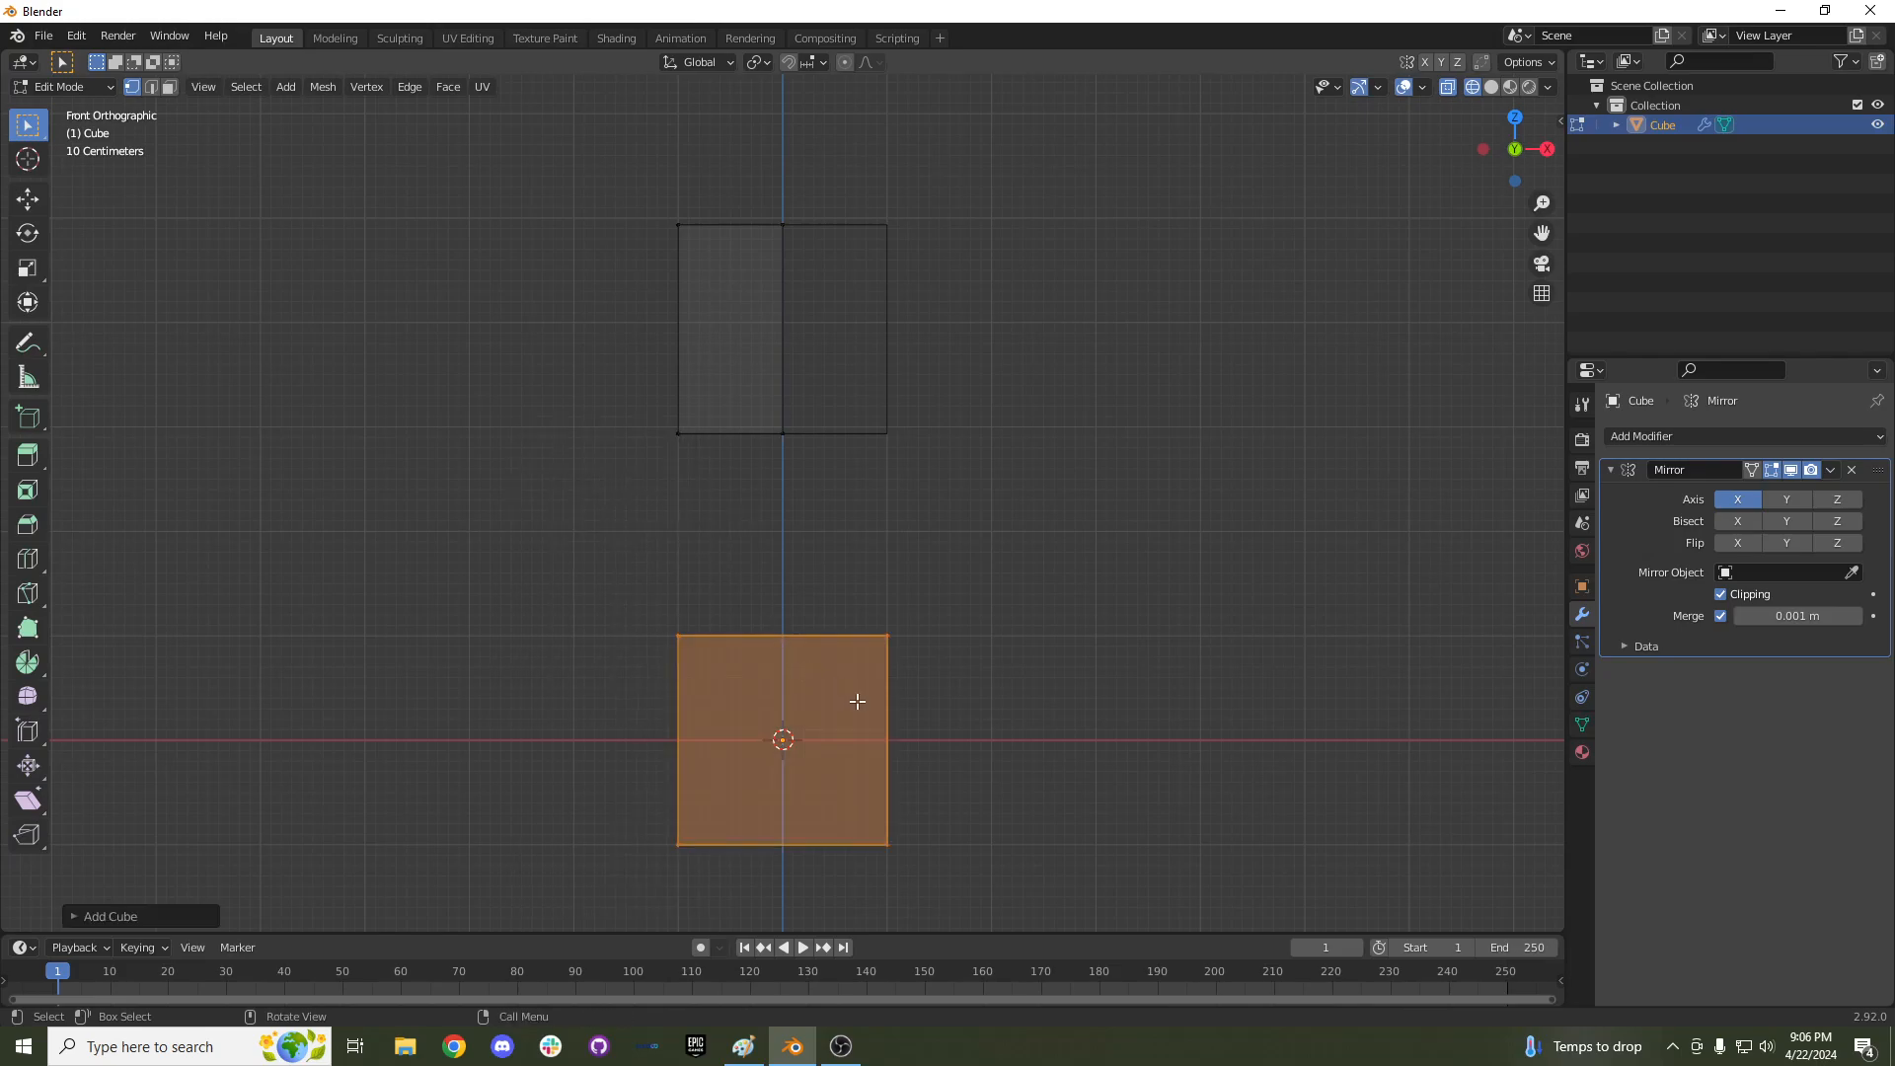
key(g)
key(z)
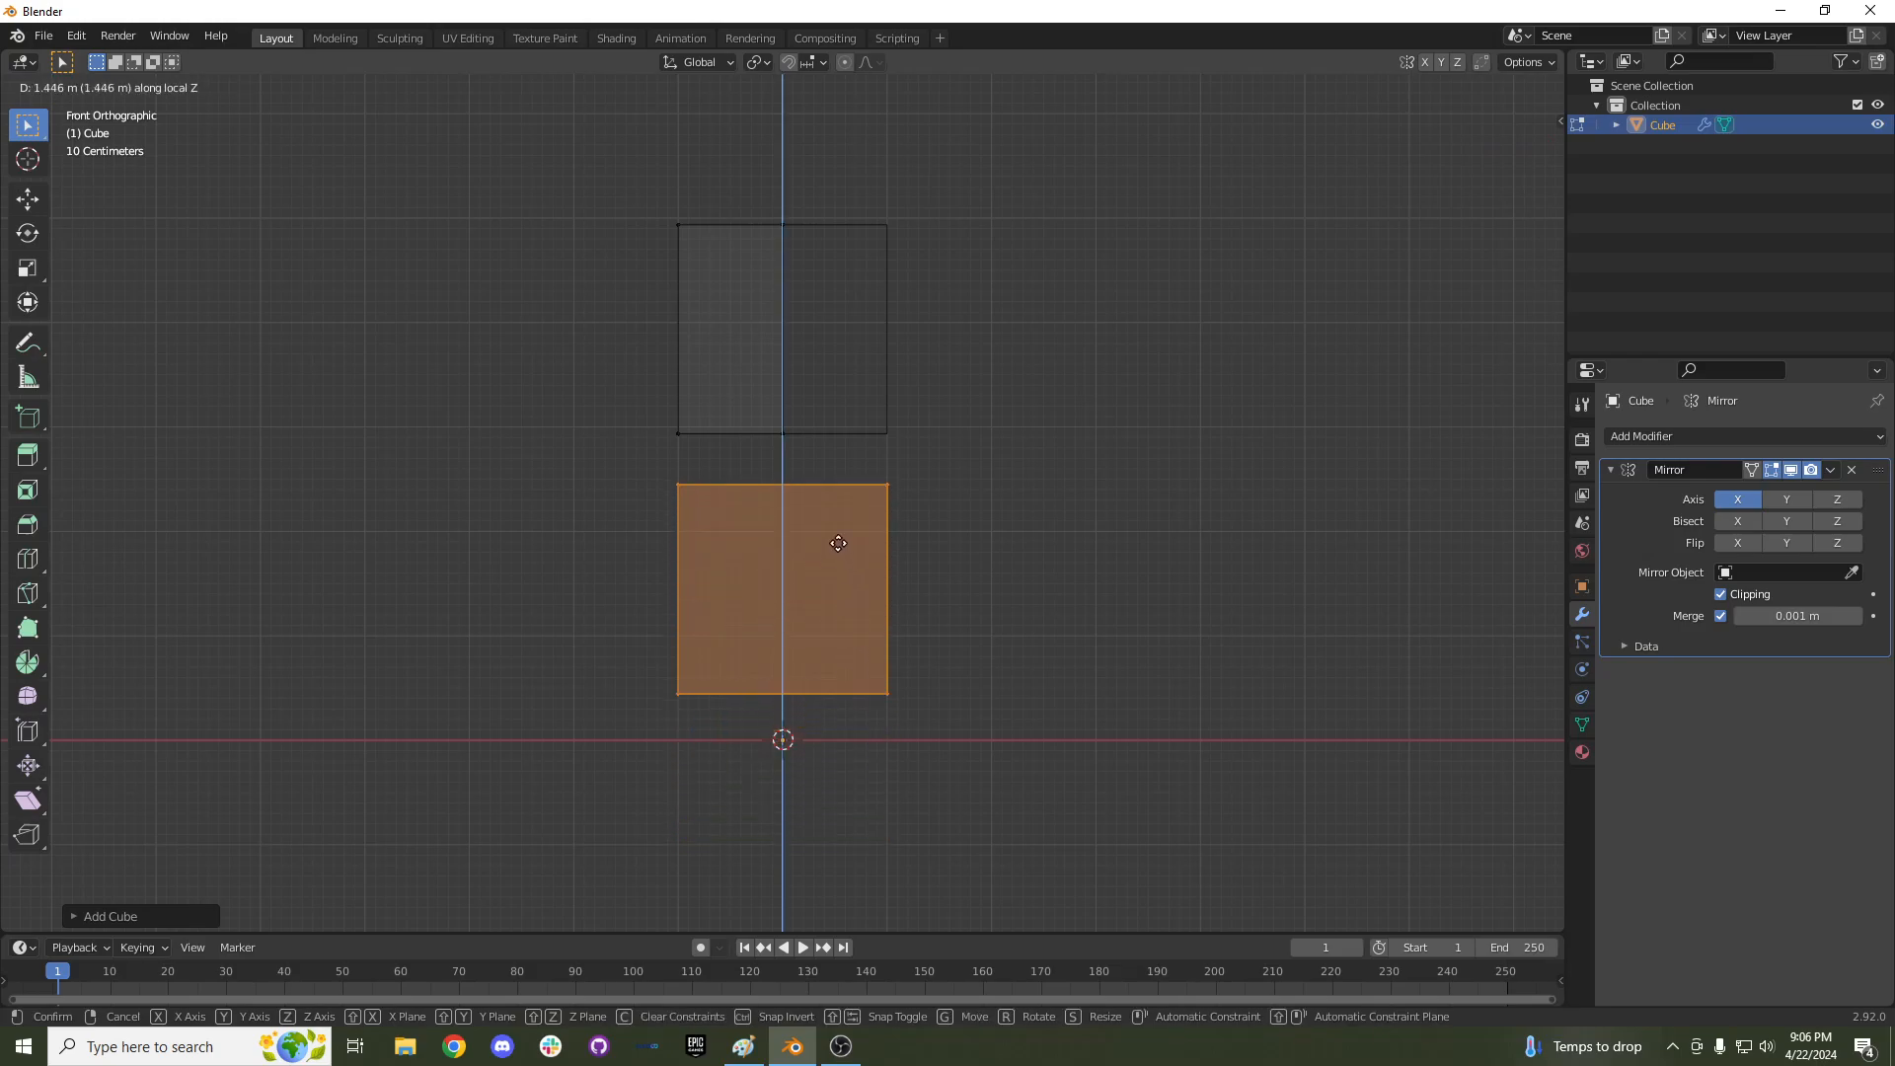
click(829, 500)
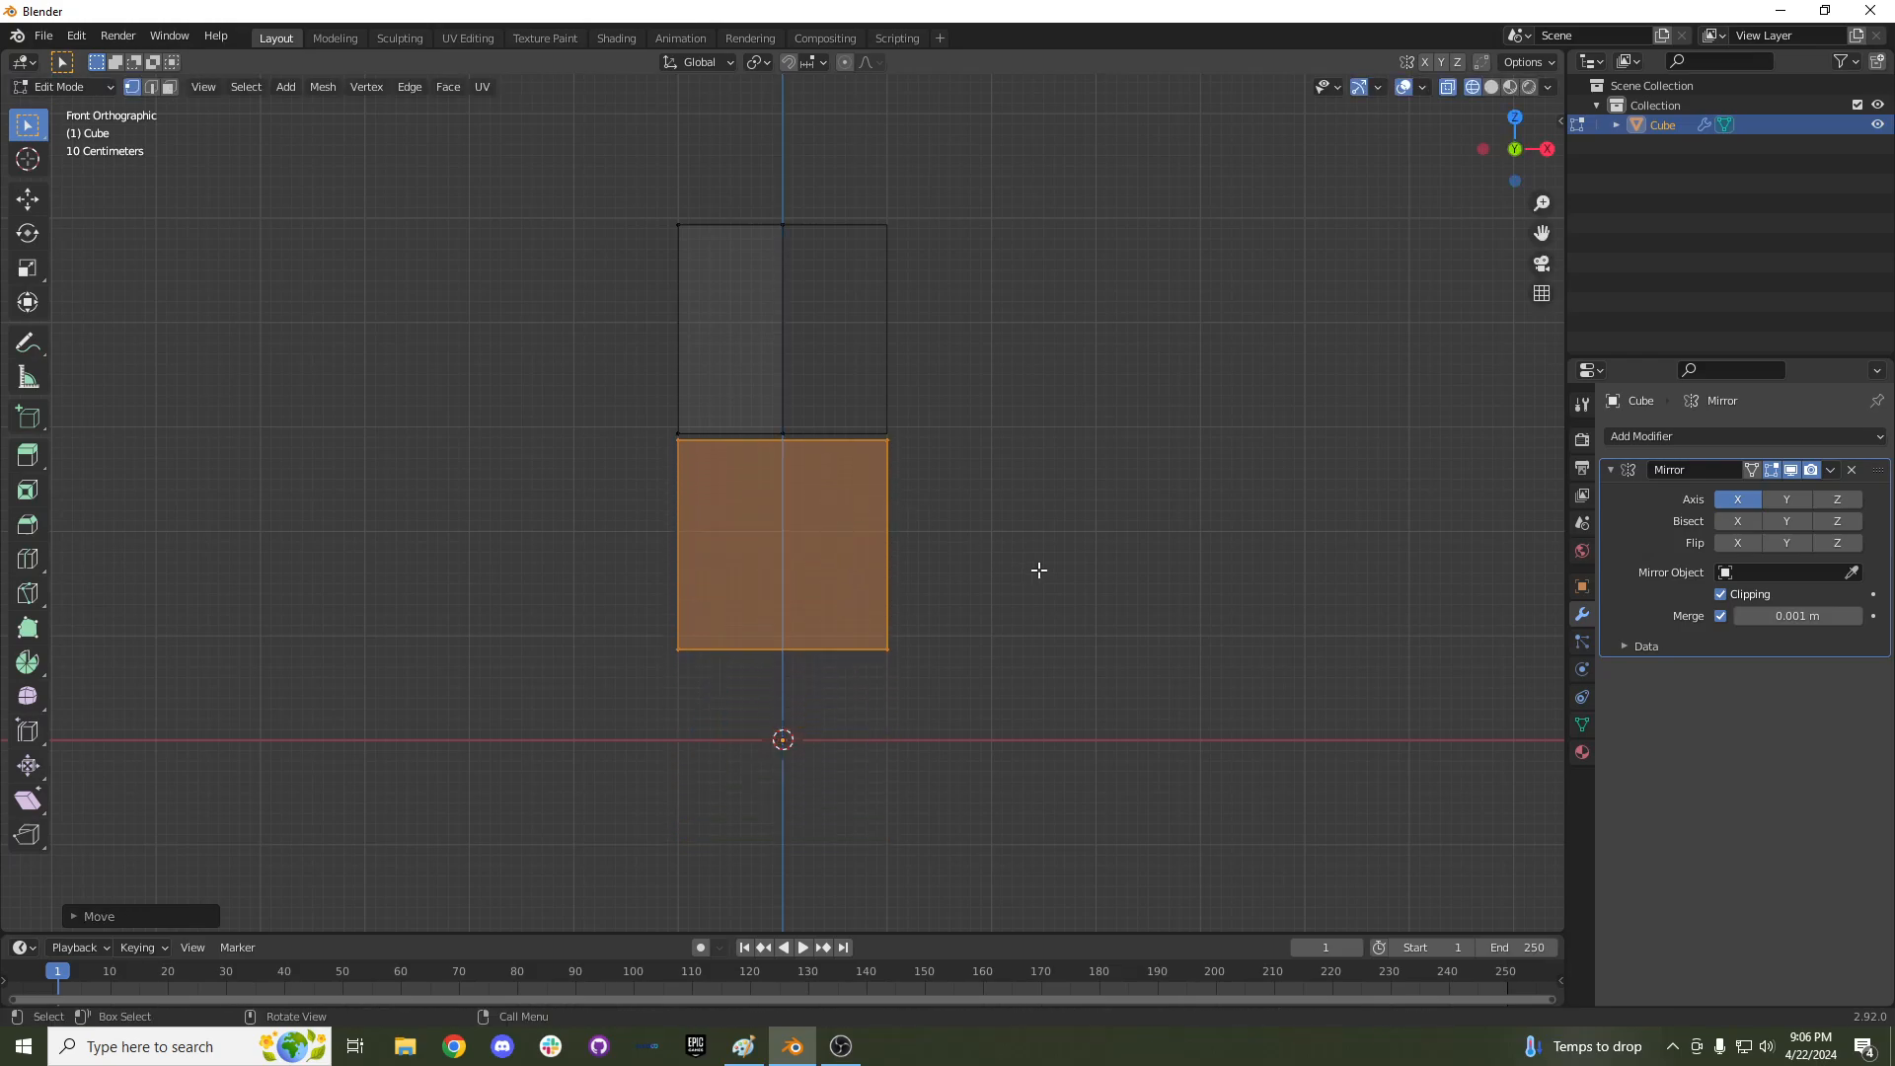
Scale the lower cube down along X and Y so it is narrower than the cube above.
key(s)
key(x)
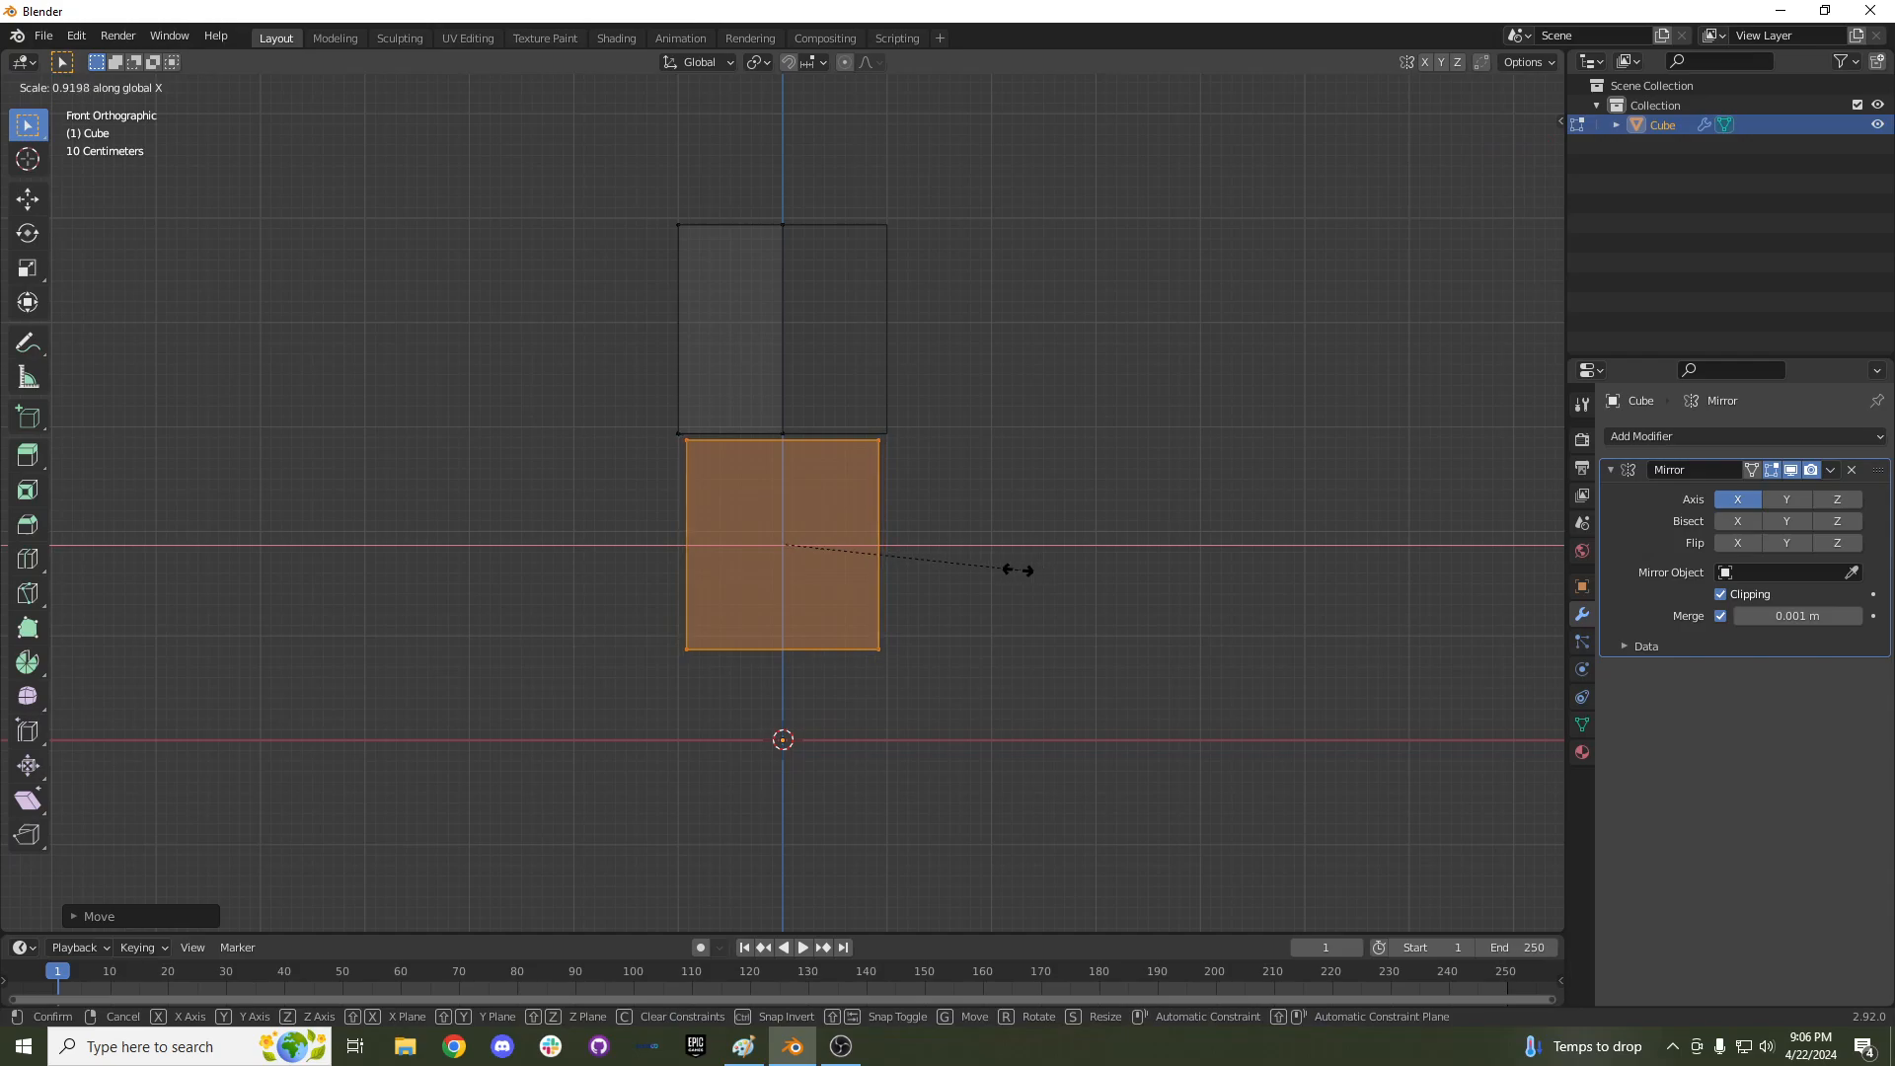
click(956, 559)
middle_drag(955, 558, 1105, 571)
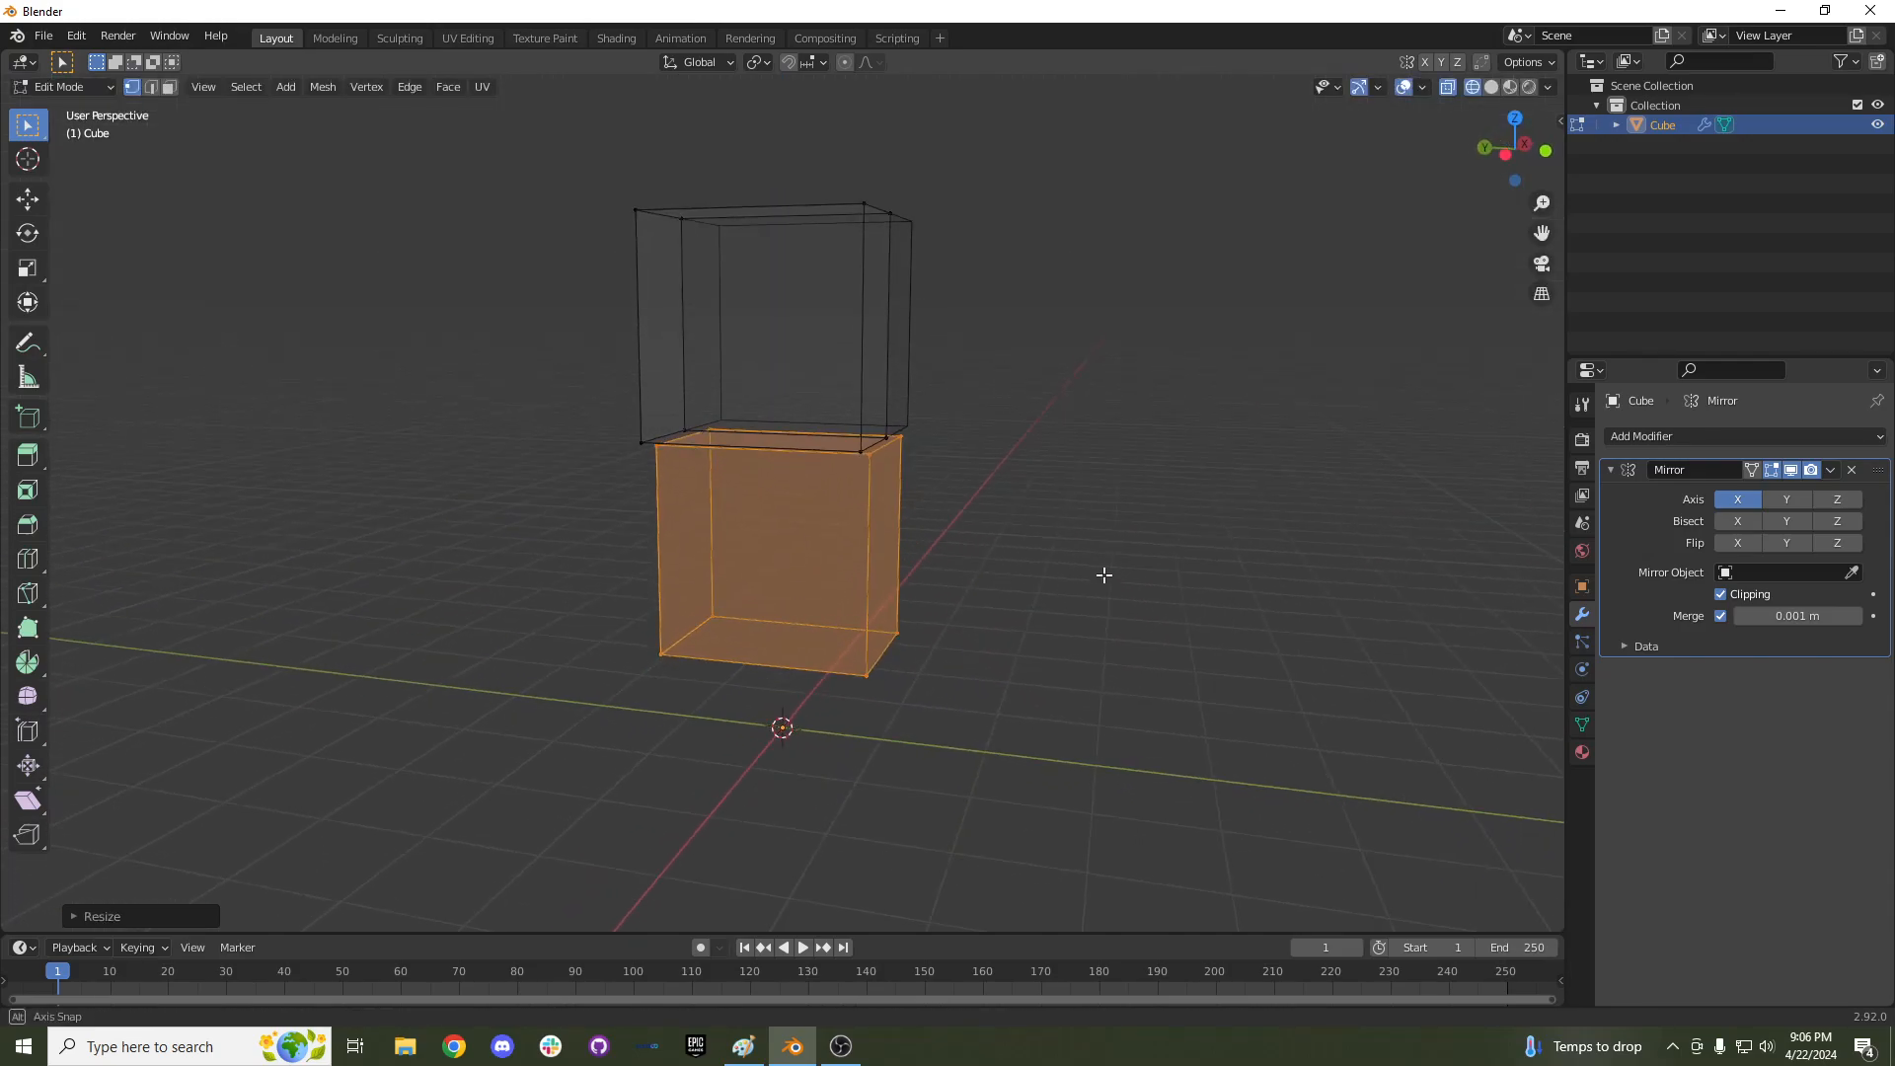
key(s)
key(y)
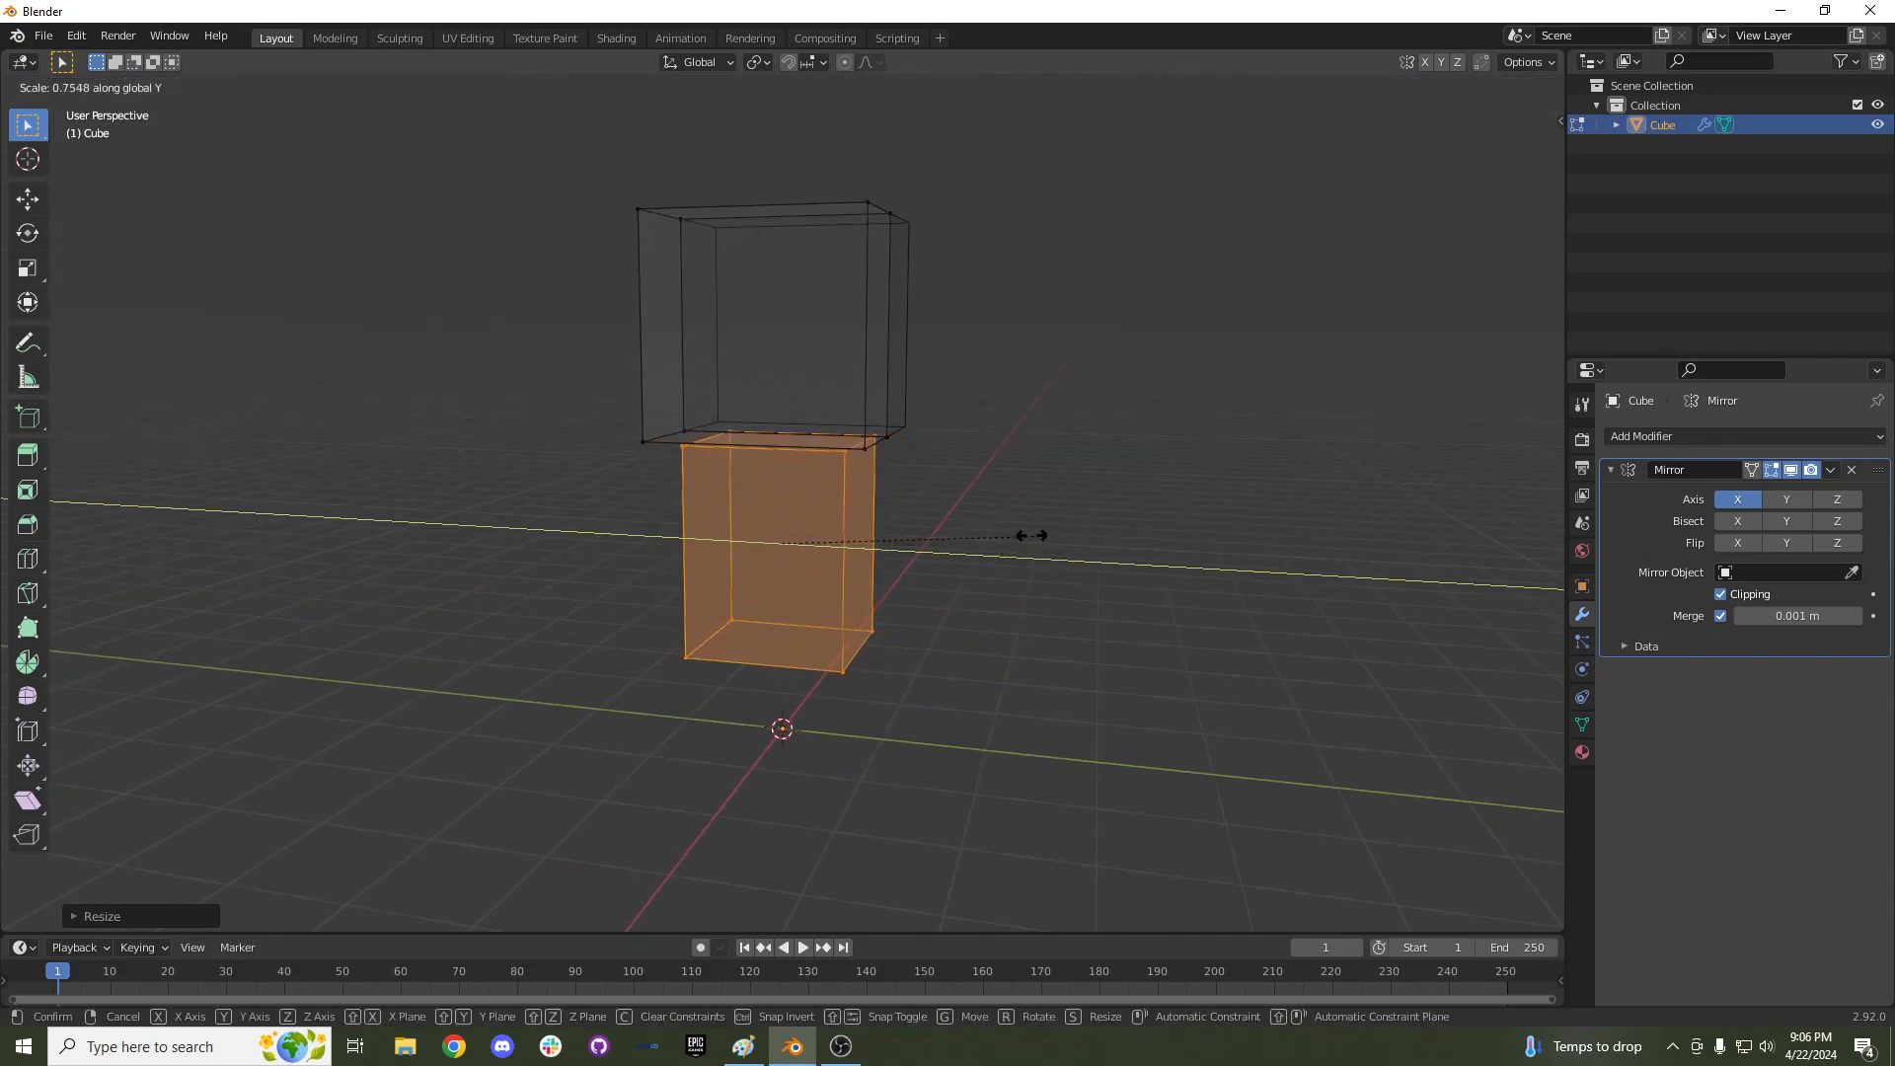
click(1005, 531)
Move both the upper half-cube and the lower block up together along Z.
middle_drag(1005, 531, 846, 591)
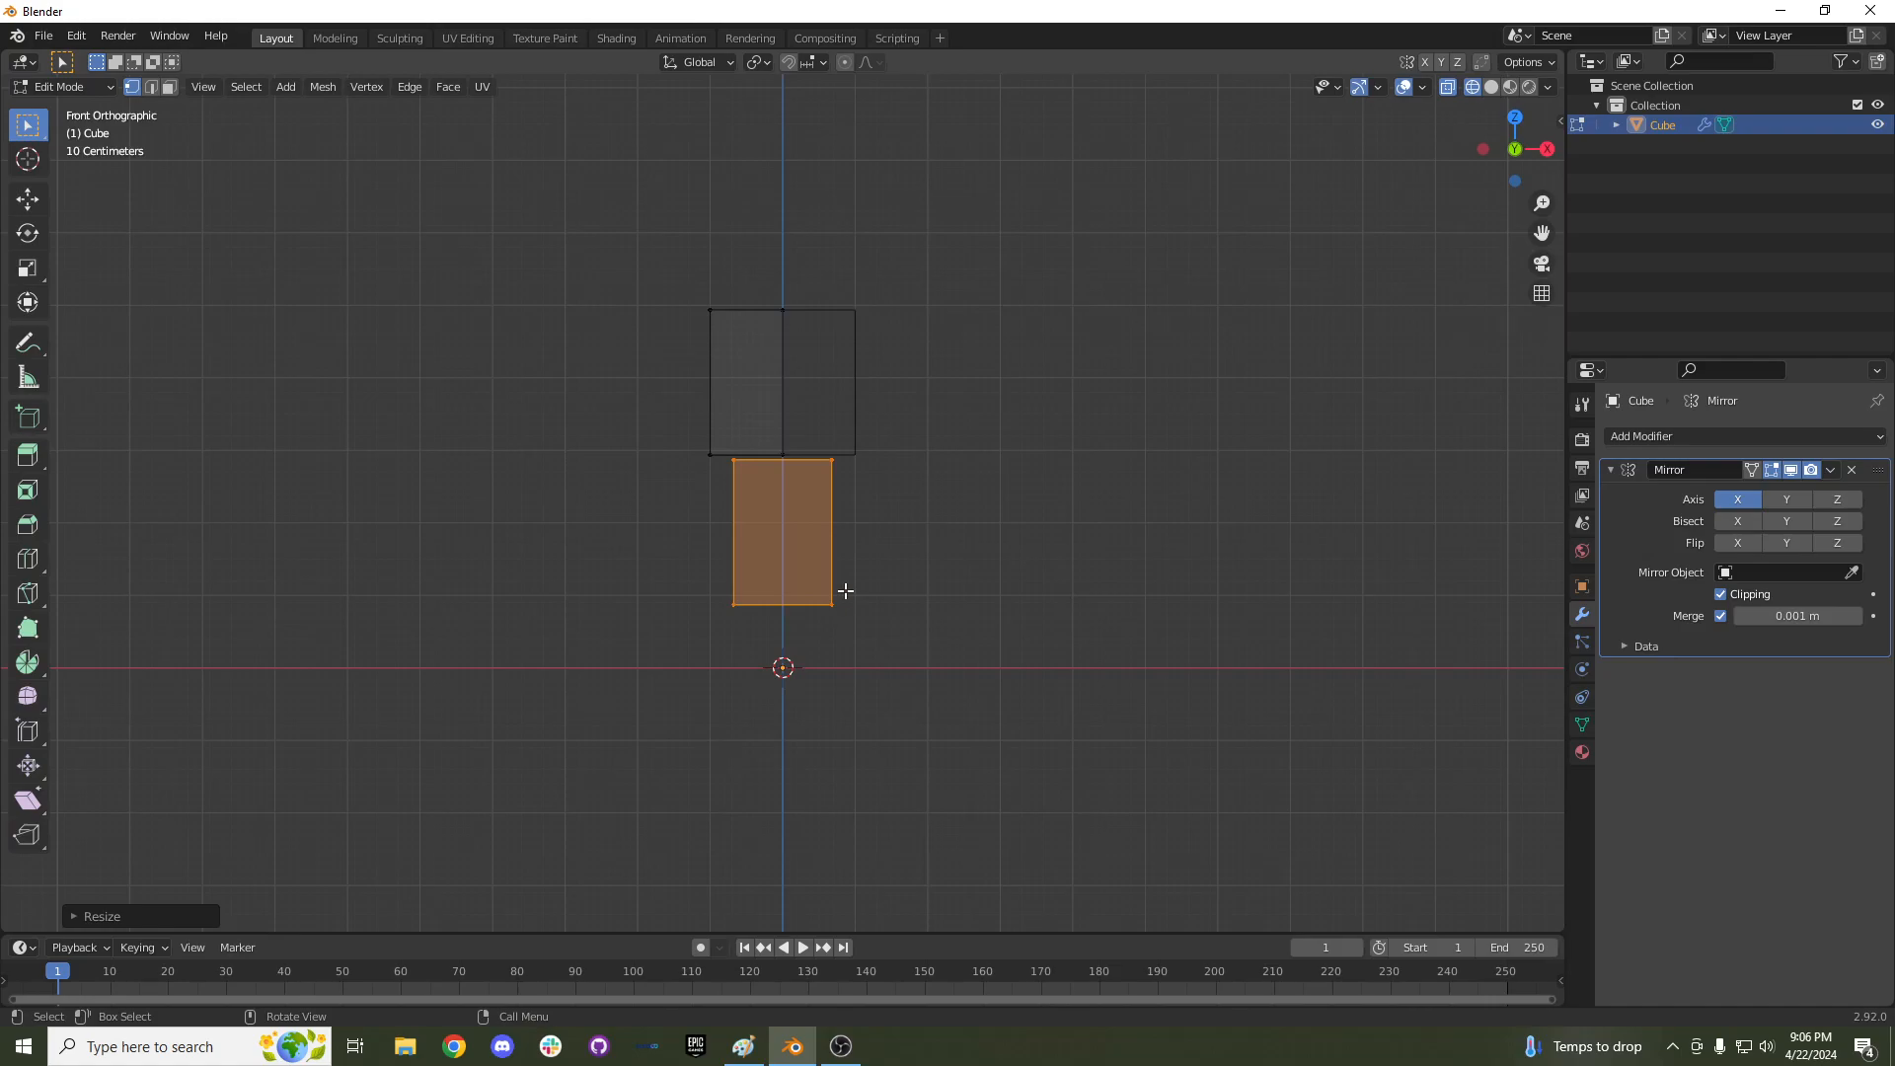
key(g)
key(z)
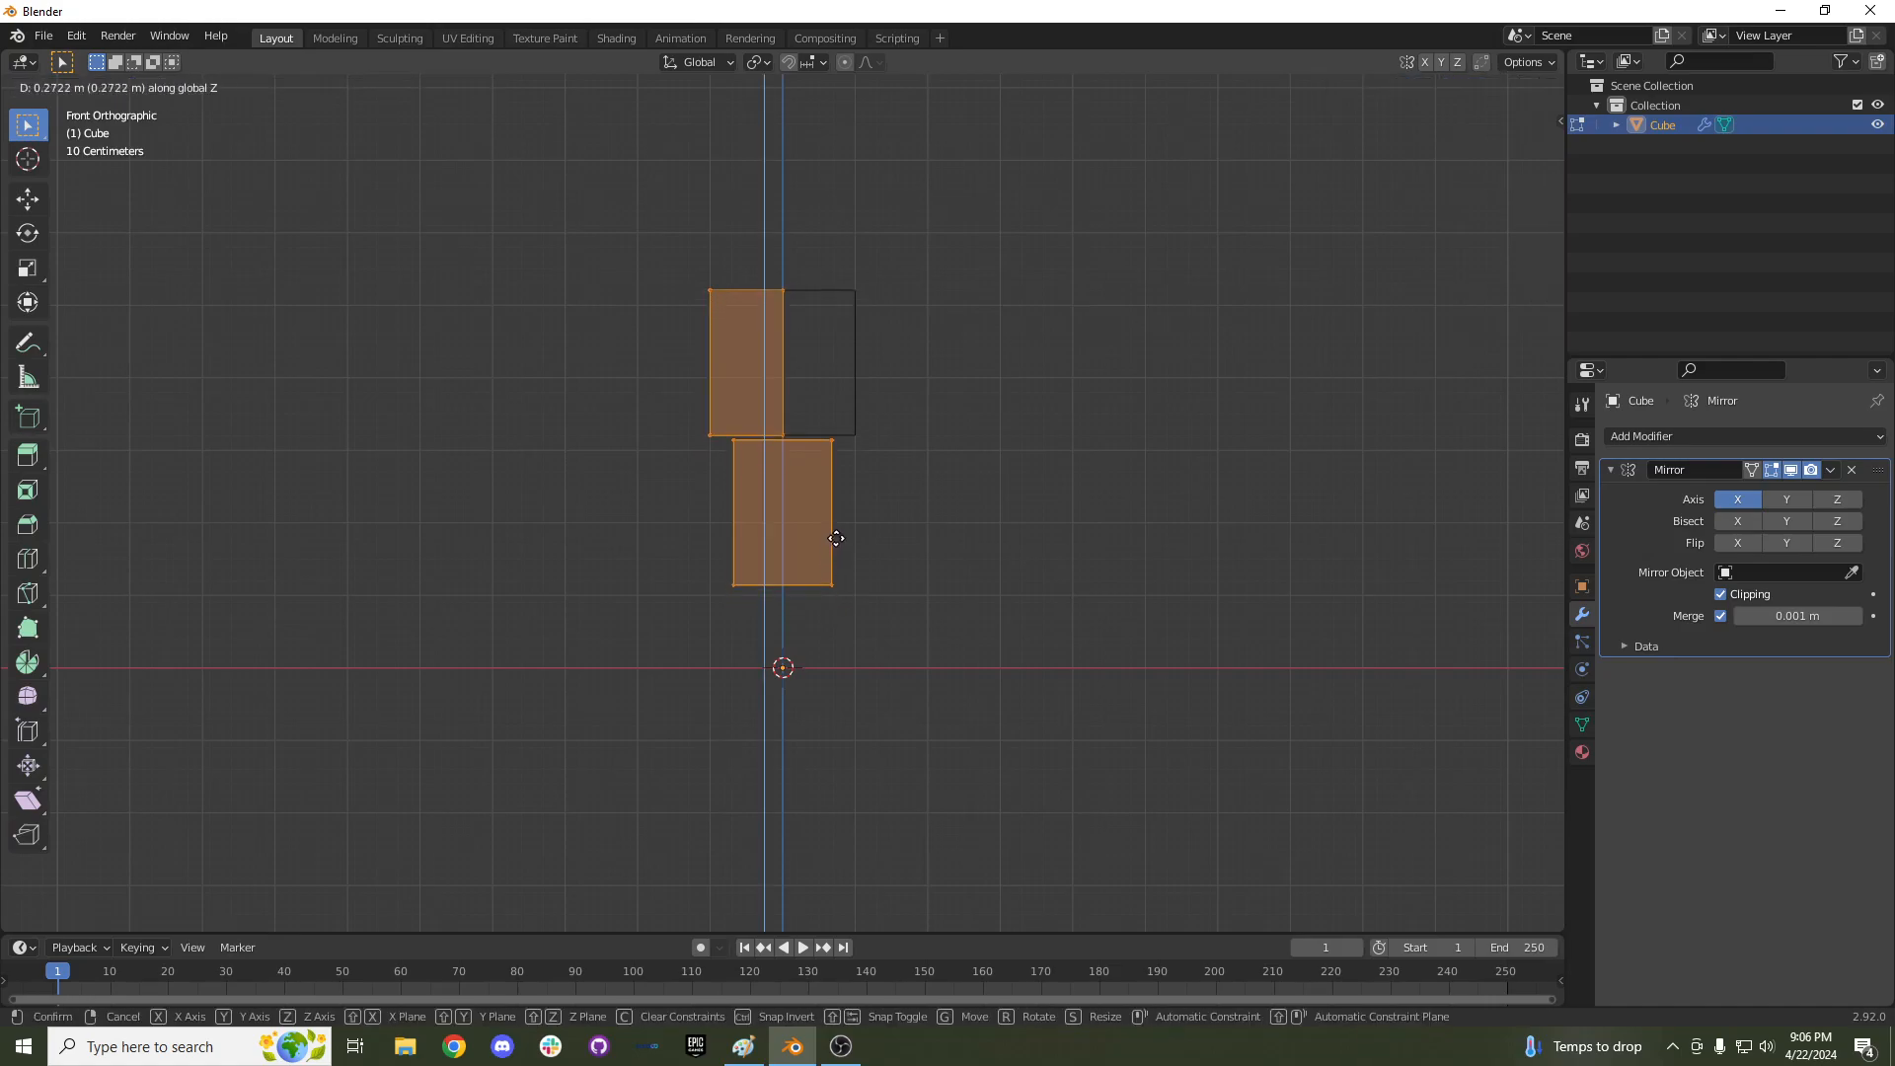
click(837, 477)
Add a new cube to the mesh at the 3D cursor below the stacked blocks.
middle_drag(821, 518, 827, 535)
key(shift+a)
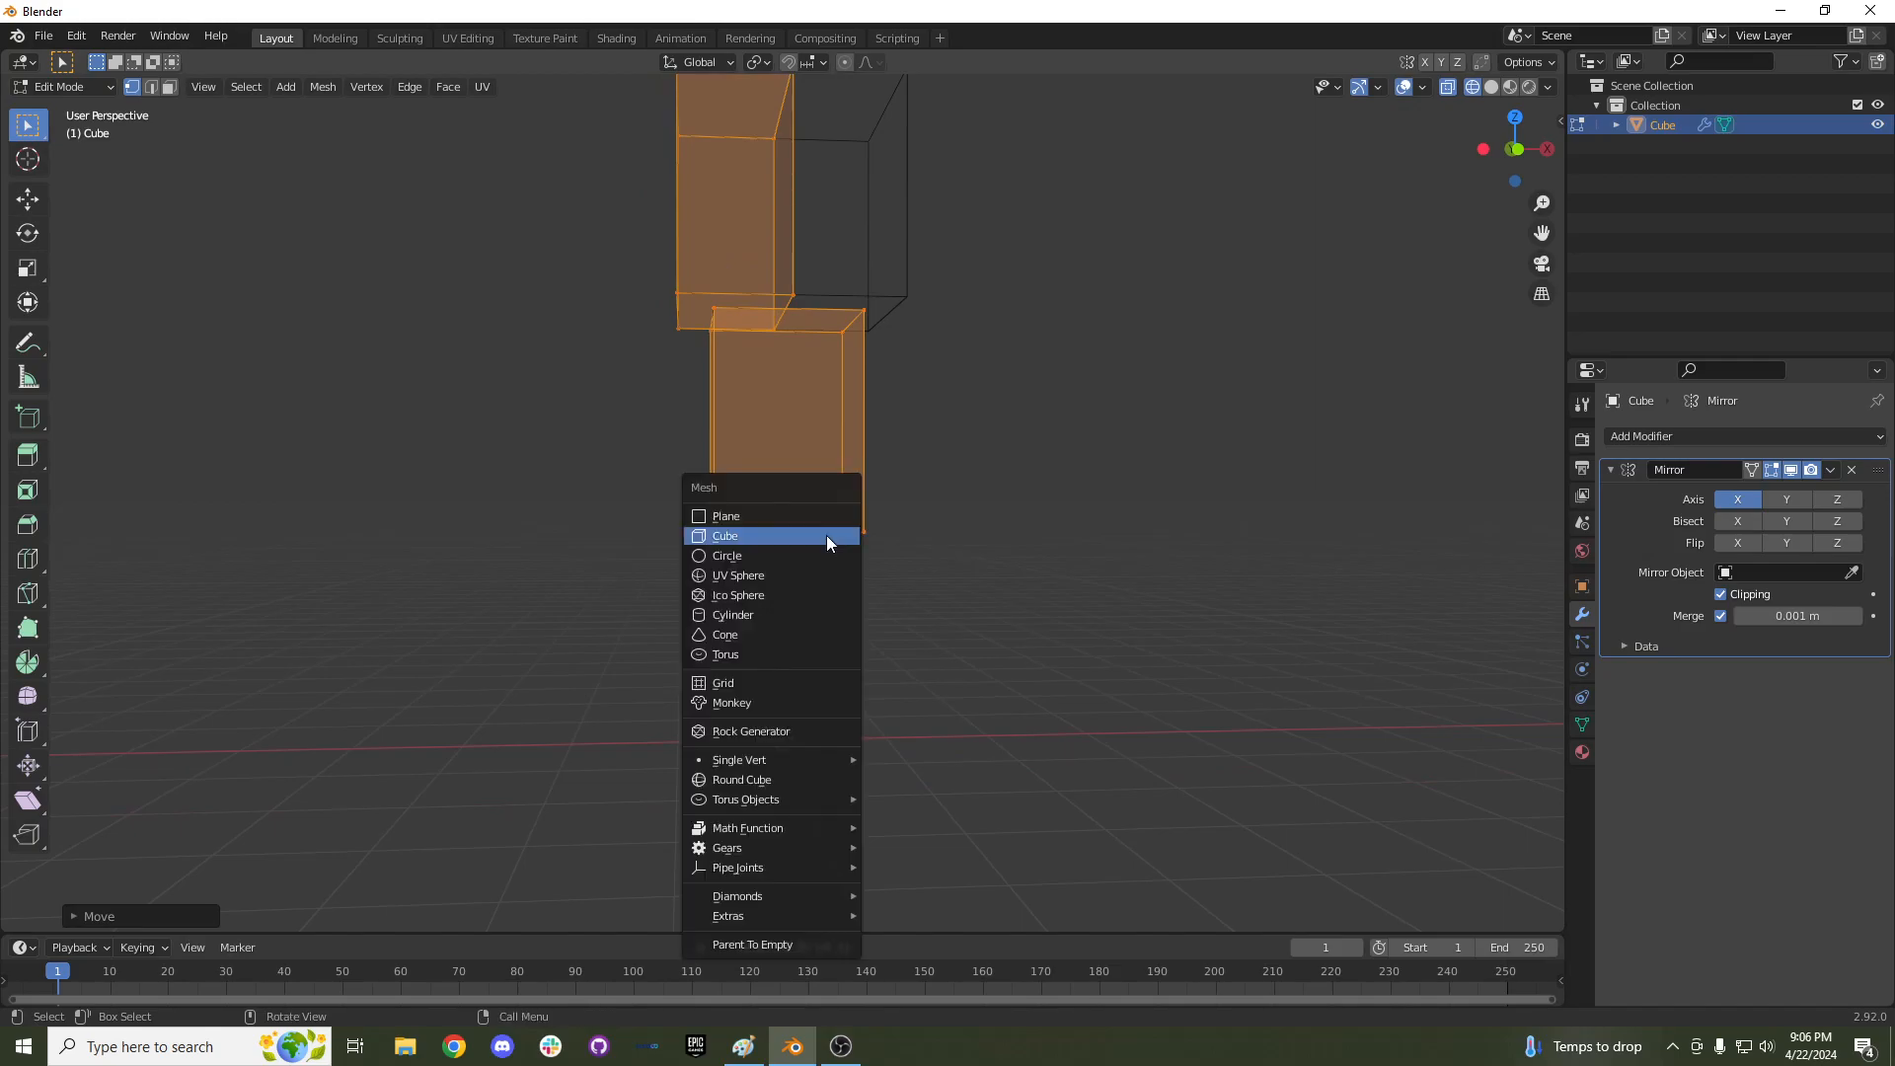
click(731, 537)
middle_drag(787, 542, 935, 580)
key(g)
key(x)
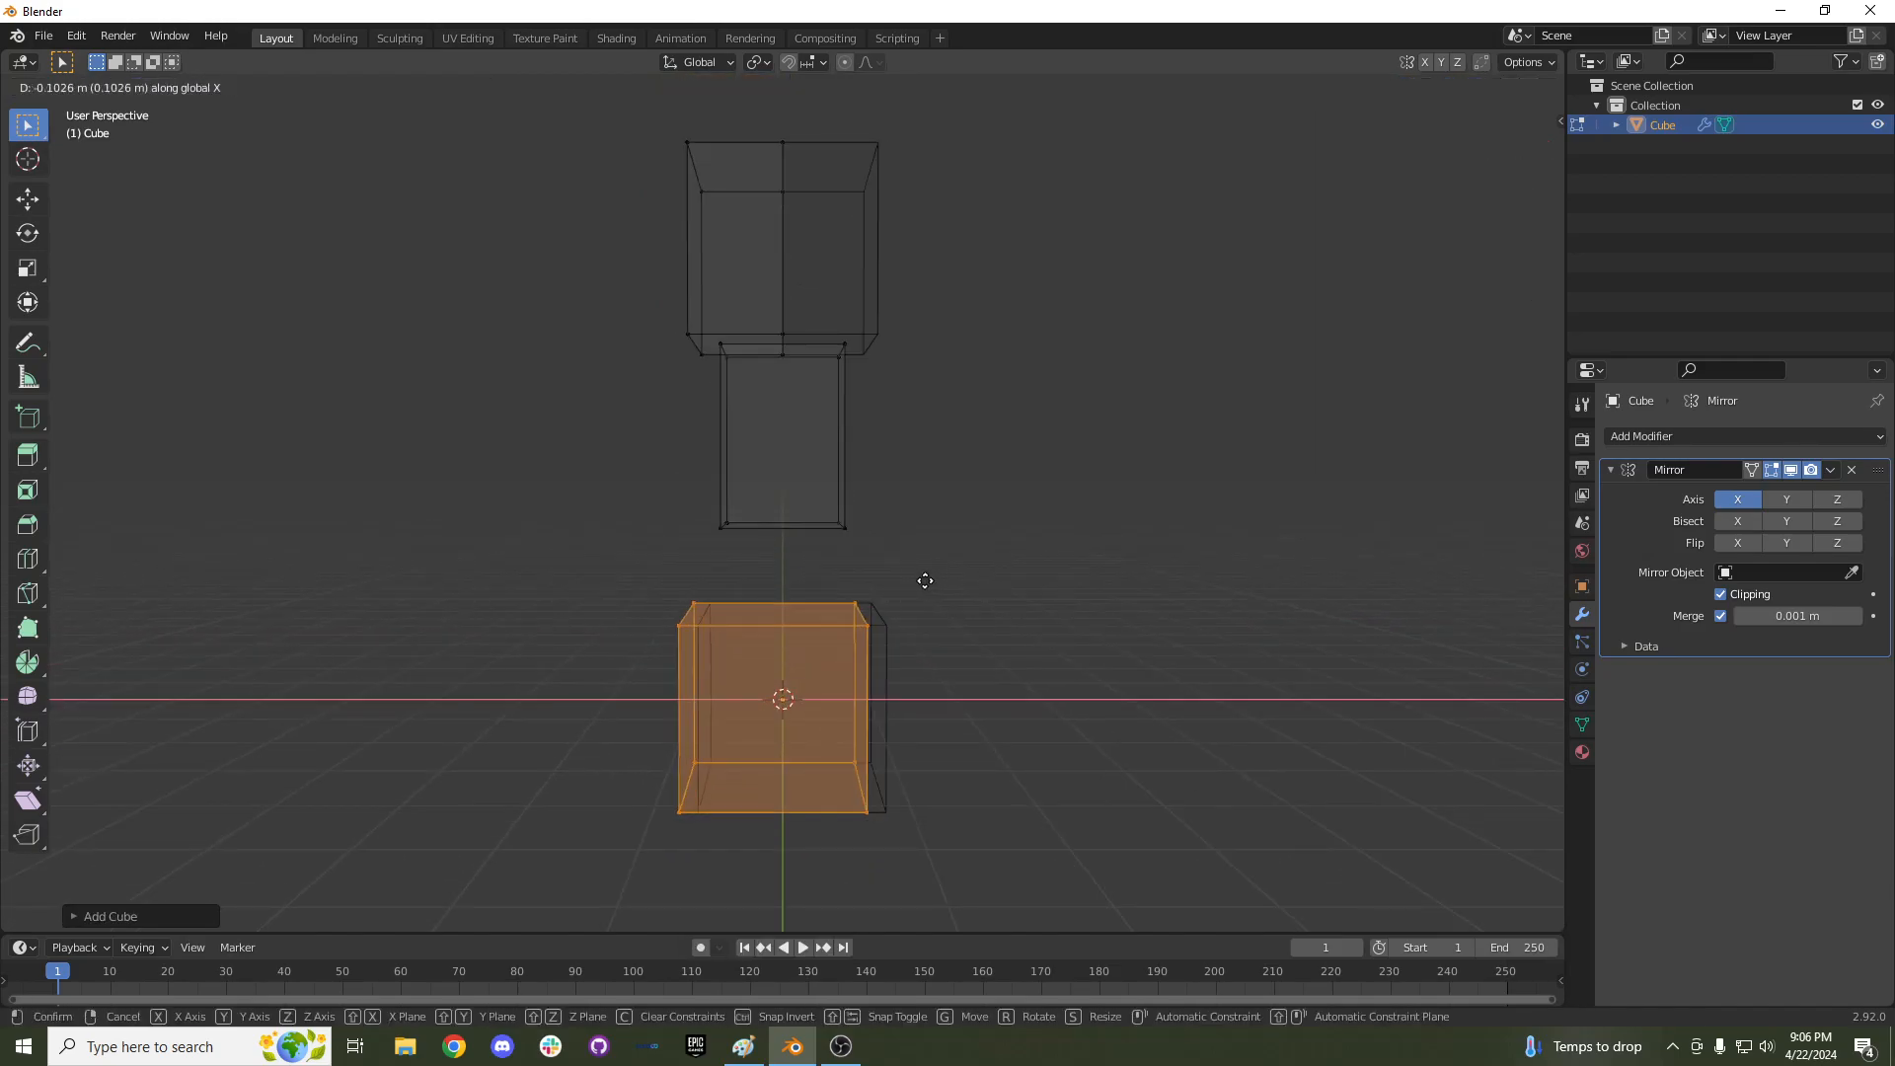
right_click(631, 565)
Turn off the Mirror modifier's clipping and move the new cube about 1.8 m along negative X.
click(1722, 595)
key(g)
key(x)
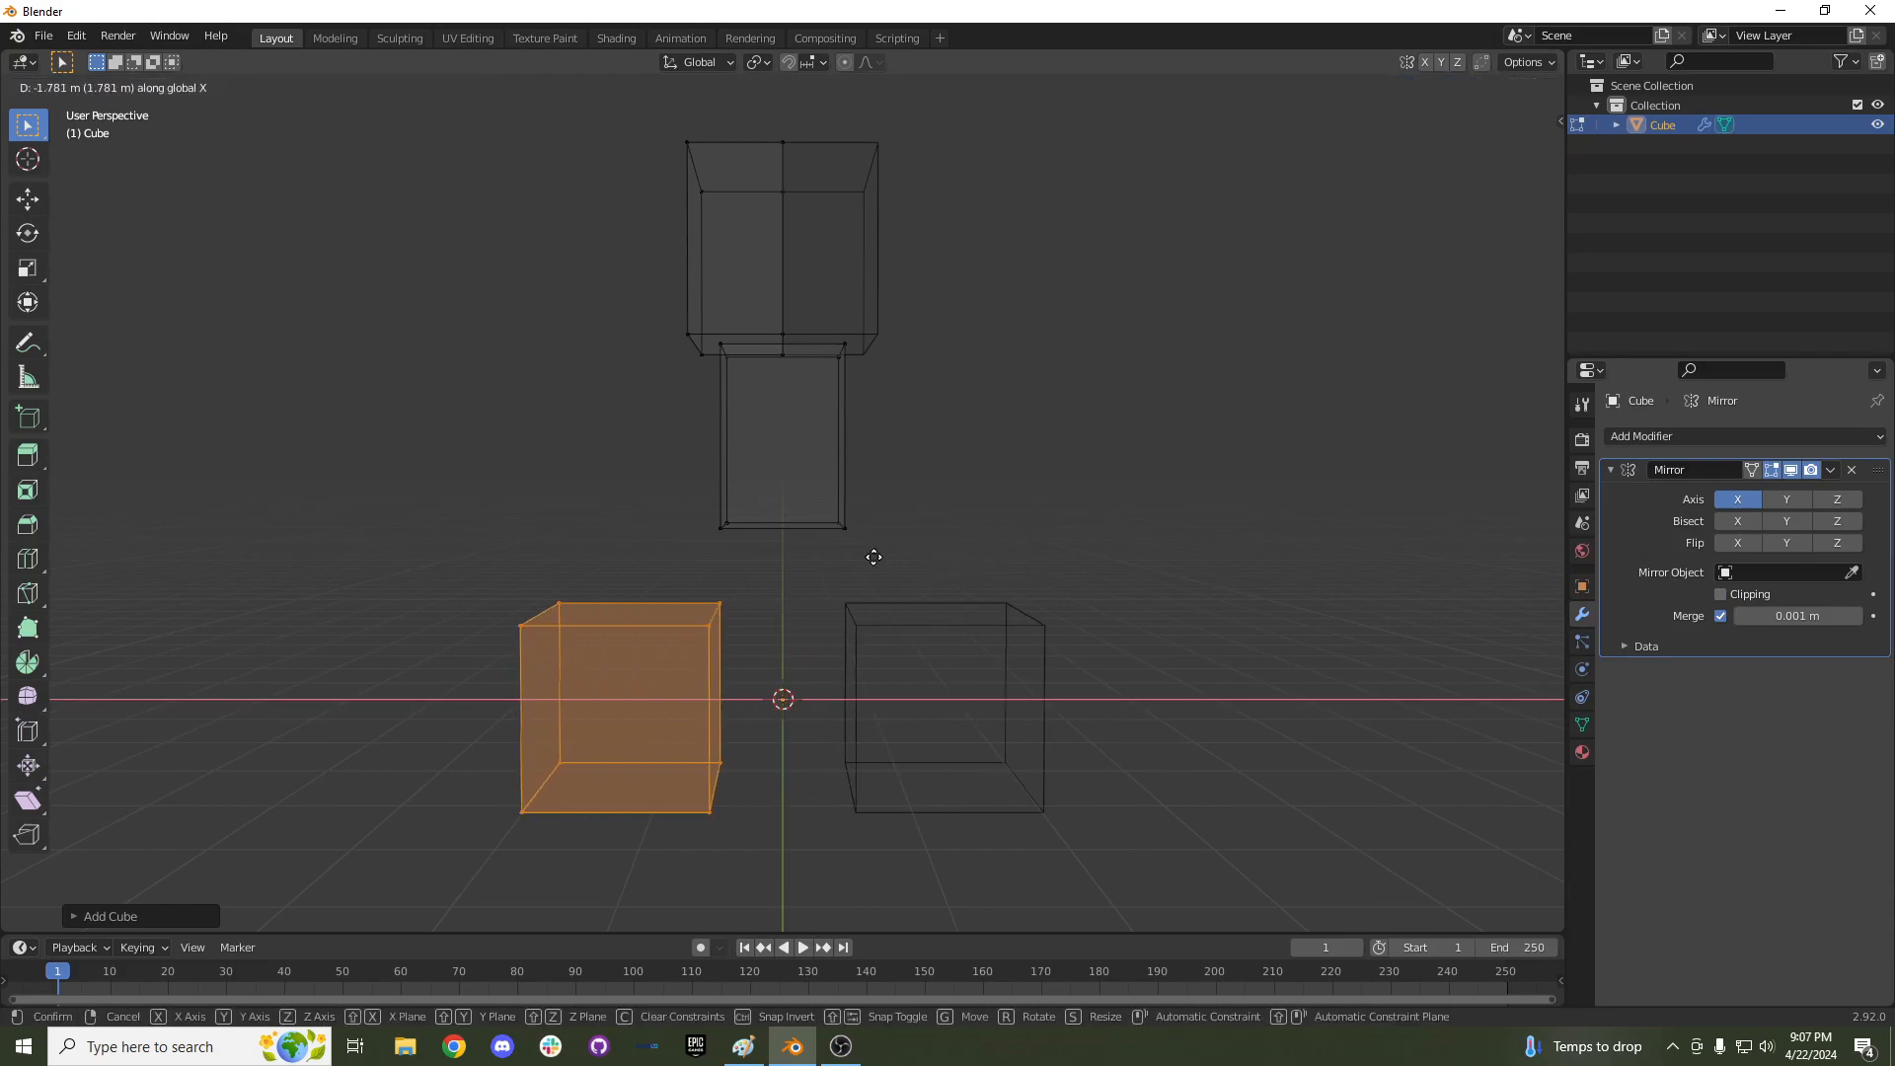
click(865, 557)
Scale the new cube down uniformly, then stretch it along Z into a tall, narrow arm block.
key(s)
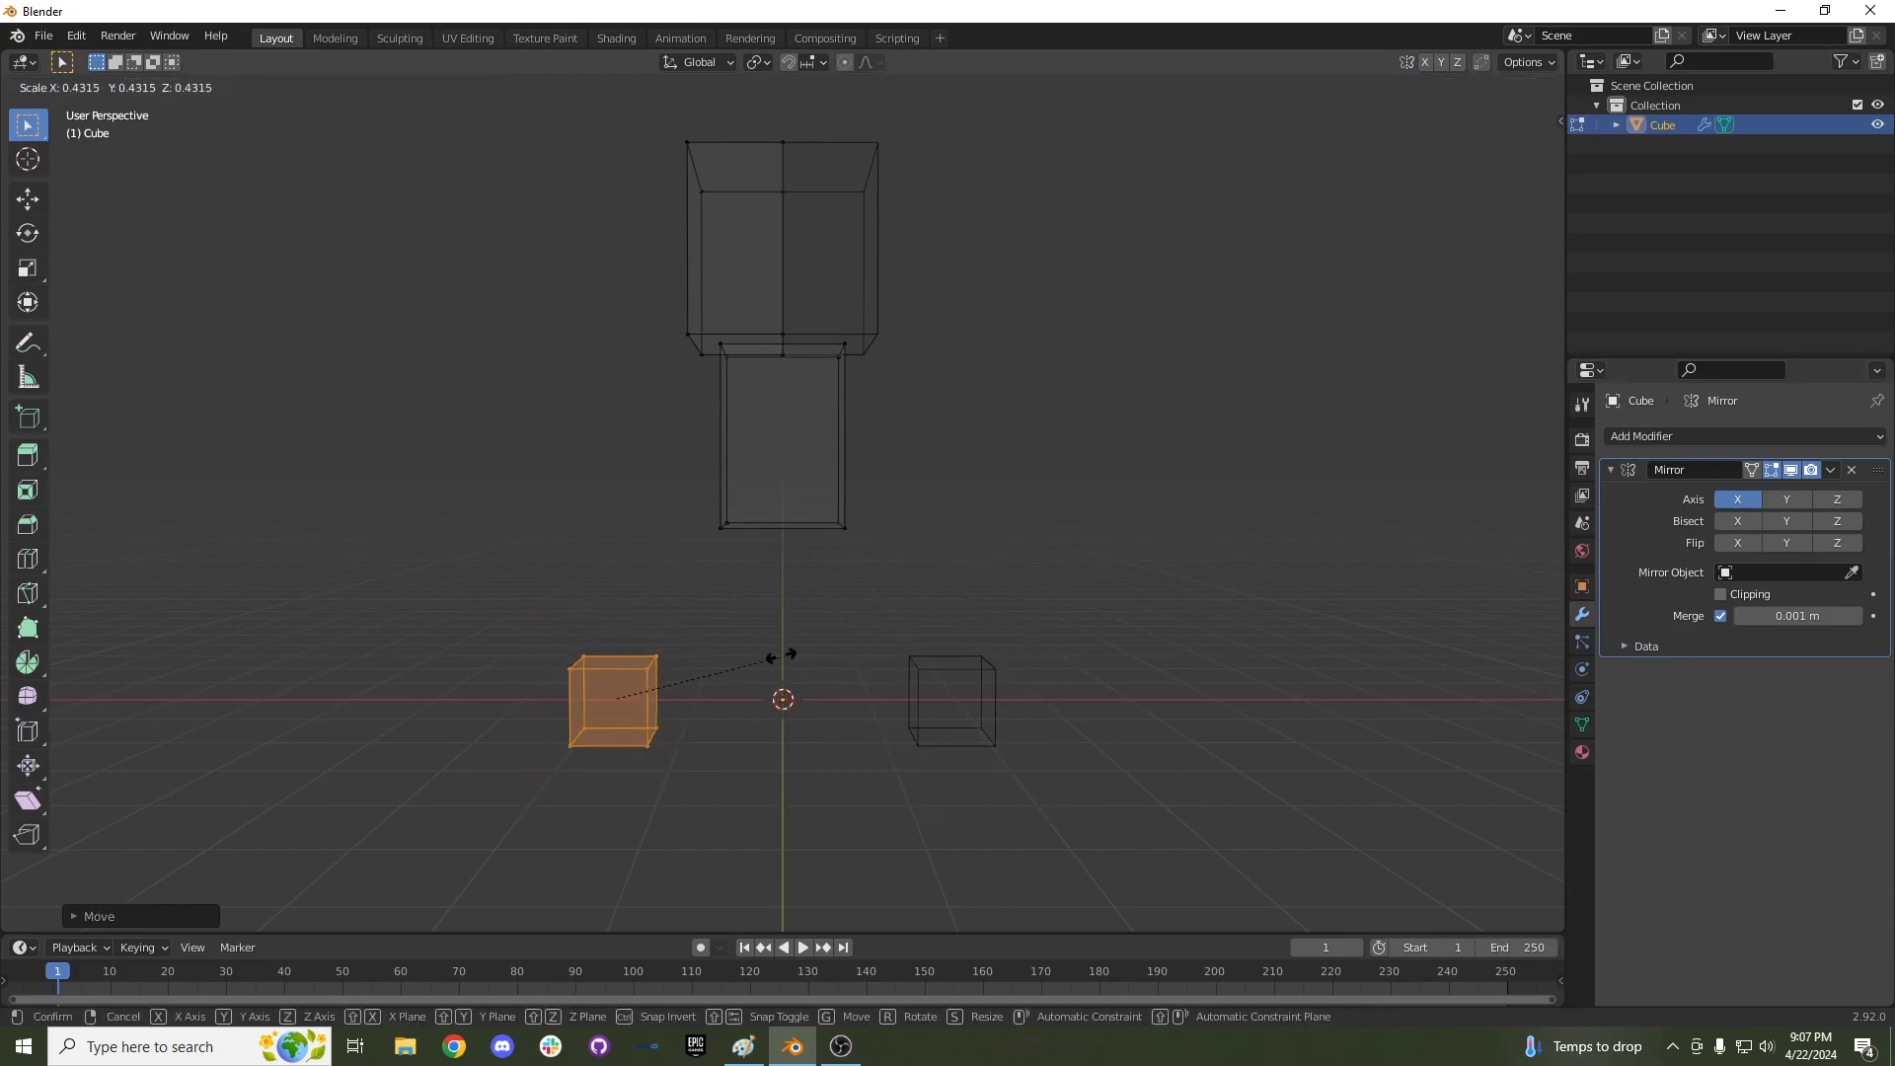
click(750, 656)
key(s)
key(z)
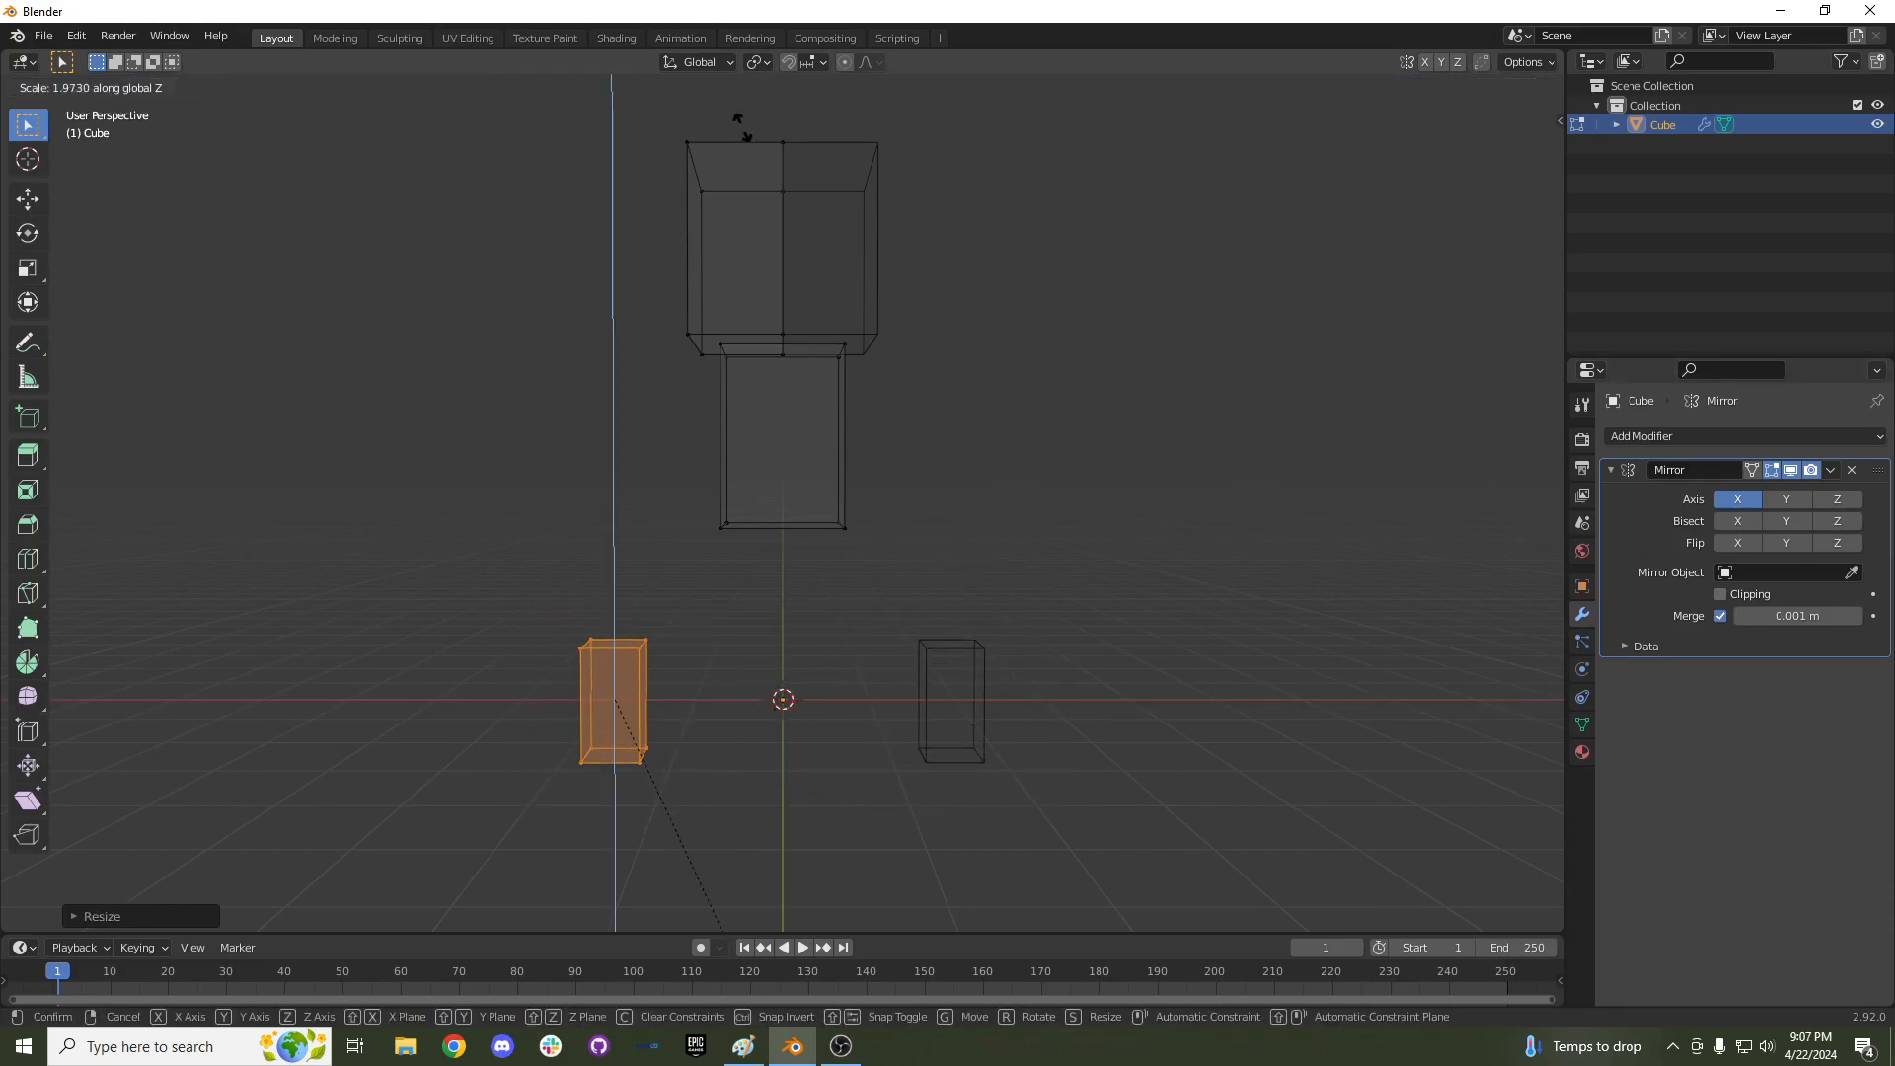
click(645, 307)
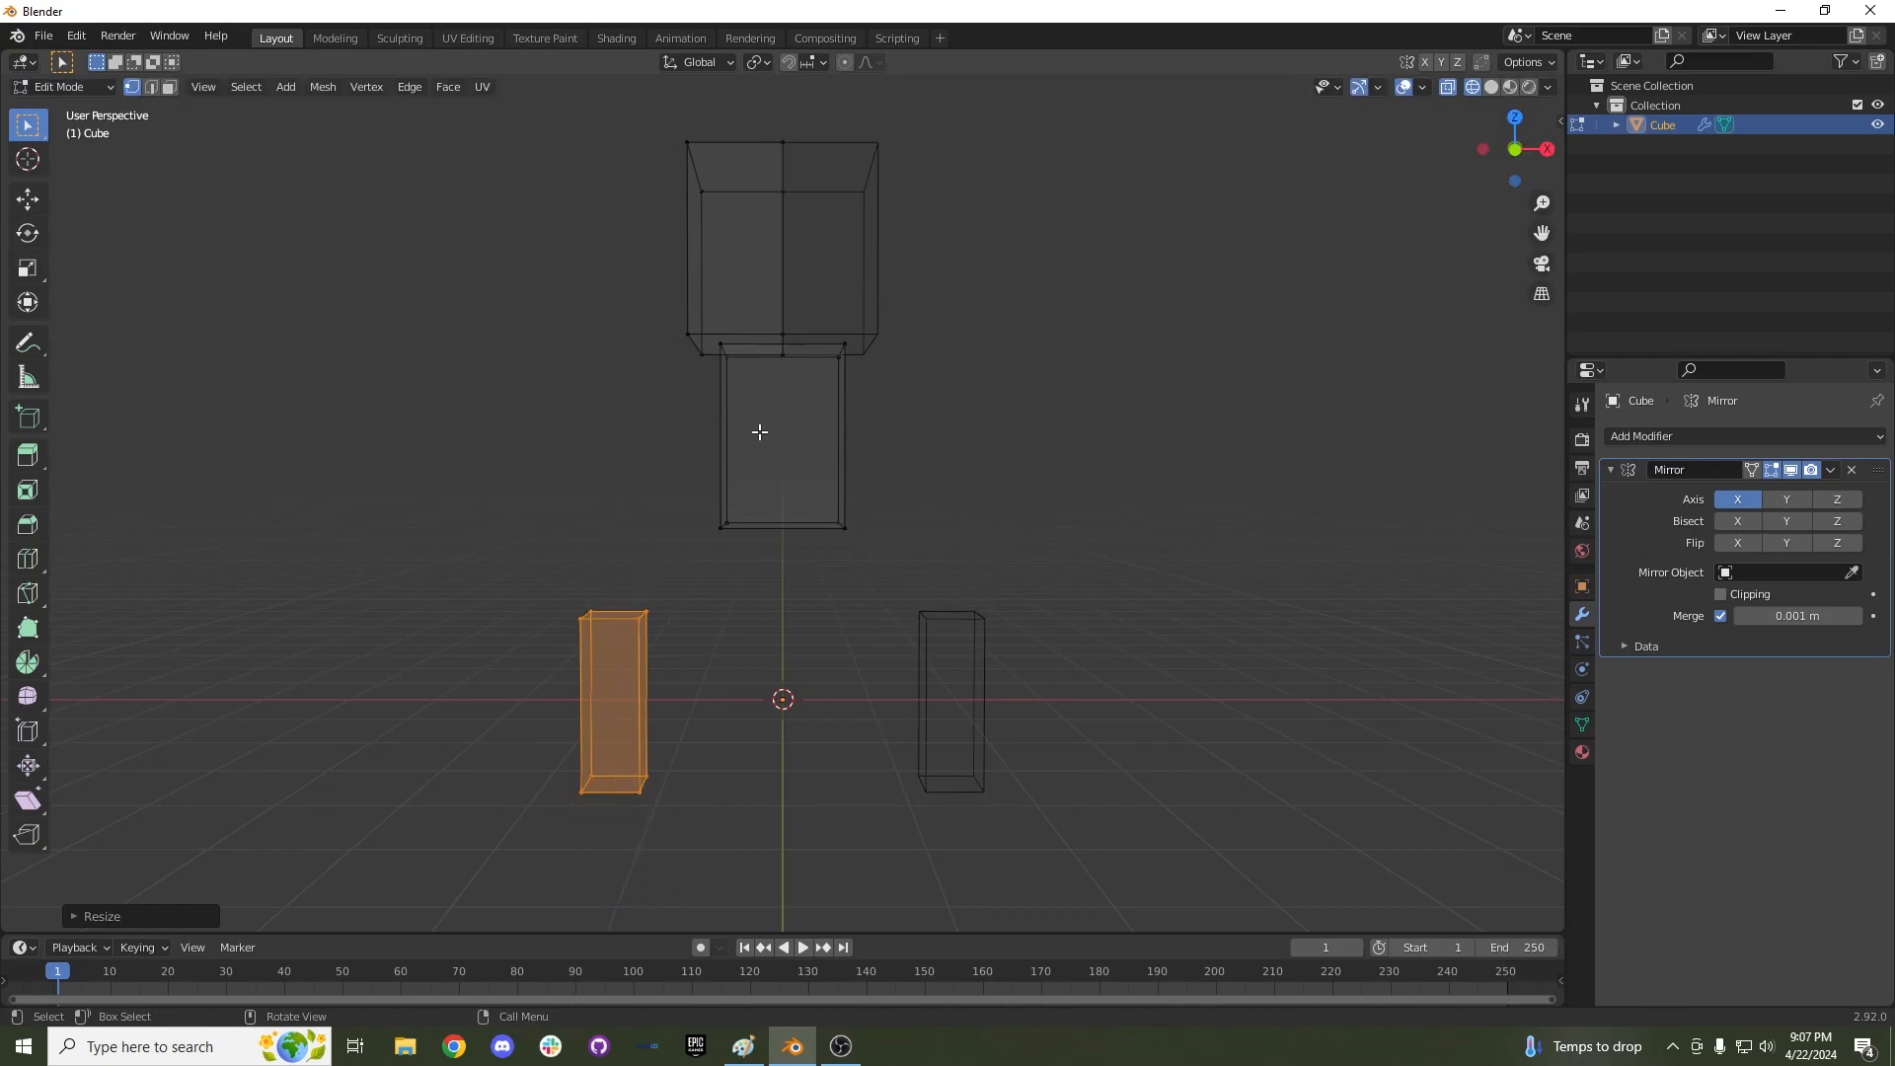
Raise the arm block along Z and move it inward along X until it sits against the torso's side.
key(g)
key(z)
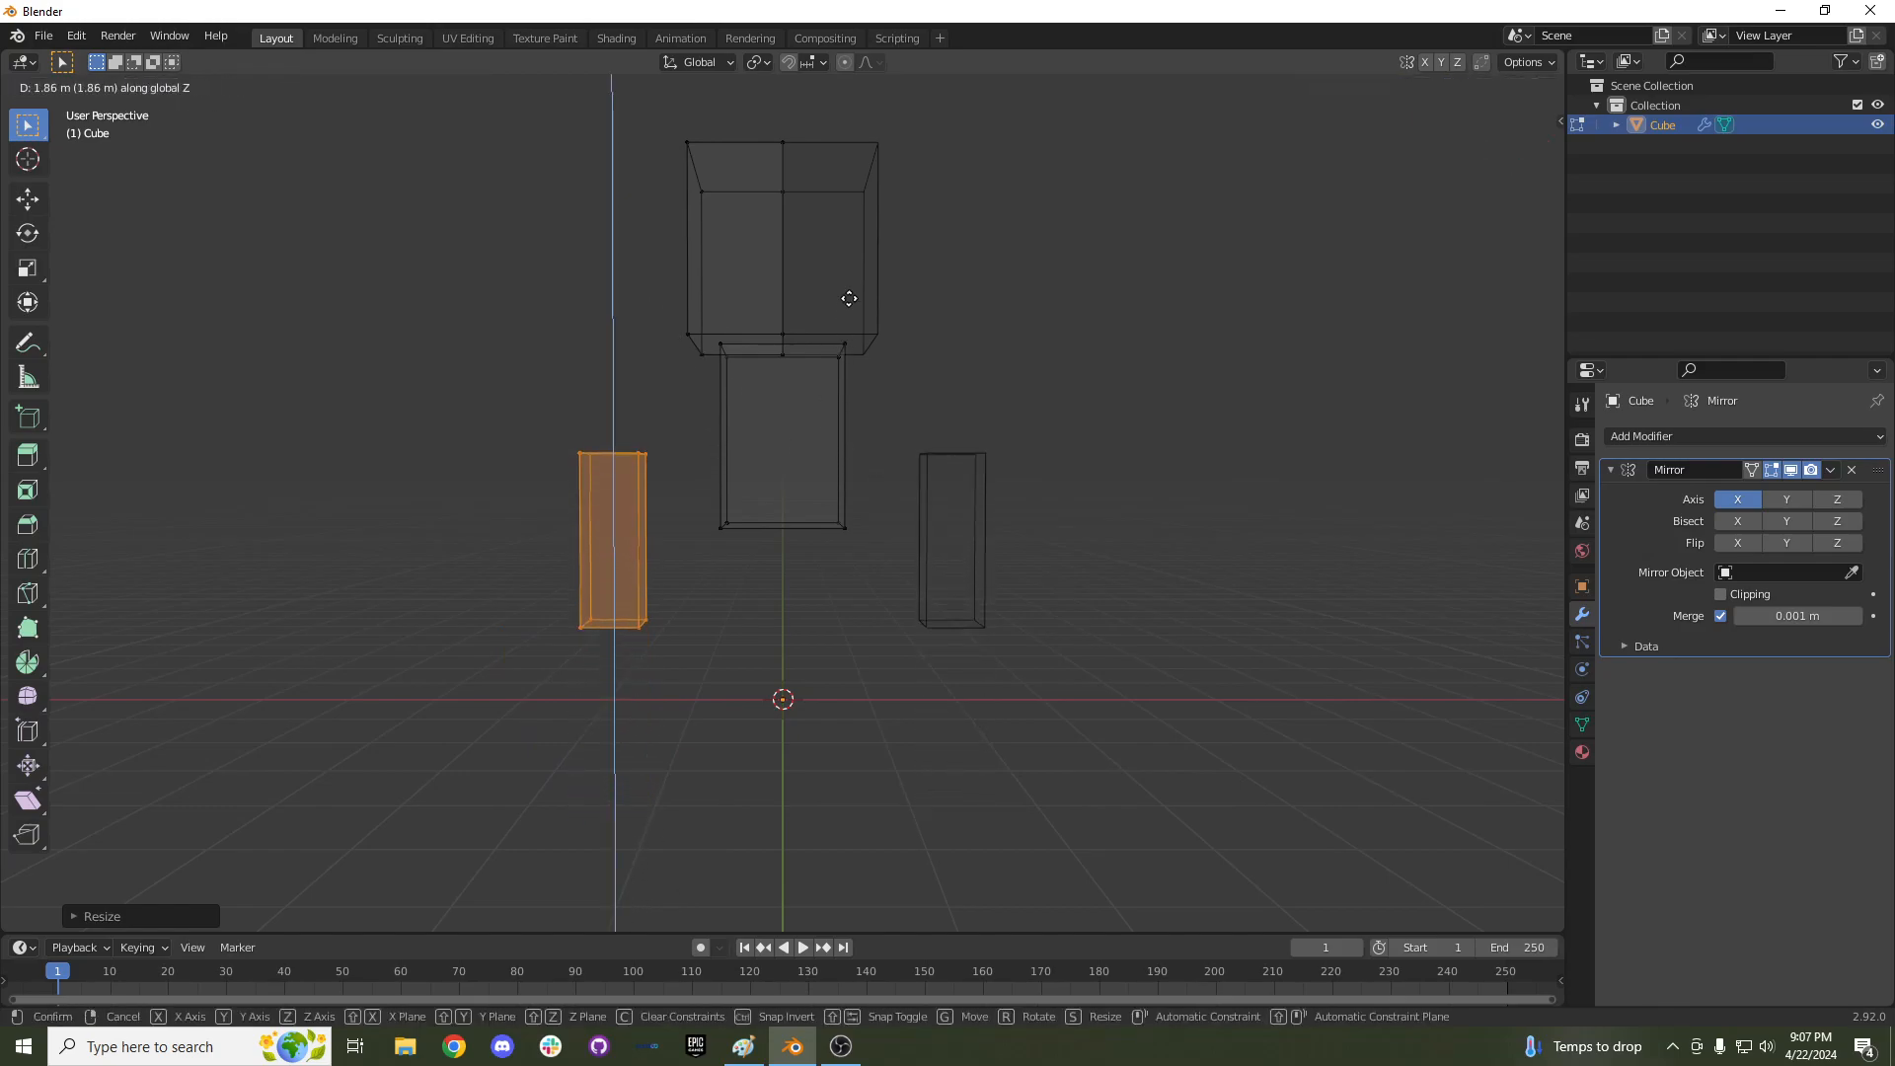
key(z)
key(x)
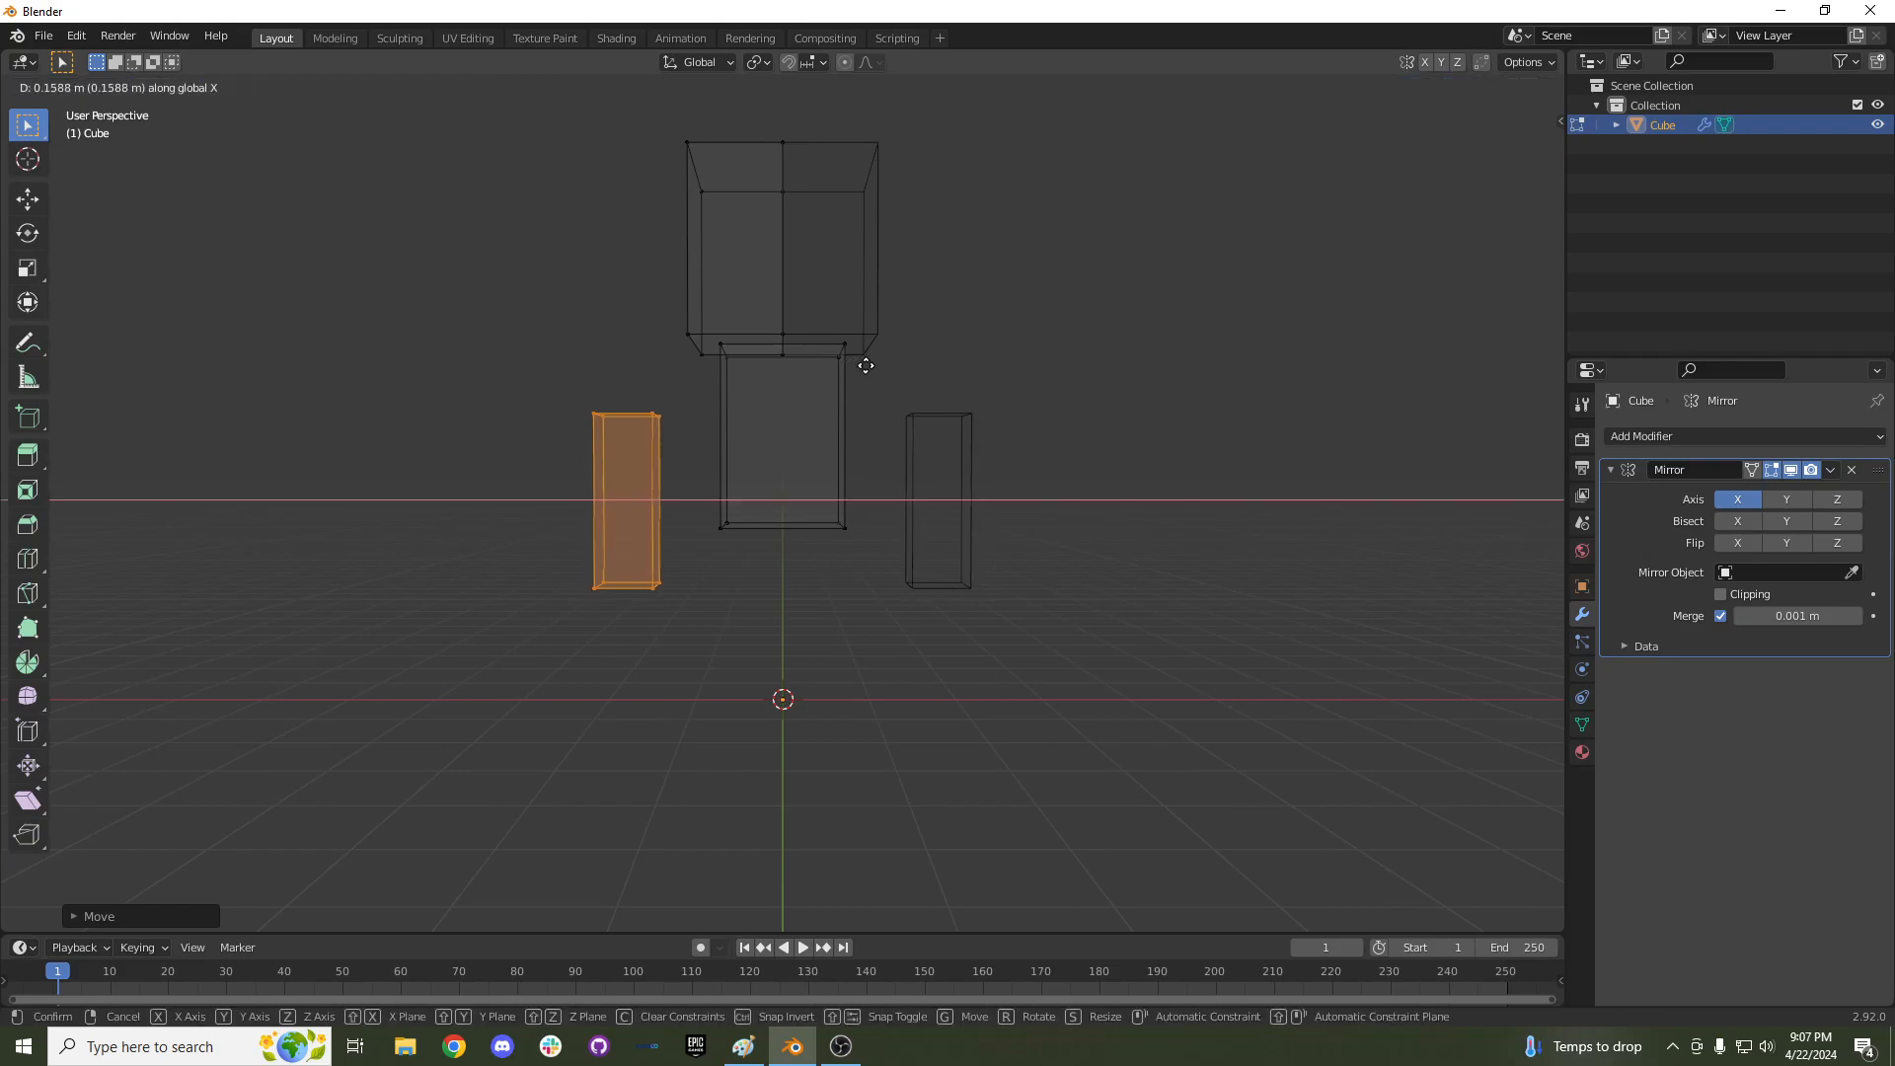
click(924, 368)
middle_drag(926, 369, 796, 461)
key(g)
key(z)
click(893, 425)
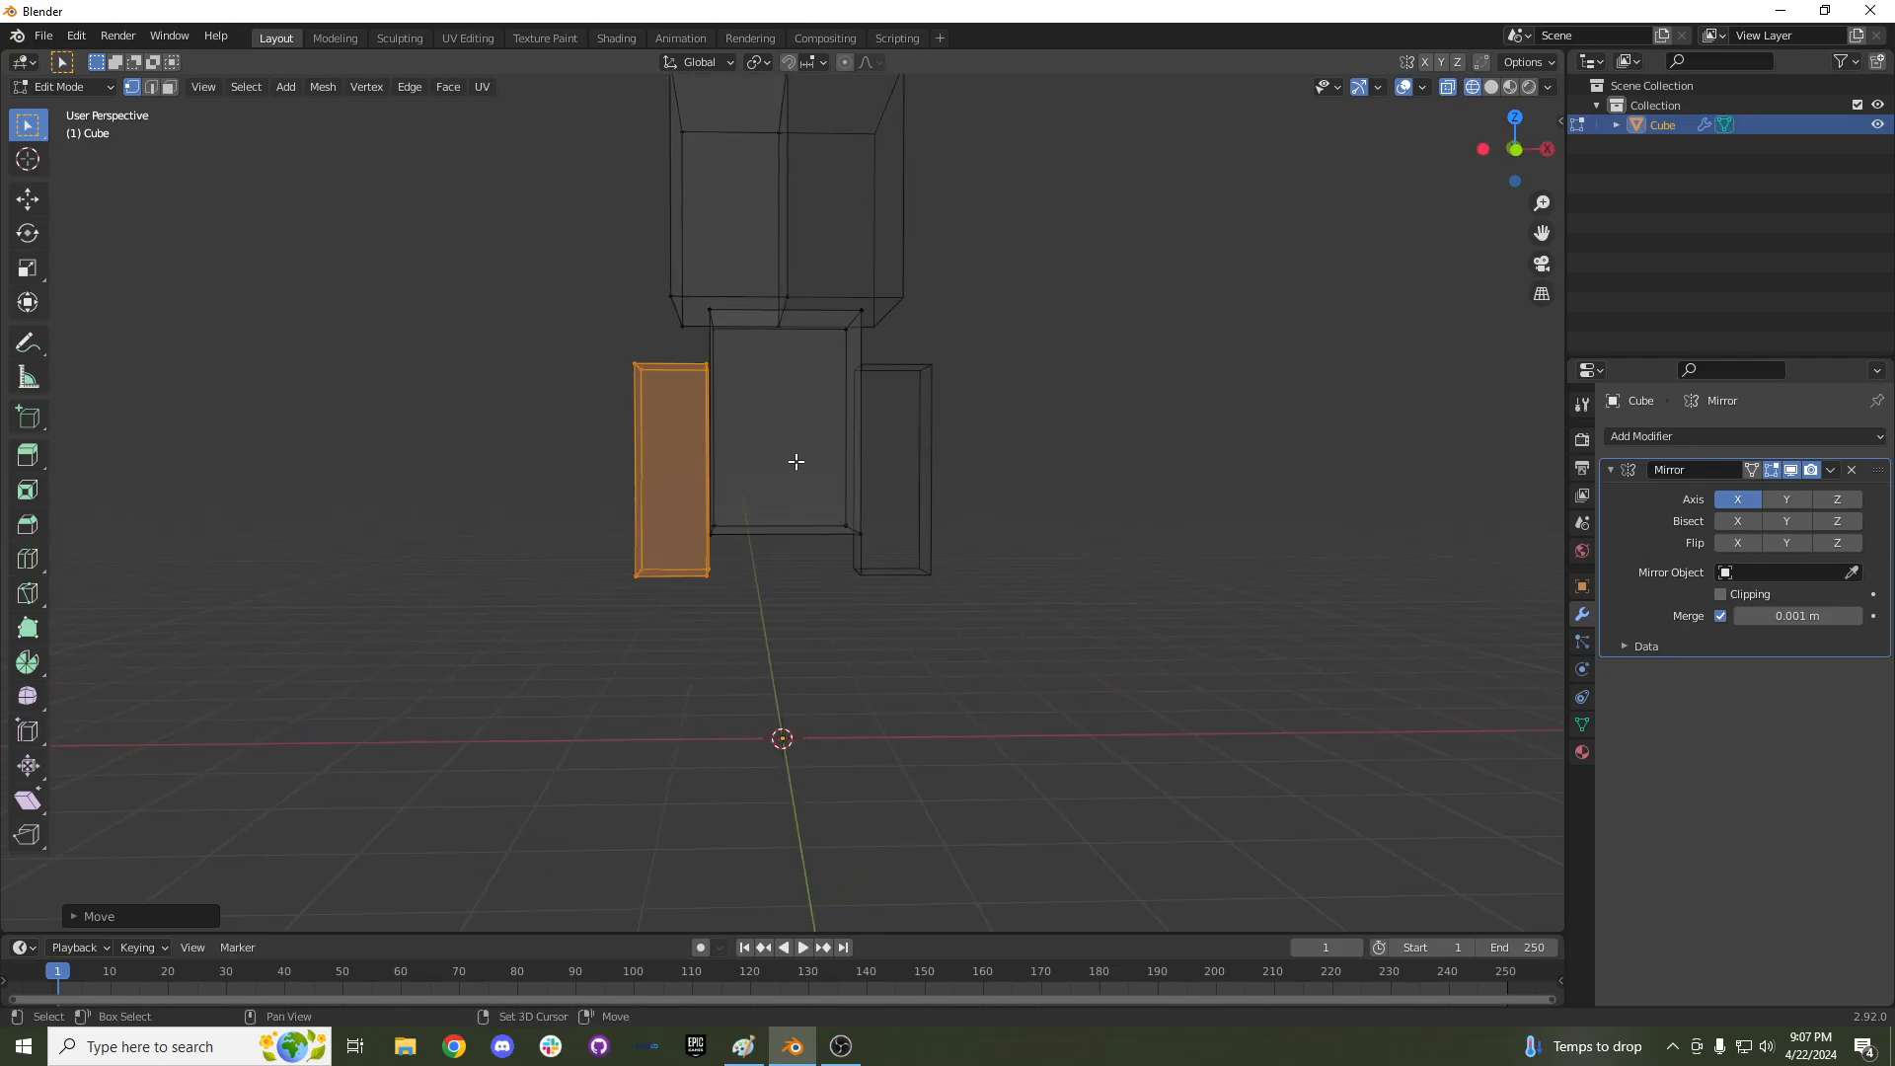
Duplicate the arm block and move the copy about 0.7 m along X to the mirror centre line in front view.
key(shift+d)
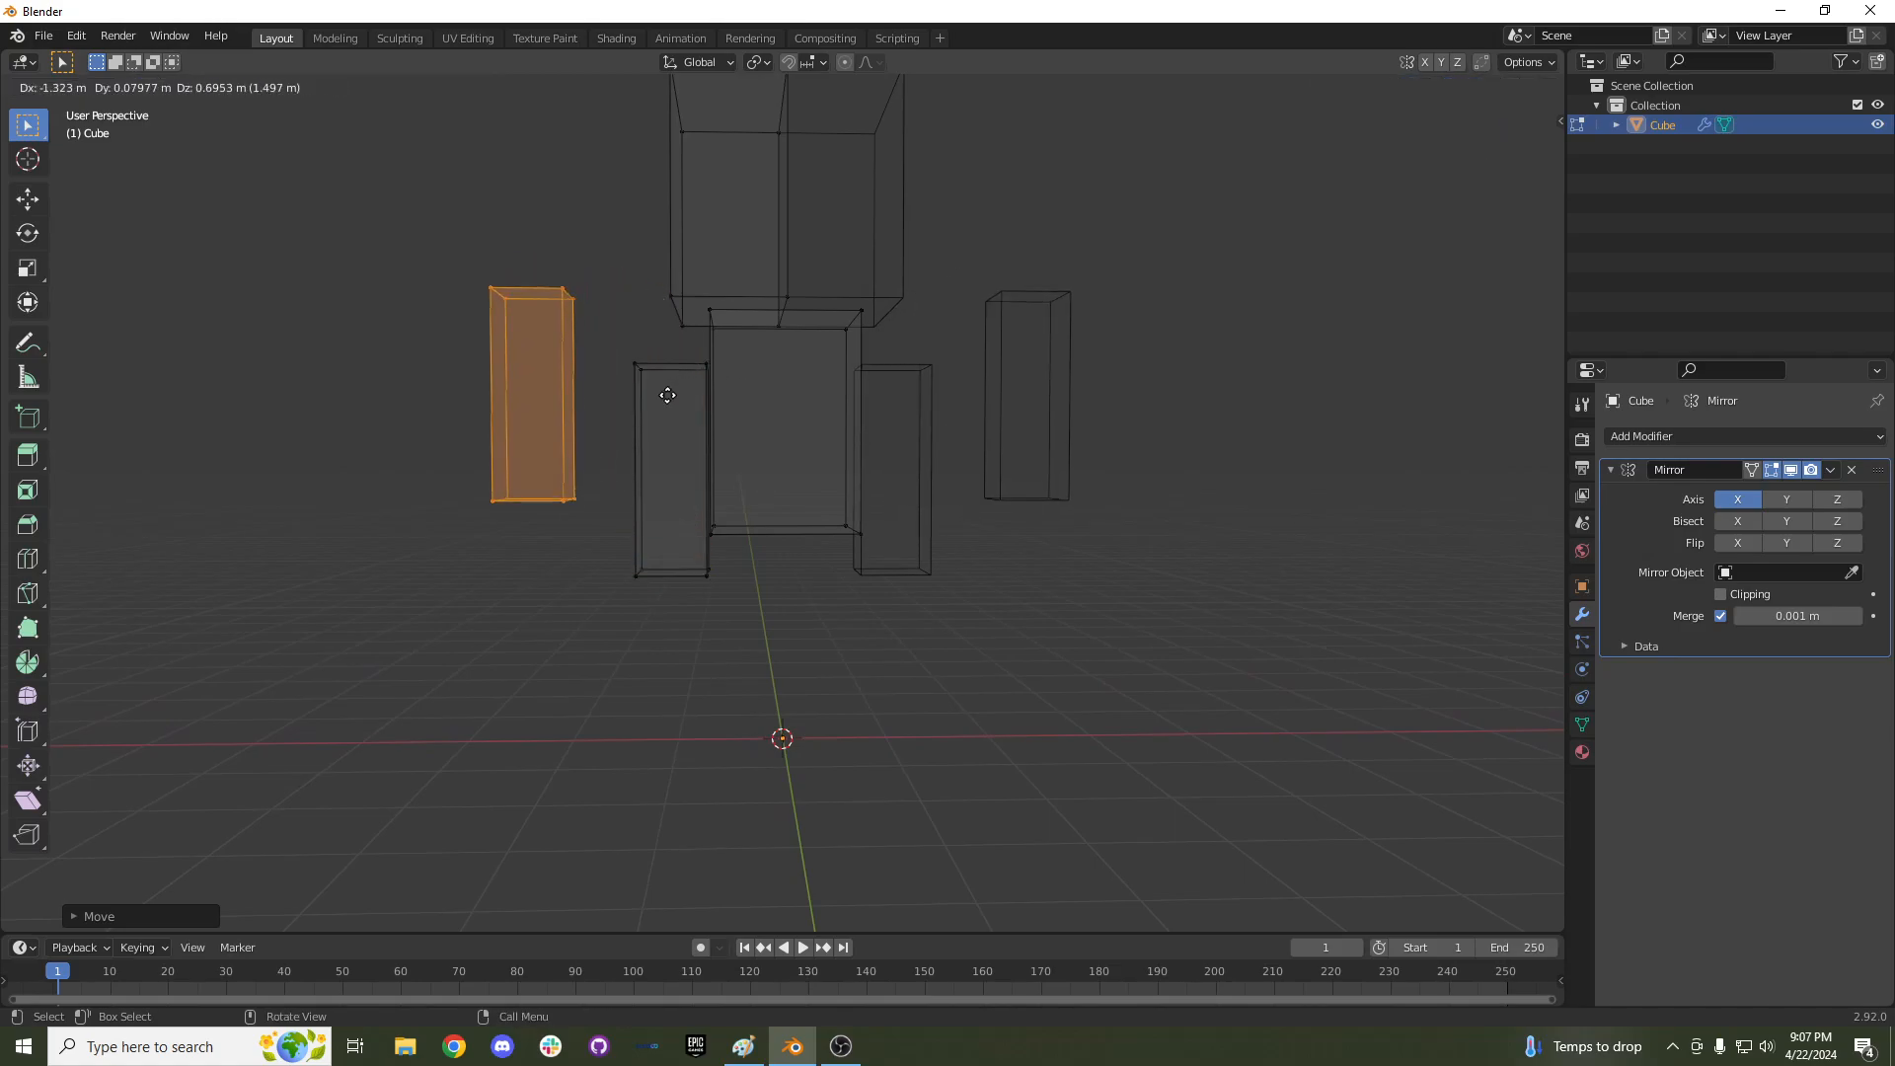
key(Escape)
middle_drag(825, 499, 808, 495)
key(KP_1)
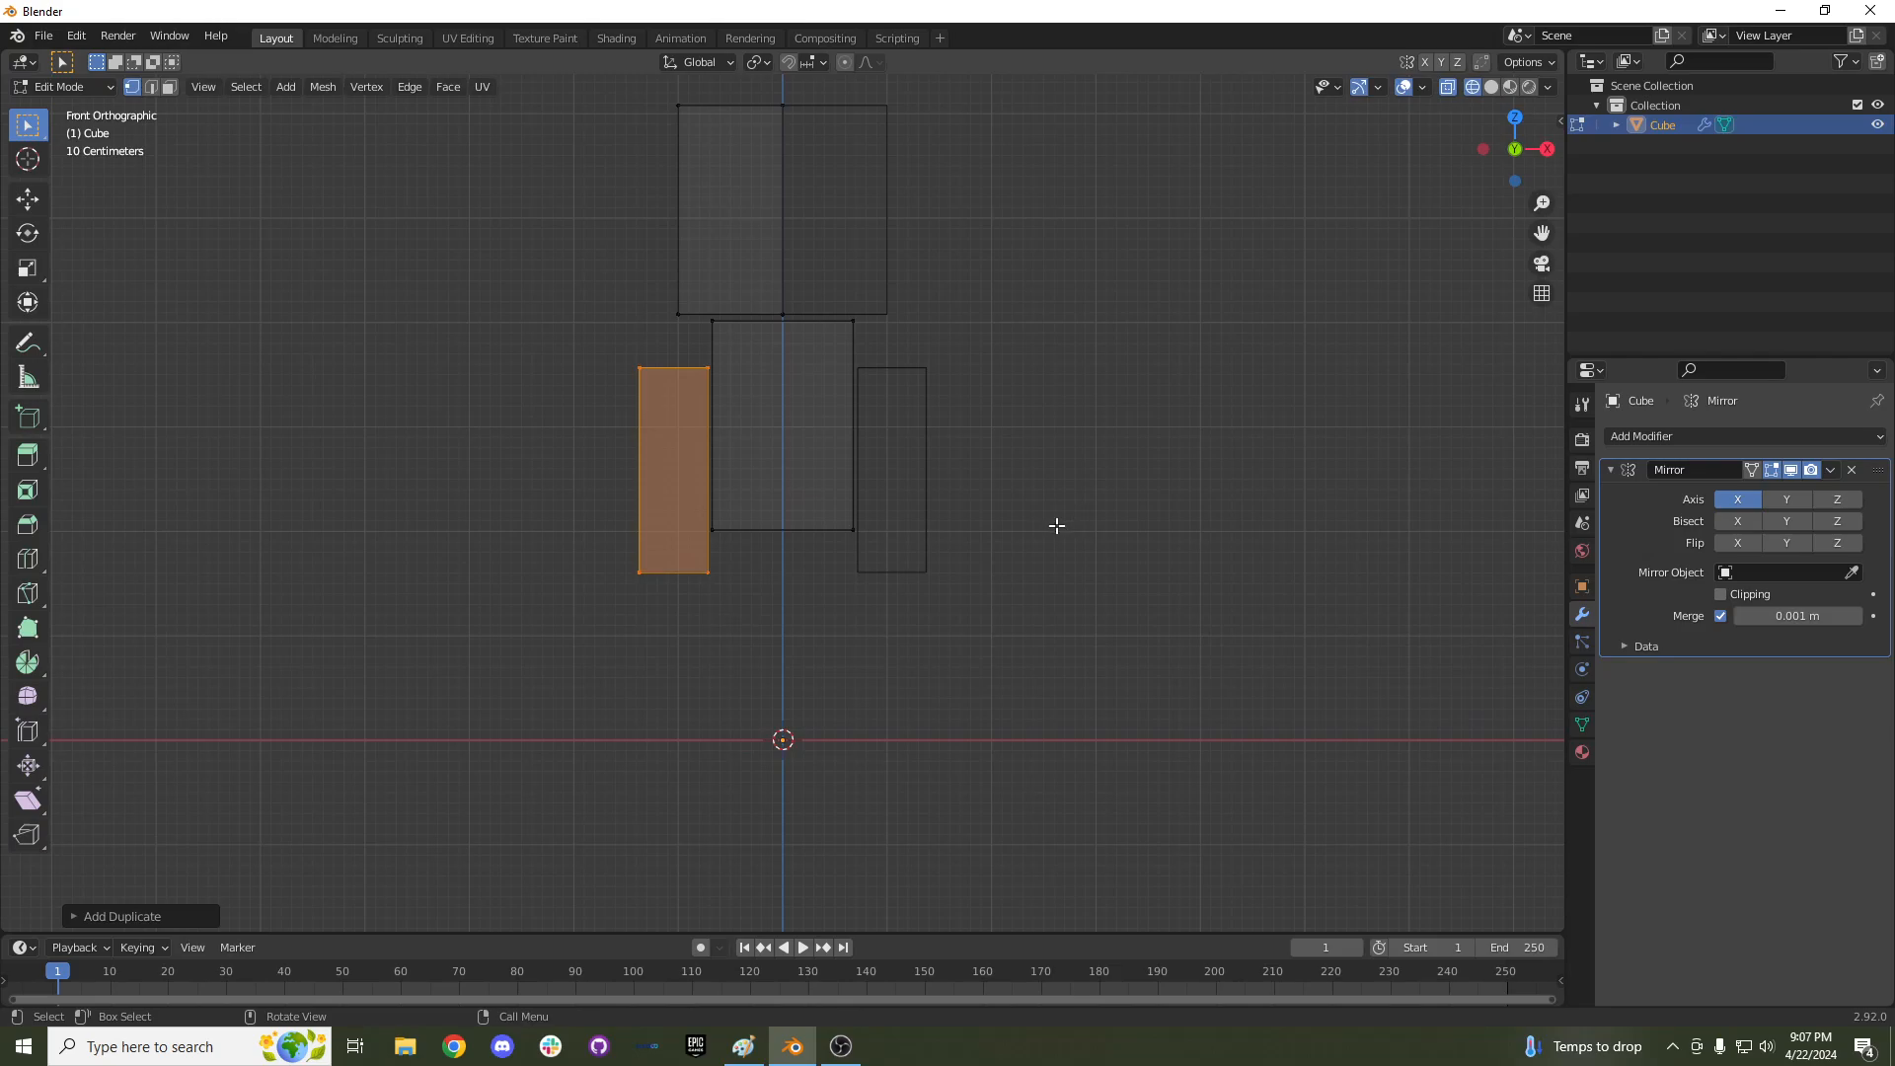
key(shift+d)
key(x)
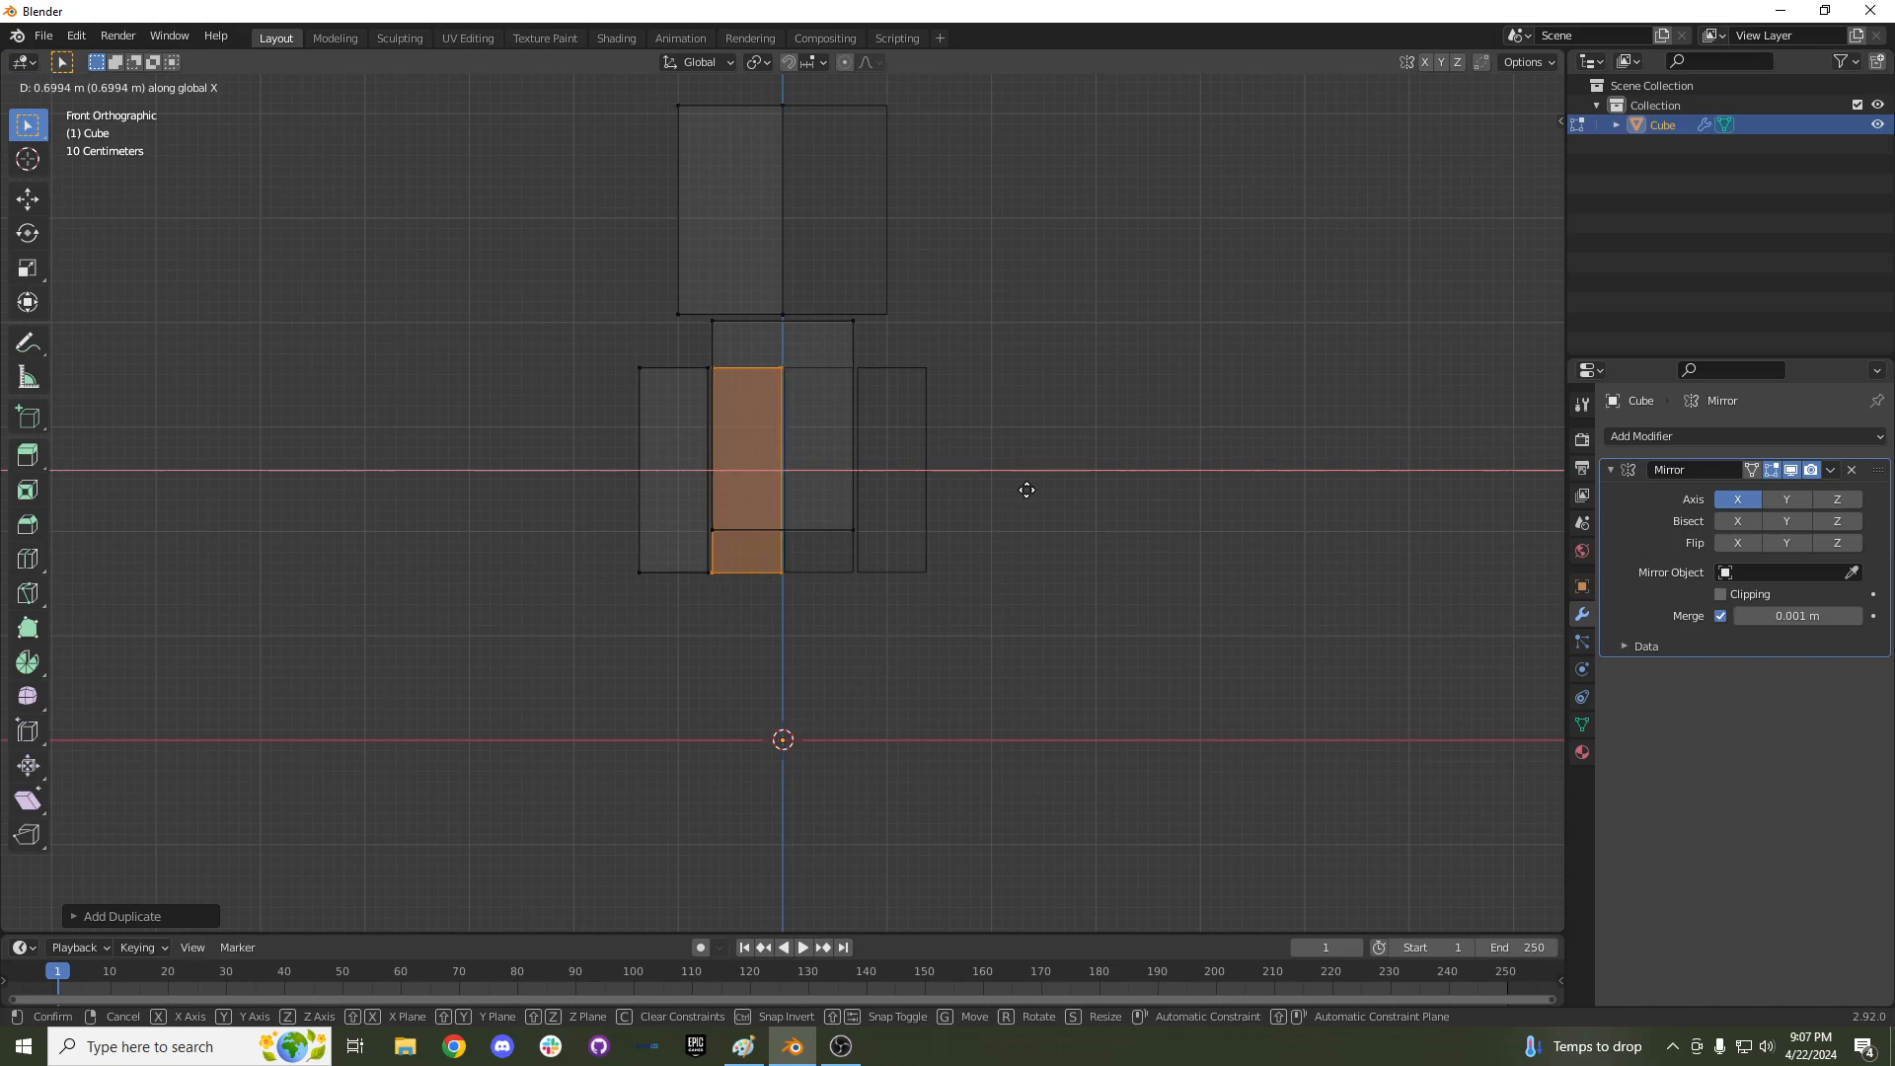
click(1027, 489)
Lower the duplicated block along Z beneath the torso as a leg and switch the viewport to Material Preview shading.
key(g)
key(z)
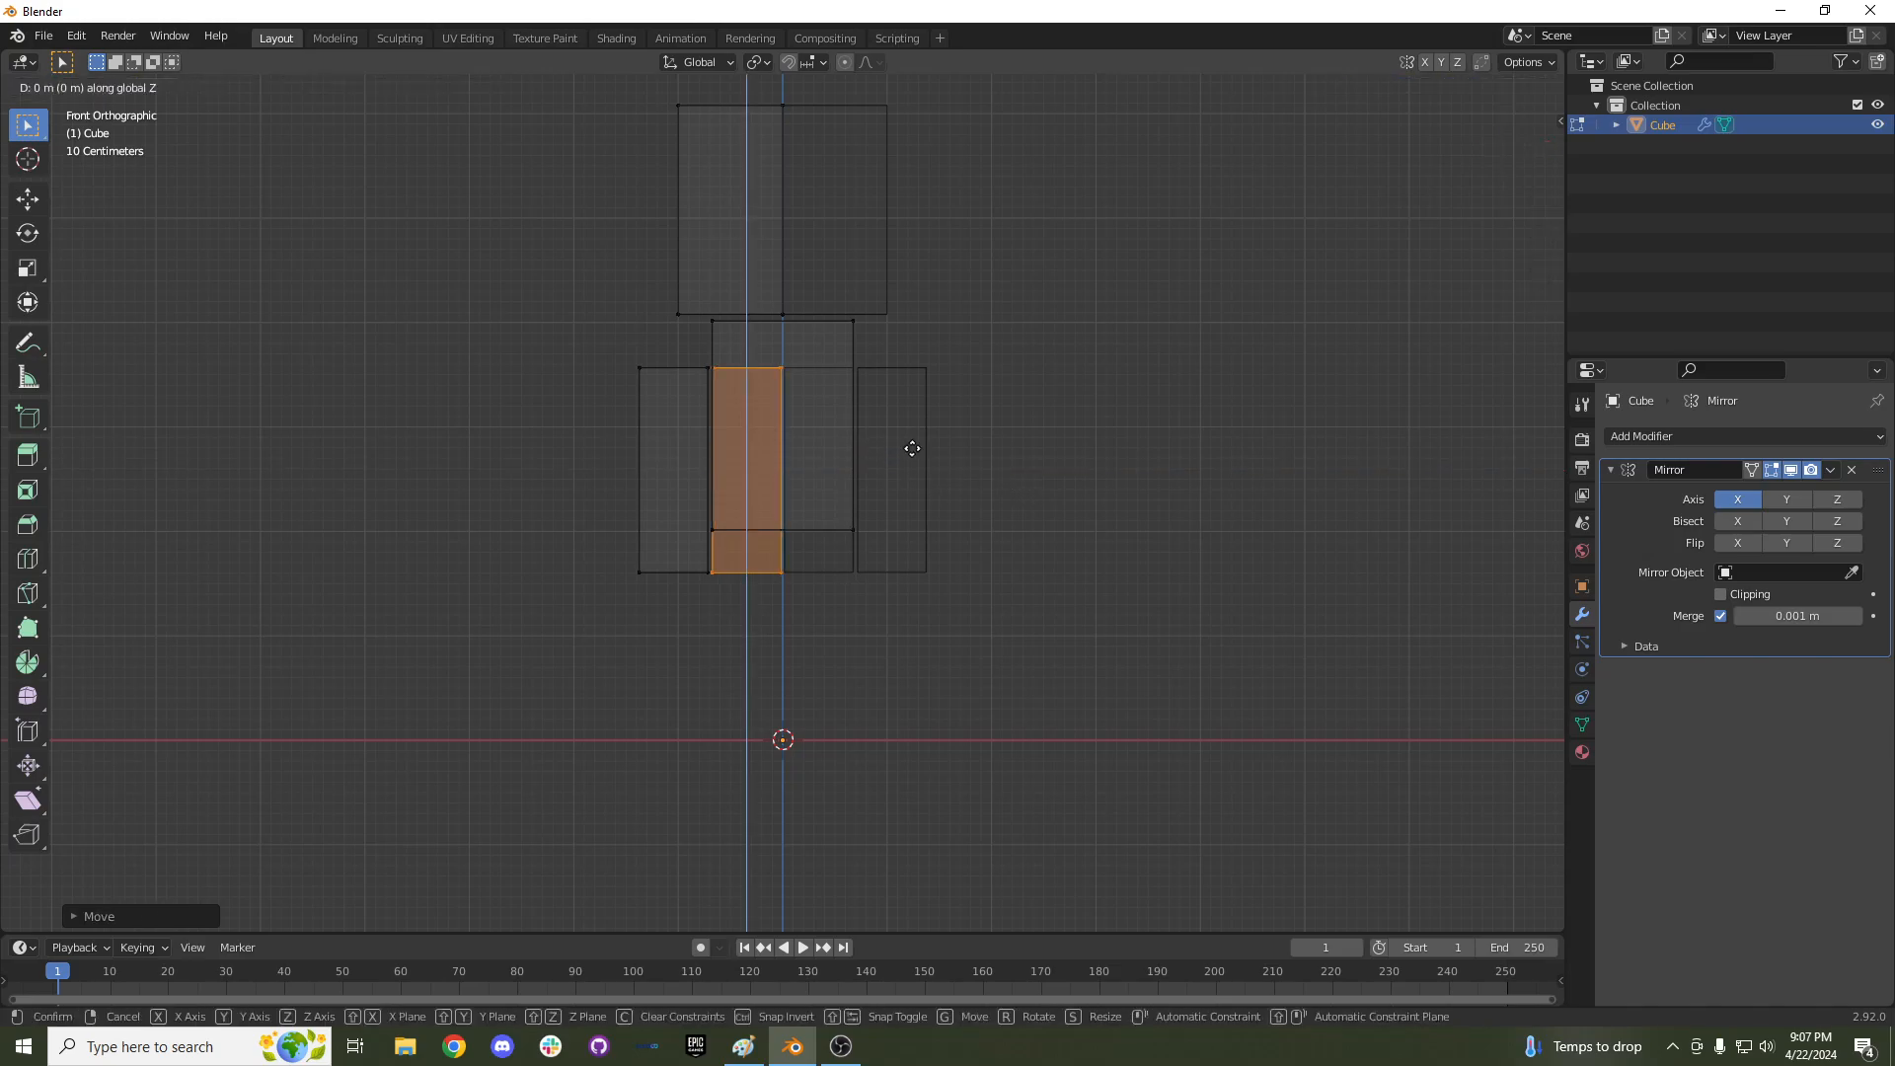
click(929, 611)
mouse_move(868, 605)
middle_down()
mouse_move(1096, 660)
mouse_move(768, 639)
middle_up()
key(z)
click(892, 720)
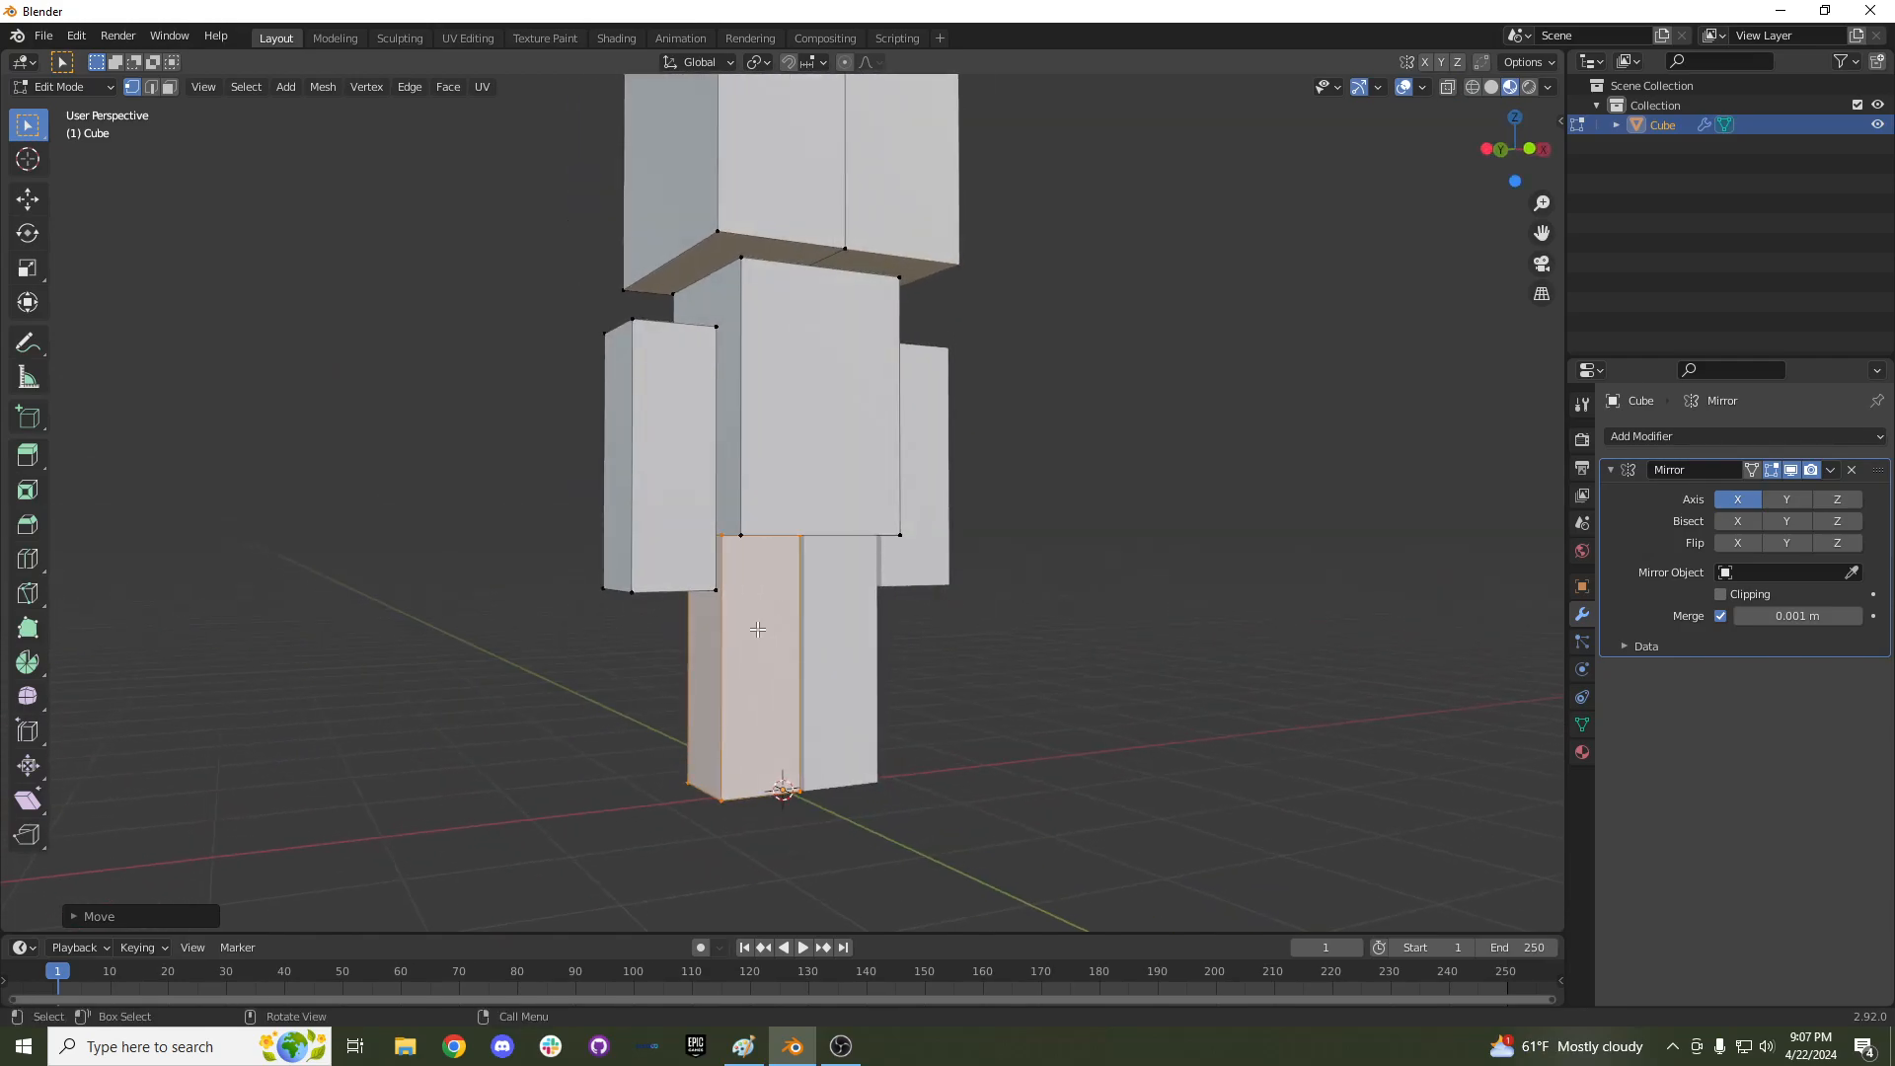
Add a horizontal loop cut around the leg and lower it along Z to just above the leg's bottom end.
key(ctrl+r)
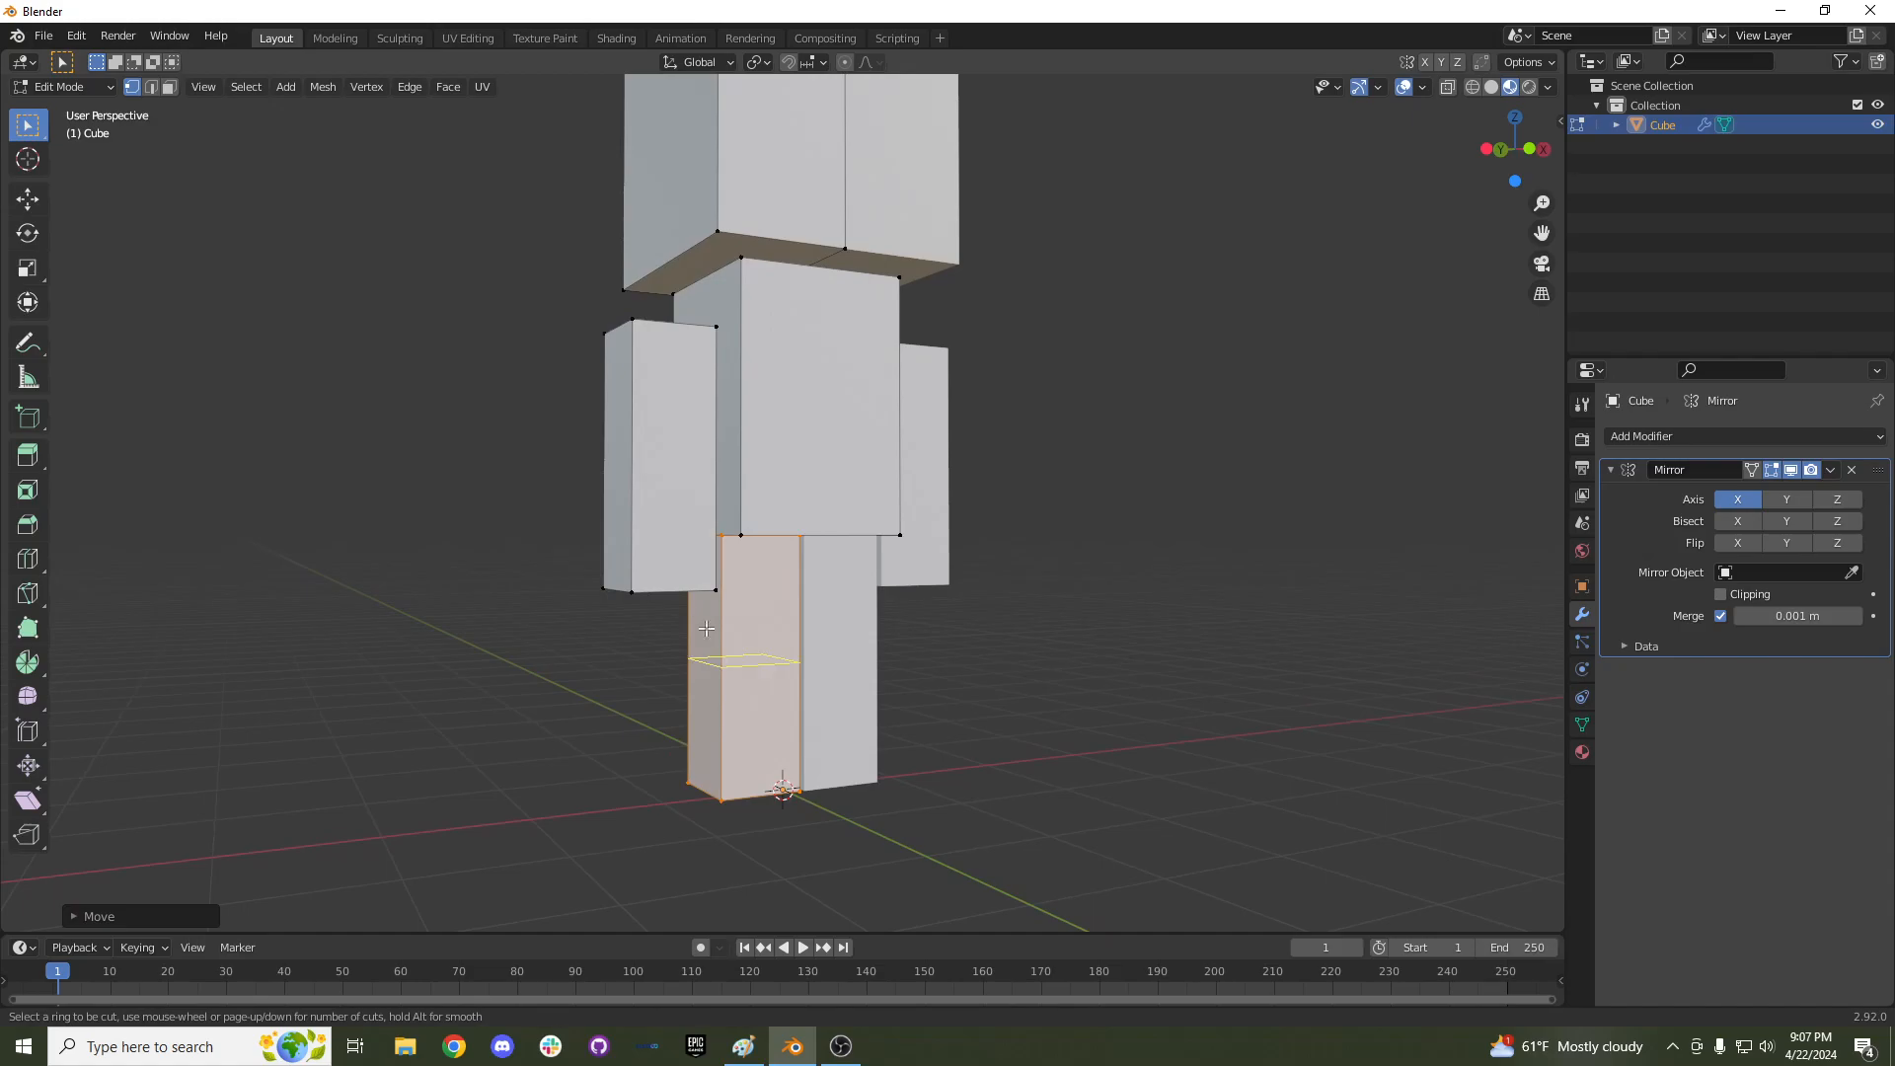
click(715, 662)
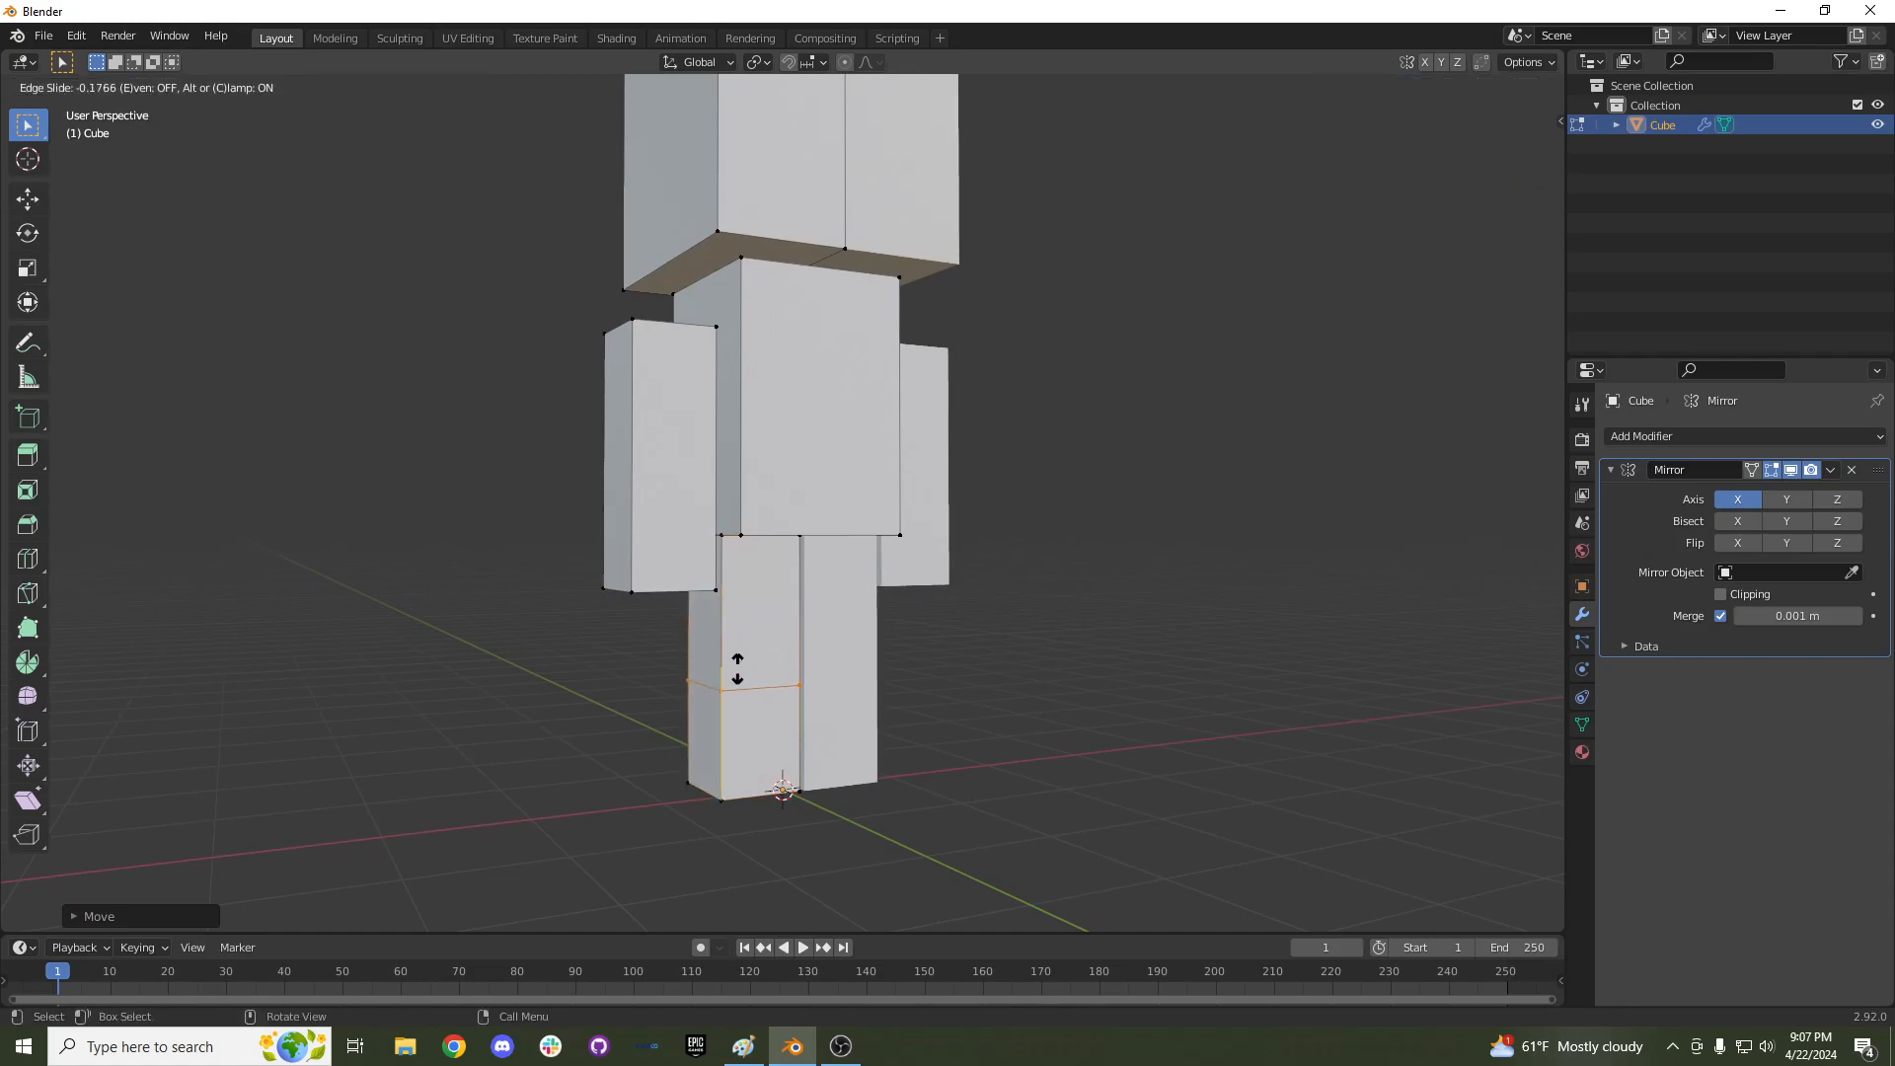
right_click(767, 748)
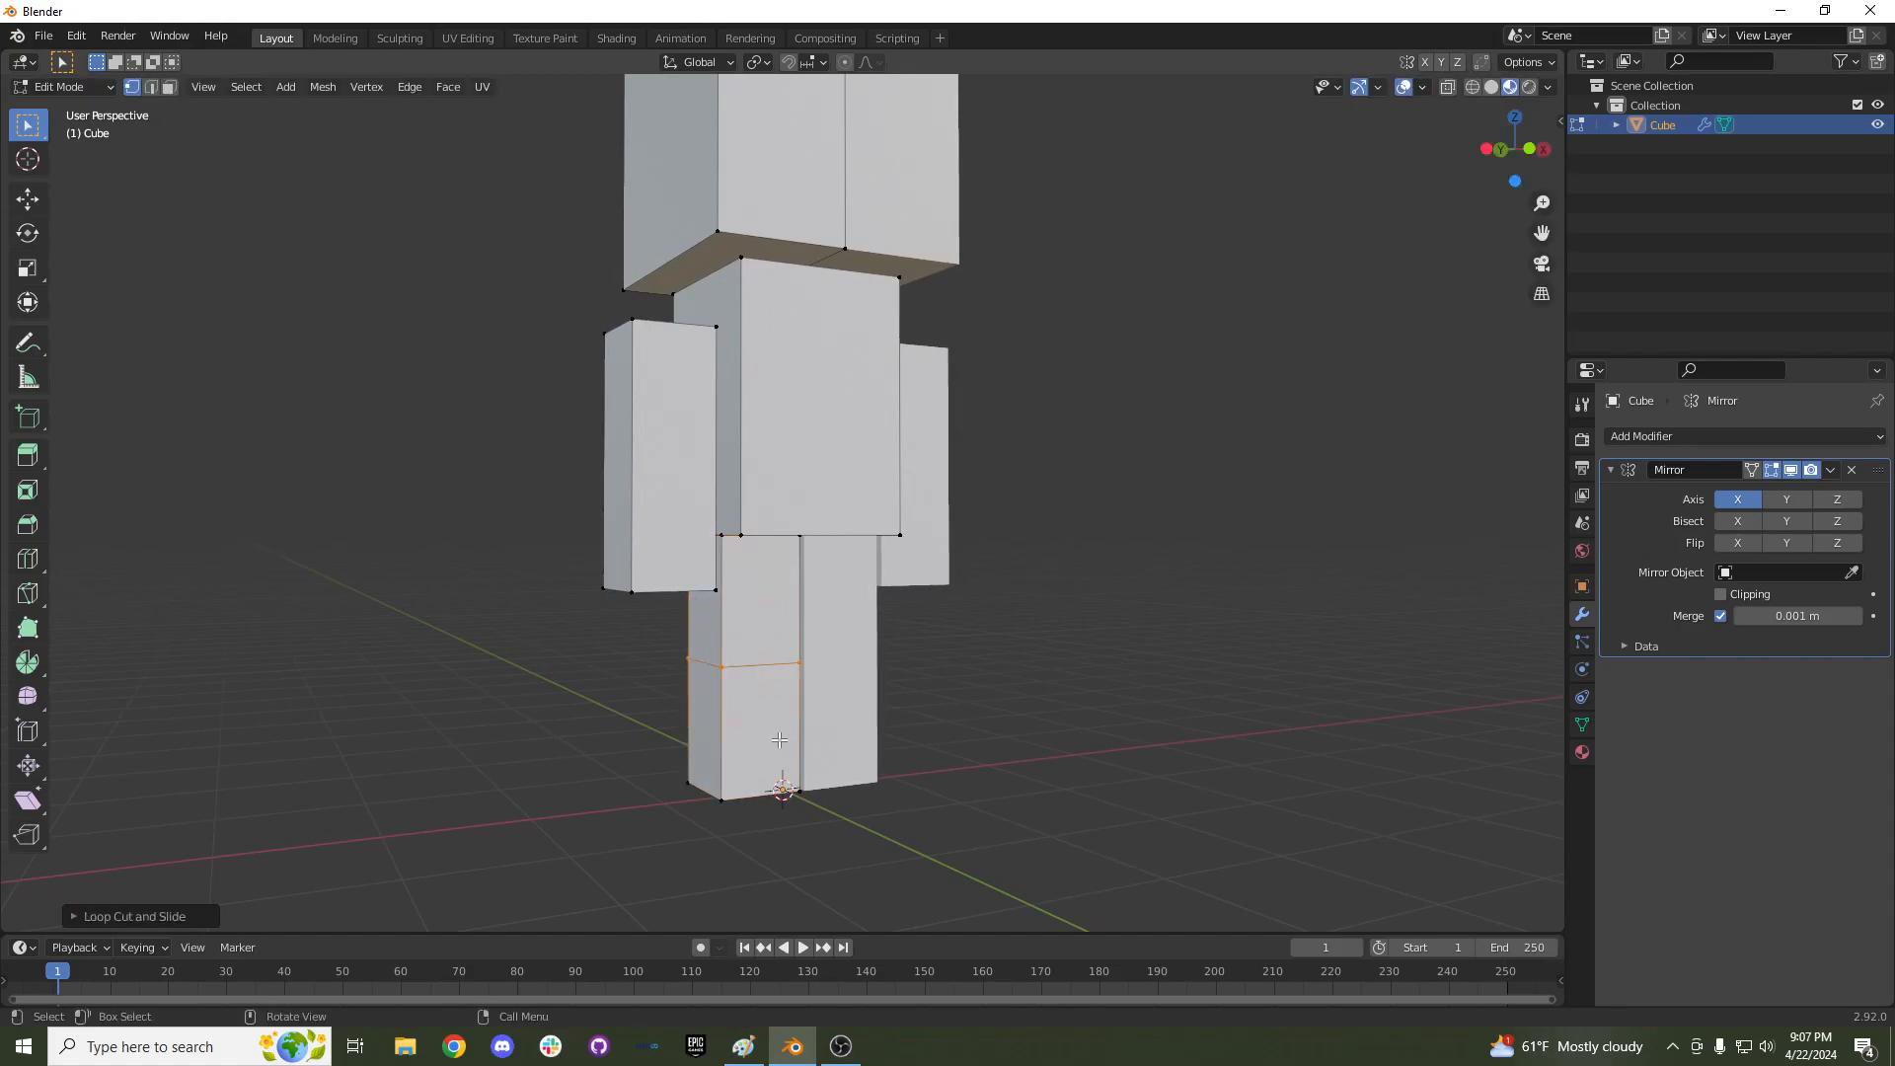
key(g)
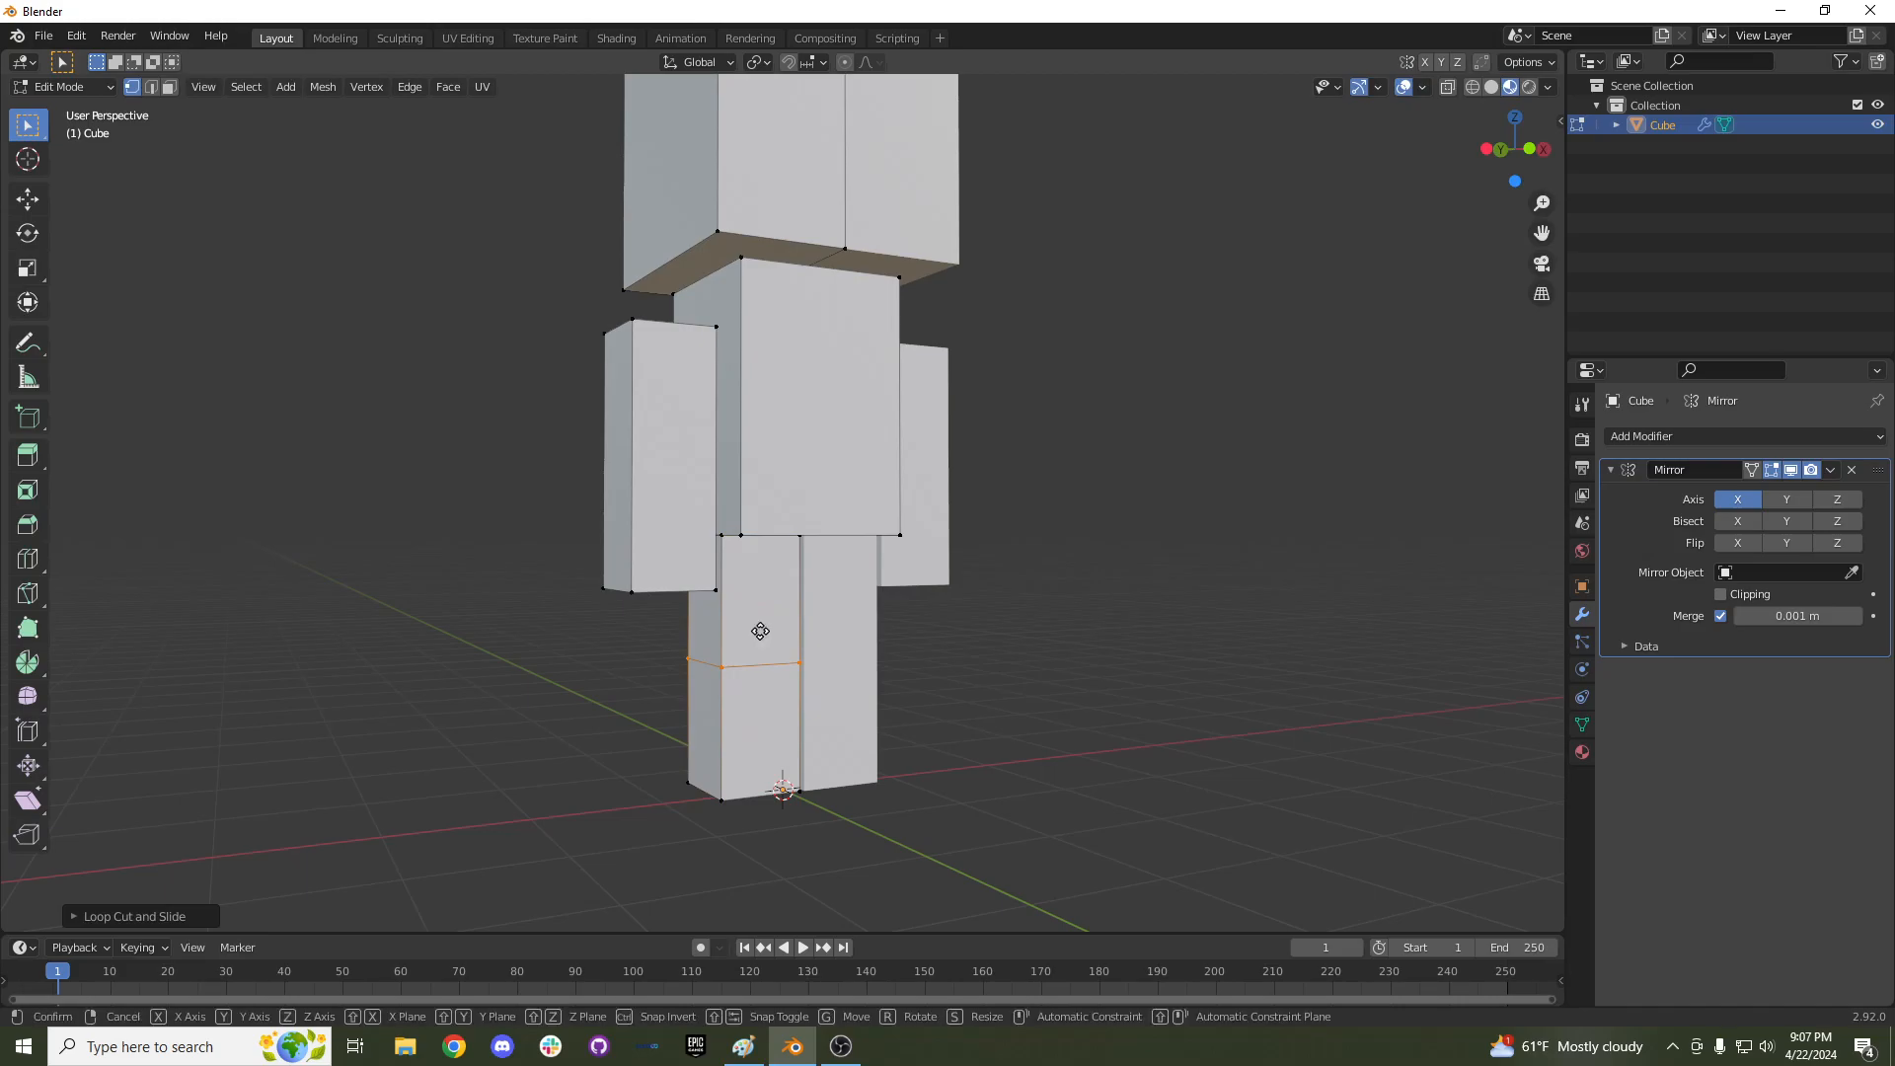
key(z)
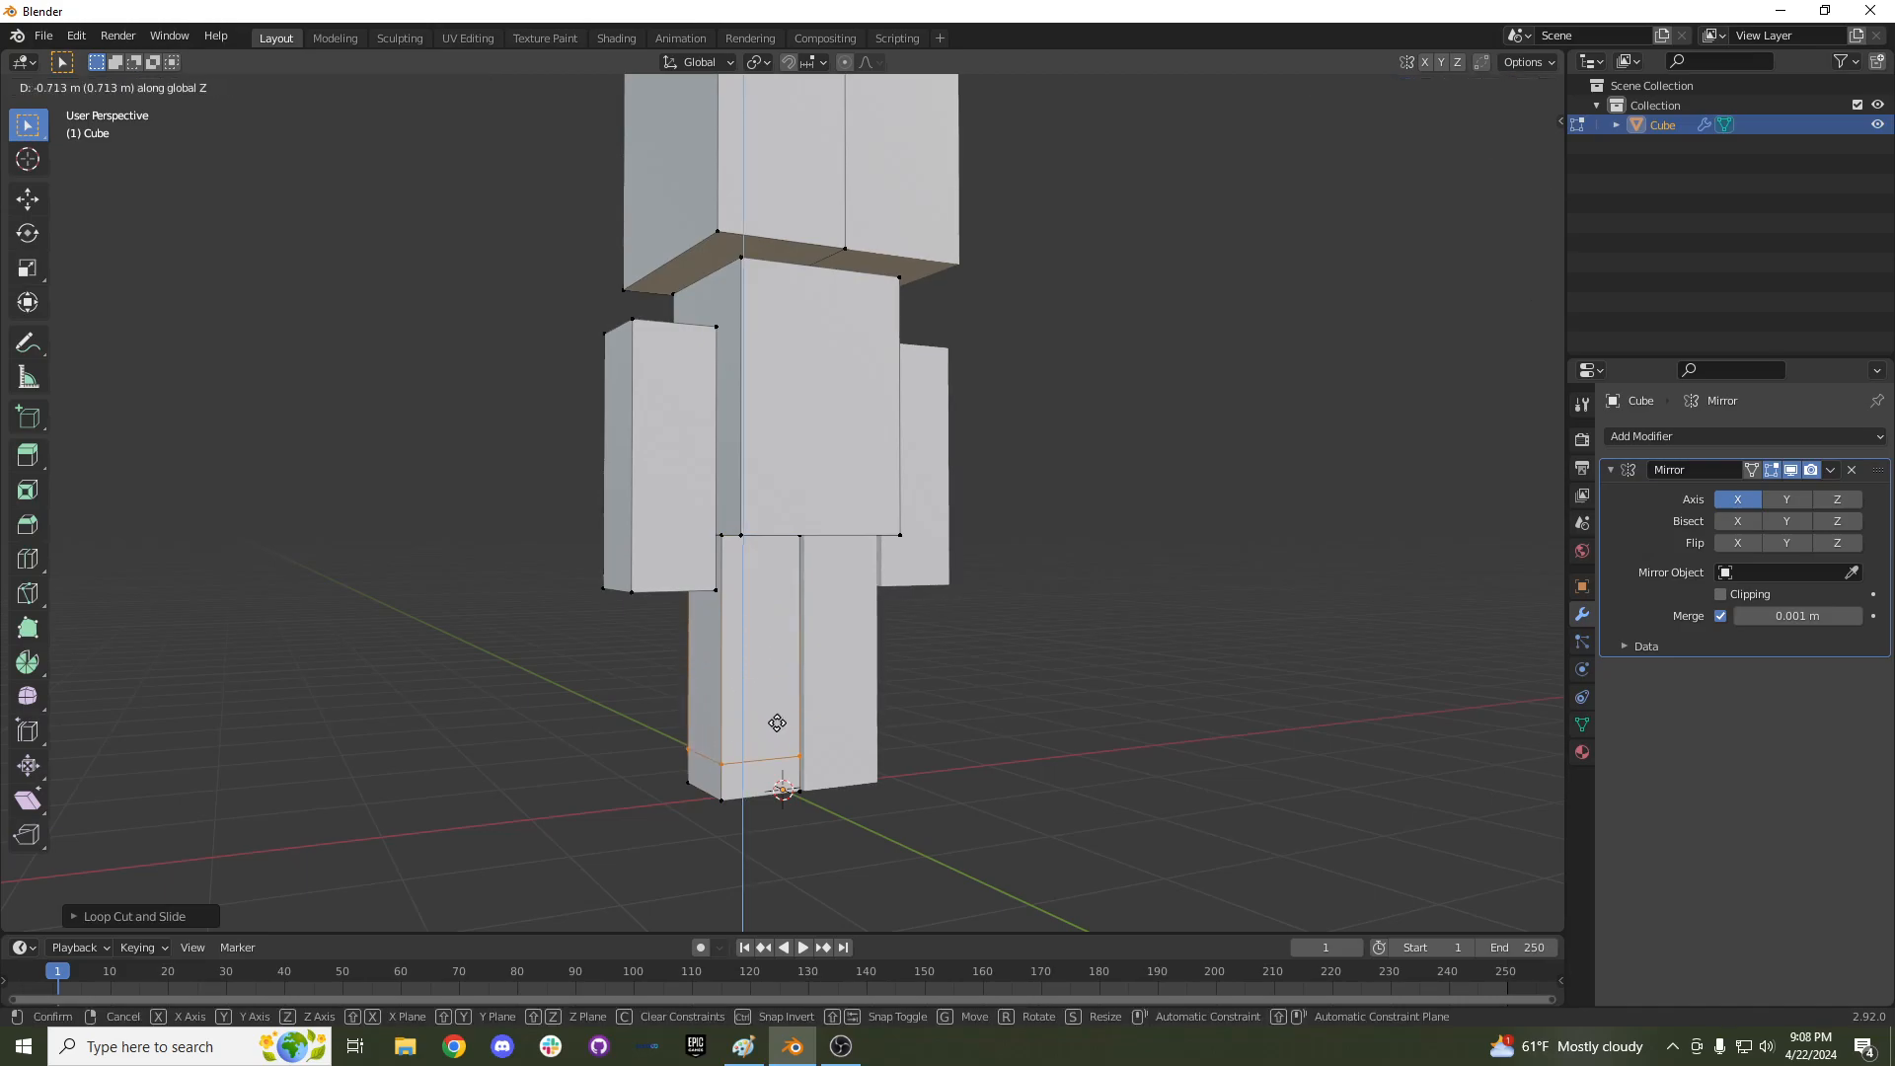
click(777, 717)
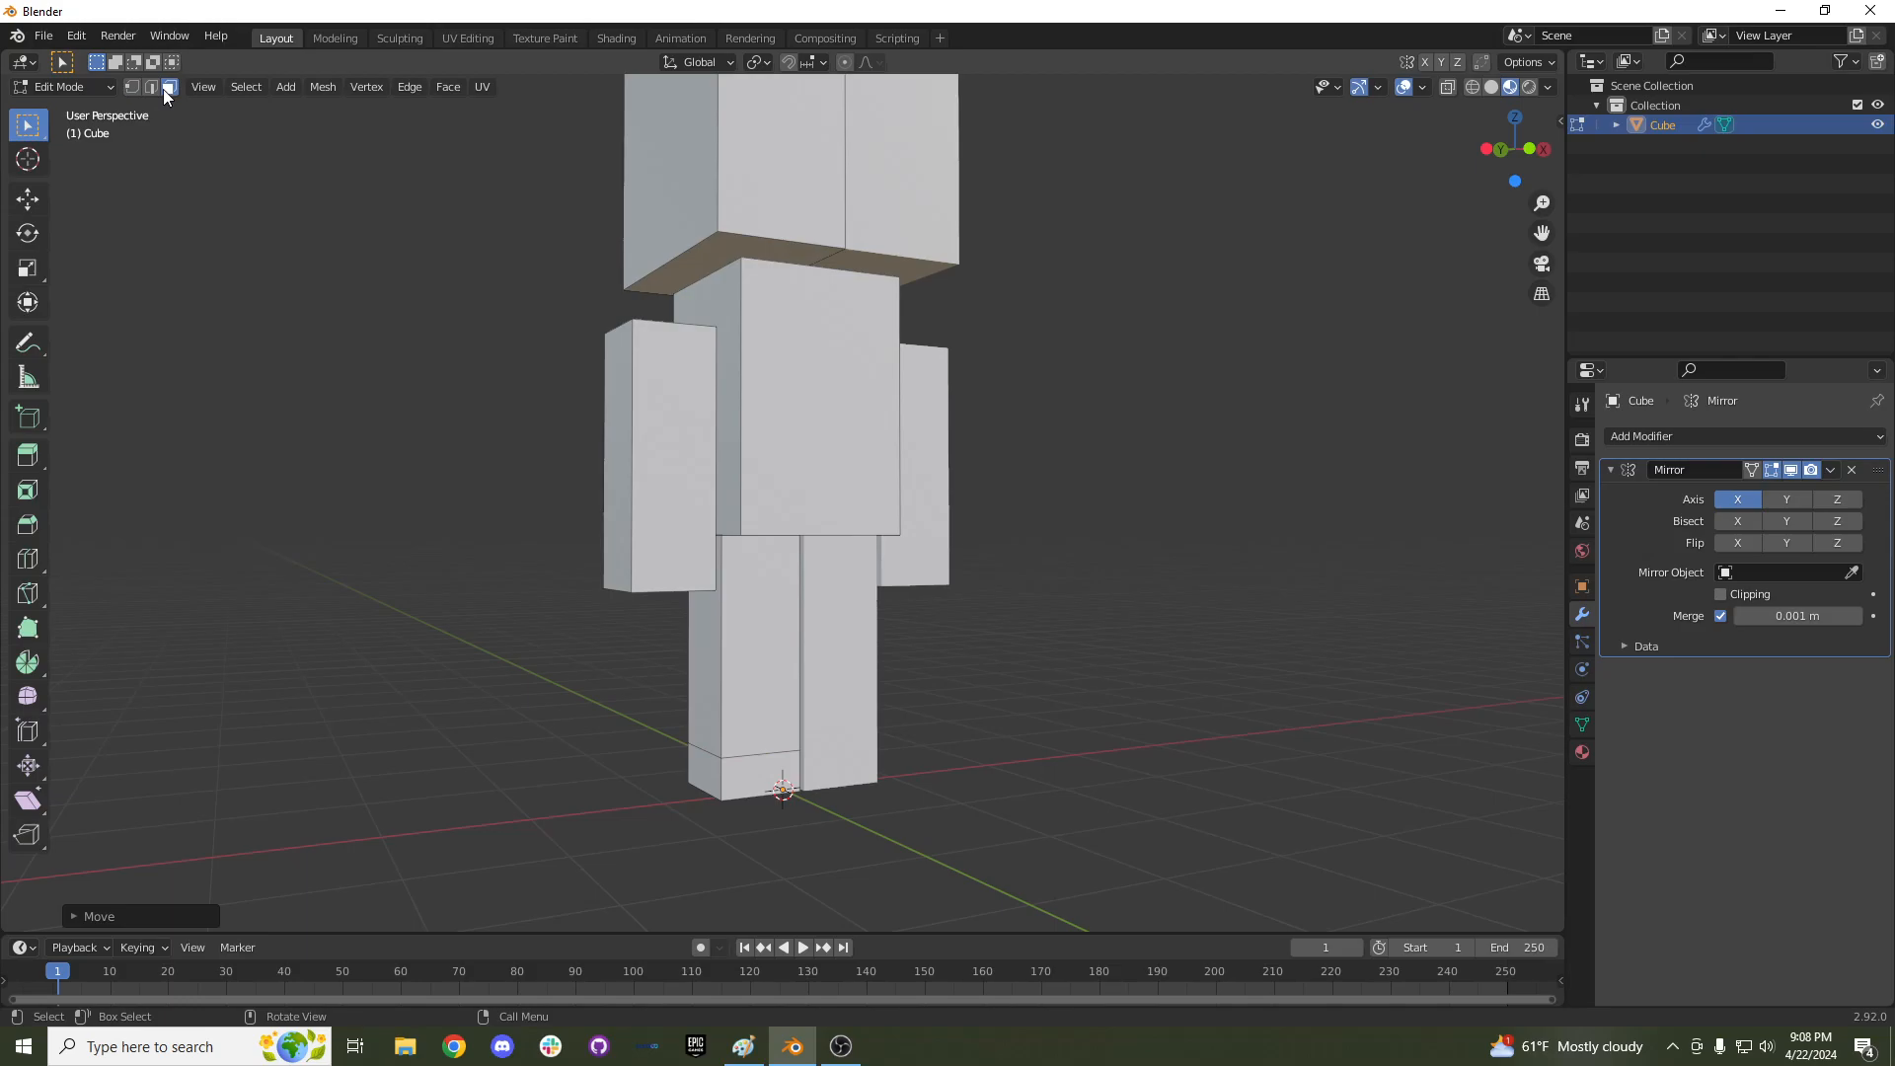
Extrude the front face of the leg's bottom section forward to form a shoe.
click(767, 788)
middle_drag(767, 788, 771, 350)
key(e)
click(968, 769)
key(Tab)
key(Tab)
Select all linked faces of the editable half of the head and frame them in the view.
mouse_move(779, 269)
middle_down()
mouse_move(753, 297)
mouse_move(843, 305)
mouse_move(794, 293)
middle_up()
key(l)
scroll(793, 293, up, 2)
key(KP_Decimal)
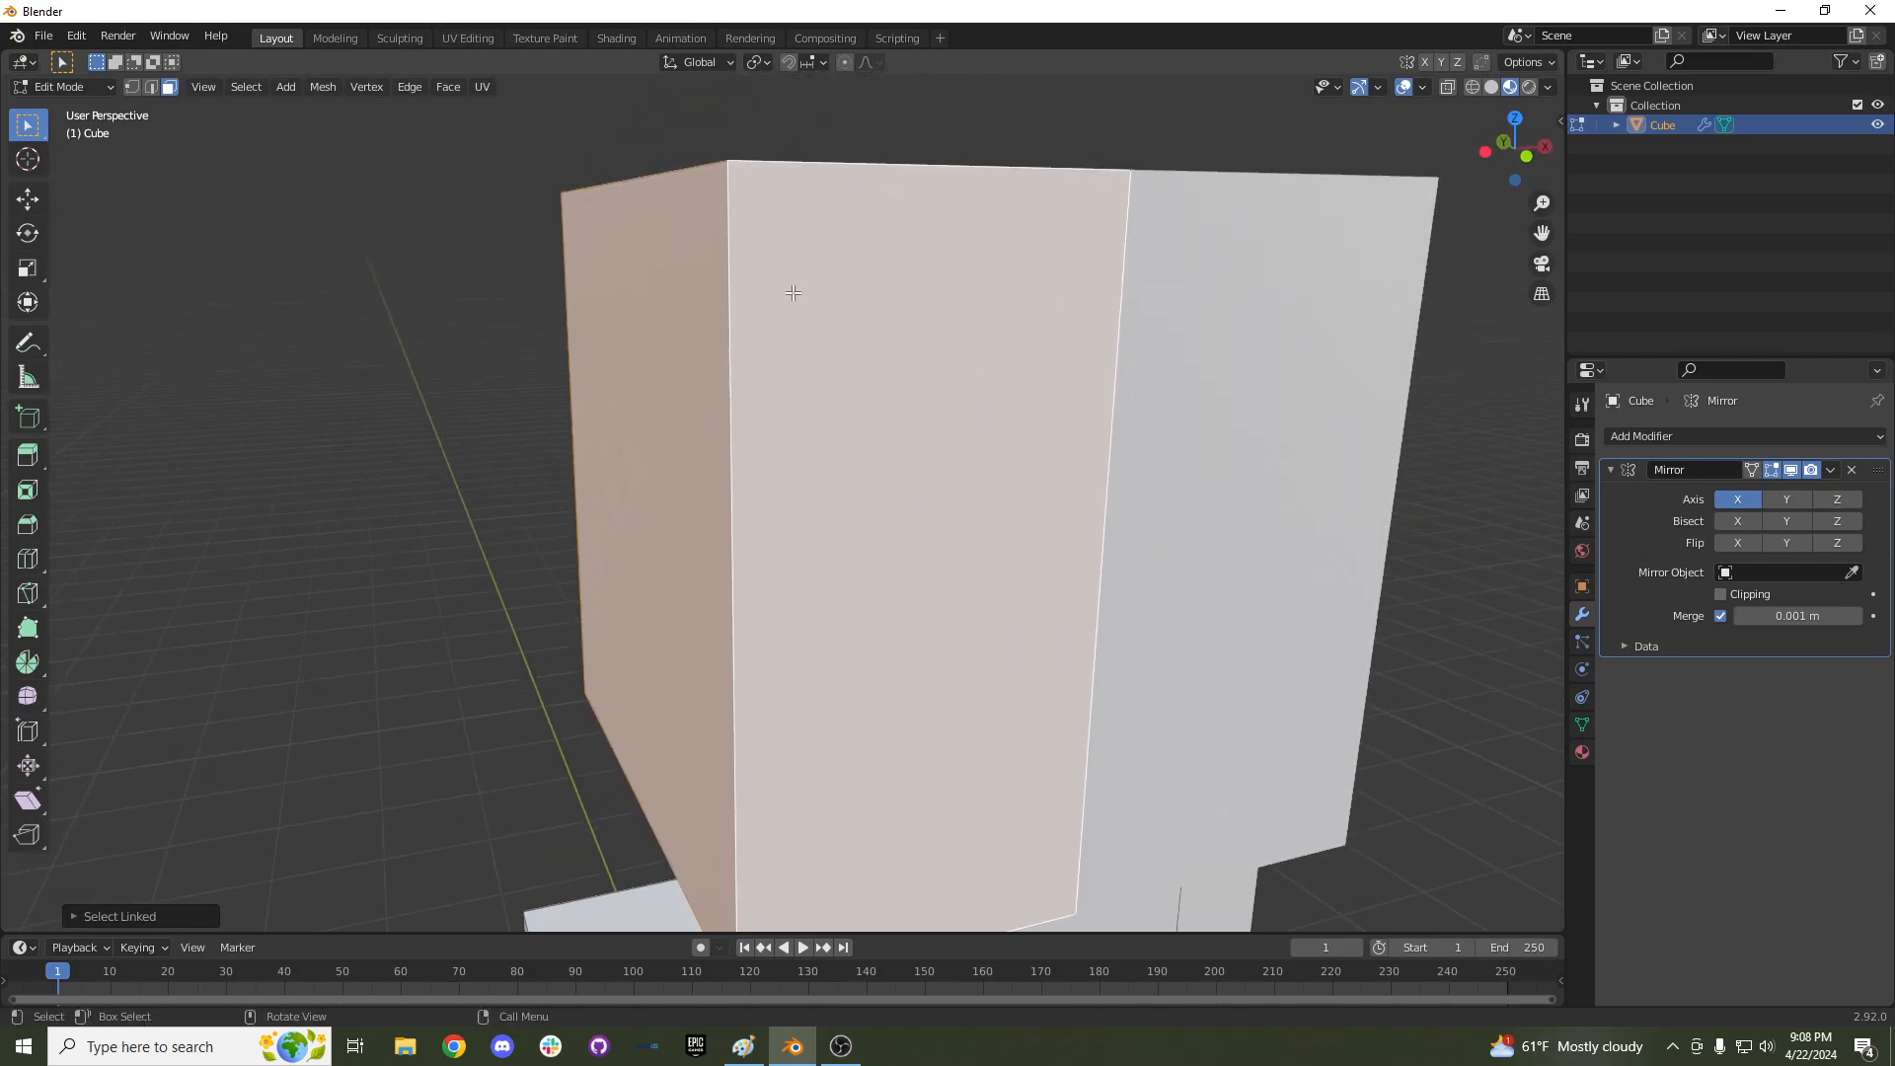
scroll(791, 287, down, 5)
middle_drag(825, 406, 815, 385)
Try a slight bevel on the edges of the selected head half and inspect it in Object Mode.
key(ctrl+b)
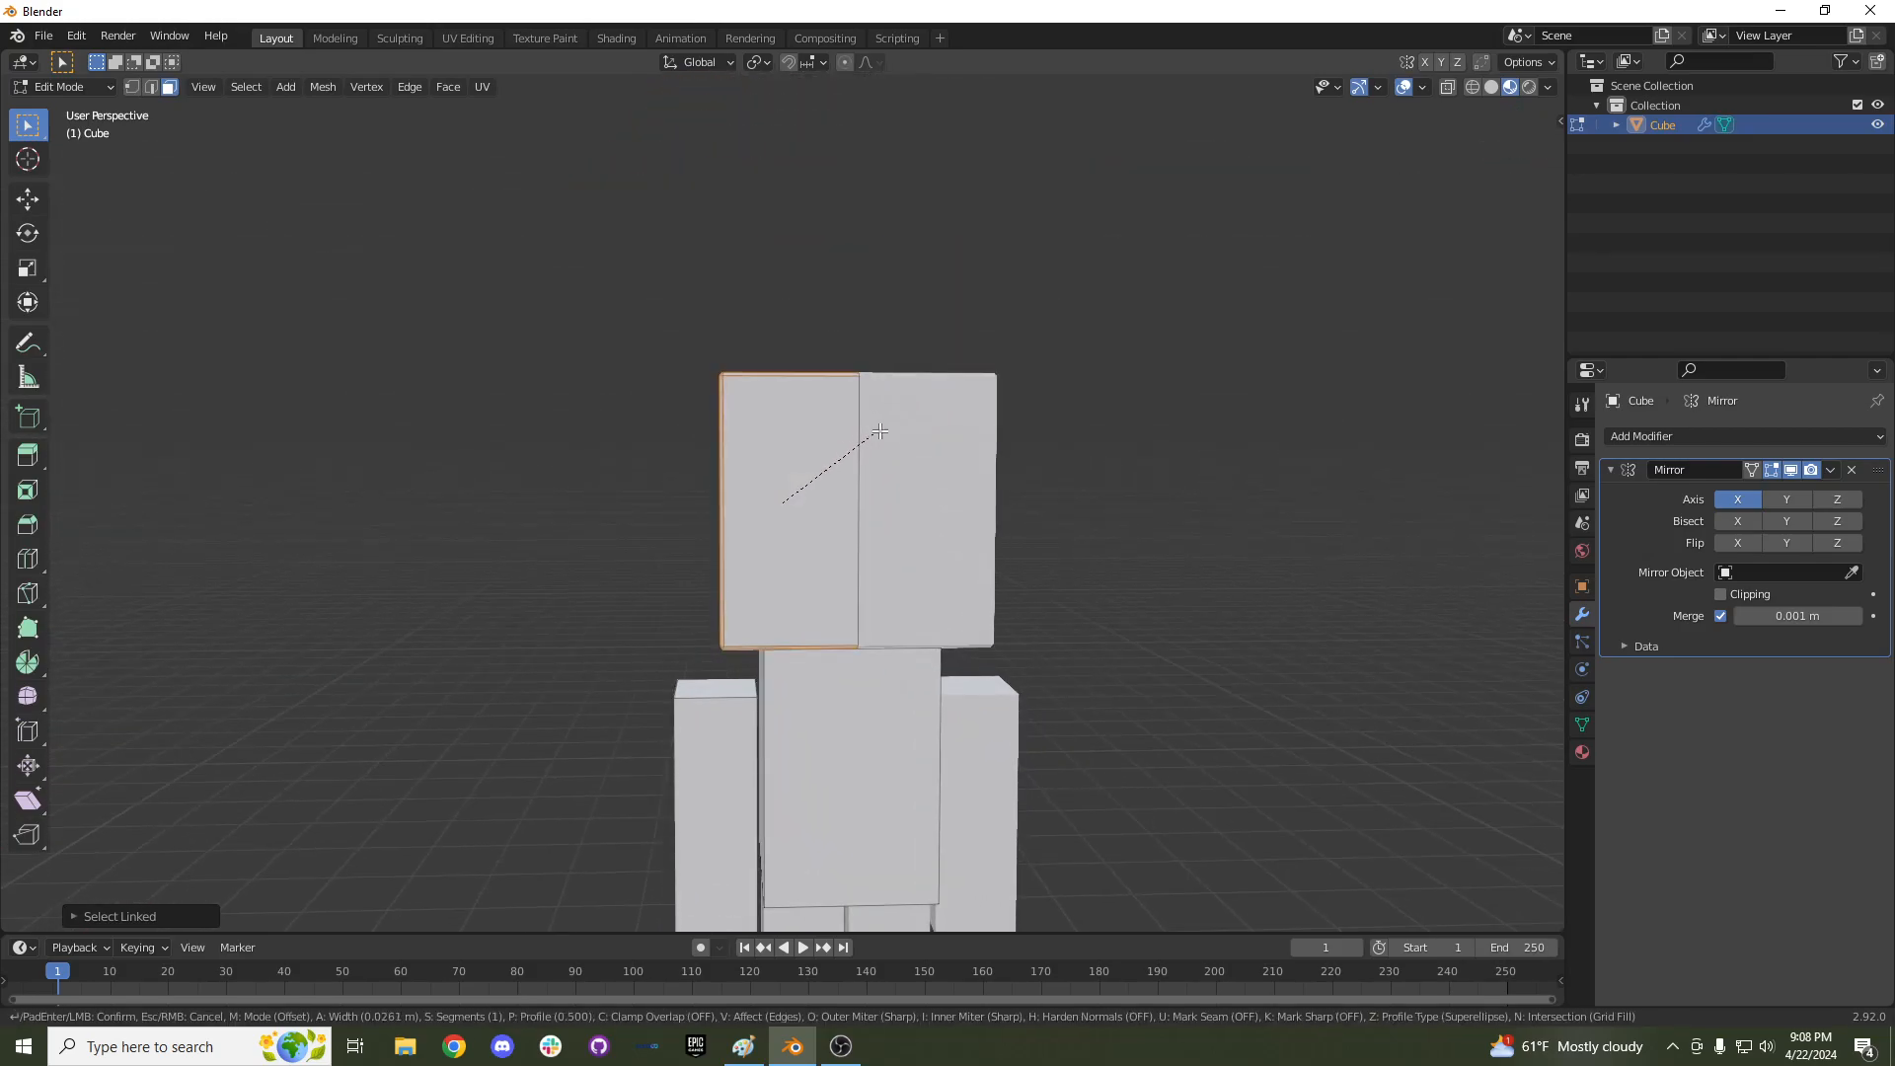
click(914, 446)
middle_drag(445, 490, 491, 490)
key(Tab)
middle_drag(784, 509, 603, 487)
key(Tab)
middle_drag(666, 477, 915, 527)
scroll(762, 491, down, 1)
scroll(791, 504, up, 1)
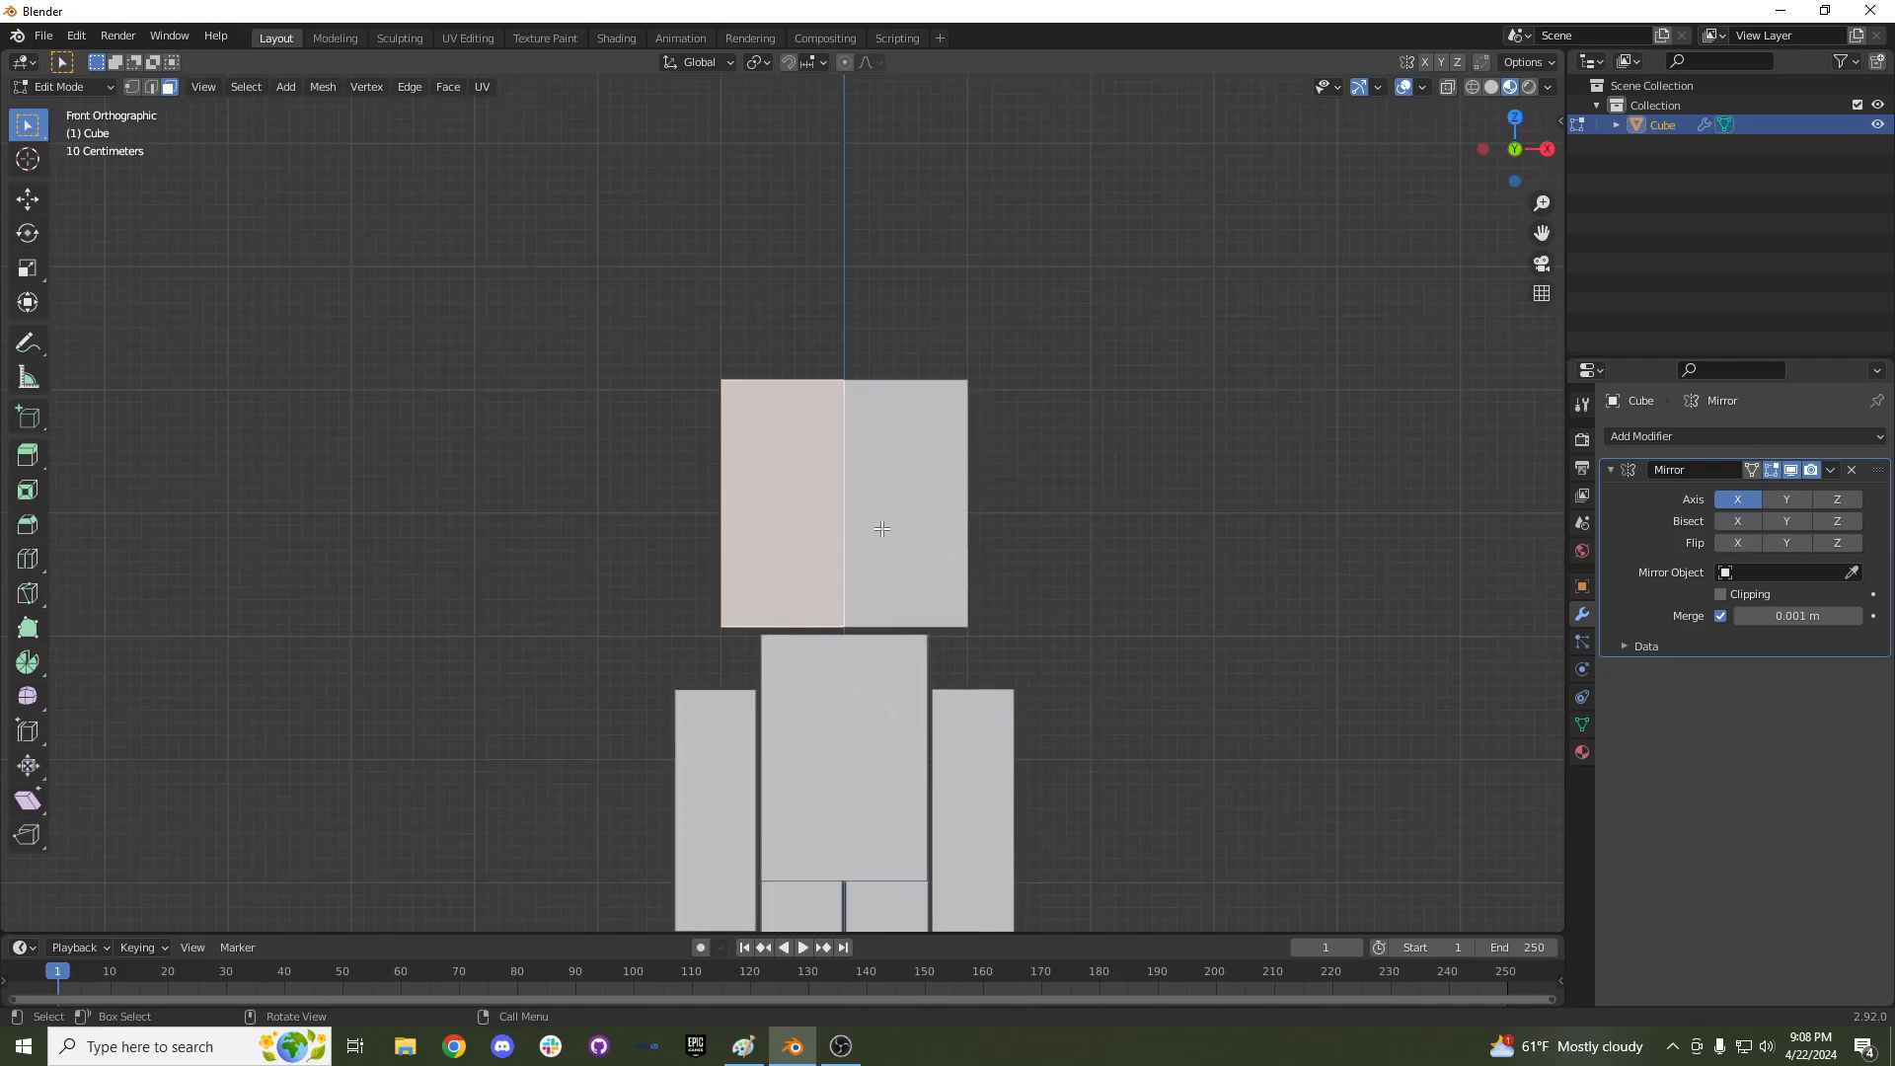
key(g)
key(z)
right_click(886, 509)
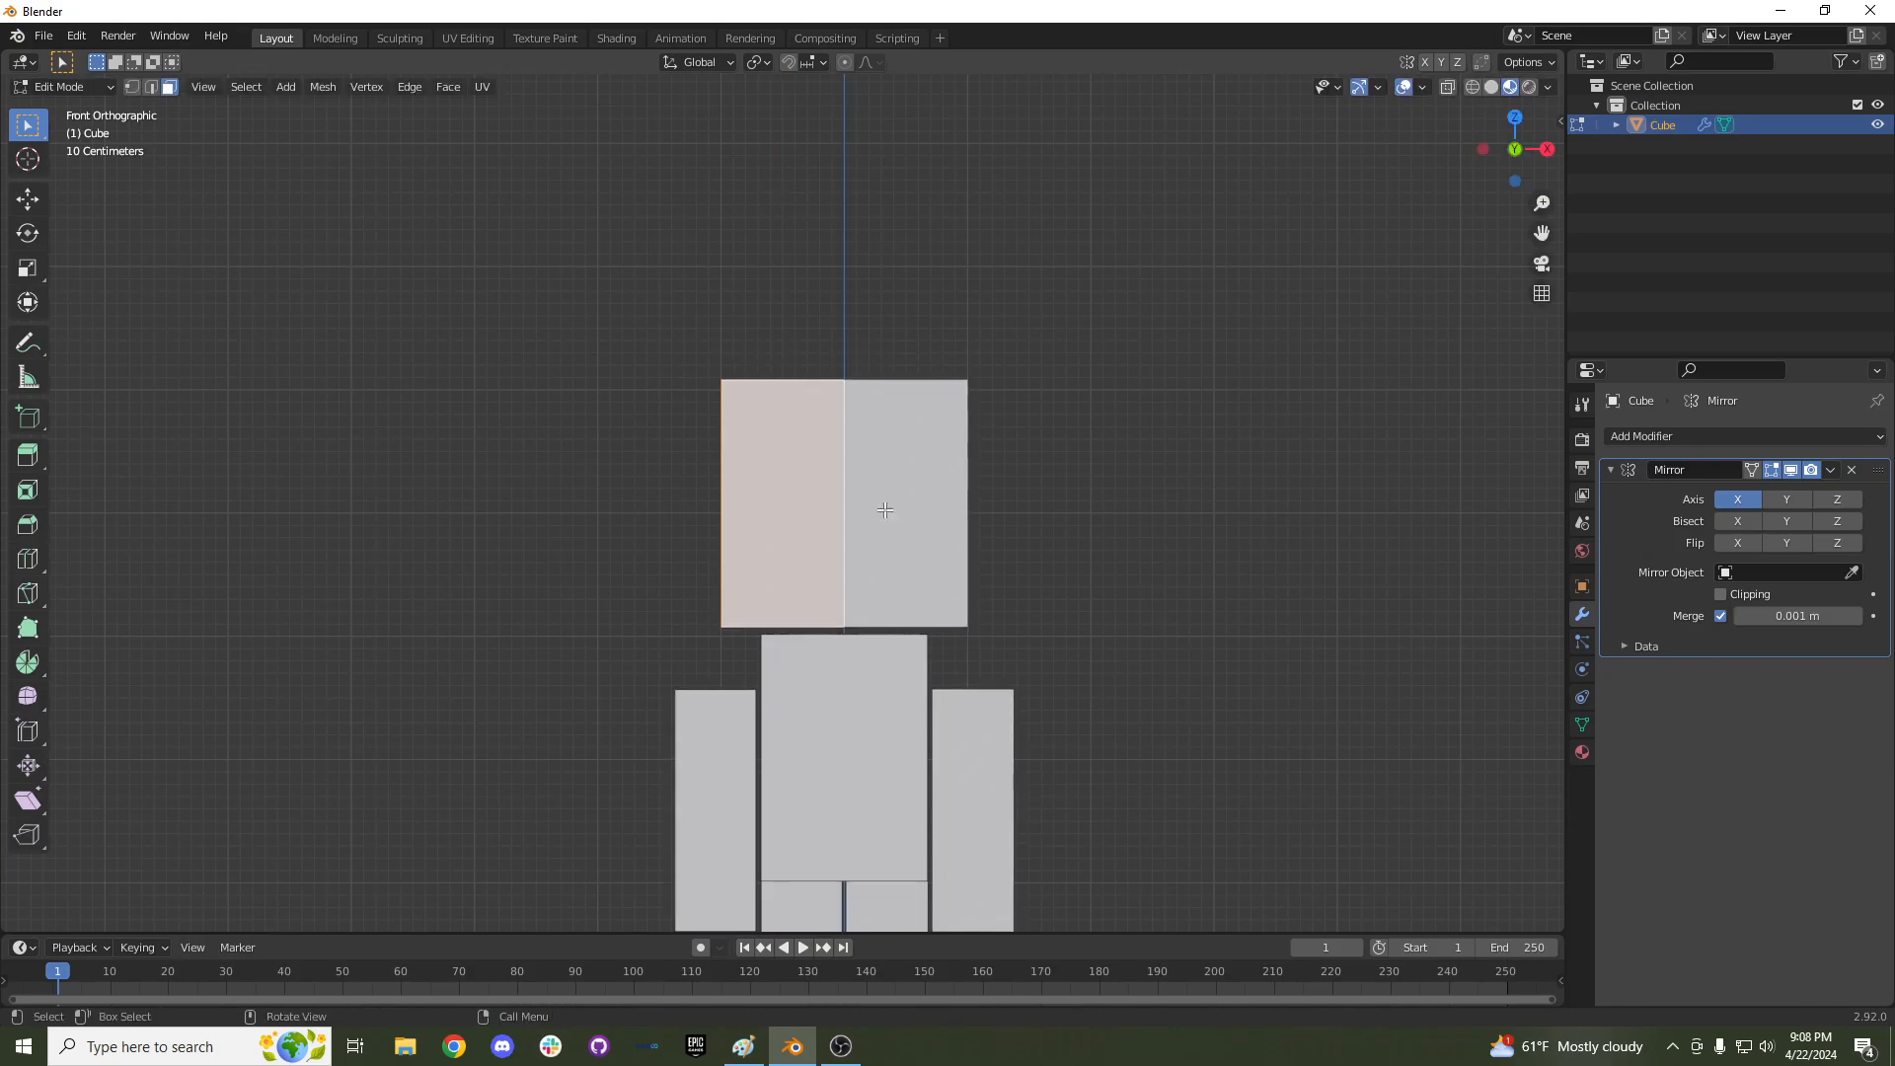
Move the head down about 0.05 m along Z onto the torso and check the figure in Object Mode.
key(g)
key(z)
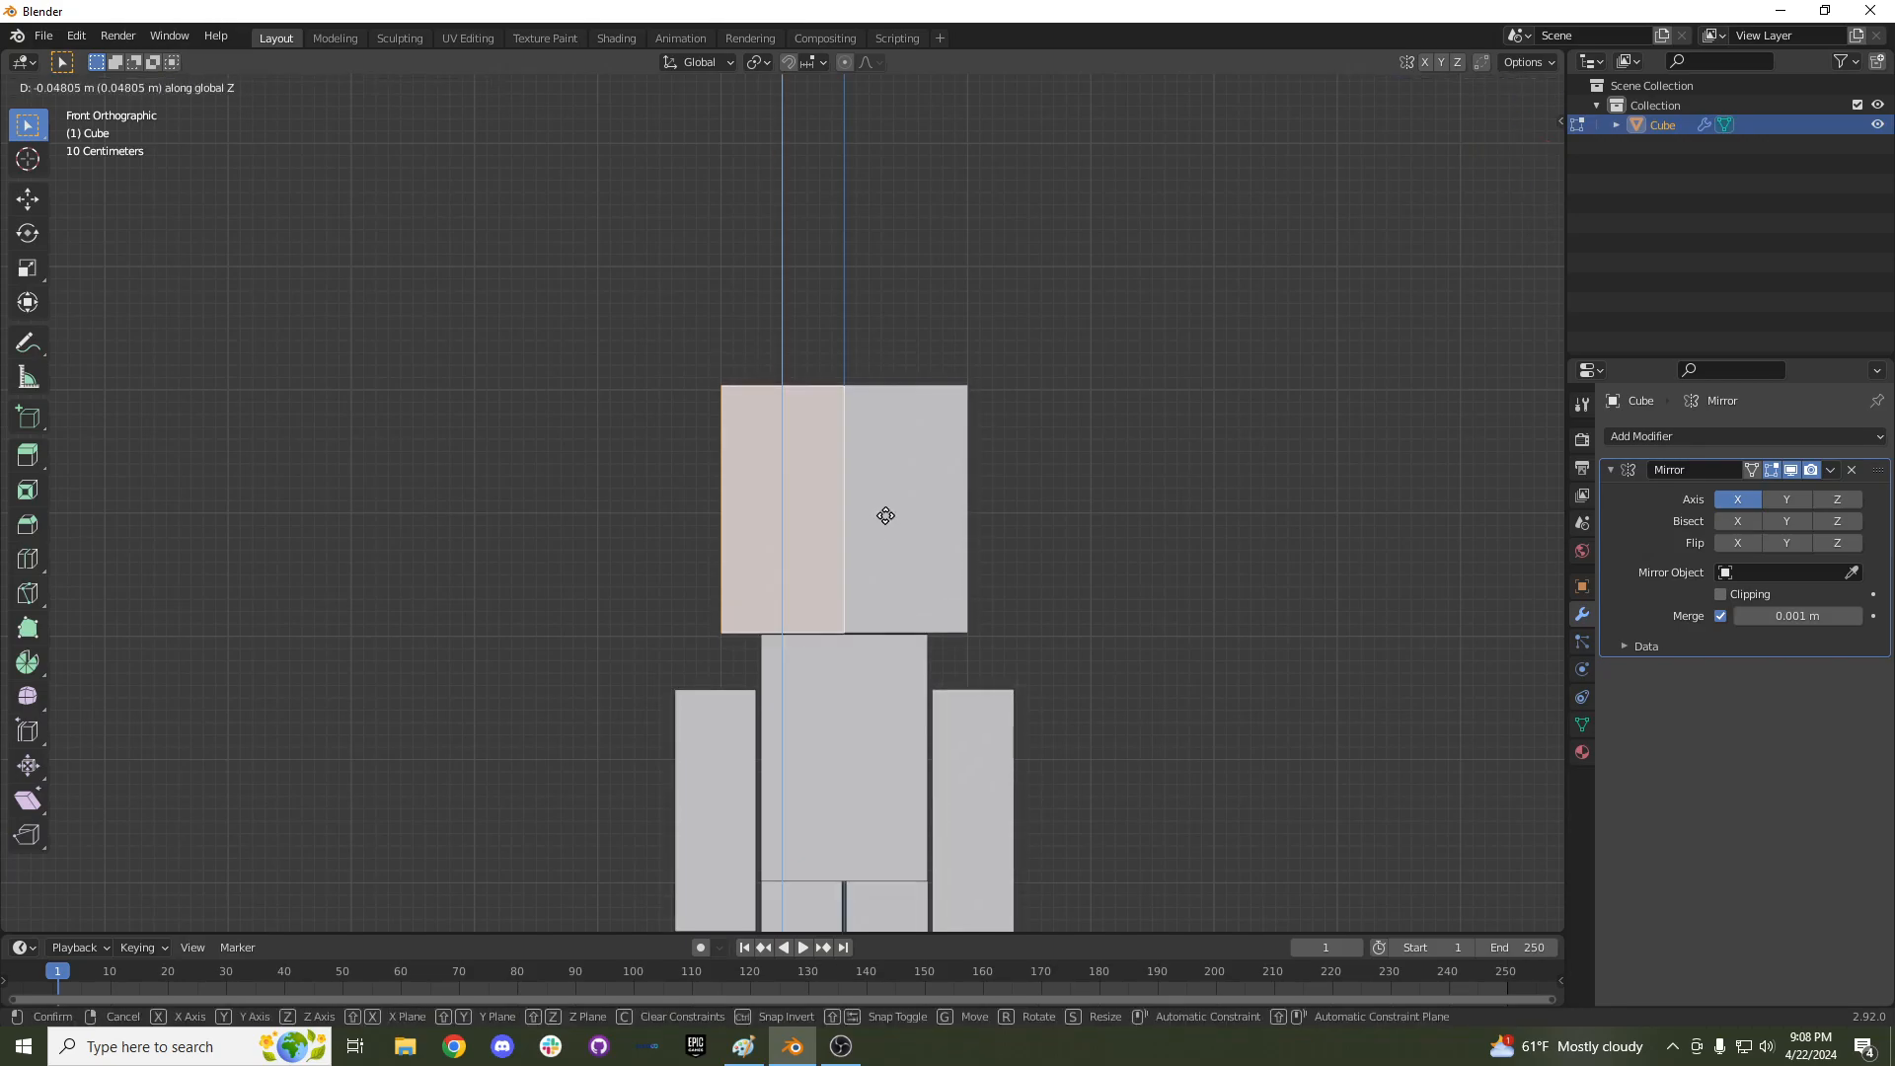
click(886, 516)
key(Tab)
middle_drag(885, 516, 788, 575)
key(Tab)
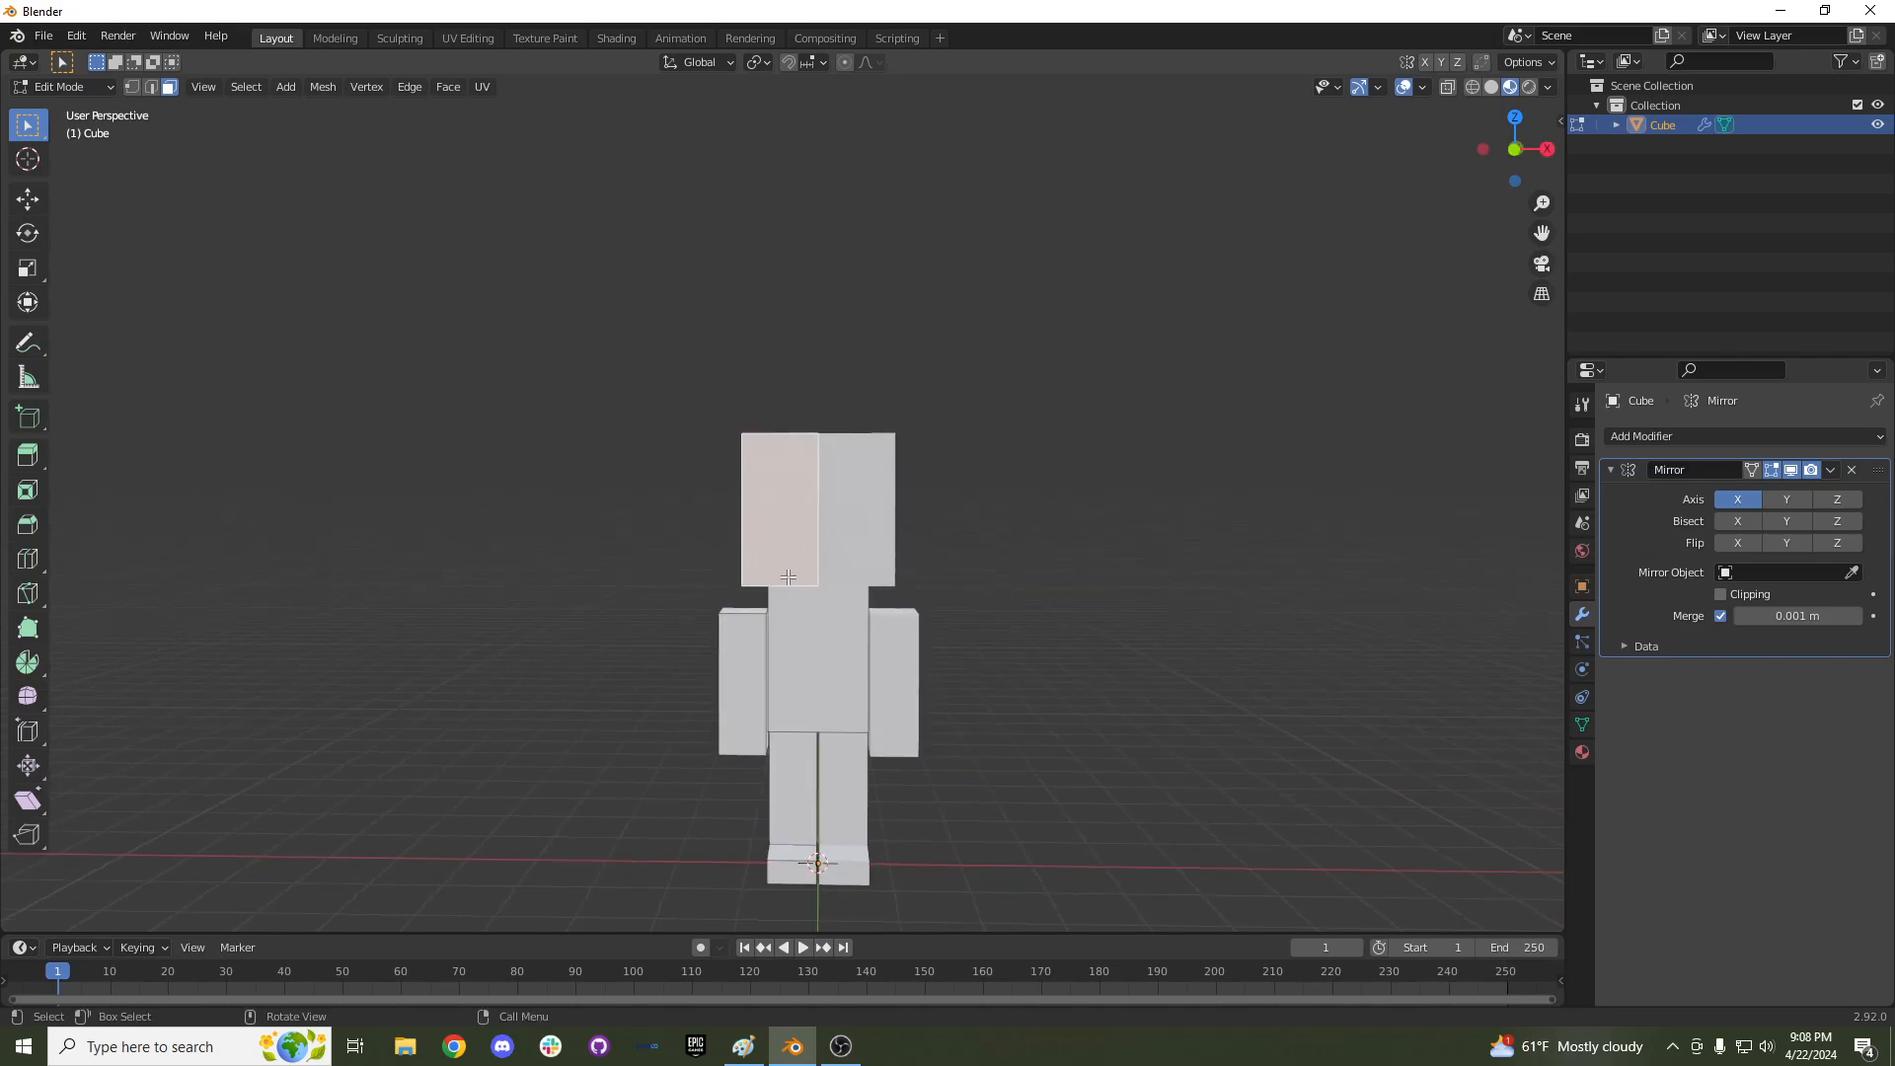
Switch to Paint and start a text entry reading "Fac" near the top of the enlarged canvas.
click(743, 1052)
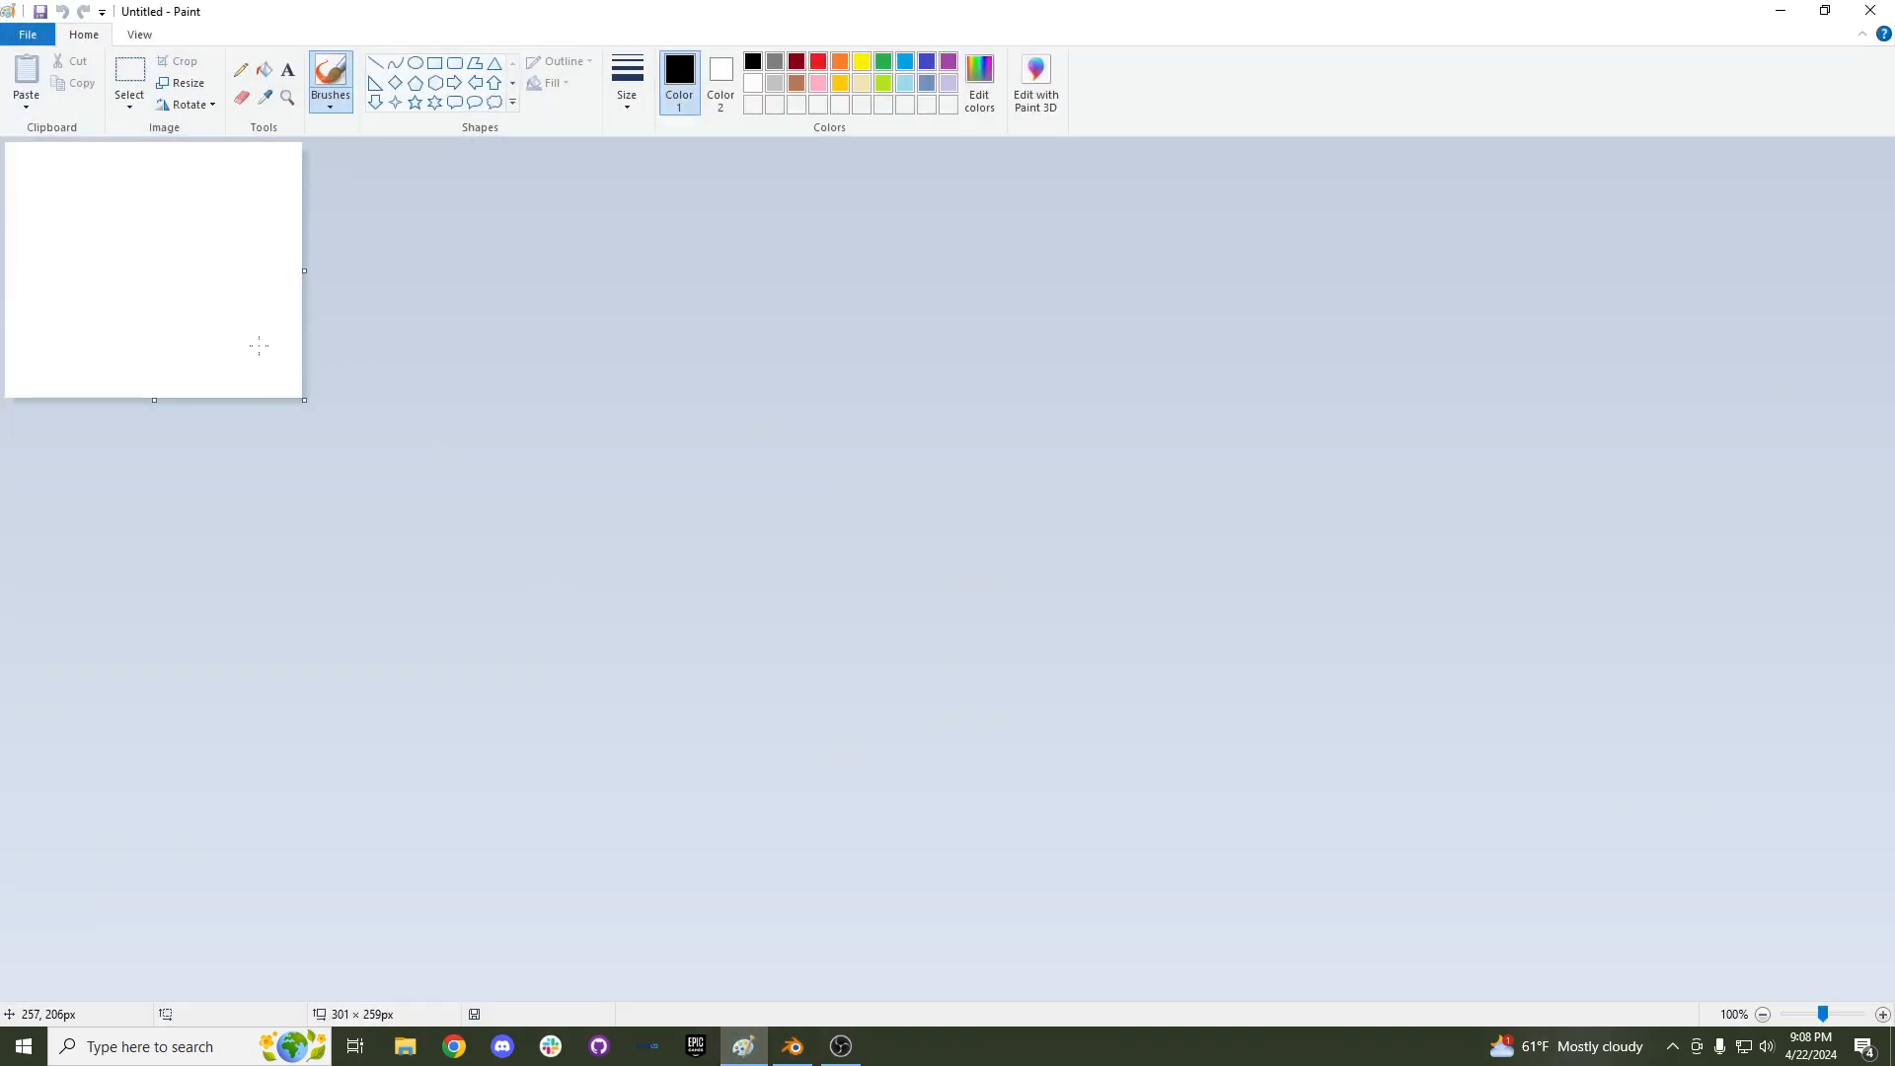
ctrl+scroll(259, 346, up, 2)
ctrl+scroll(259, 345, down, 1)
ctrl+scroll(259, 345, up, 1)
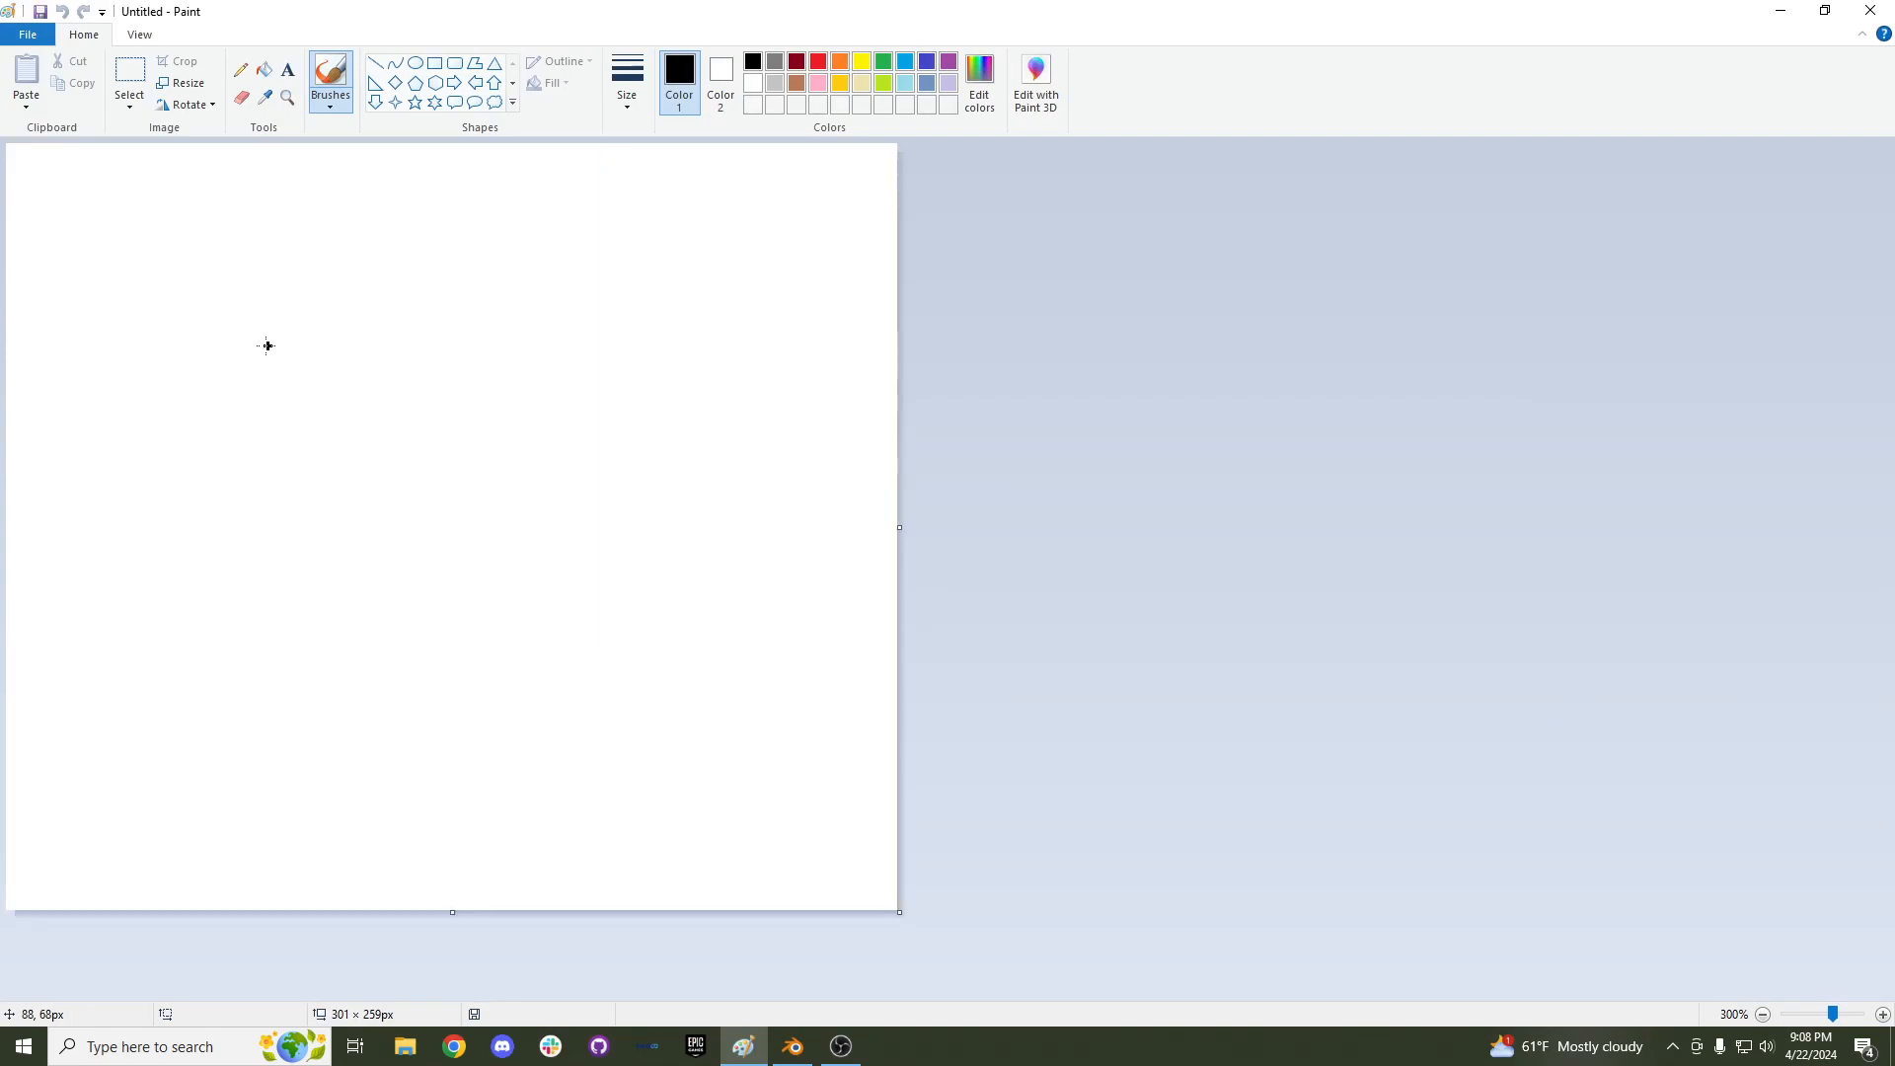
click(287, 73)
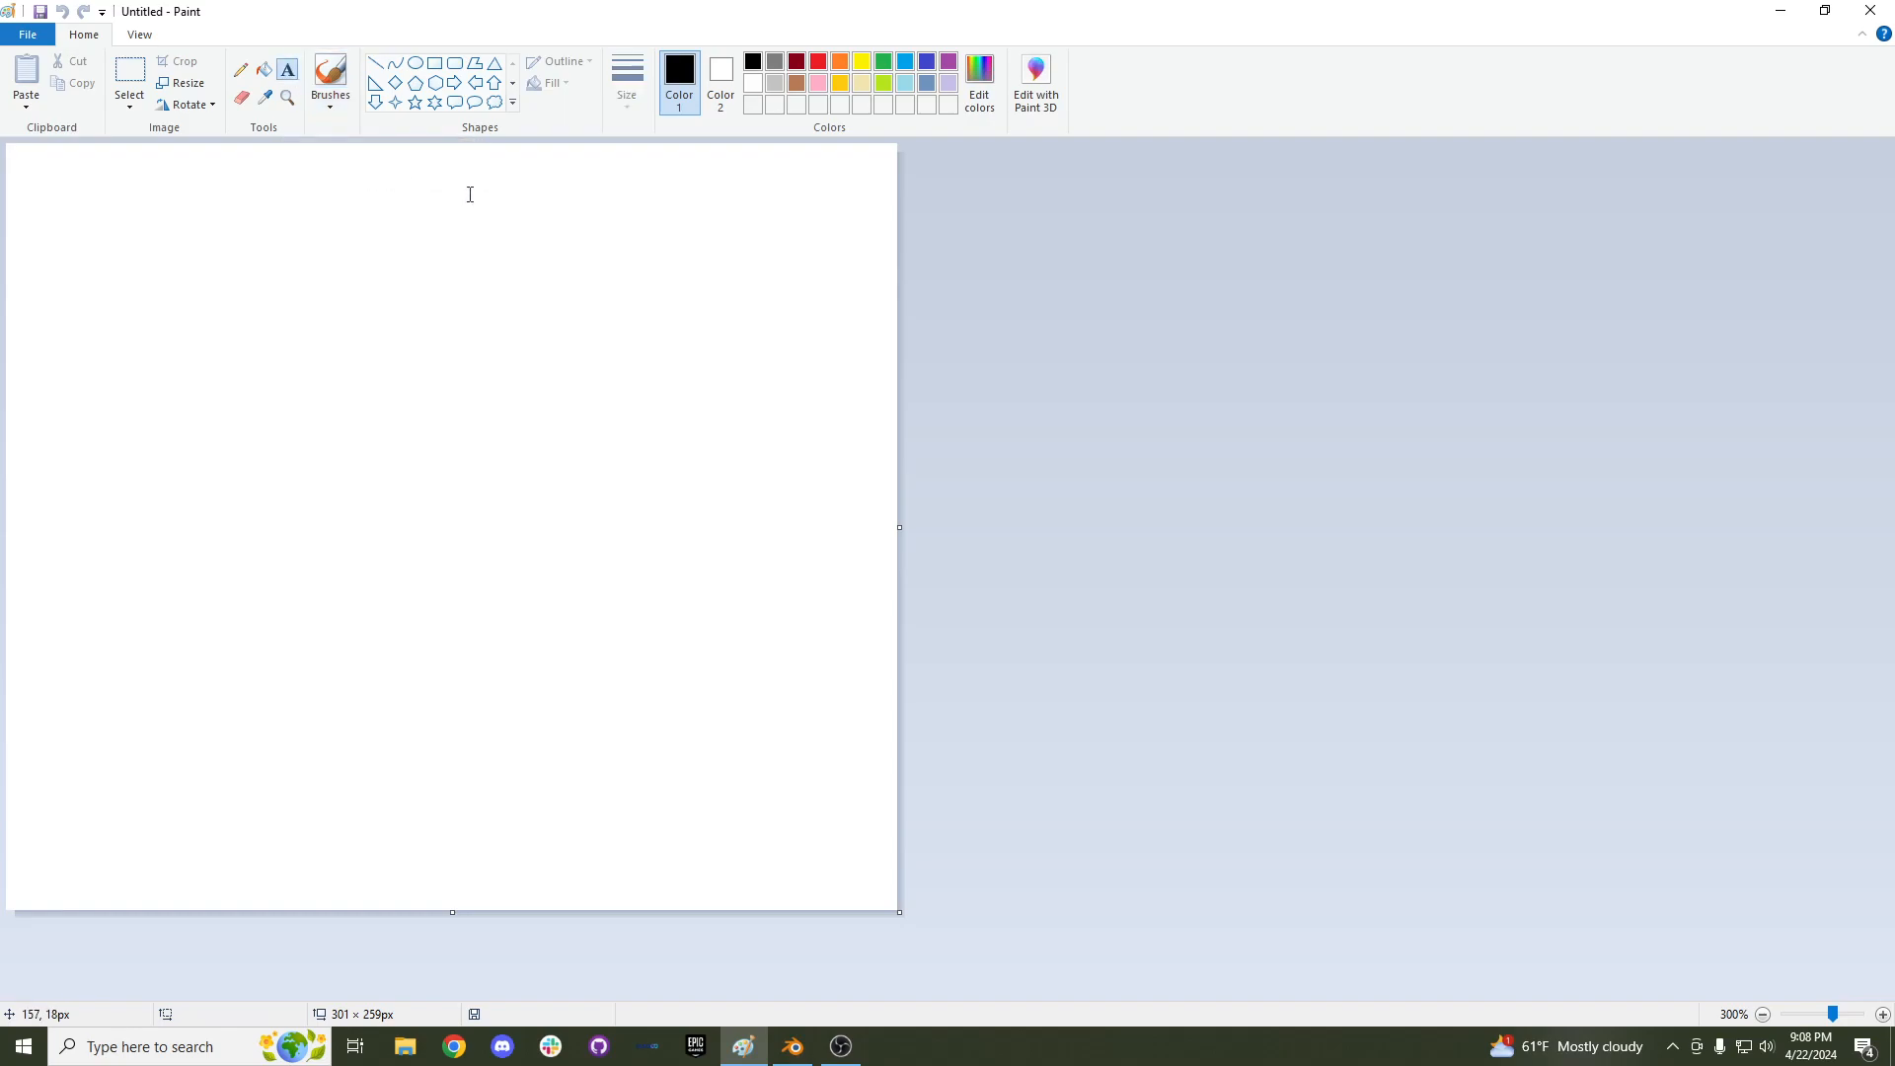
click(477, 156)
text(Face)
key(BackSpace)
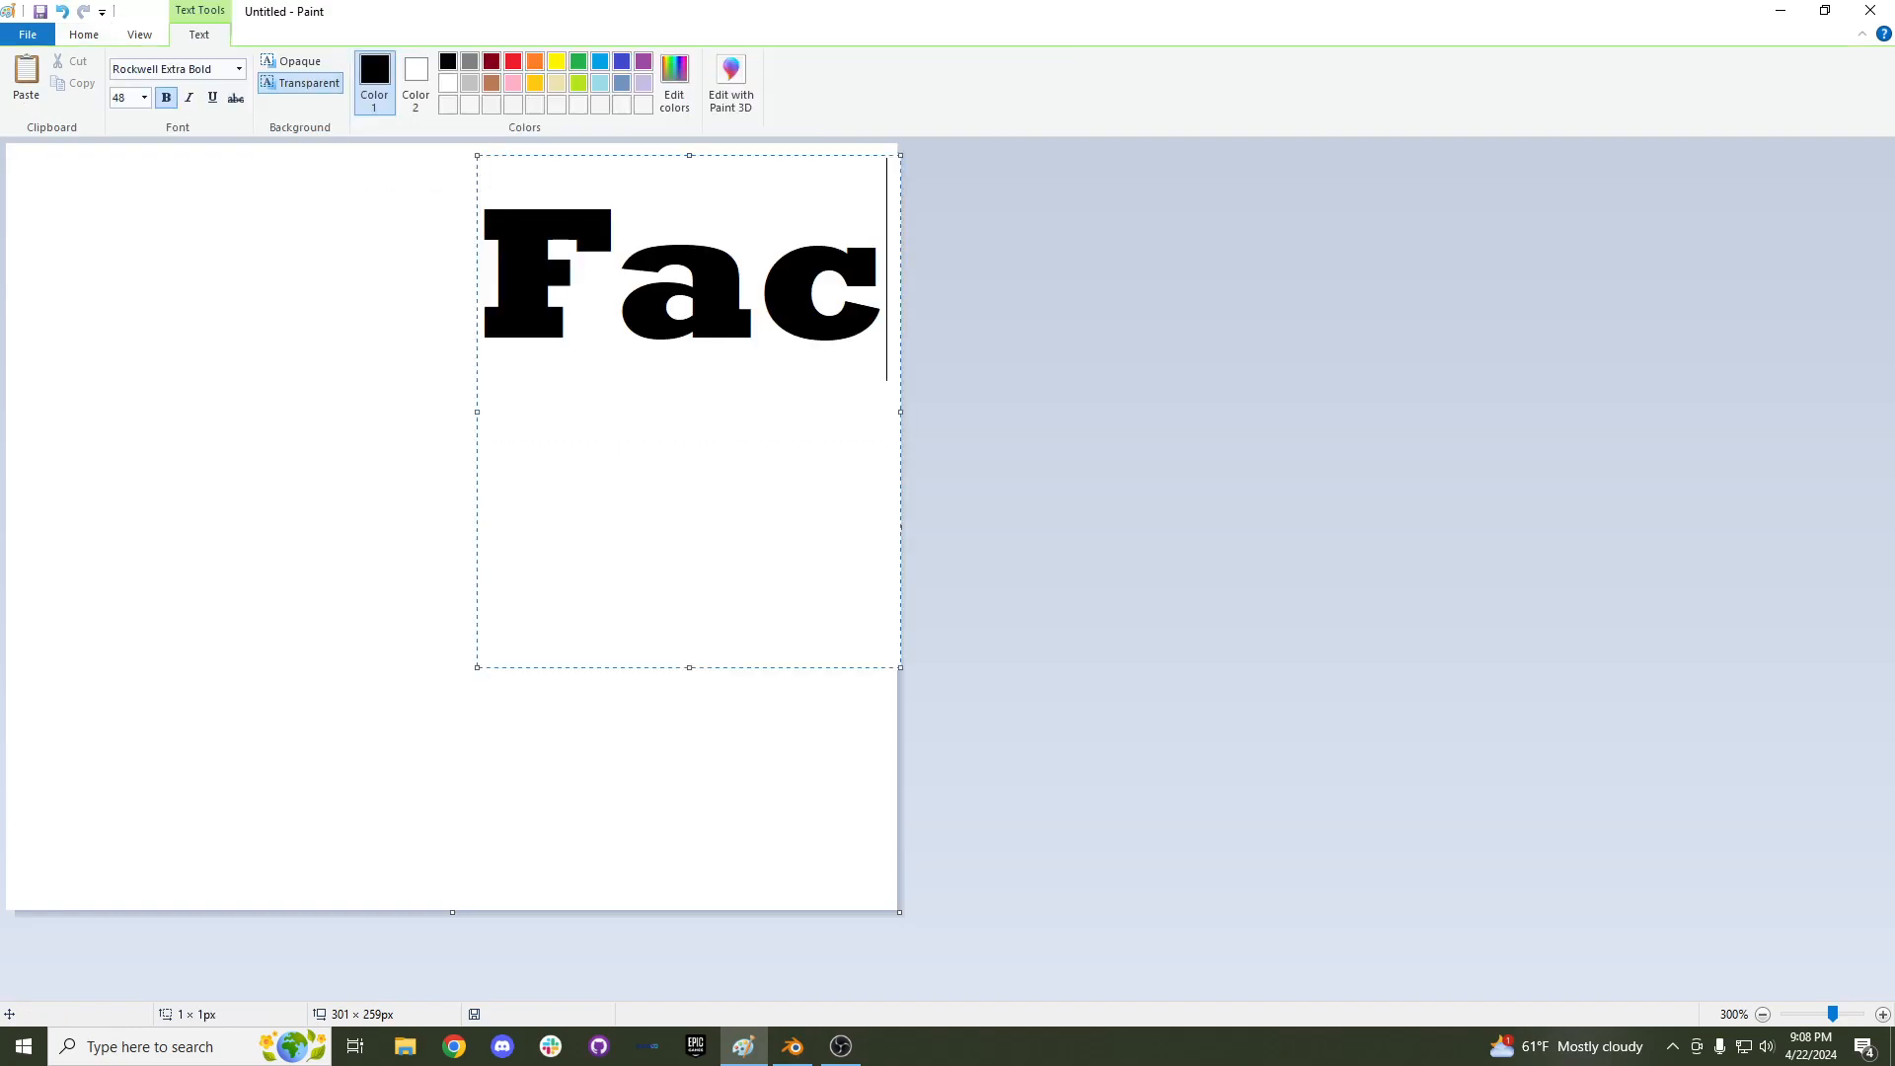
Set the text's font size to 8 and complete the first line as "Face".
key(ctrl+a)
click(148, 104)
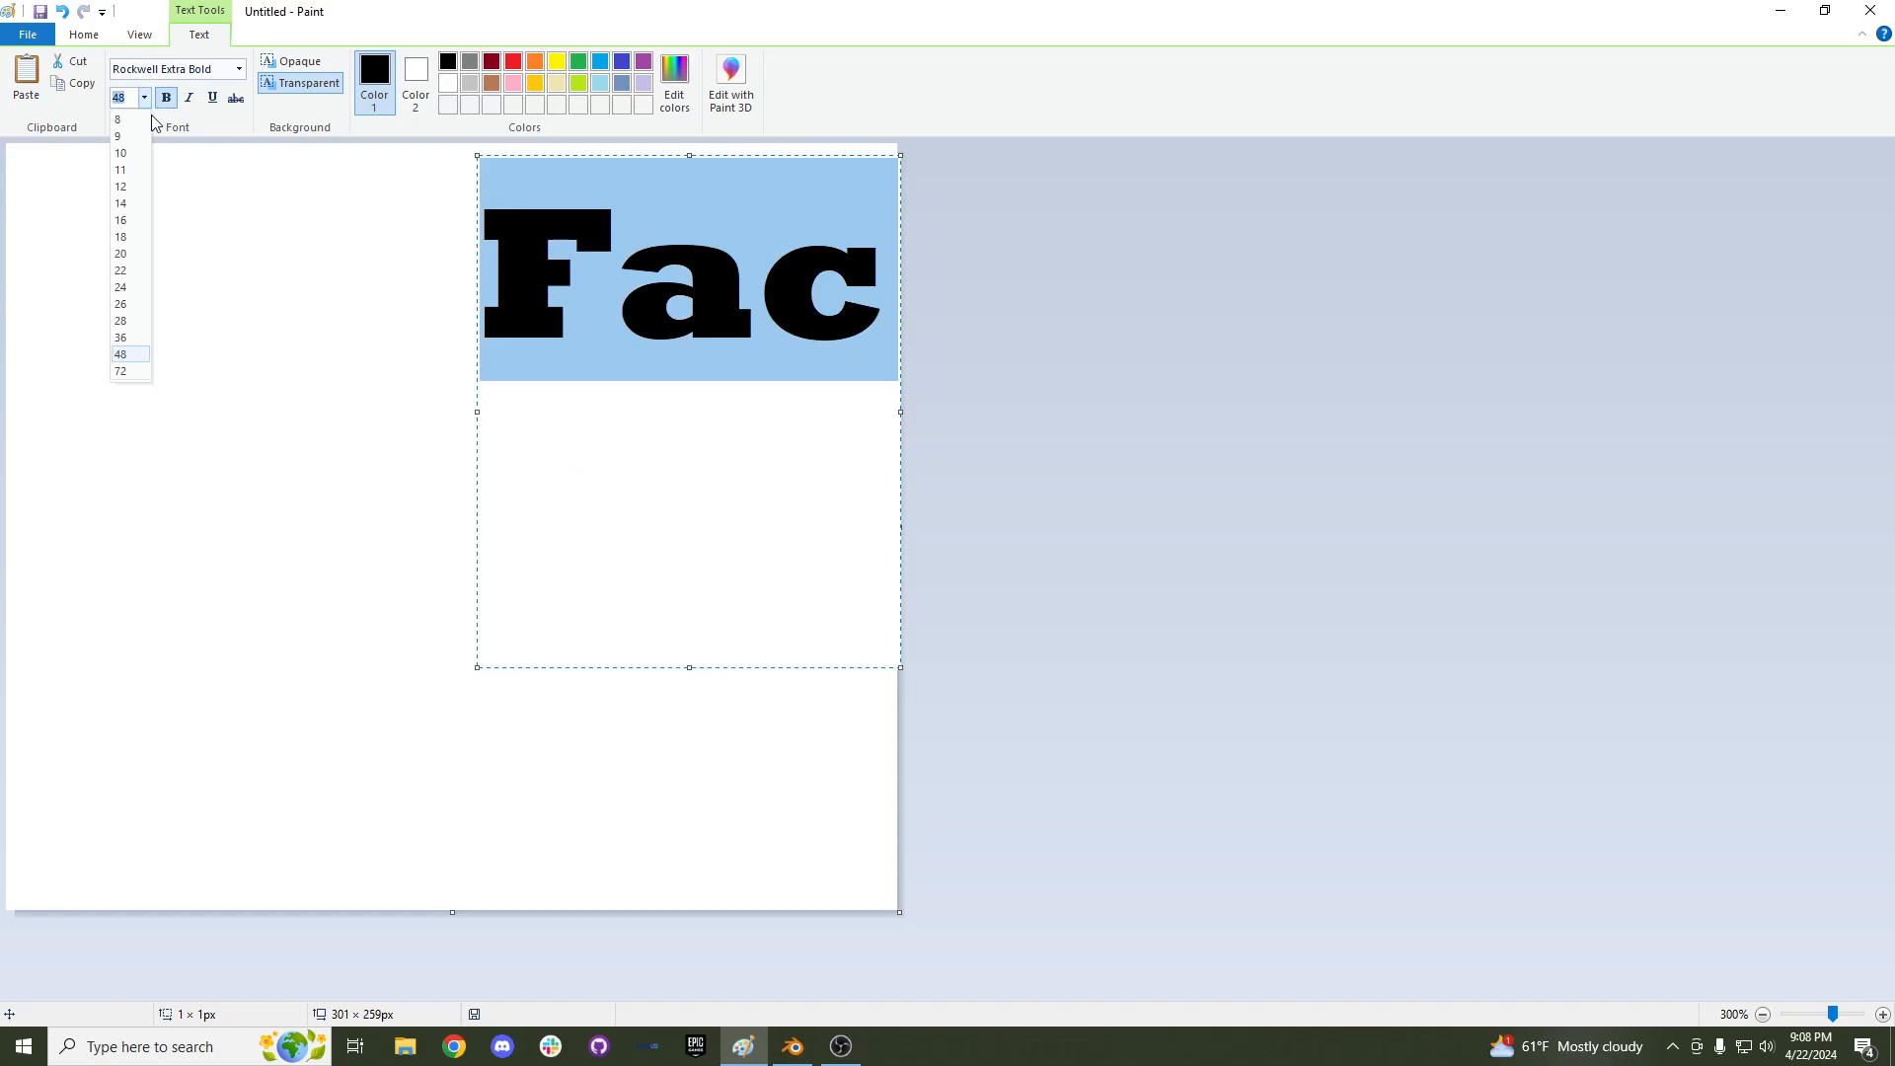
click(134, 116)
click(606, 172)
text(e)
key(Return)
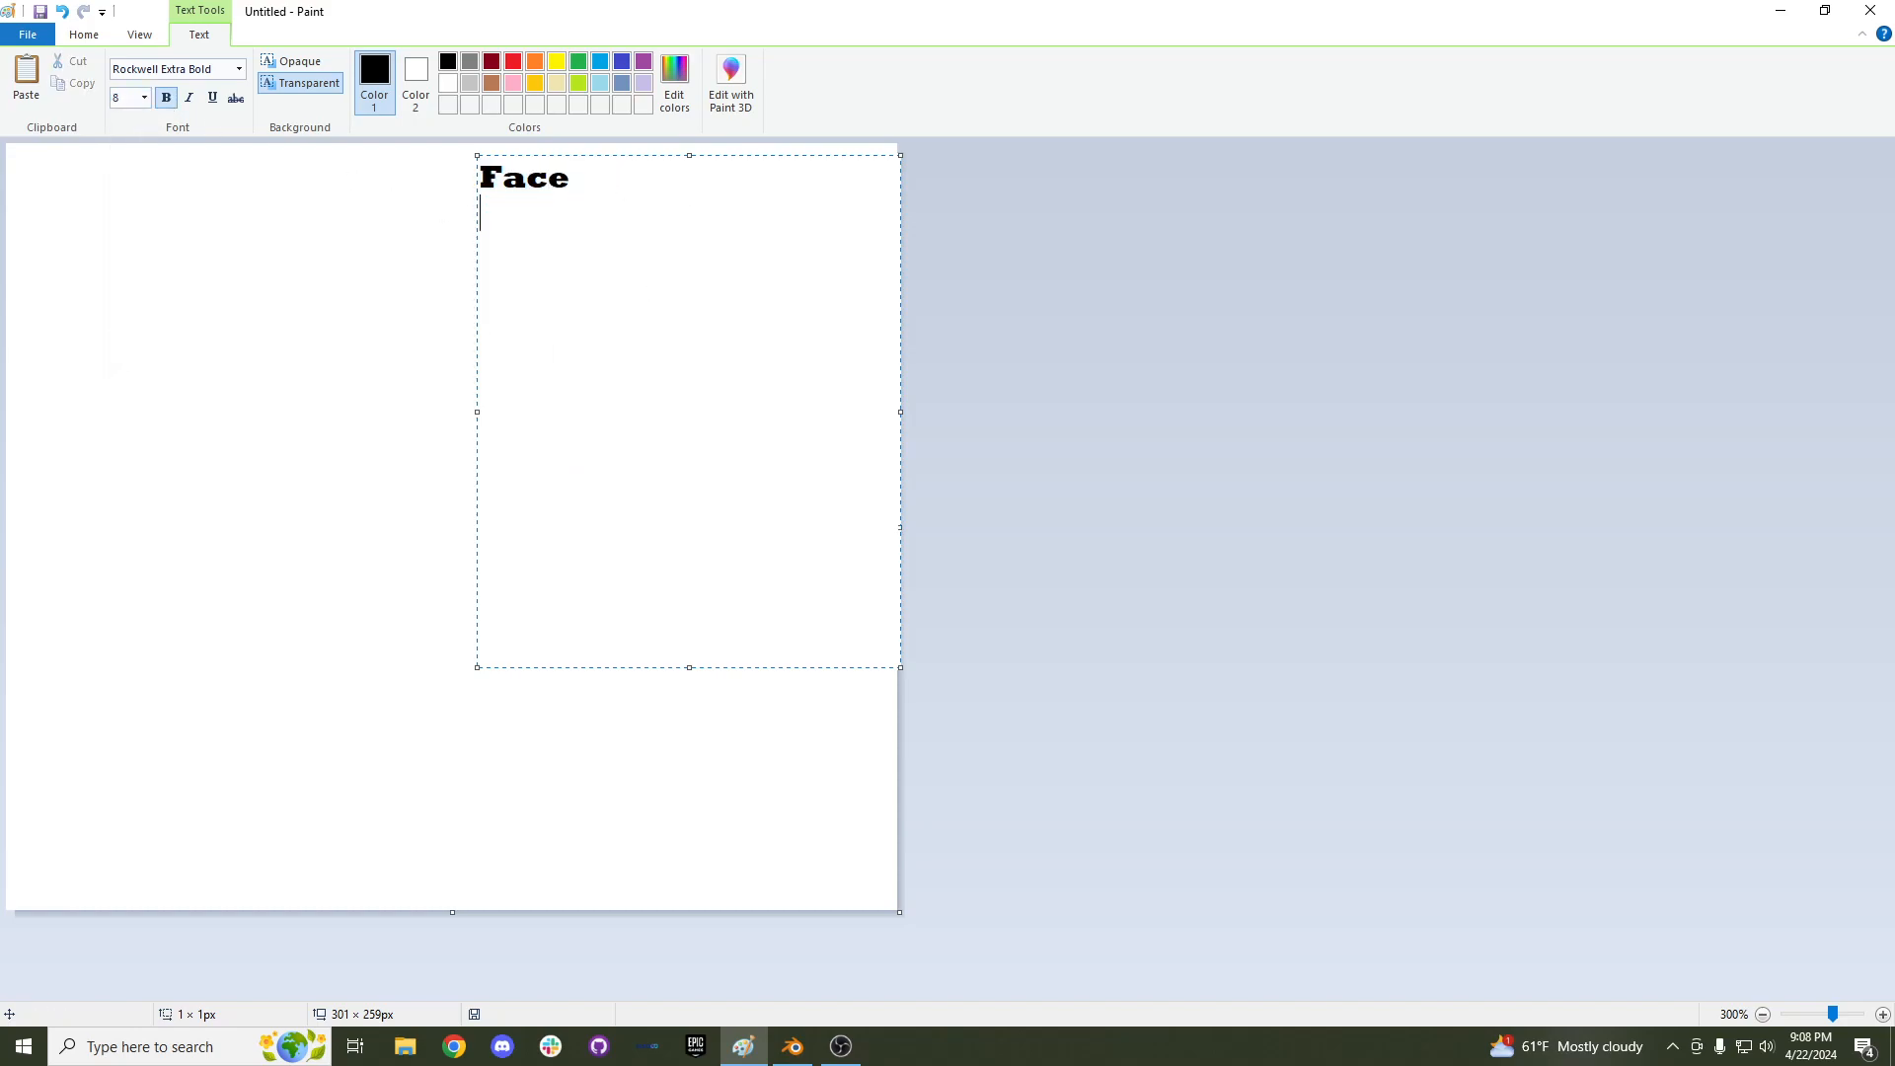
Add the lines "Shoes", "Pants" and "Suit", then place the list near the canvas's right edge.
text(ShoesBP)
key(BackSpace)
key(BackSpace)
text(Pants )
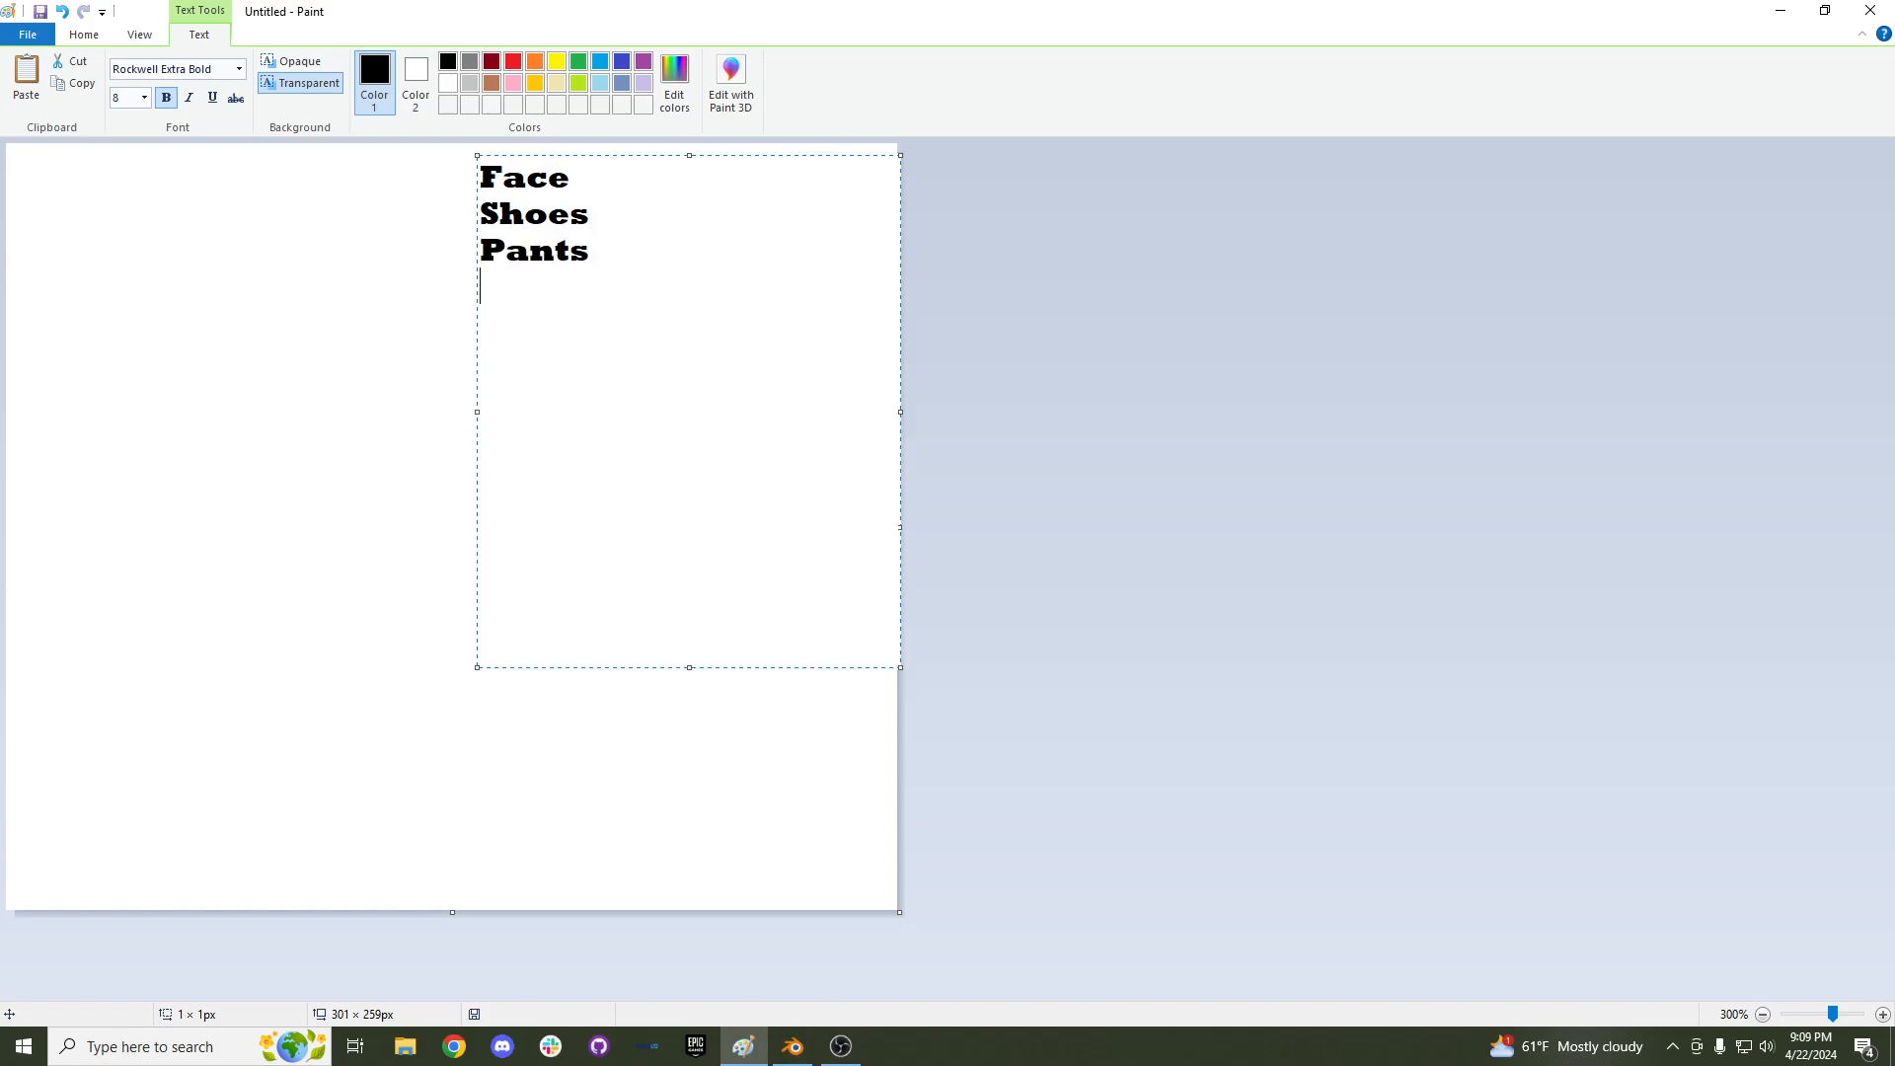
text(Suit)
drag(477, 154, 720, 350)
click(386, 258)
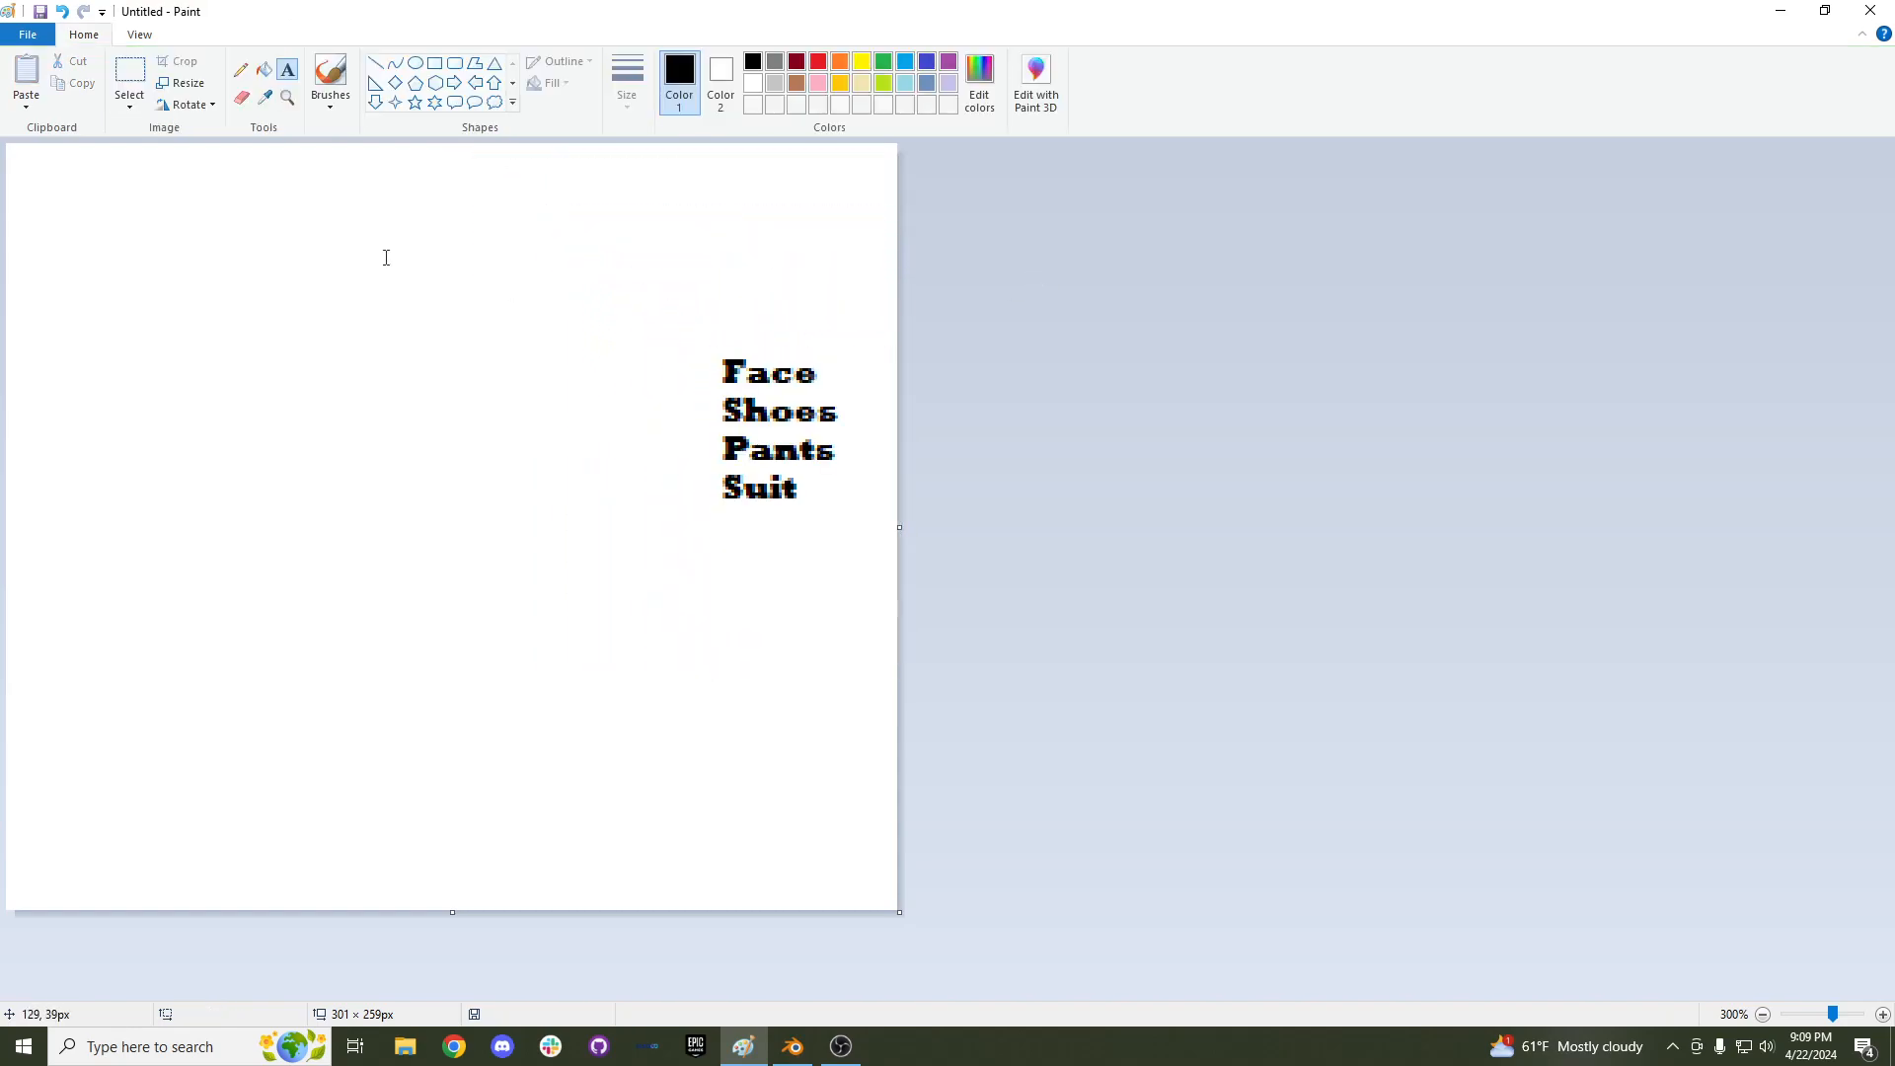
Switch back to Blender and examine the figure's head from an angle above in Object and Edit Mode.
click(795, 1048)
scroll(830, 525, up, 1)
middle_drag(694, 533, 890, 420)
scroll(791, 507, up, 2)
key(Tab)
scroll(794, 480, down, 2)
key(Tab)
scroll(783, 465, up, 1)
scroll(833, 469, up, 3)
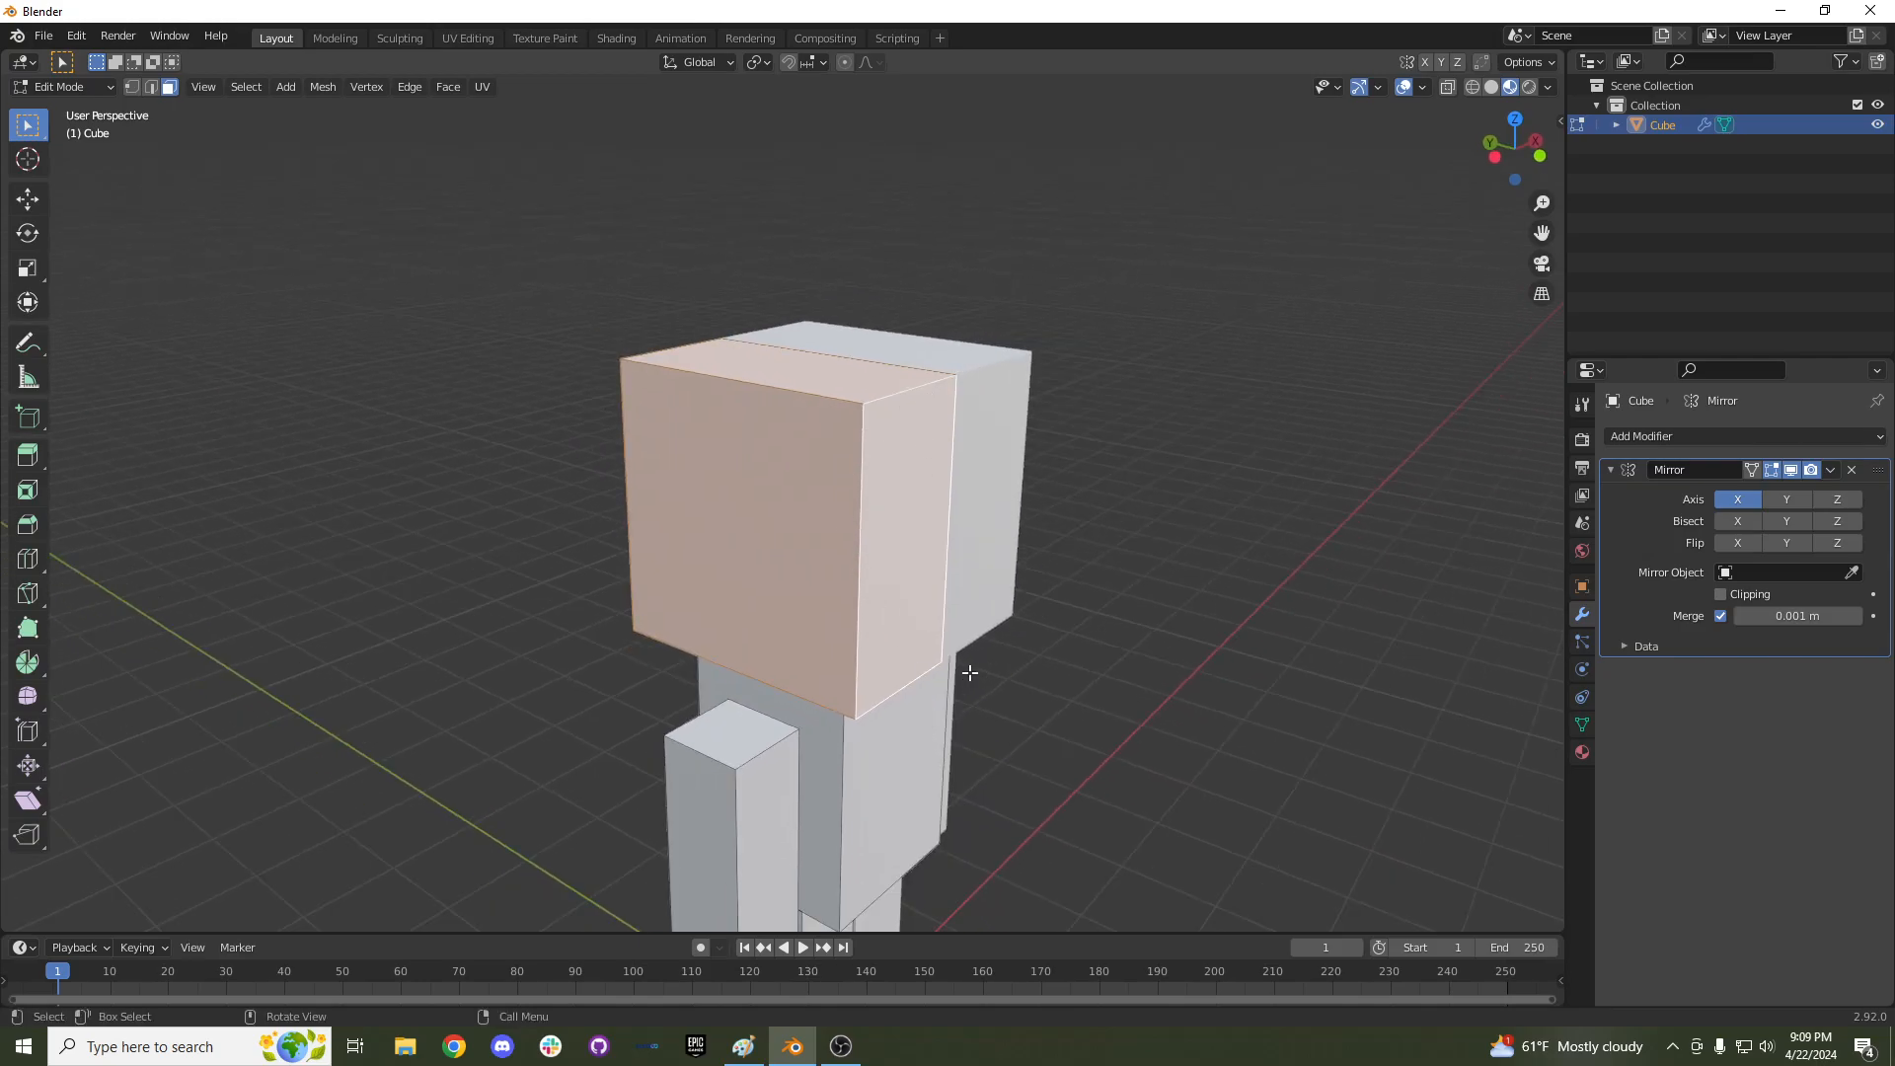
Switch to Paint and draw a large gold-filled square in the upper-left corner of the canvas for the face.
middle_drag(922, 533, 858, 449)
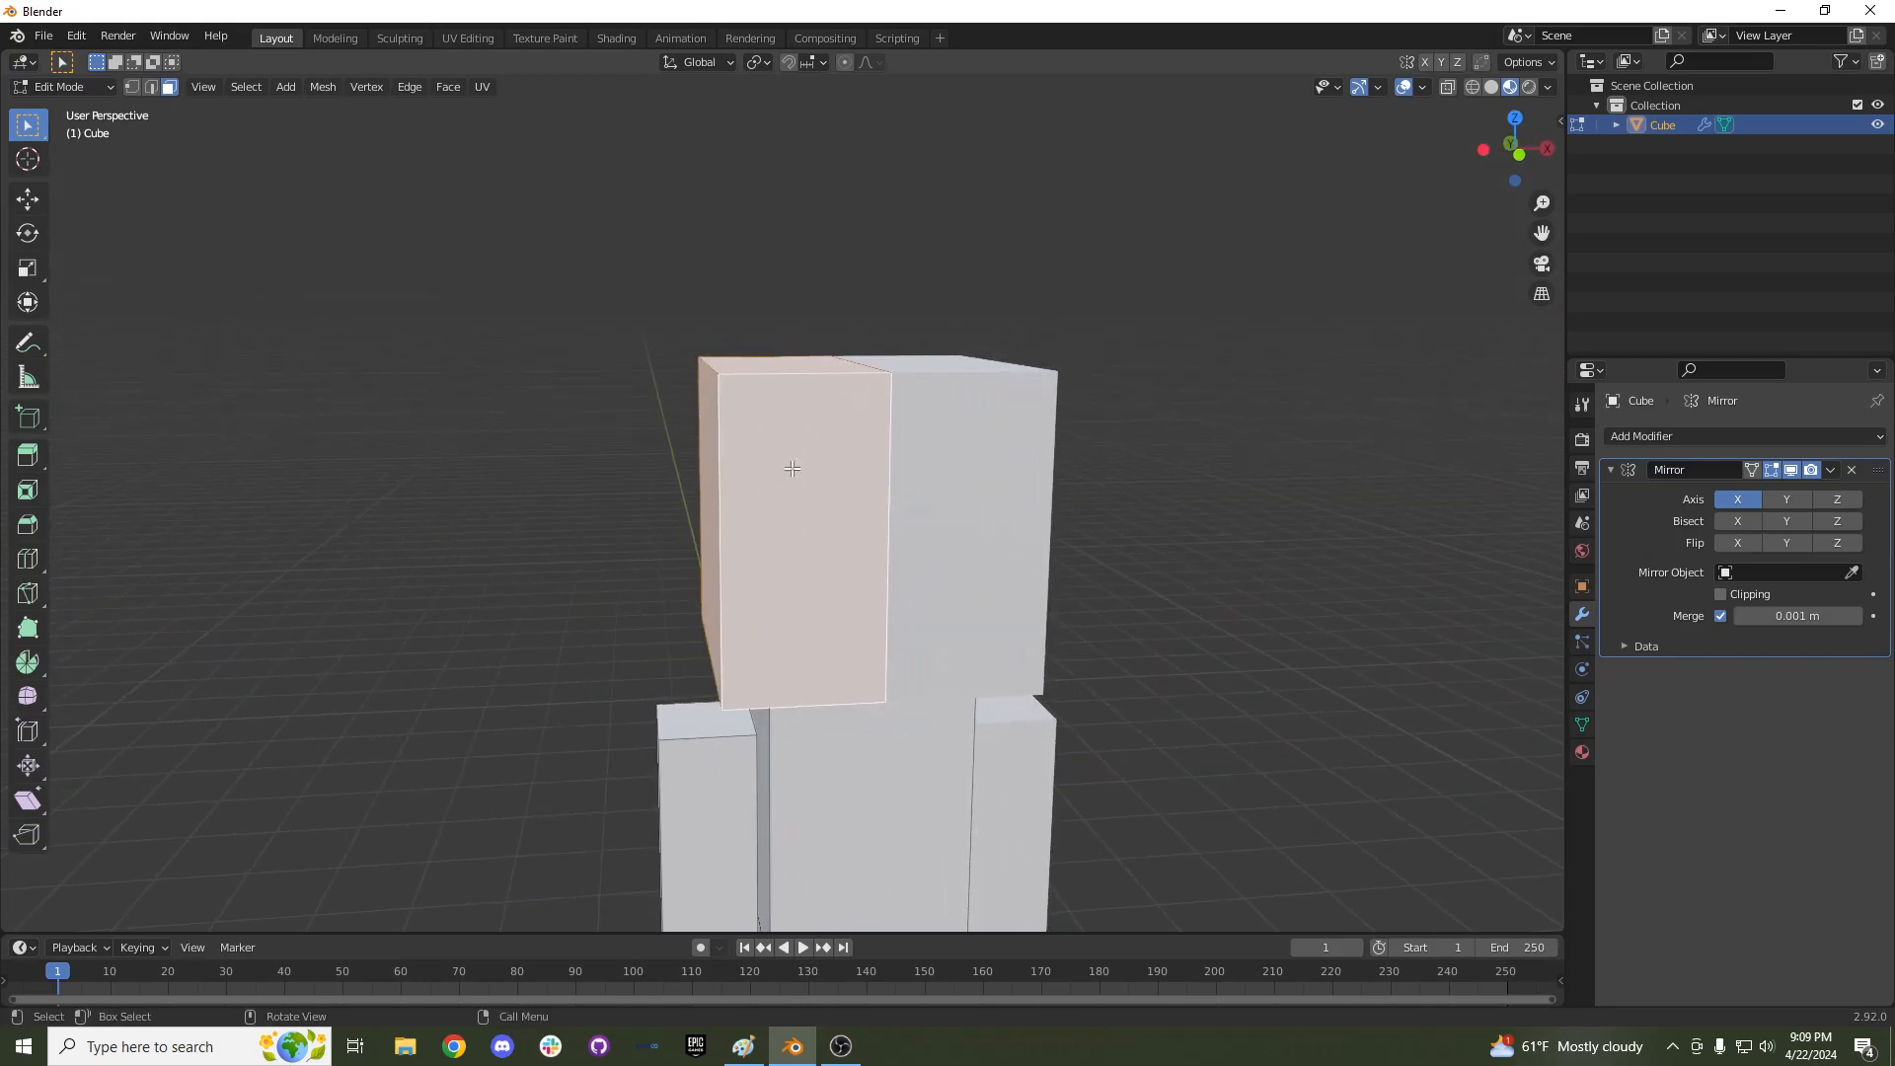
click(842, 1047)
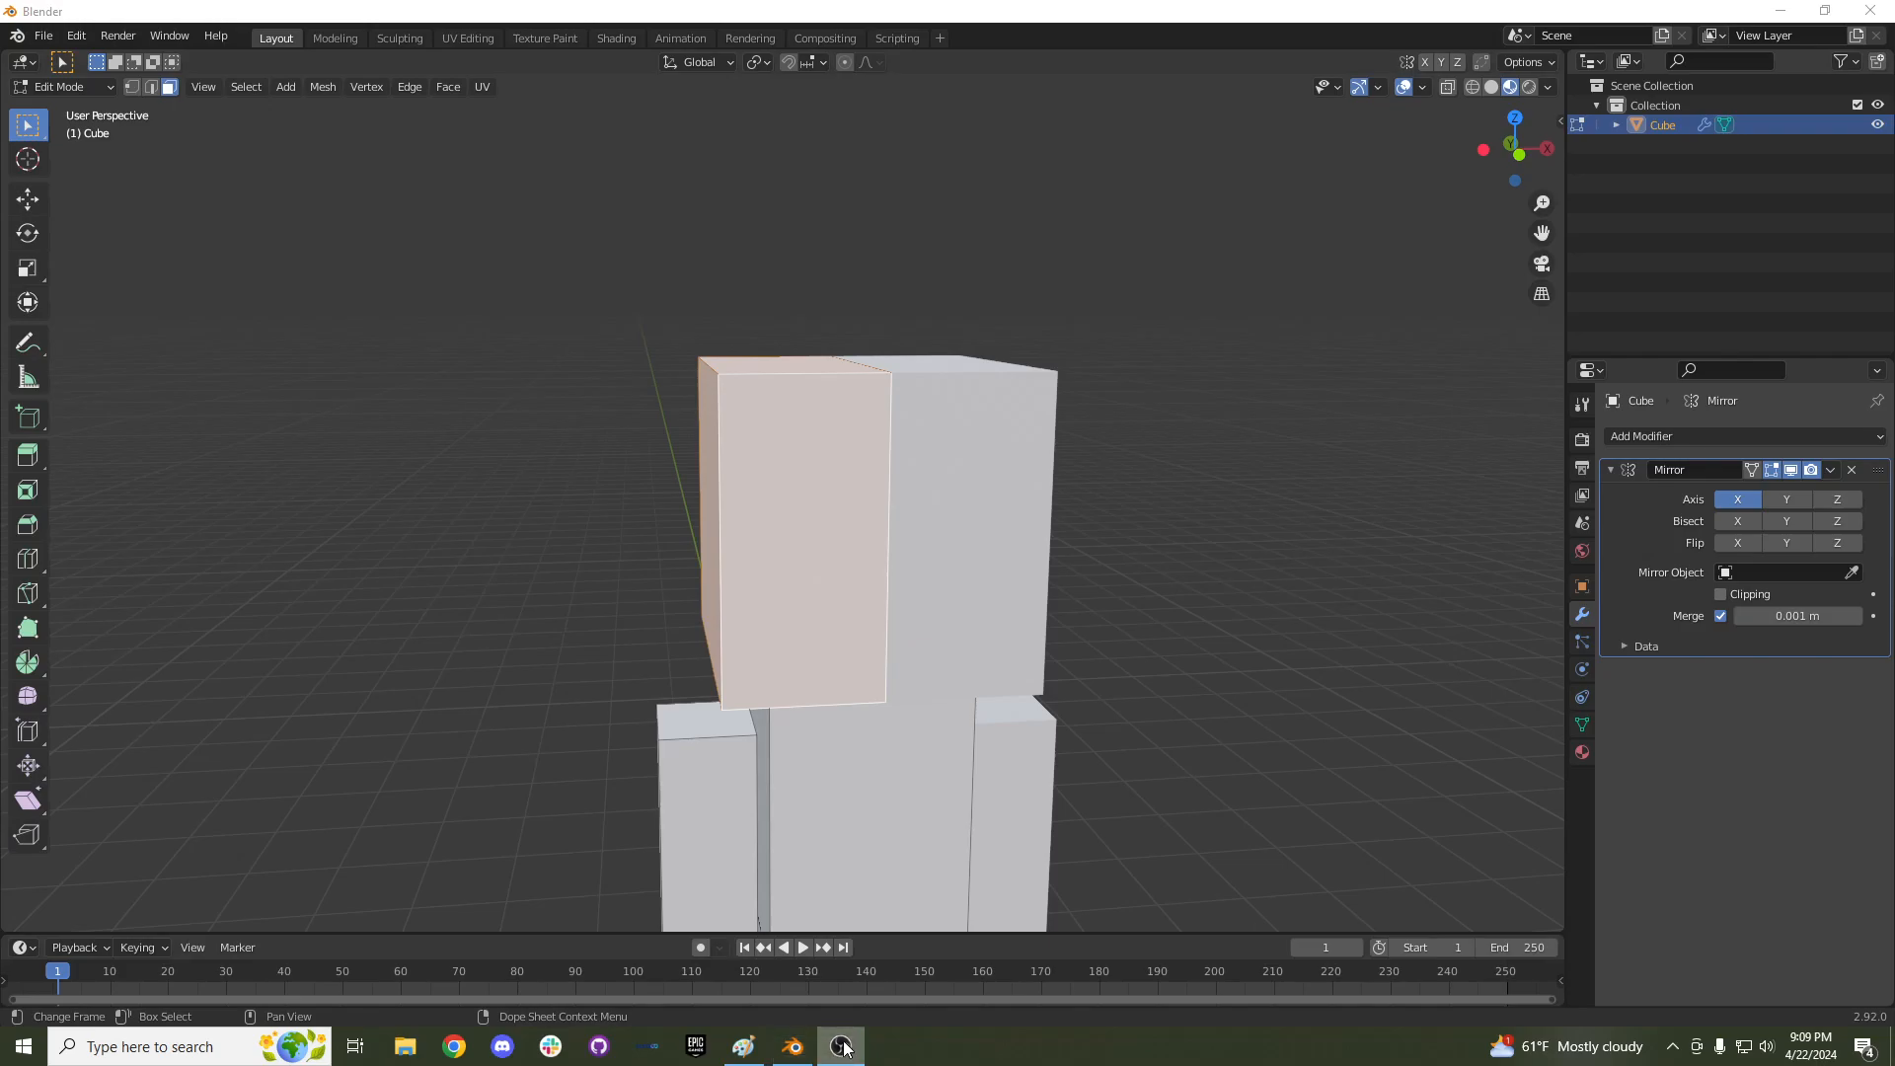
click(743, 1046)
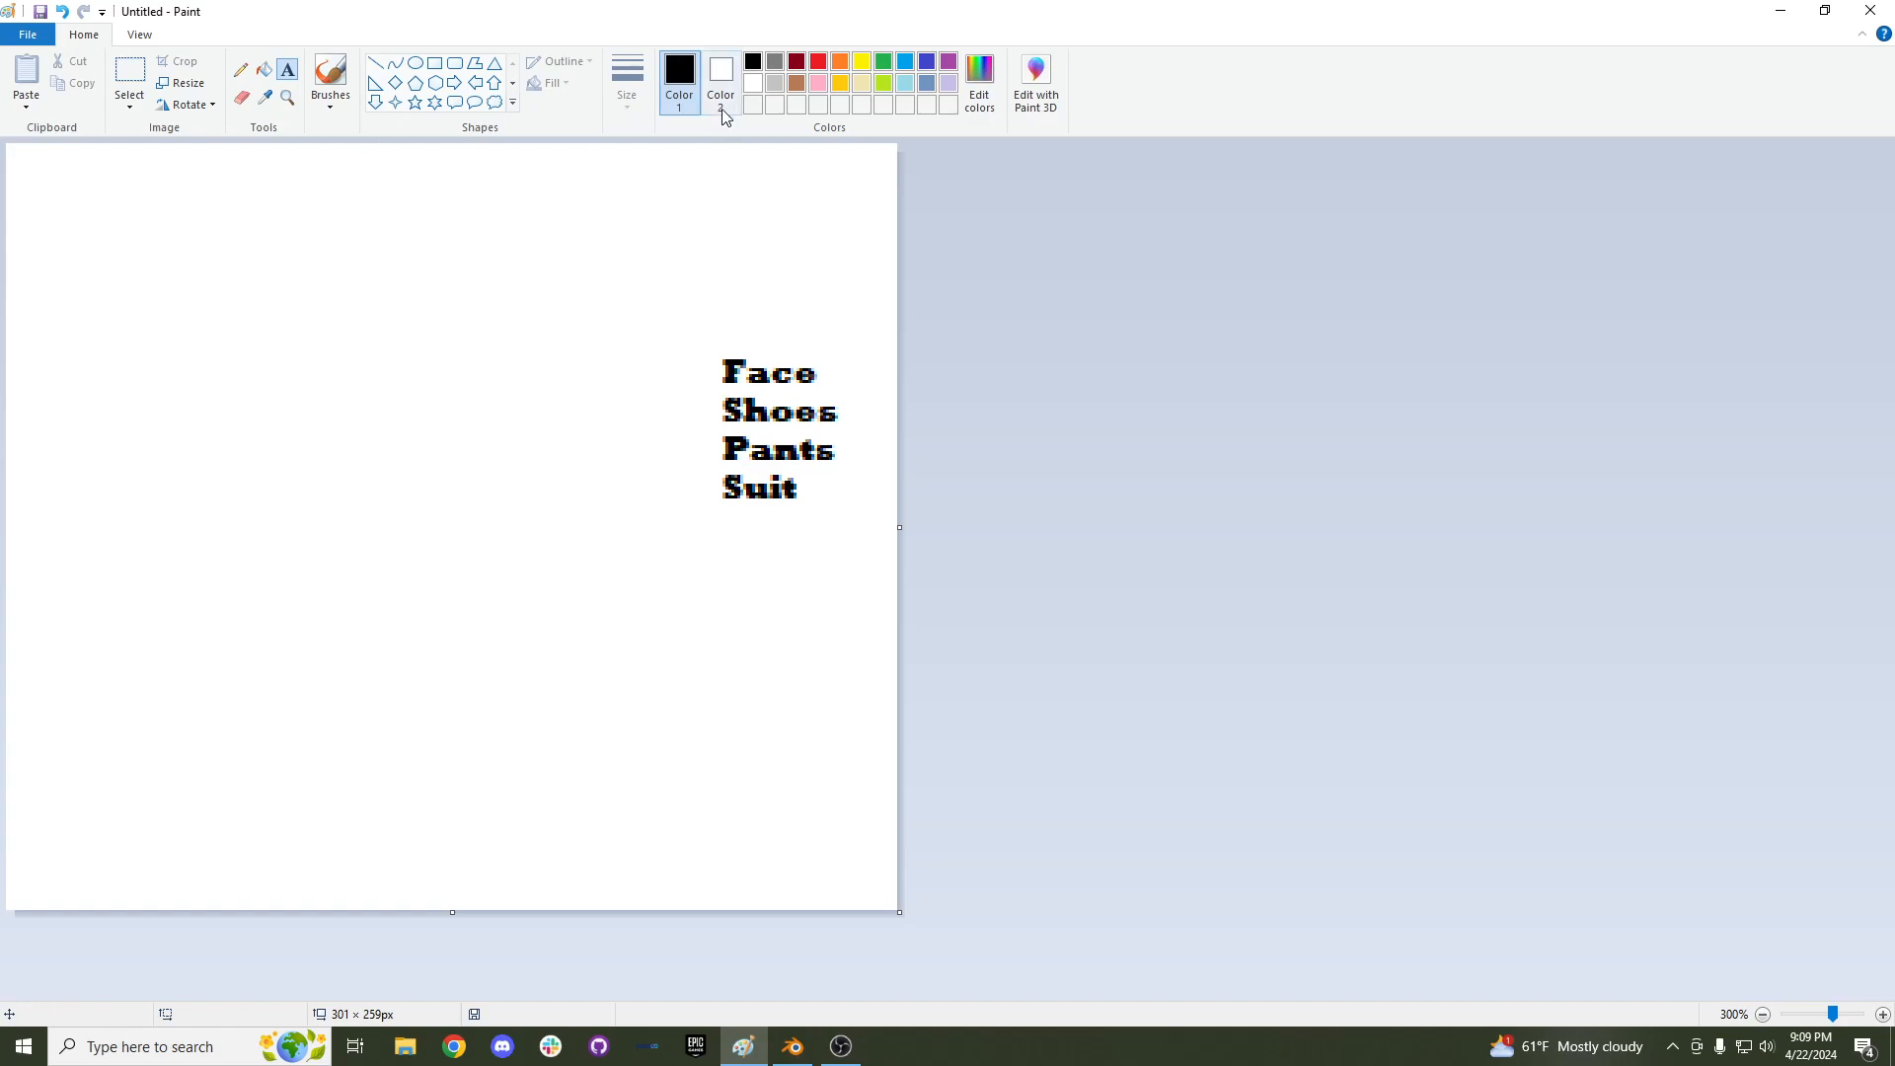
click(841, 85)
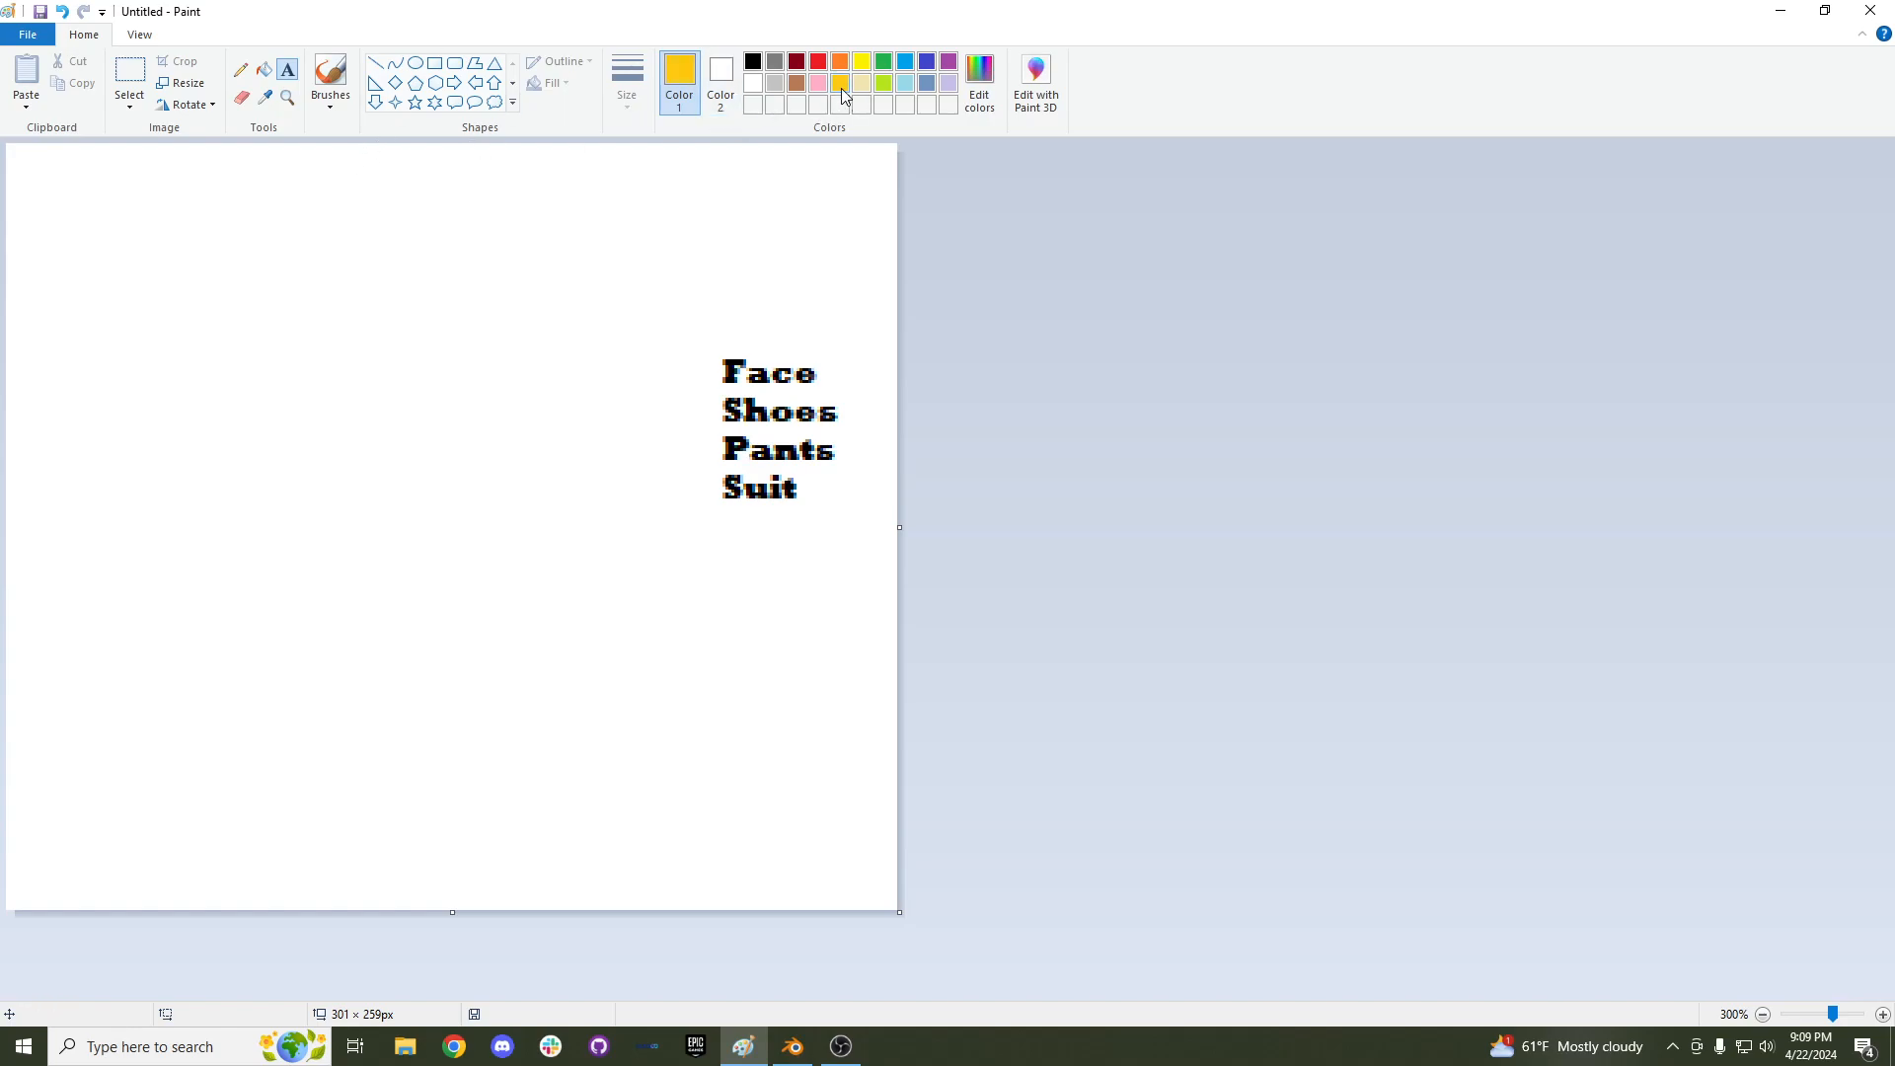
click(435, 63)
drag(20, 165, 335, 502)
click(383, 290)
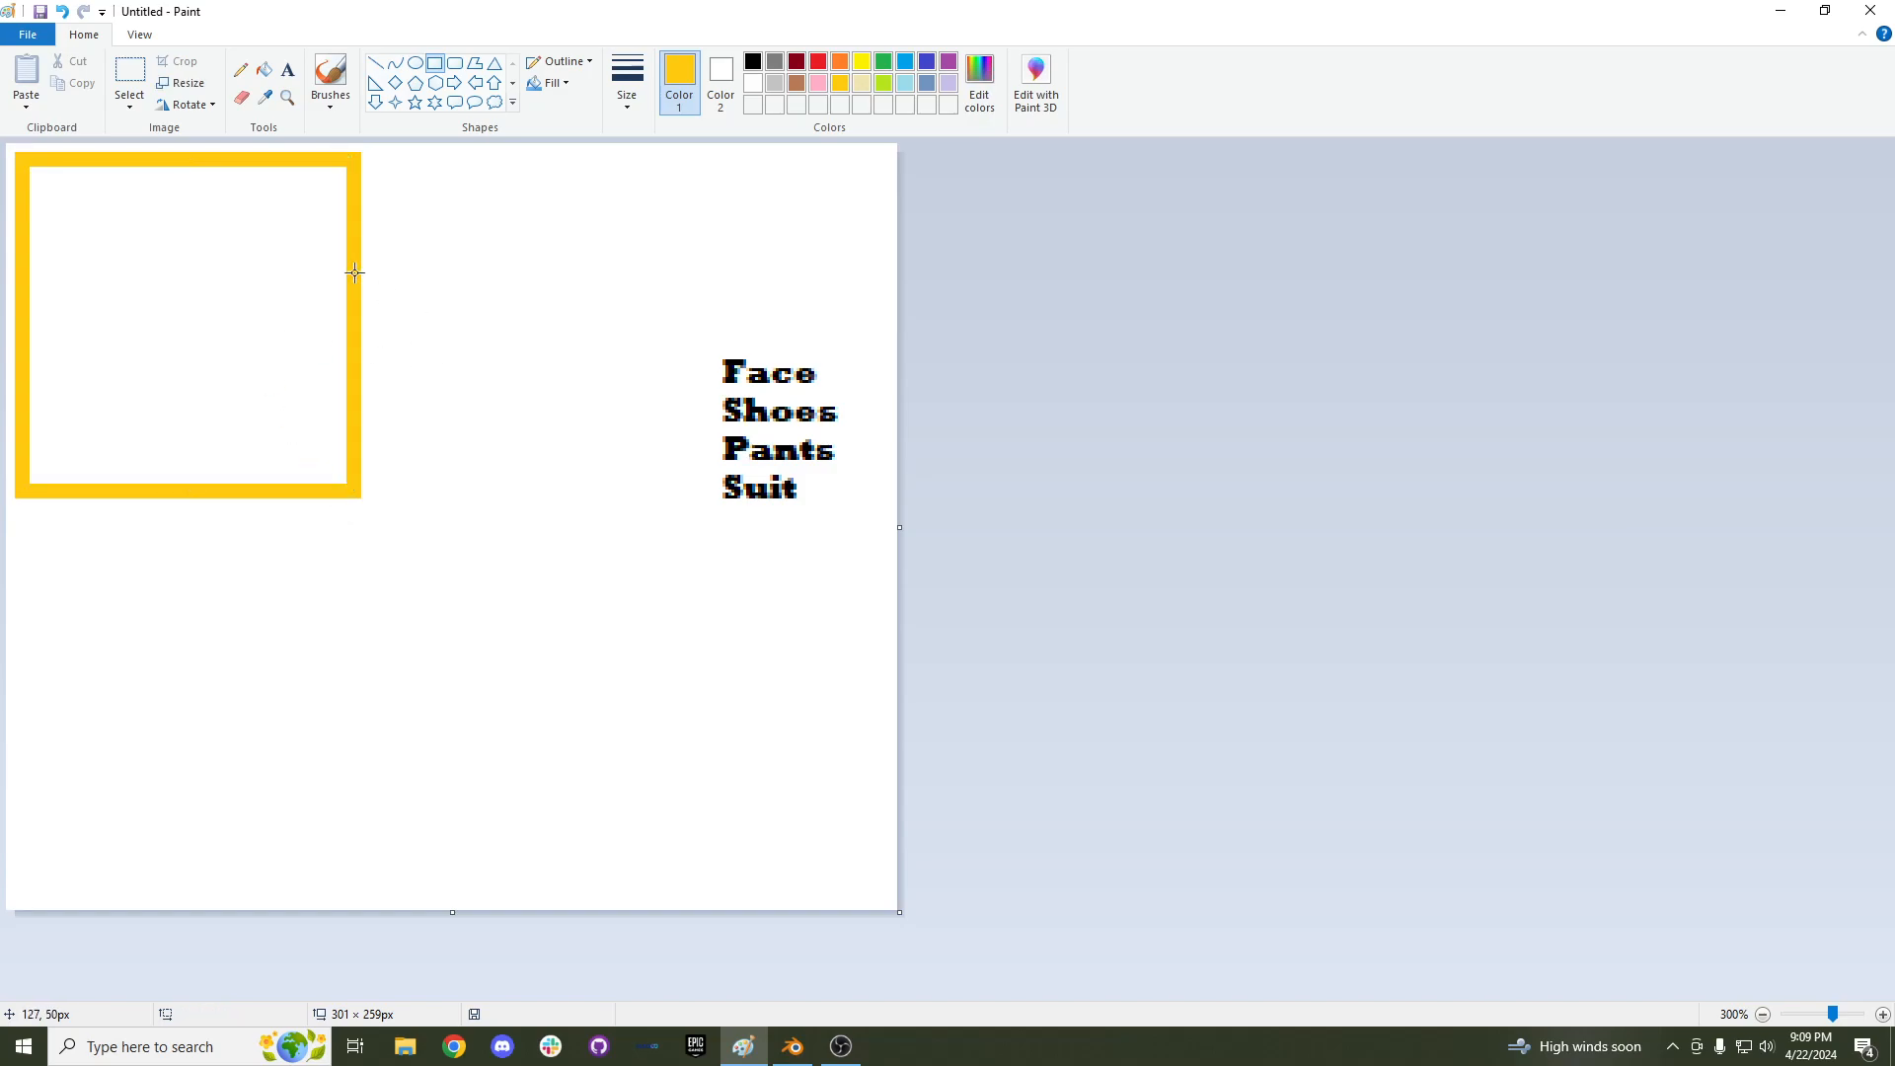
click(263, 74)
click(265, 264)
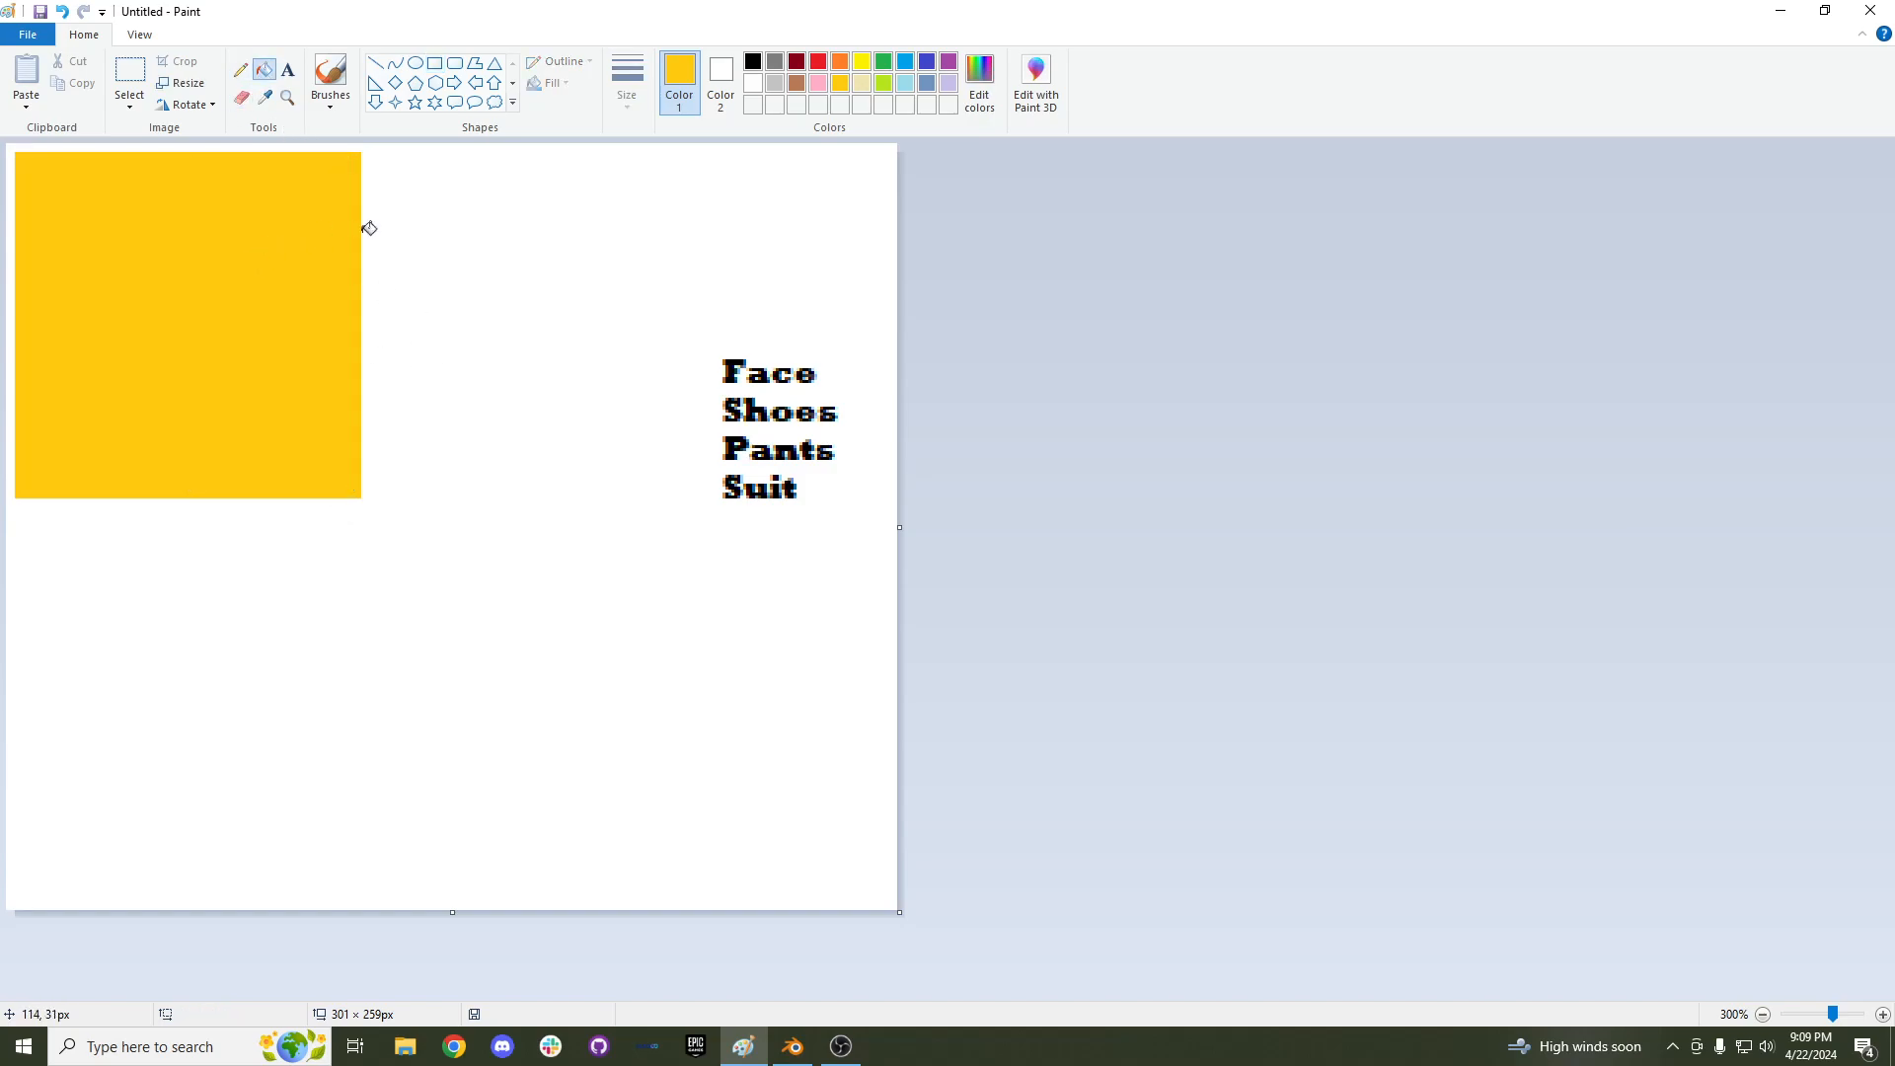
Draw a black square outline about 24 × 24 px in the upper right part of the gold face as an eye.
click(753, 61)
click(436, 63)
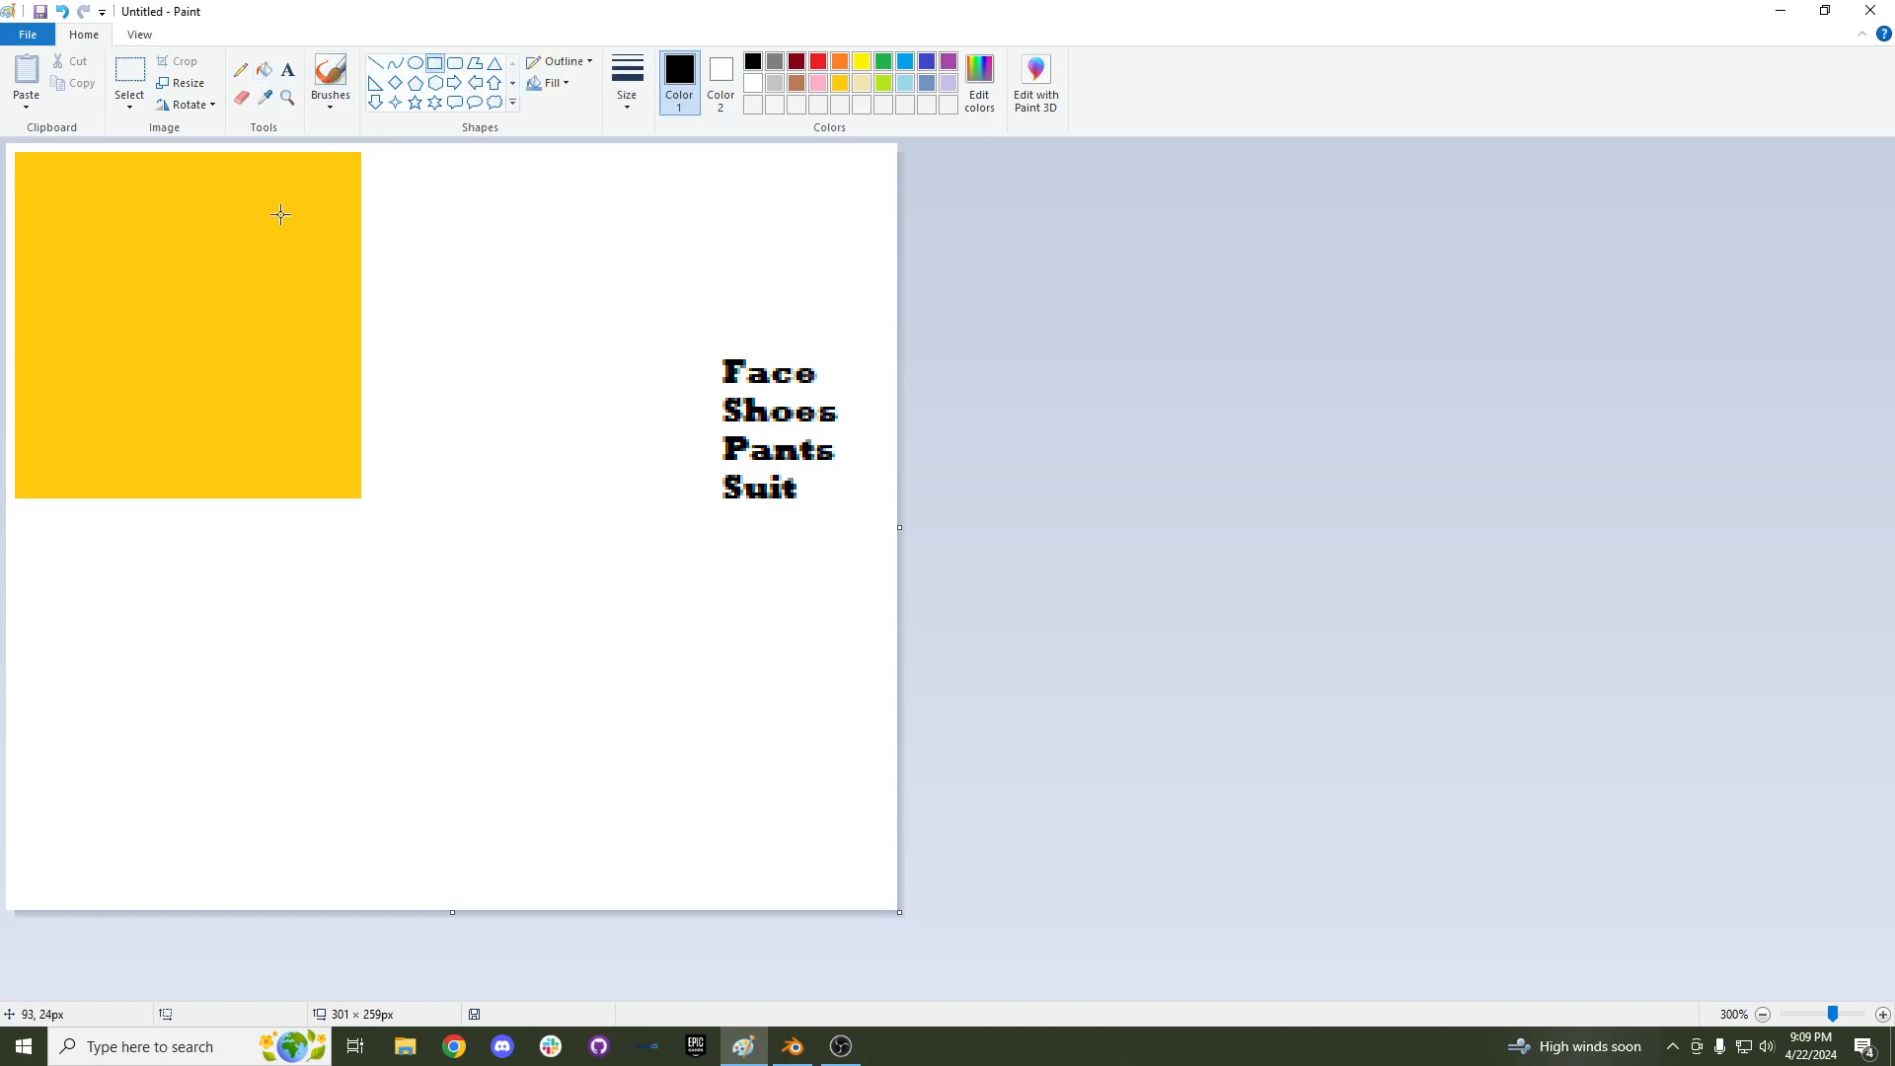
drag(243, 222, 319, 296)
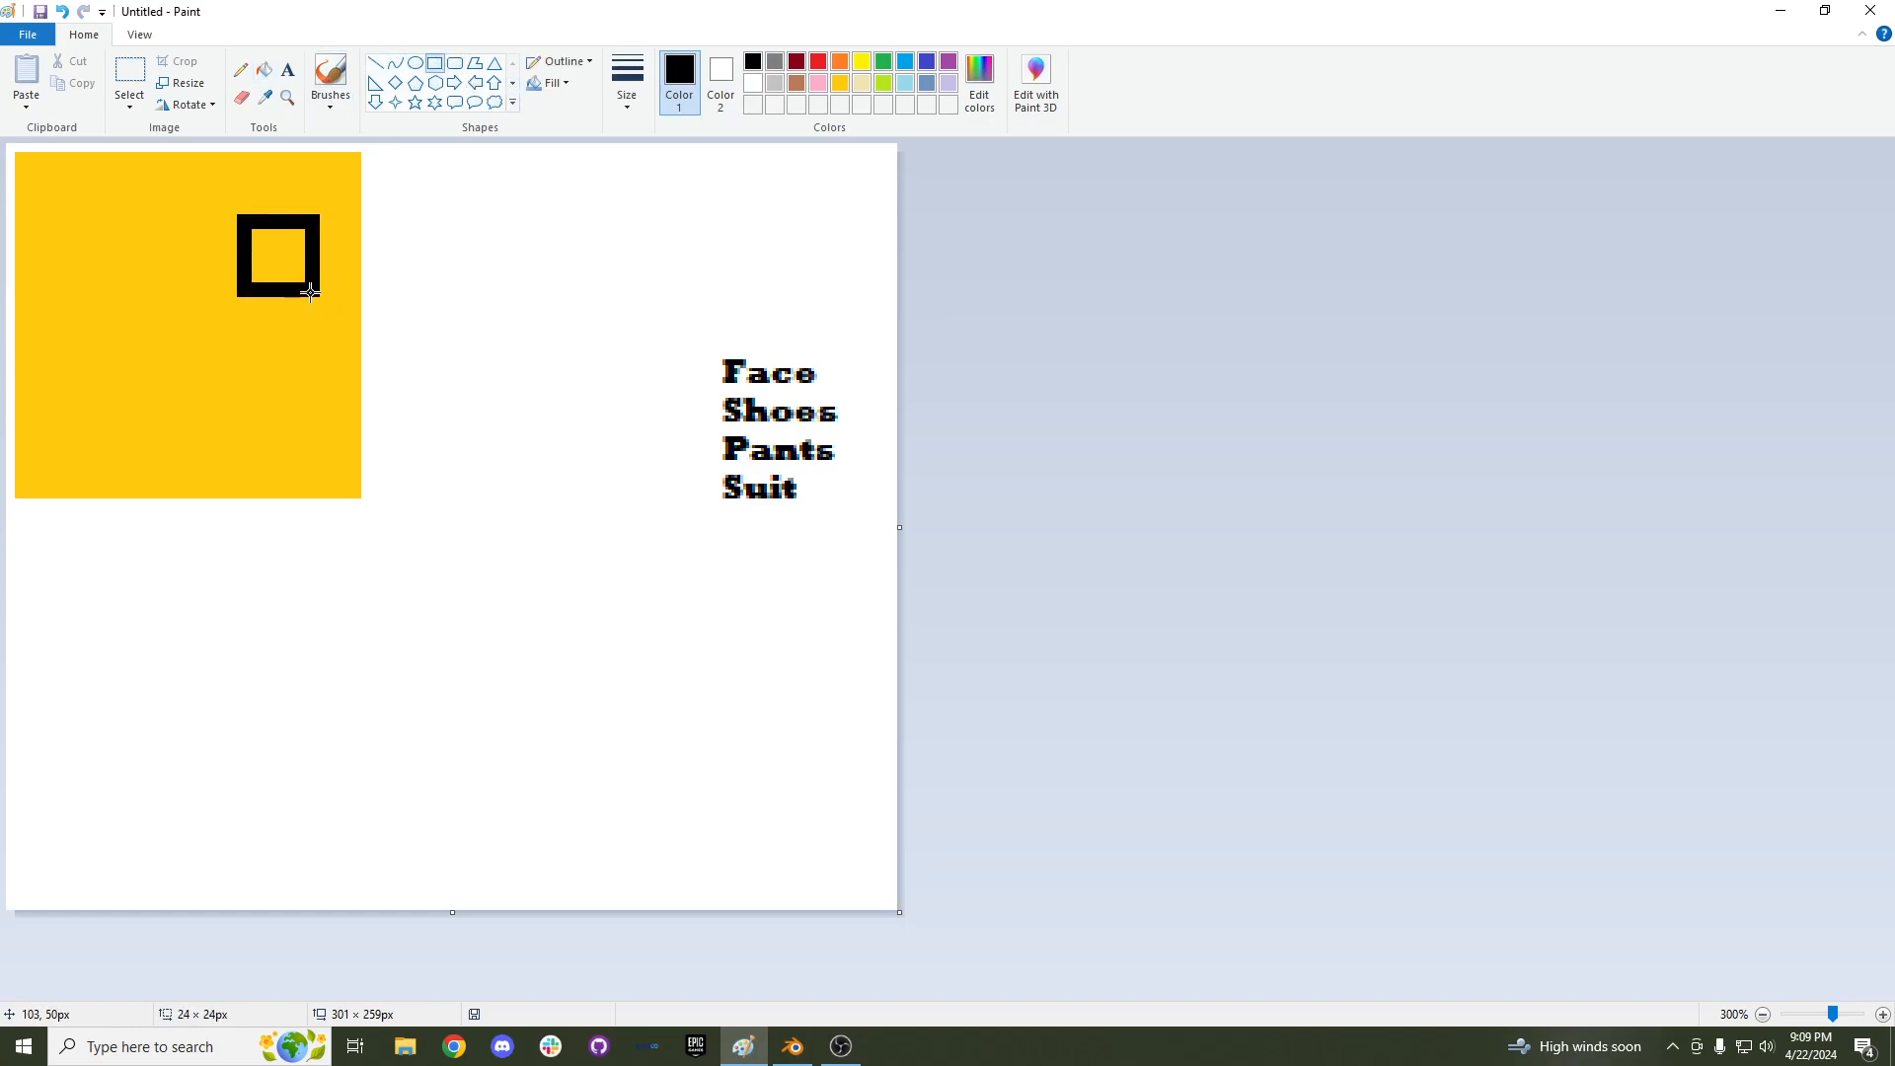
click(444, 312)
Draw a black curved half-smile on the lower right of the face and fill the eye square black.
click(396, 63)
drag(367, 431, 165, 320)
drag(280, 389, 221, 430)
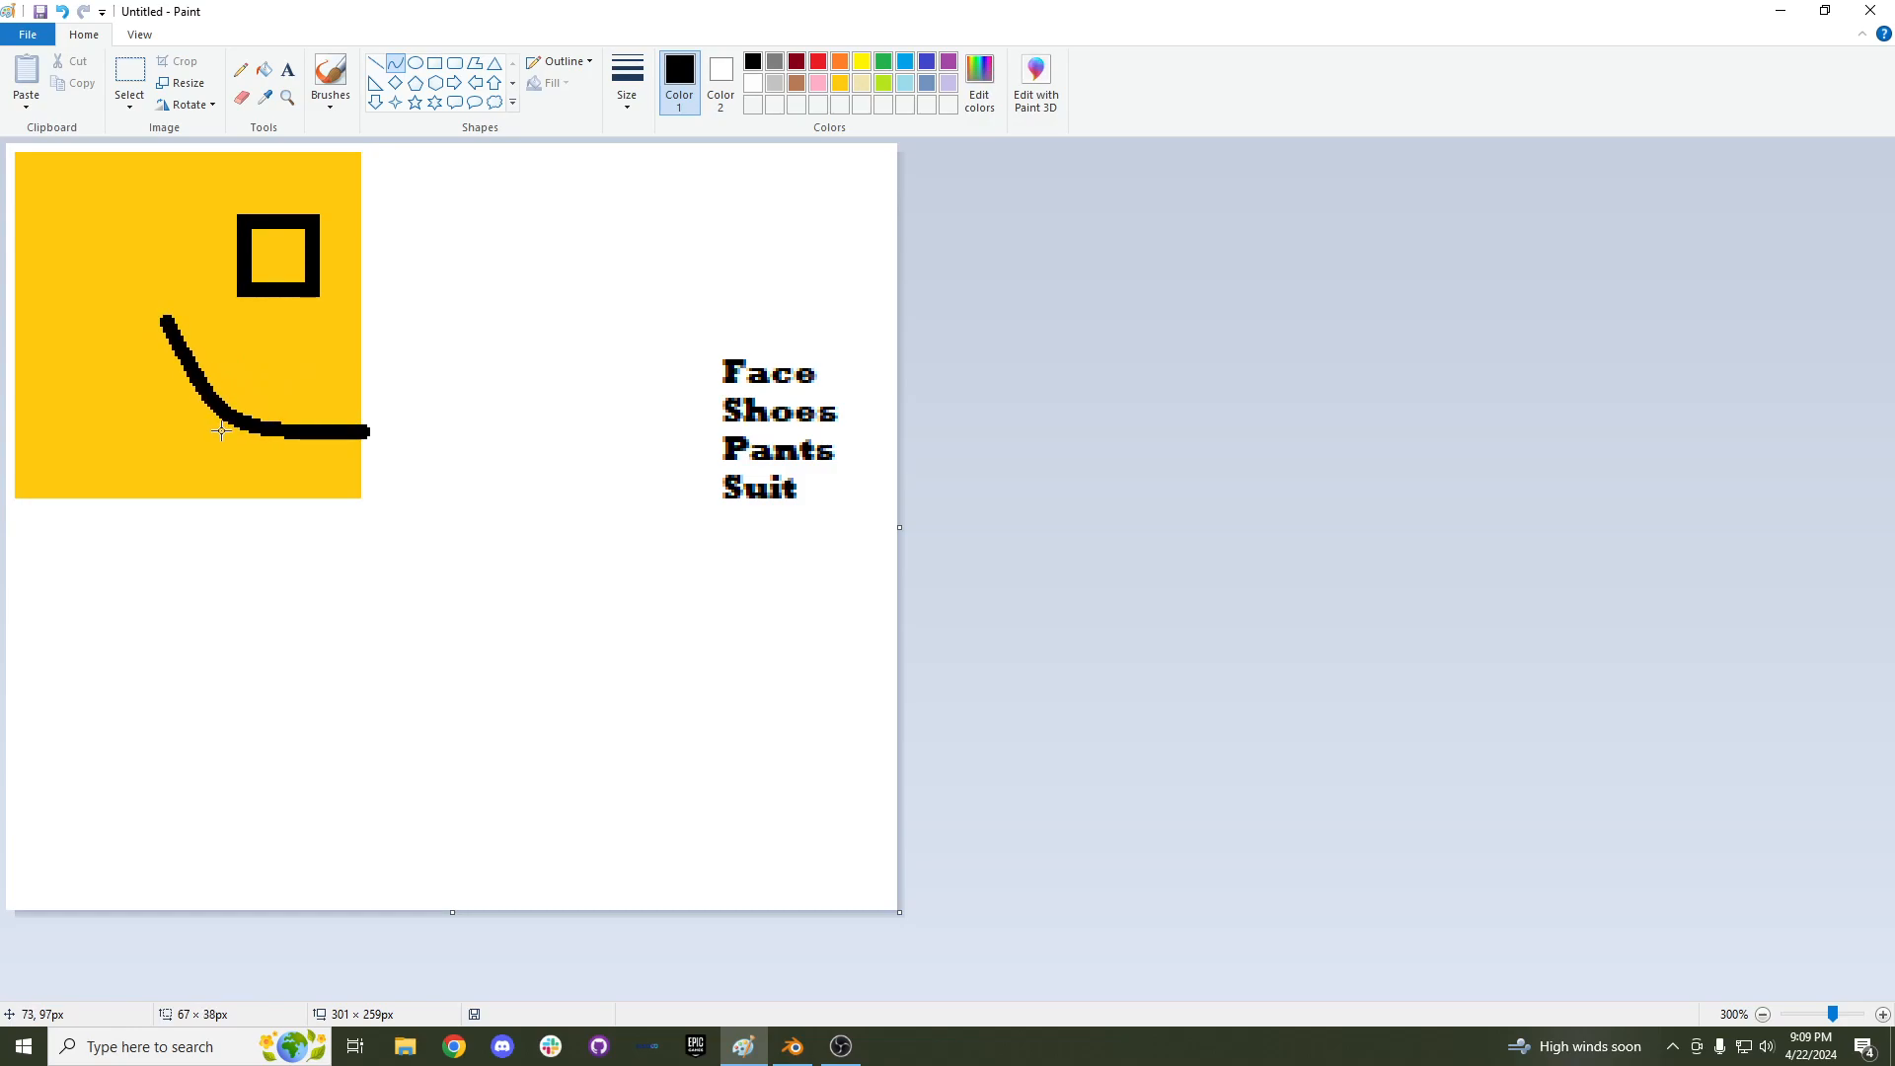
click(243, 419)
click(300, 237)
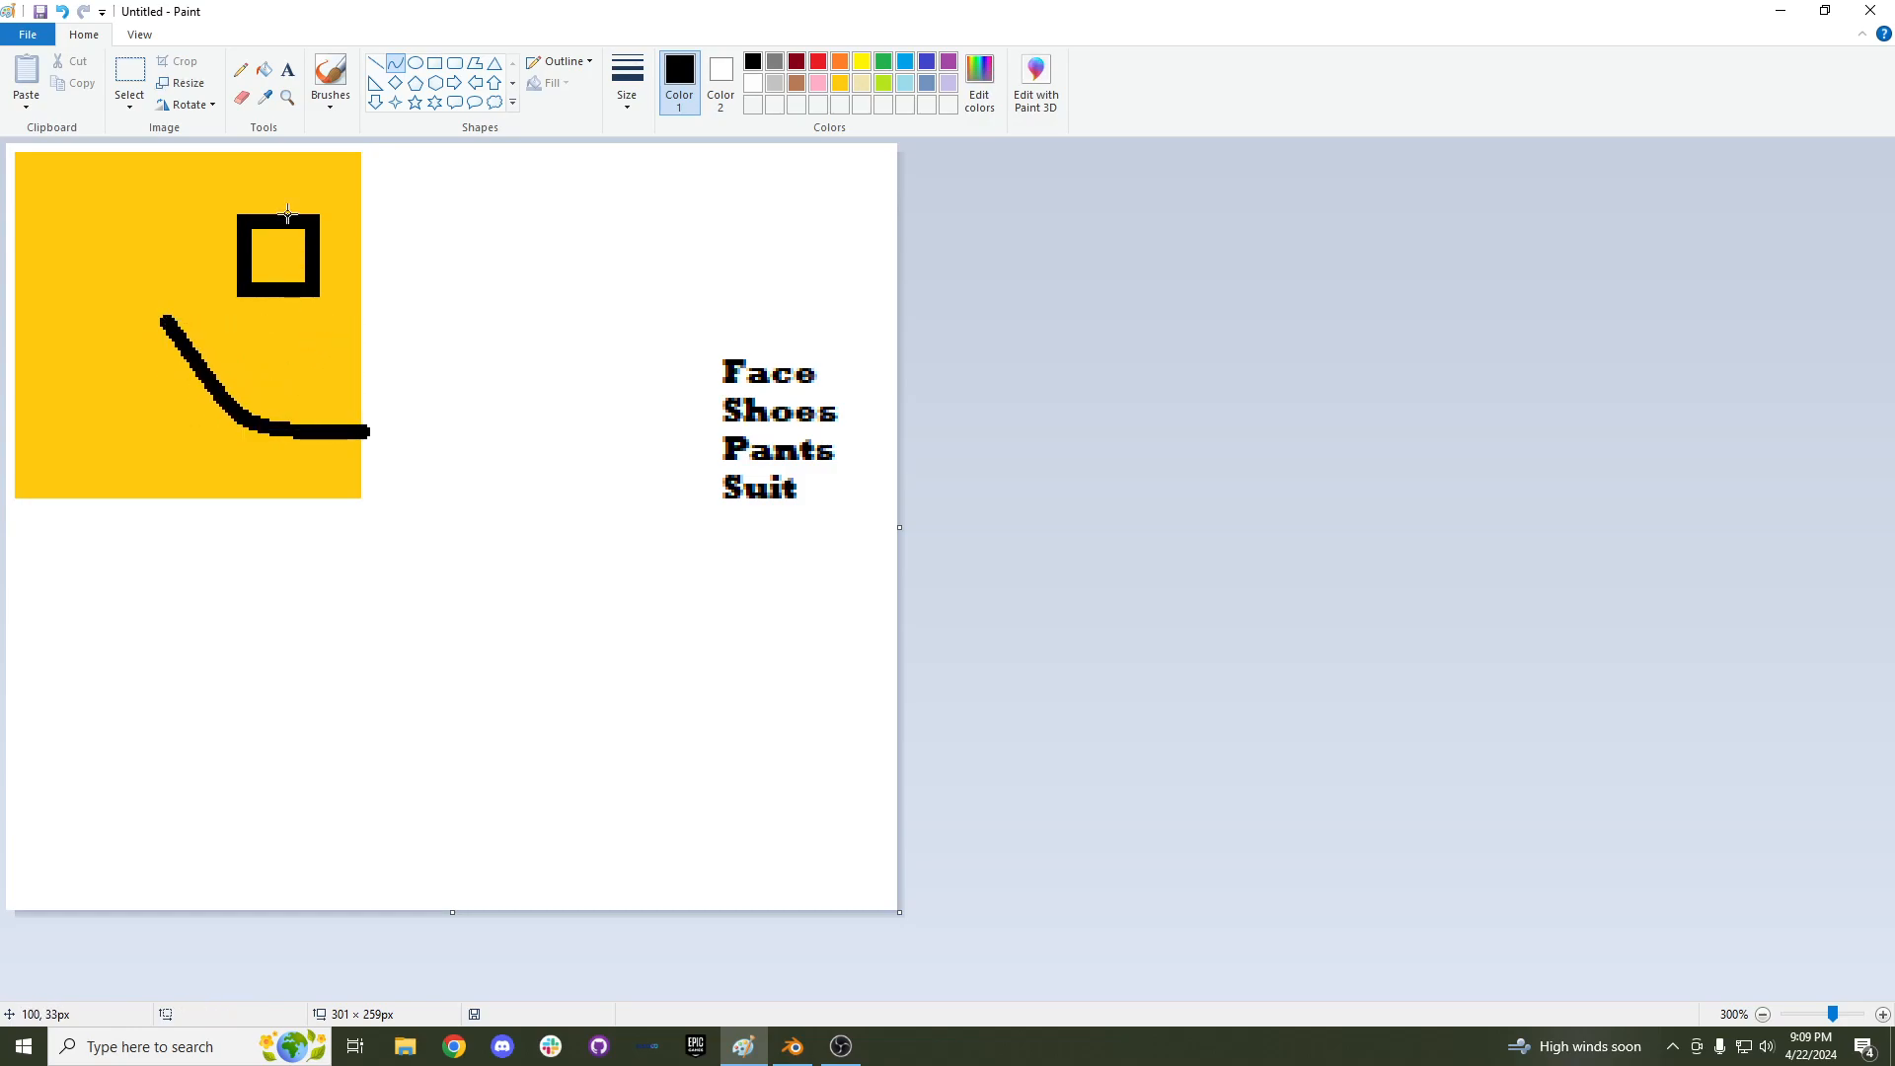
click(263, 69)
click(271, 238)
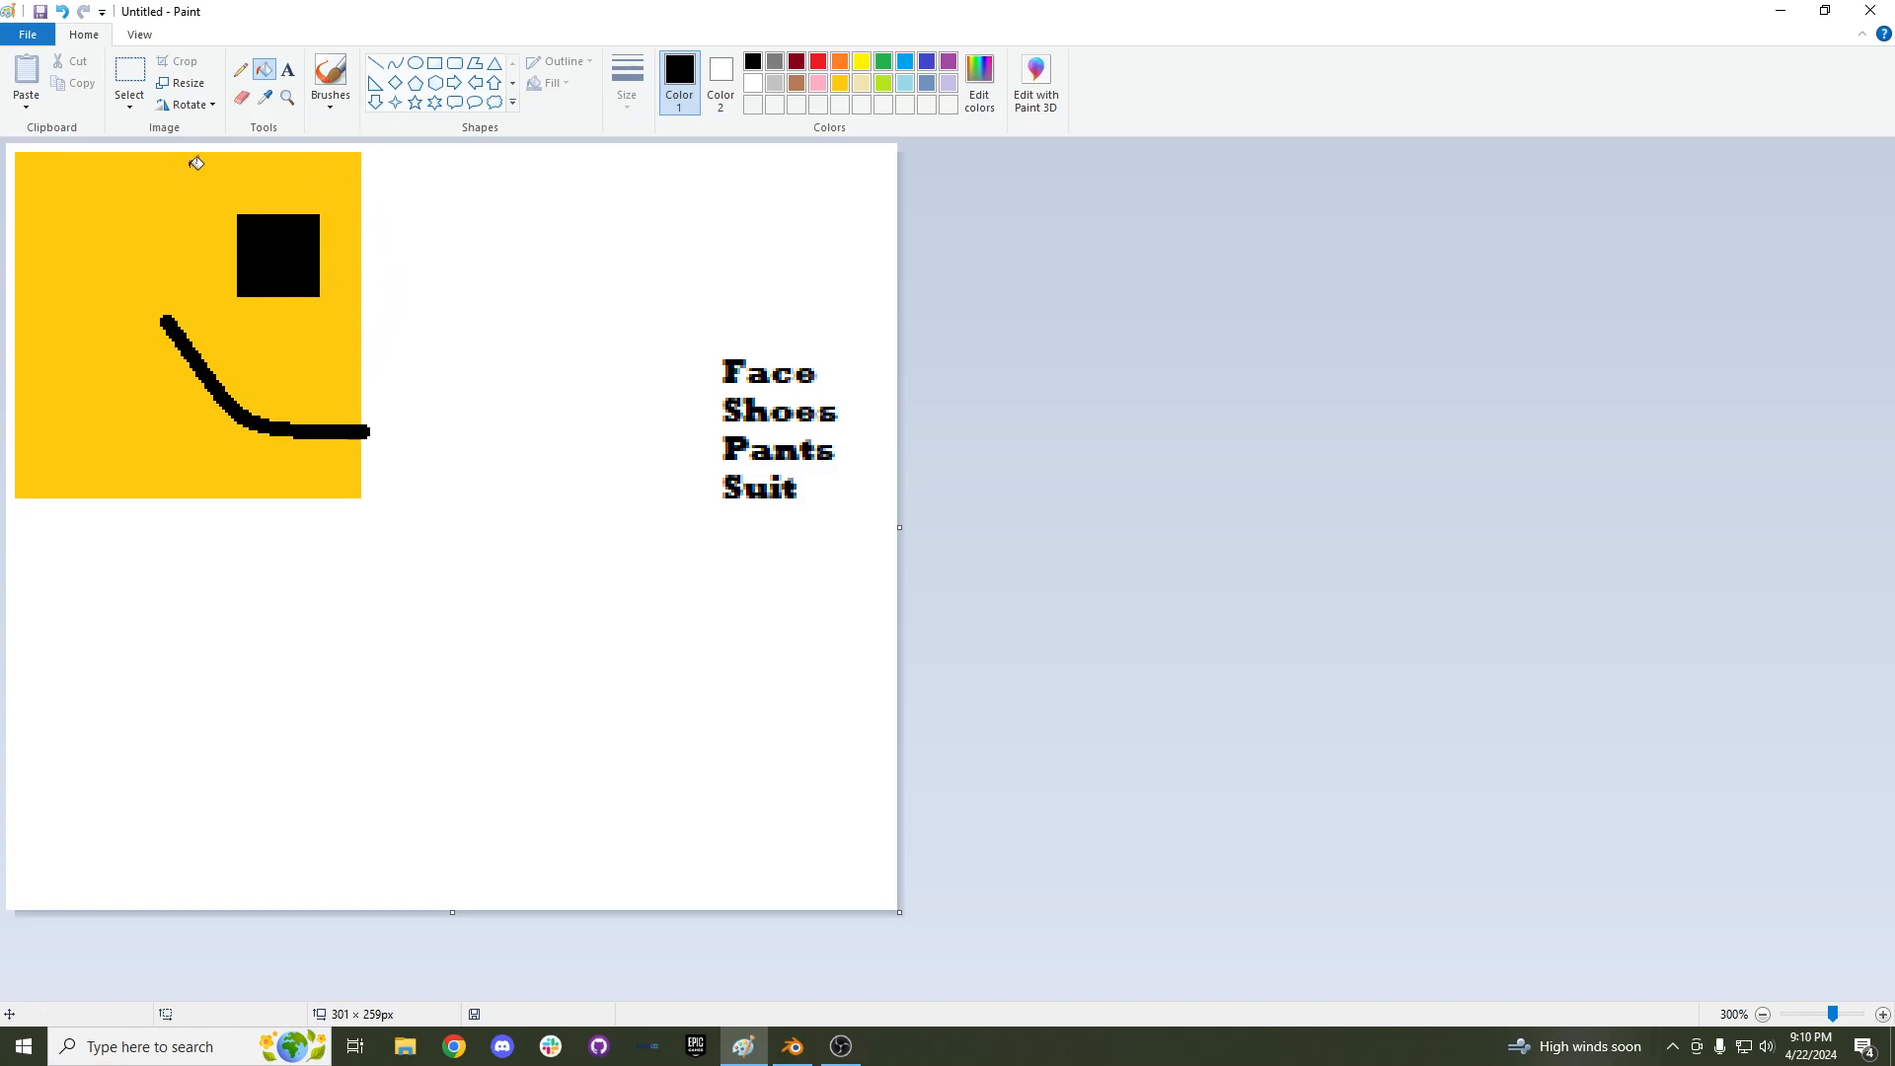
Draw a brown-filled rectangle about 57 × 44 px against the face's upper right edge.
click(798, 87)
click(437, 63)
drag(370, 155, 545, 287)
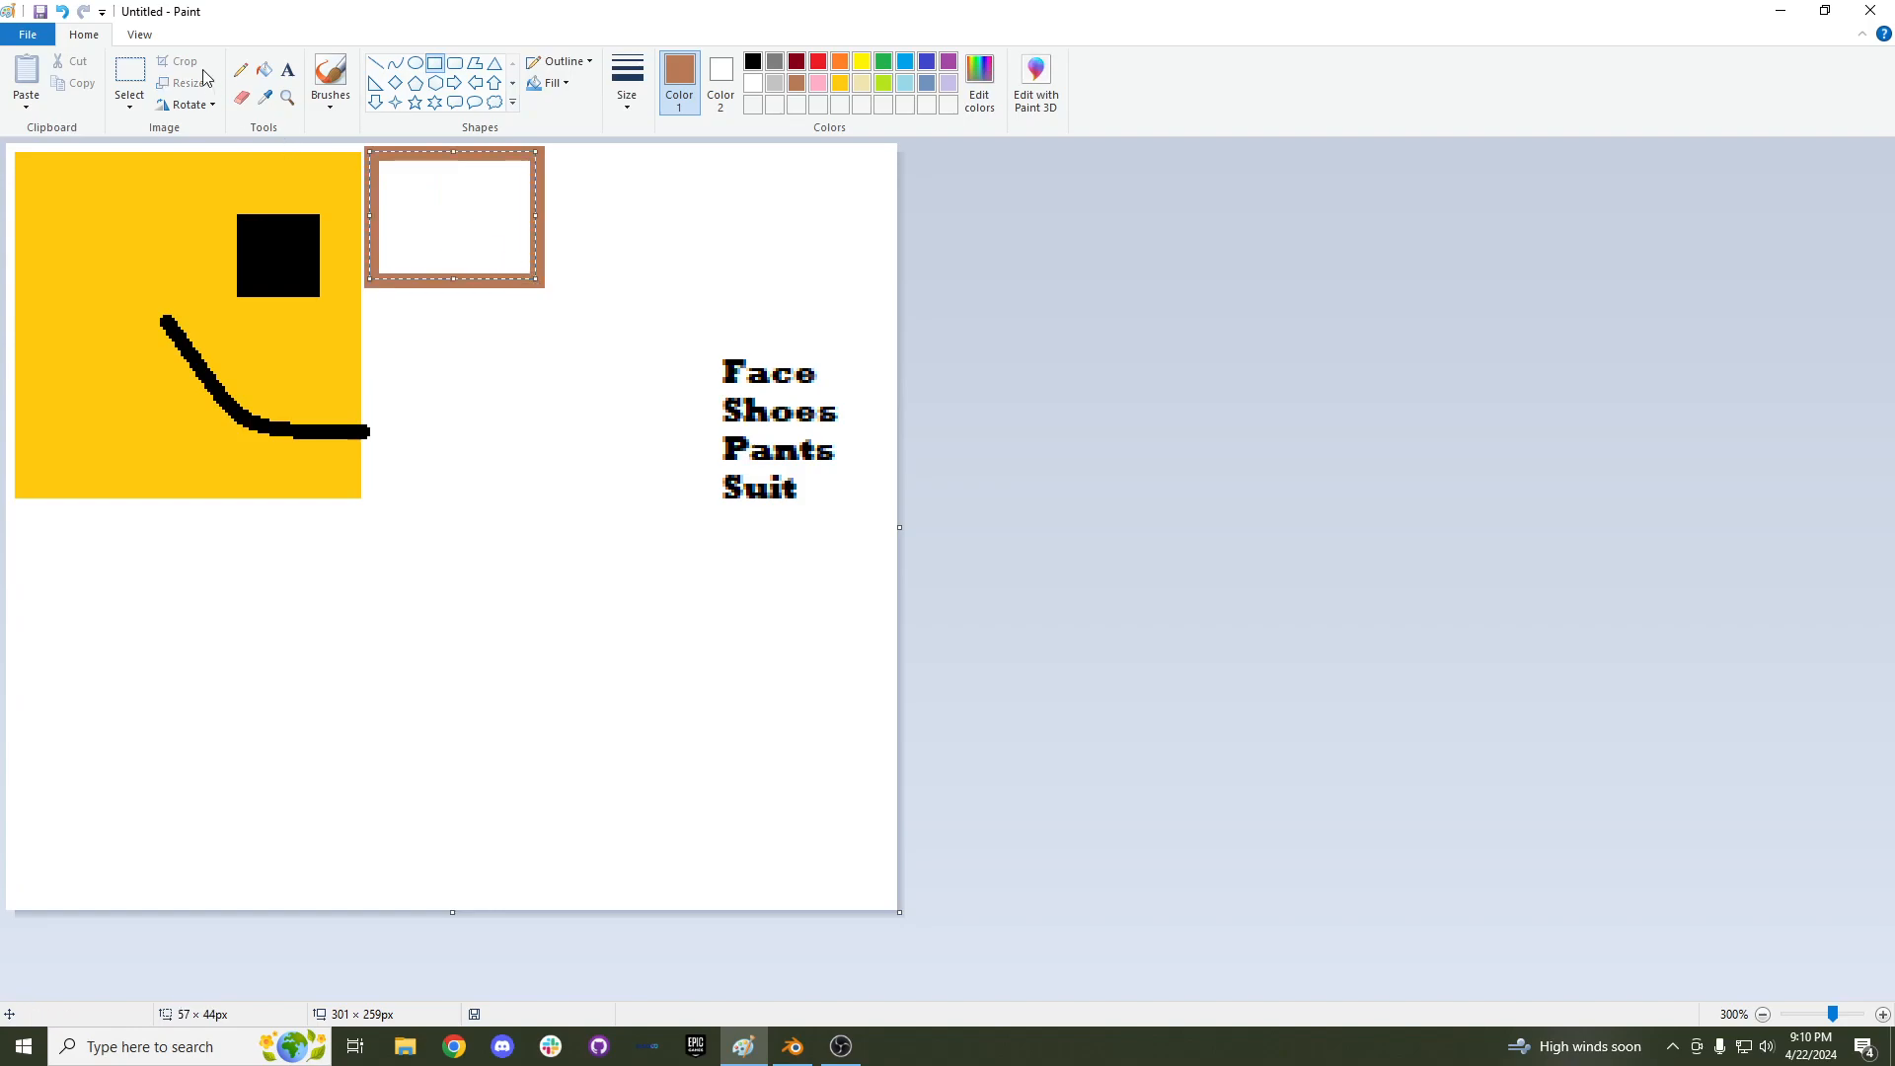
click(264, 69)
click(487, 208)
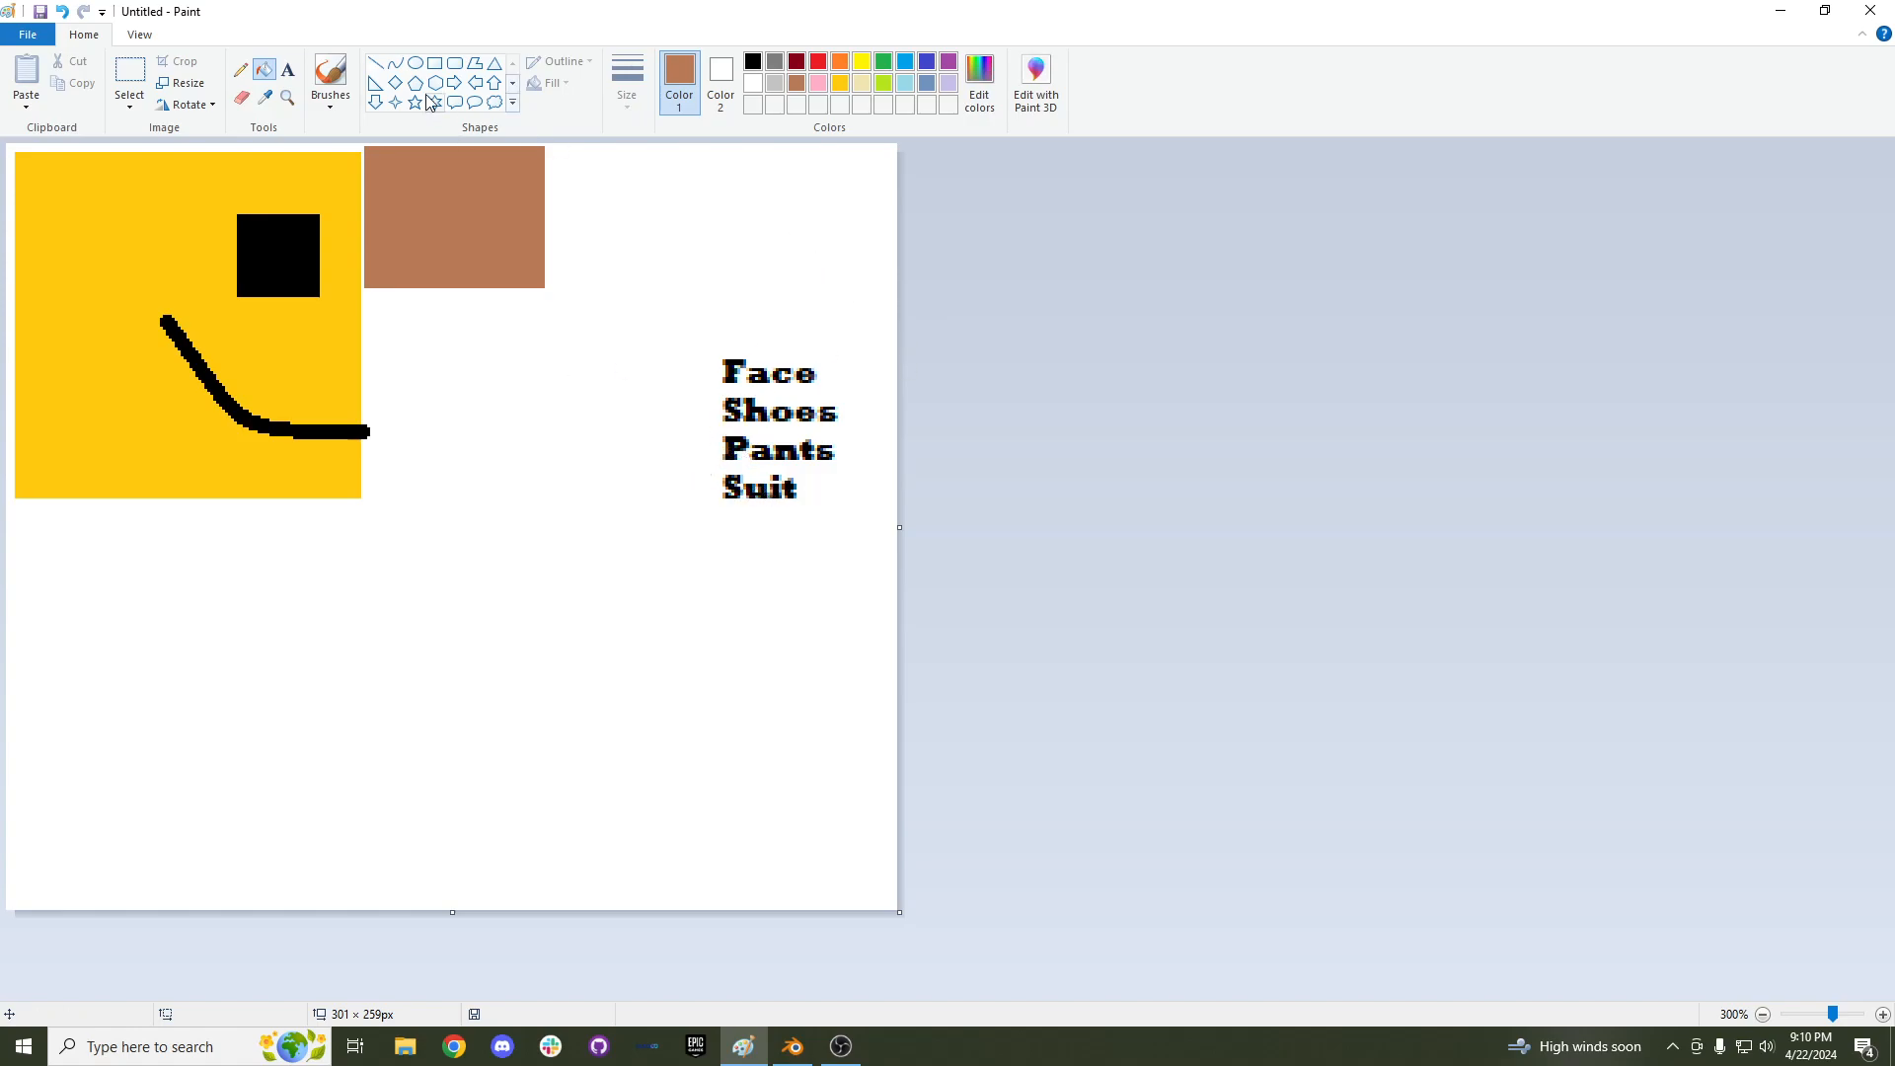
Draw a black-filled rectangle about 69 × 84 px directly below the face's left half.
click(435, 62)
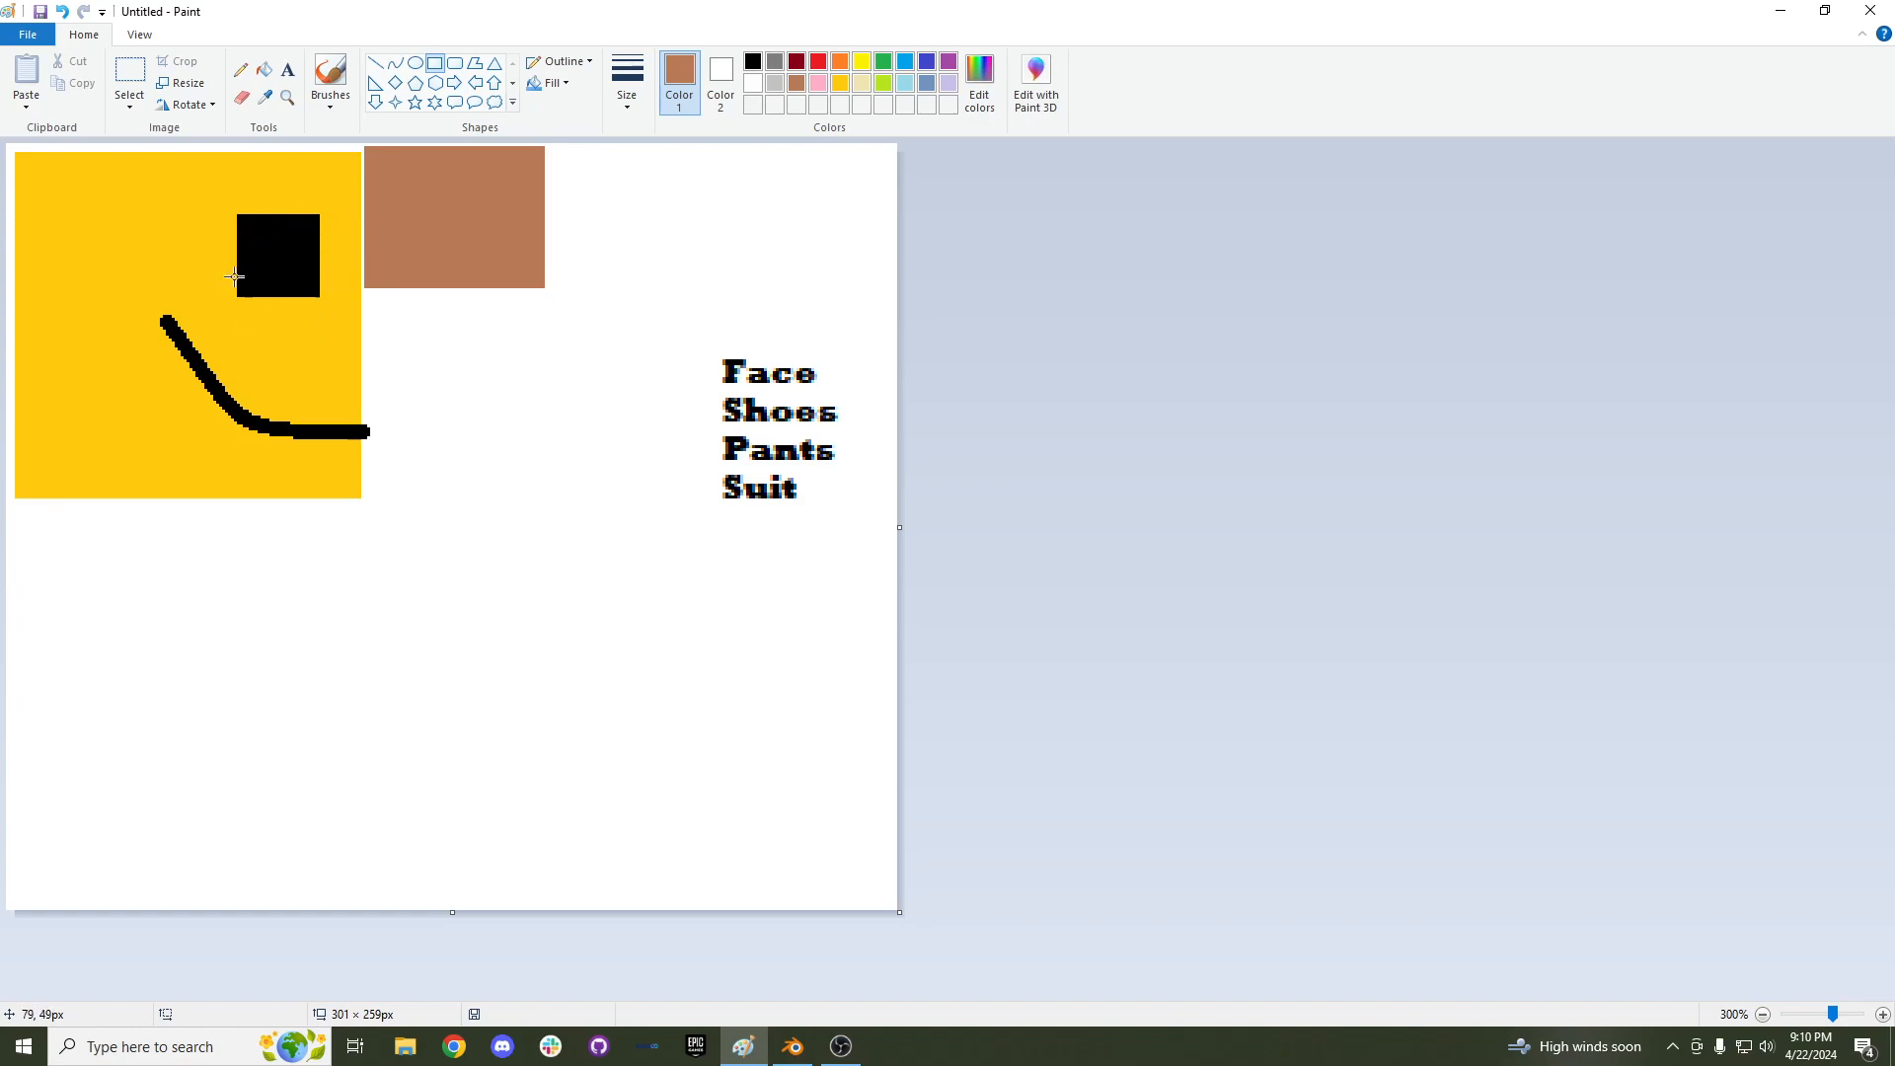
drag(30, 512, 234, 760)
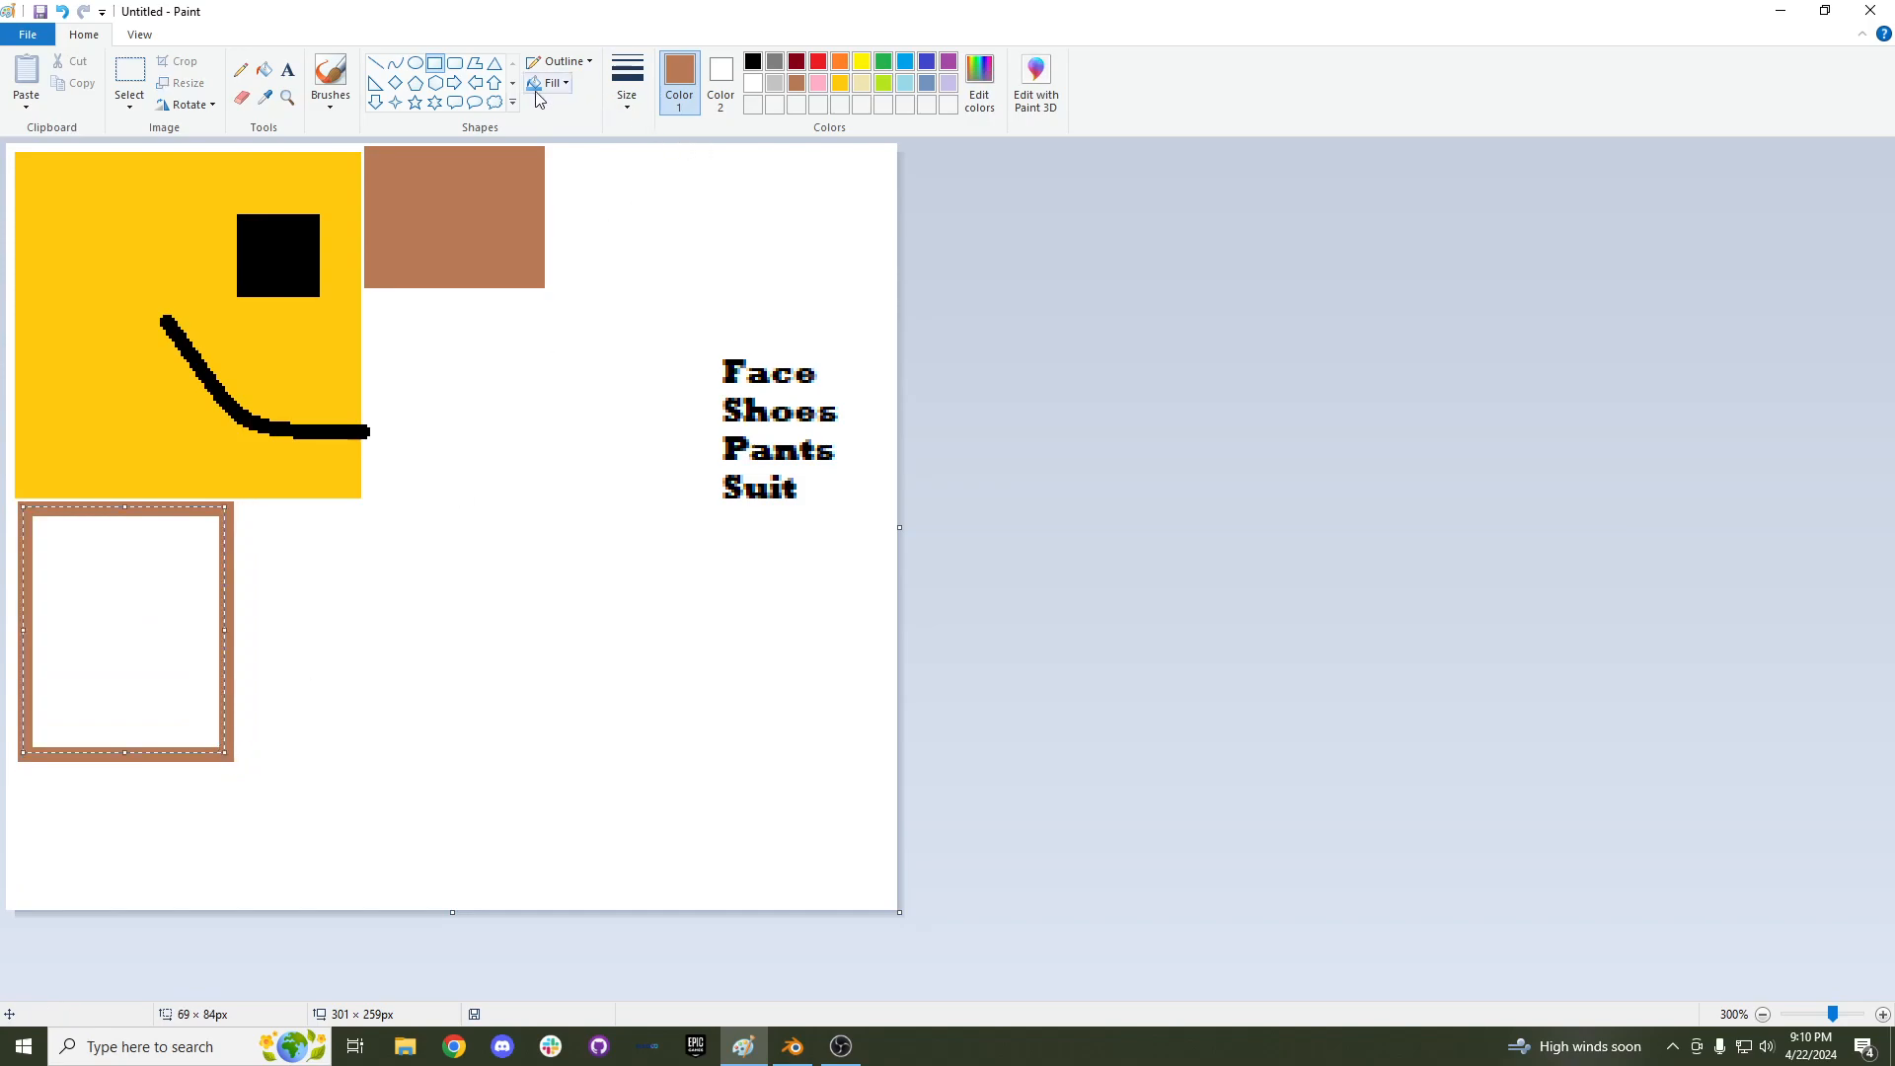
click(753, 61)
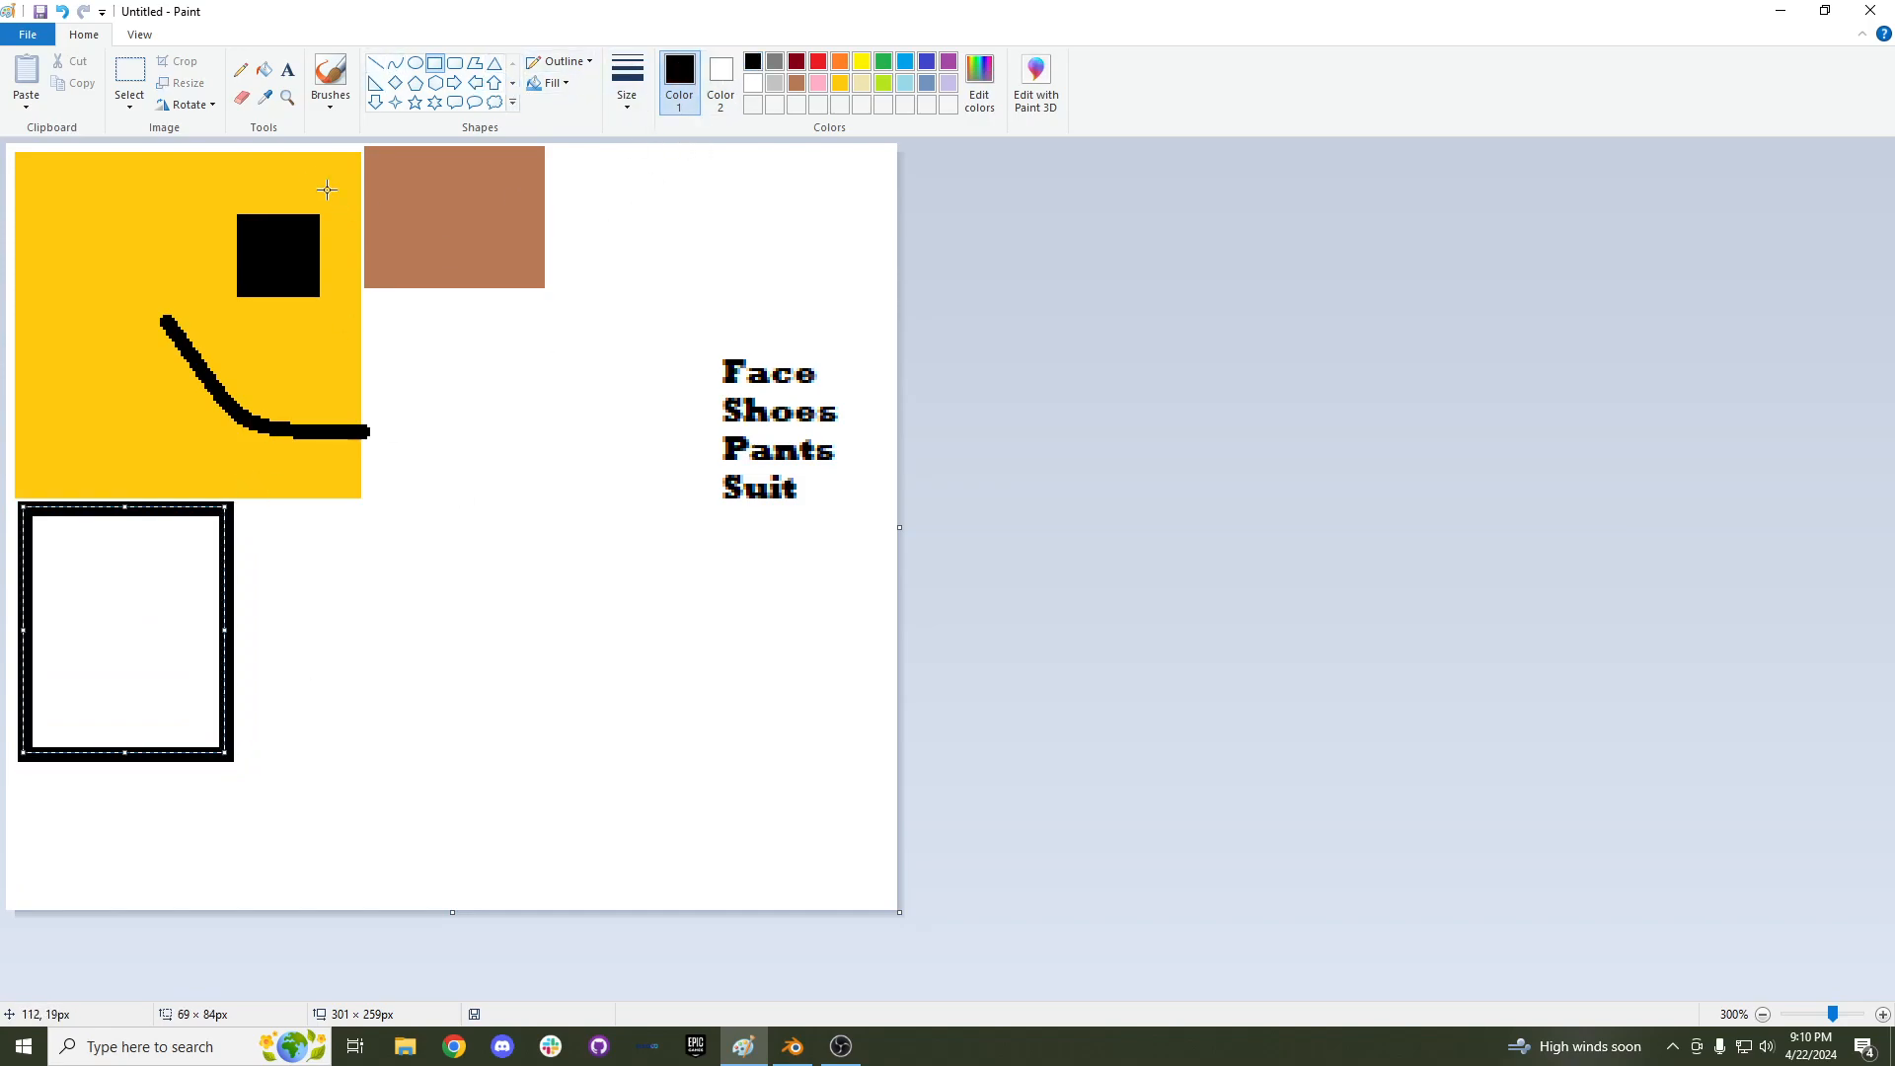
click(264, 69)
click(148, 615)
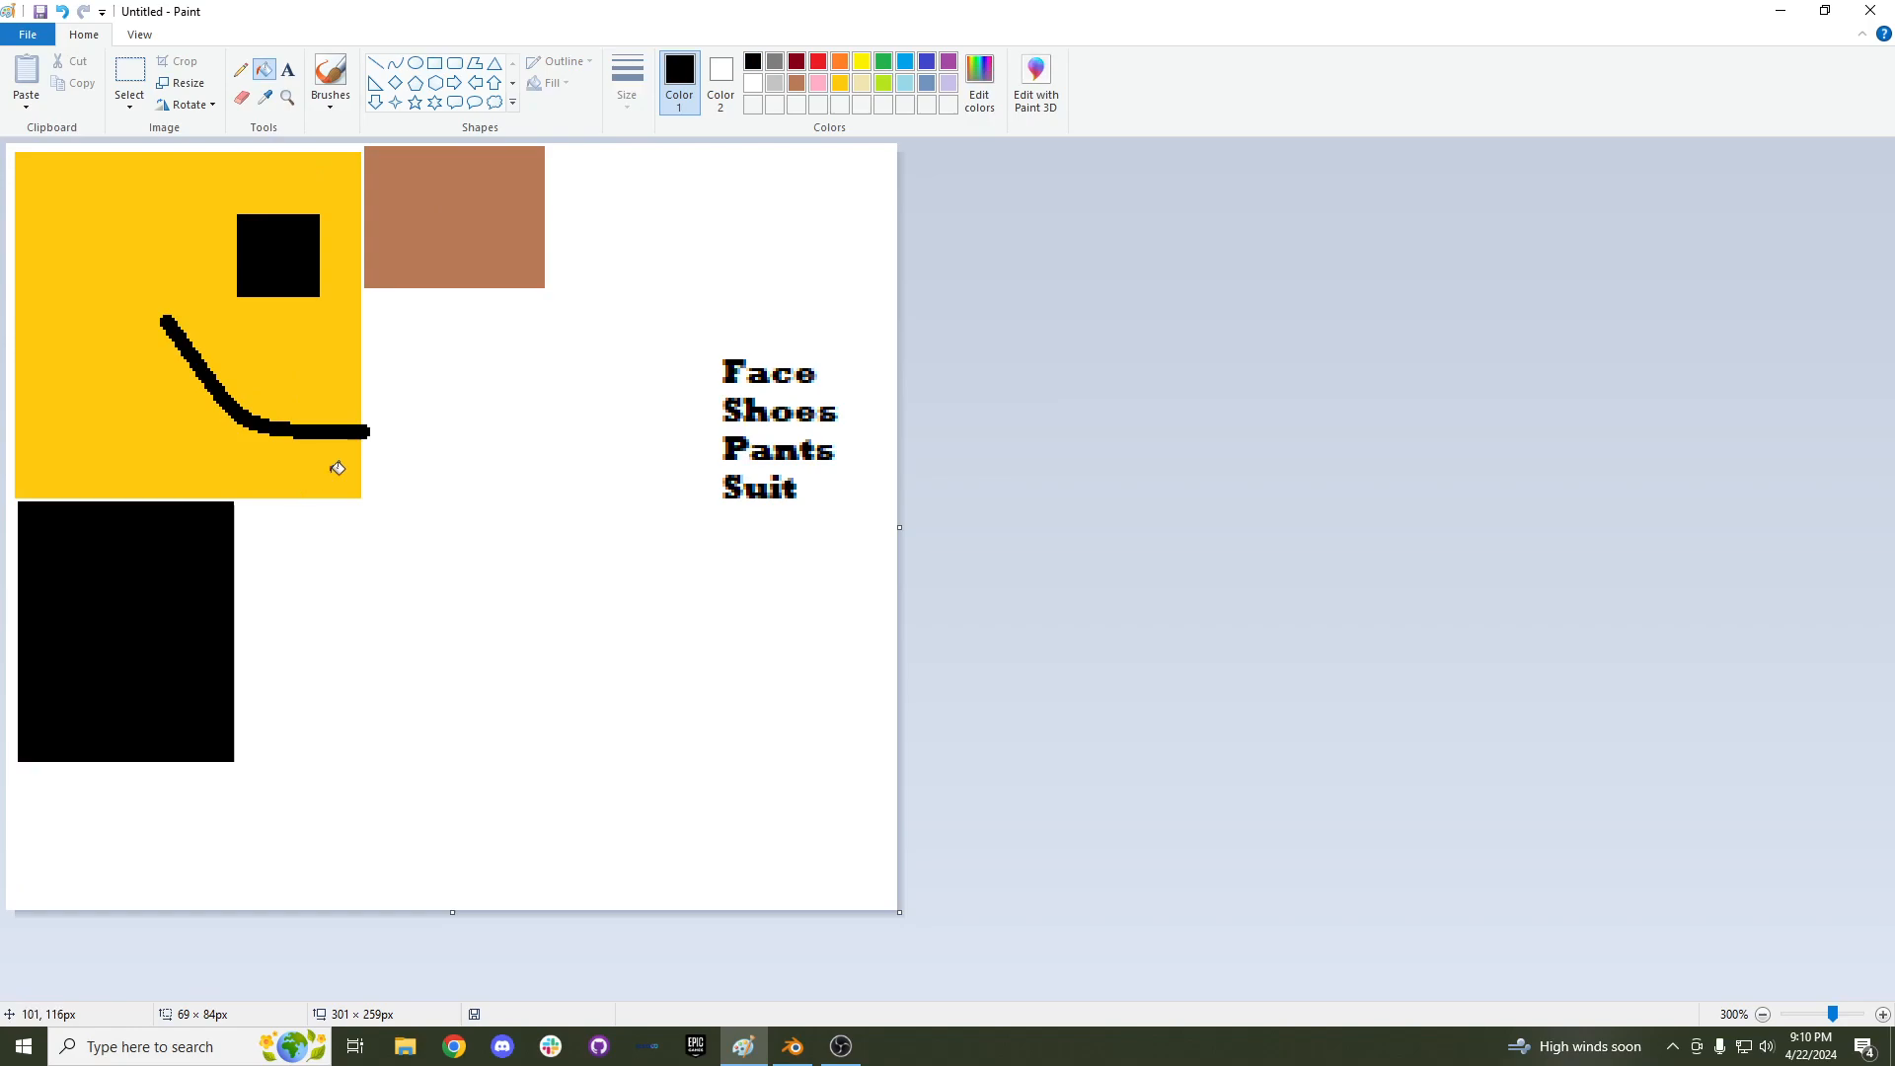
Draw a gray rectangular border just inside the edges of the large black rectangle.
click(776, 63)
click(434, 63)
drag(34, 515, 215, 745)
click(228, 718)
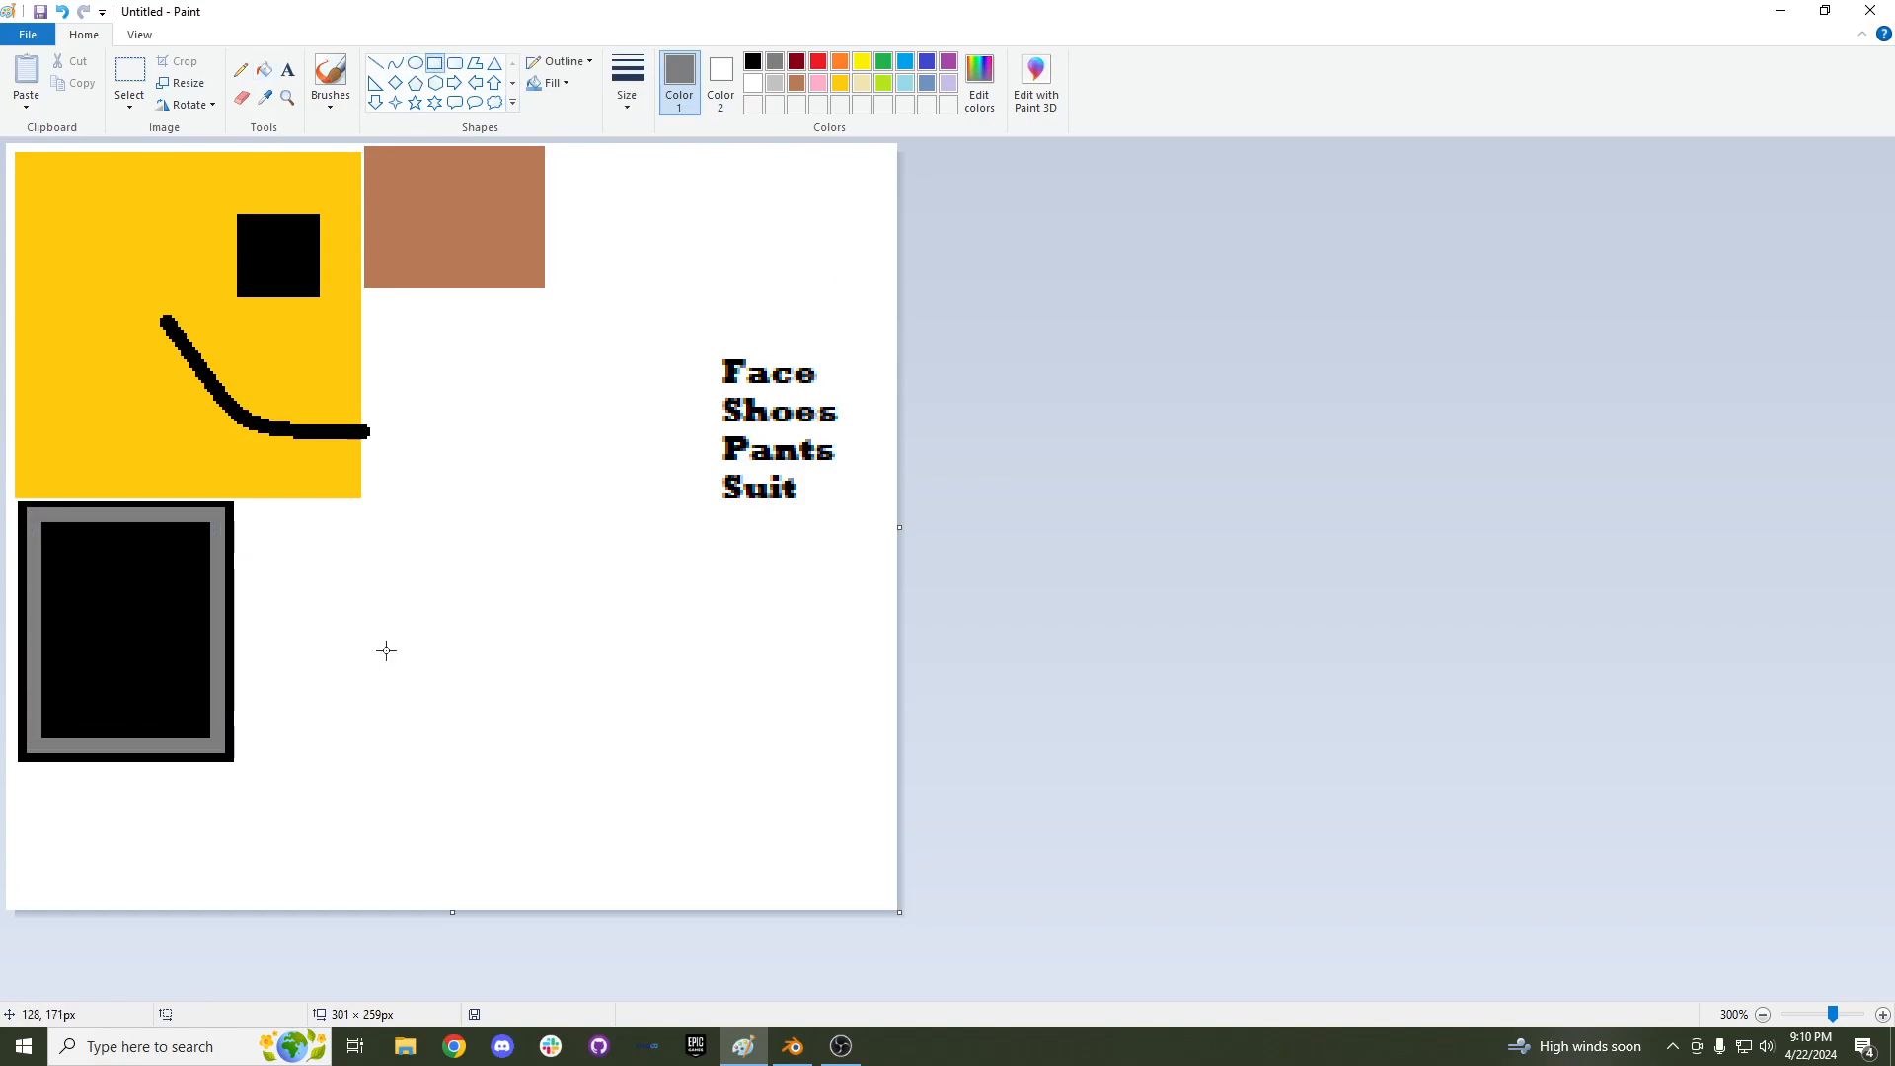
Draw two crossing gray diagonal lines in the lower part of the gray-bordered black rectangle.
click(375, 62)
drag(46, 734, 207, 574)
click(207, 732)
mouse_move(209, 733)
mouse_down()
mouse_move(133, 654)
mouse_move(50, 613)
mouse_move(42, 559)
mouse_up()
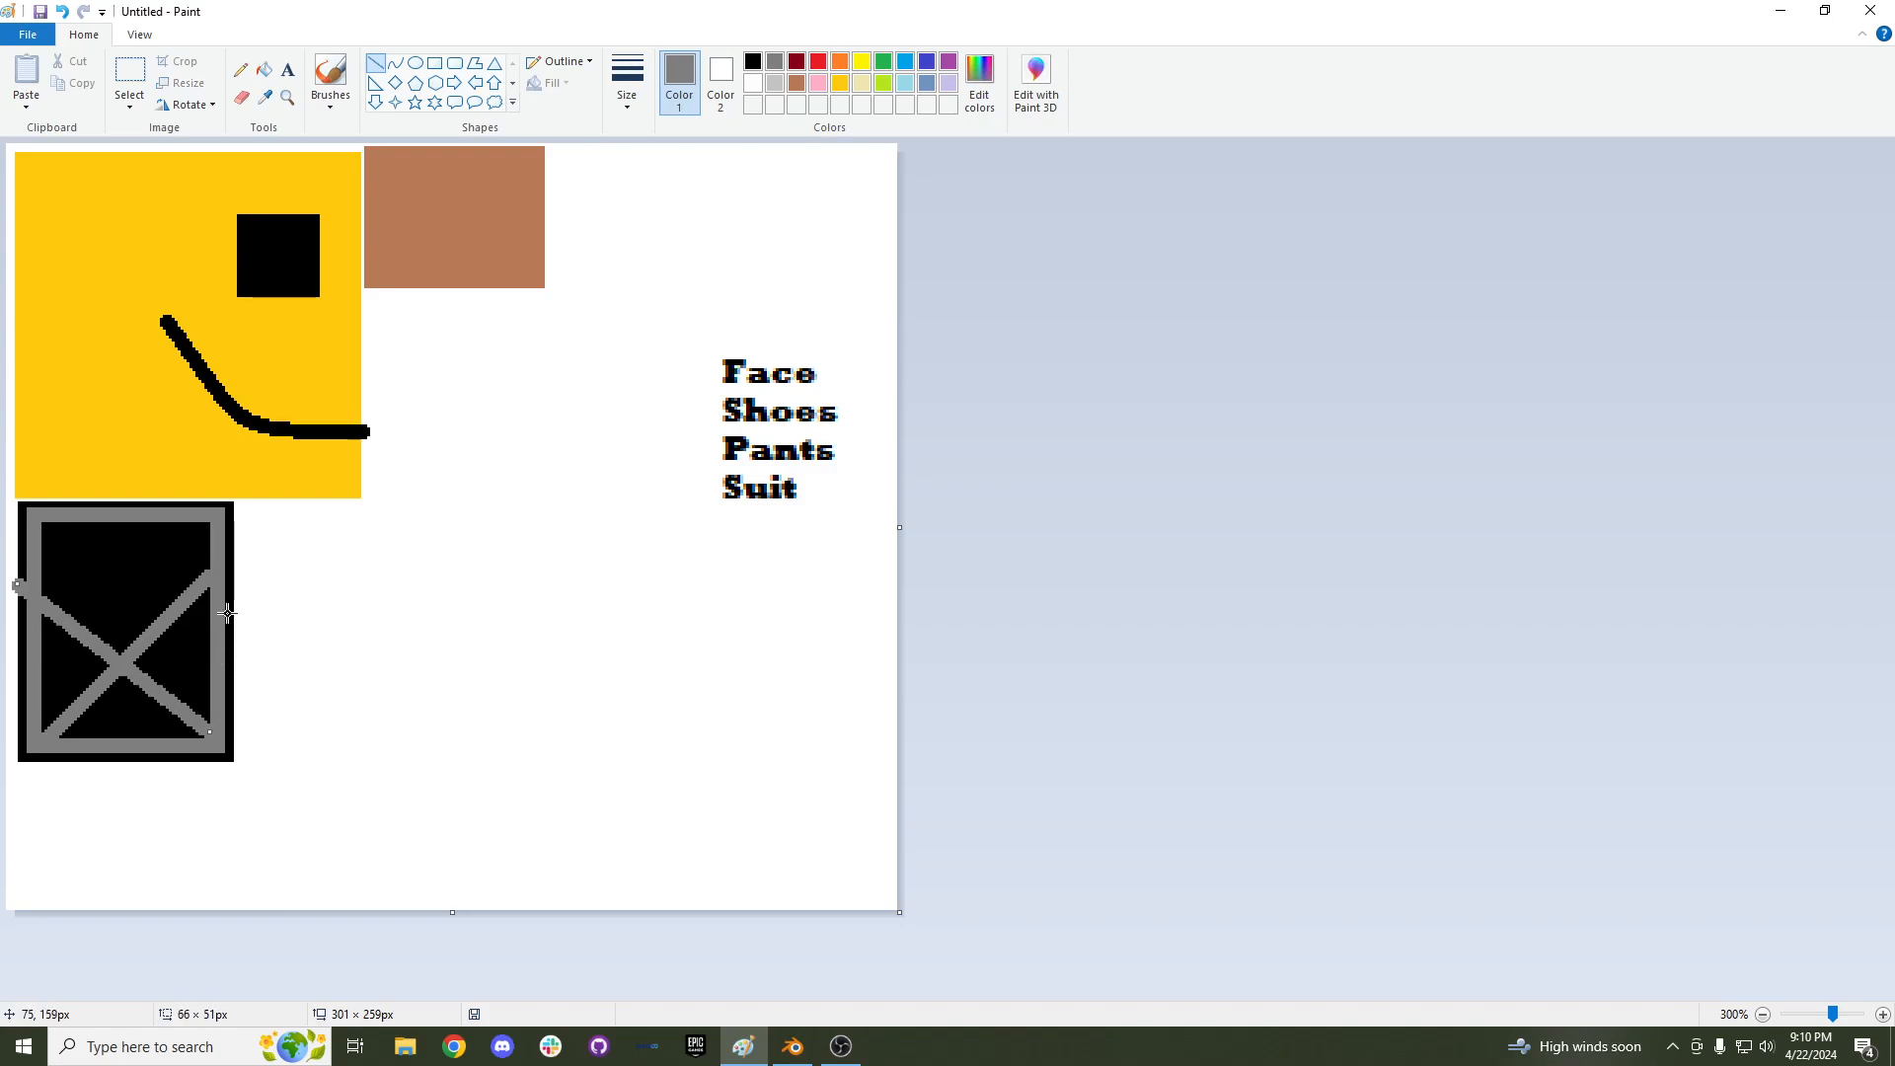
key(ctrl+z)
drag(44, 583, 213, 732)
click(338, 703)
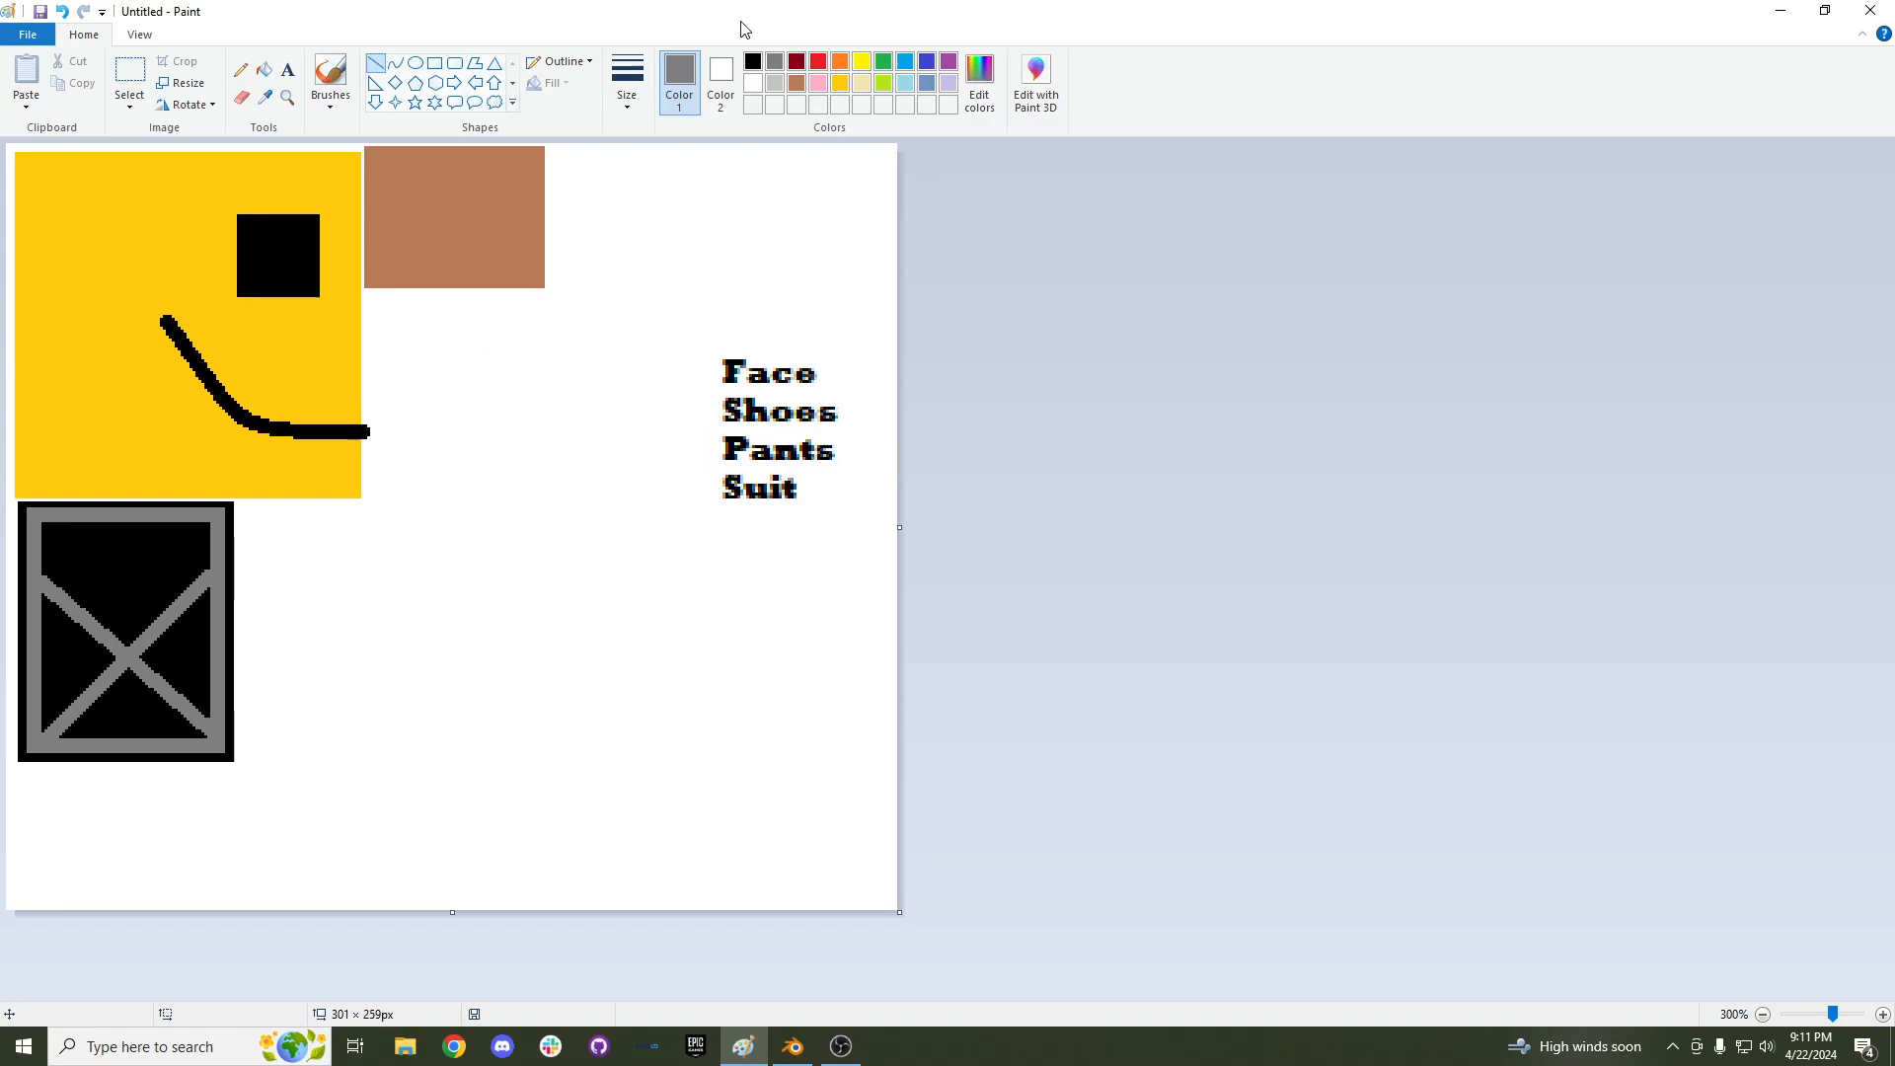
Draw a large indigo-filled rectangle for the suit to the right of the black rectangle.
click(928, 63)
click(436, 62)
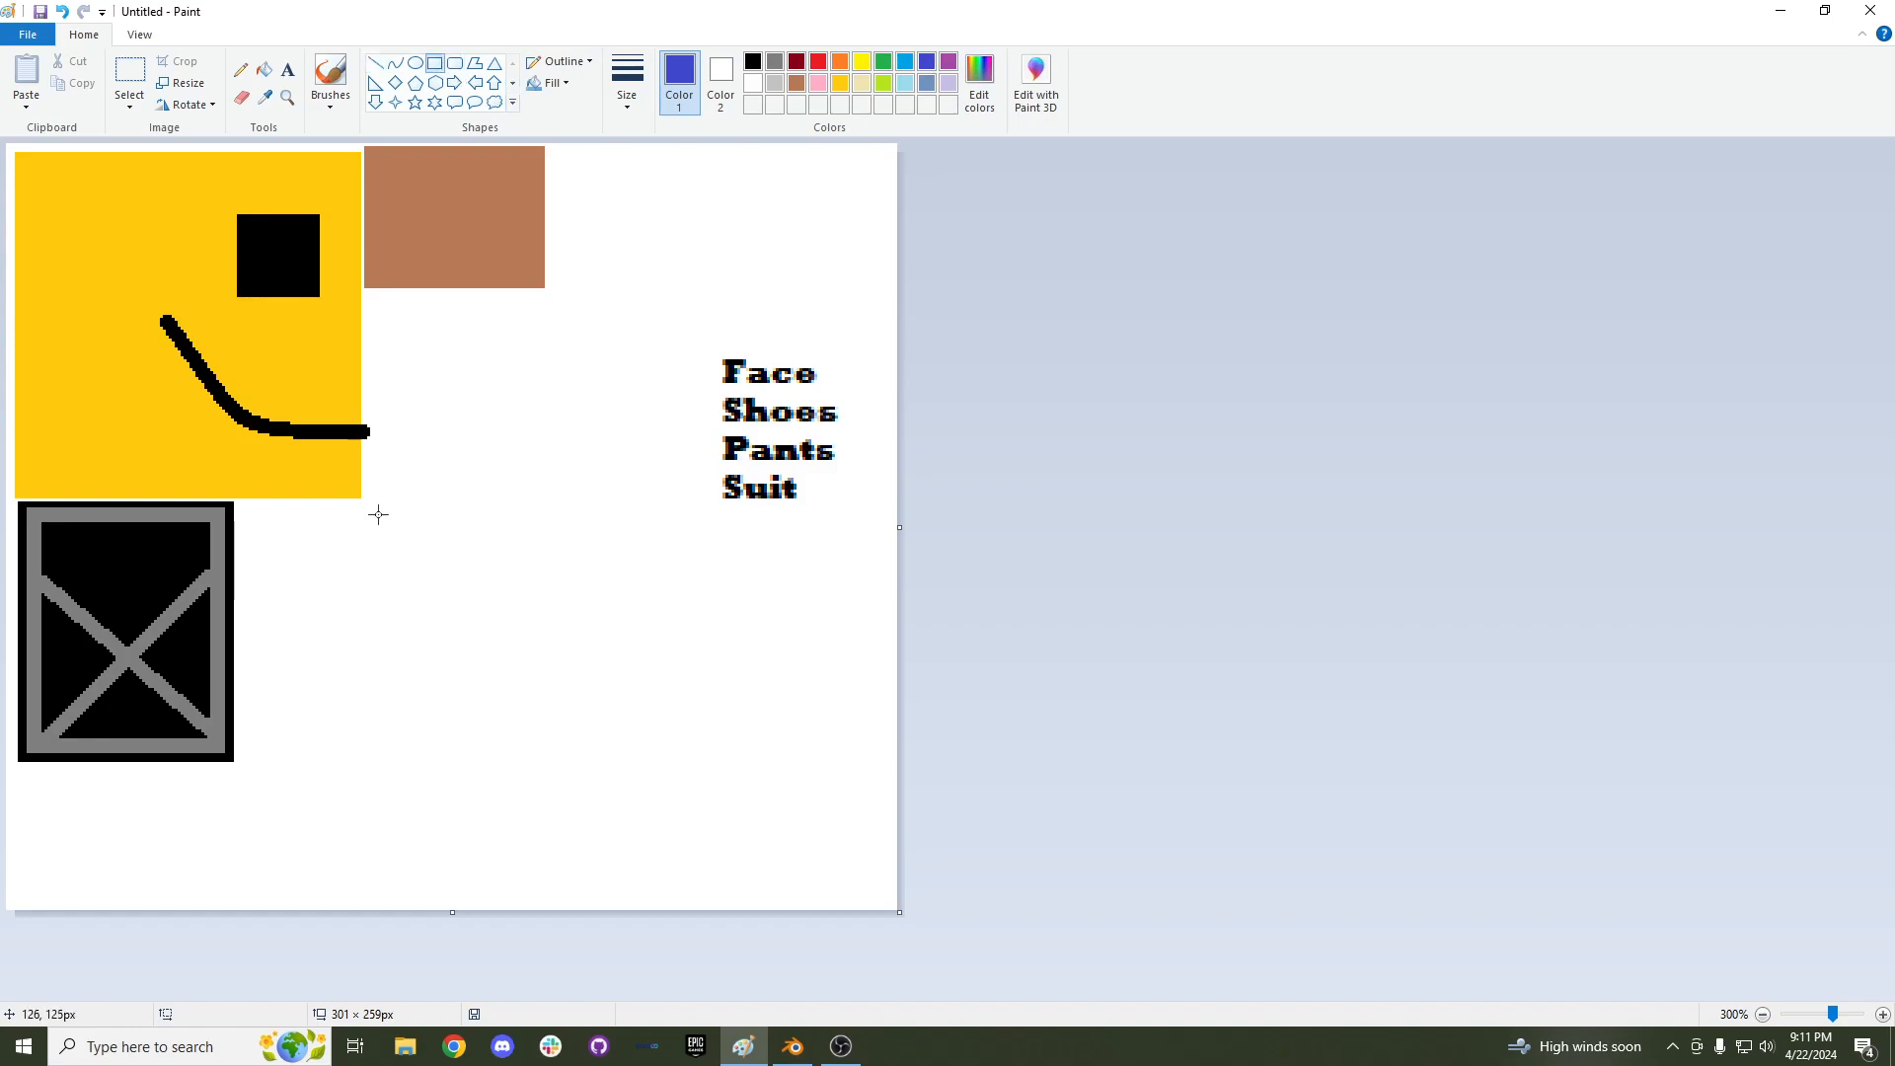
mouse_move(264, 501)
mouse_down()
mouse_move(498, 661)
mouse_move(508, 808)
mouse_move(585, 895)
mouse_up()
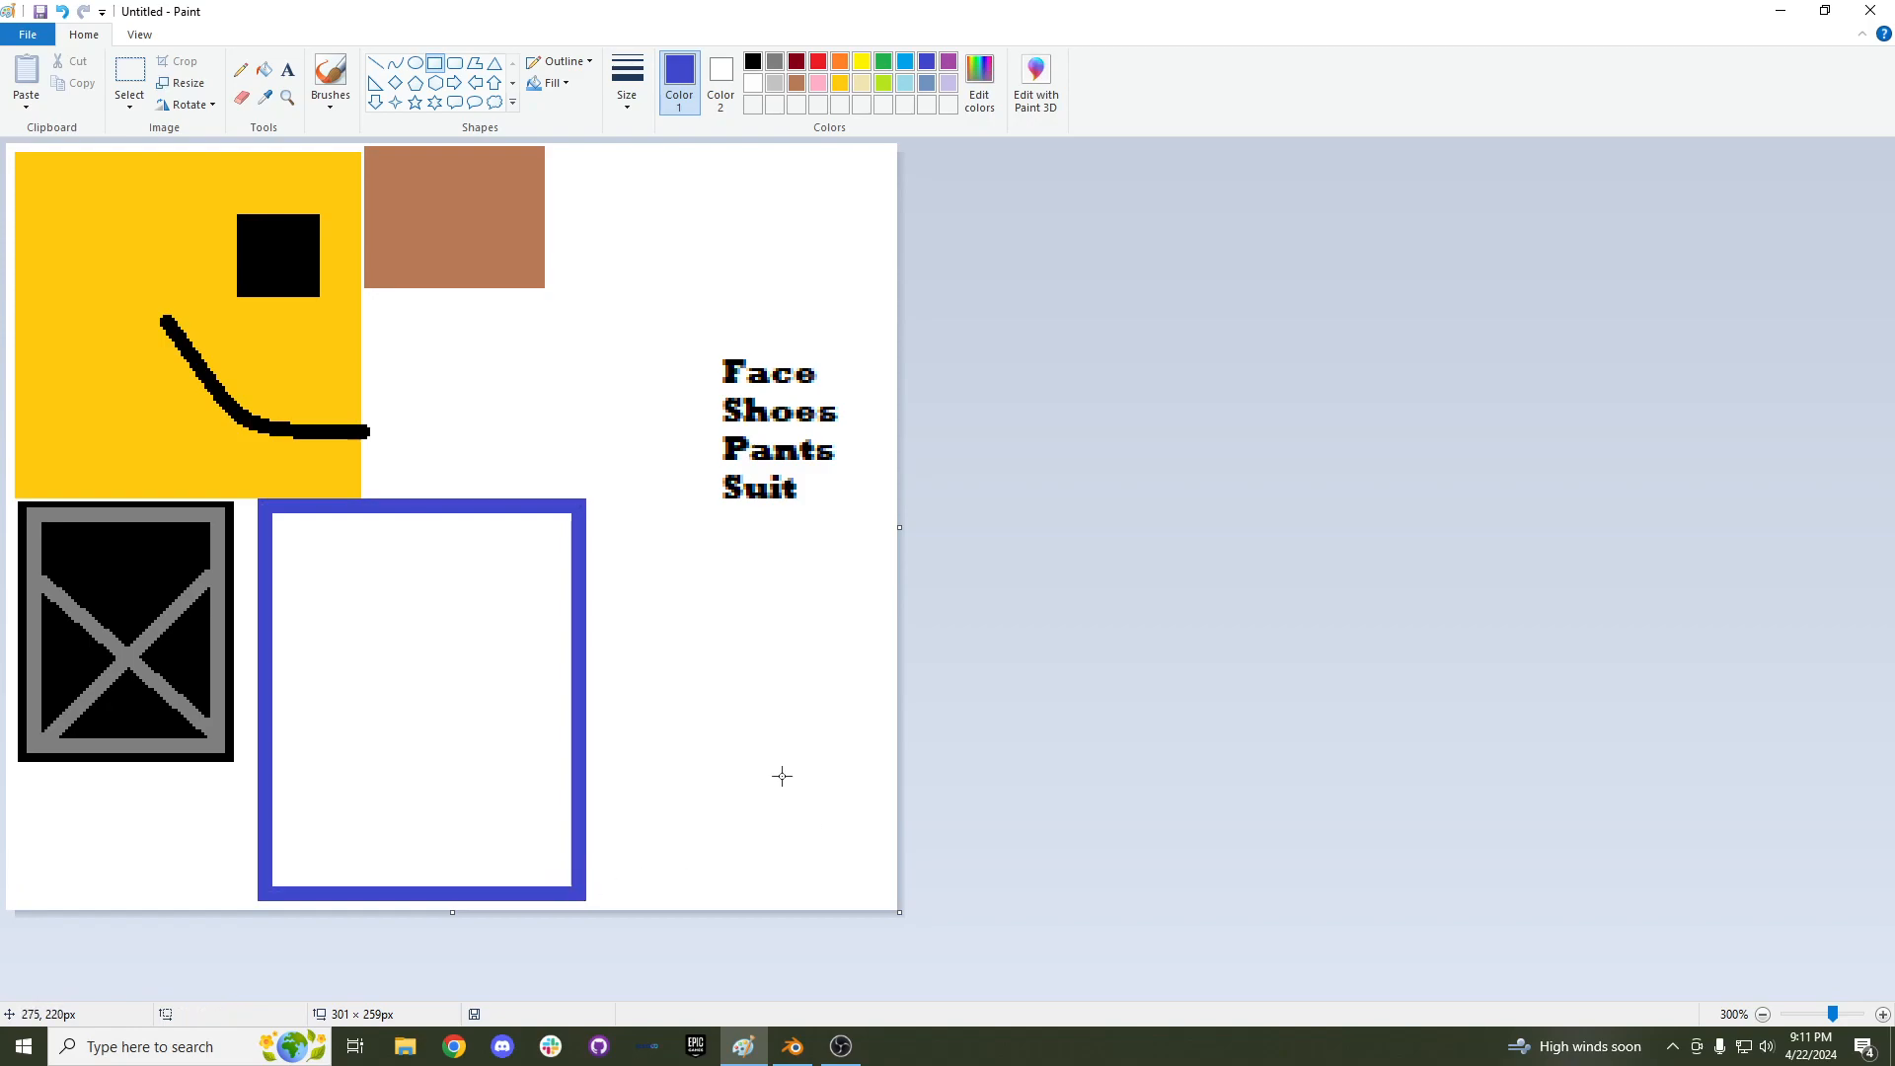
click(264, 69)
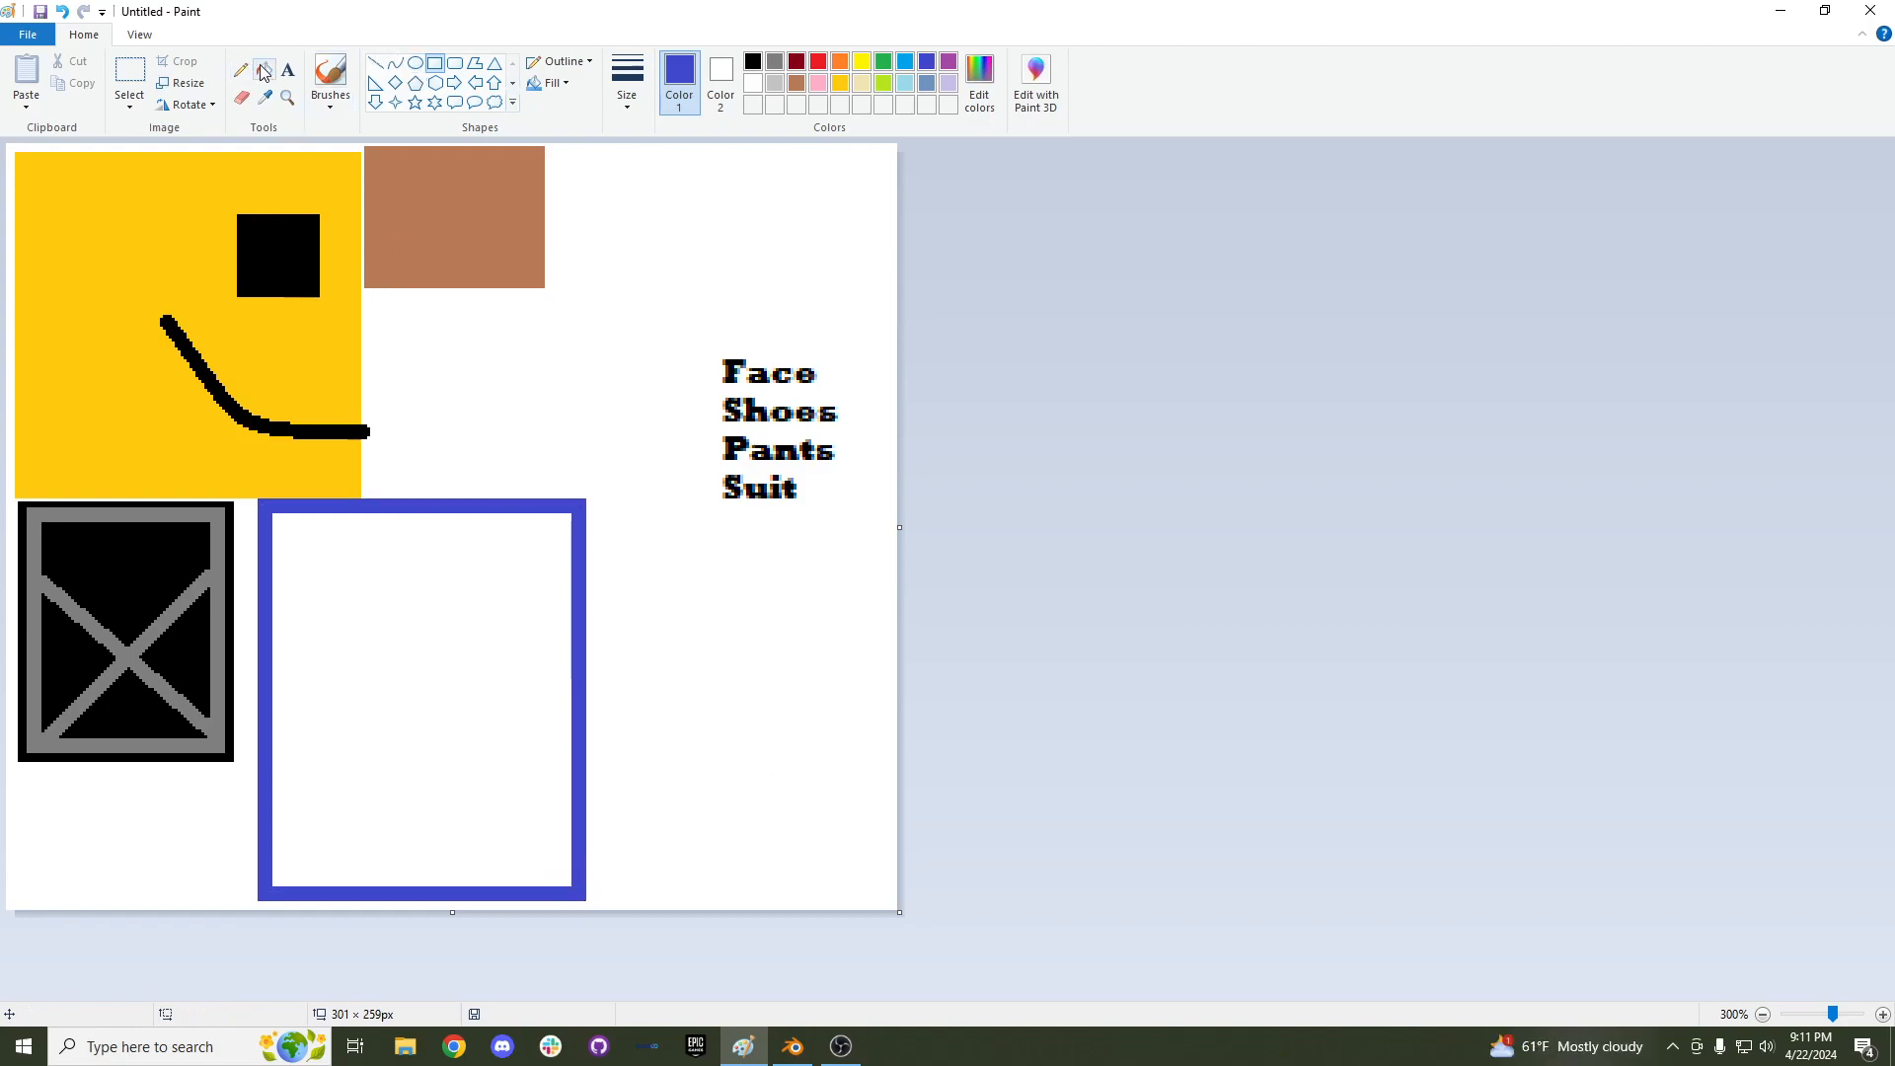
click(381, 650)
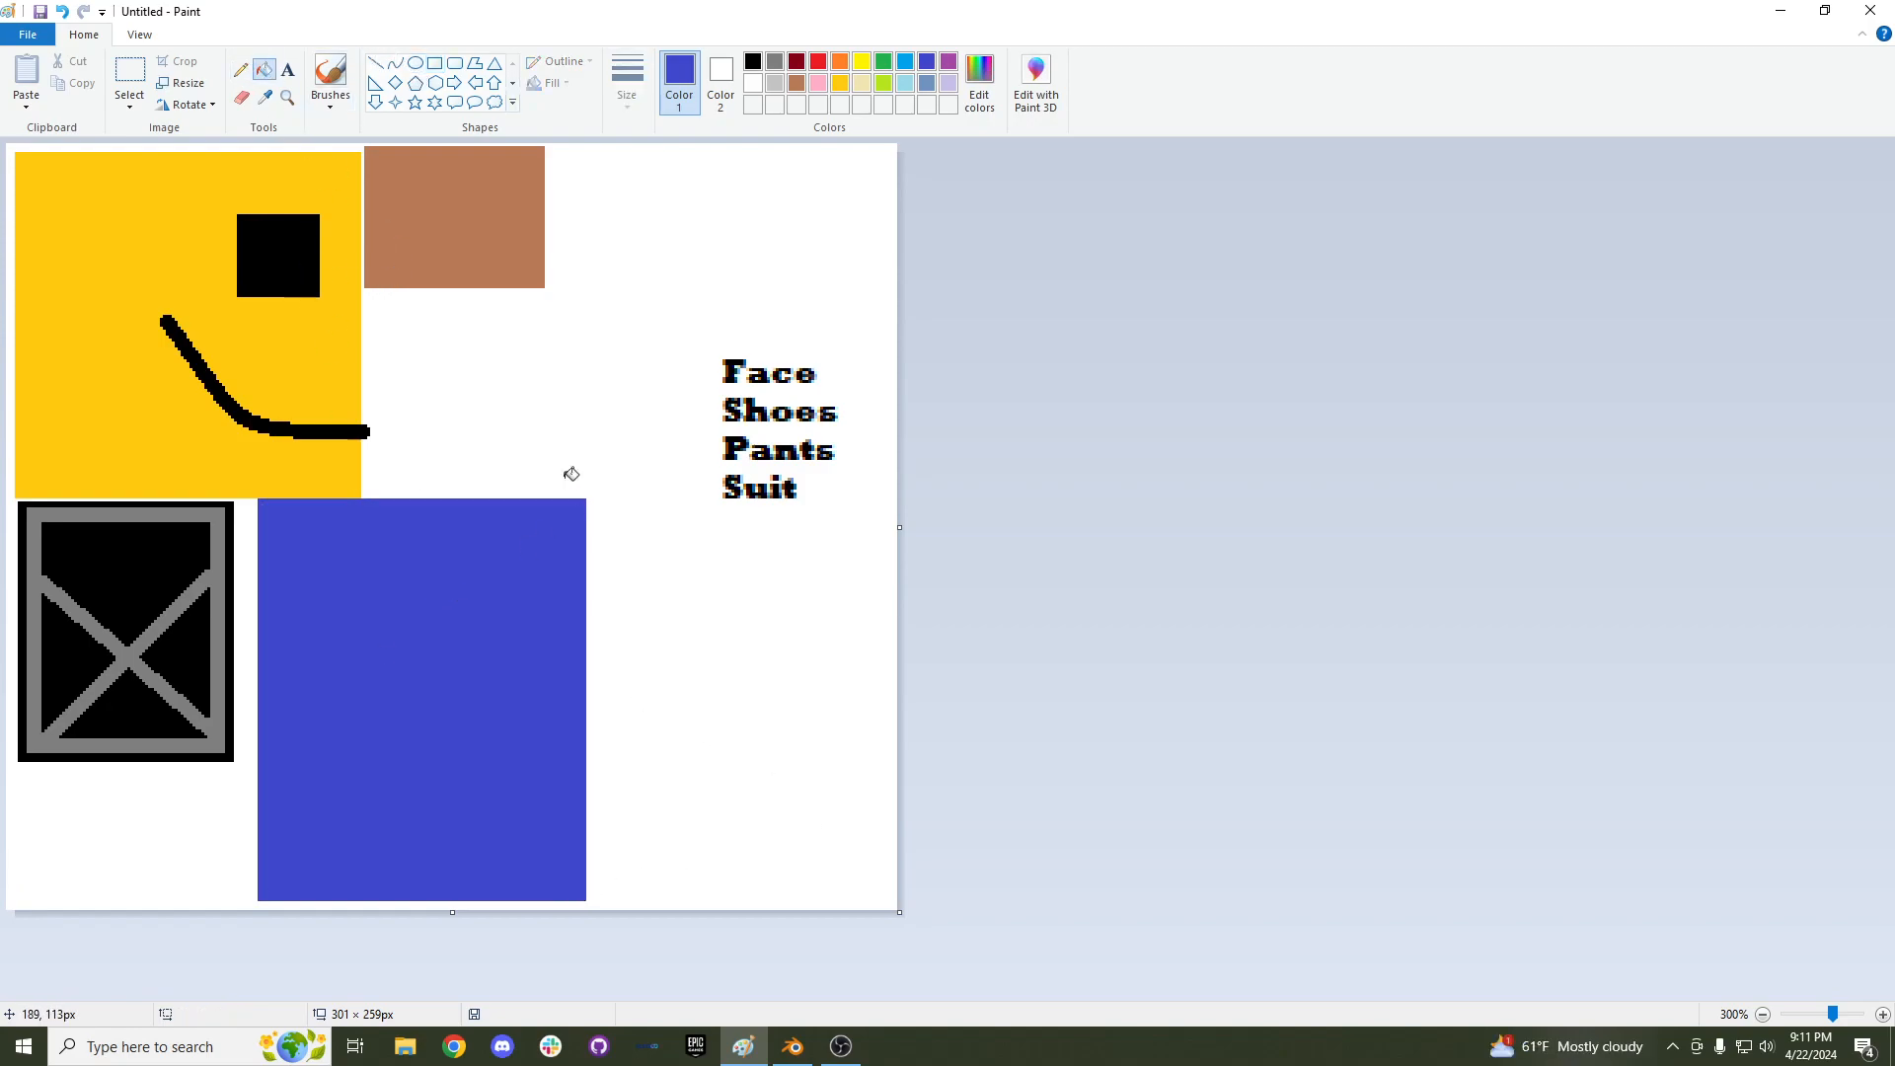
Draw blue-gray straight lines on the indigo suit: a V-shaped collar at the top and a split hem at the bottom.
click(375, 63)
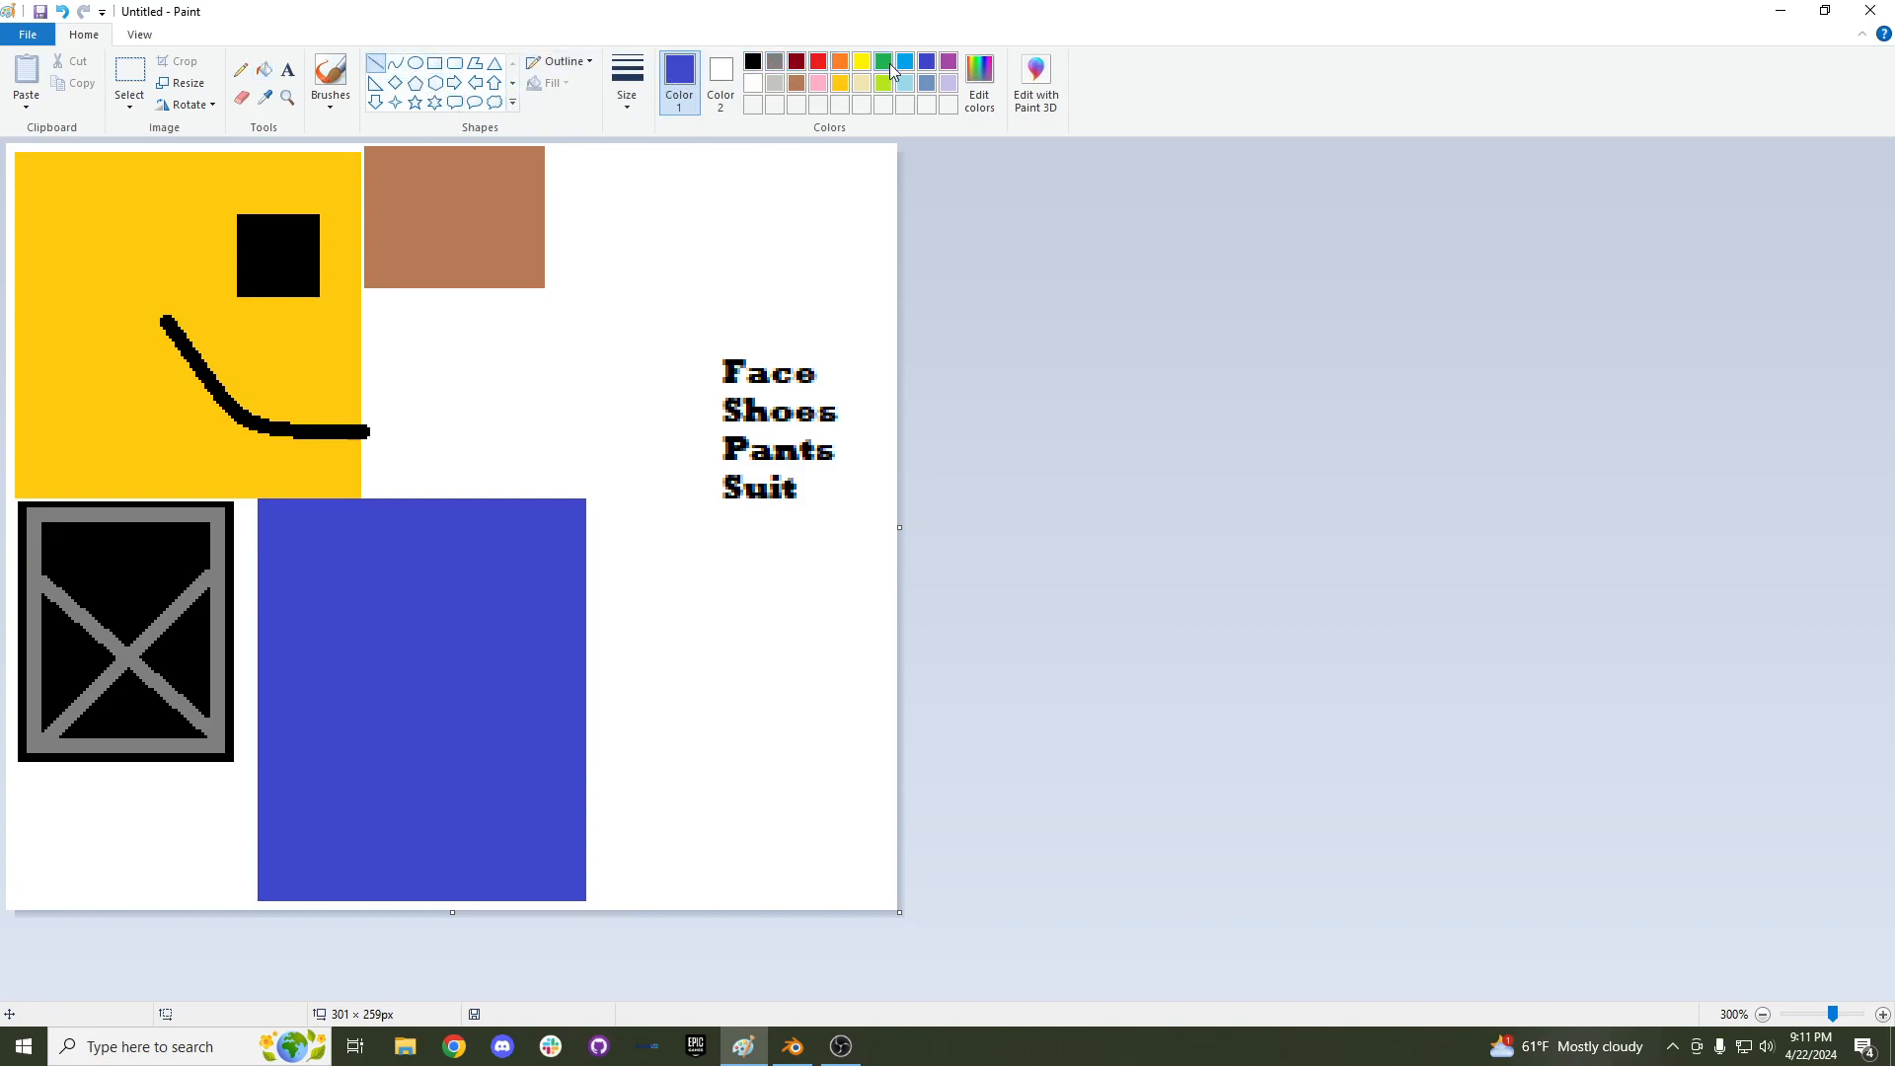
click(927, 83)
mouse_move(337, 502)
mouse_down()
mouse_move(474, 690)
mouse_move(469, 718)
mouse_move(398, 745)
mouse_move(445, 766)
mouse_move(362, 899)
mouse_up()
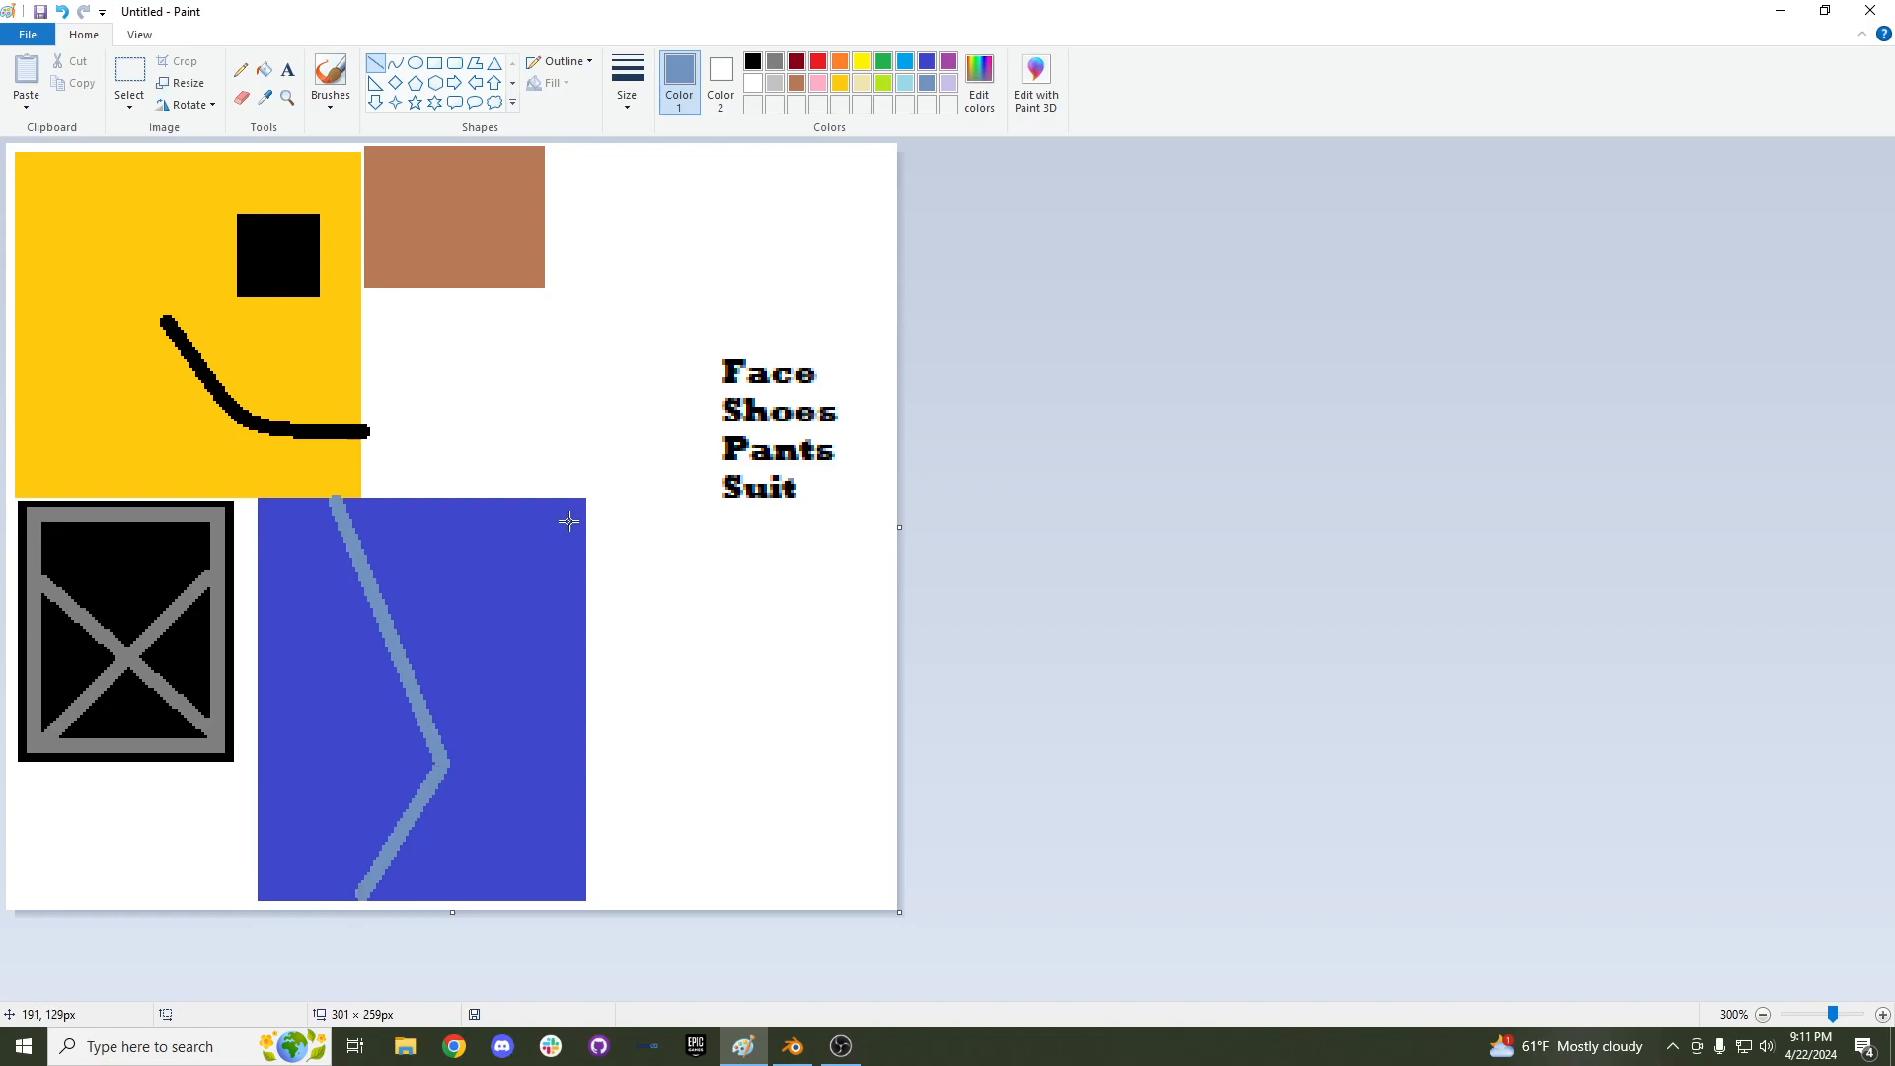
drag(505, 500, 430, 708)
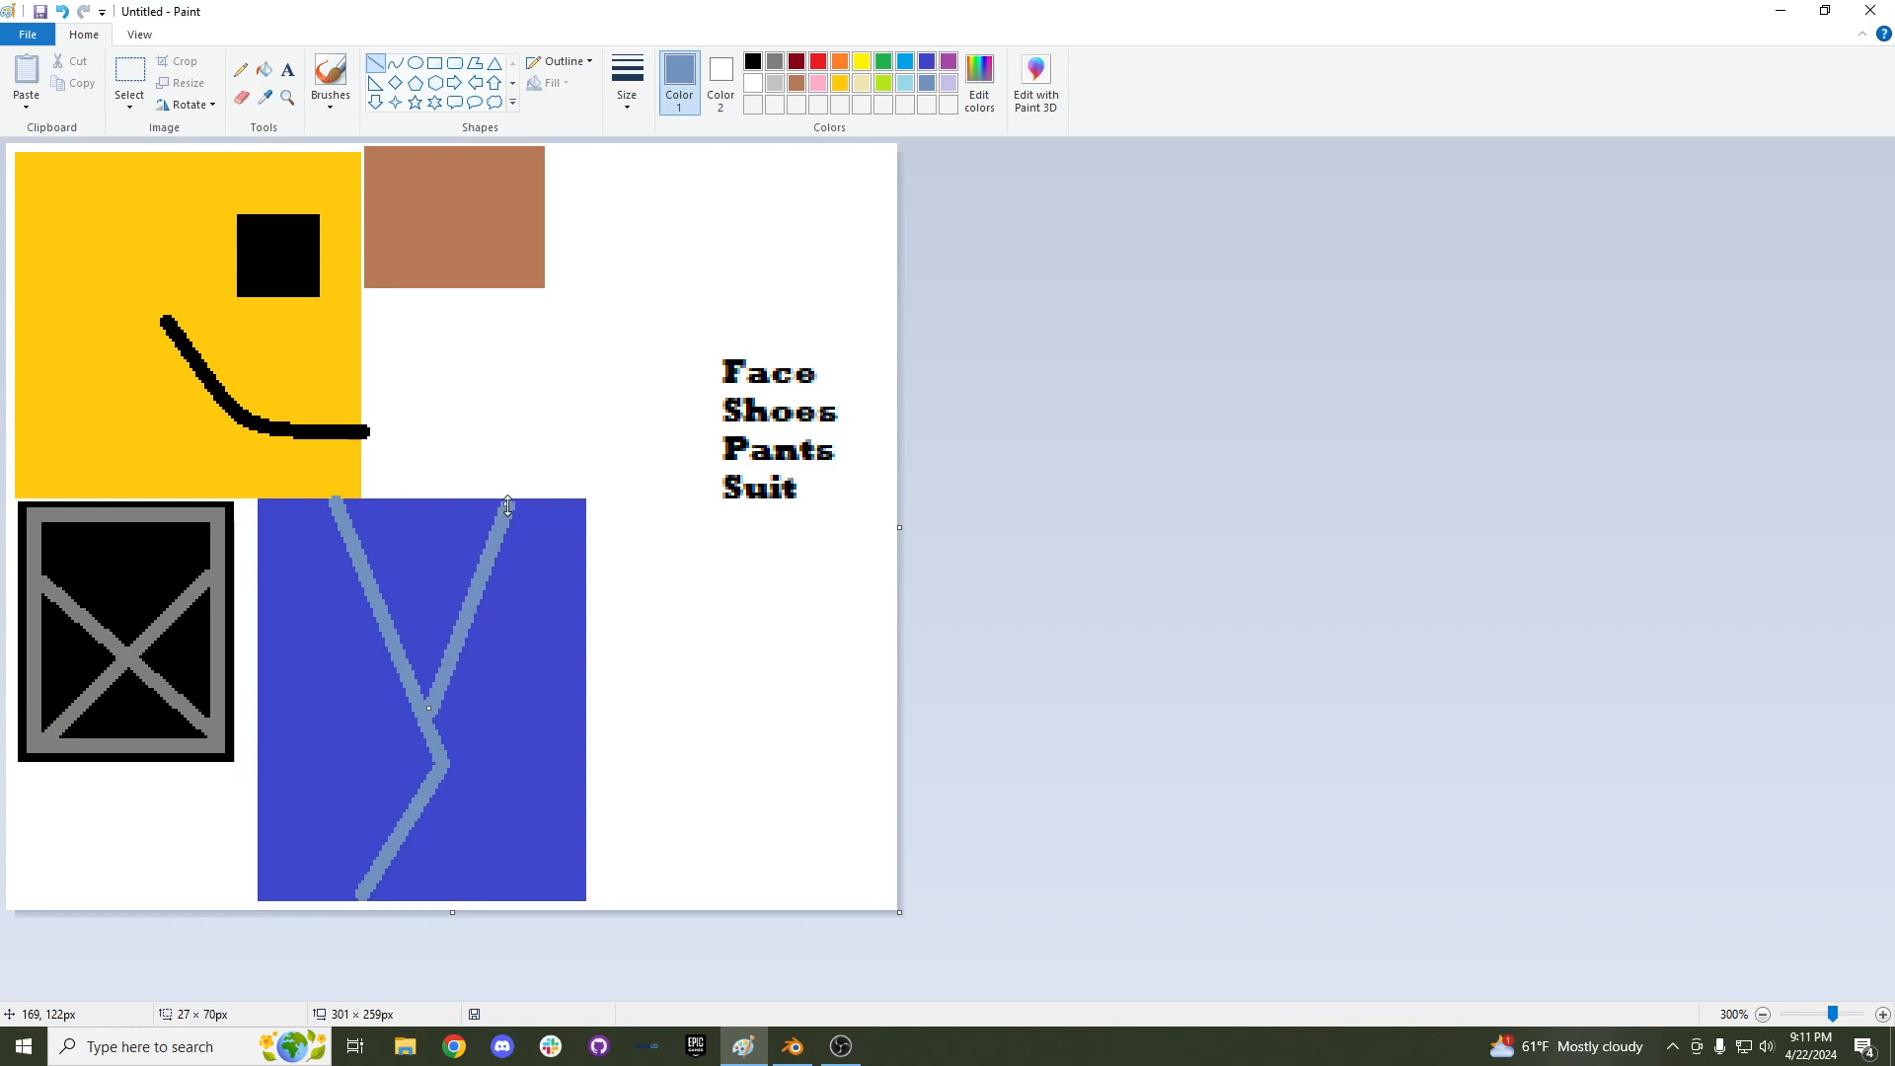
click(563, 754)
drag(407, 841, 489, 890)
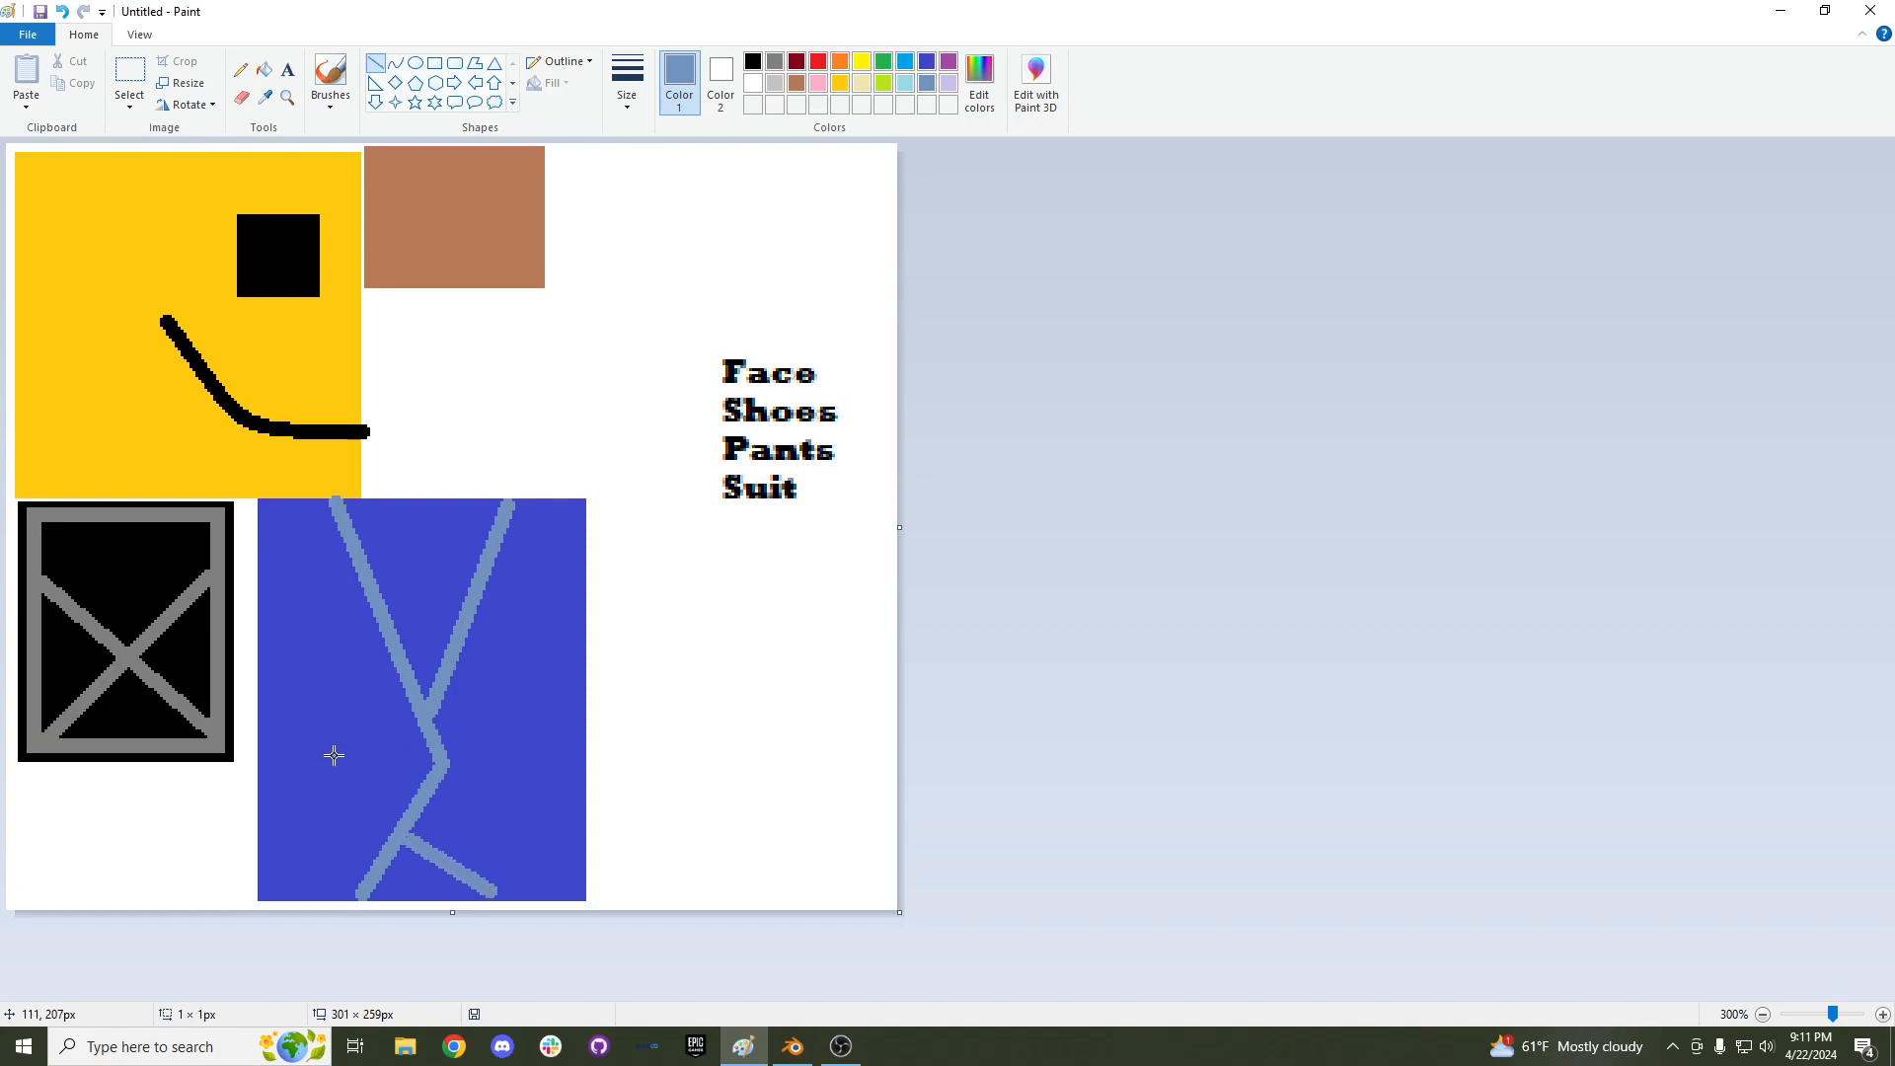
Draw a brown circular button about 13 × 12 px on the suit and fill the collar's triangle red.
click(416, 63)
click(797, 83)
drag(378, 754, 421, 793)
click(267, 70)
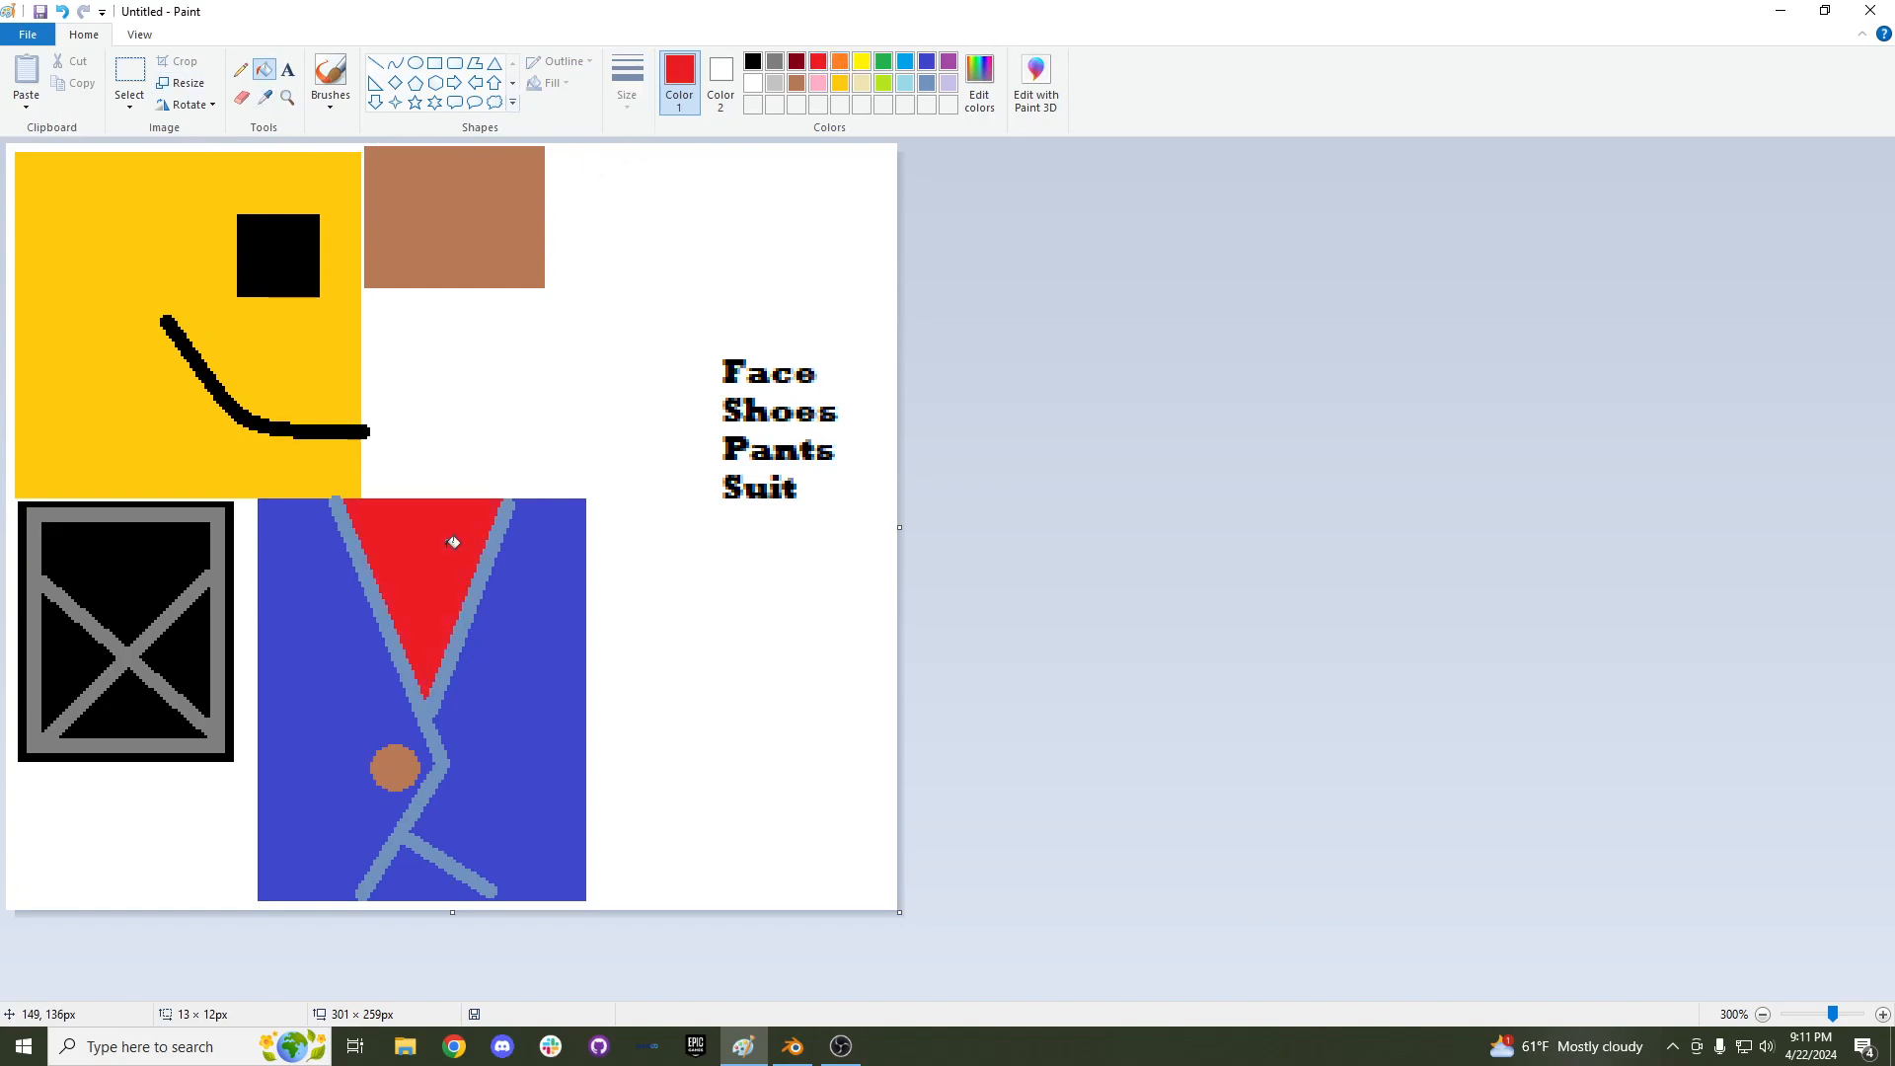
Draw a pink tie from straight lines inside the suit's red collar, ending in a diamond shape.
click(821, 84)
click(376, 63)
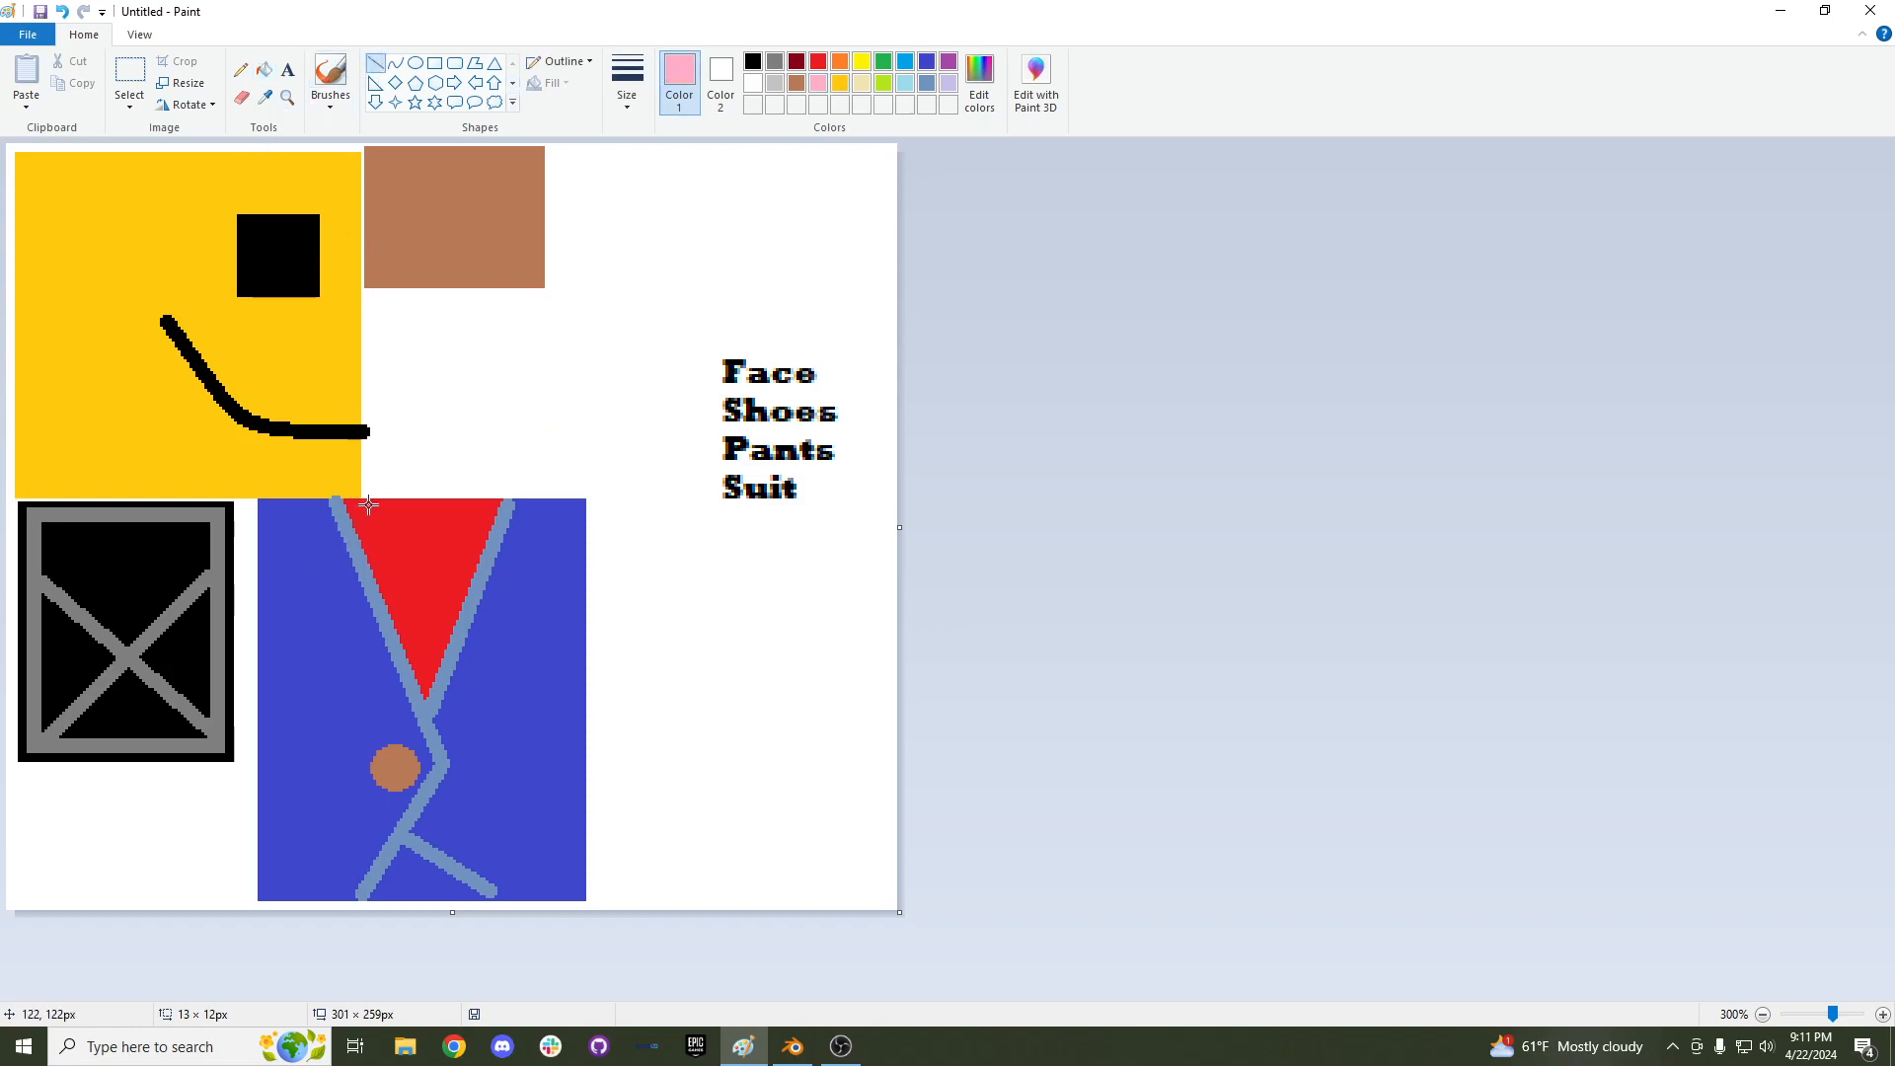
drag(400, 497, 423, 593)
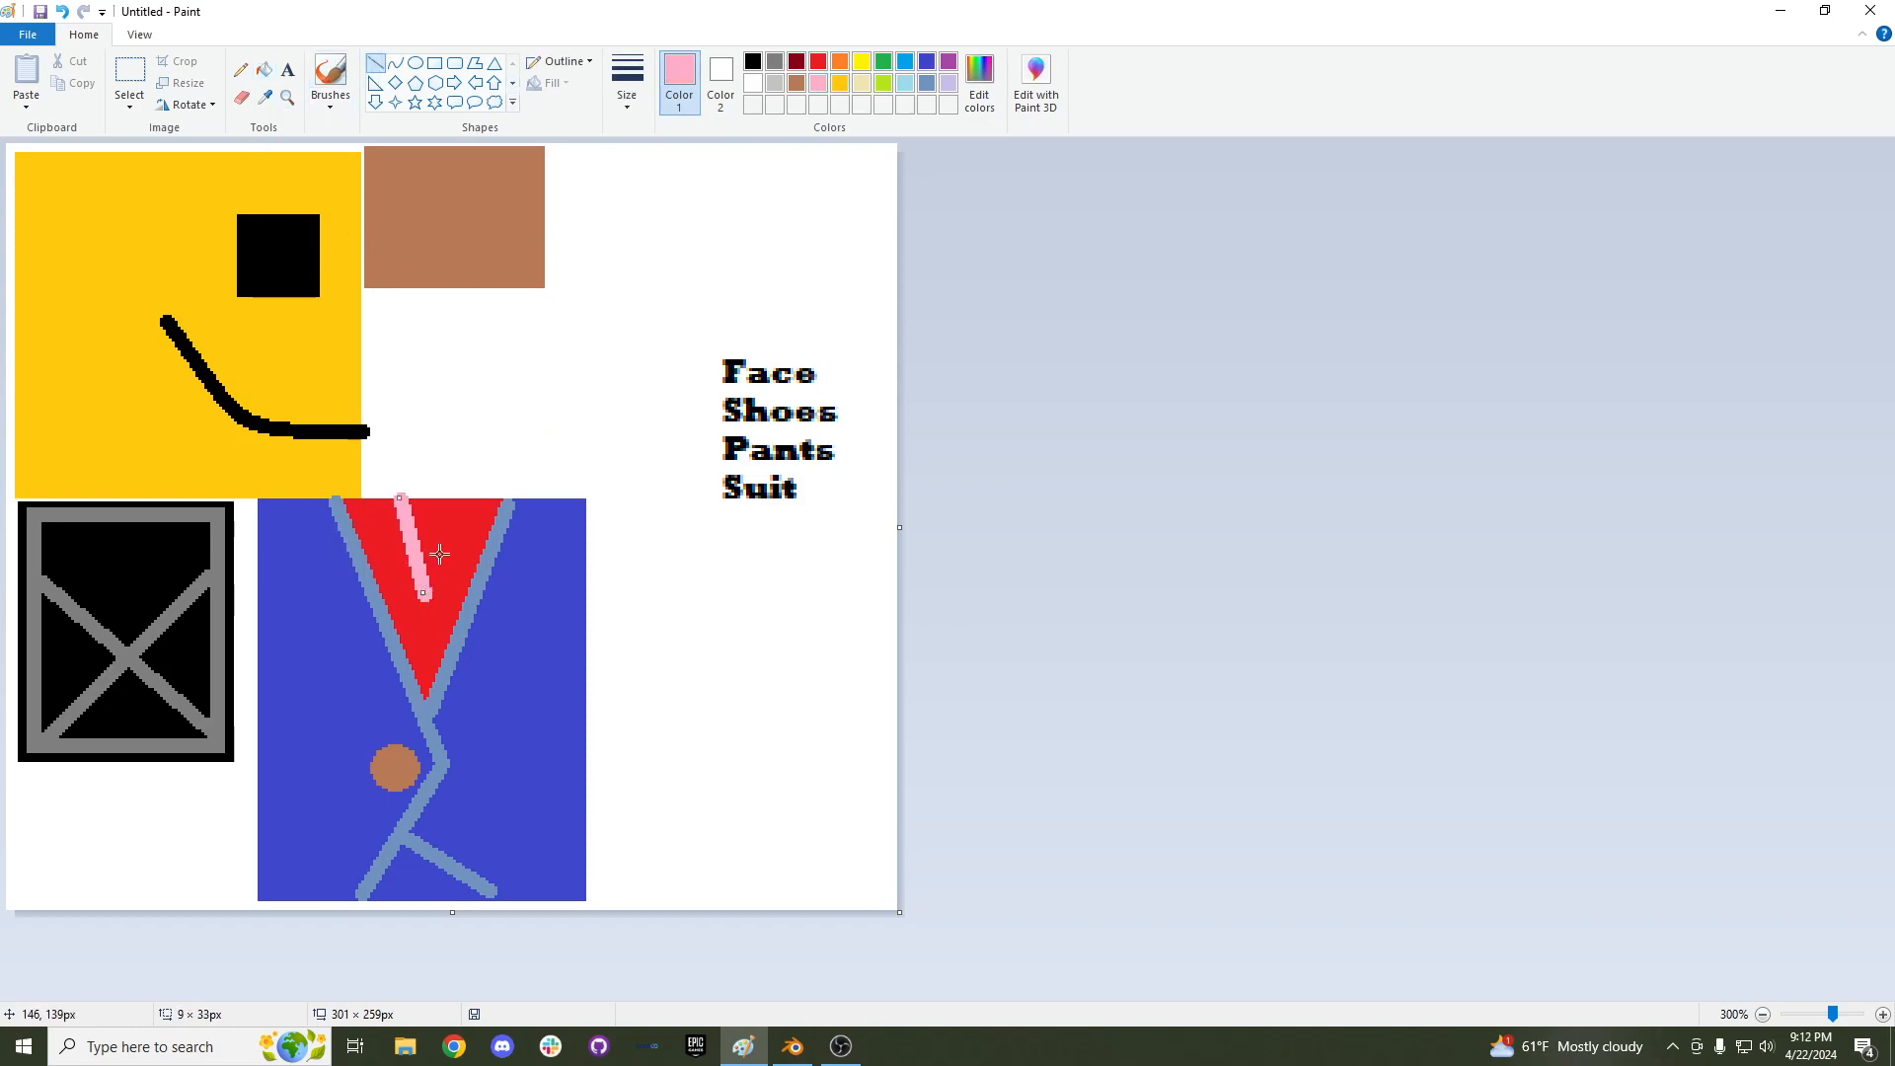
drag(442, 505, 420, 644)
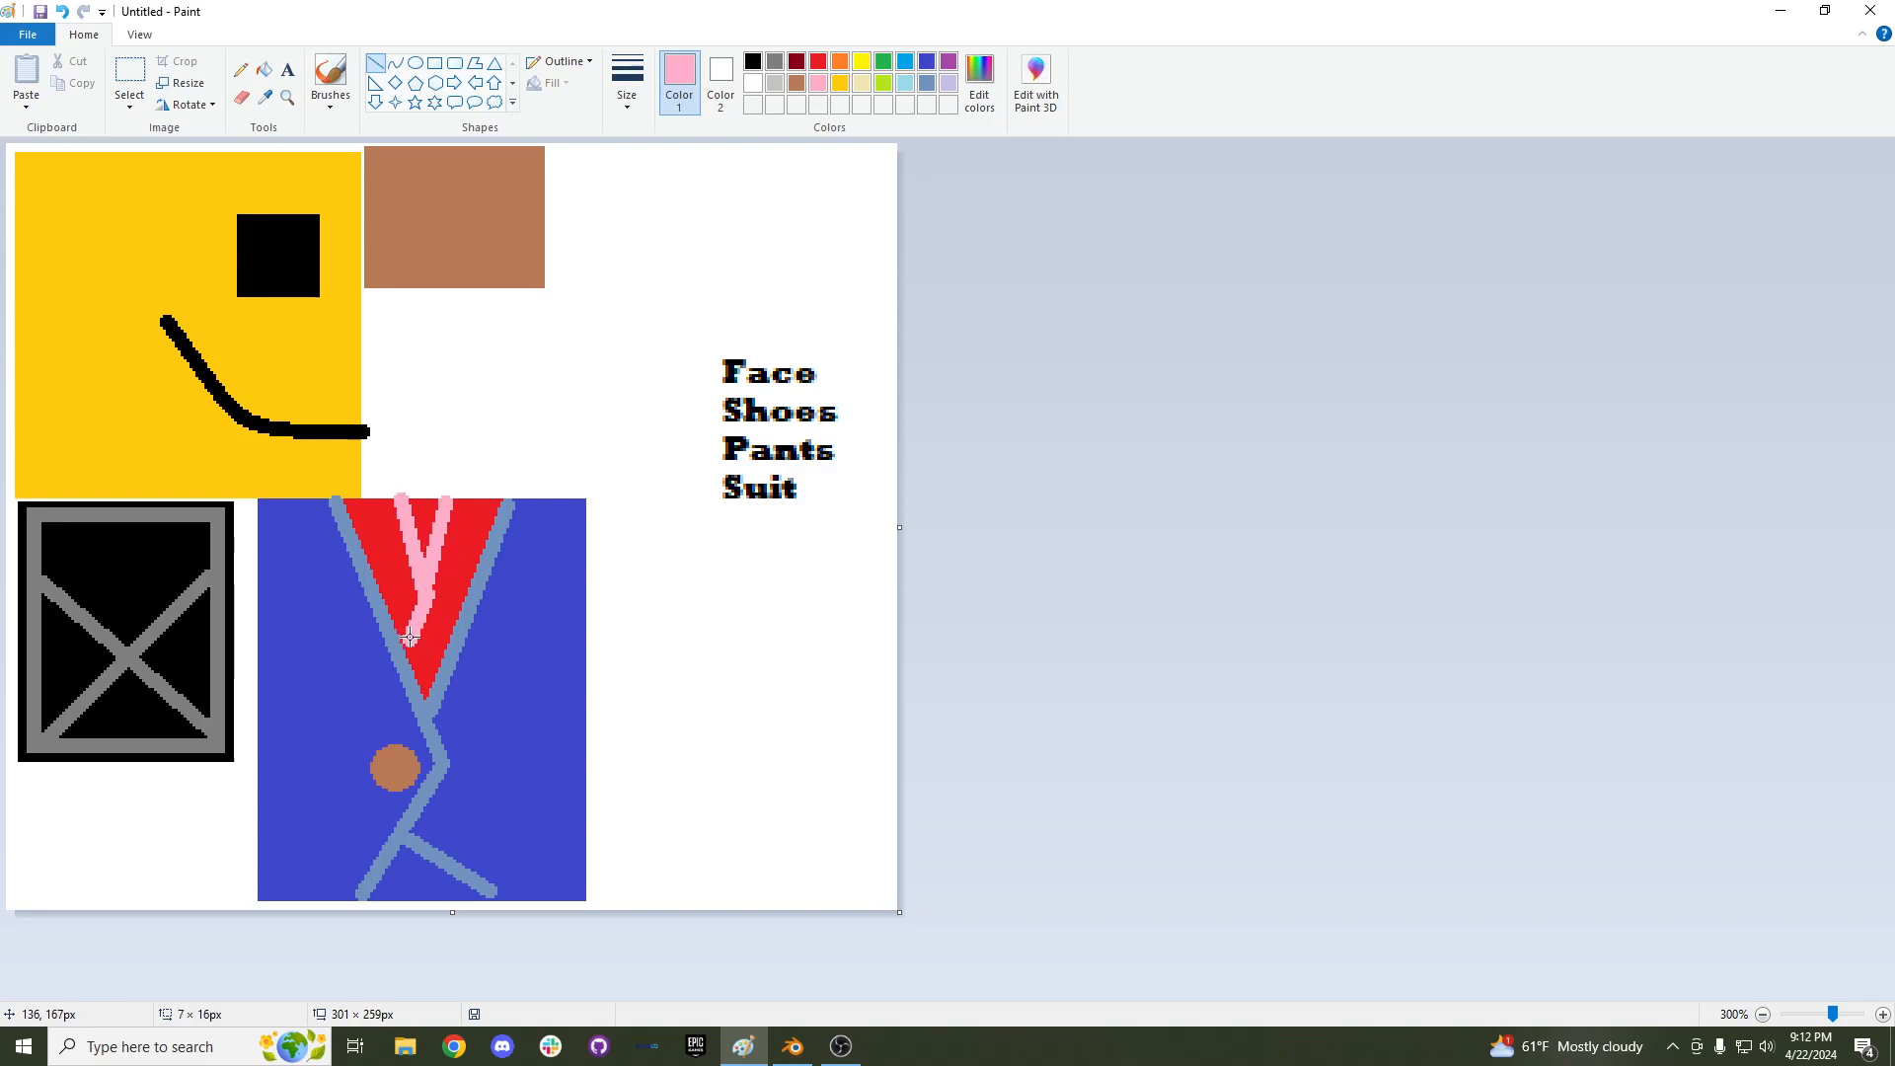
click(418, 641)
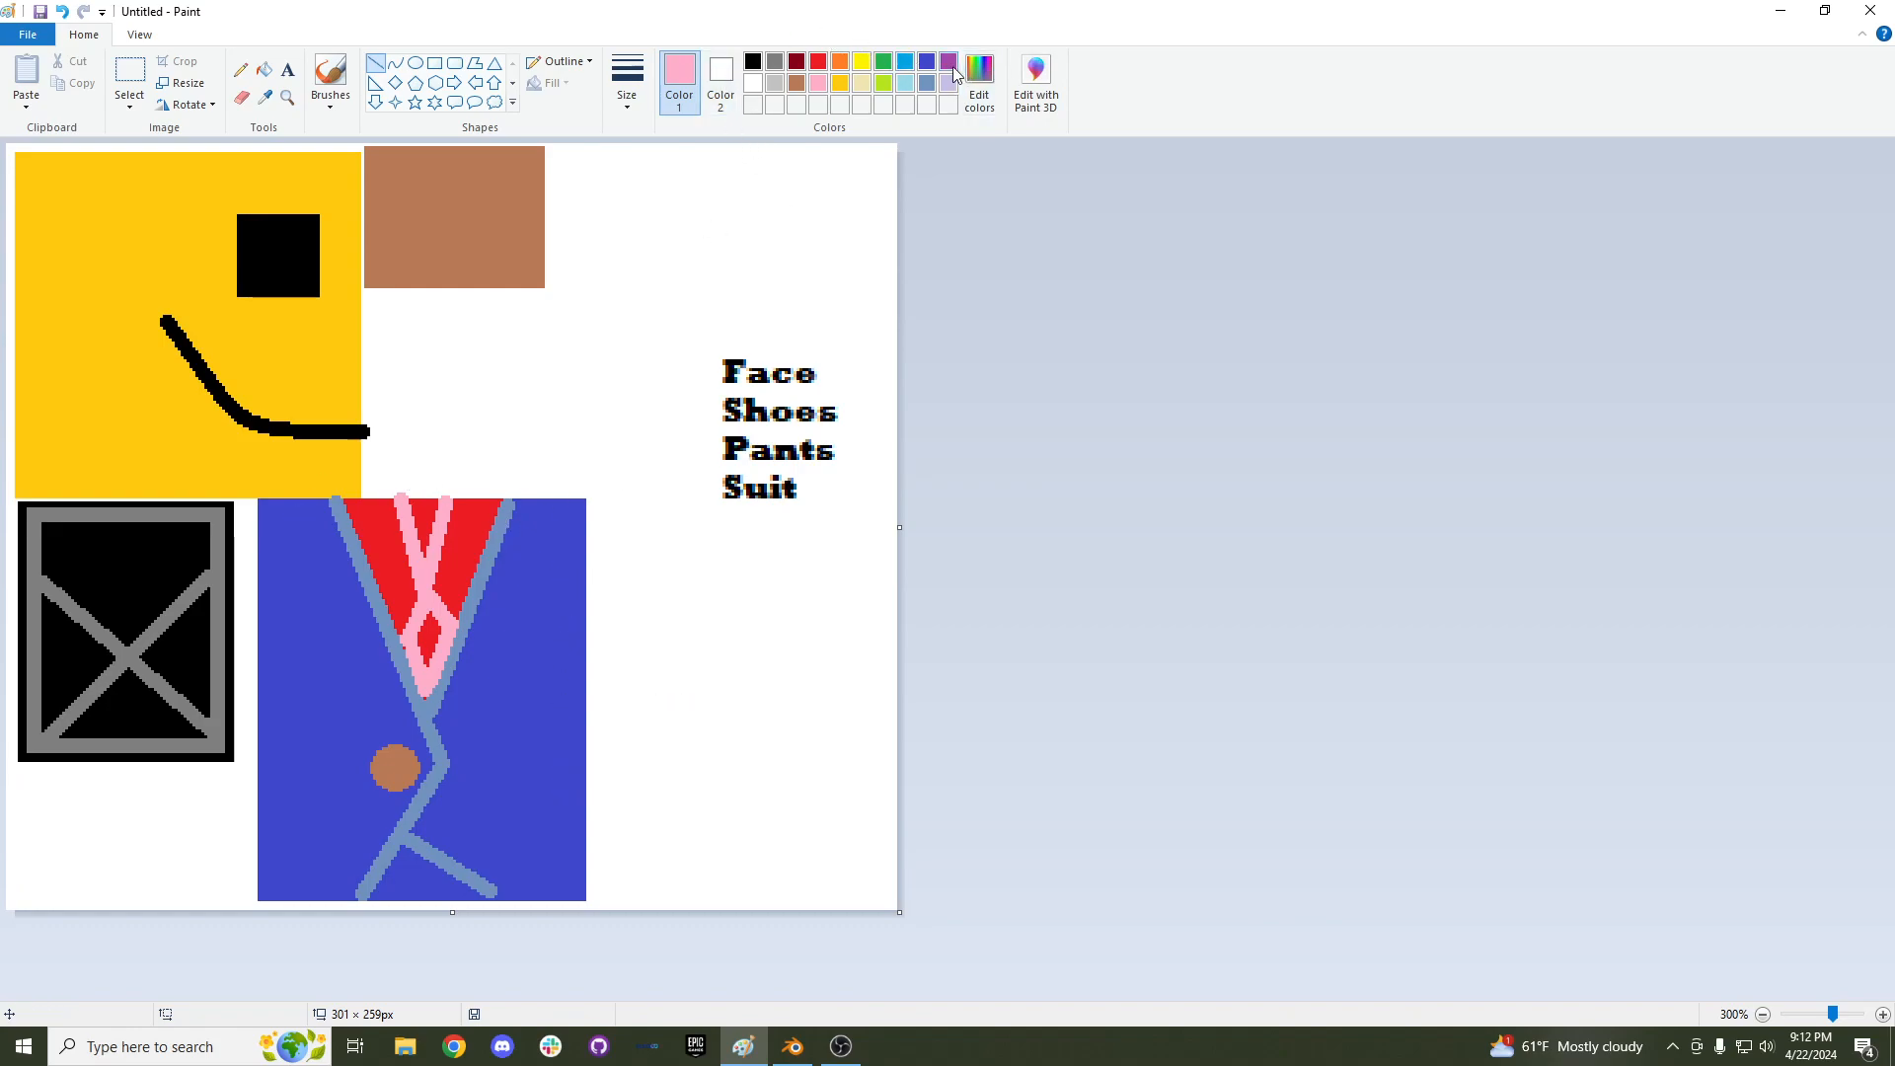
Draw a tall indigo-filled rectangle to the right of the suit, then set the drawing color to gray.
click(927, 61)
click(435, 63)
drag(616, 537, 794, 894)
click(273, 74)
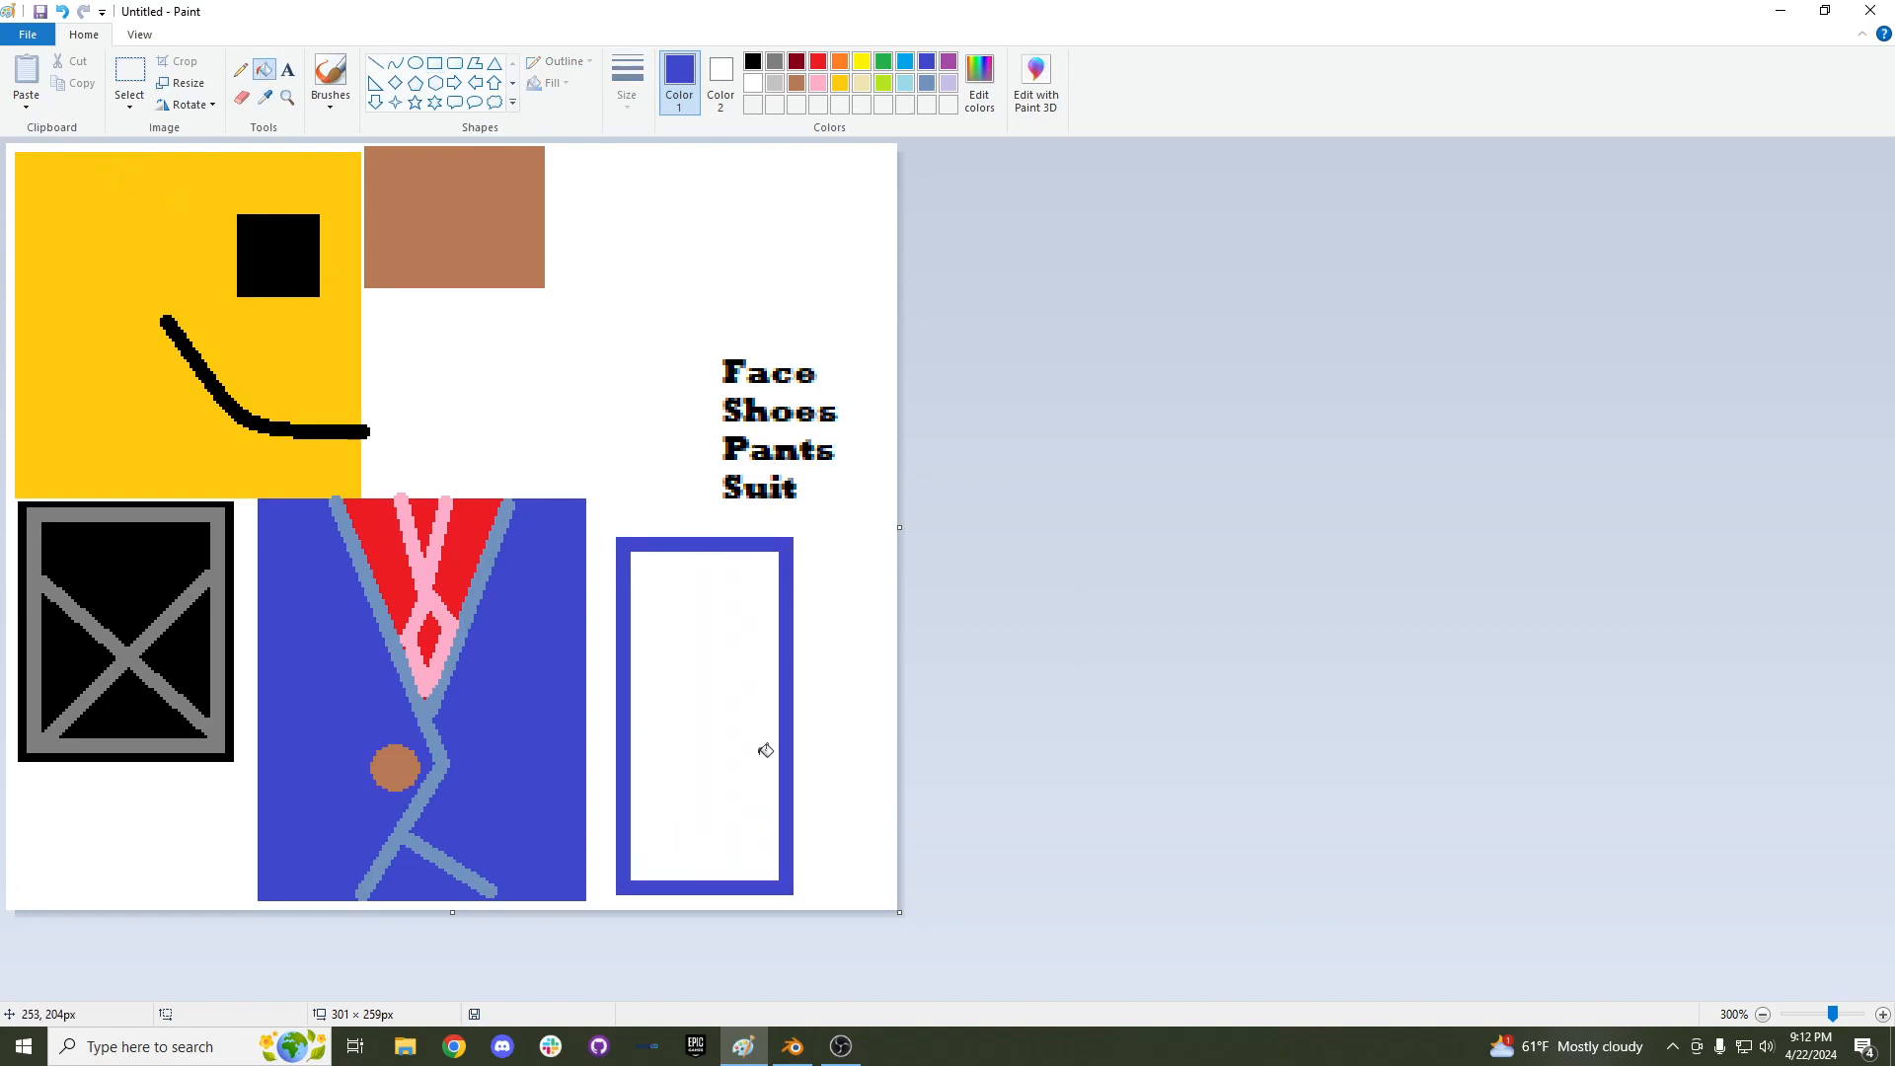
click(724, 728)
click(776, 61)
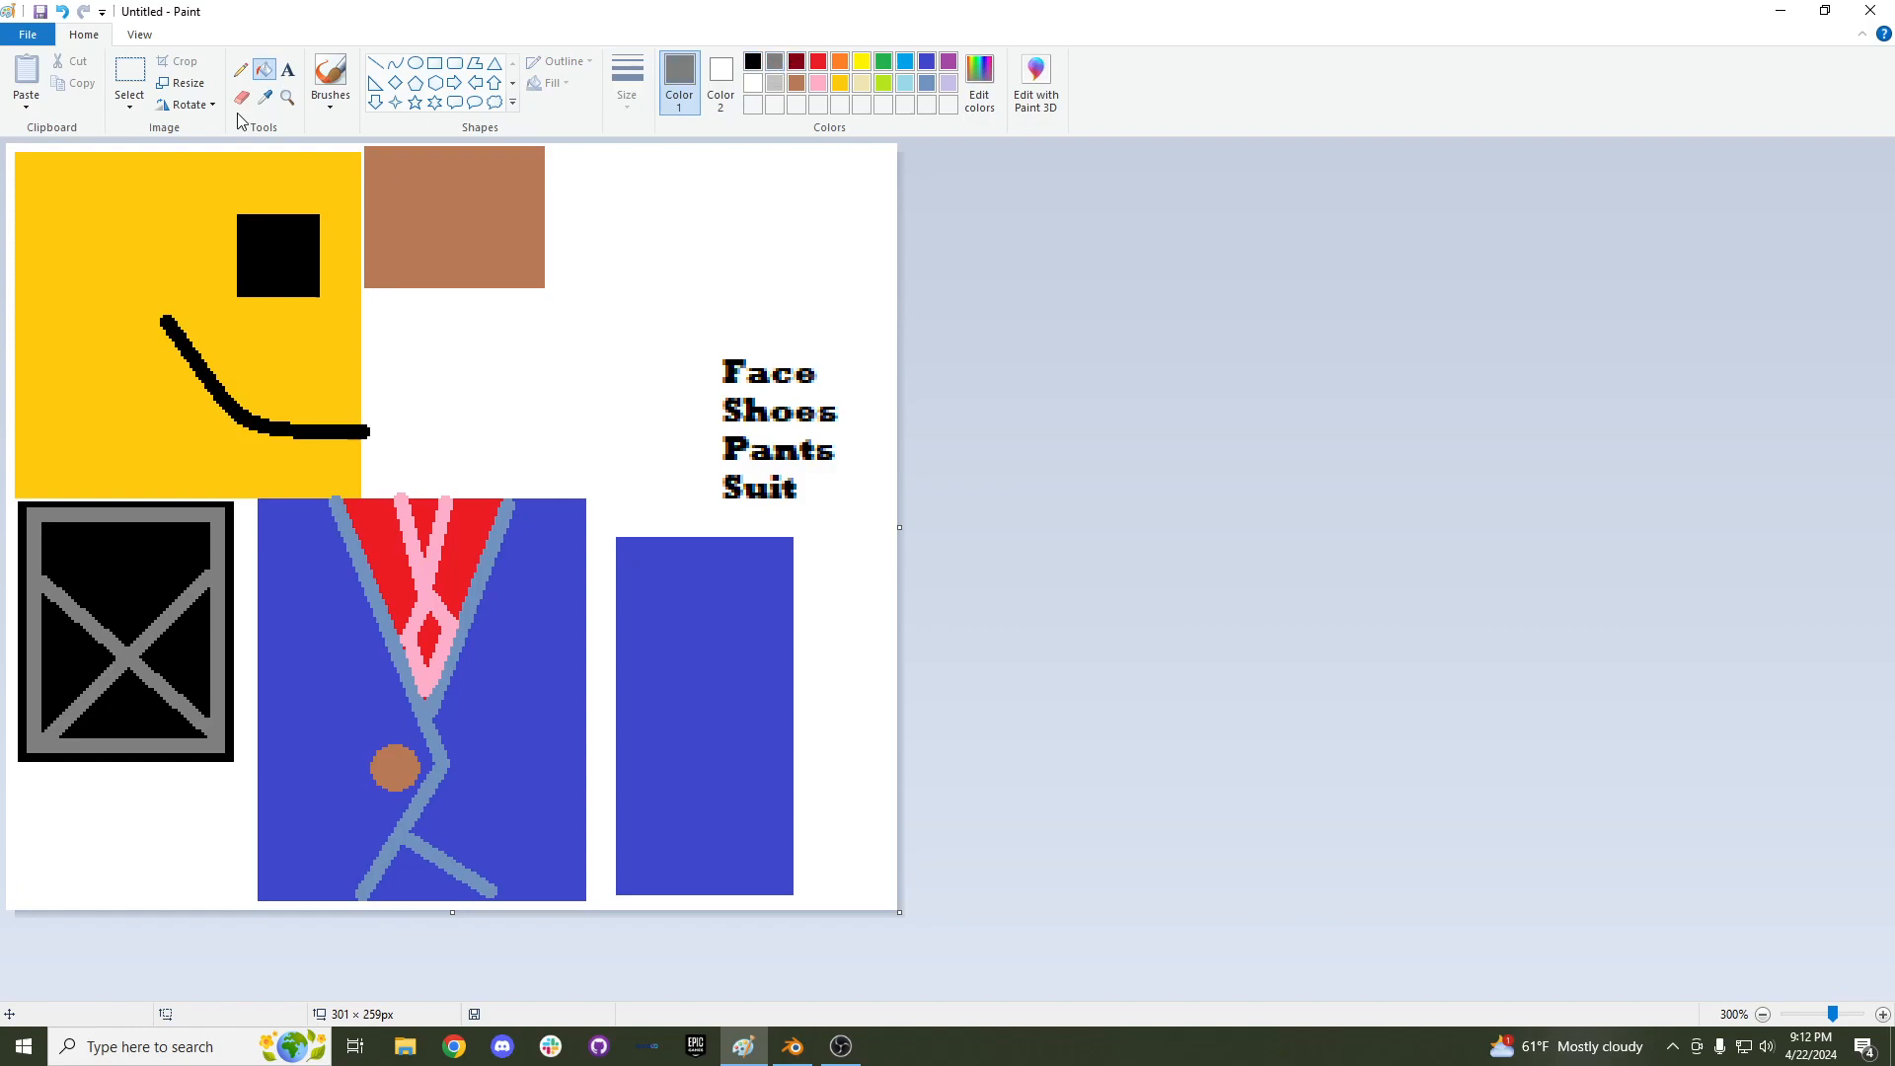
Draw a gray vertical straight line down the full height of the indigo pants rectangle, near its left side.
click(378, 66)
drag(651, 538, 661, 851)
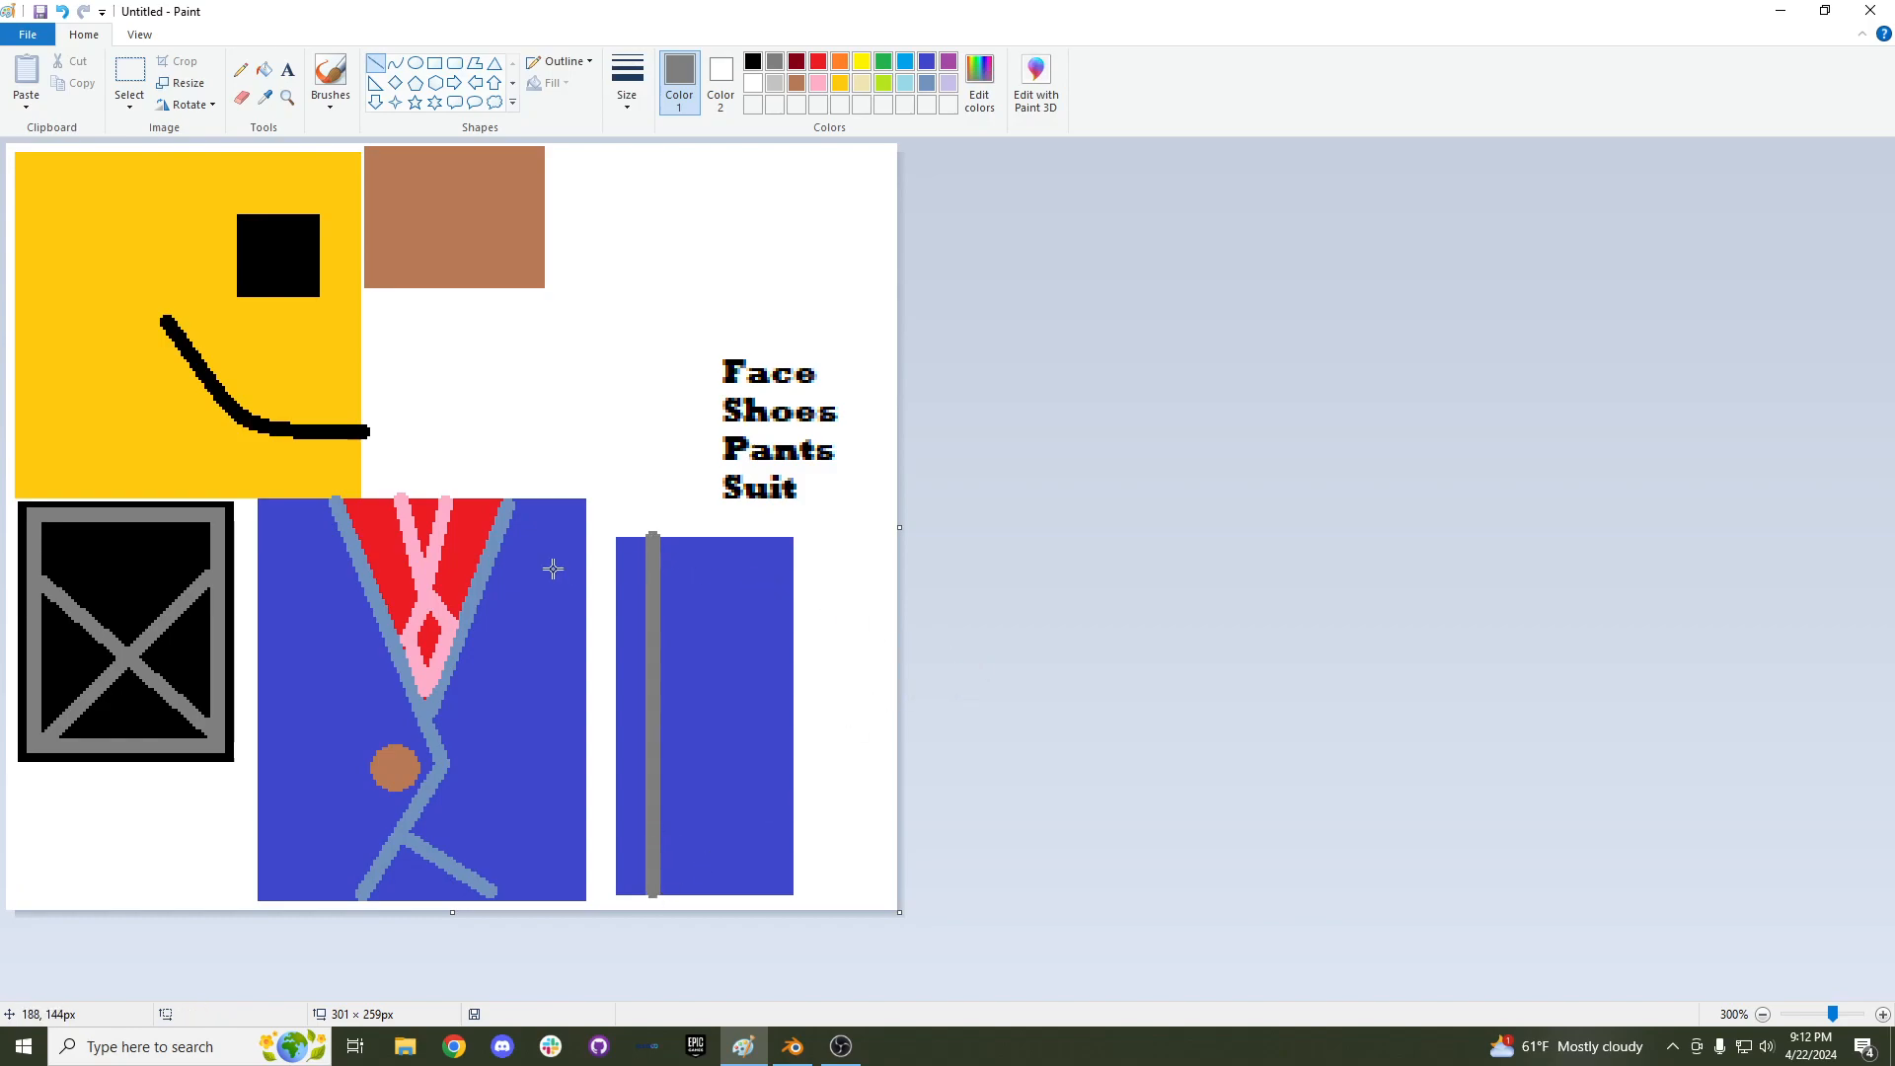
Start saving the image under a new name and create a folder named Blocky inside BuildingsAndTextures.
click(32, 34)
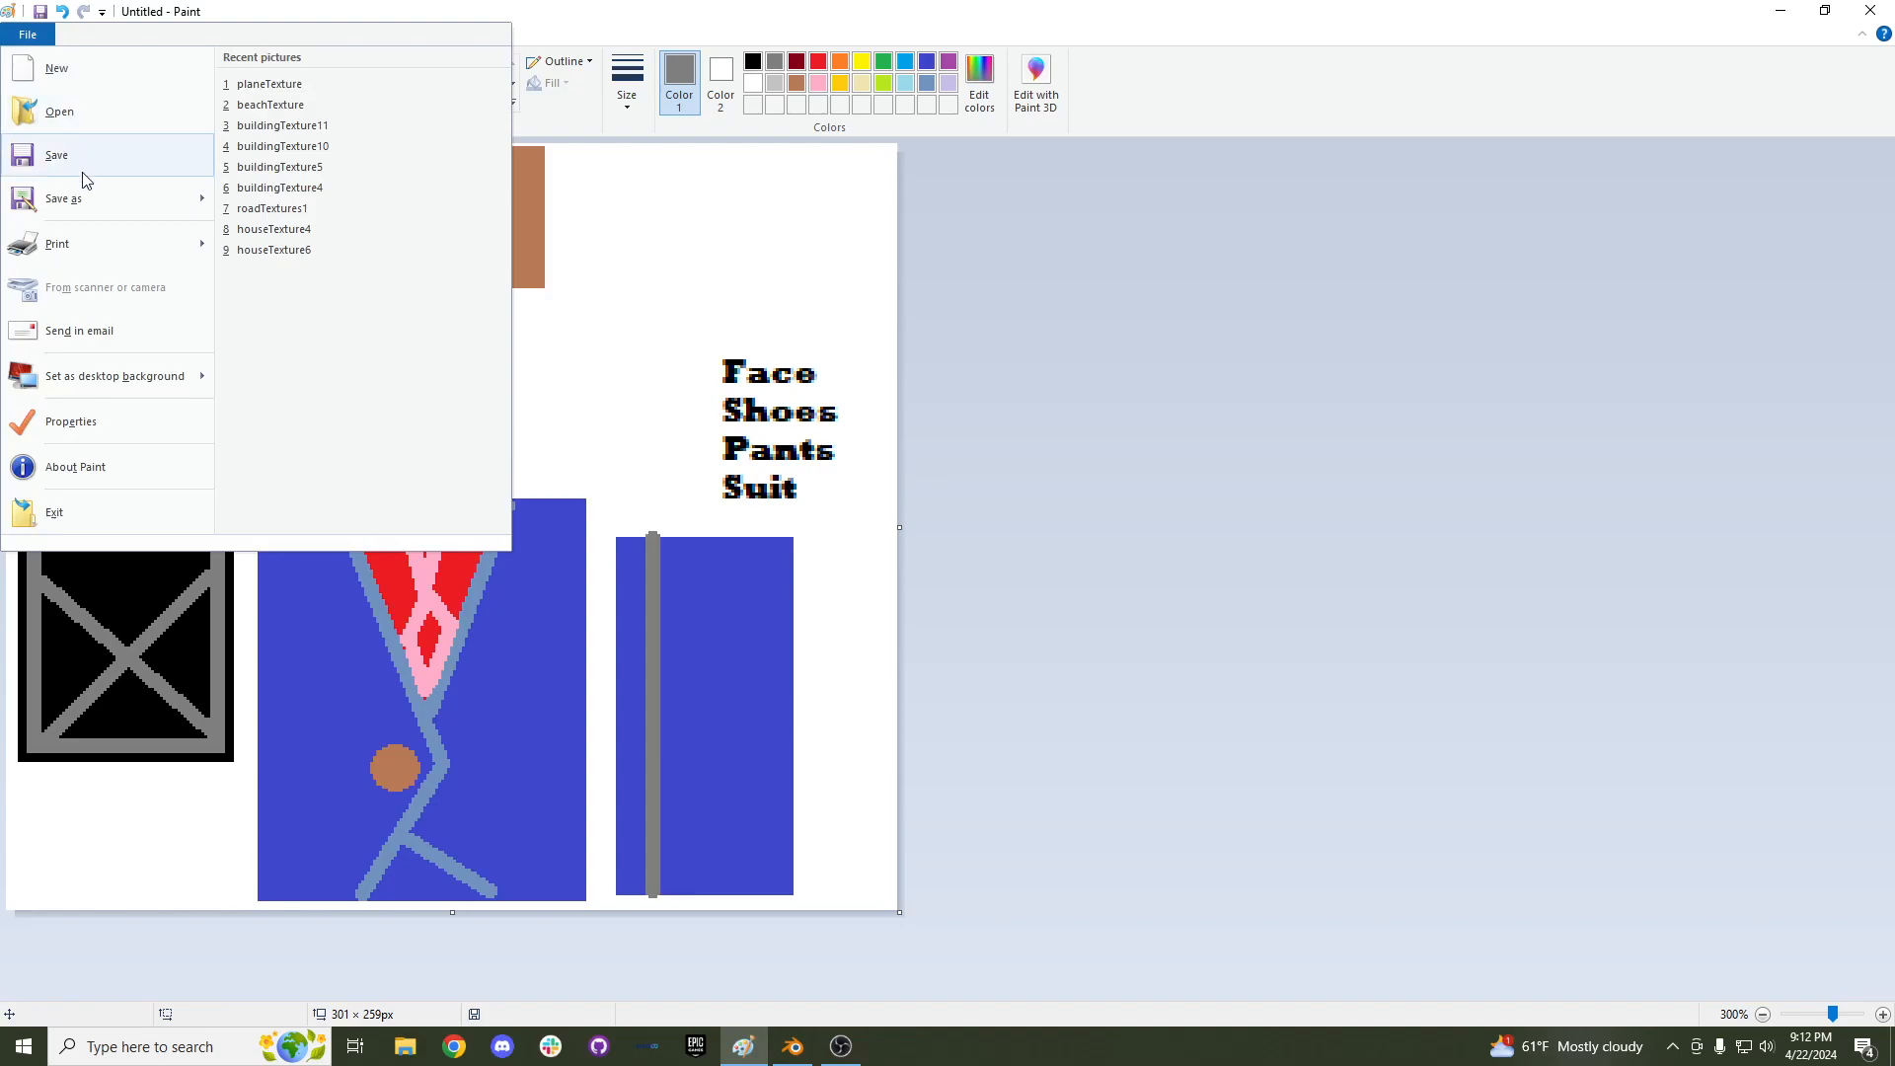
click(64, 198)
right_click(798, 599)
mouse_move(946, 808)
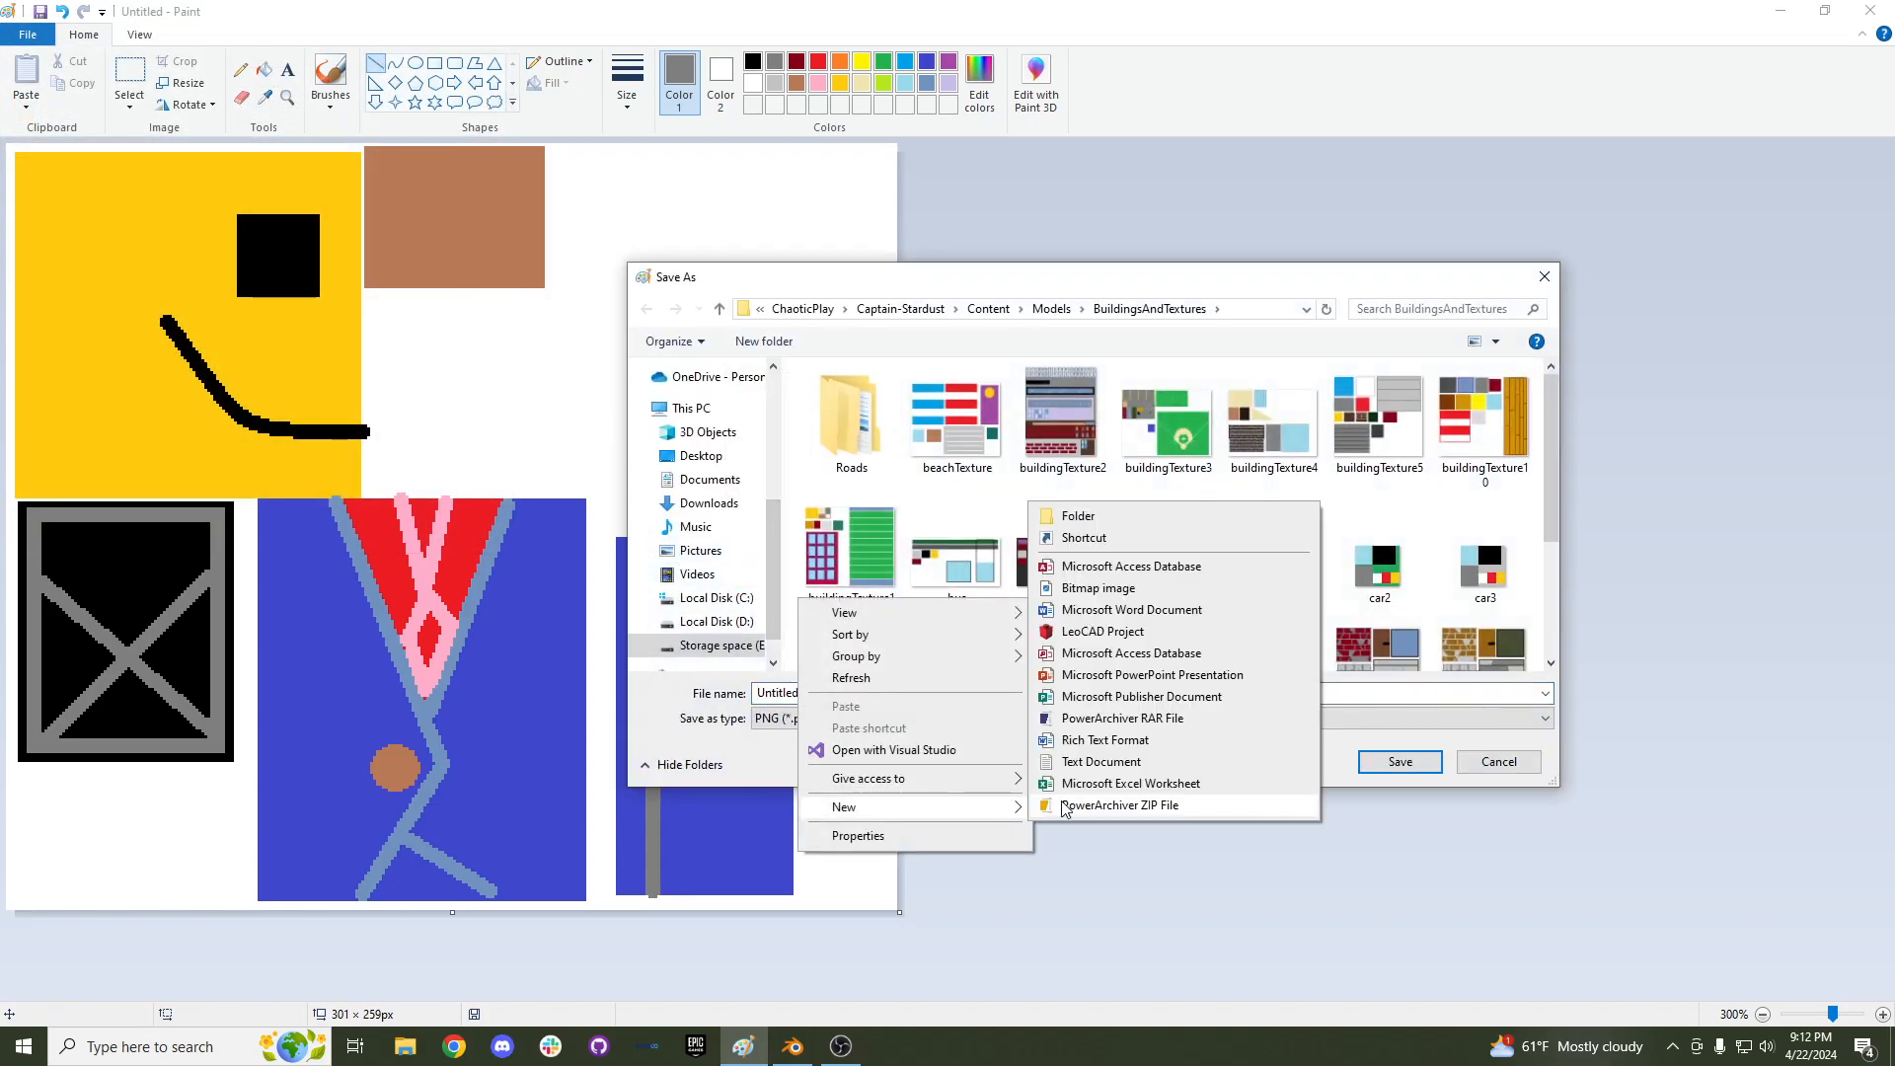
click(1086, 516)
text(Bl)
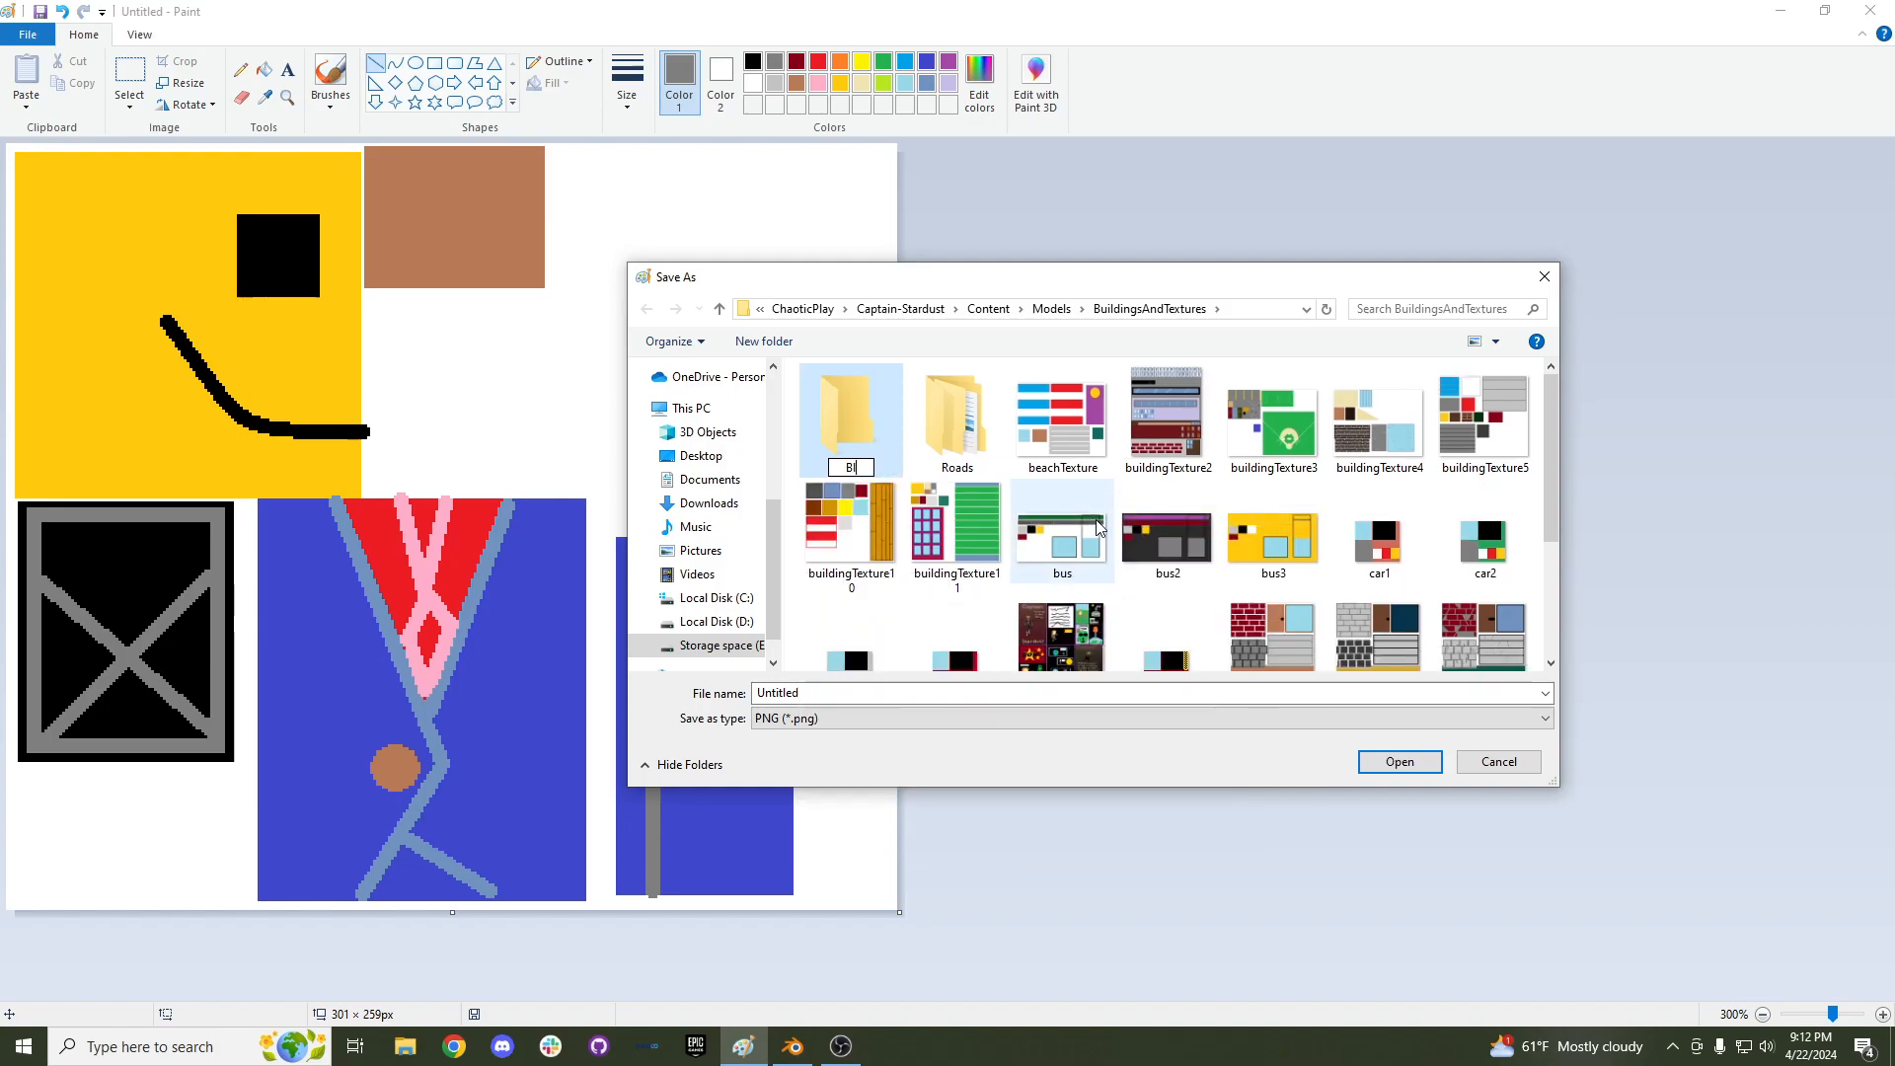
text(ocky)
key(Return)
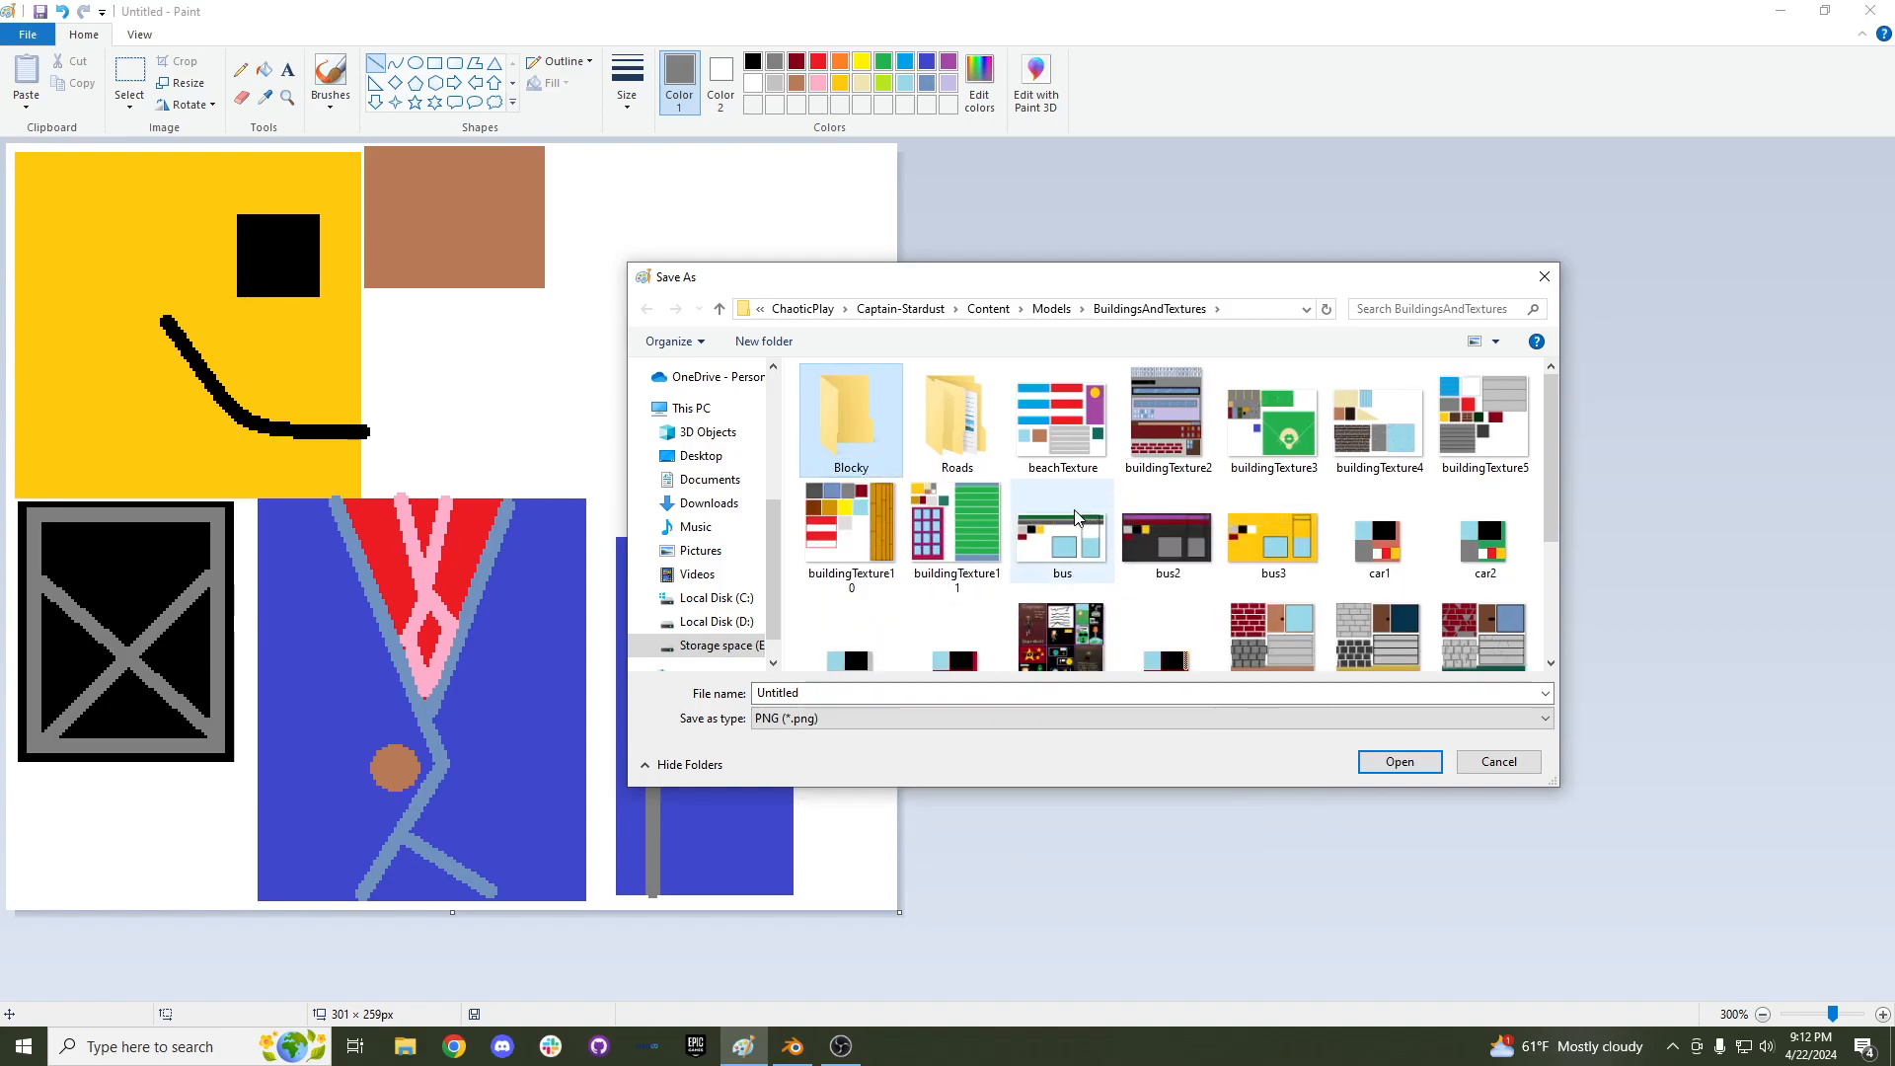
Save the texture as a PNG file named blocky in the Blocky folder, copying that folder's path before saving.
double_click(845, 401)
click(788, 718)
click(794, 696)
double_click(794, 696)
text(blocky)
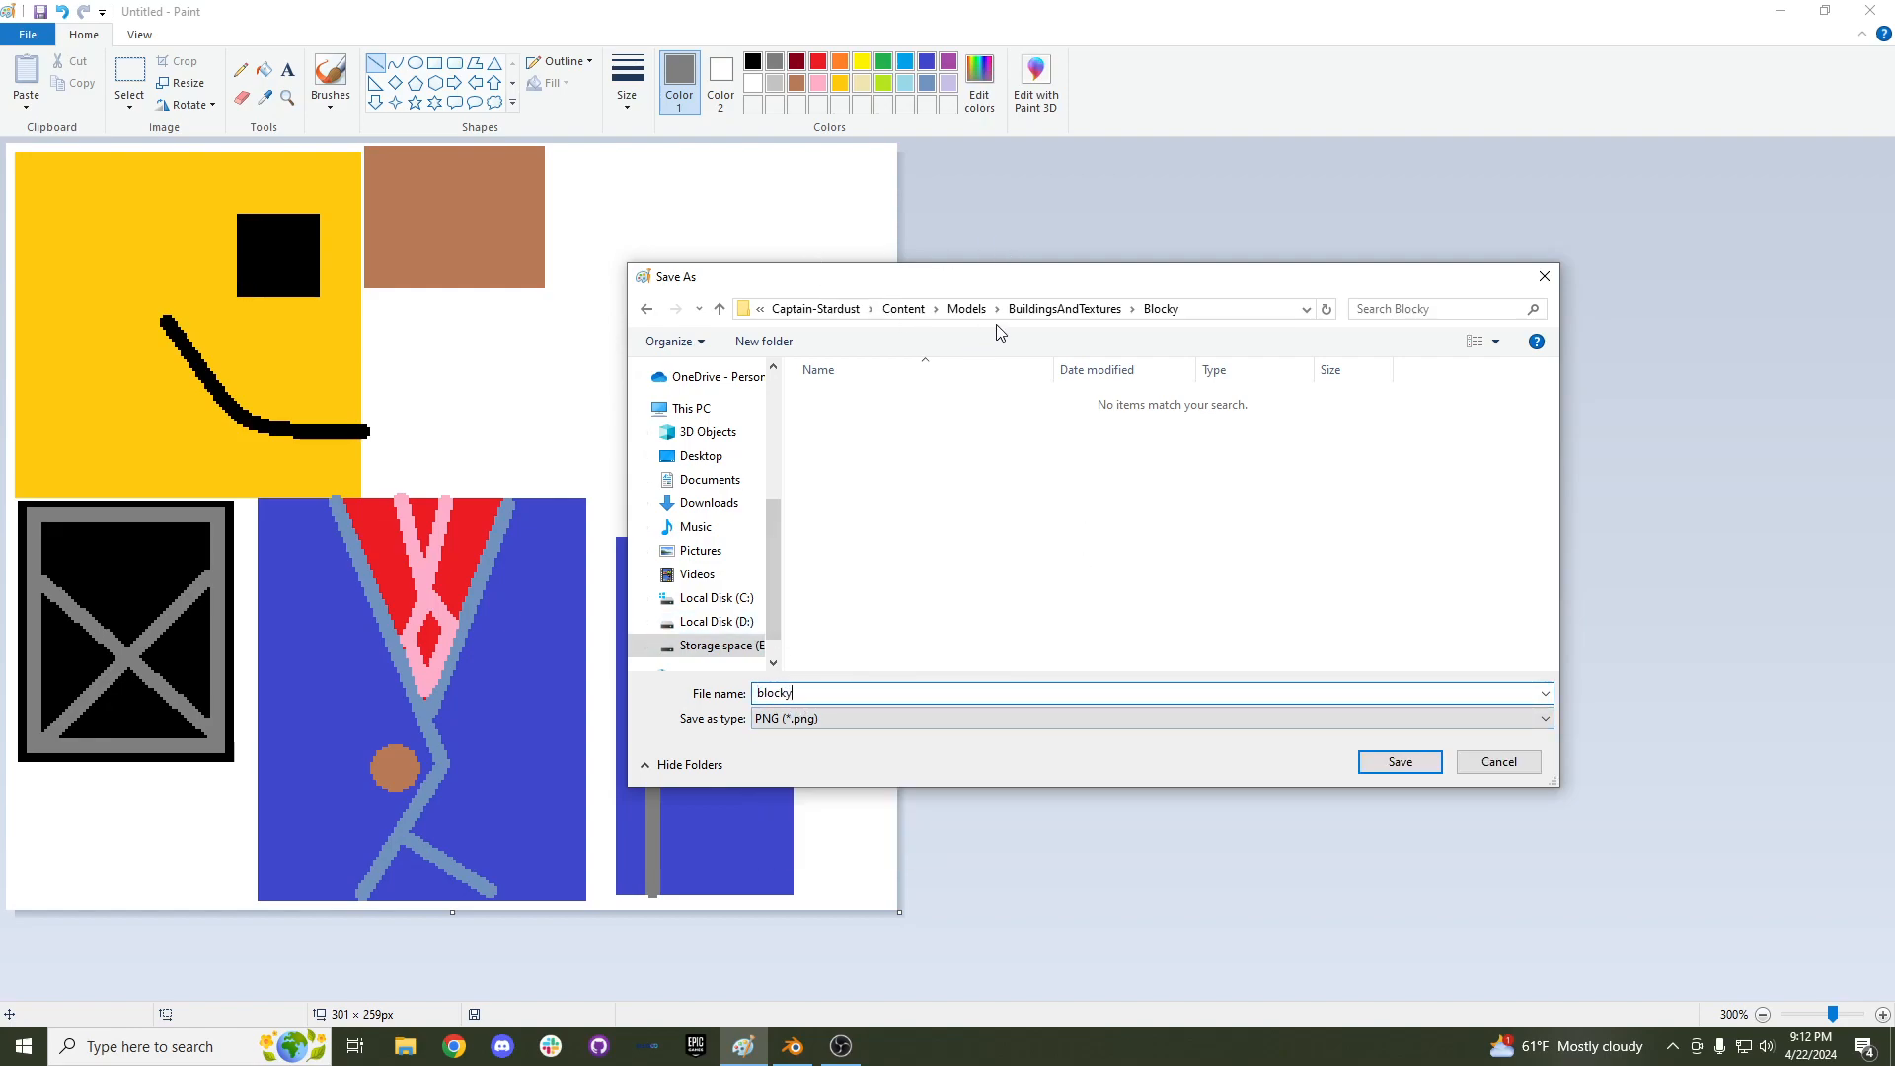
click(1253, 309)
click(1419, 768)
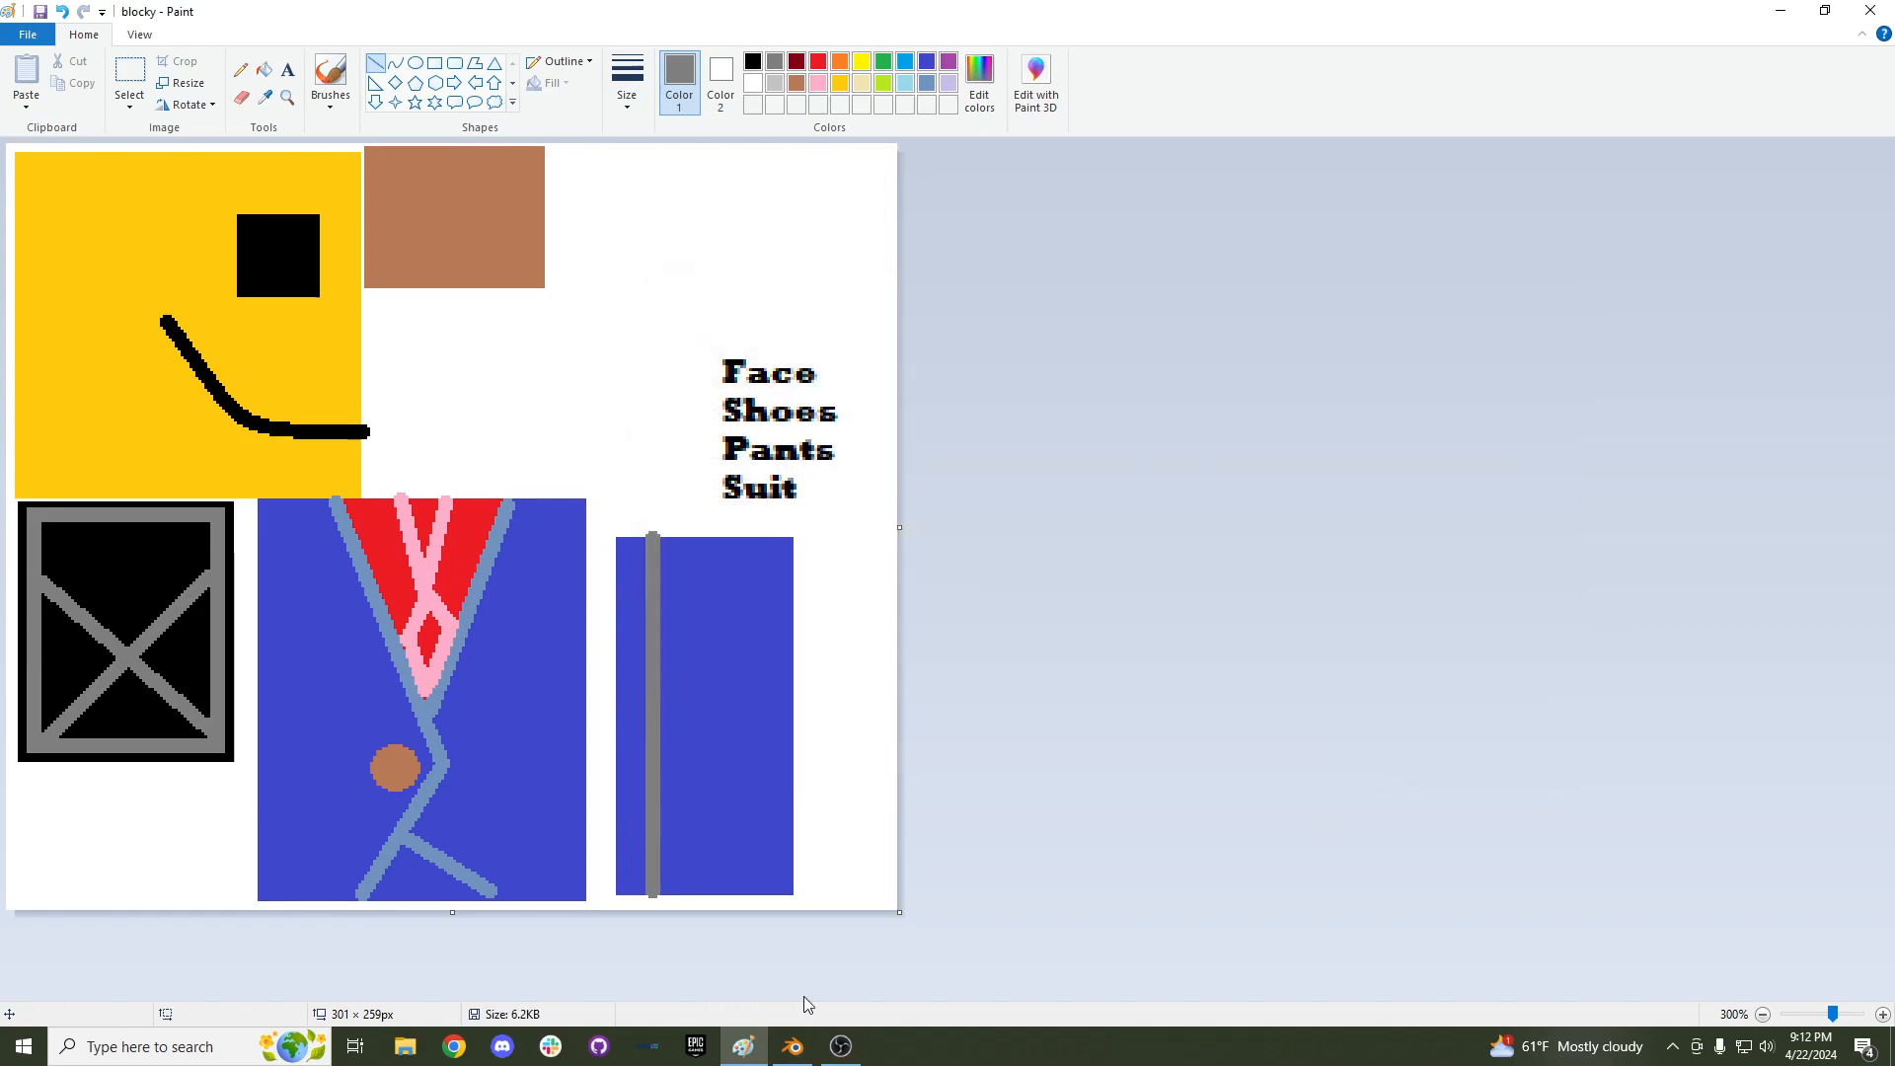
Switch to Blender and assign an Image Texture to the base color of the humanoid's material.
click(793, 1046)
middle_drag(844, 641, 802, 655)
scroll(817, 622, up, 2)
key(Tab)
scroll(842, 657, down, 2)
scroll(785, 632, up, 2)
key(Tab)
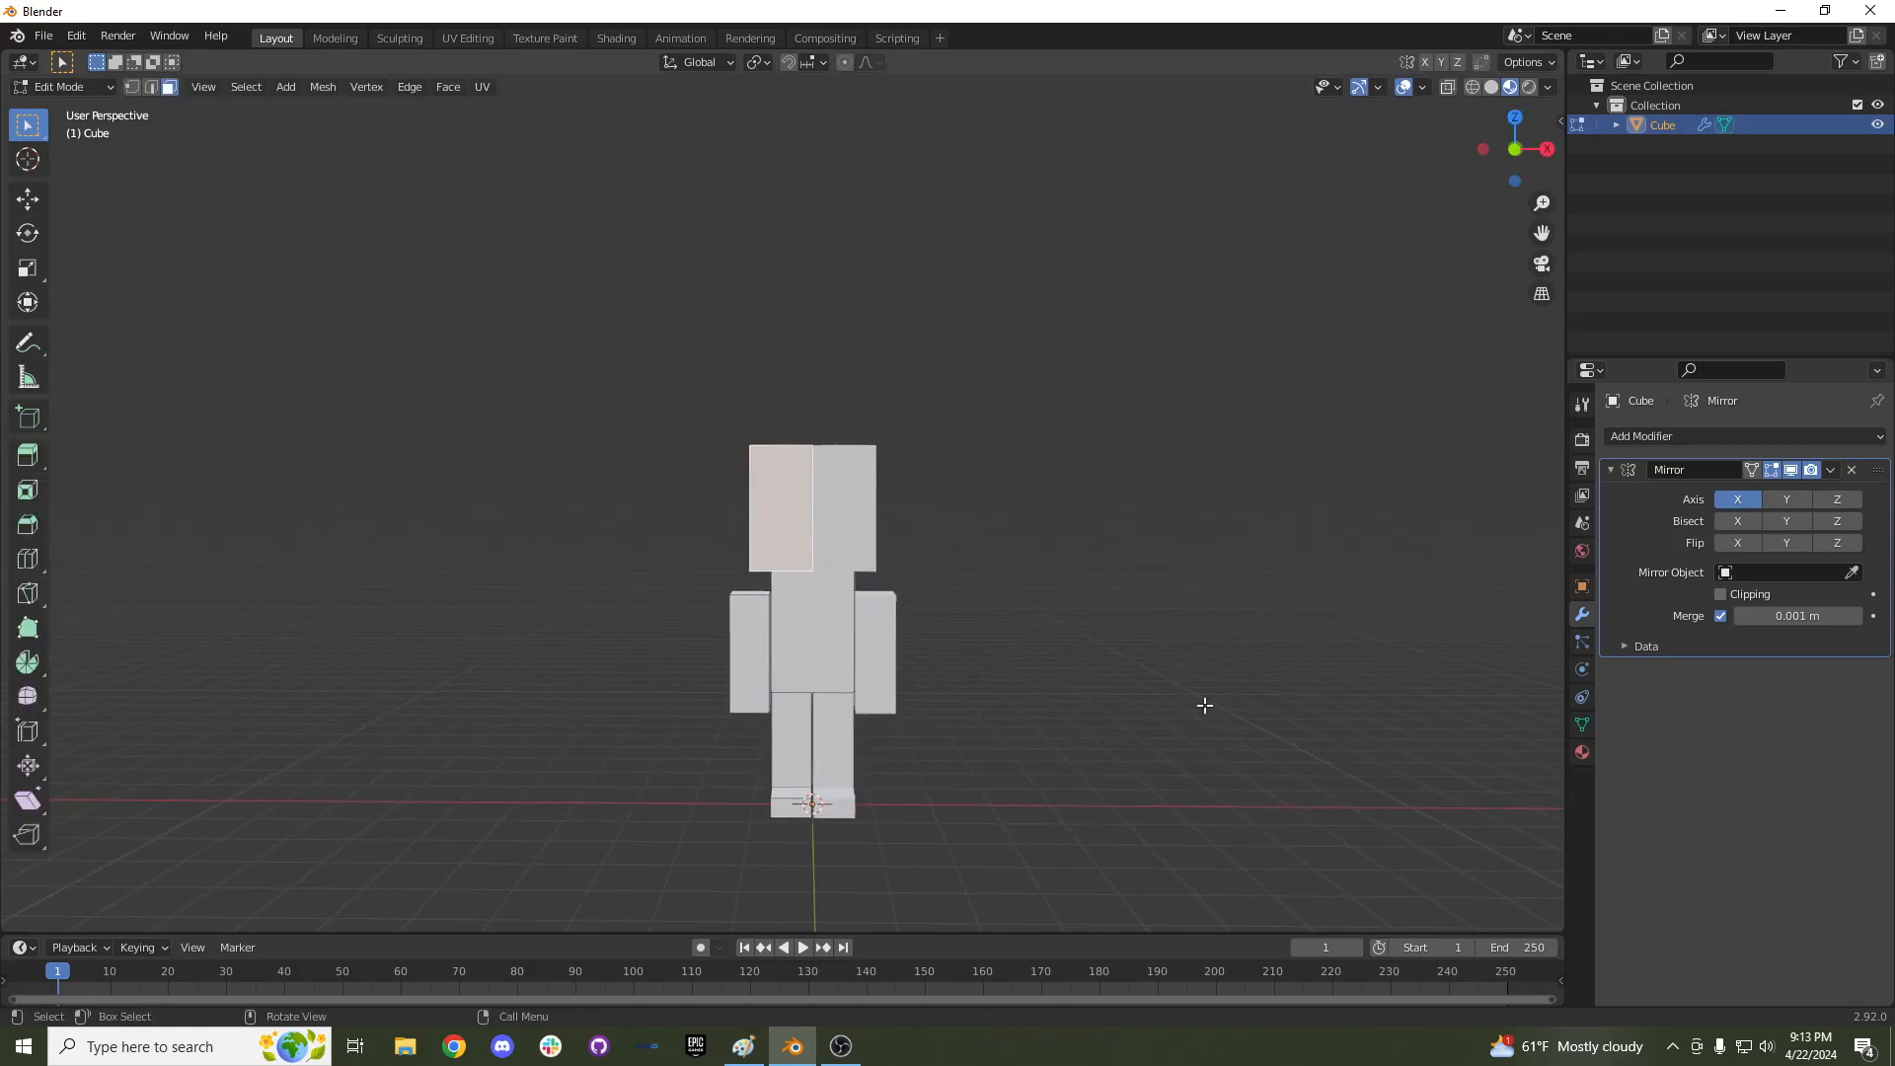
click(1581, 753)
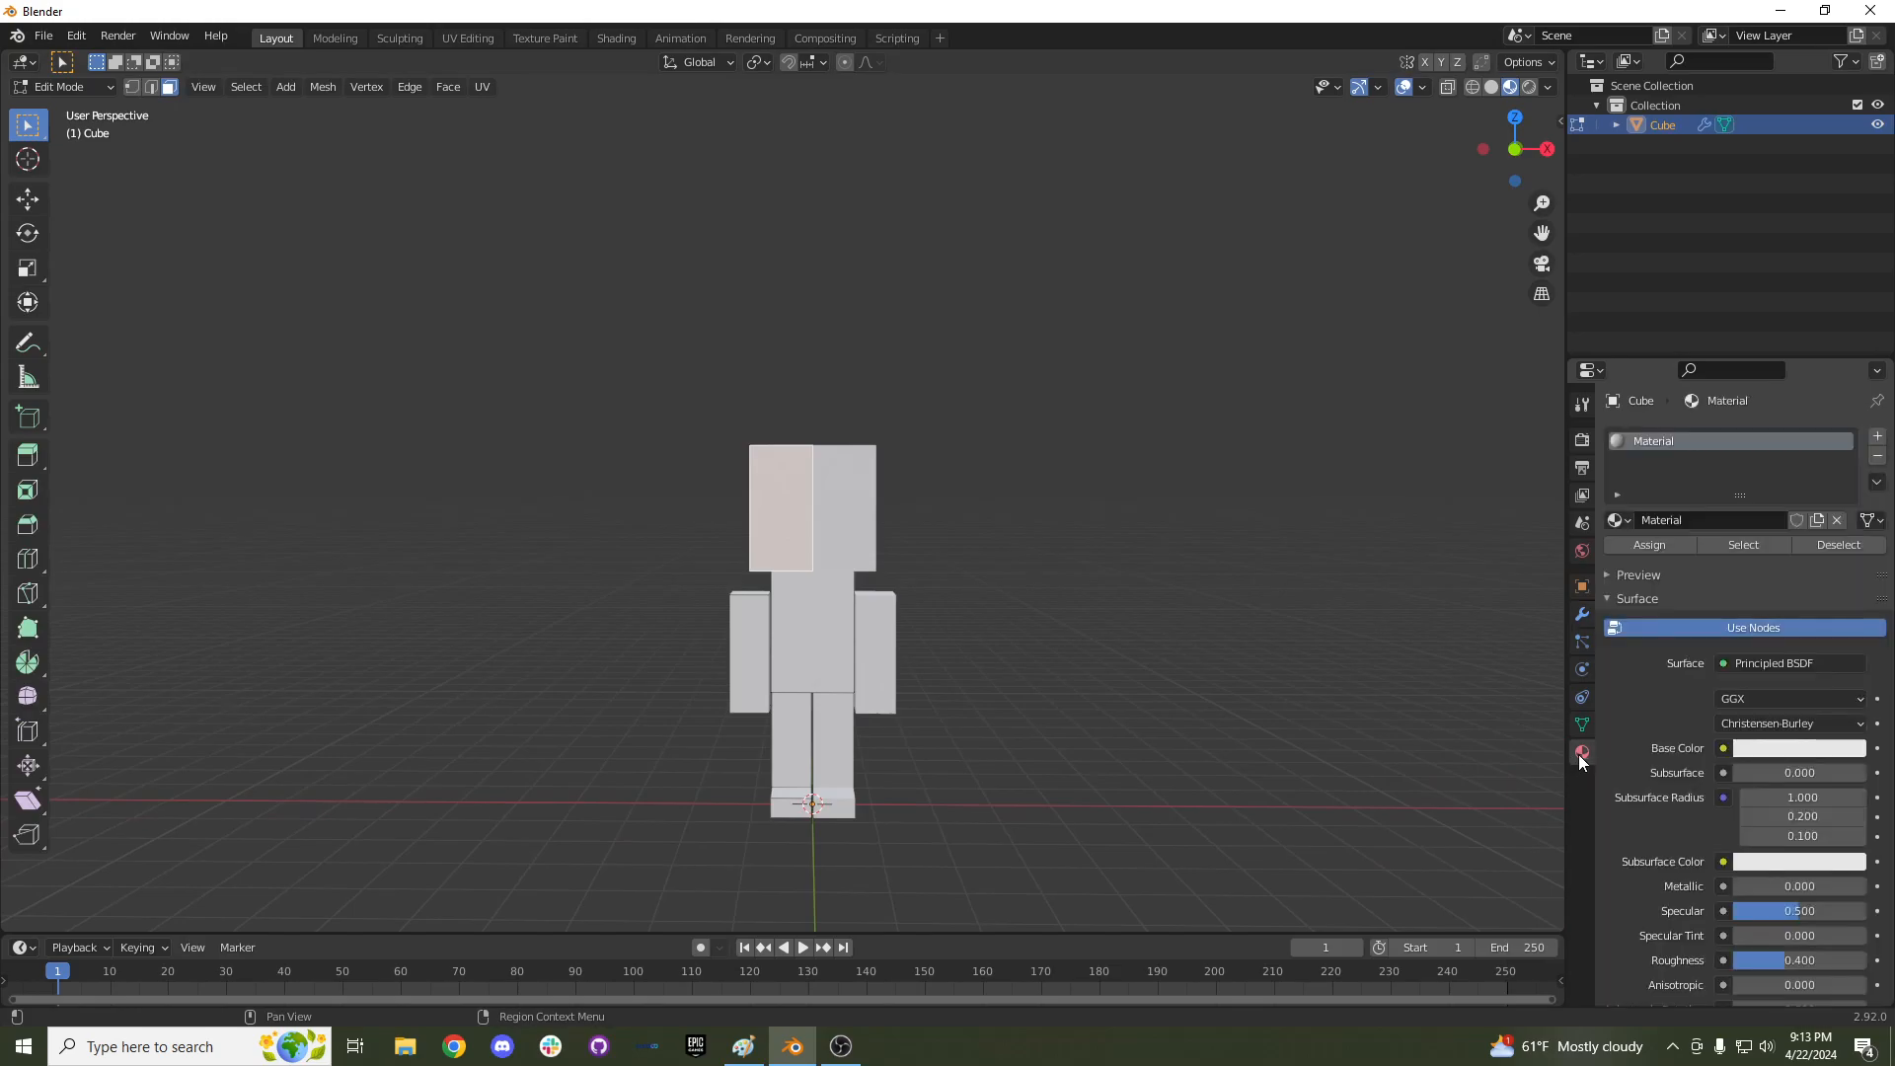
click(1724, 749)
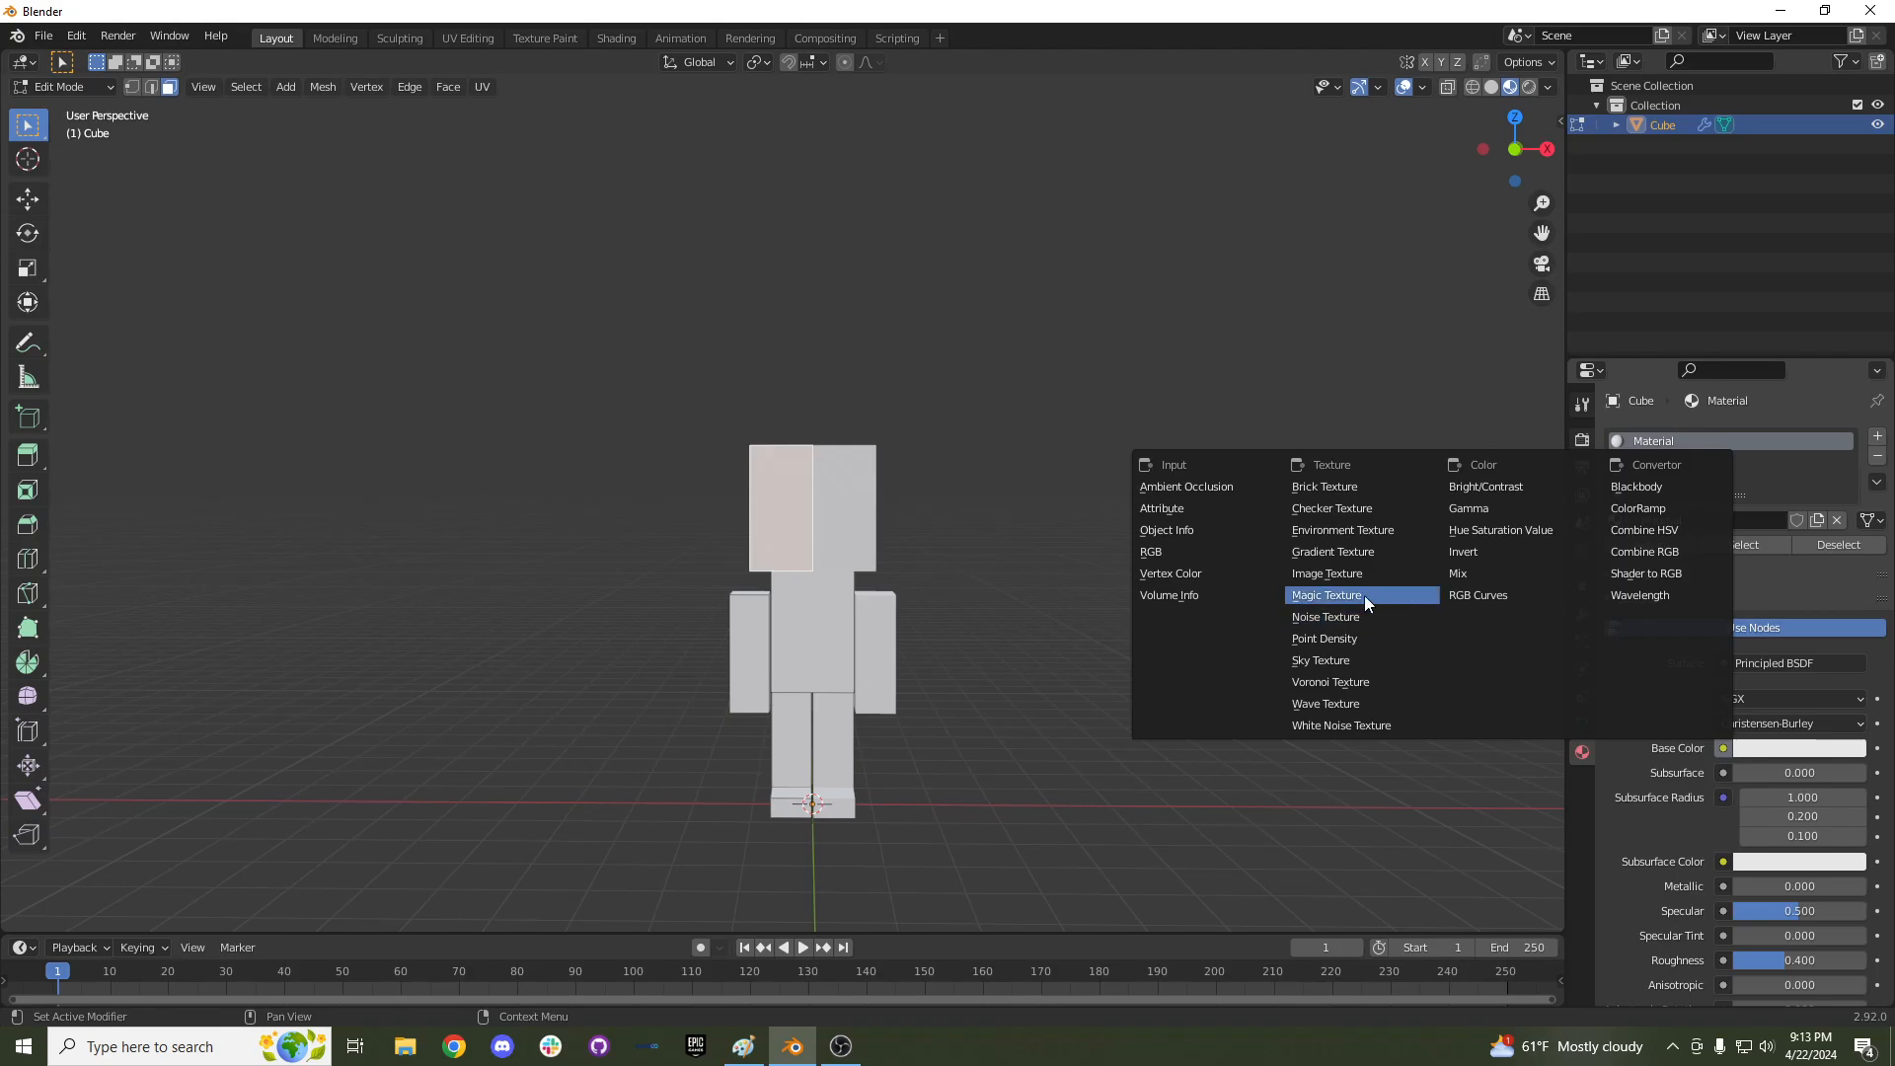
click(1329, 575)
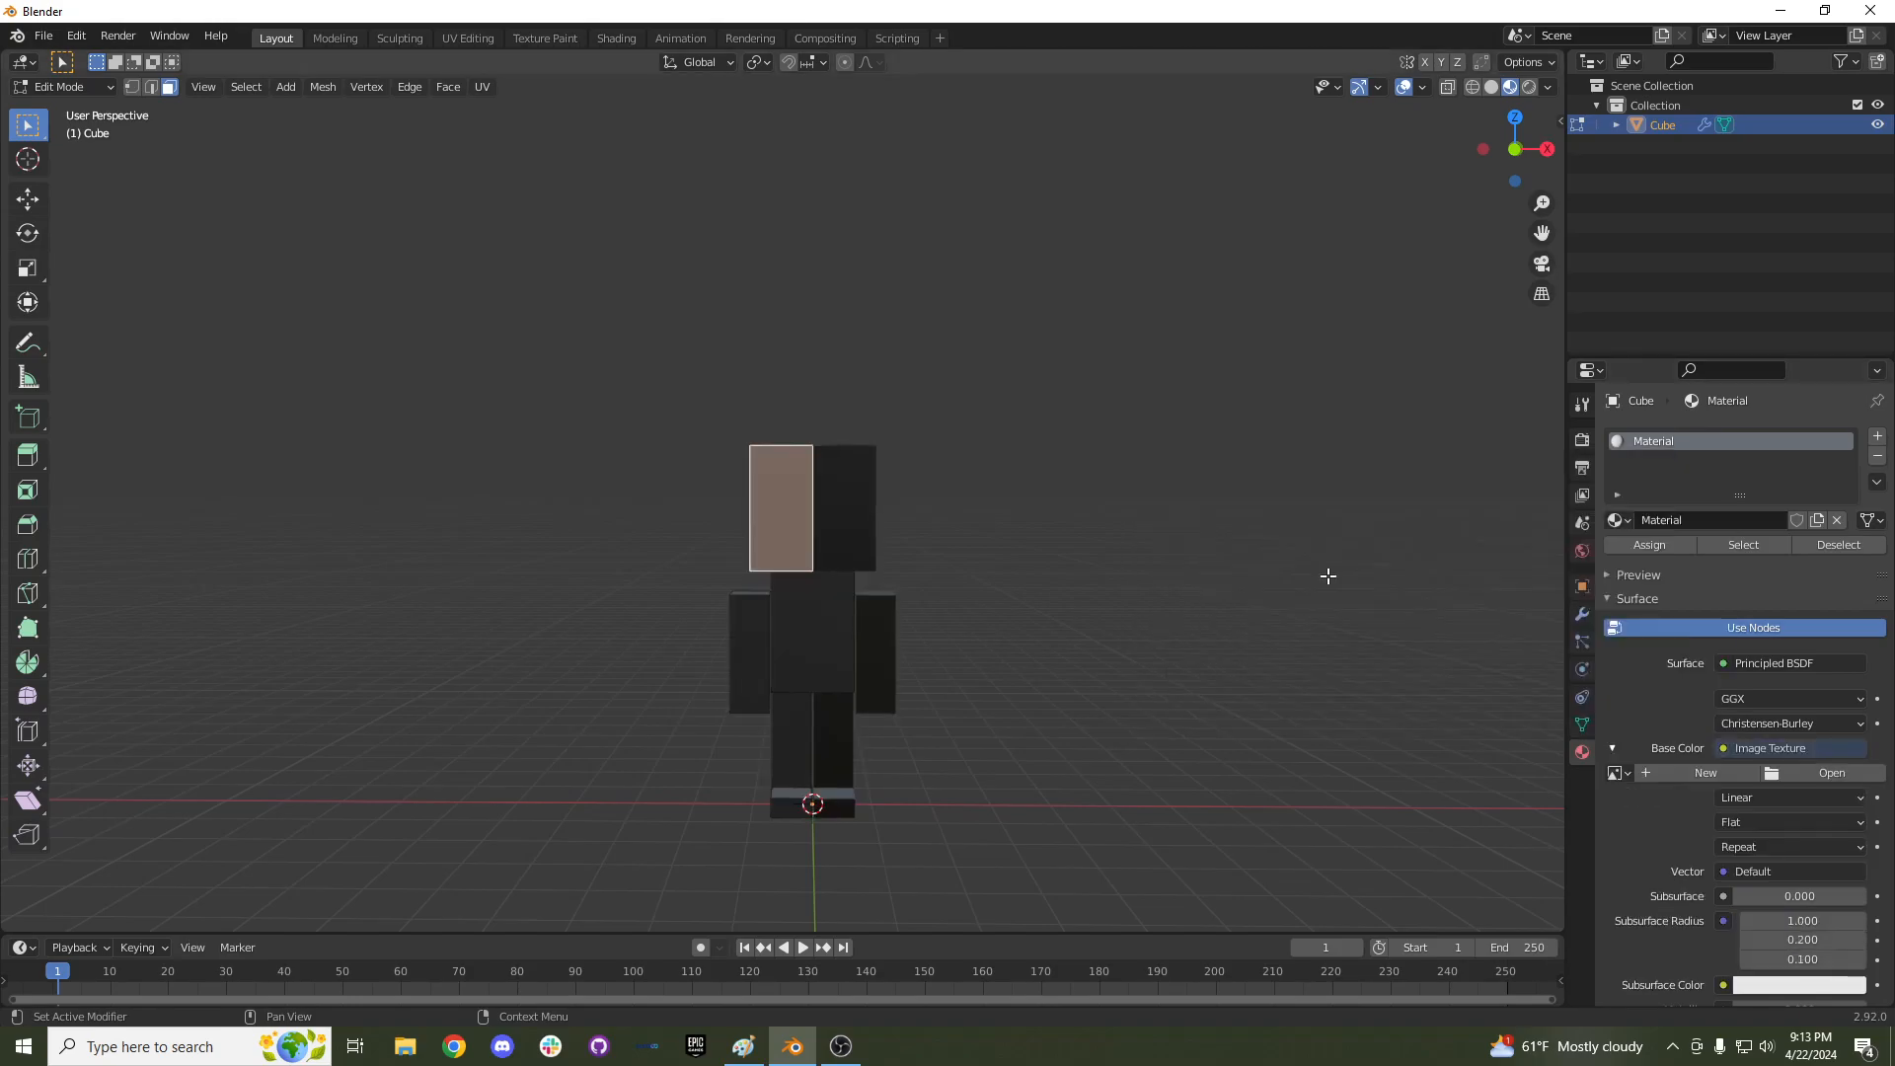
Load blocky.png from the copied Blocky folder path as the base color's image.
click(1791, 774)
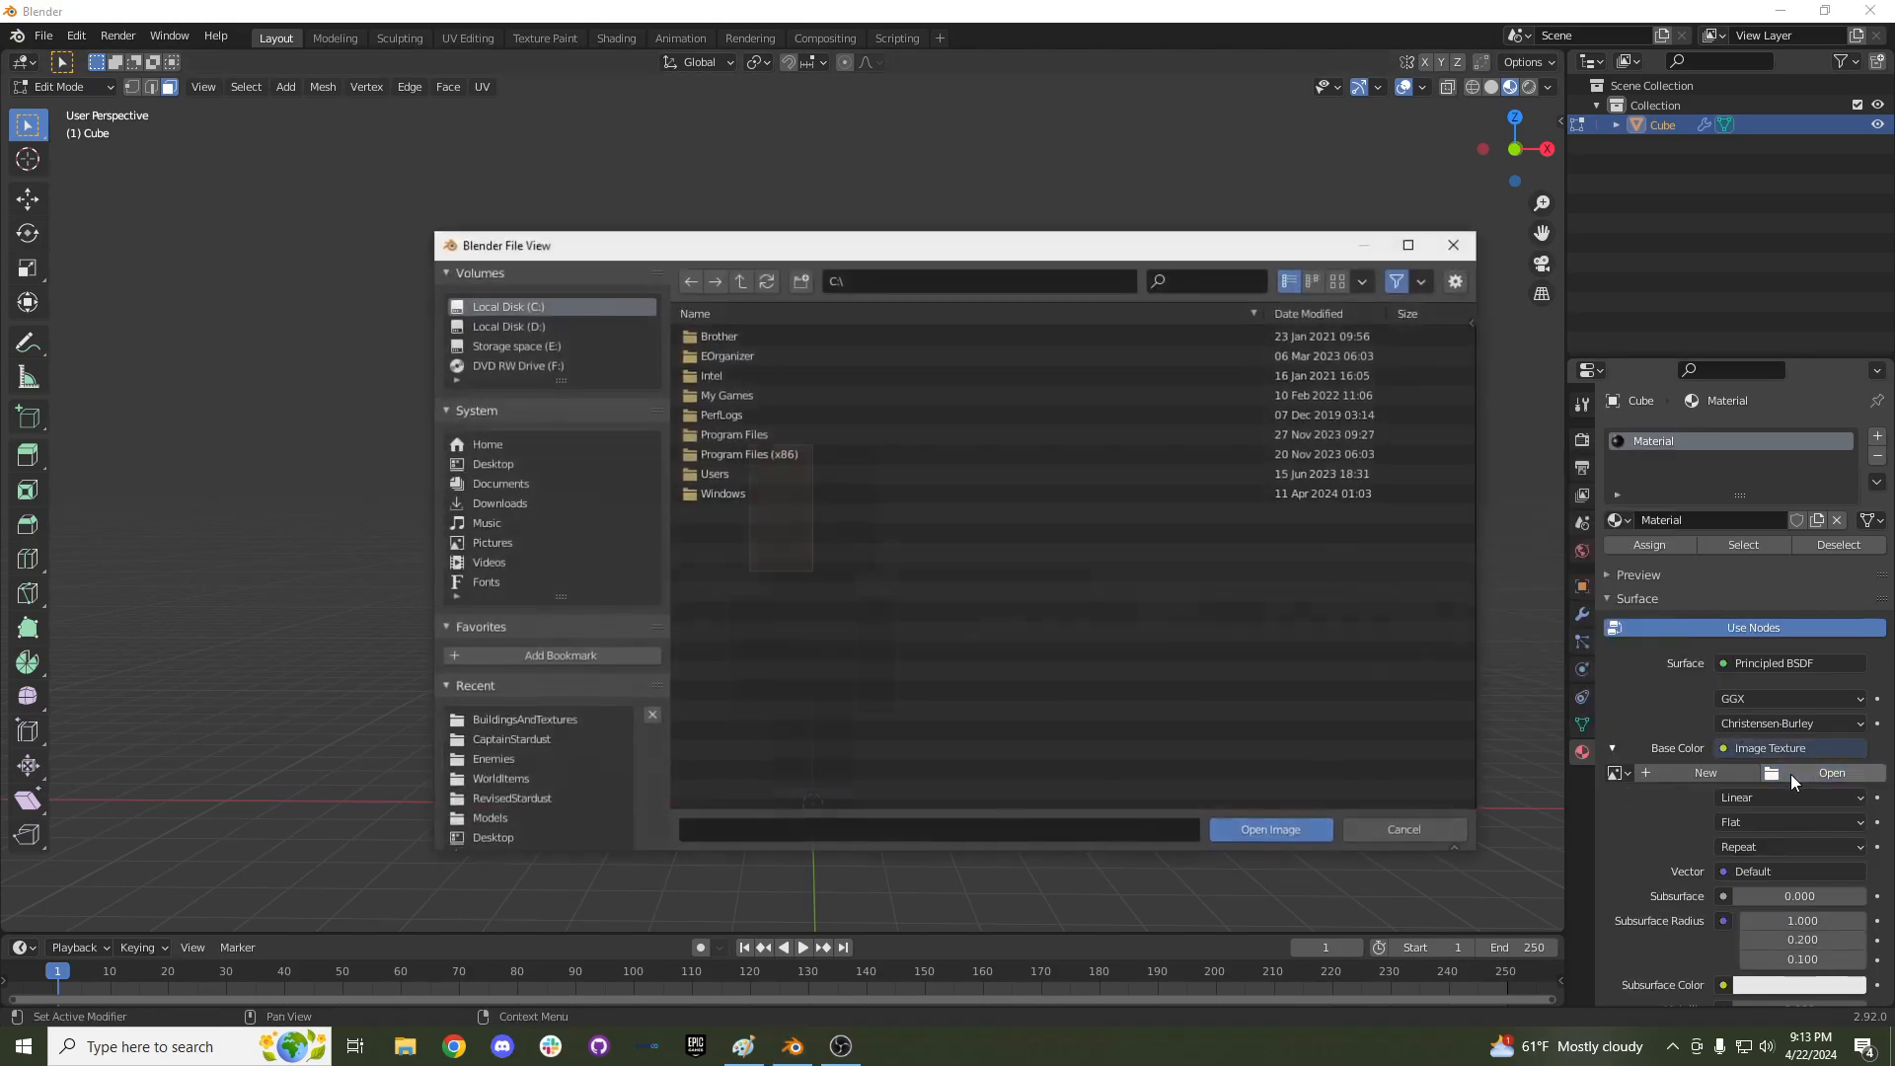
click(962, 282)
key(ctrl+v)
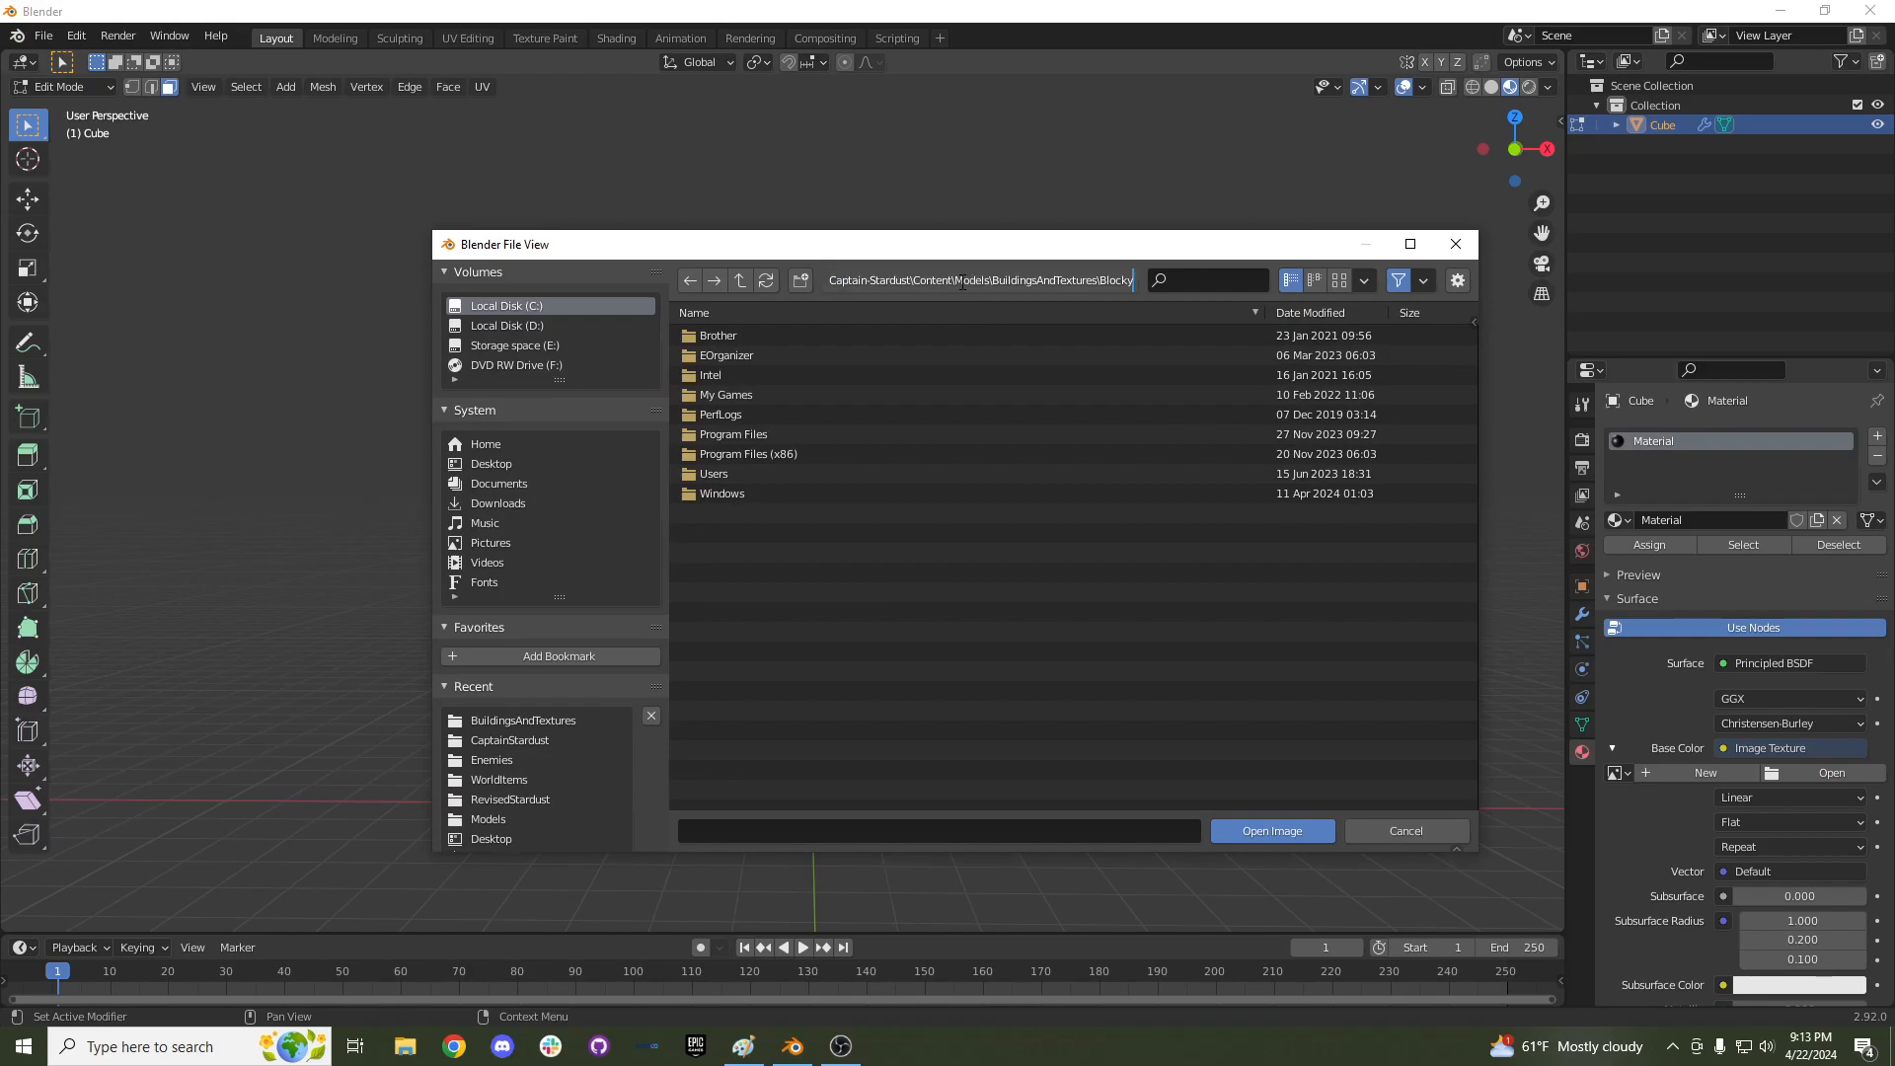
key(Return)
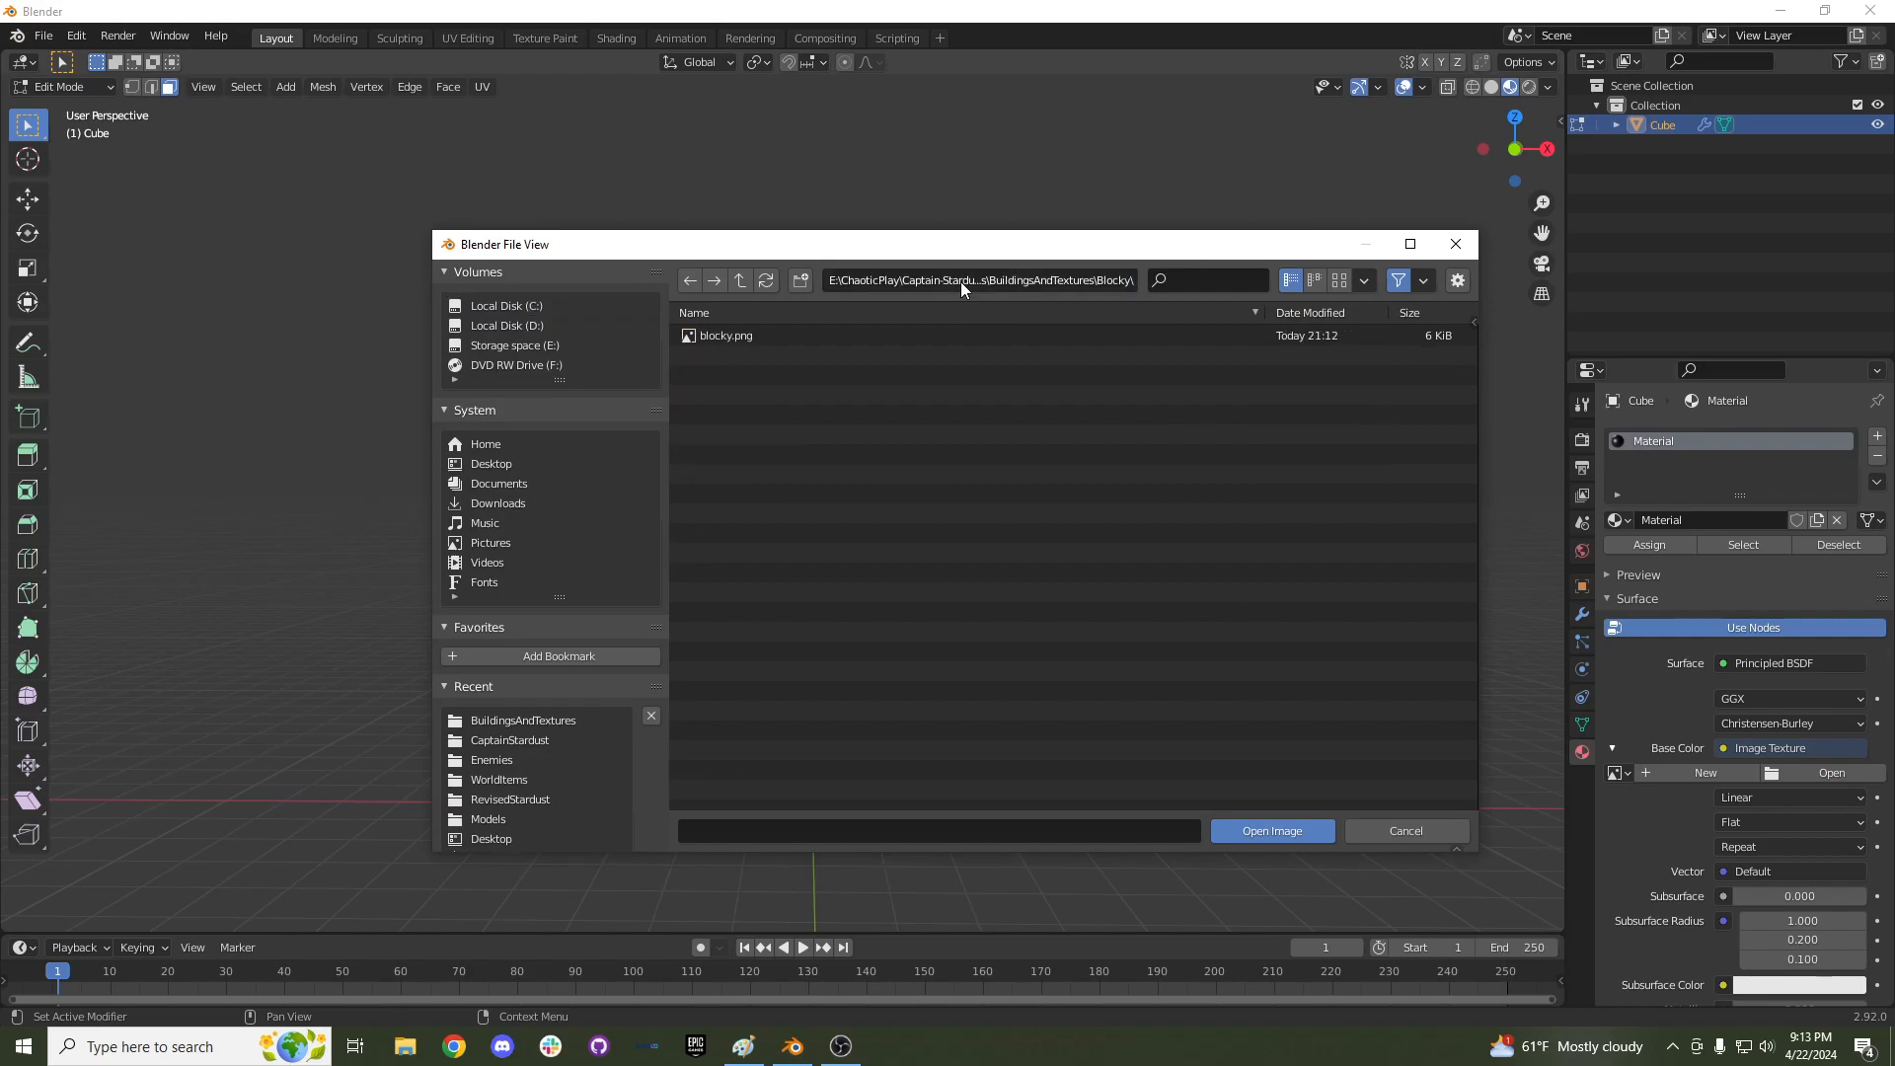
double_click(753, 336)
Open the UV Editing workspace and set its 3D viewport to Material Preview shading with the humanoid seen from the front.
middle_drag(868, 592, 767, 610)
scroll(766, 609, up, 2)
scroll(766, 610, down, 2)
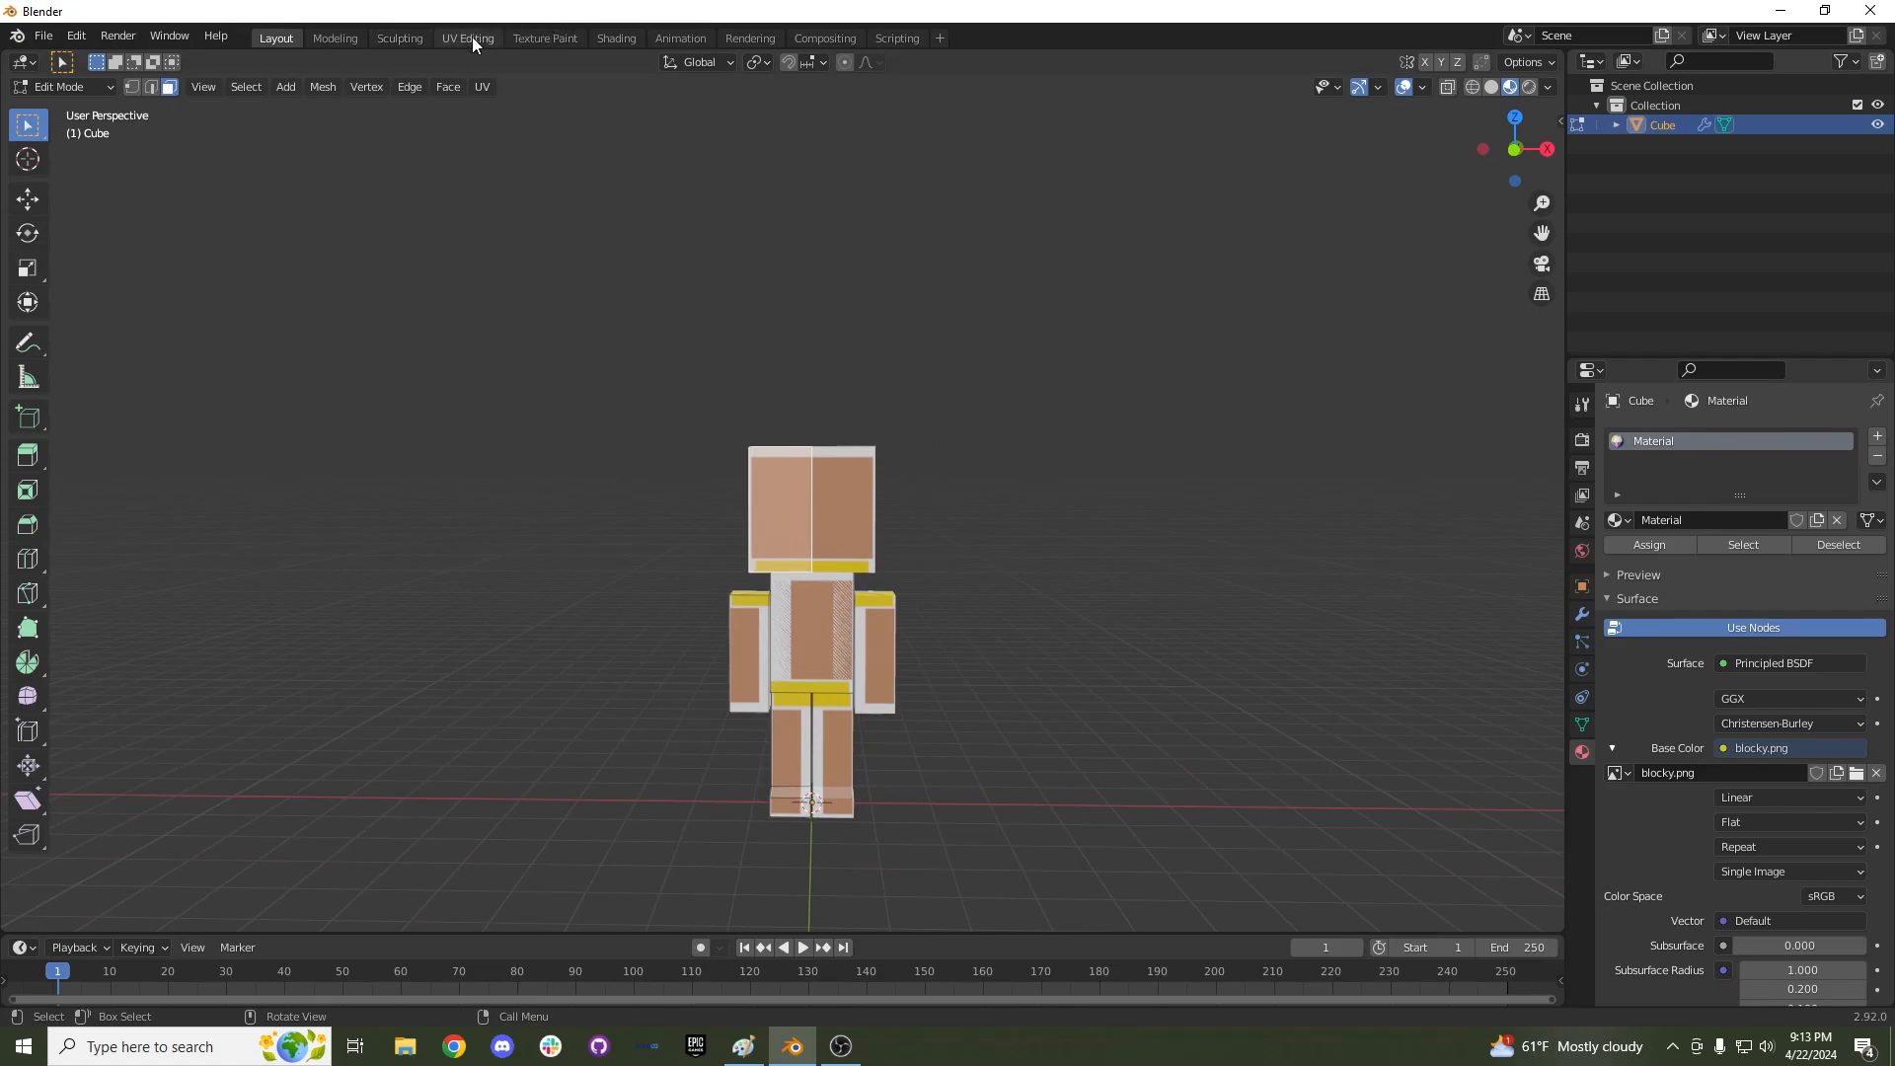
click(472, 38)
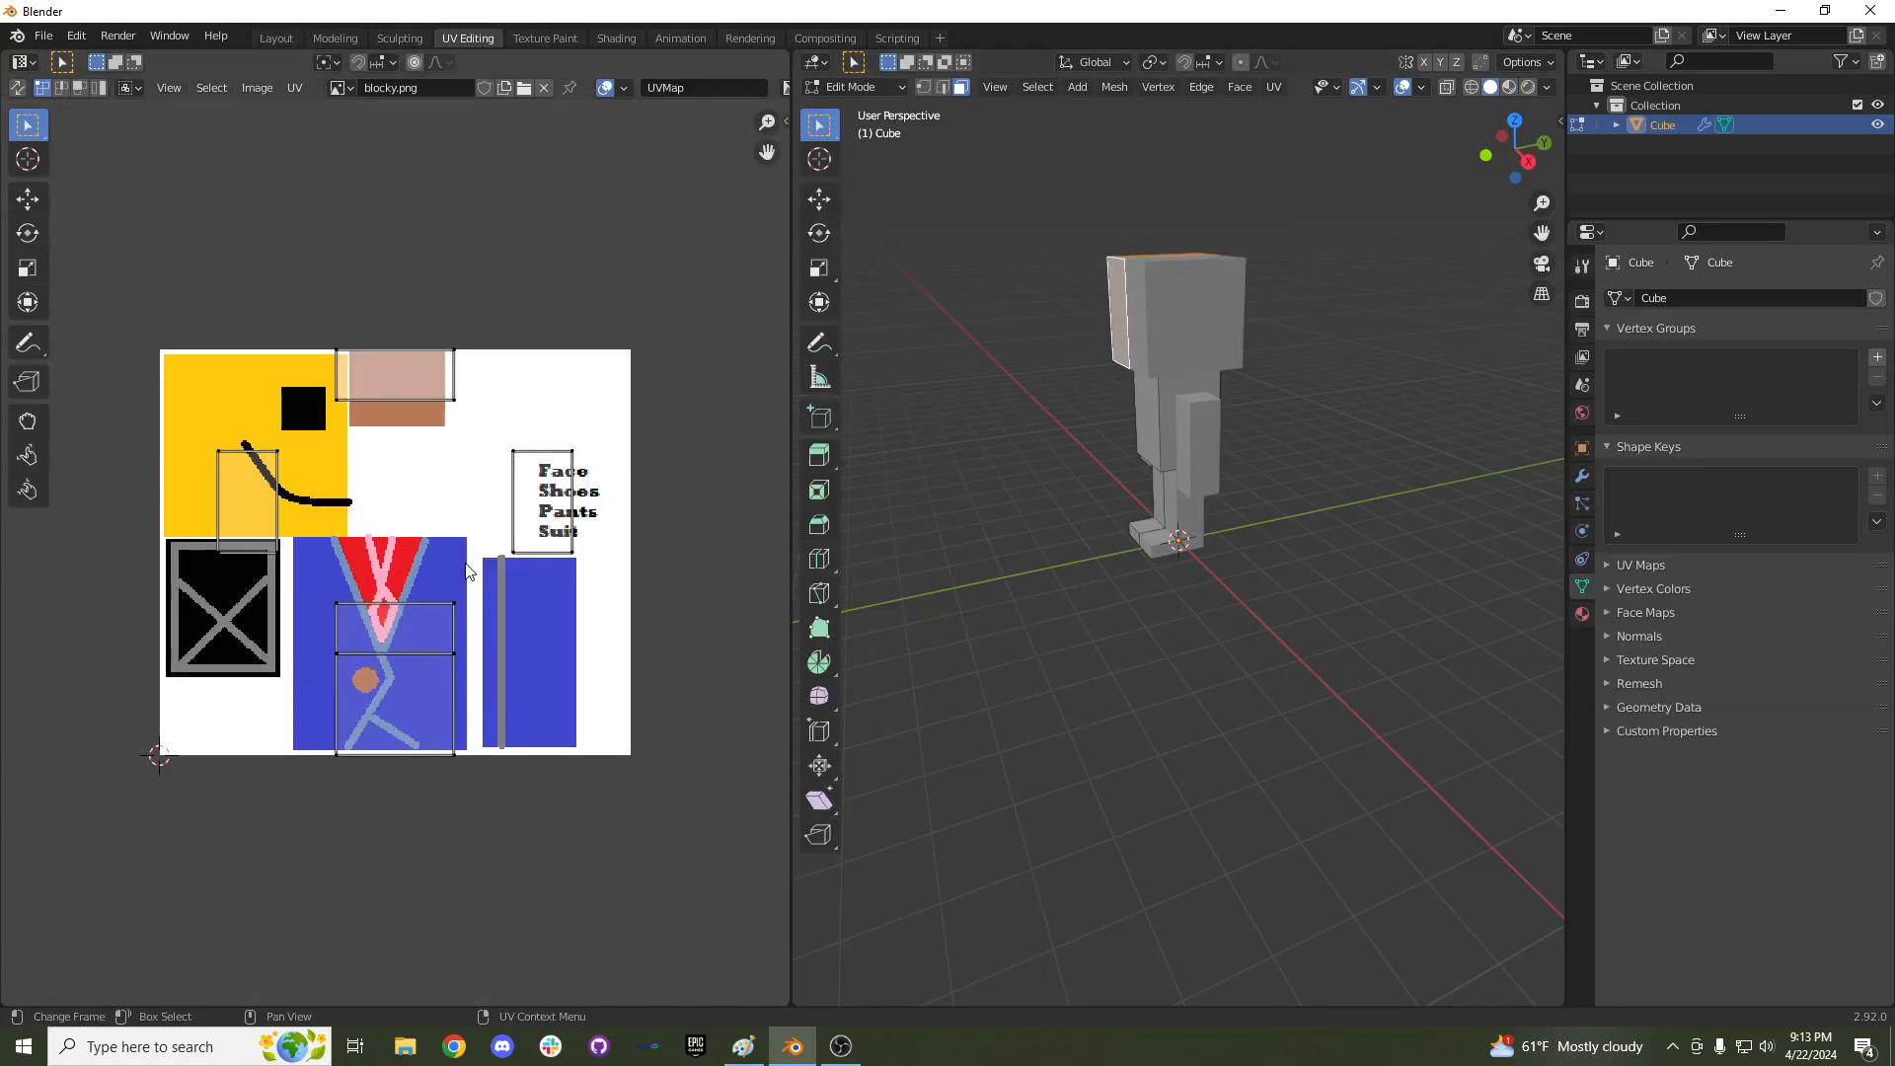
middle_drag(1037, 339, 1165, 341)
scroll(1193, 338, up, 4)
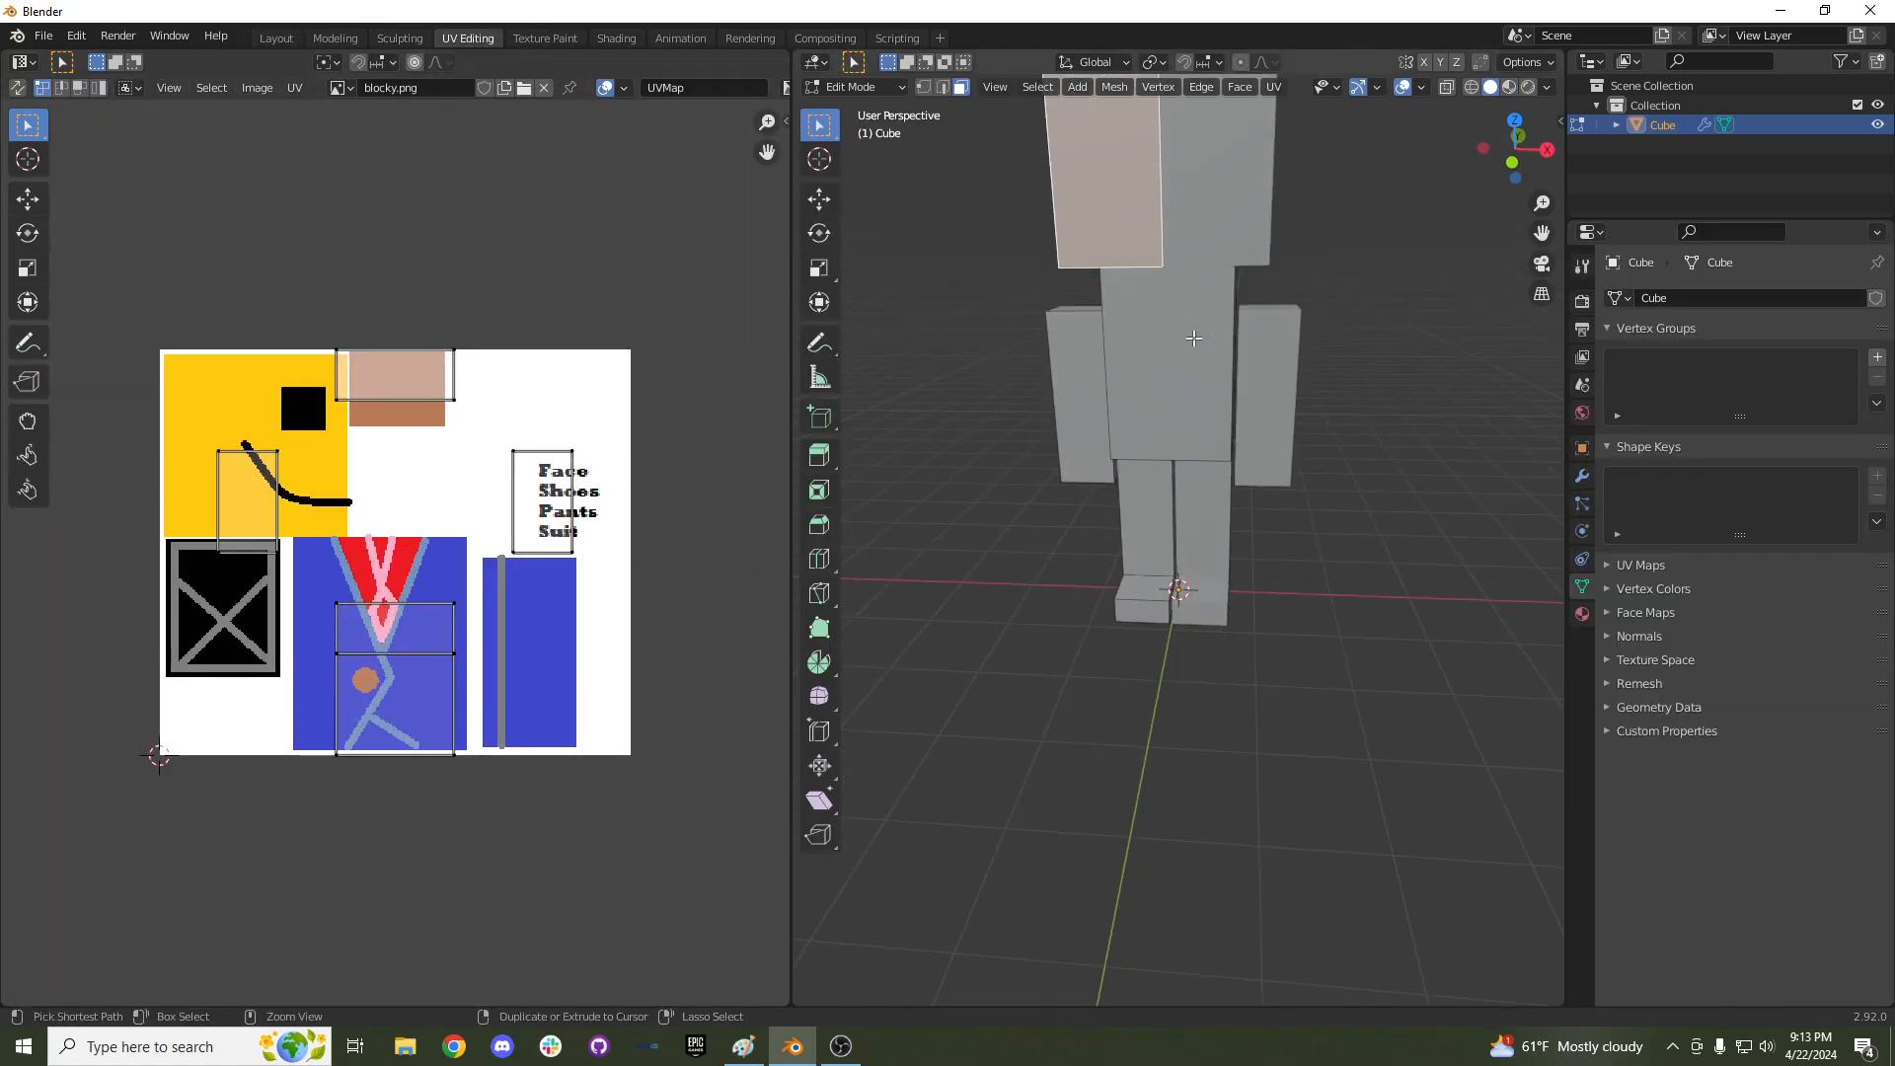
shift+scroll(1193, 339, up, 5)
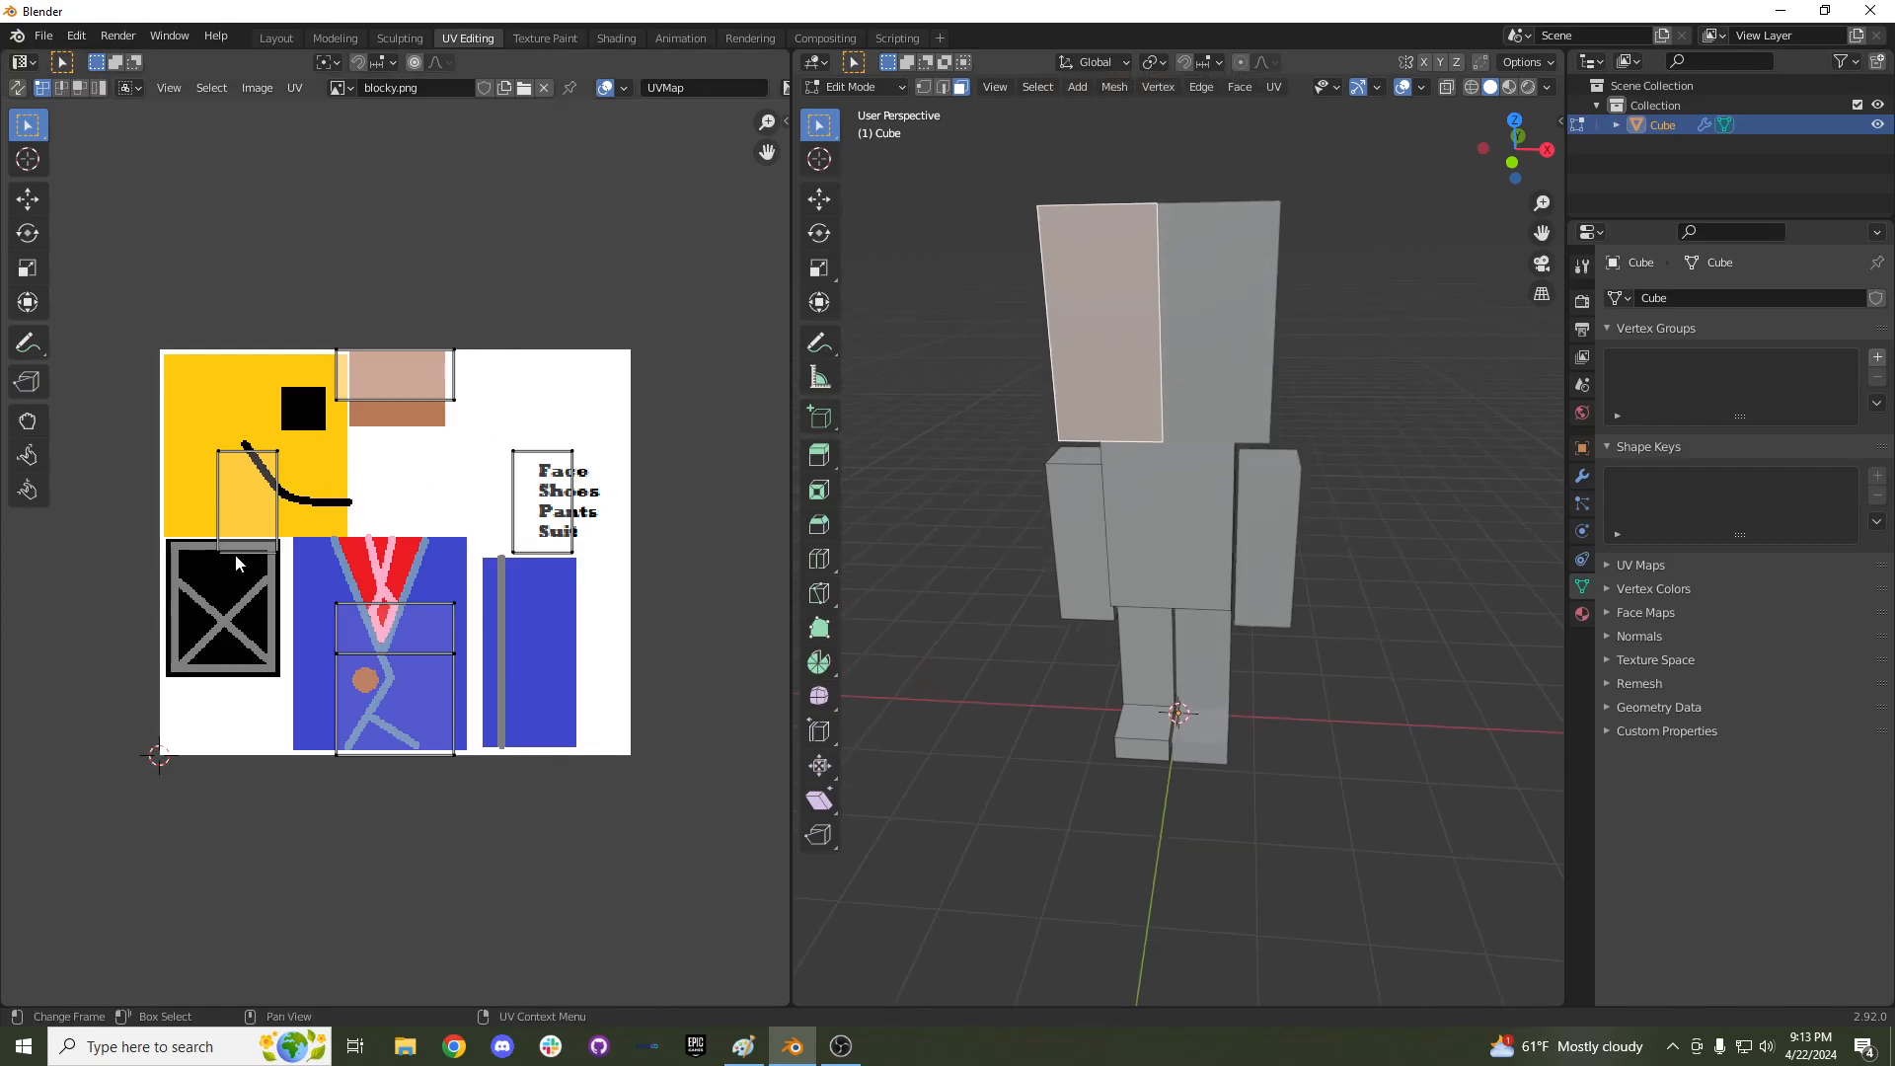
middle_drag(1146, 468, 1188, 392)
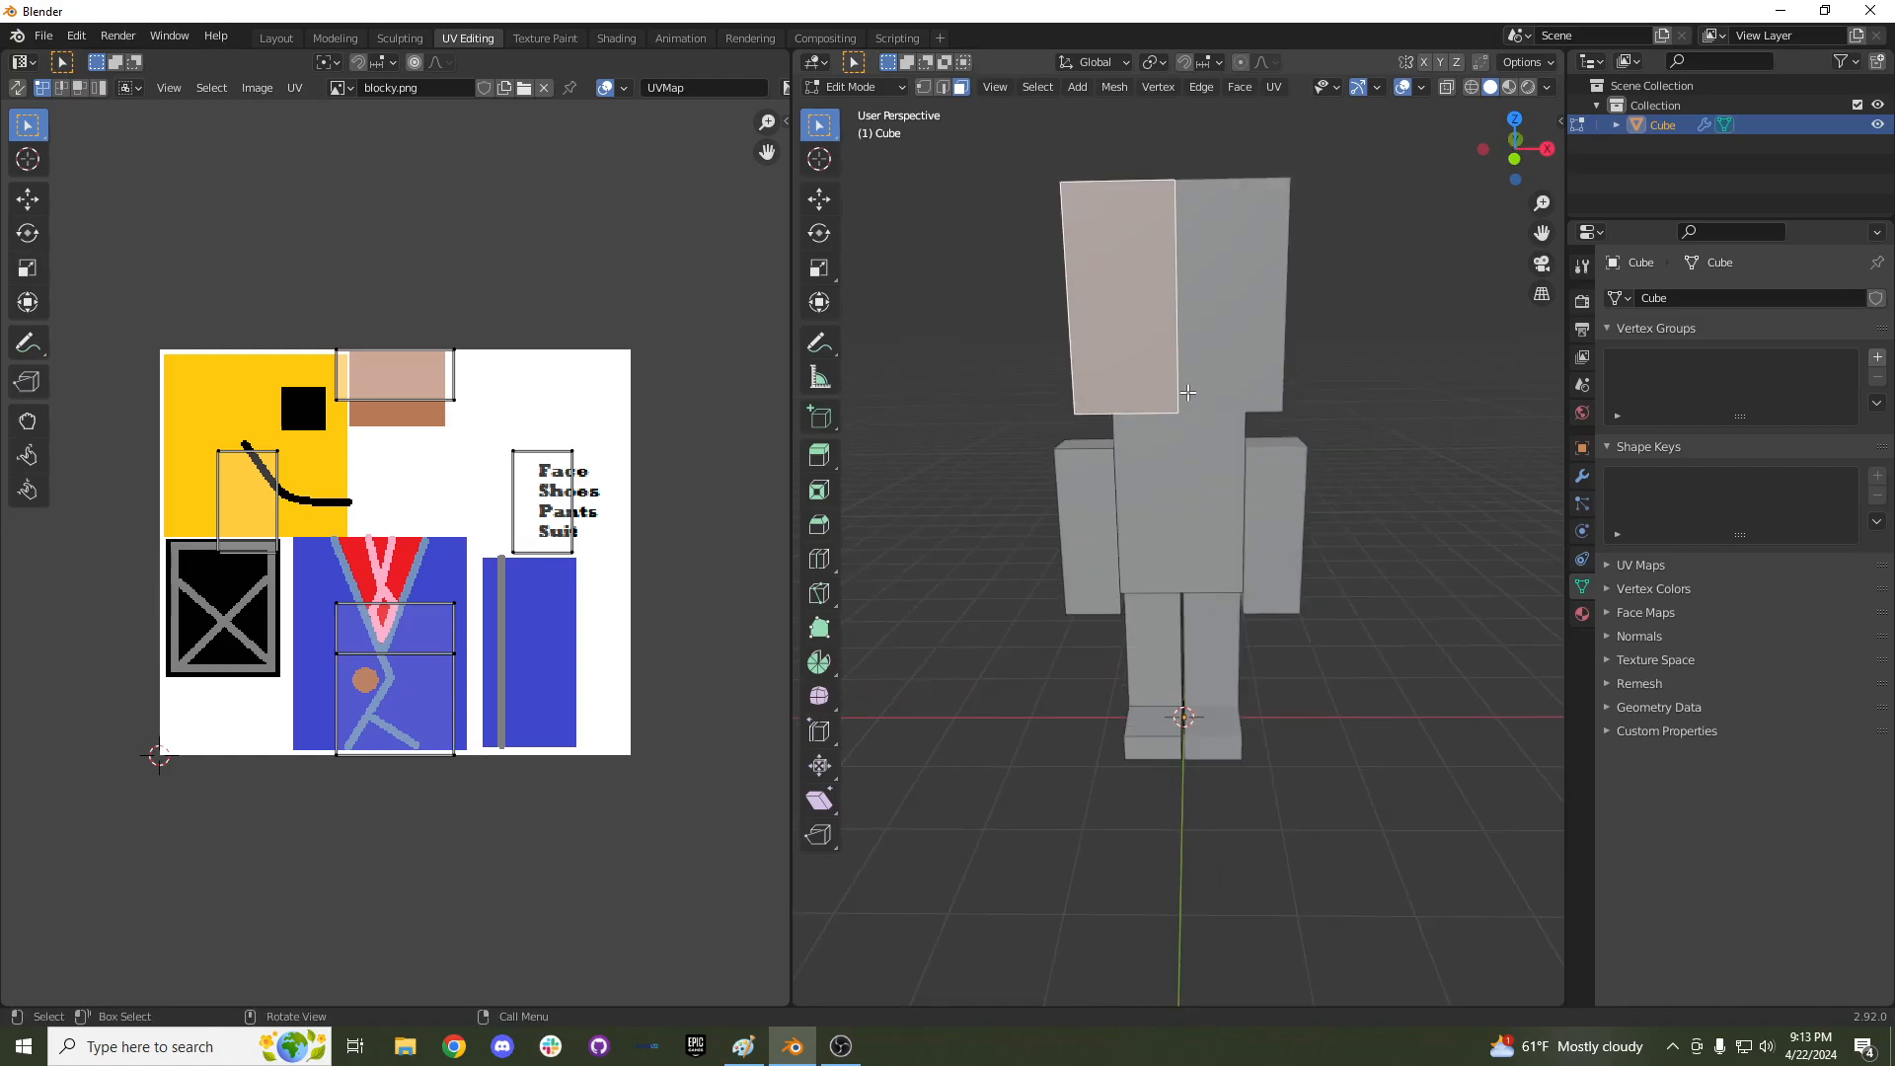
key(z)
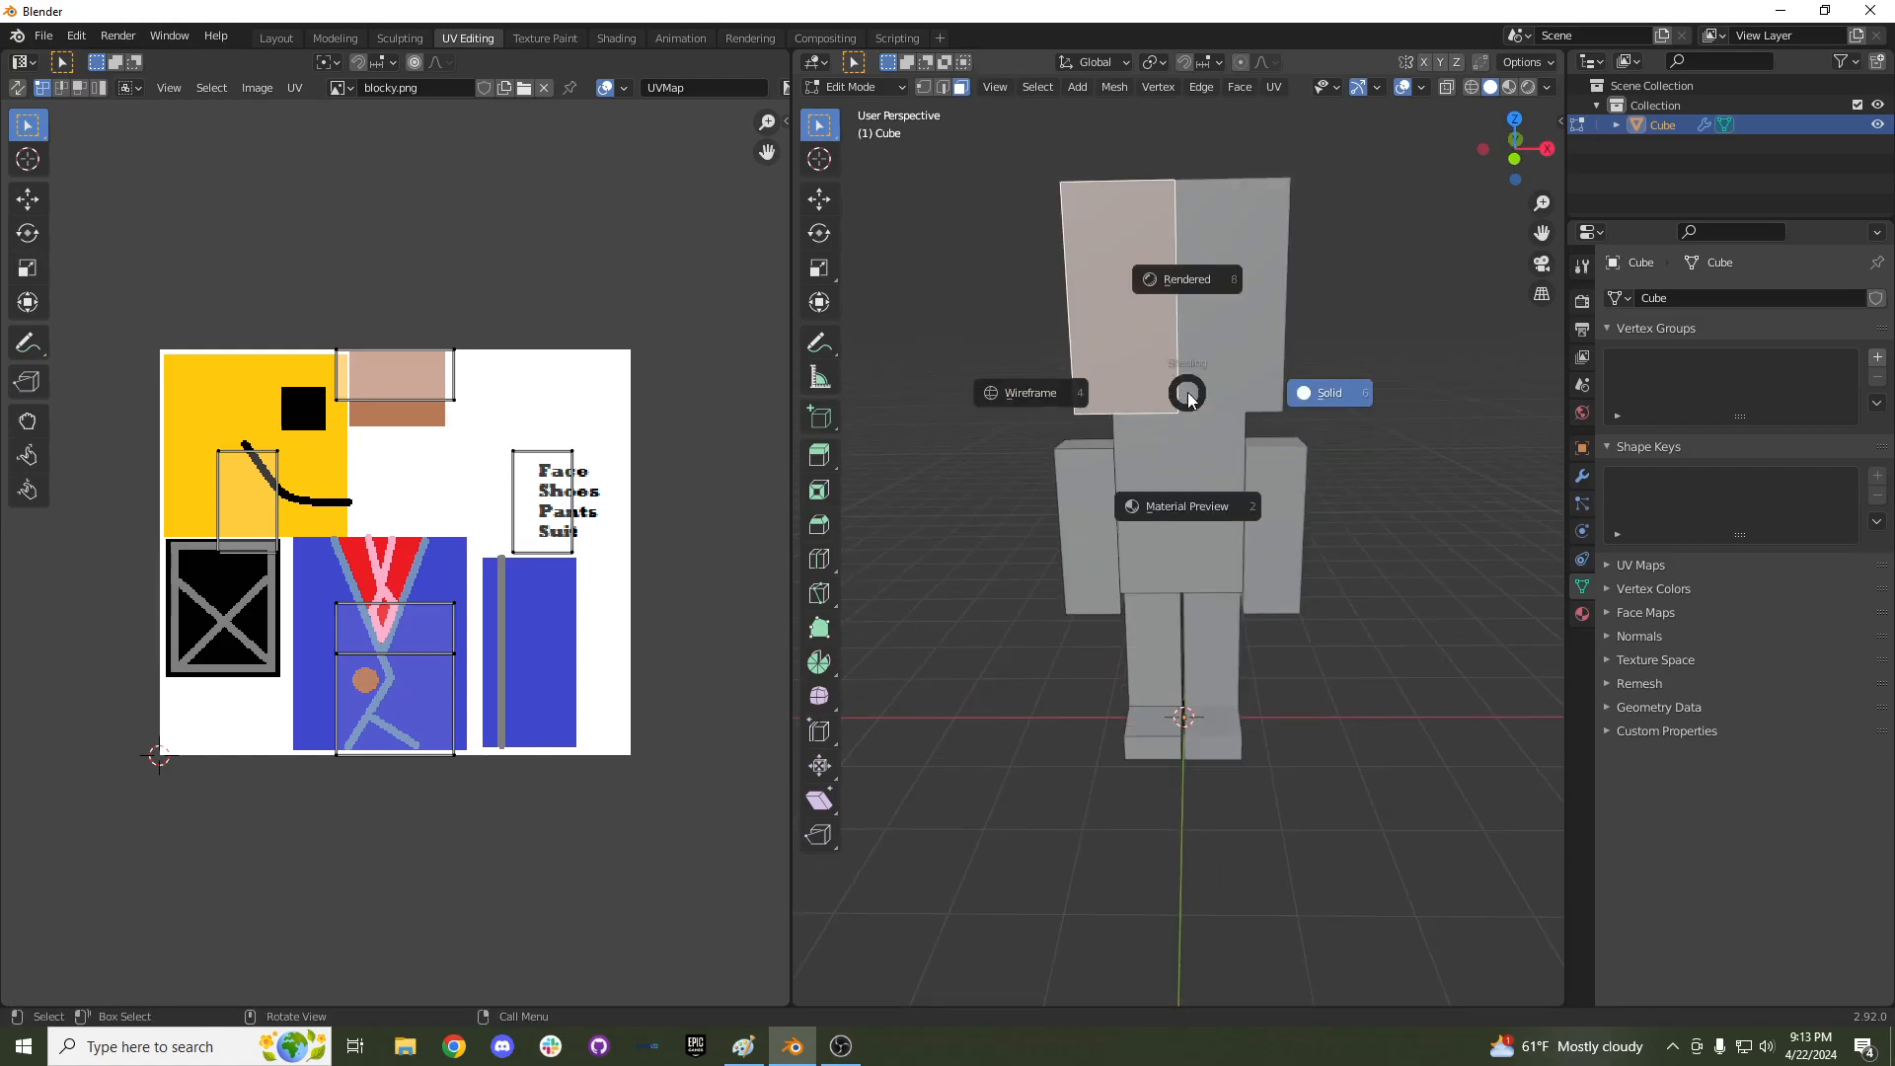
click(1160, 499)
Select individual faces of the head, arm, torso and leg, and then the whole mesh, to examine where their UVs lie on the texture.
mouse_move(1165, 498)
middle_down()
mouse_move(1251, 464)
mouse_move(1244, 493)
mouse_move(1165, 478)
mouse_move(1239, 464)
middle_up()
scroll(1239, 464, up, 2)
click(1267, 337)
scroll(1246, 347, down, 2)
middle_drag(1221, 357, 1160, 364)
scroll(1134, 360, up, 2)
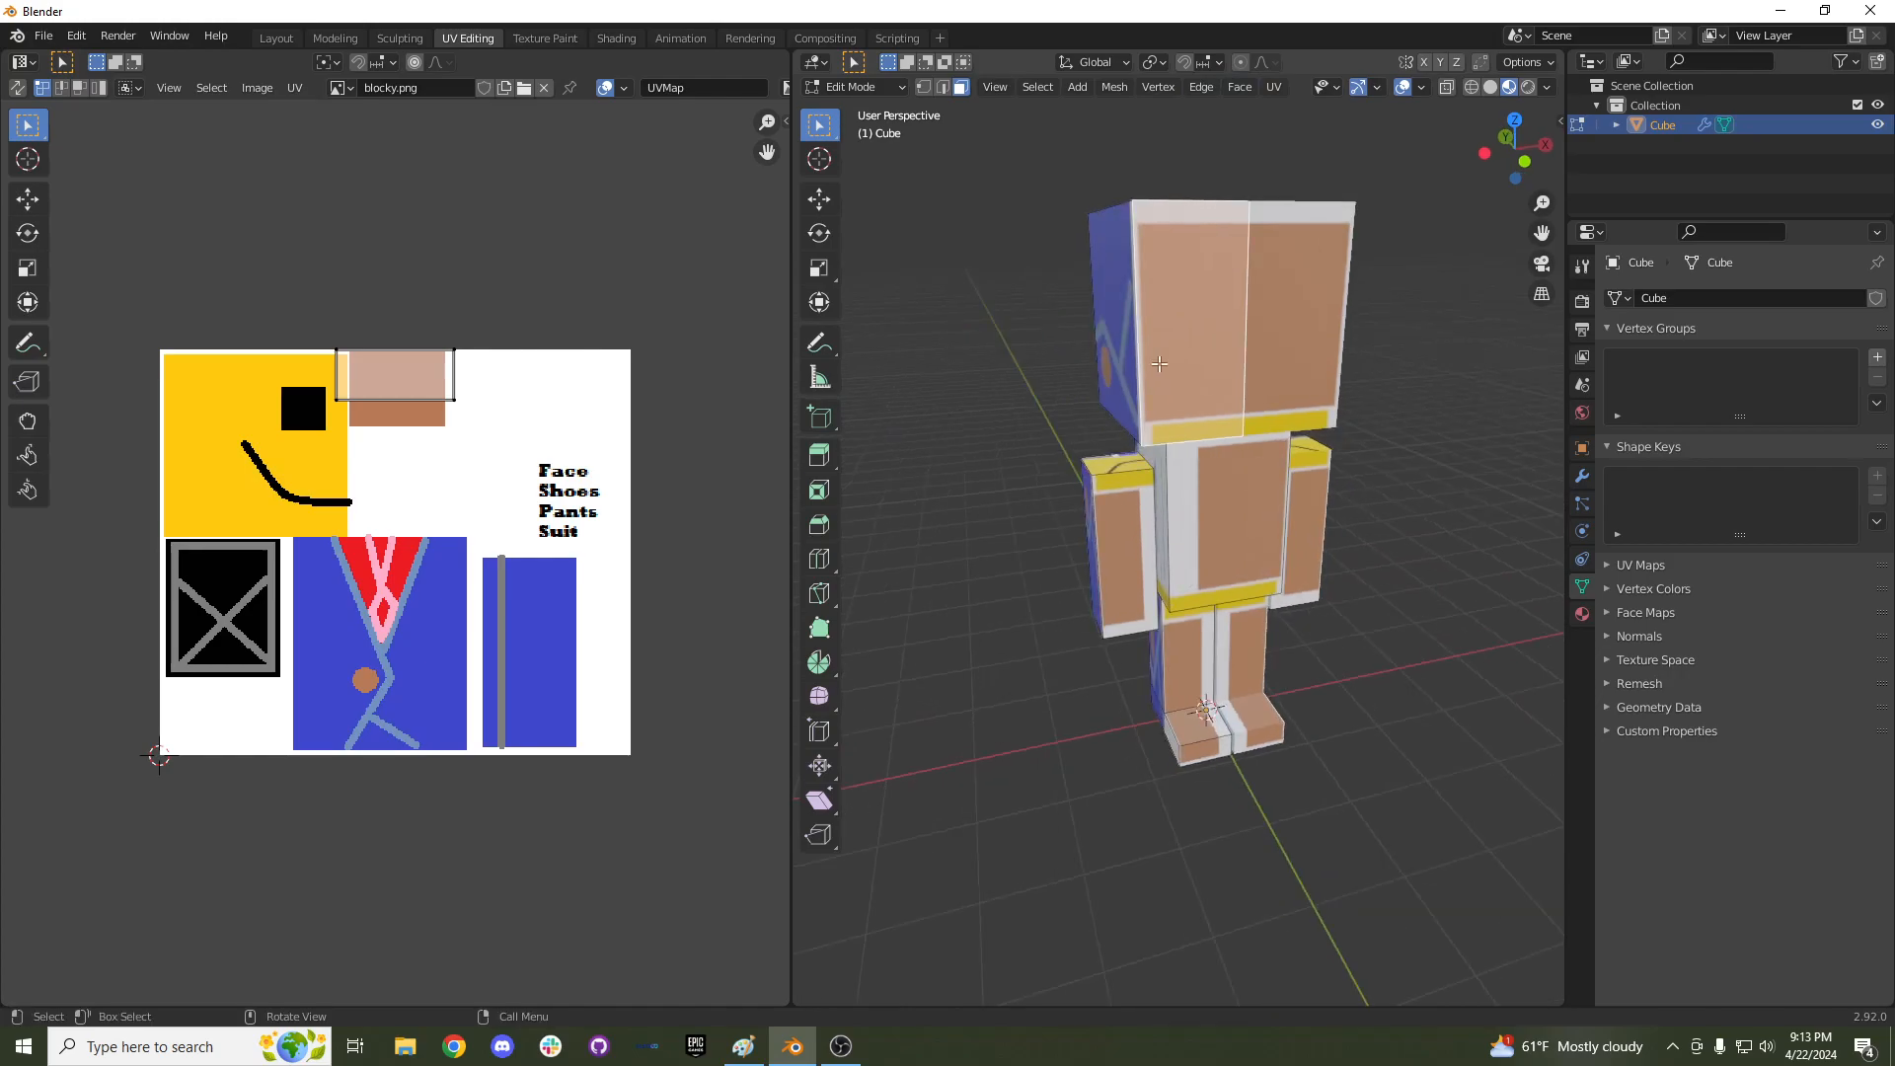
click(1123, 357)
click(1125, 524)
click(1220, 533)
click(1220, 640)
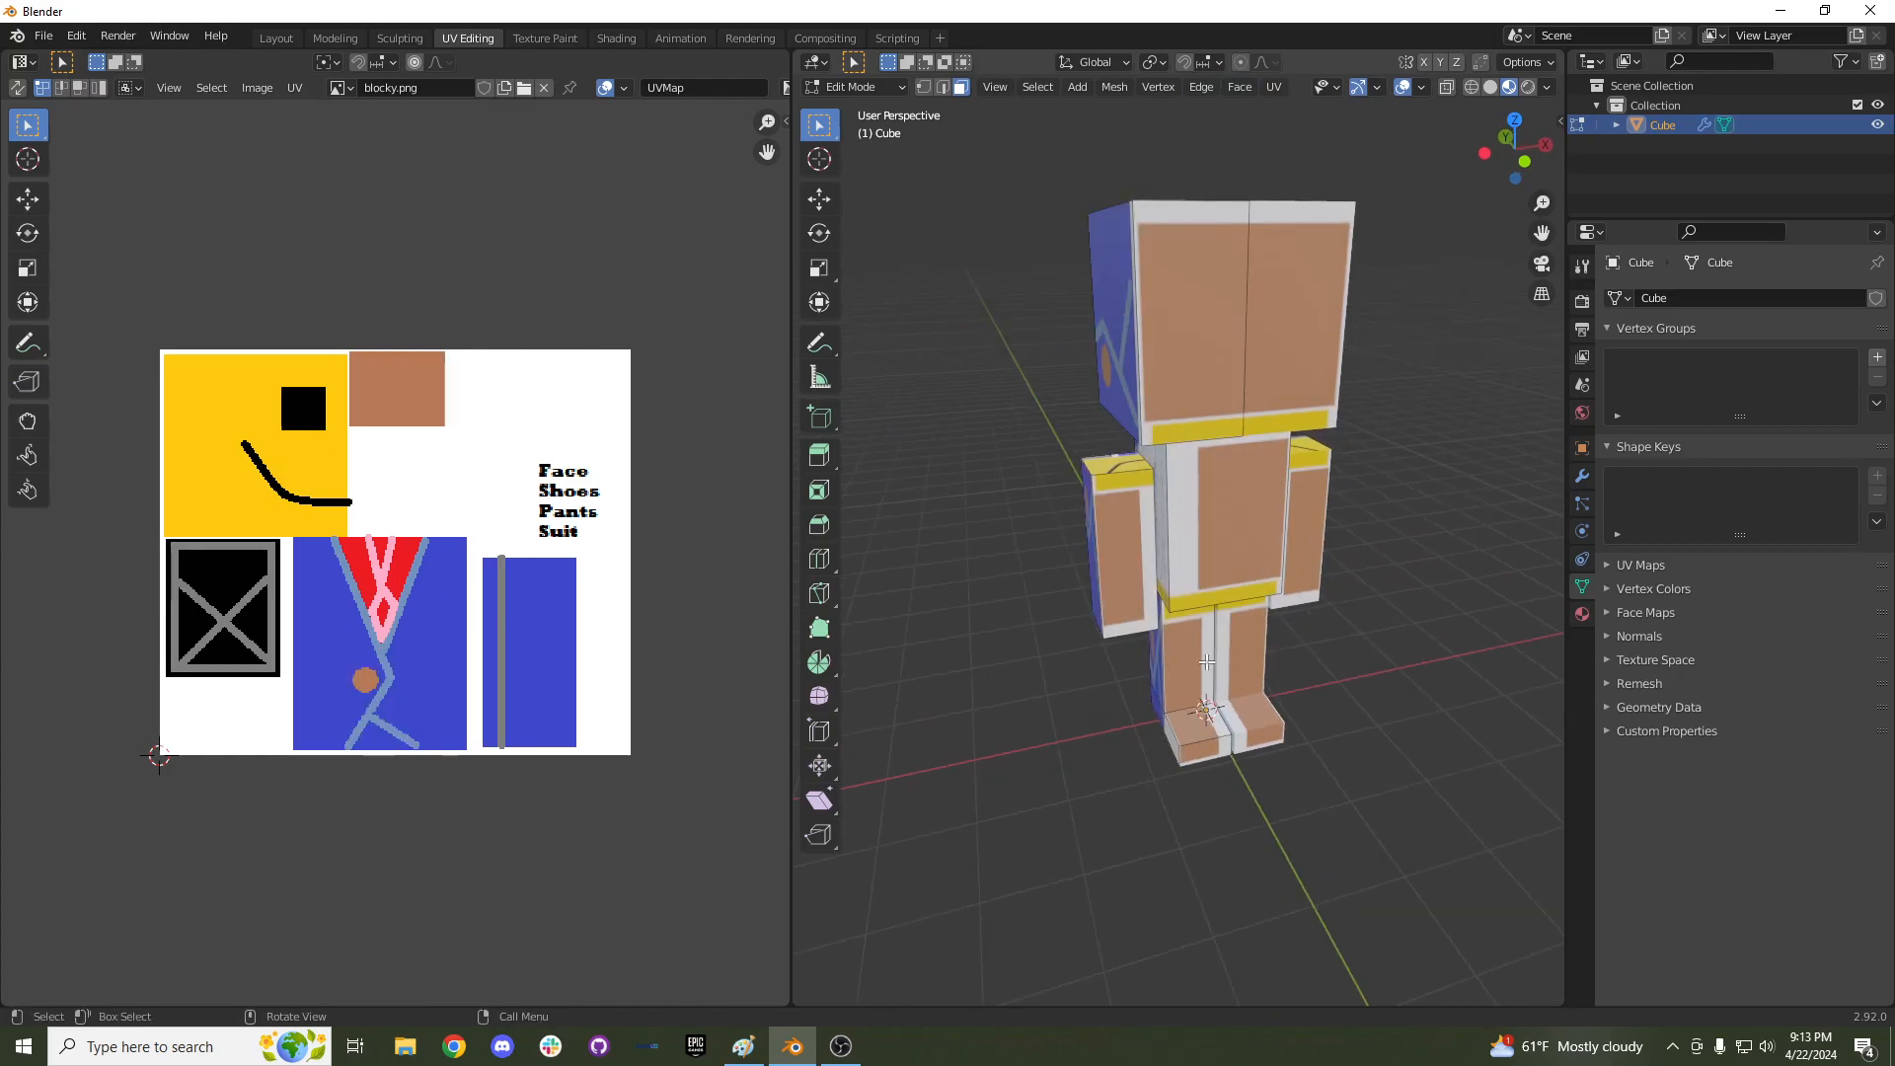
click(1173, 674)
scroll(336, 464, up, 1)
scroll(505, 493, down, 1)
scroll(414, 507, up, 1)
scroll(415, 508, down, 1)
scroll(415, 508, up, 1)
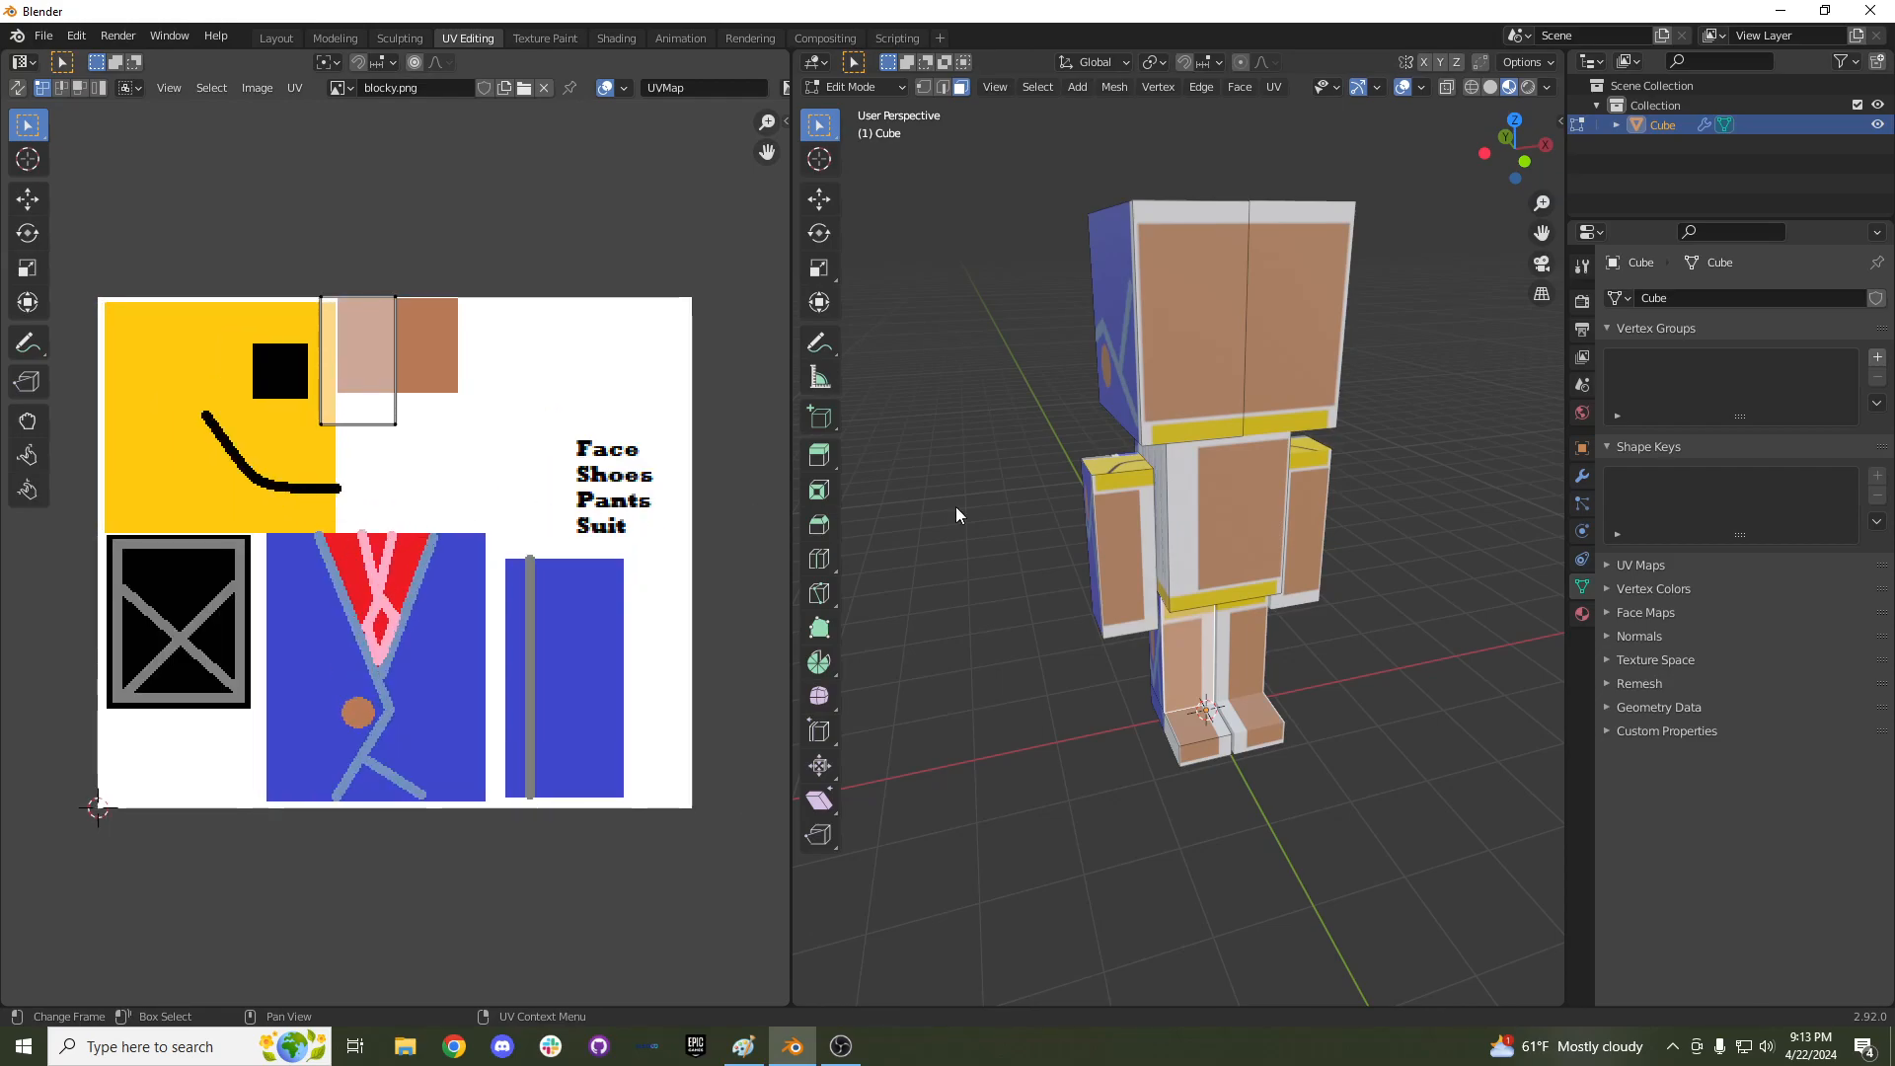
middle_drag(1209, 434, 1189, 434)
scroll(1190, 435, down, 1)
key(a)
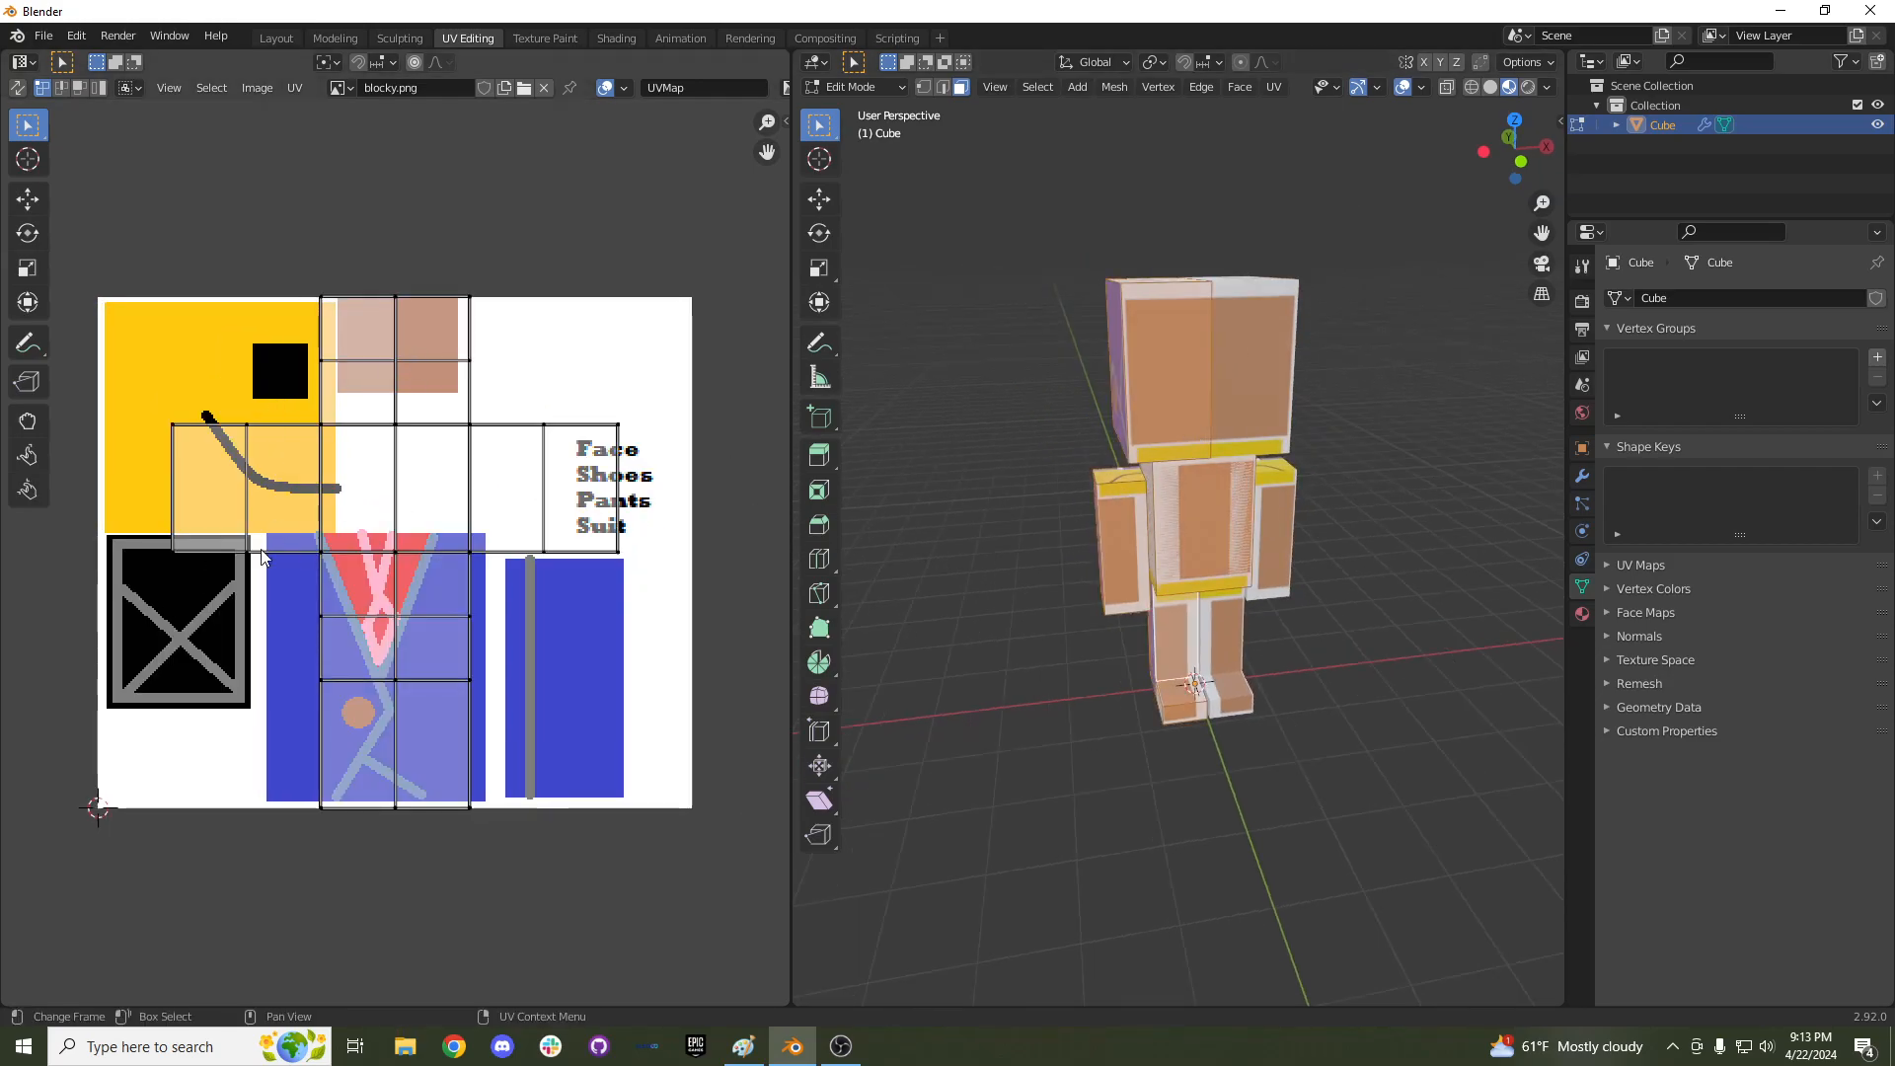
Move the head's front face UVs onto the yellow face drawing and stretch them along Y to cover the eye and mouth.
click(1214, 371)
mouse_move(1214, 371)
middle_down()
mouse_move(1288, 374)
mouse_move(1190, 372)
middle_up()
scroll(1190, 371, up, 2)
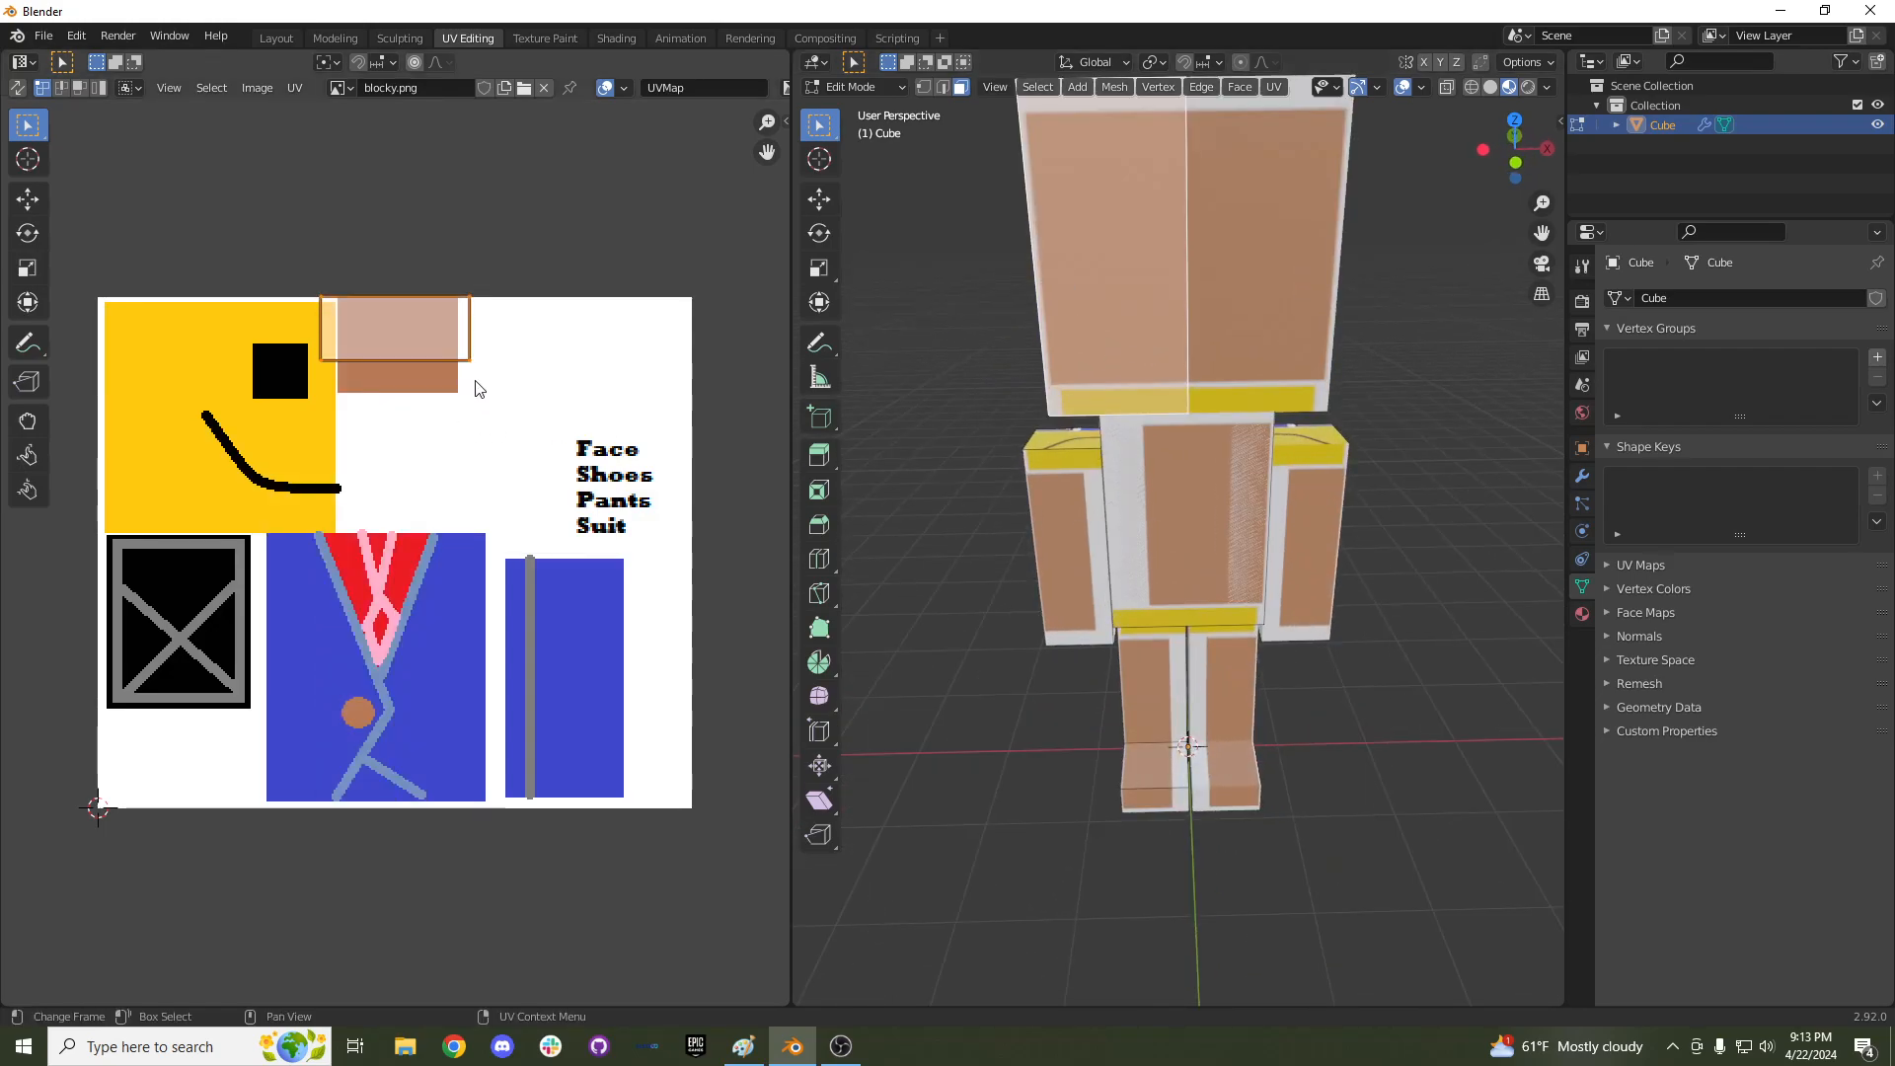
key(g)
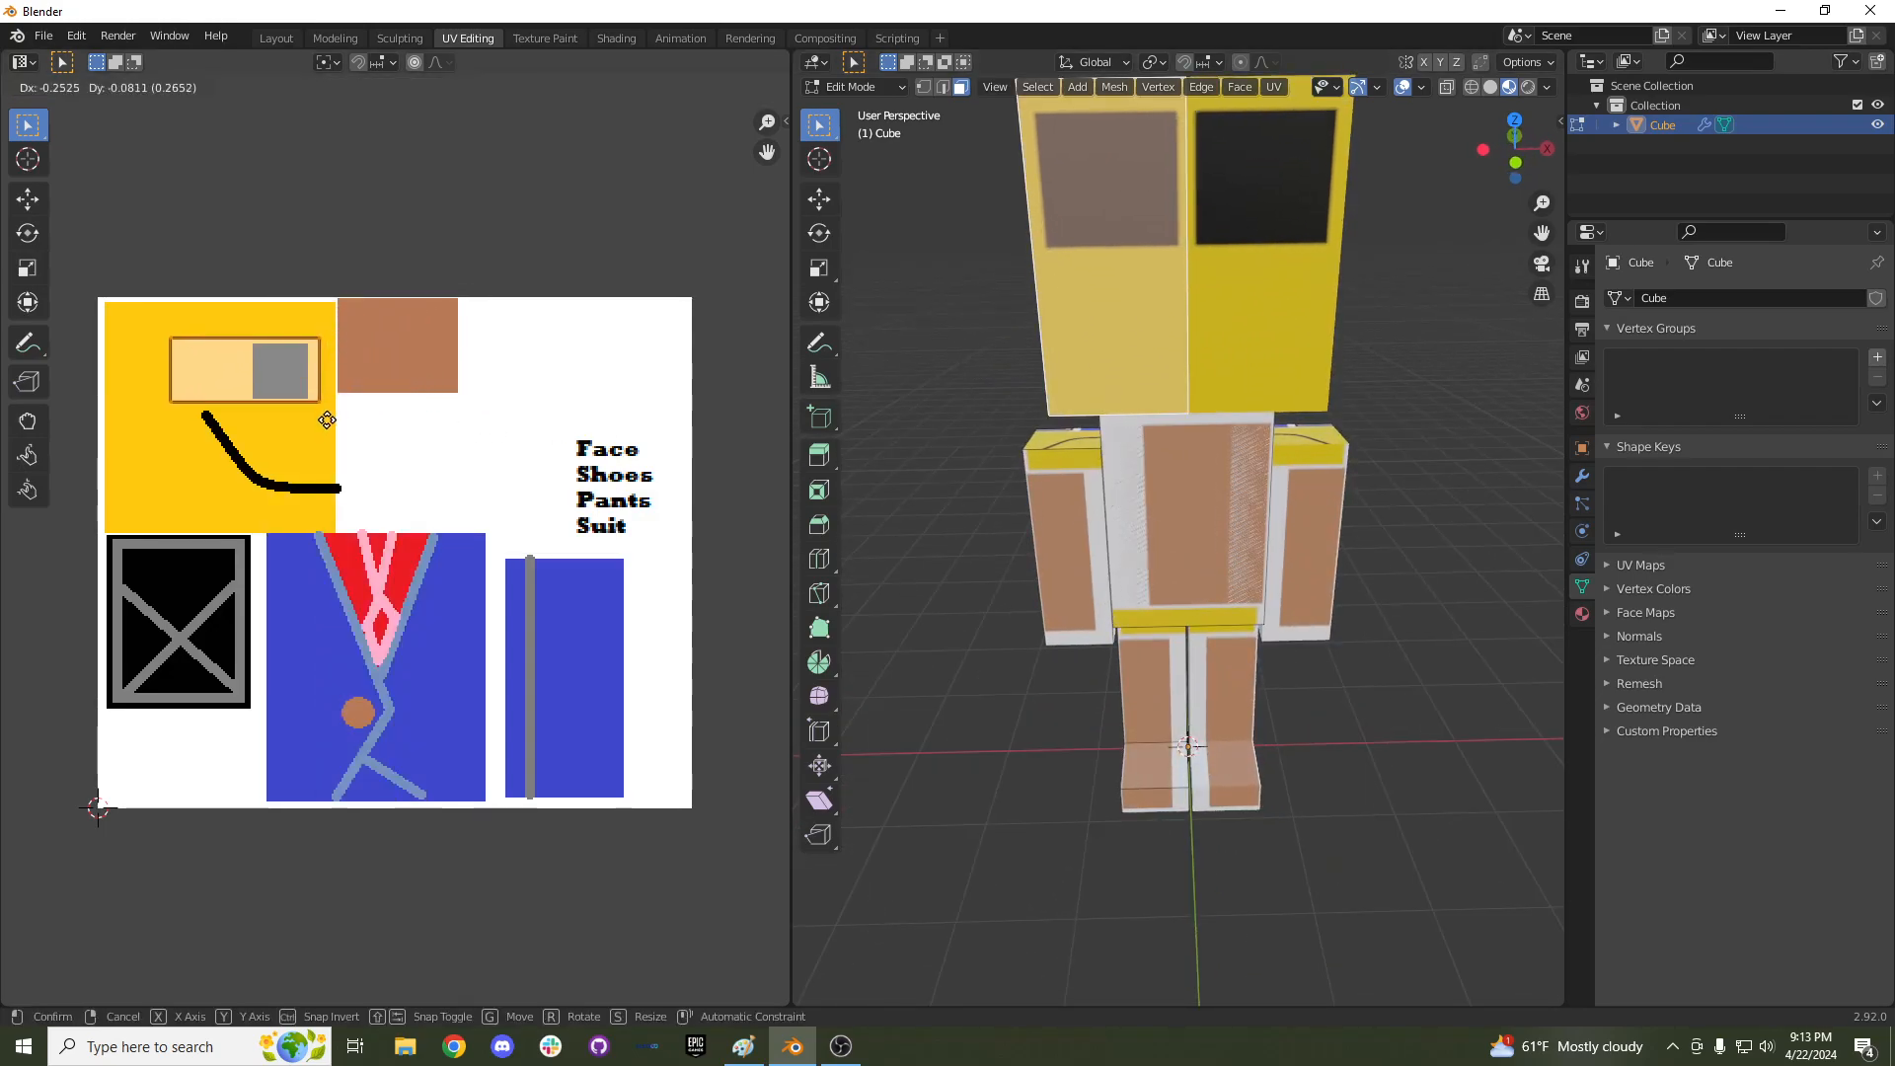
click(330, 418)
key(s)
key(y)
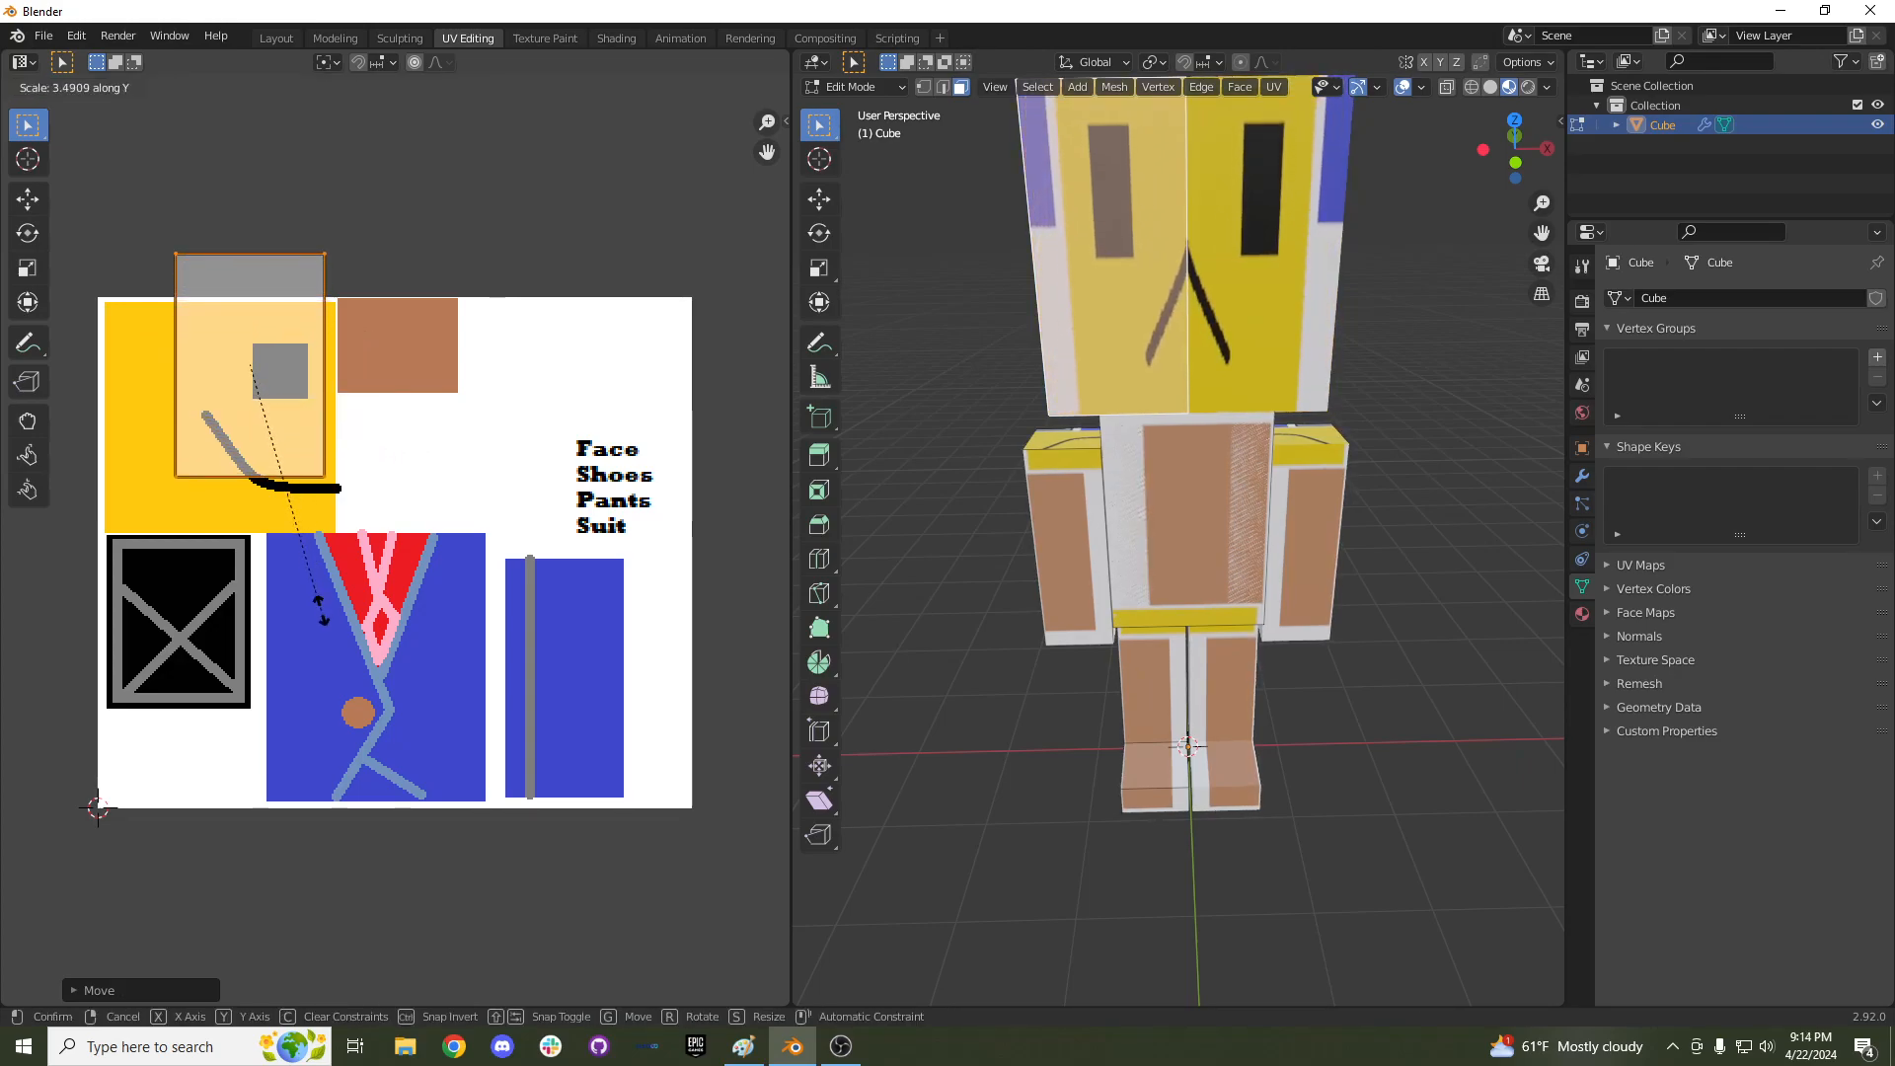
click(327, 570)
key(g)
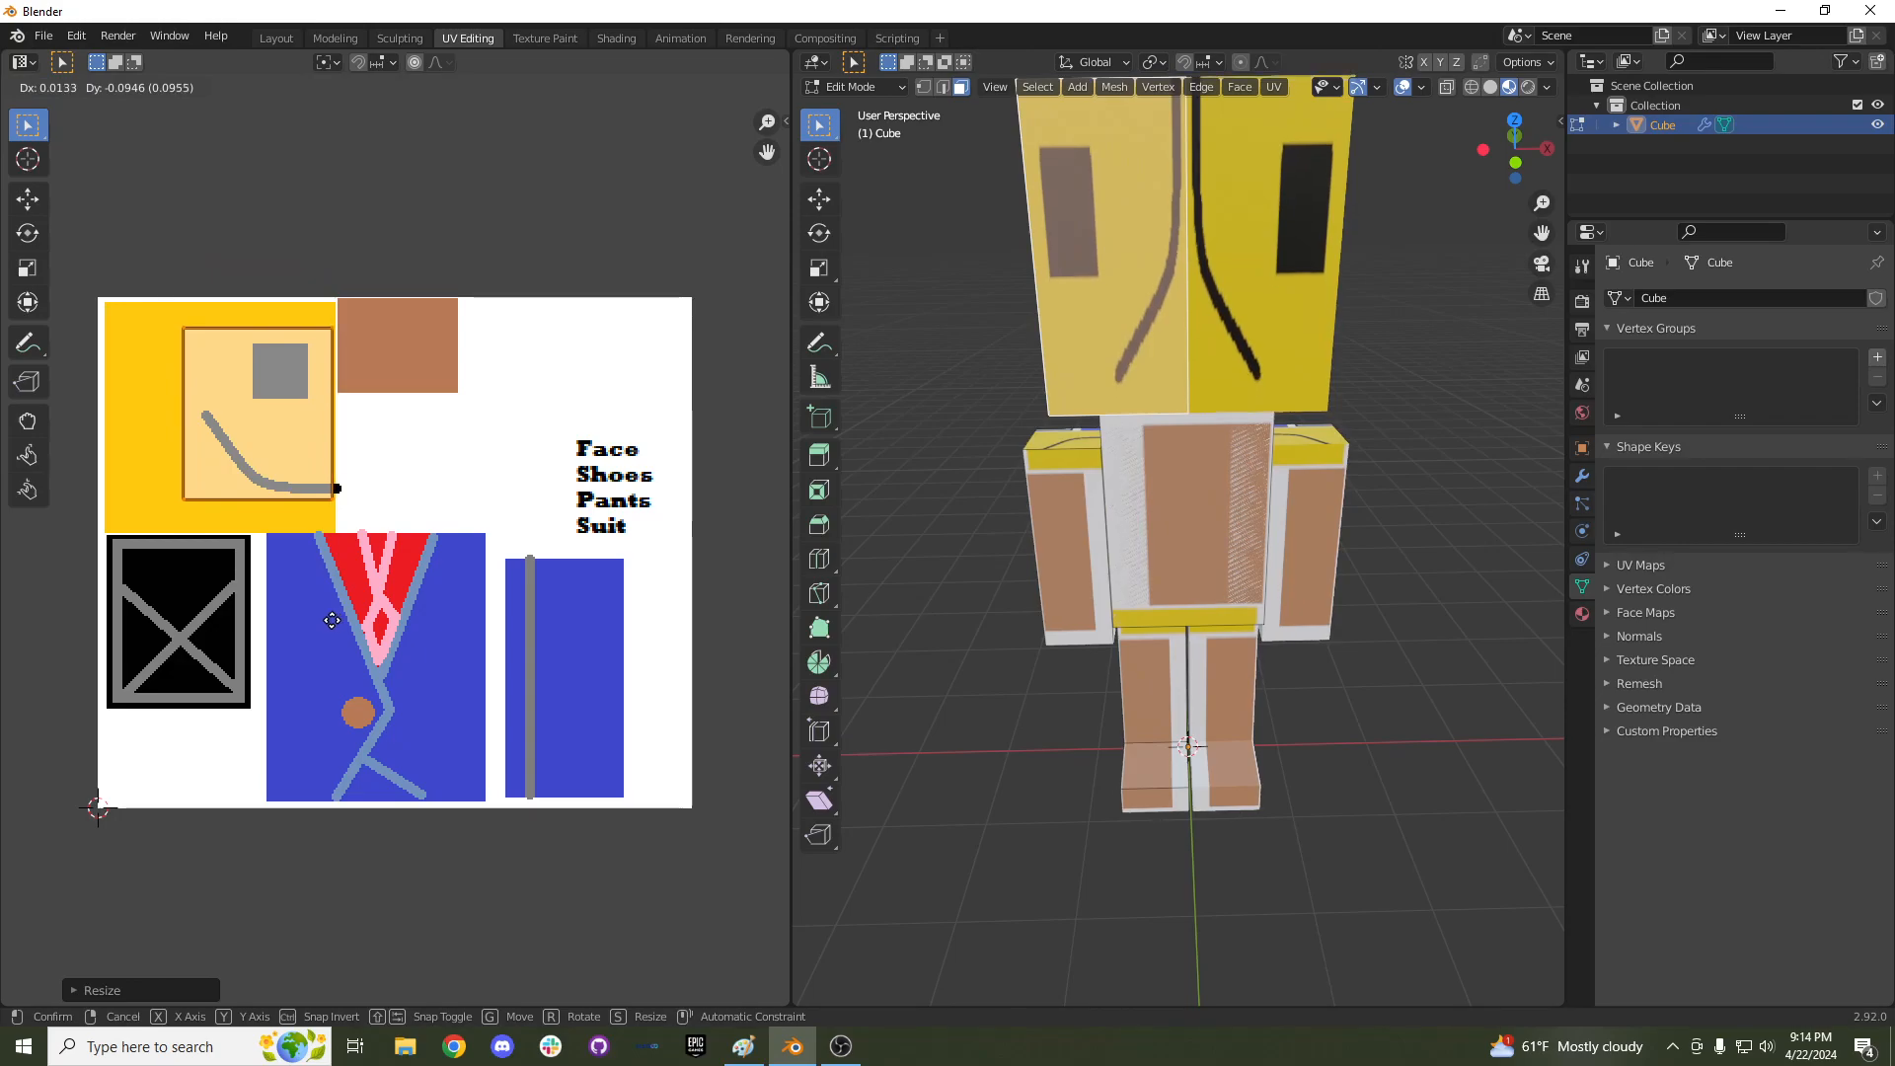
click(339, 604)
text(r)
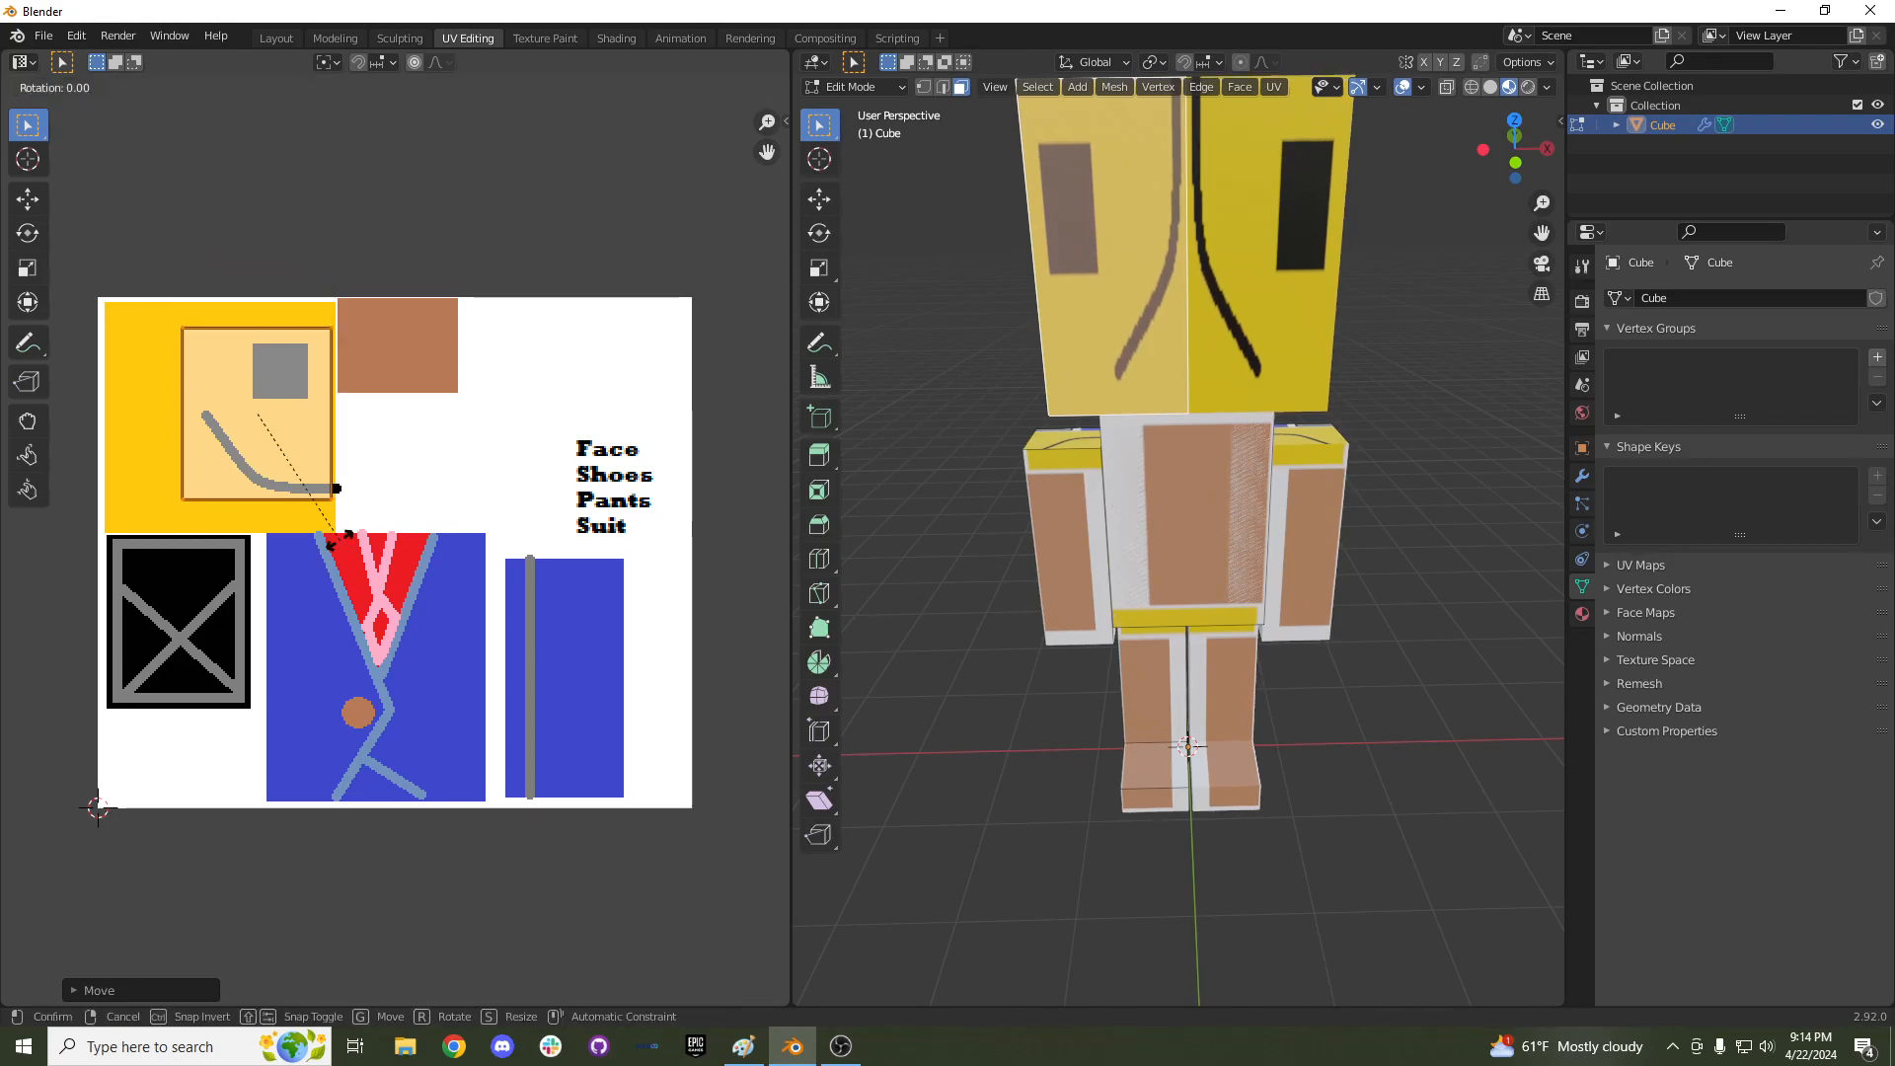
text(90)
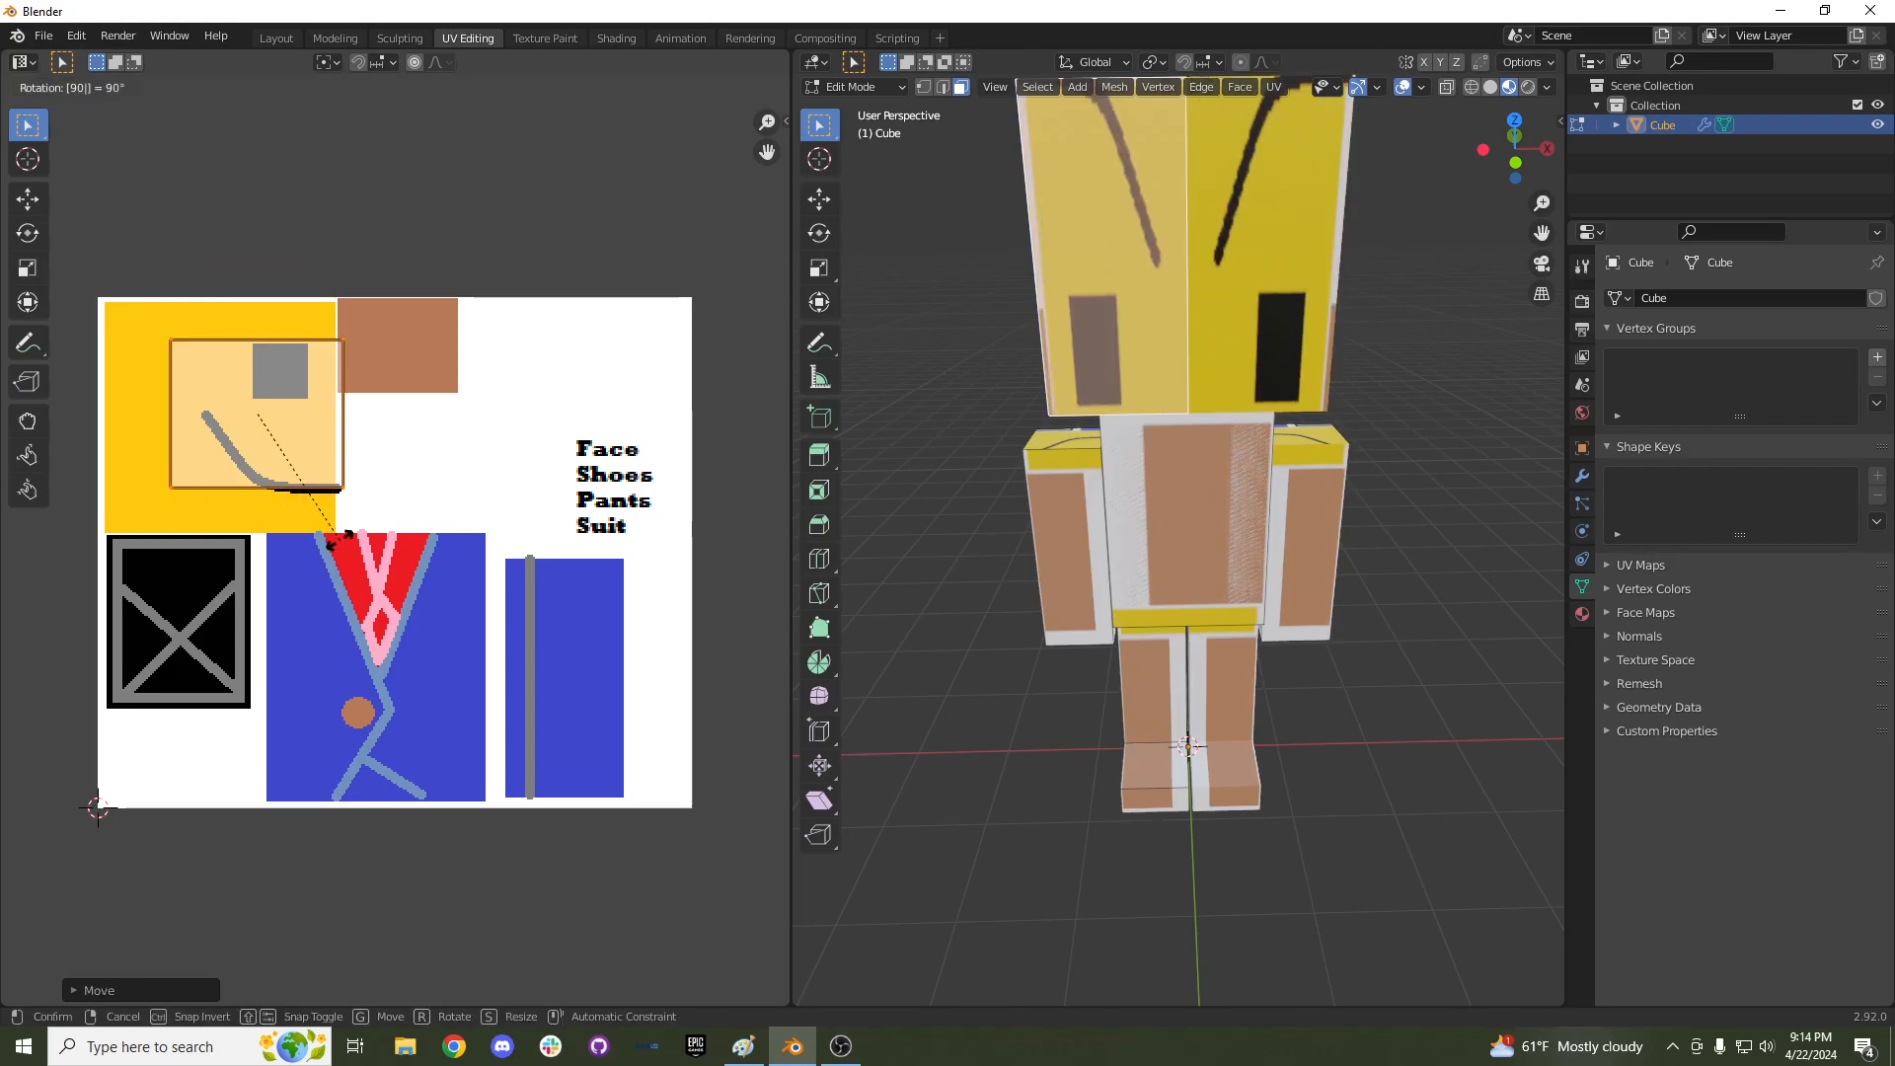
key(Escape)
key(r)
key(Escape)
Rotate the head's front face UVs by -90 degrees.
text(r)
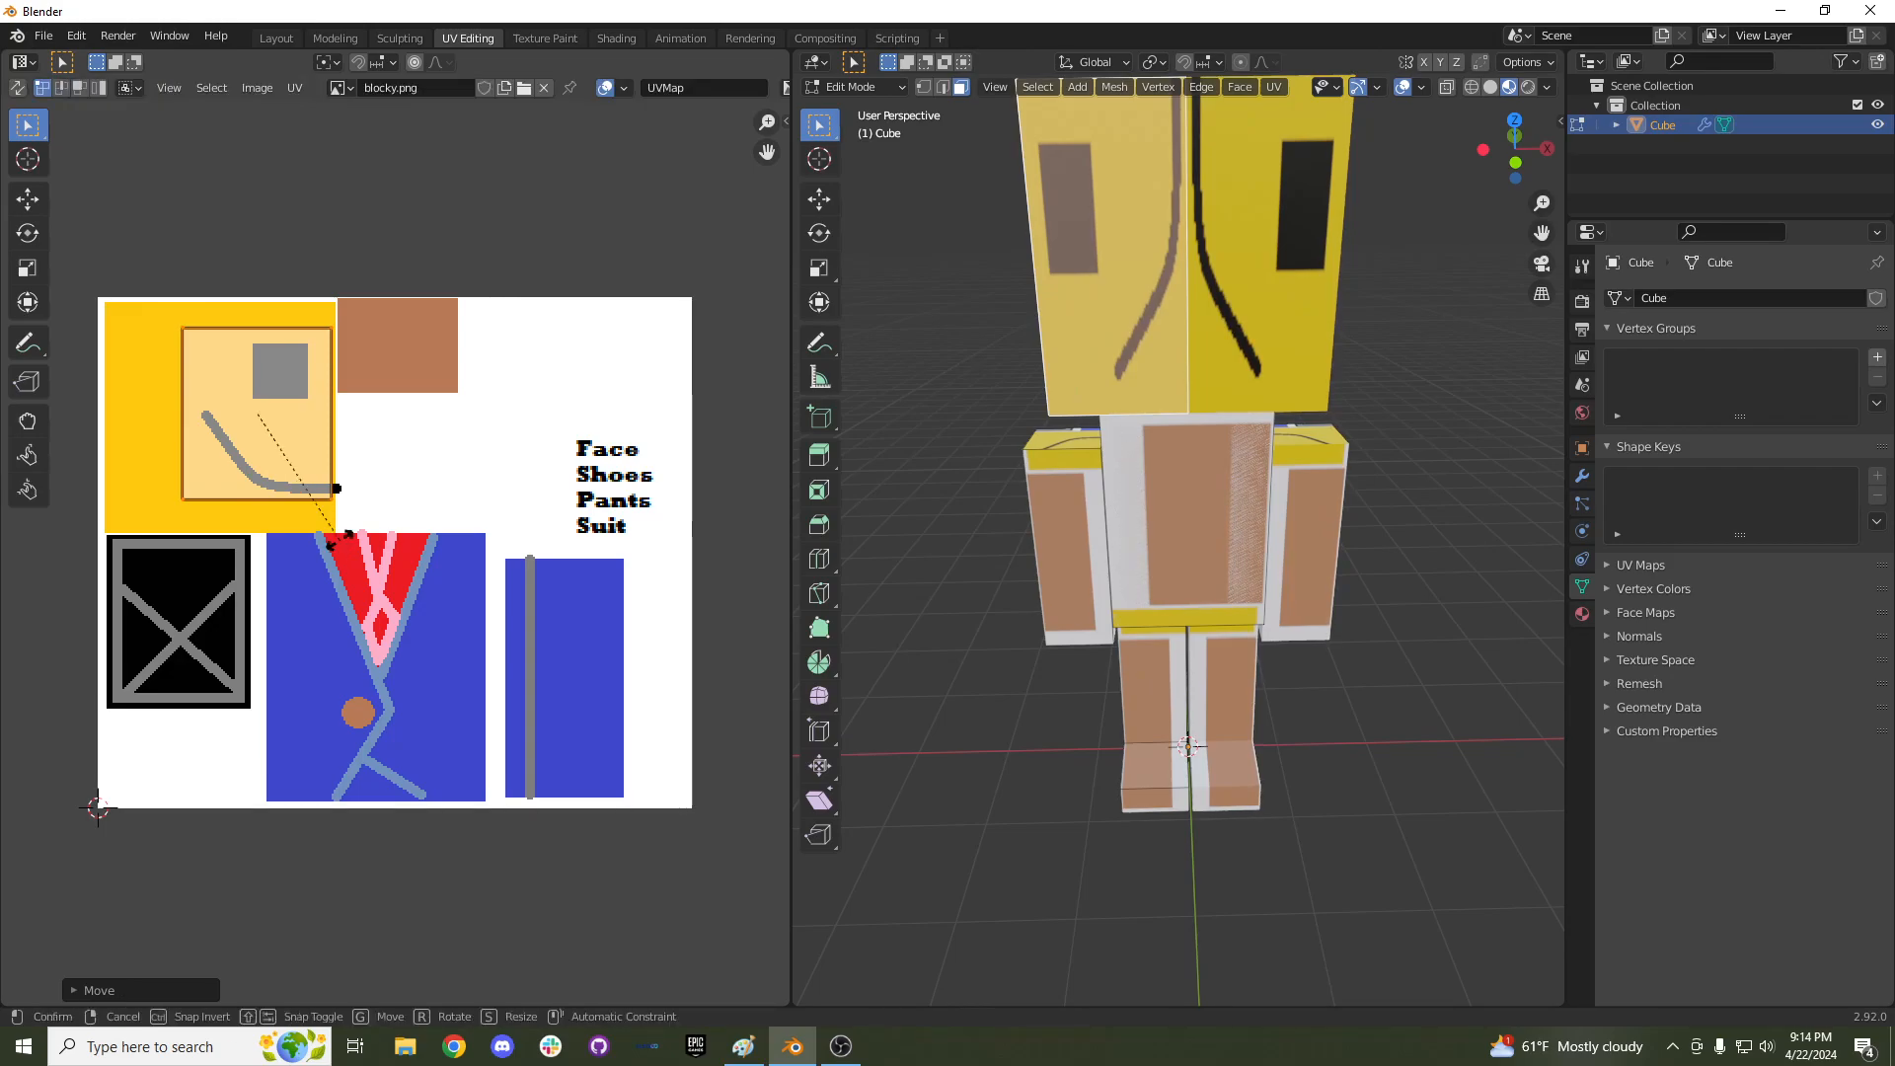
text(-90)
key(Return)
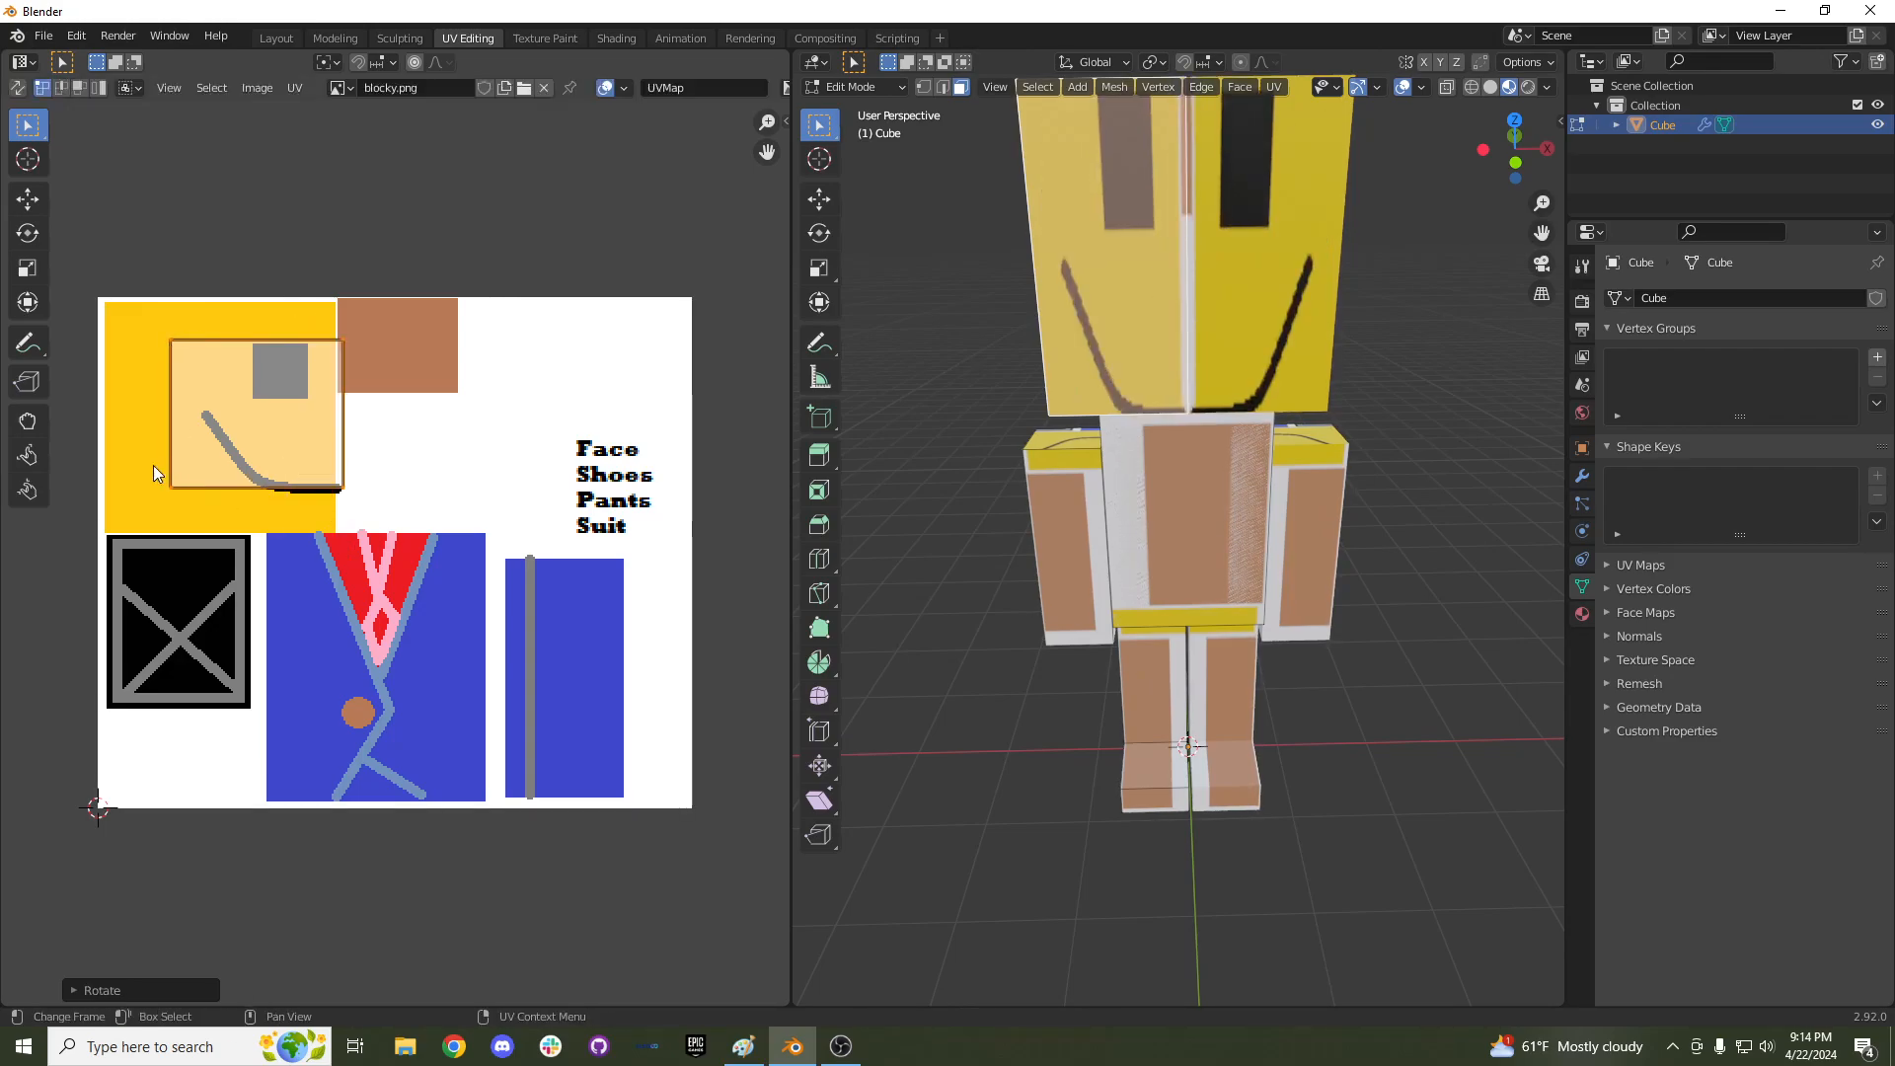
Move the head's front face UVs along X to the drawing's edge, and stretch them along X and Y to fit the mouth.
scroll(987, 543, down, 2)
scroll(987, 543, up, 1)
mouse_move(987, 543)
middle_down()
mouse_move(1017, 545)
mouse_move(987, 543)
middle_up()
scroll(367, 503, up, 1)
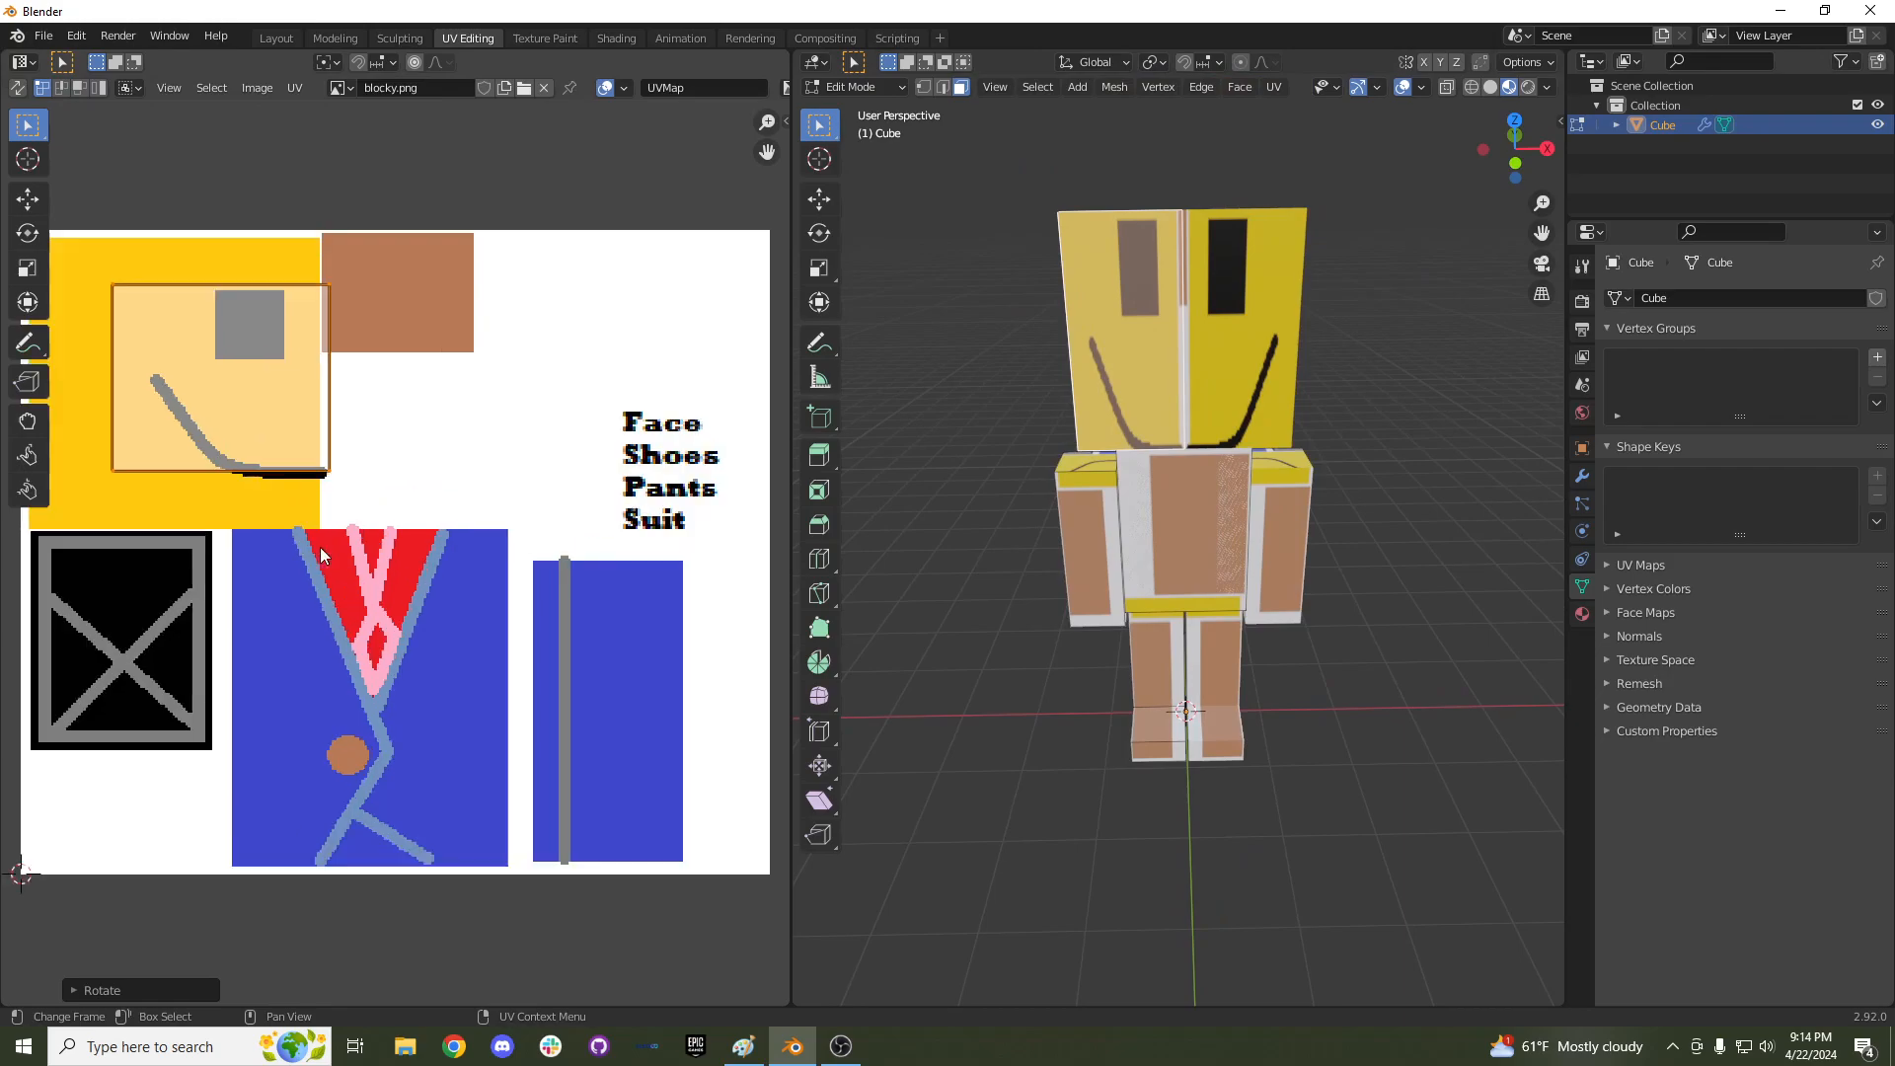
middle_drag(359, 499, 351, 493)
key(g)
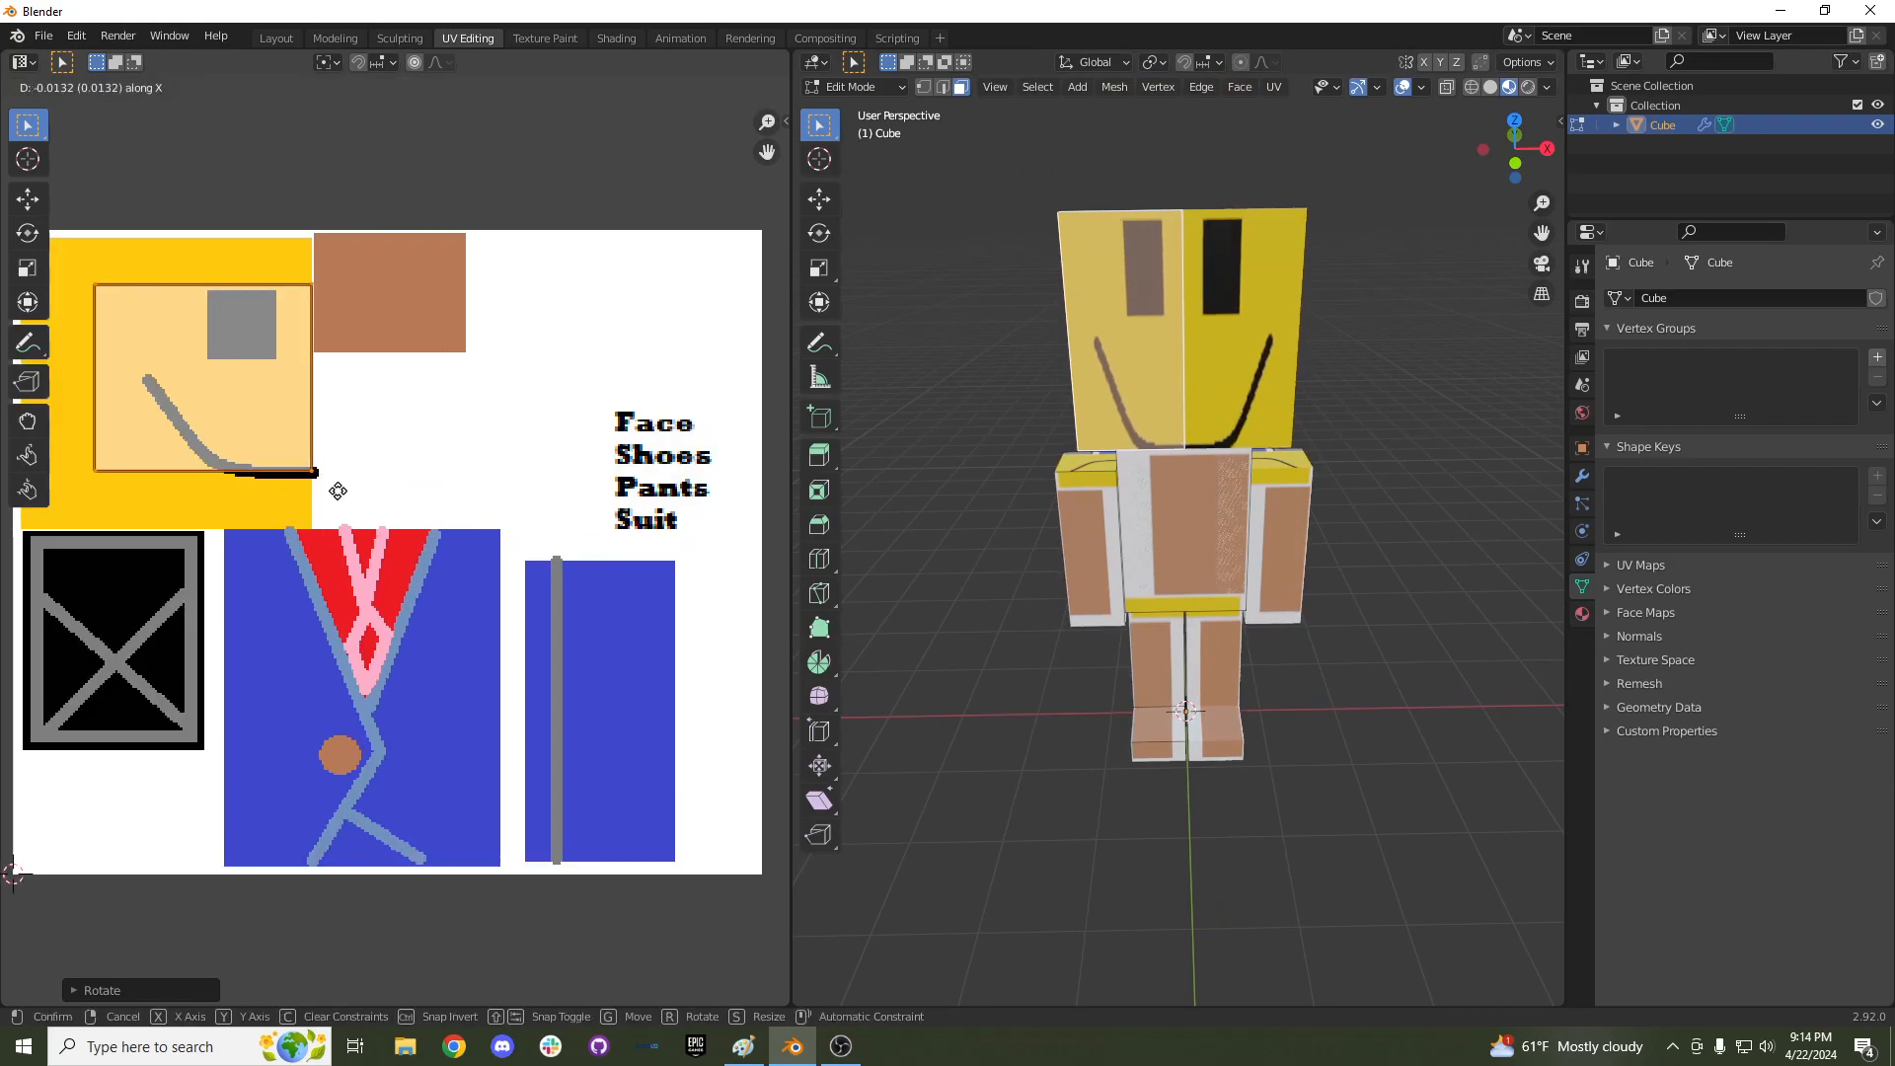
click(336, 506)
key(s)
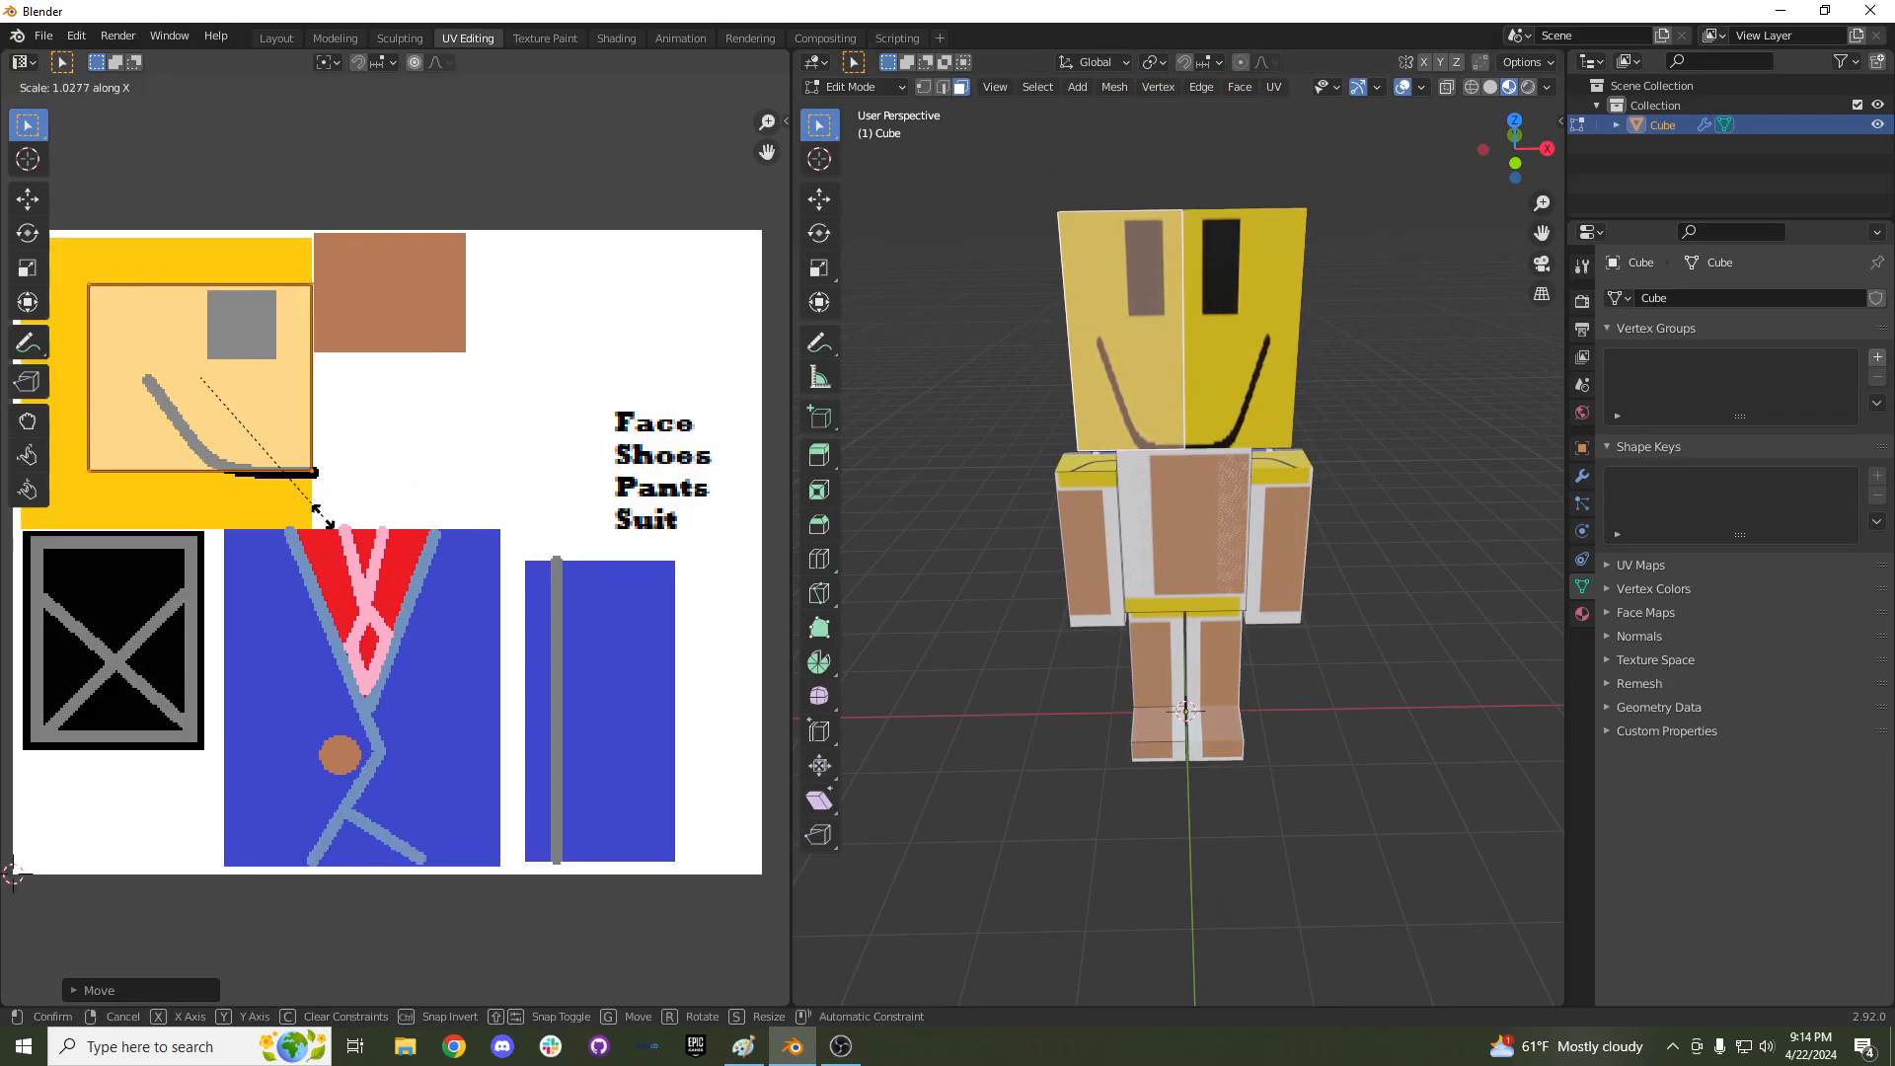
key(y)
click(310, 601)
middle_drag(1097, 340, 1166, 156)
key(Tab)
key(Tab)
Select the head's remaining faces and move all their UVs so the first island lies on the yellow area clear of the mouth.
click(1201, 343)
shift+click(1269, 288)
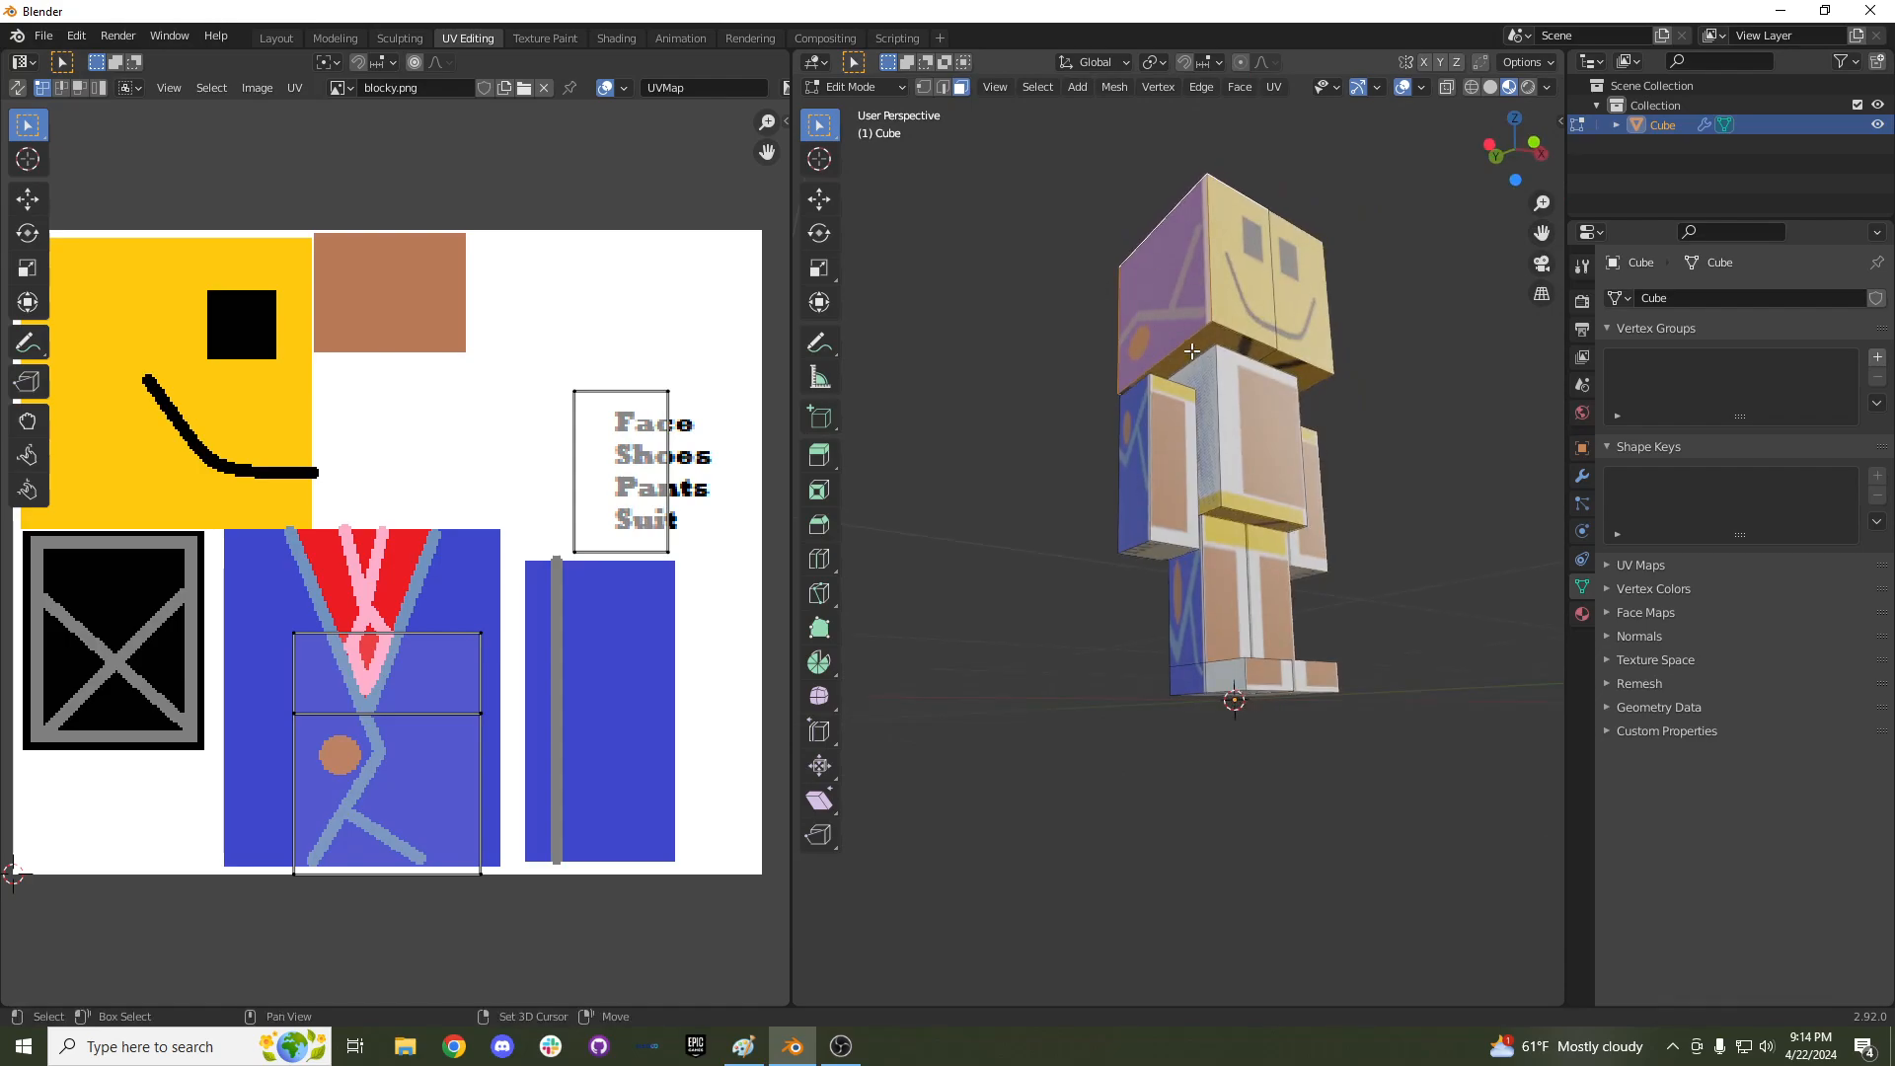
shift+click(1193, 351)
middle_drag(1192, 351, 1142, 456)
middle_drag(1067, 336, 1224, 479)
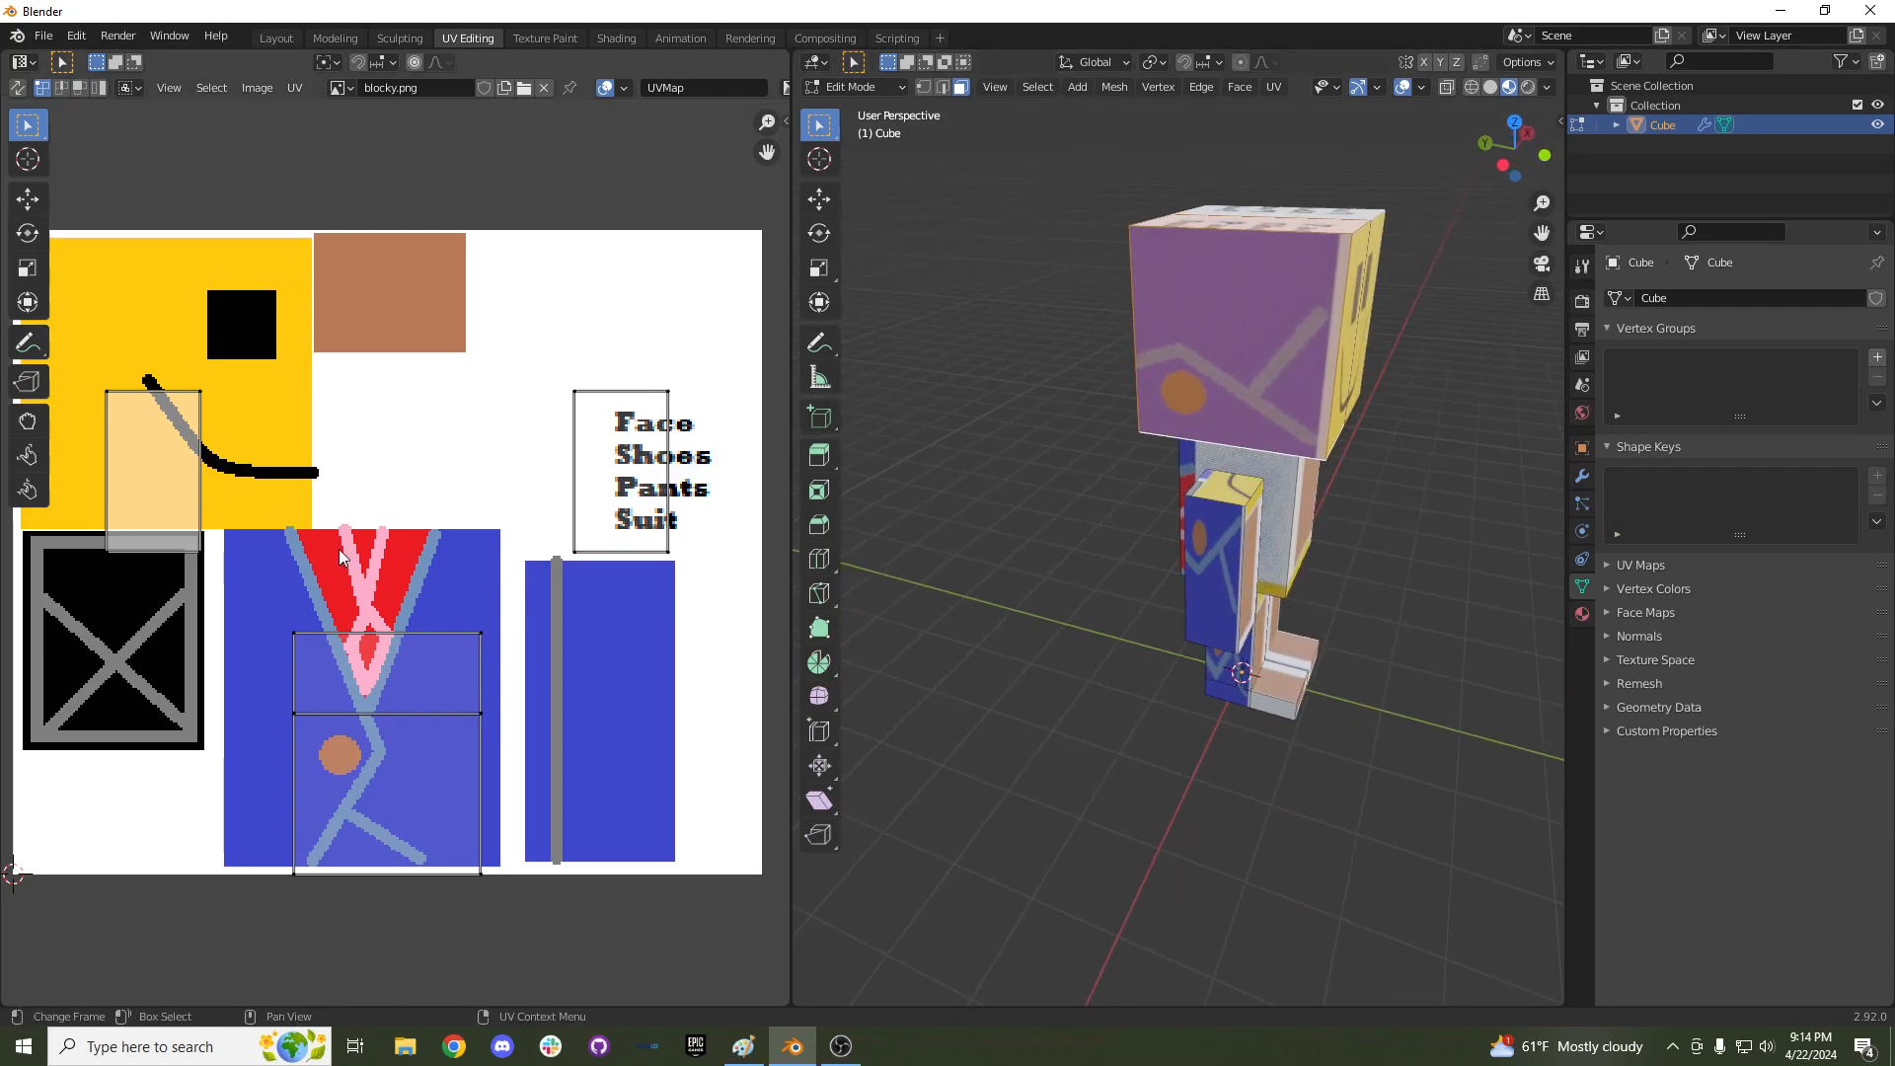
key(a)
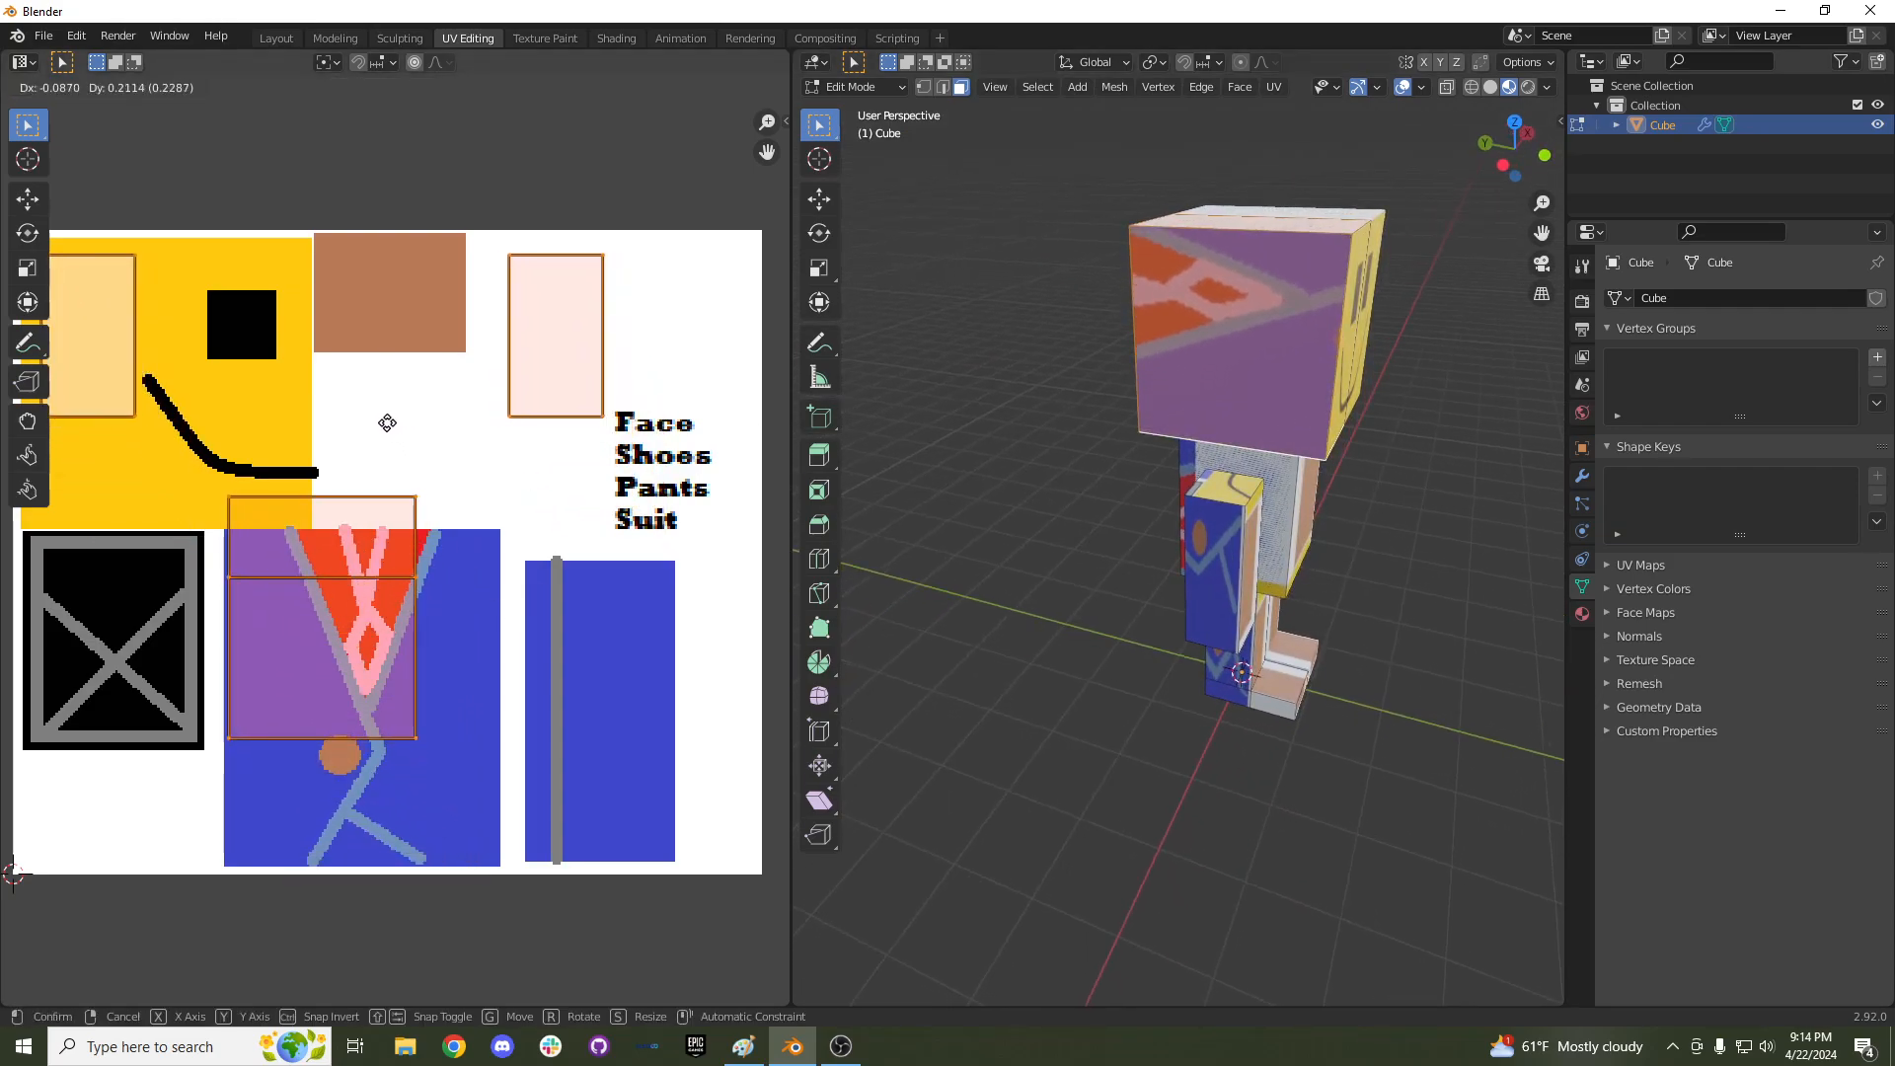
click(379, 420)
Box-select the head UV islands lying over the suit, shrink them, and move them onto the plain yellow area beside the eye.
scroll(363, 533, down, 2)
middle_drag(363, 533, 407, 529)
key(b)
drag(290, 480, 512, 690)
scroll(498, 674, up, 2)
key(g)
click(281, 444)
key(s)
click(260, 441)
key(g)
click(237, 506)
key(g)
click(315, 347)
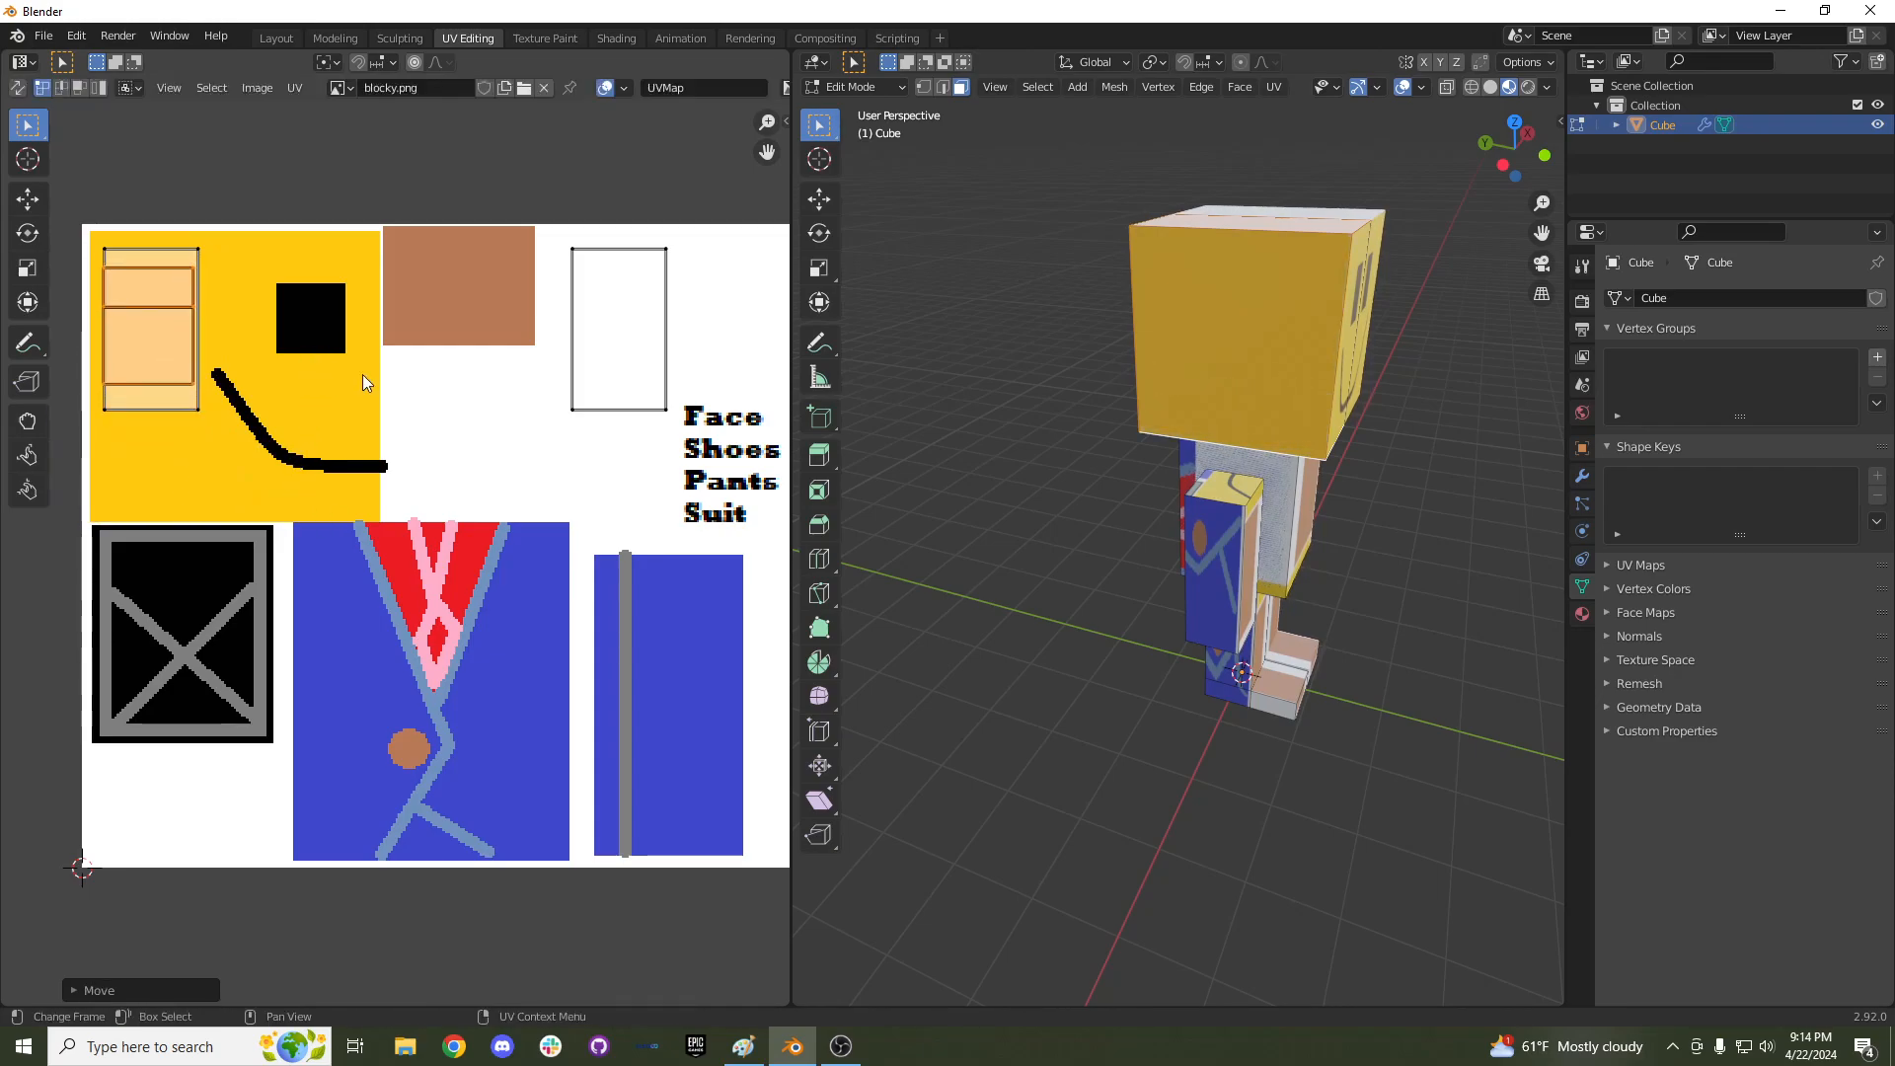
Box-select the head UV island left on the white area and move it onto the yellow area.
key(alt+a)
key(b)
drag(530, 215, 778, 548)
key(g)
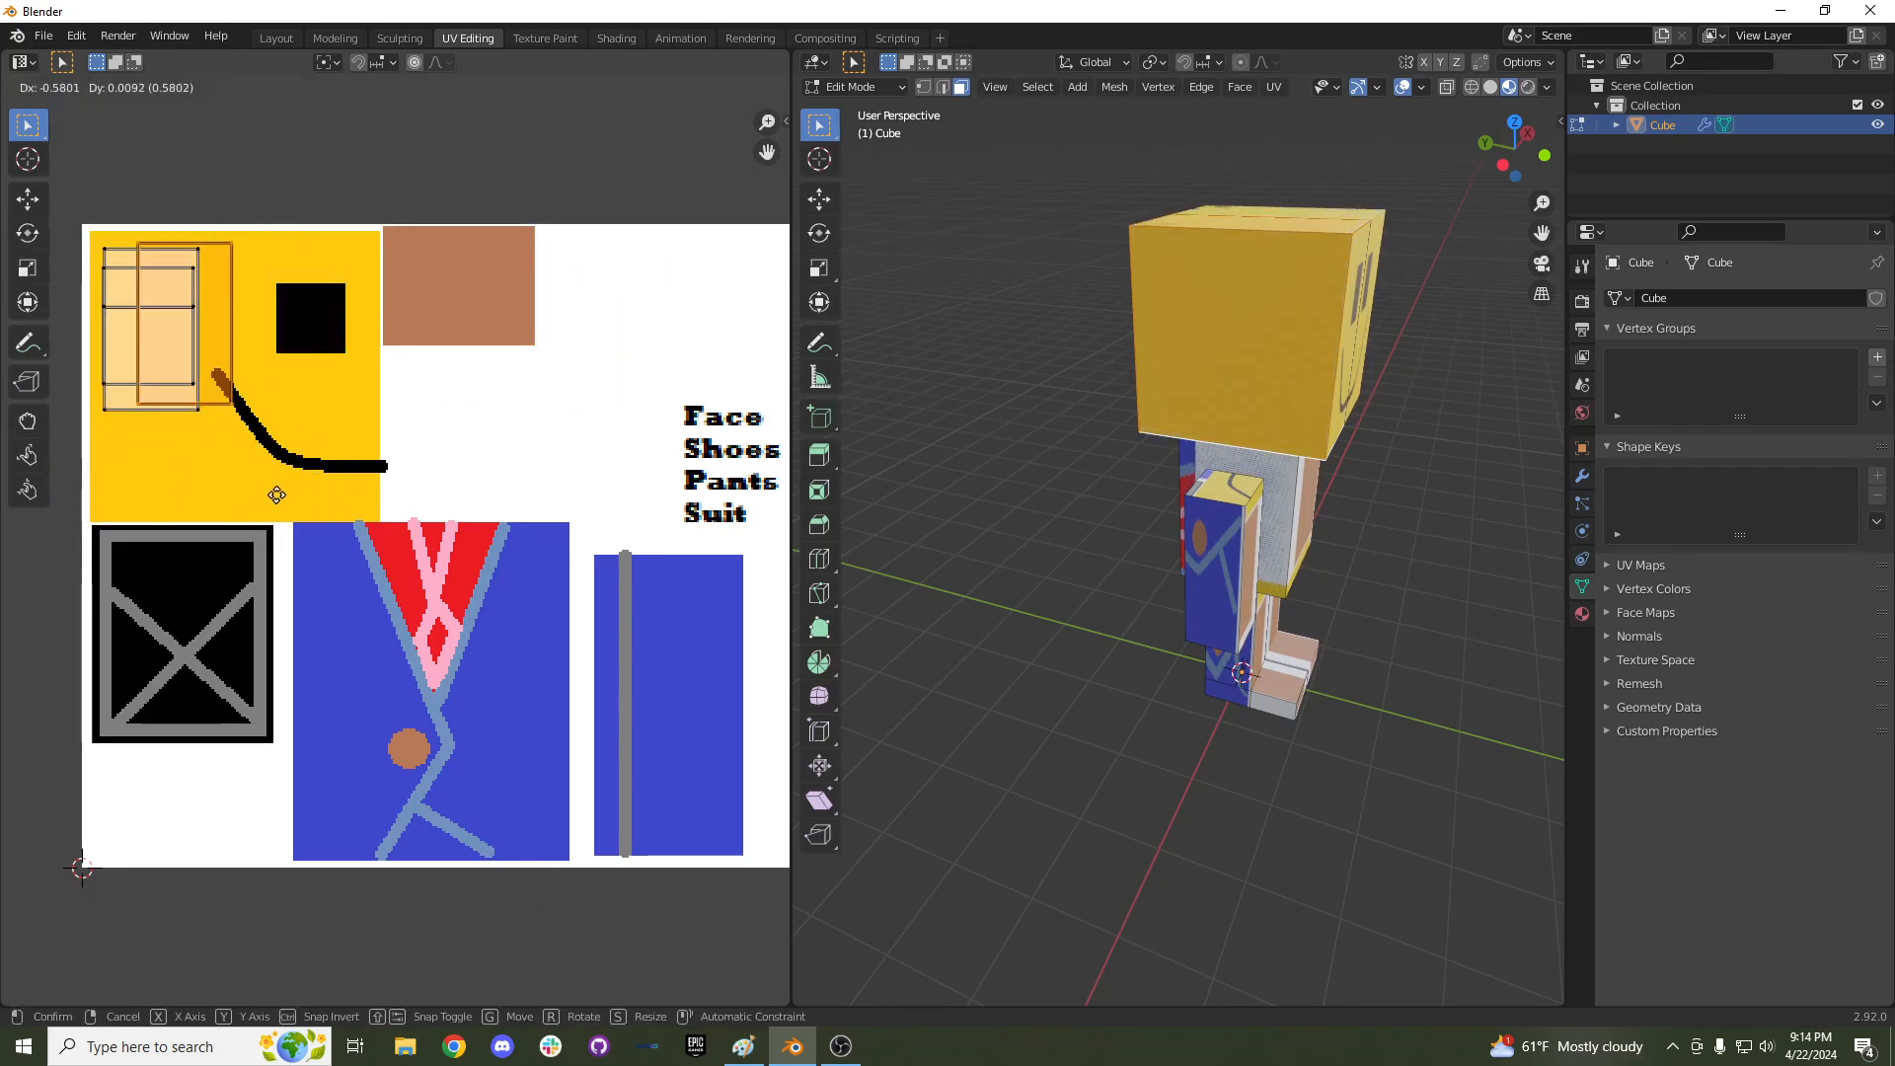
click(302, 549)
middle_drag(1382, 464, 1160, 476)
key(Tab)
key(Tab)
scroll(1311, 456, up, 2)
click(1099, 465)
scroll(1099, 465, up, 1)
scroll(1208, 487, down, 1)
key(g)
right_click(1099, 482)
click(1232, 478)
middle_drag(1158, 476, 1137, 485)
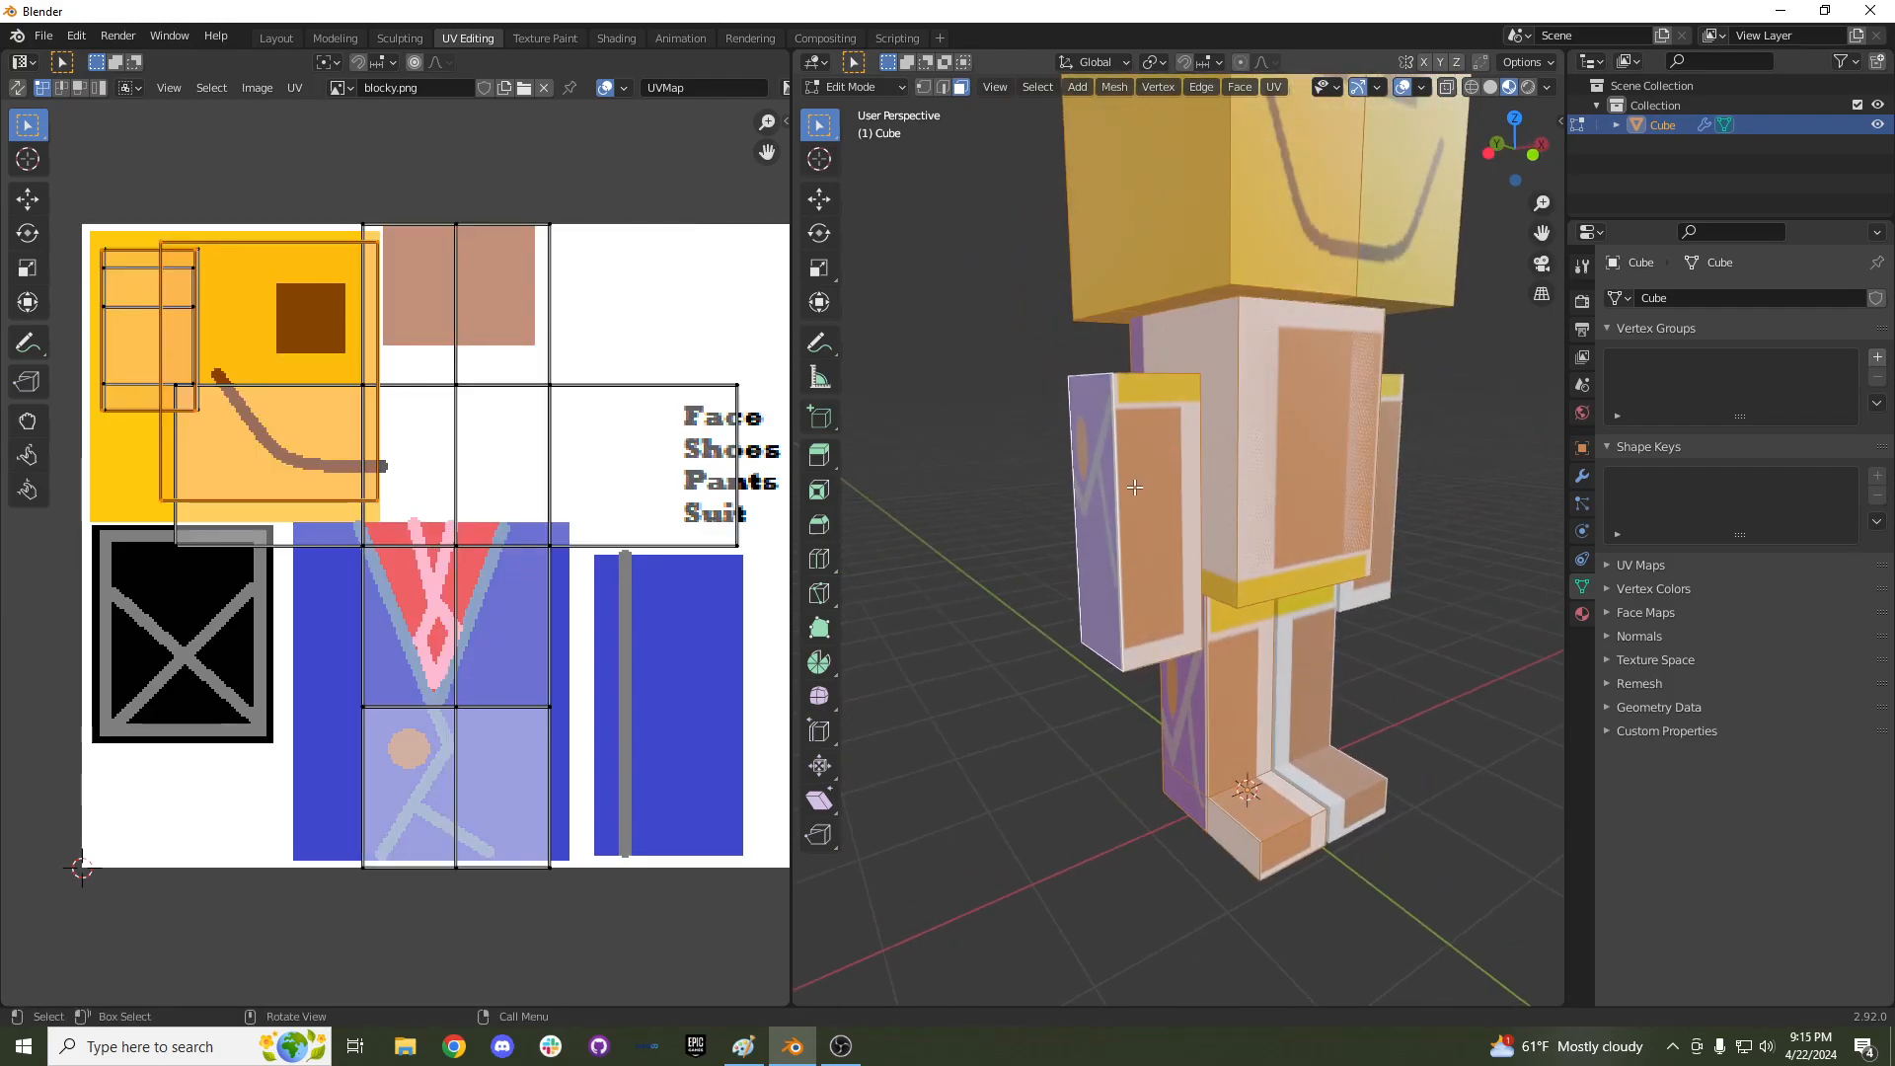
Select the whole arm as linked geometry, shrink all its UVs, and move them onto a plain blue area of the suit.
click(1138, 486)
key(l)
middle_drag(992, 504, 1170, 504)
click(1123, 507)
key(l)
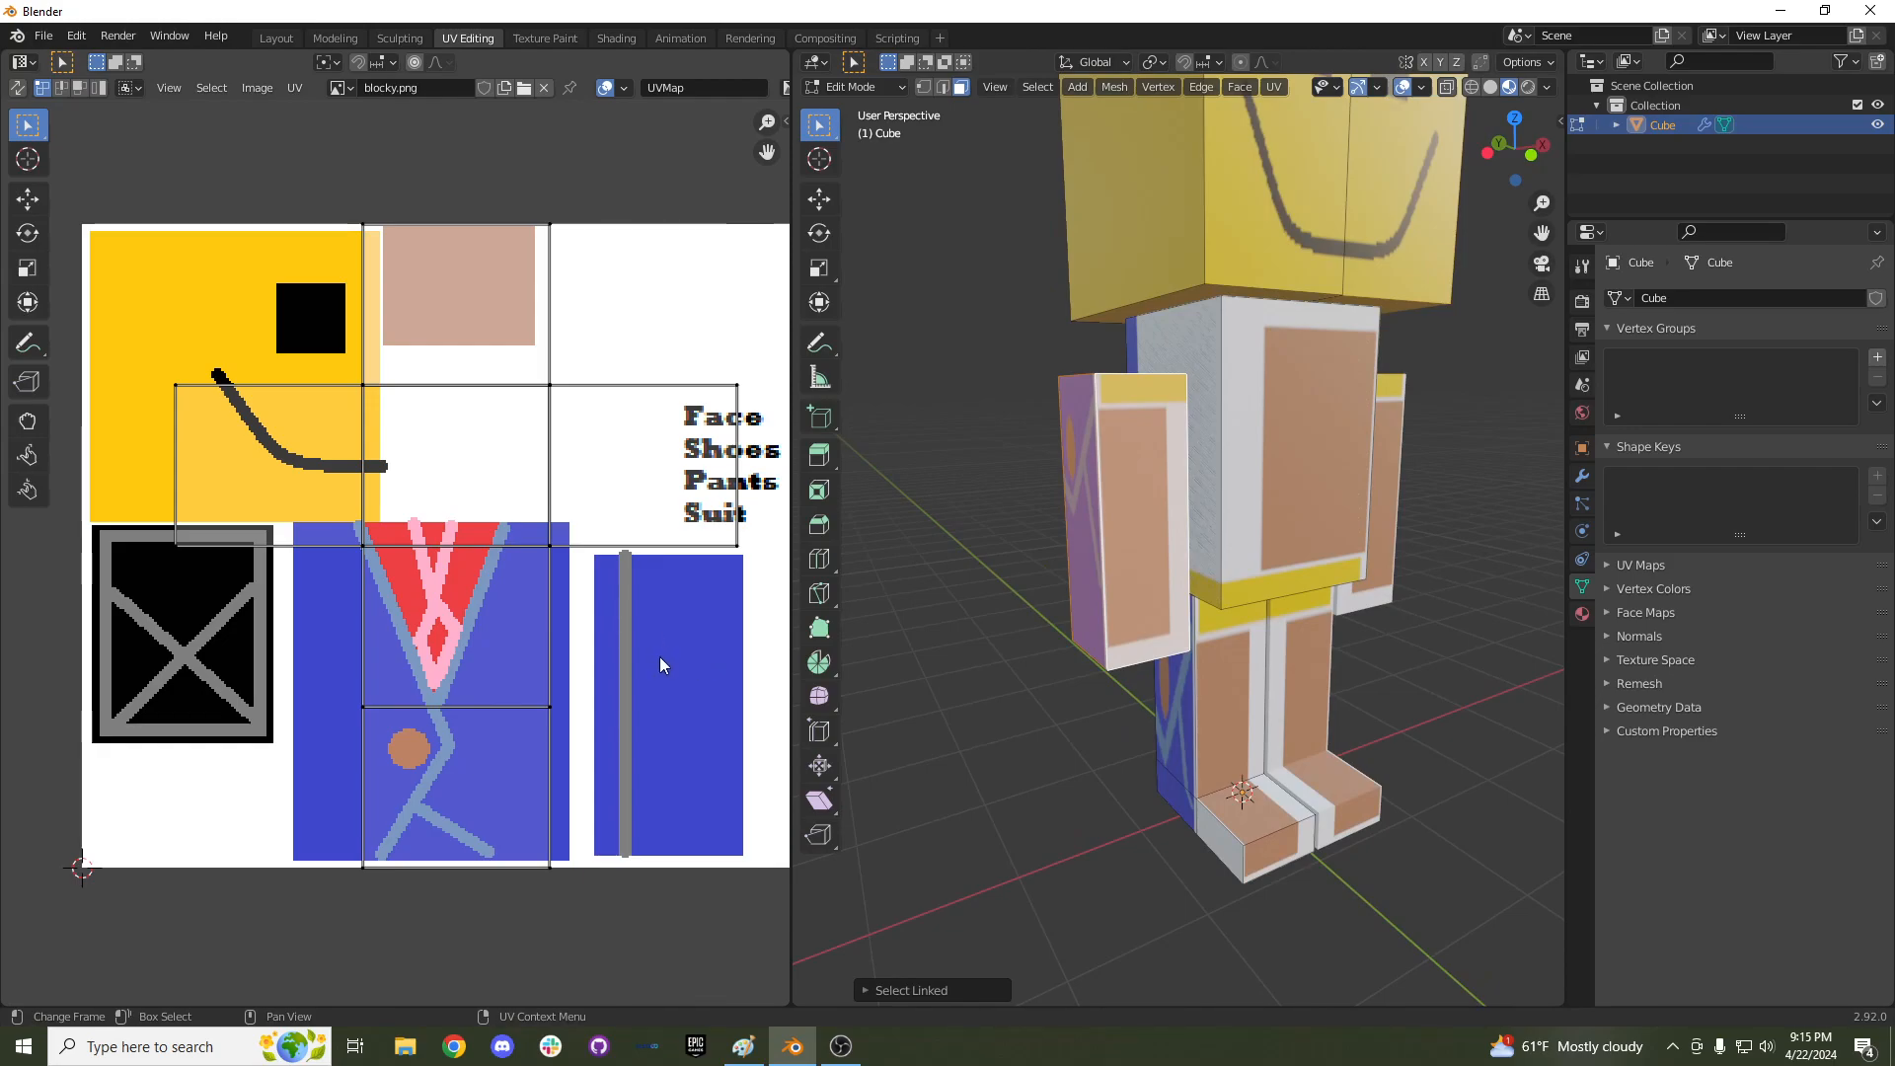
key(a)
key(s)
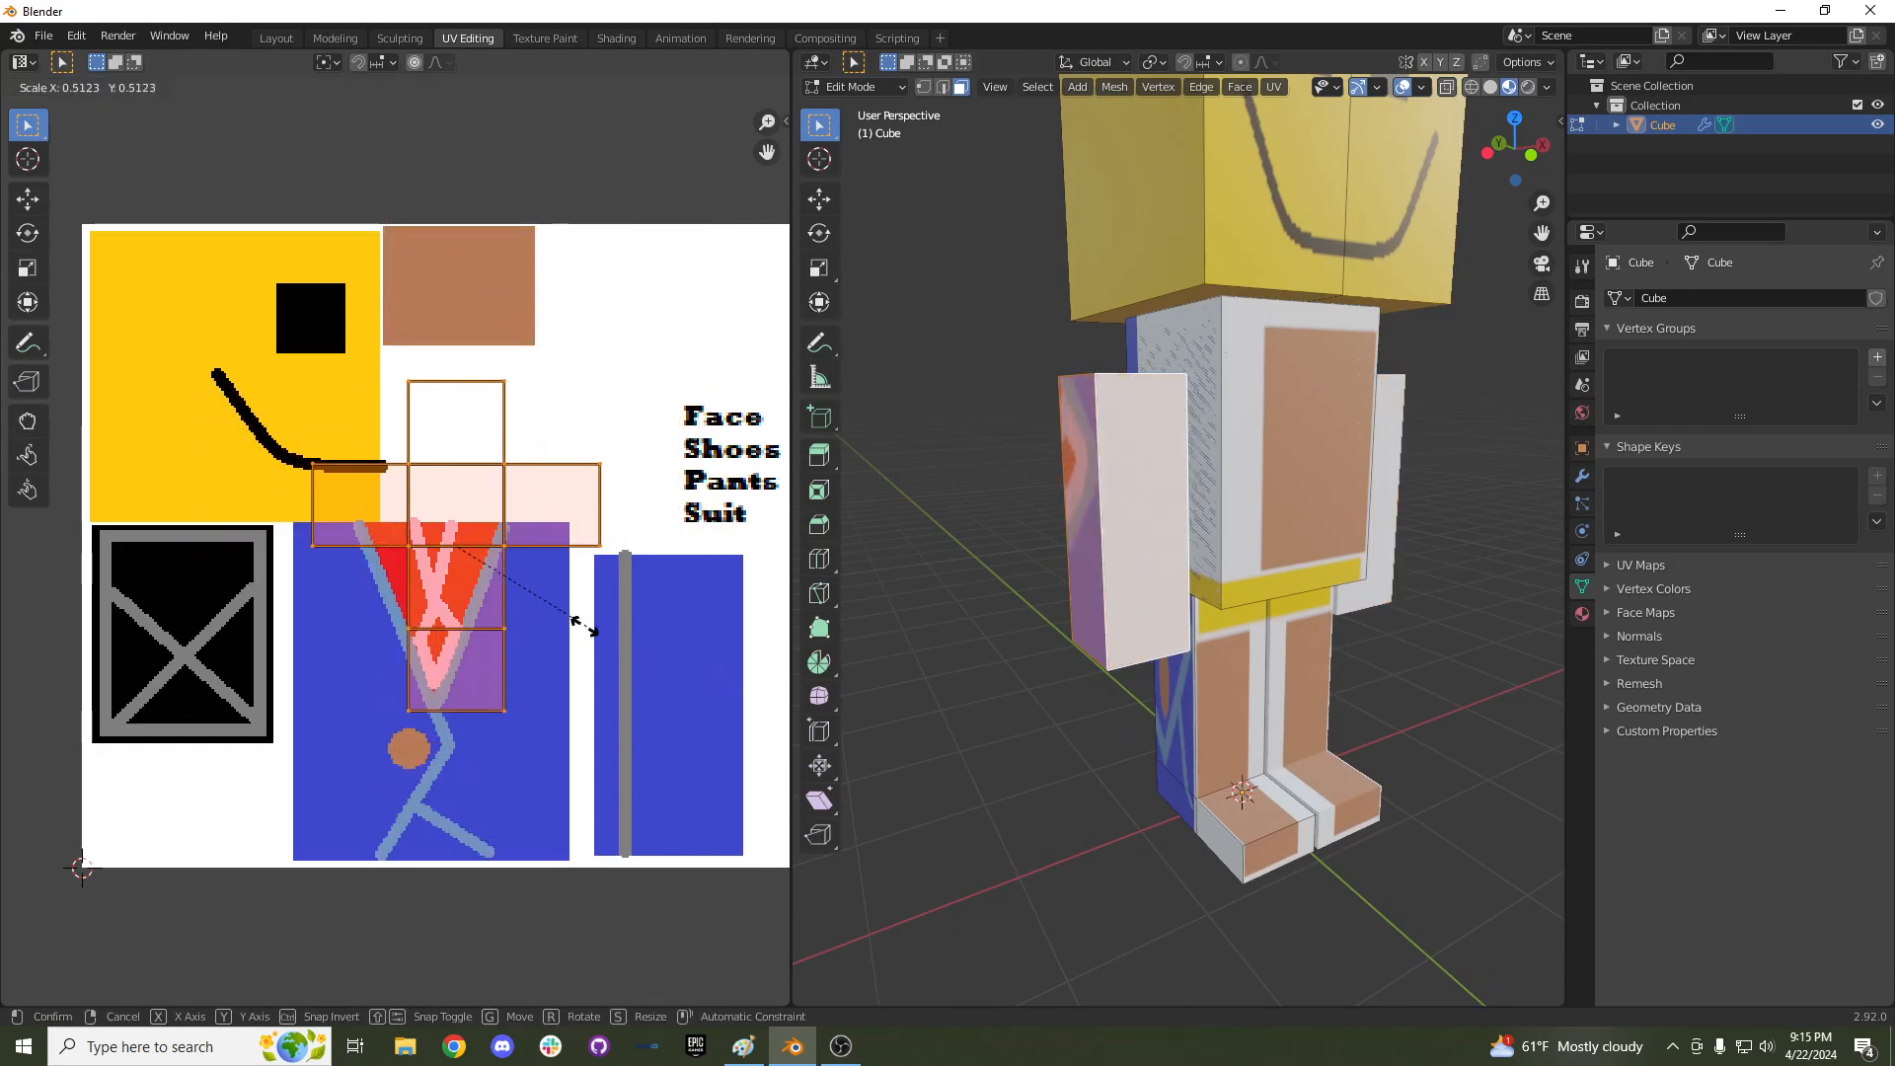
click(494, 573)
key(g)
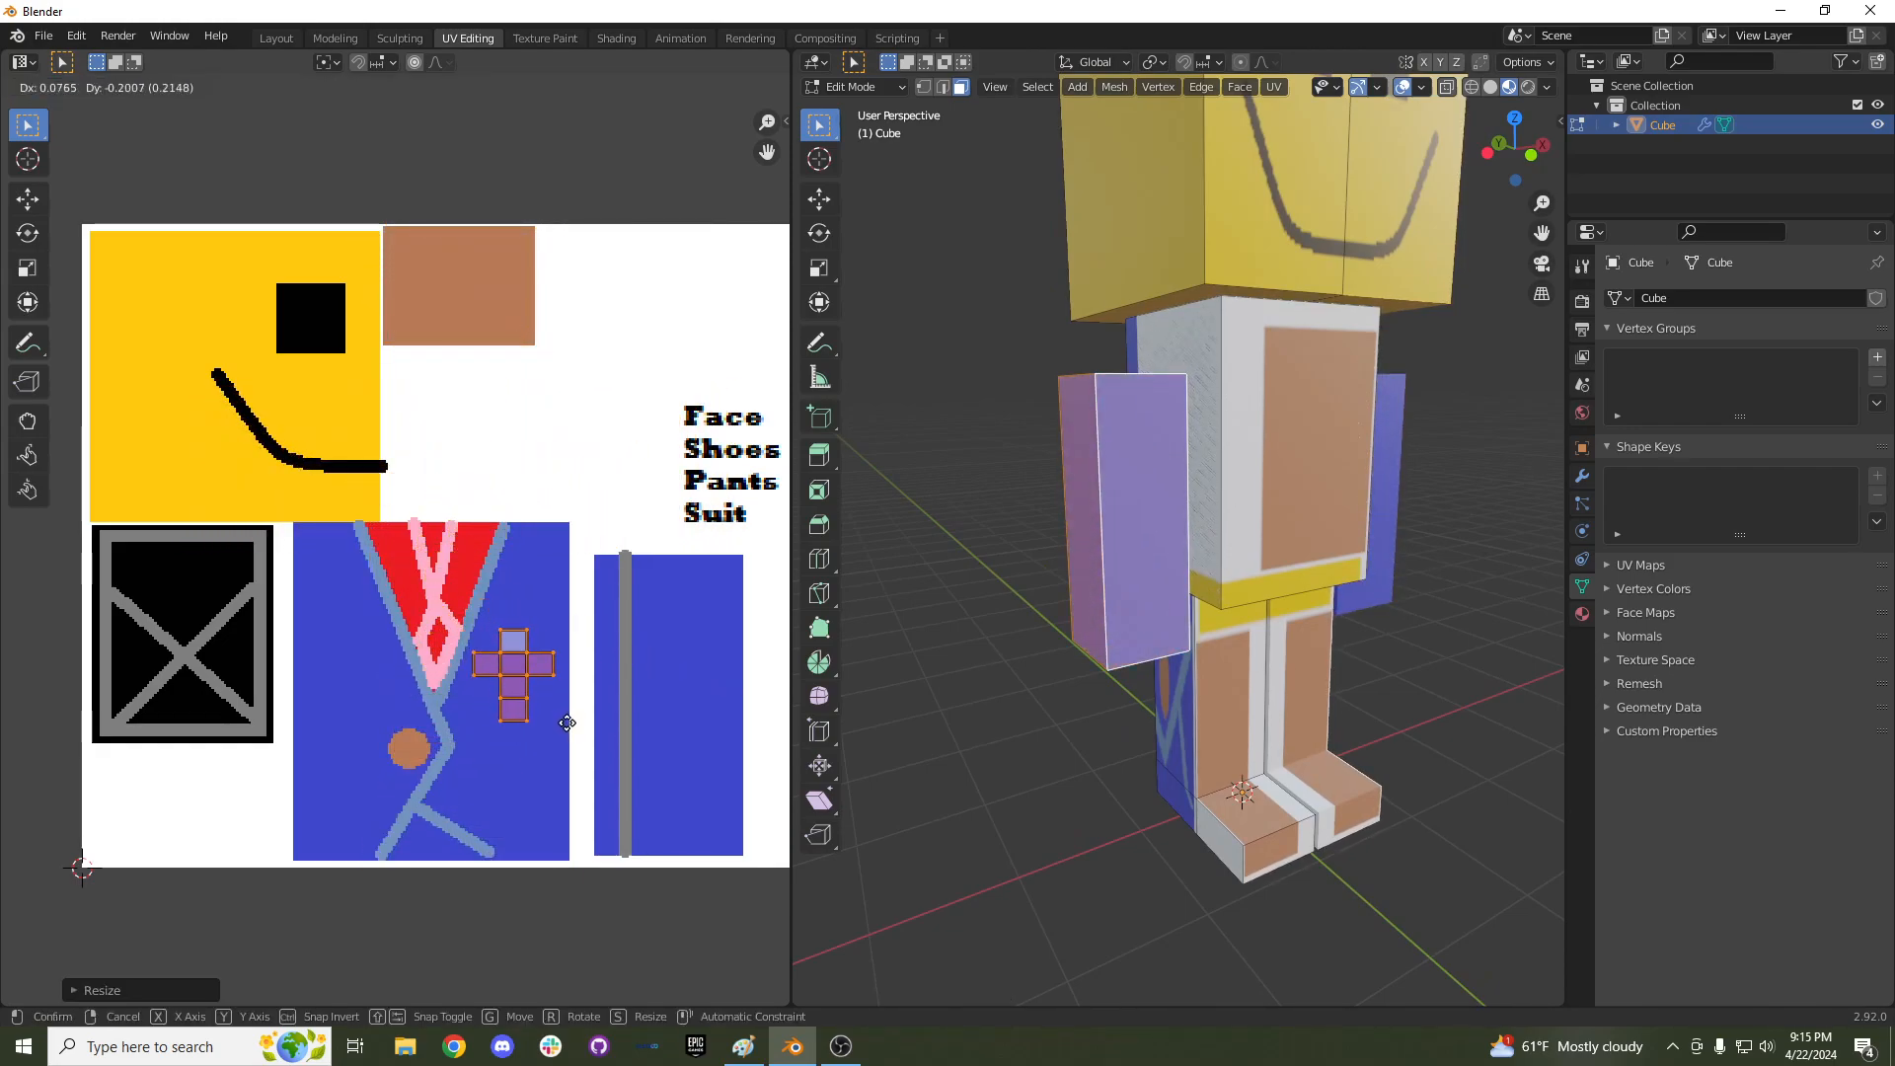
click(573, 740)
Select the arm's front face and neighbouring long faces and move their UVs to the boundary between the yellow face and blue suit.
middle_drag(1207, 589, 1127, 586)
scroll(1126, 586, up, 2)
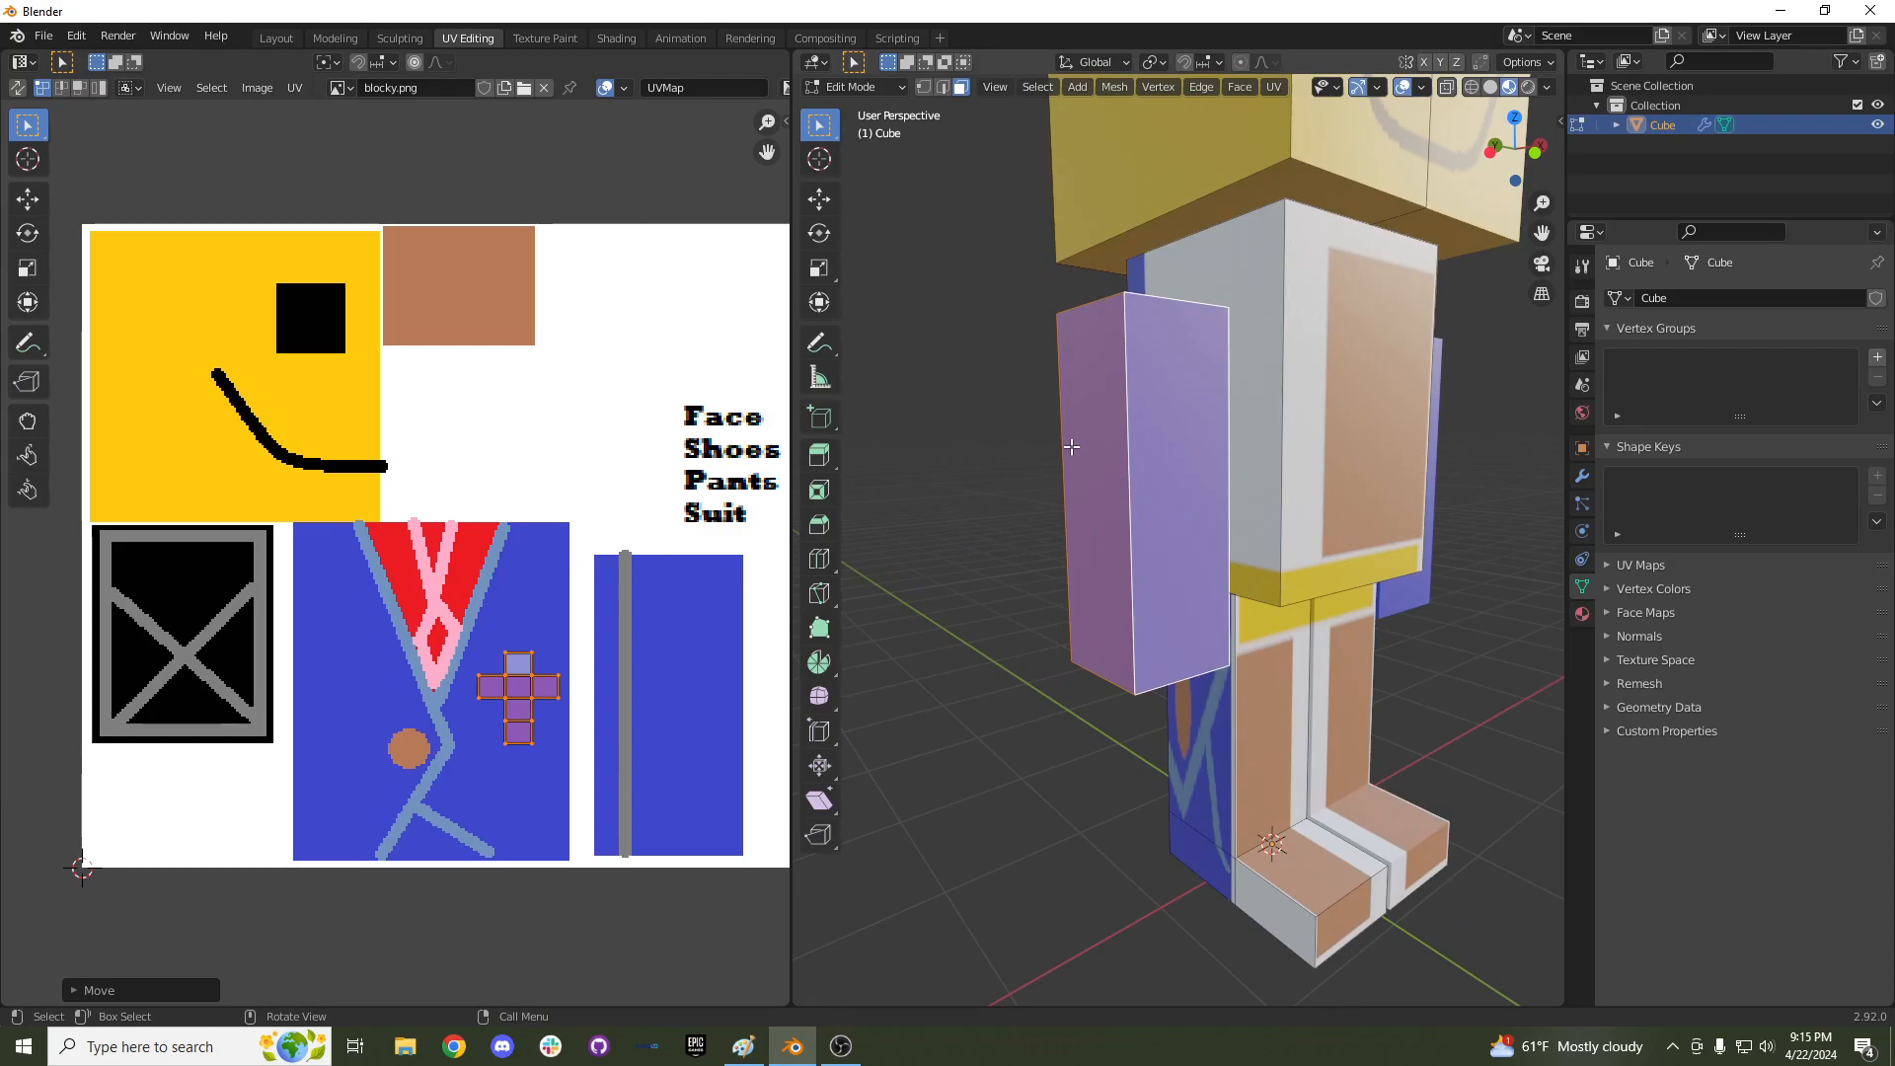
click(1168, 542)
middle_drag(1131, 634, 1396, 615)
shift+click(1135, 618)
shift+click(1353, 576)
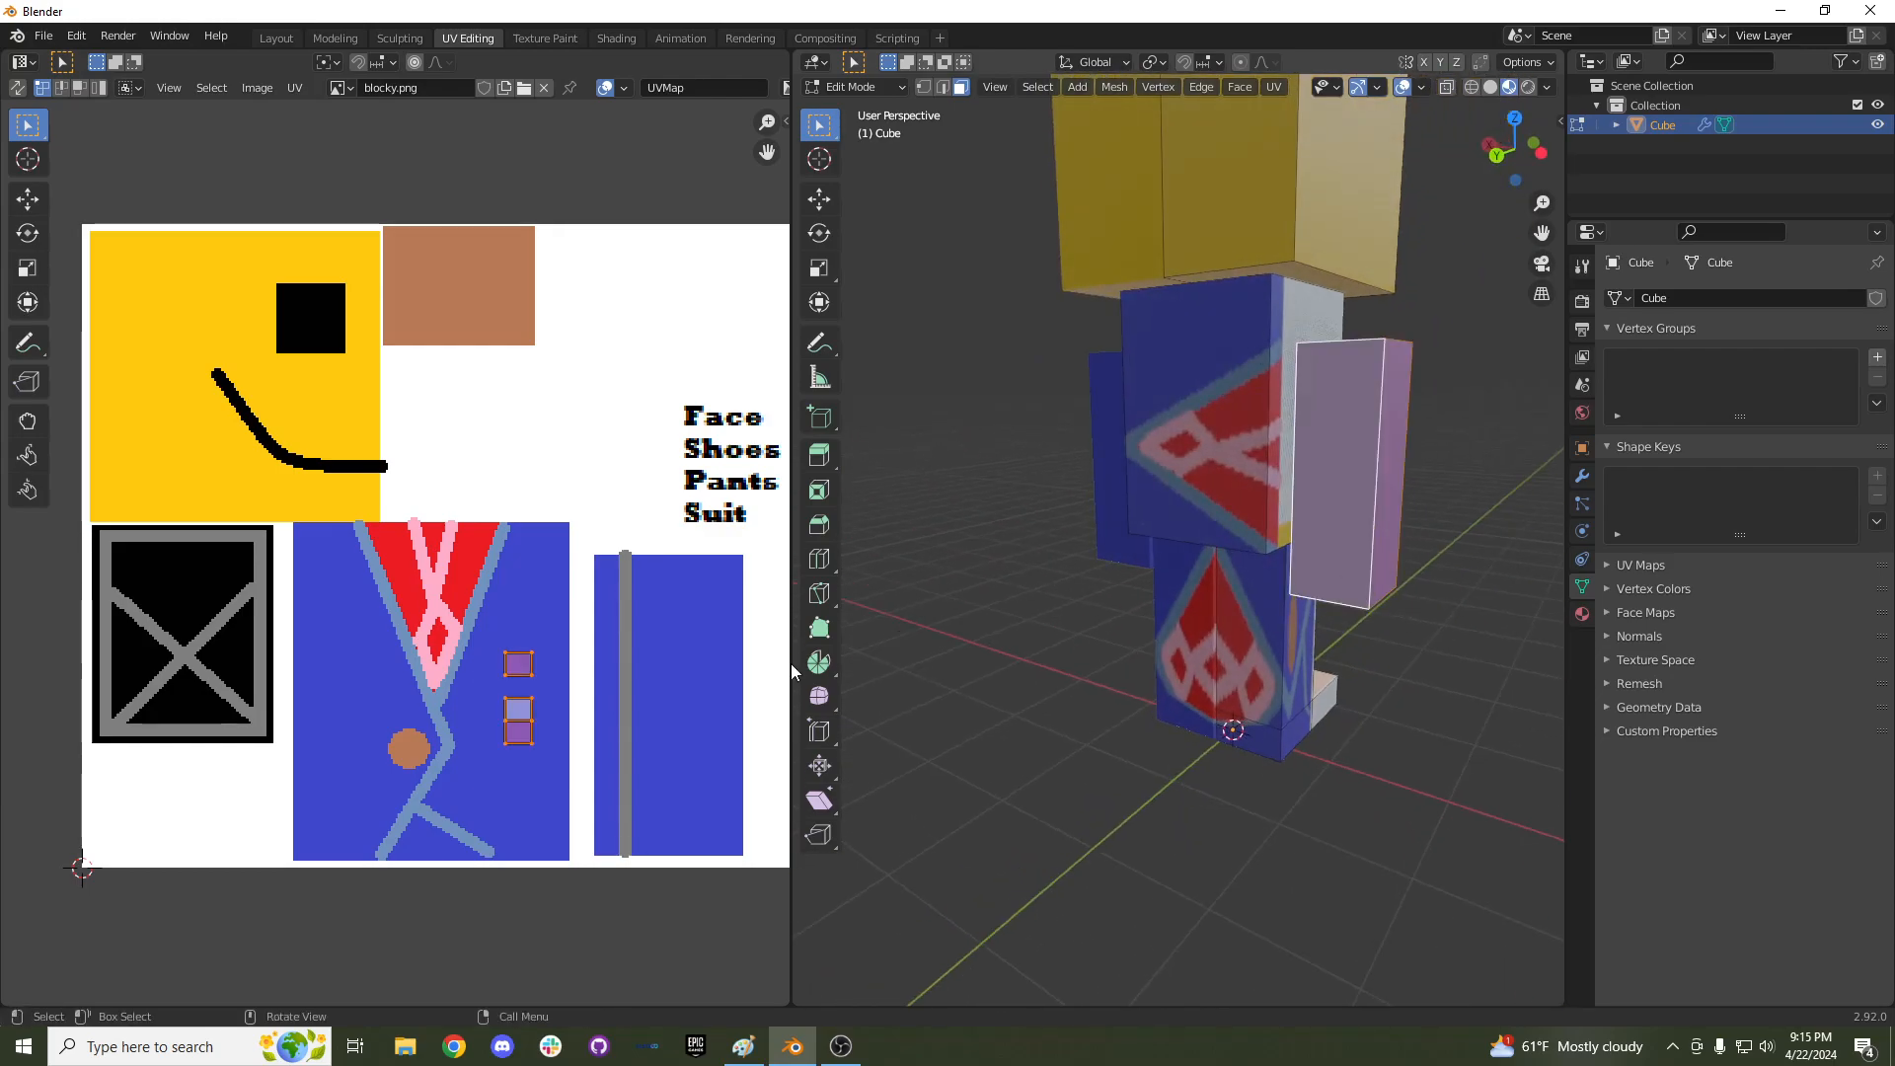
key(g)
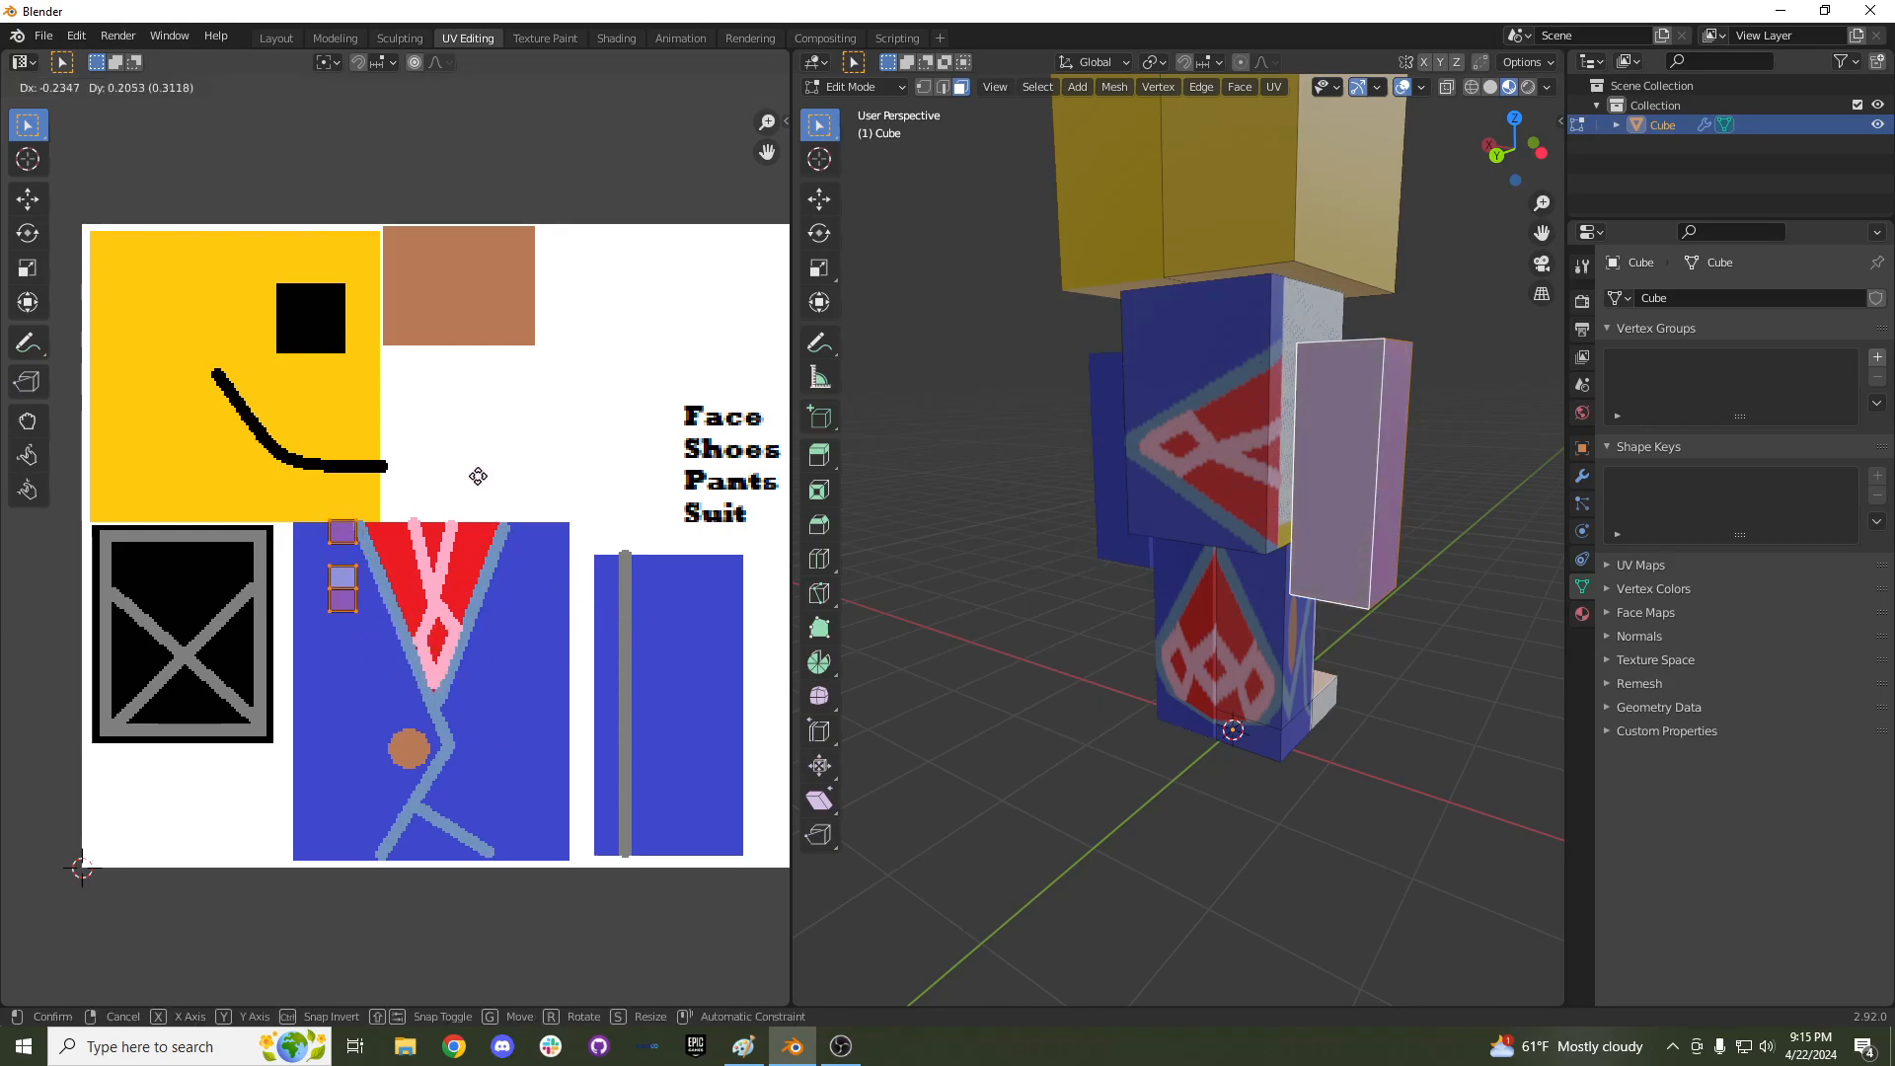
click(468, 474)
Box-select the arm UV island straddling the yellow and blue boundary and rotate it by -90 degrees.
middle_drag(1439, 626, 1102, 609)
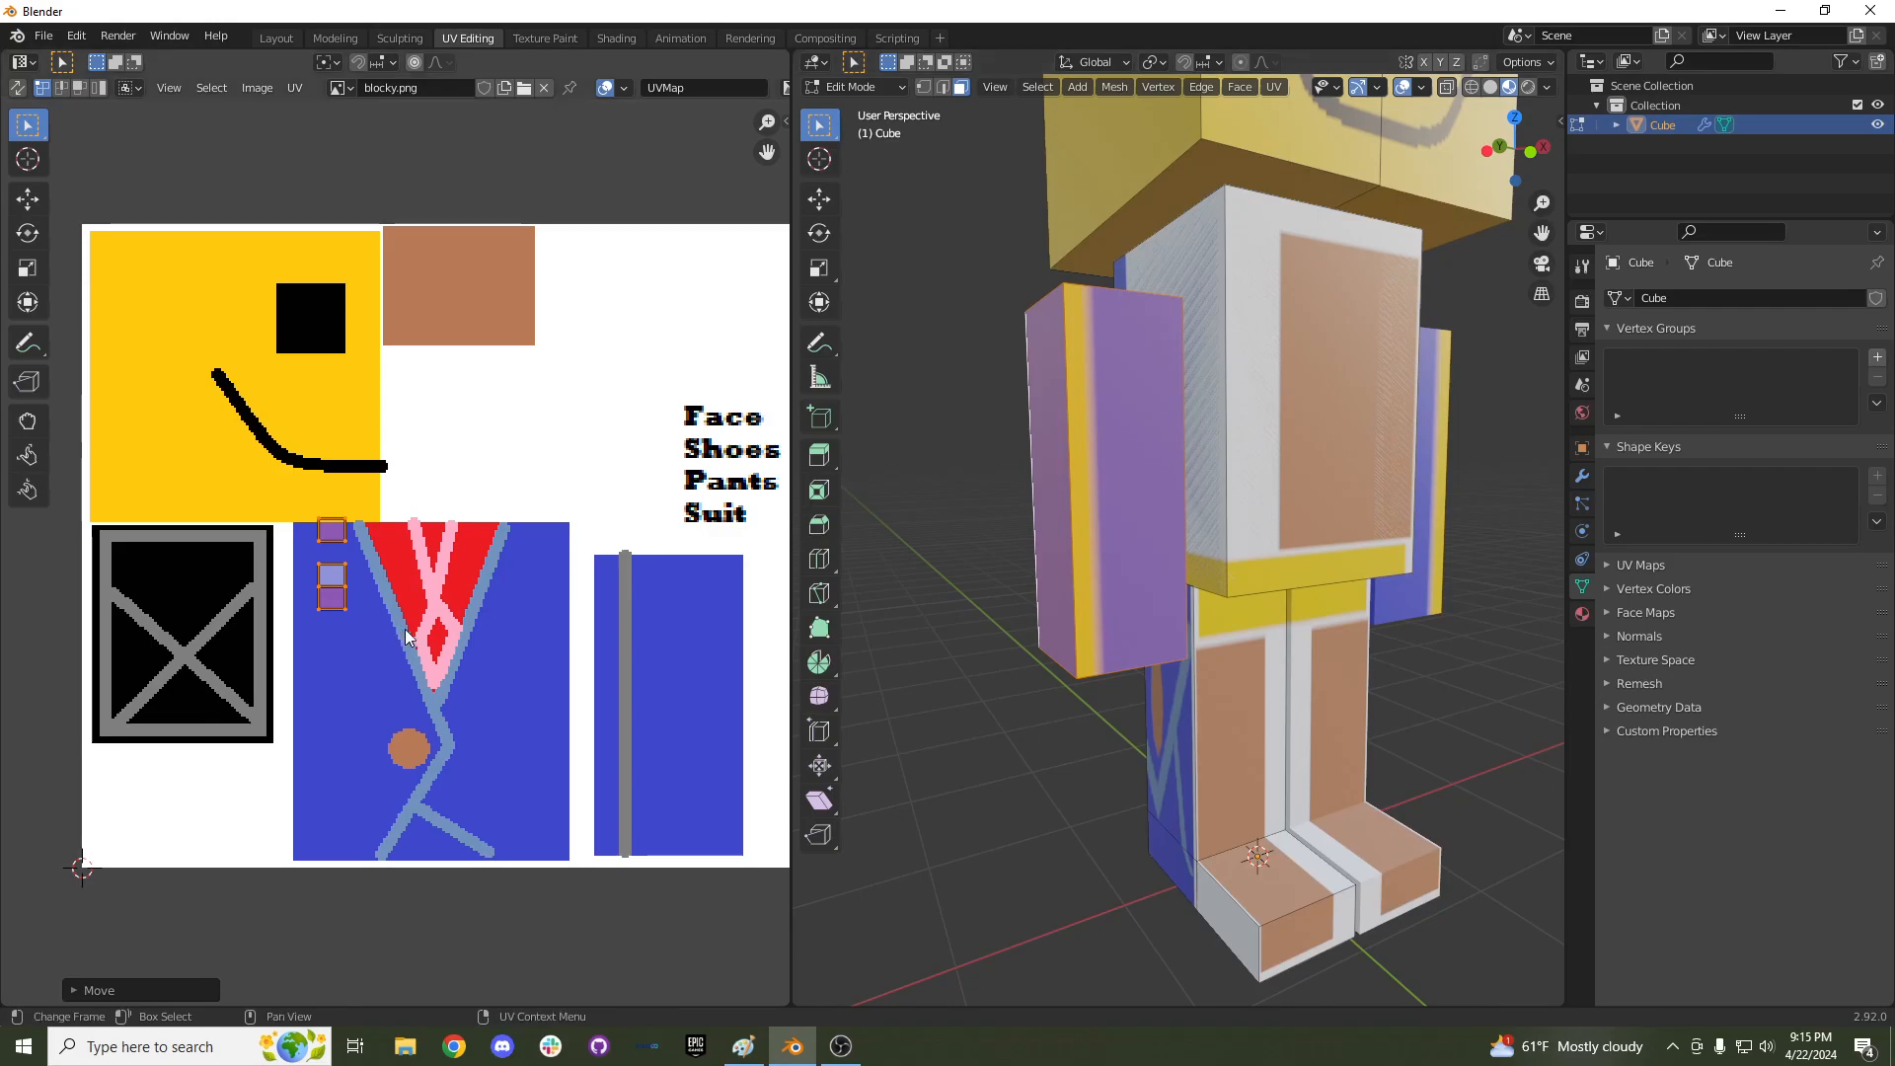
key(r)
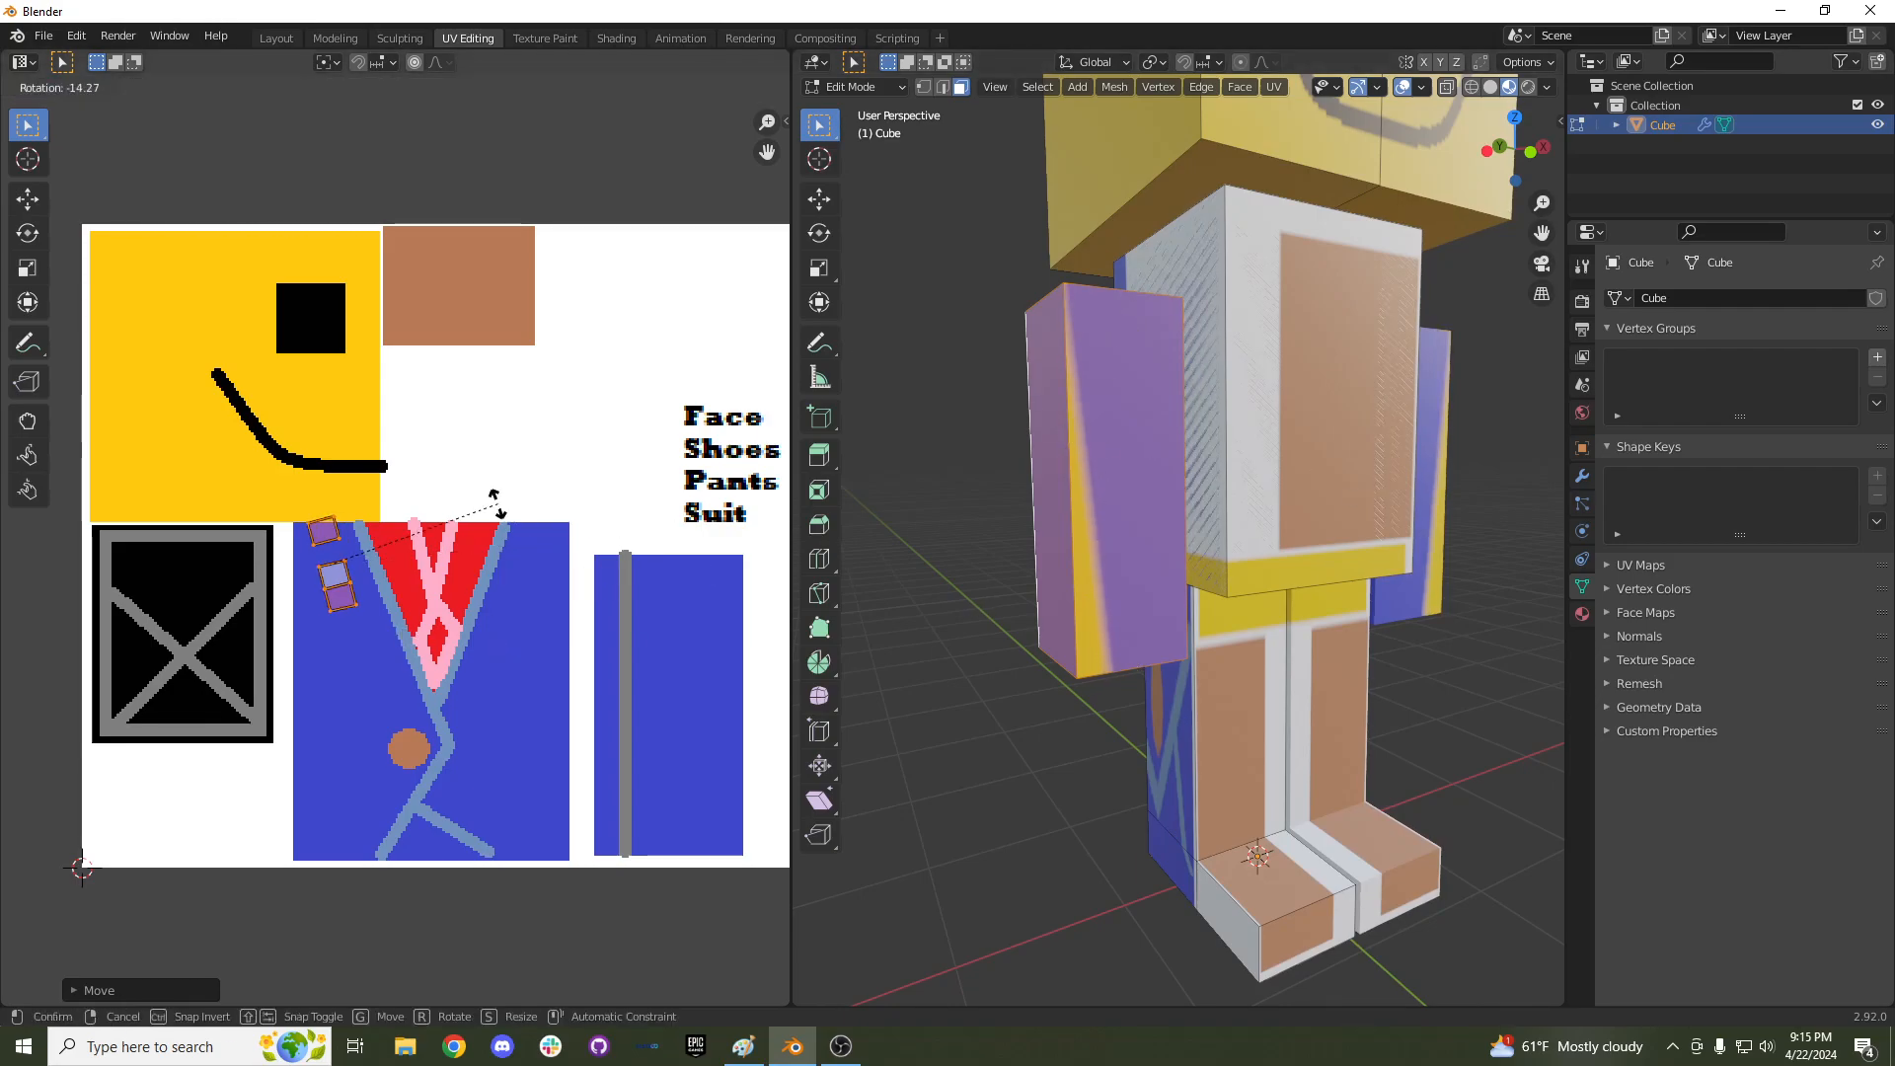
key(Escape)
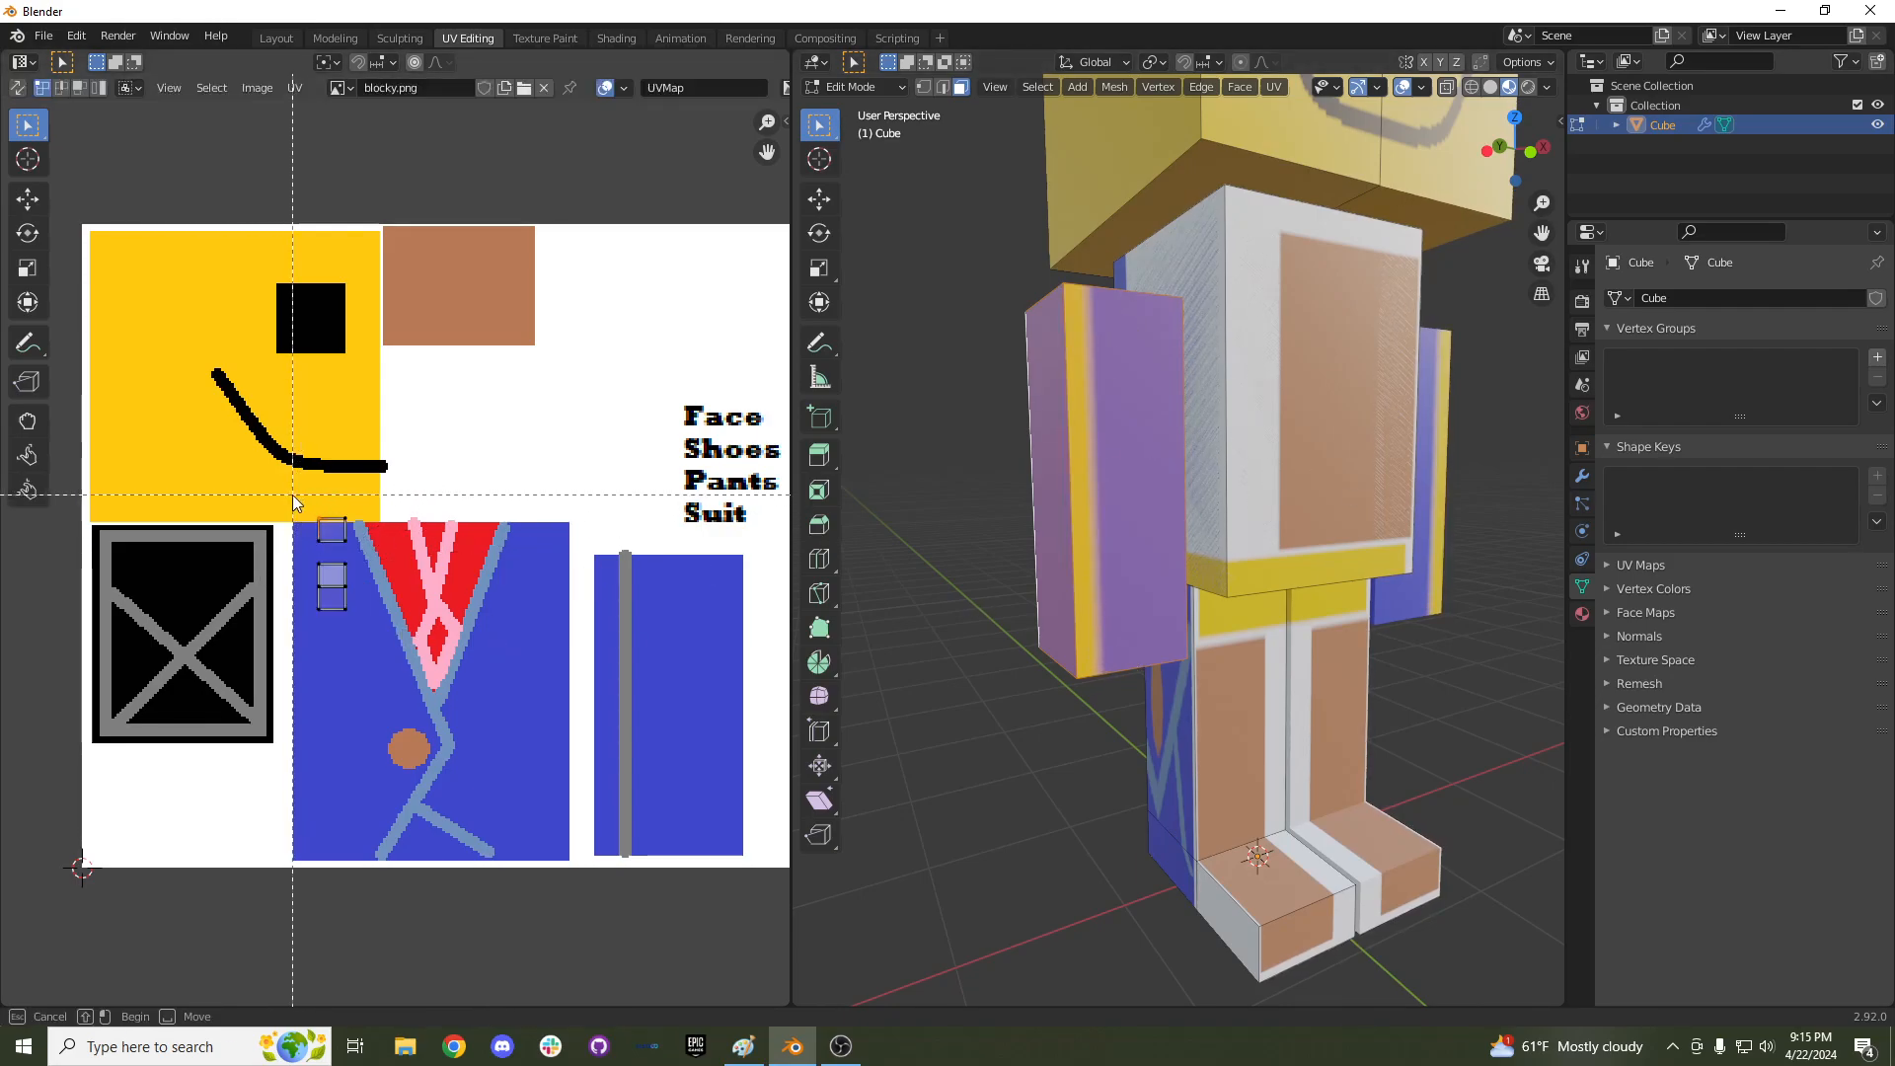
text(90)
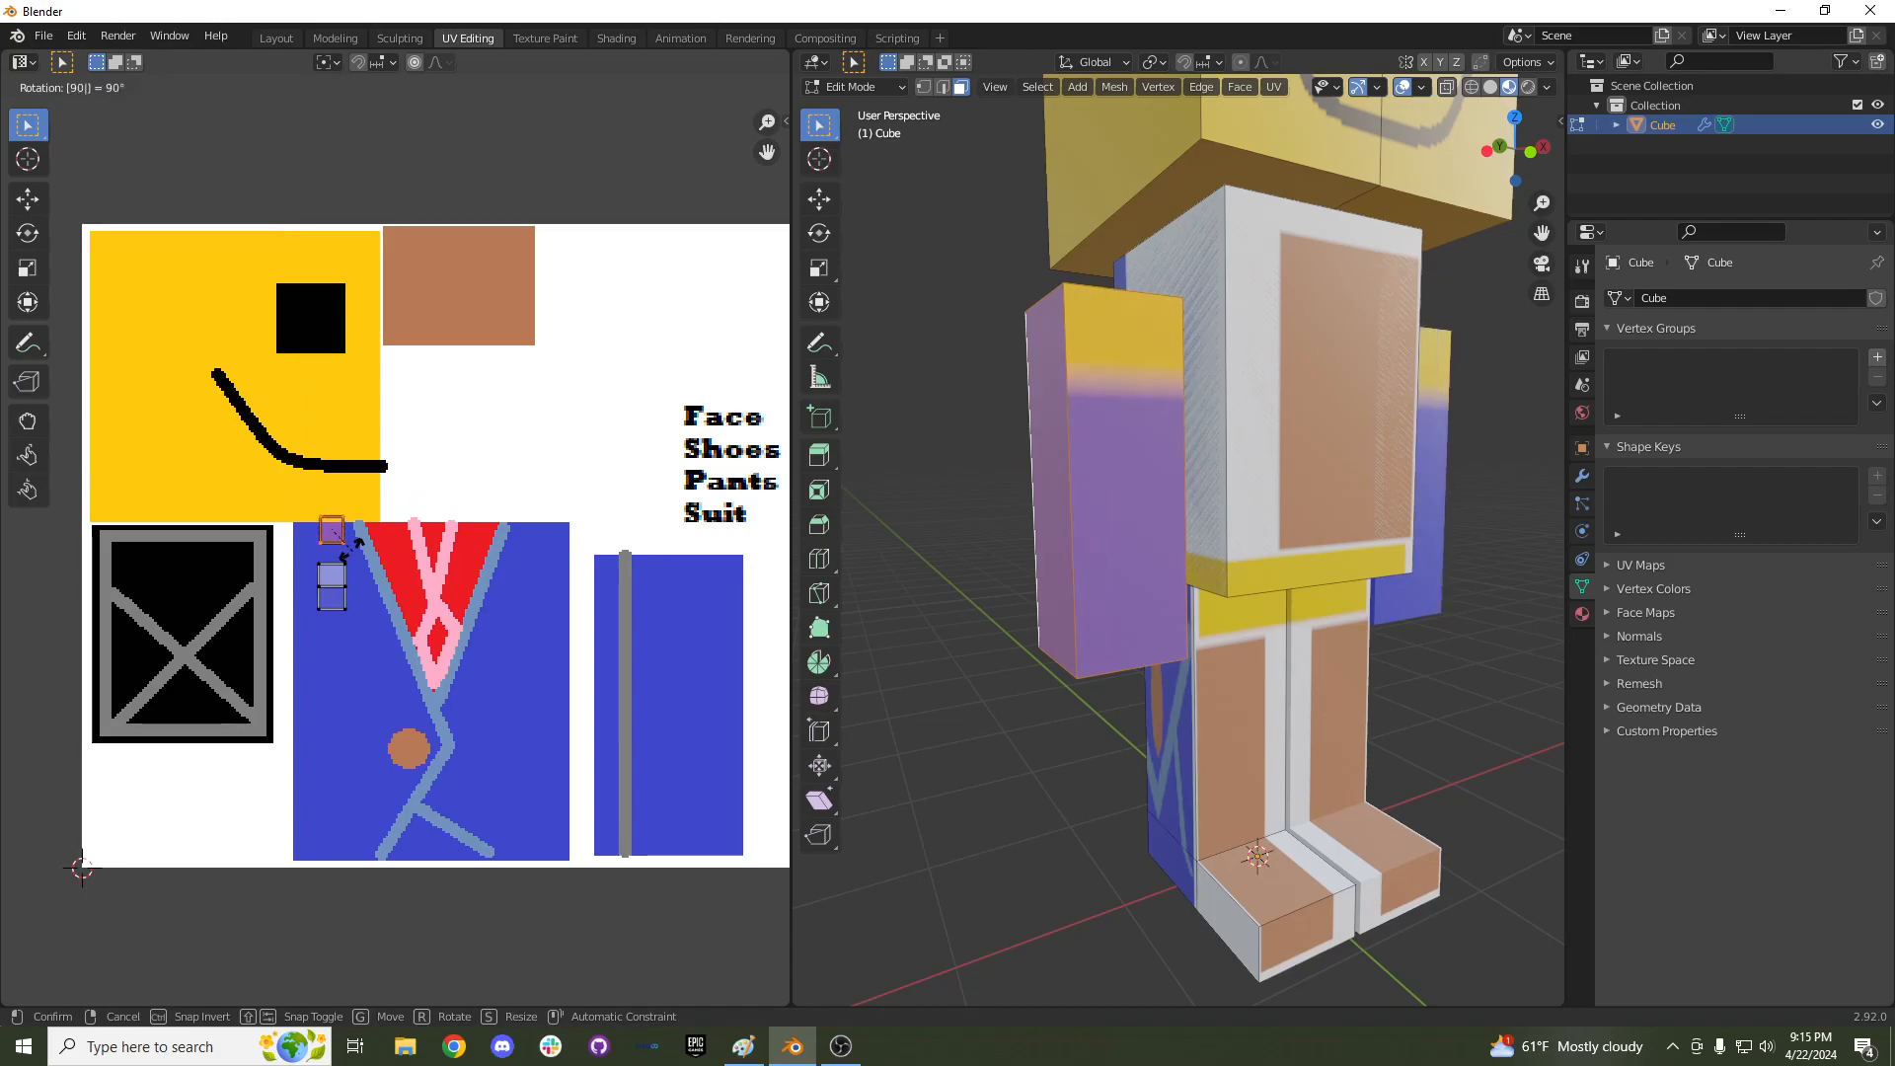
key(Return)
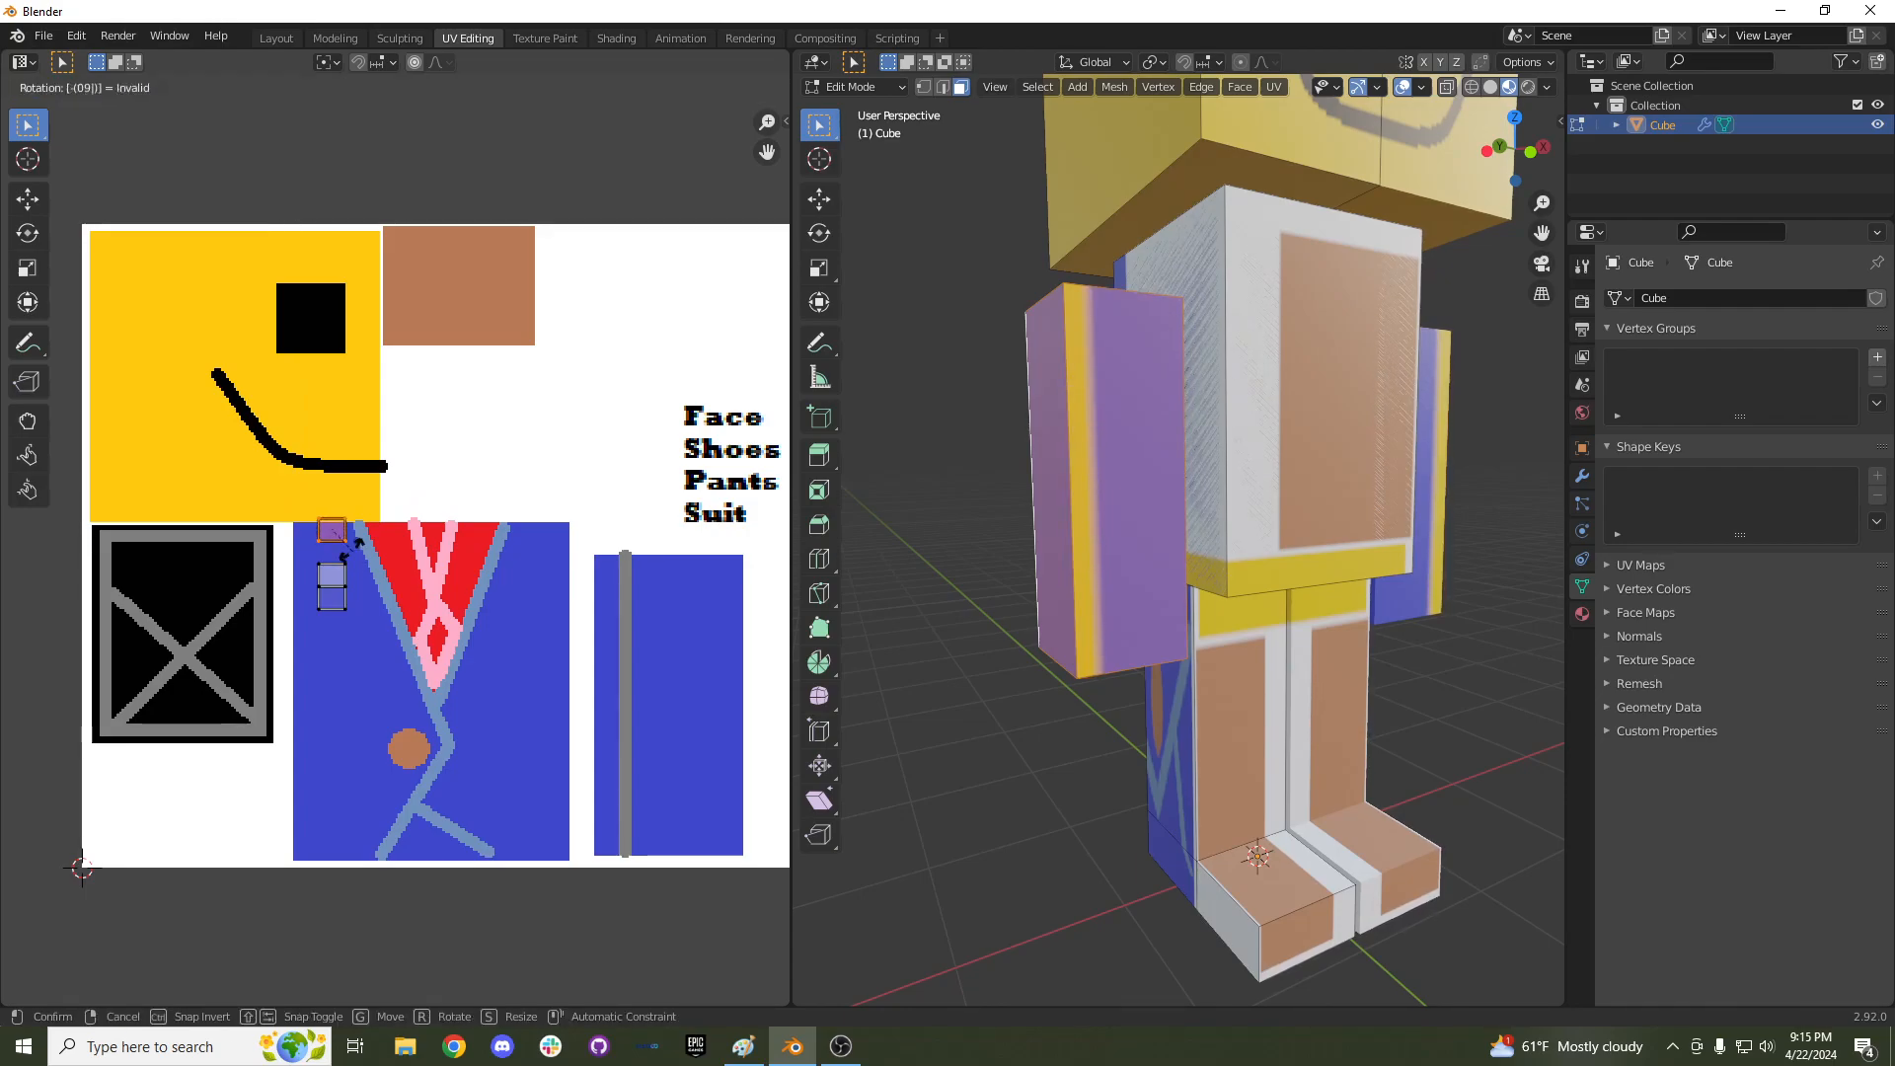
text(r-90)
key(Return)
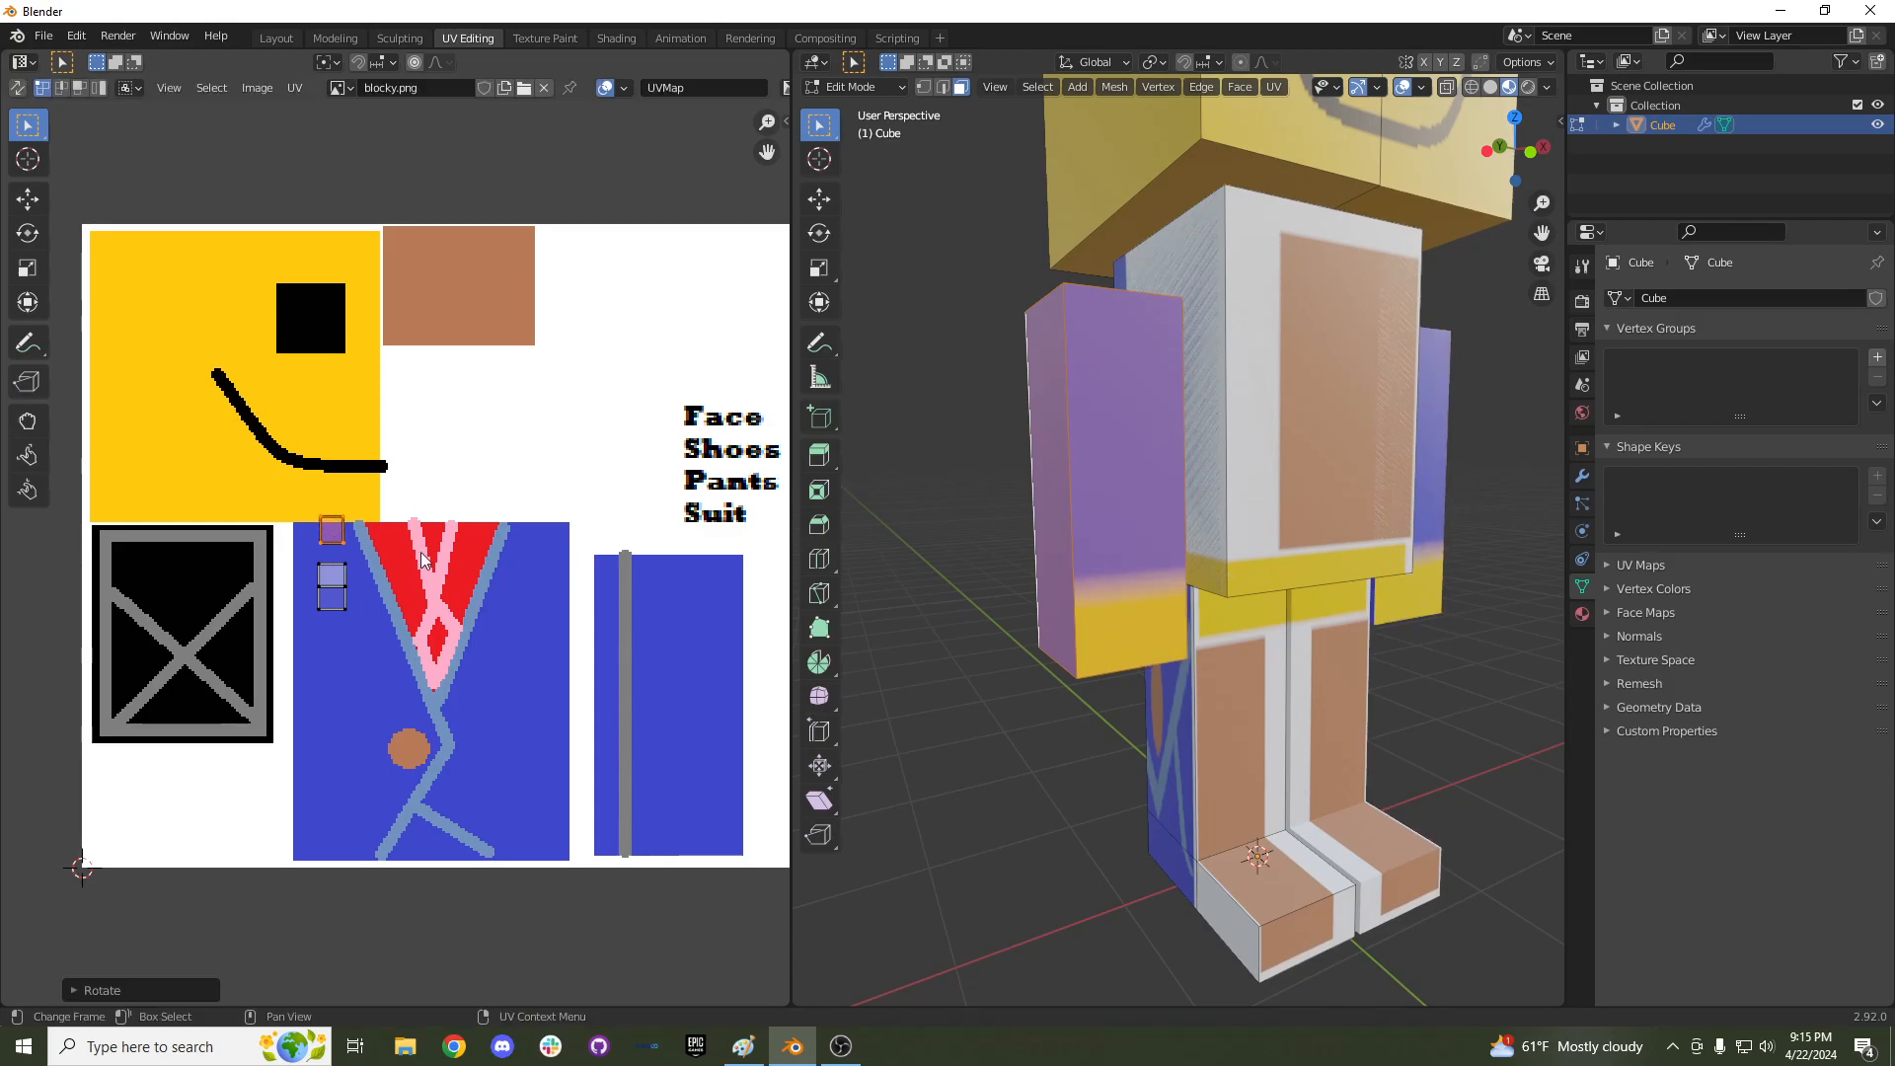
Add a loop cut around the arm and slide it down to the wrist, just above the yellow hand.
mouse_move(1115, 572)
middle_down()
mouse_move(1273, 578)
mouse_move(1114, 572)
mouse_move(1147, 571)
mouse_move(1122, 604)
middle_up()
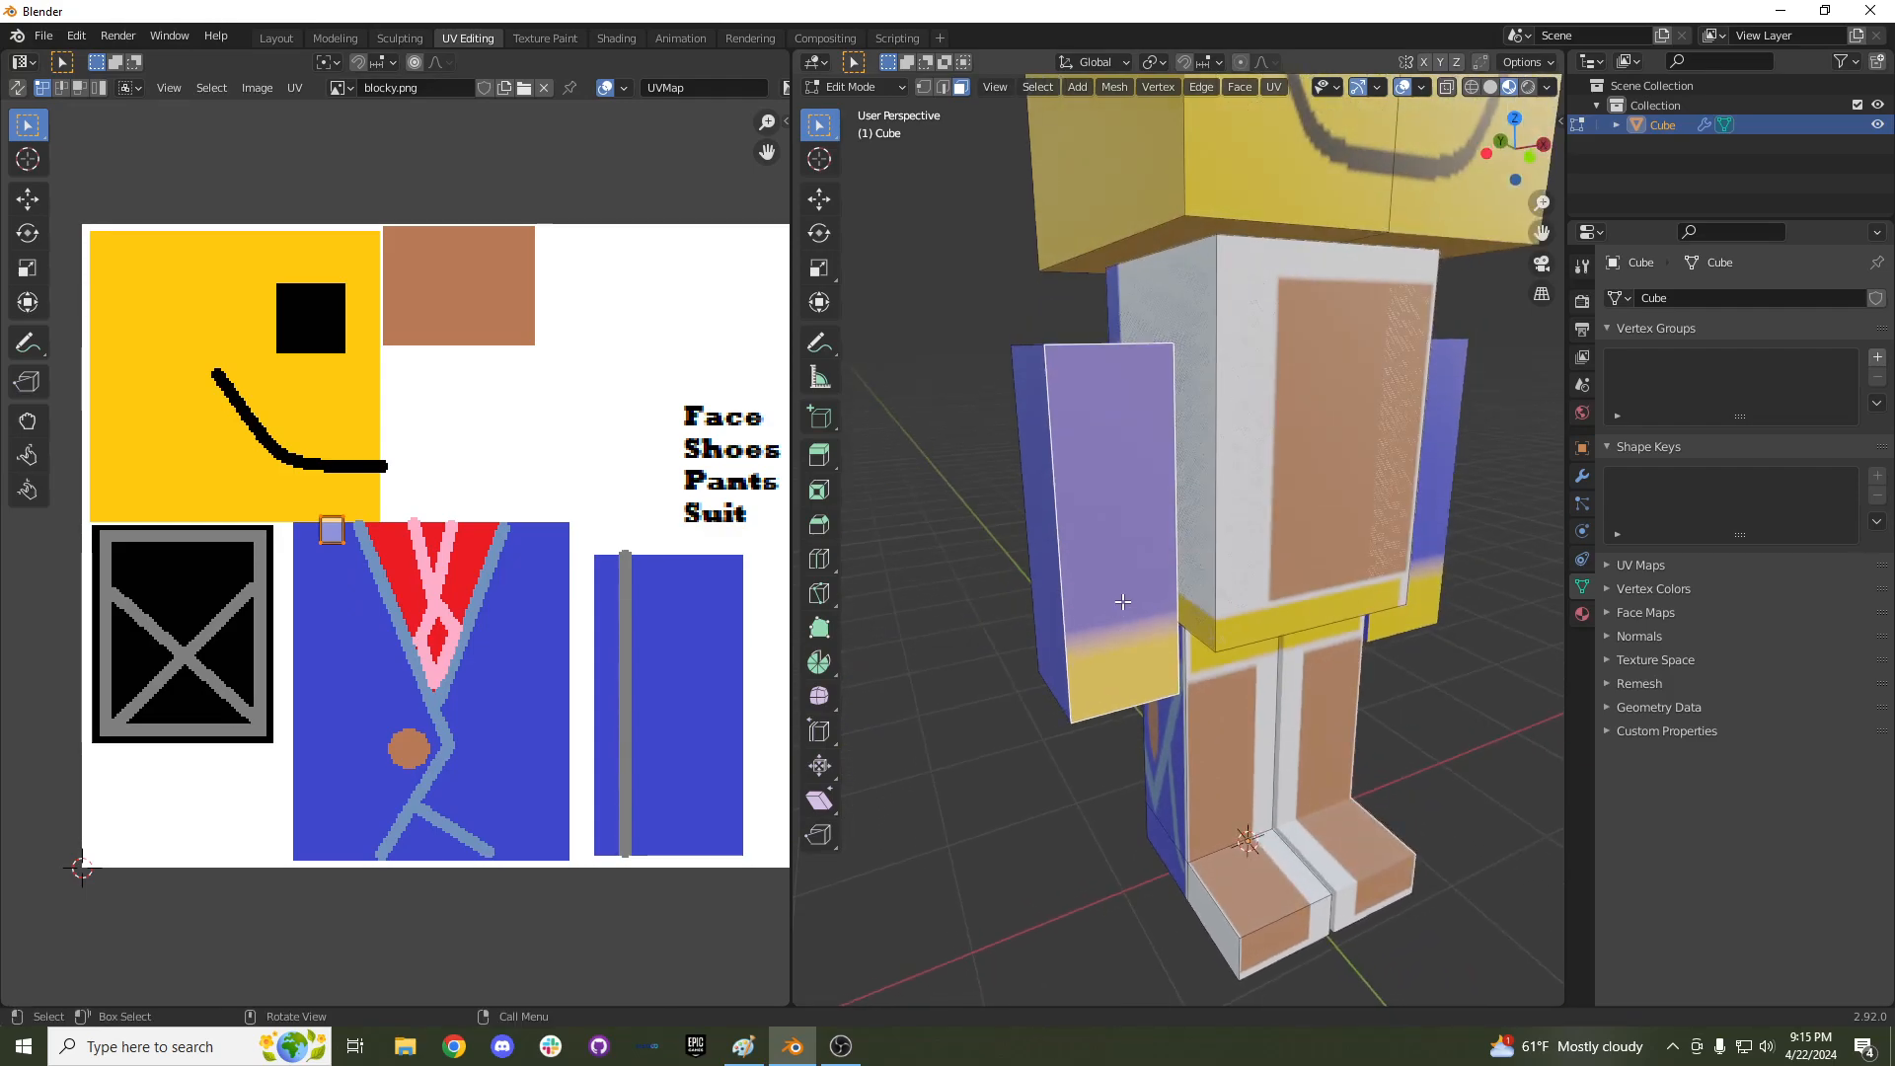
click(1048, 486)
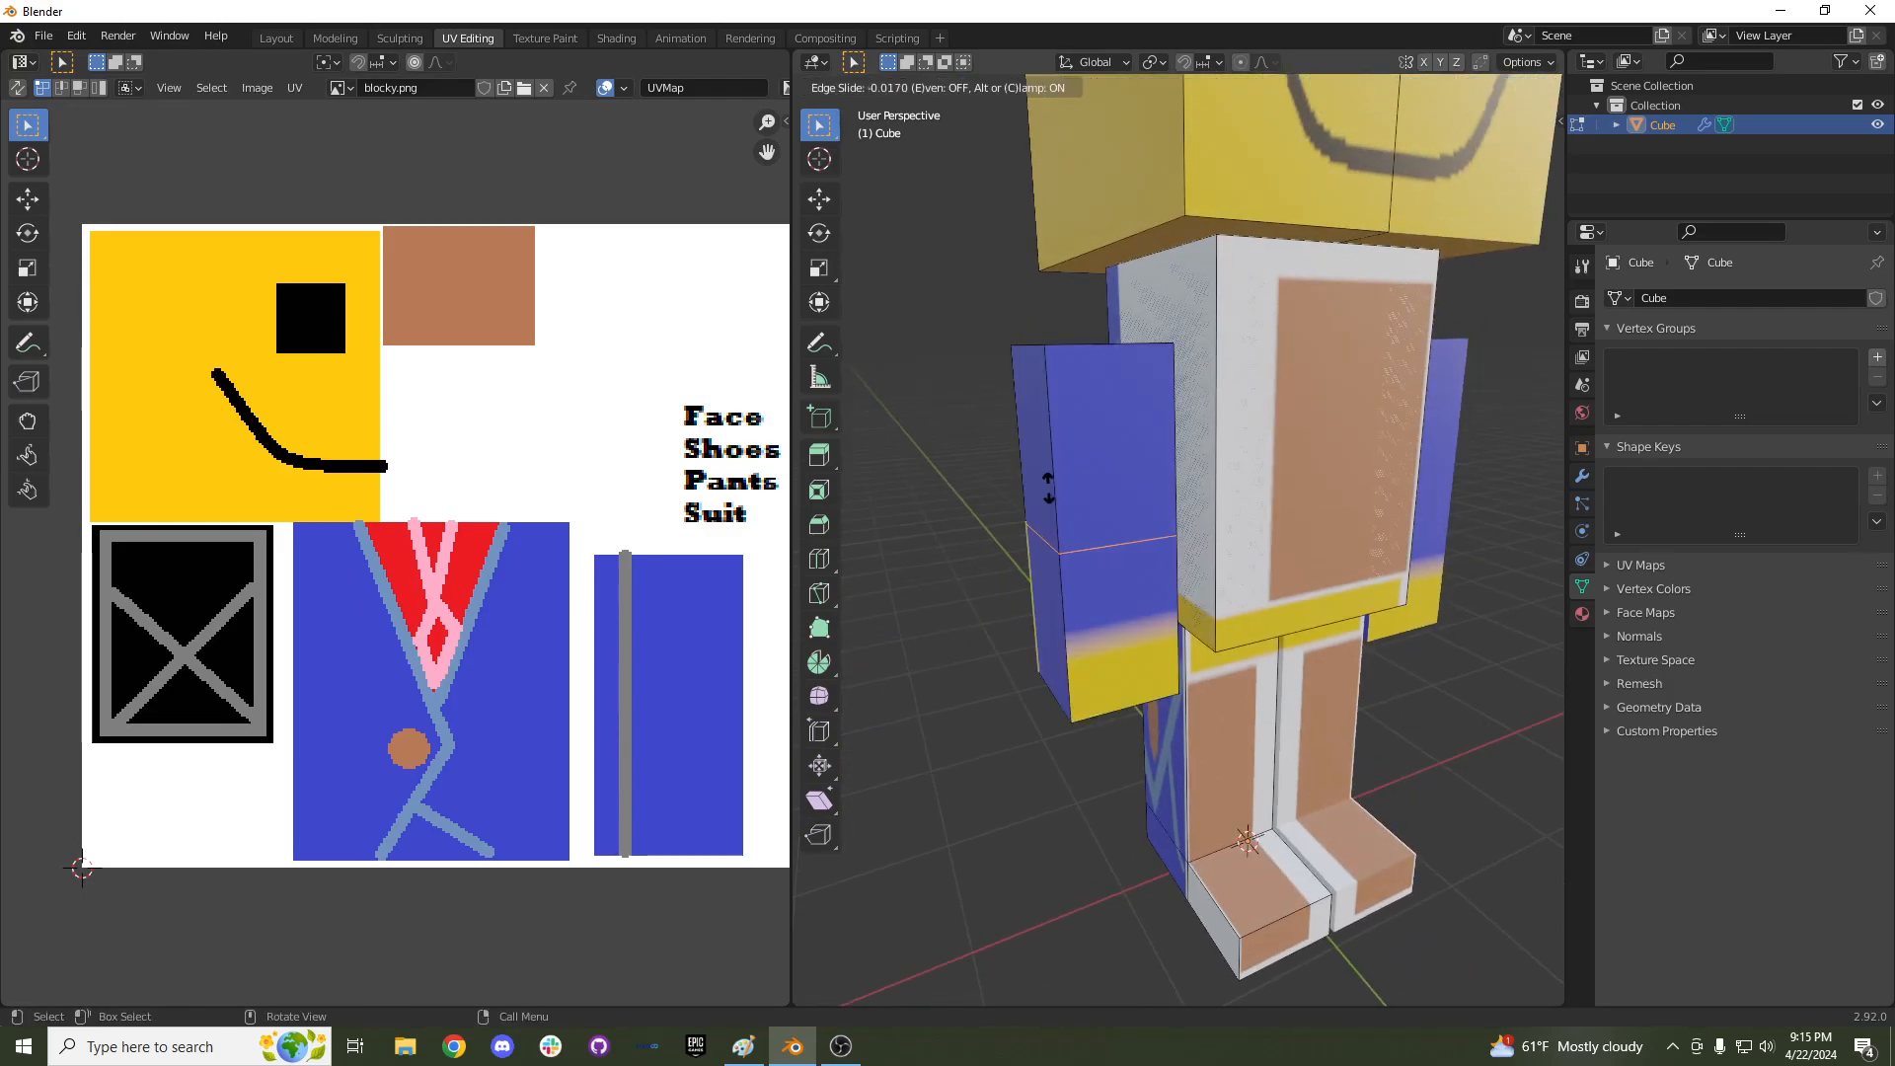
click(1073, 581)
middle_drag(1079, 580, 1152, 576)
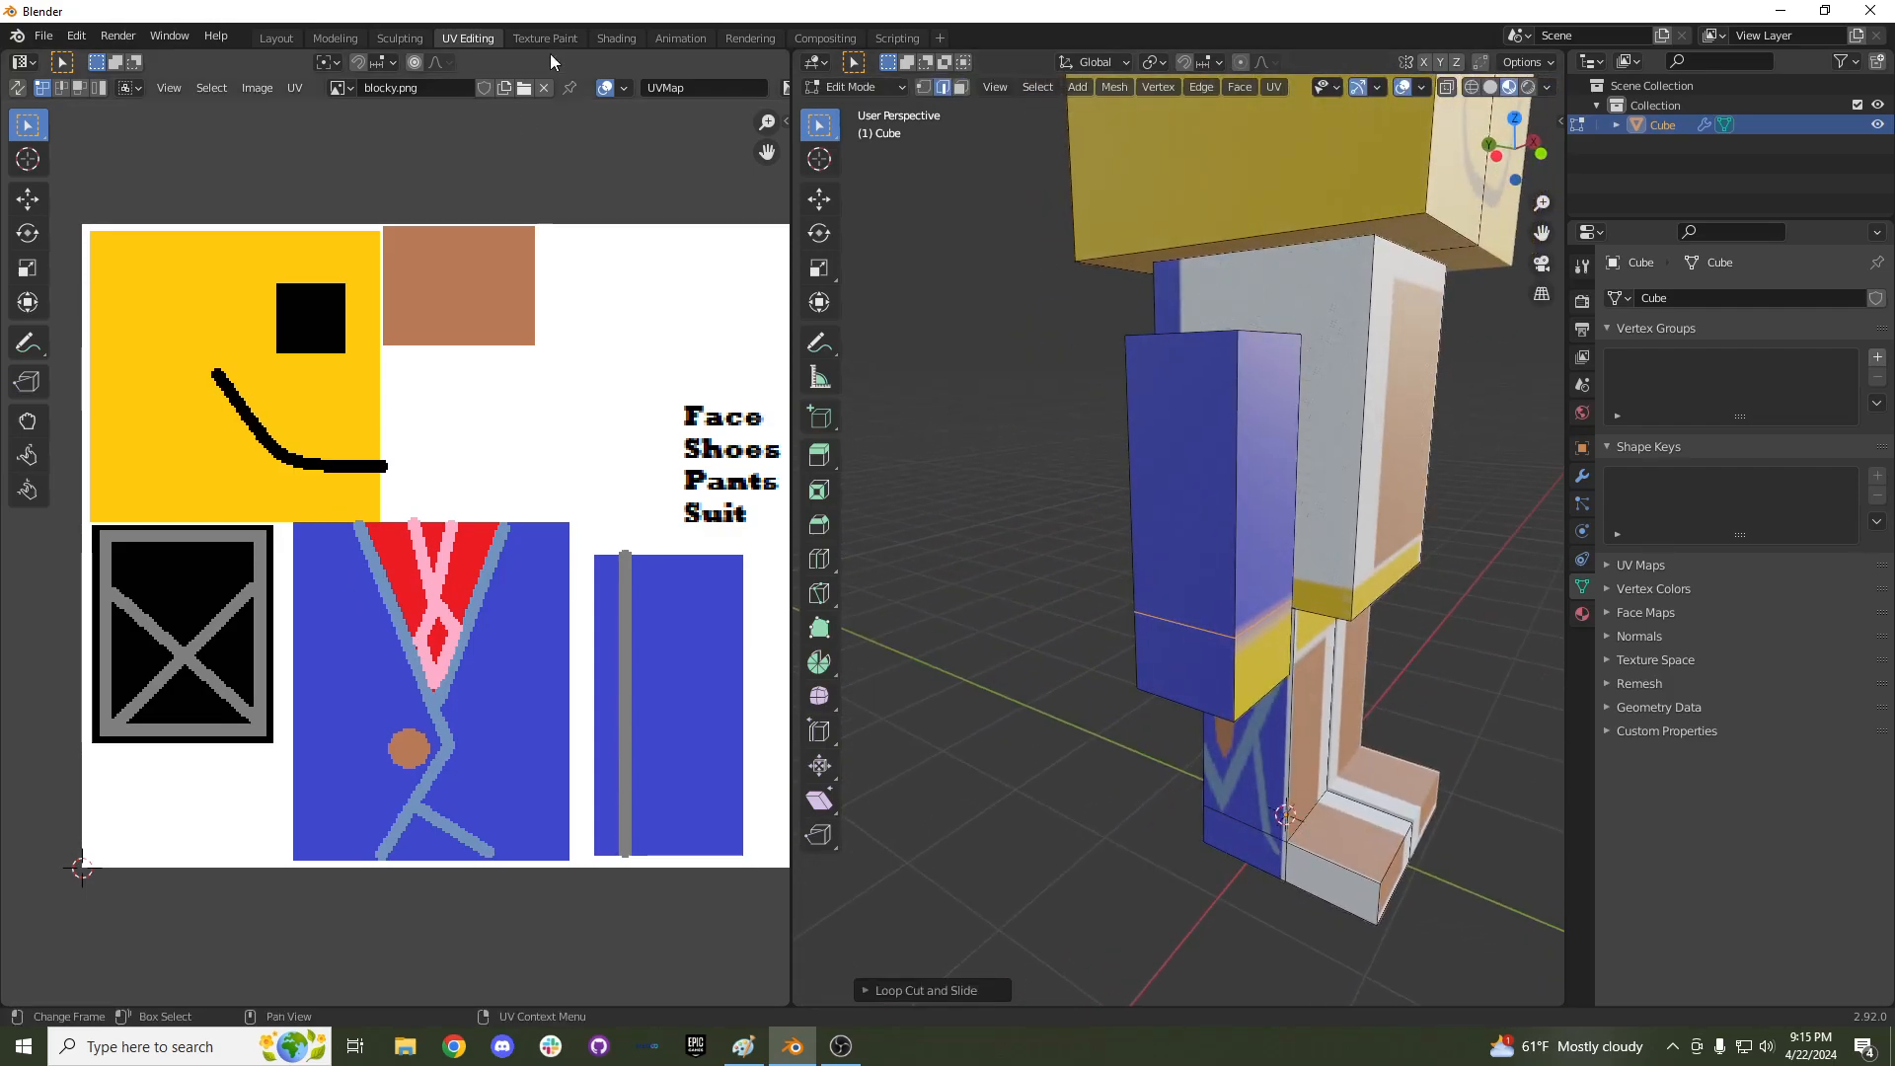
Select the hand faces below the arm's loop cut and unwrap them.
alt+click(1241, 658)
middle_drag(1242, 658, 1096, 499)
shift+click(1103, 492)
middle_drag(1274, 497, 1224, 612)
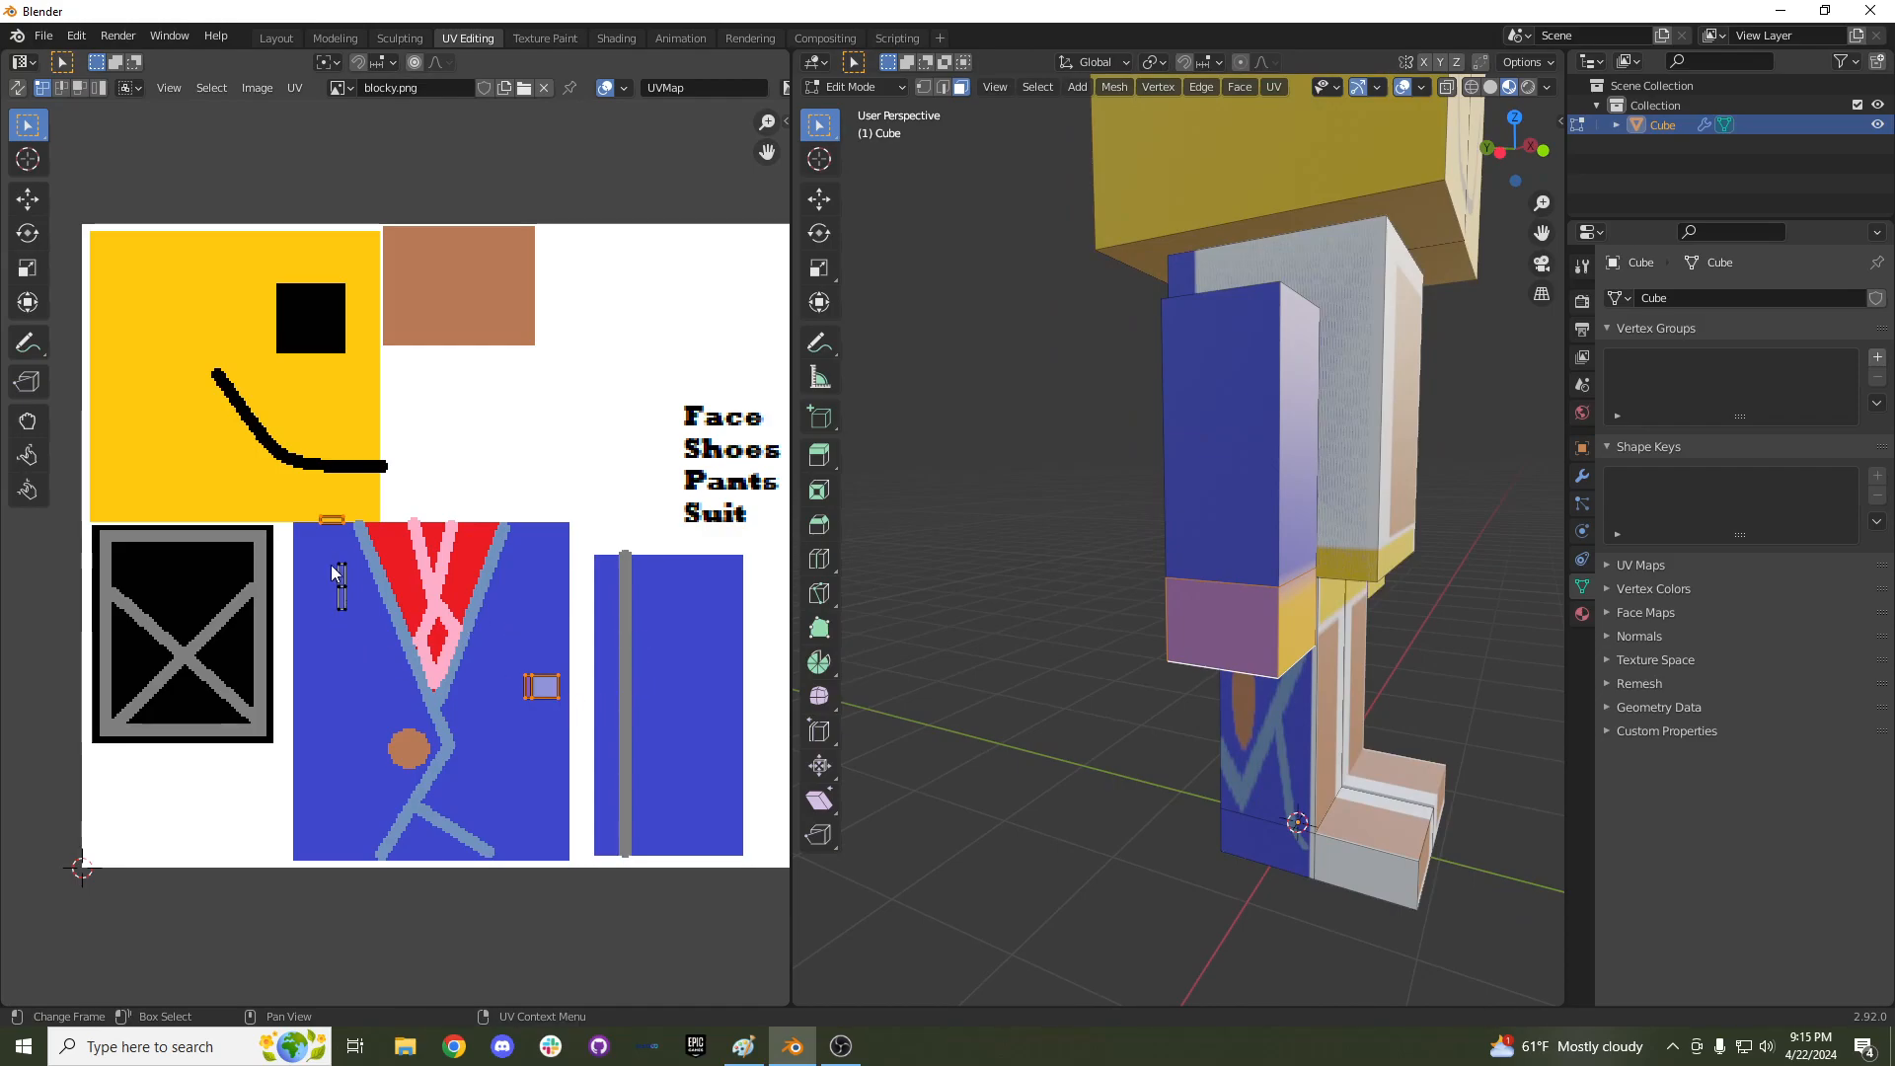
middle_drag(1027, 632, 1117, 617)
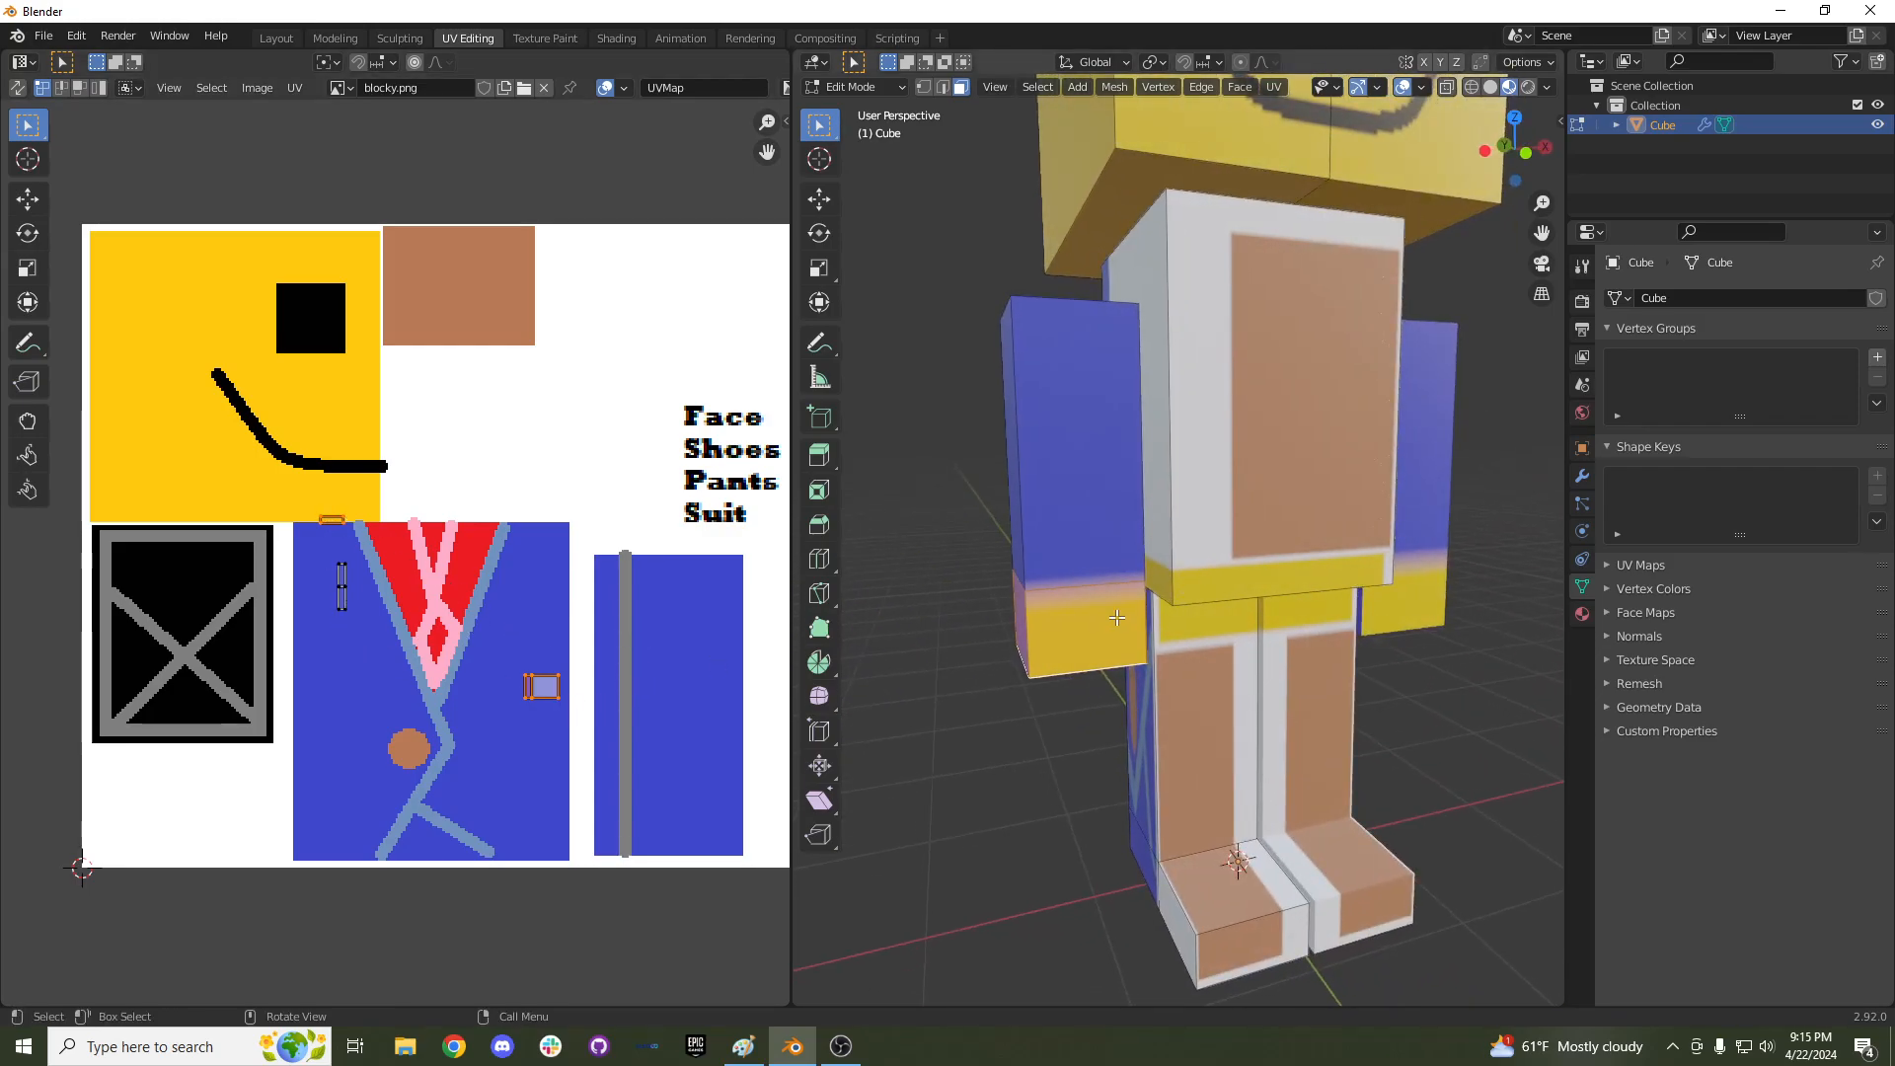
key(u)
click(1118, 622)
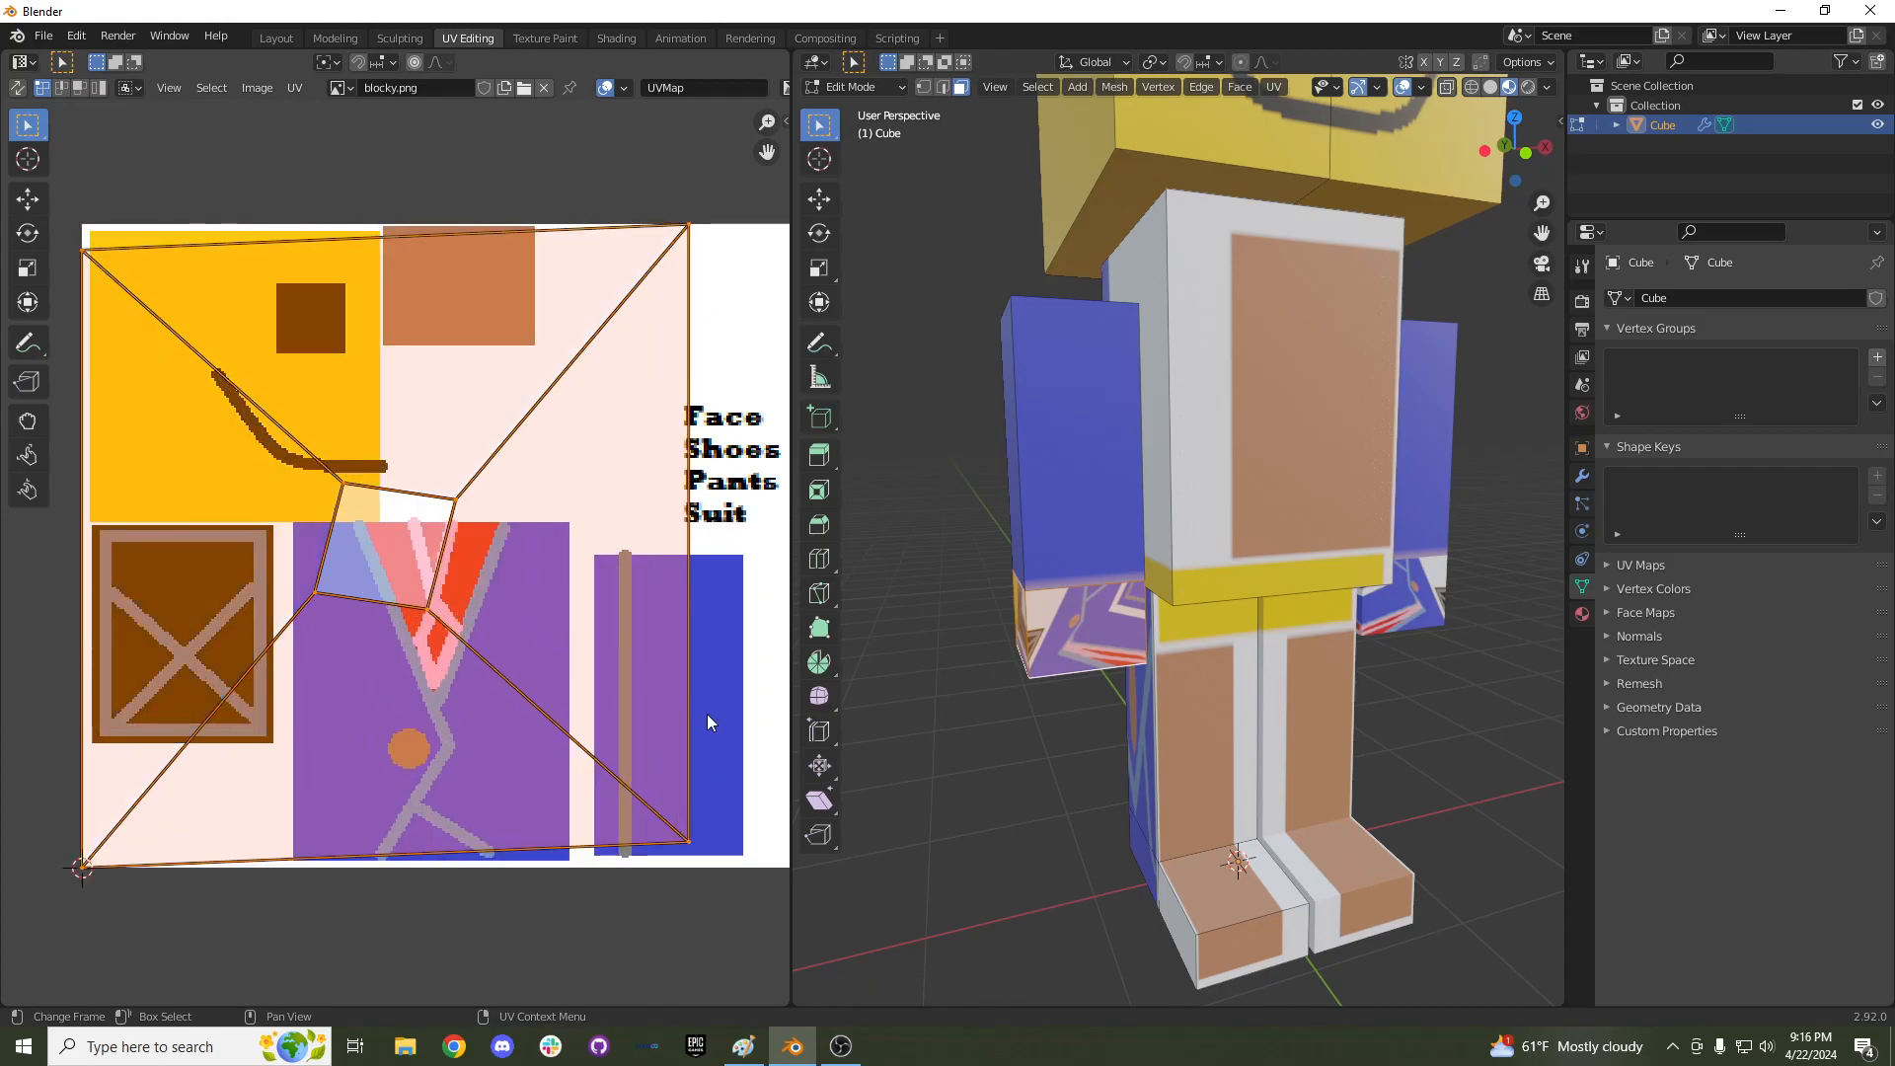
Shrink the hand's unwrapped UVs and move them onto the plain yellow area.
key(s)
click(418, 557)
key(g)
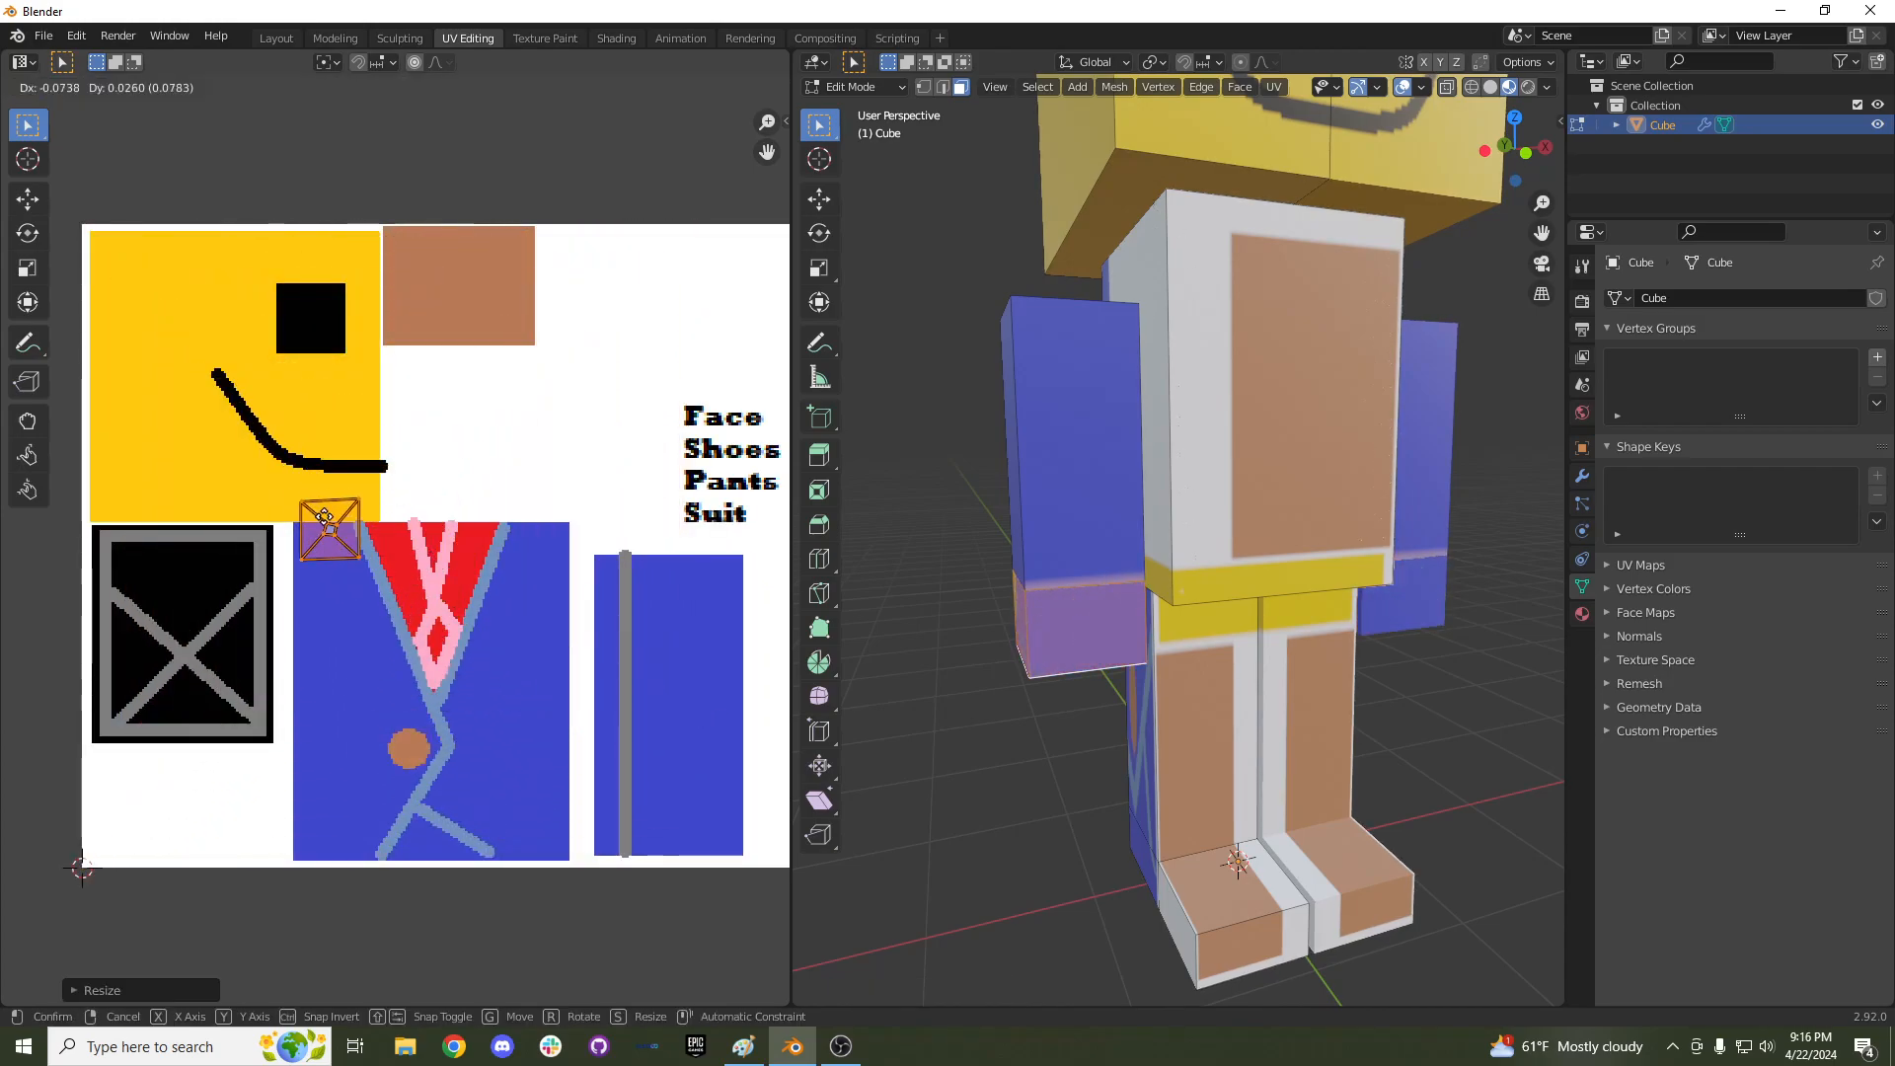
click(189, 491)
Examine the UV placement of the sleeve and hand faces, and view the humanoid in Object Mode from several sides.
middle_drag(1049, 694, 983, 479)
click(1085, 569)
shift+click(1256, 507)
click(1005, 497)
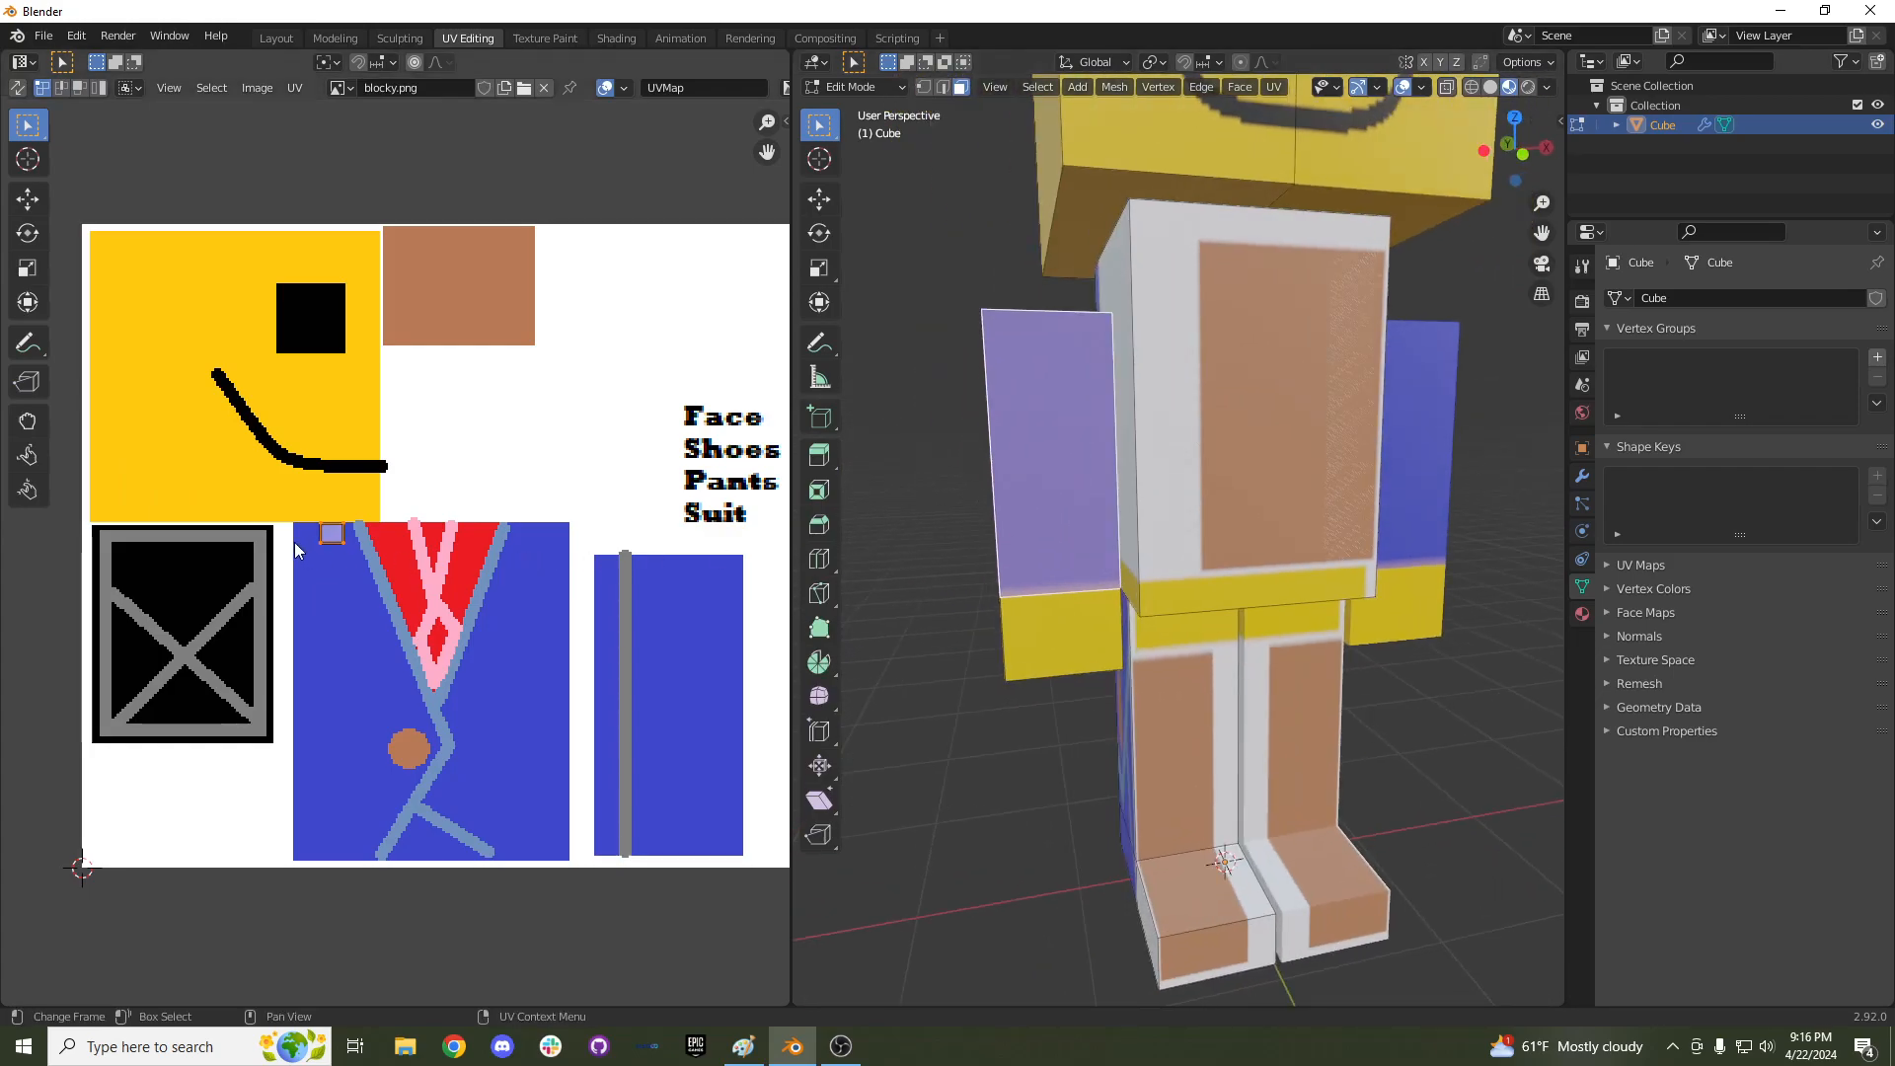
key(Tab)
scroll(1153, 620, down, 3)
middle_drag(1152, 620, 1069, 648)
scroll(1133, 726, up, 3)
middle_drag(1133, 725, 1248, 685)
scroll(1078, 677, down, 3)
scroll(1184, 681, up, 2)
key(Tab)
Select the ring of leg faces above the shoe, shrink their UVs, and move them onto the plain blue area of the pants.
click(1209, 683)
alt+click(1187, 683)
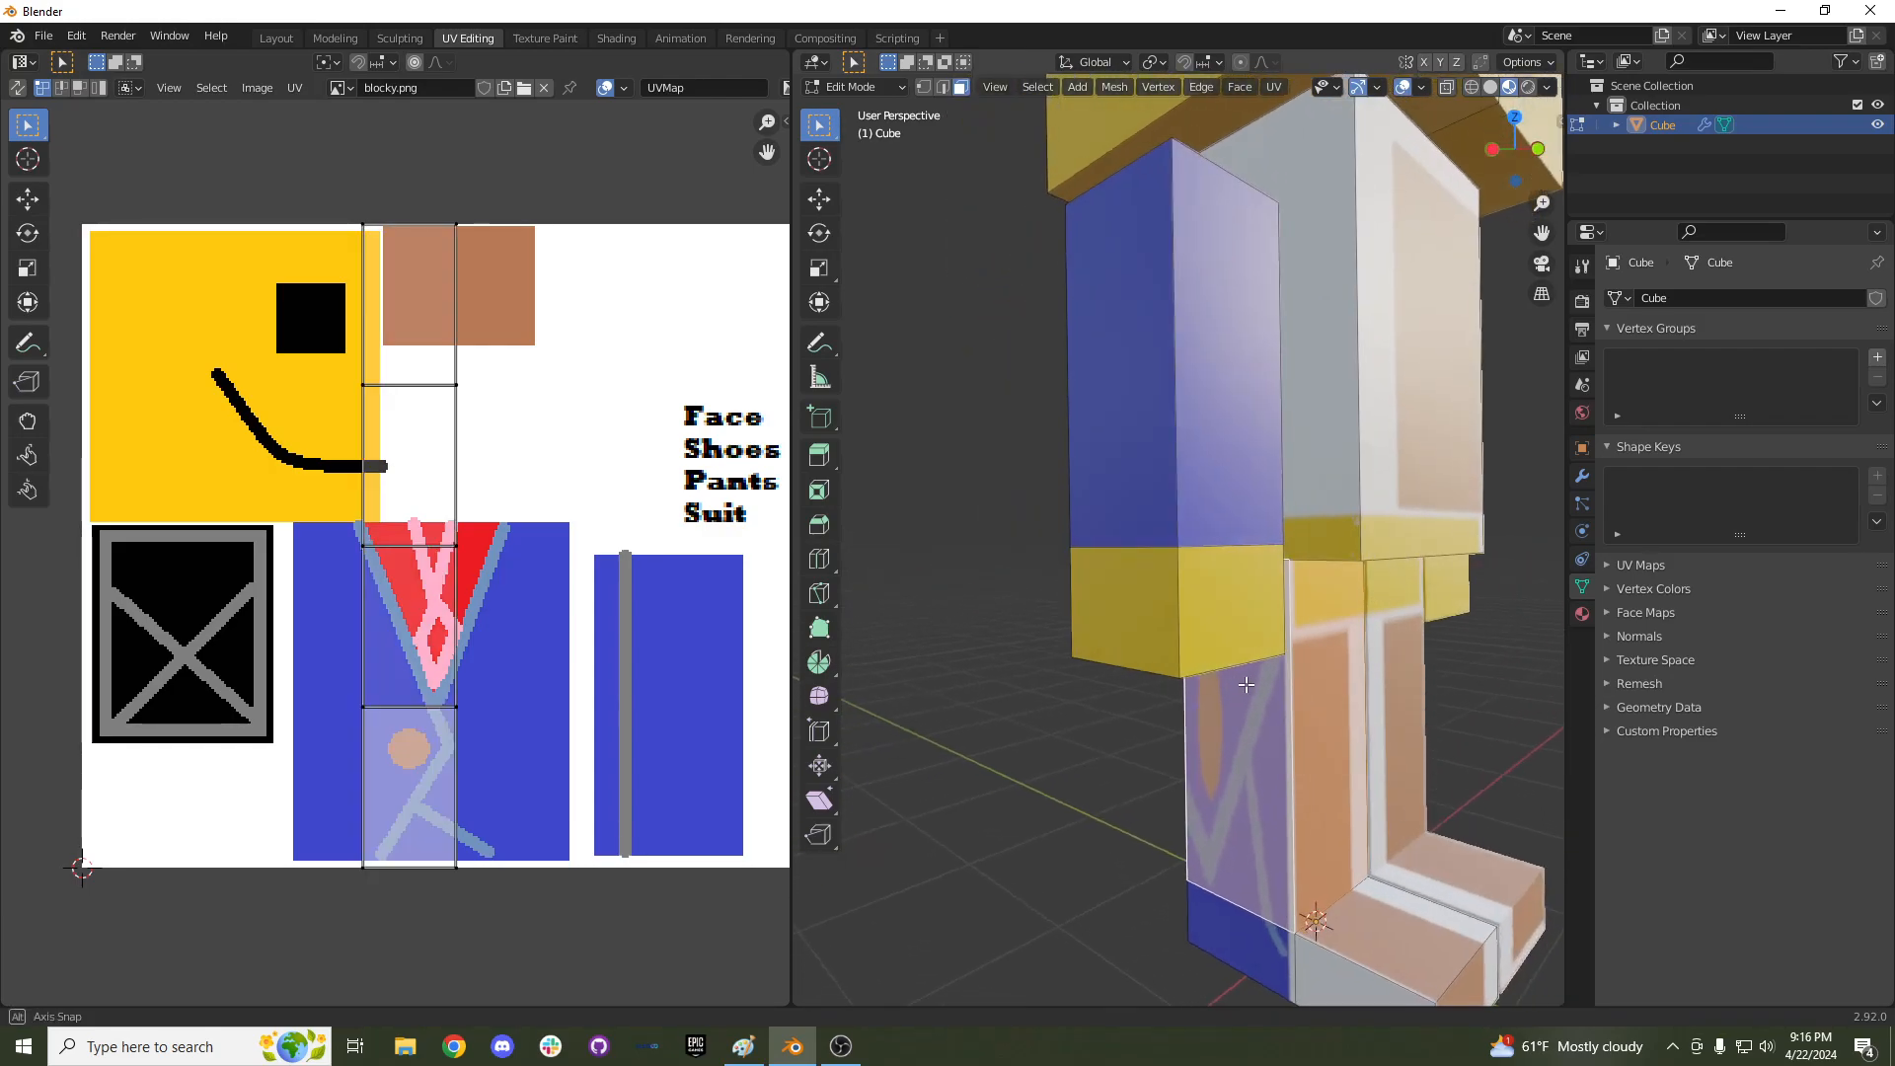
scroll(1248, 685, down, 2)
scroll(489, 572, down, 1)
key(a)
key(s)
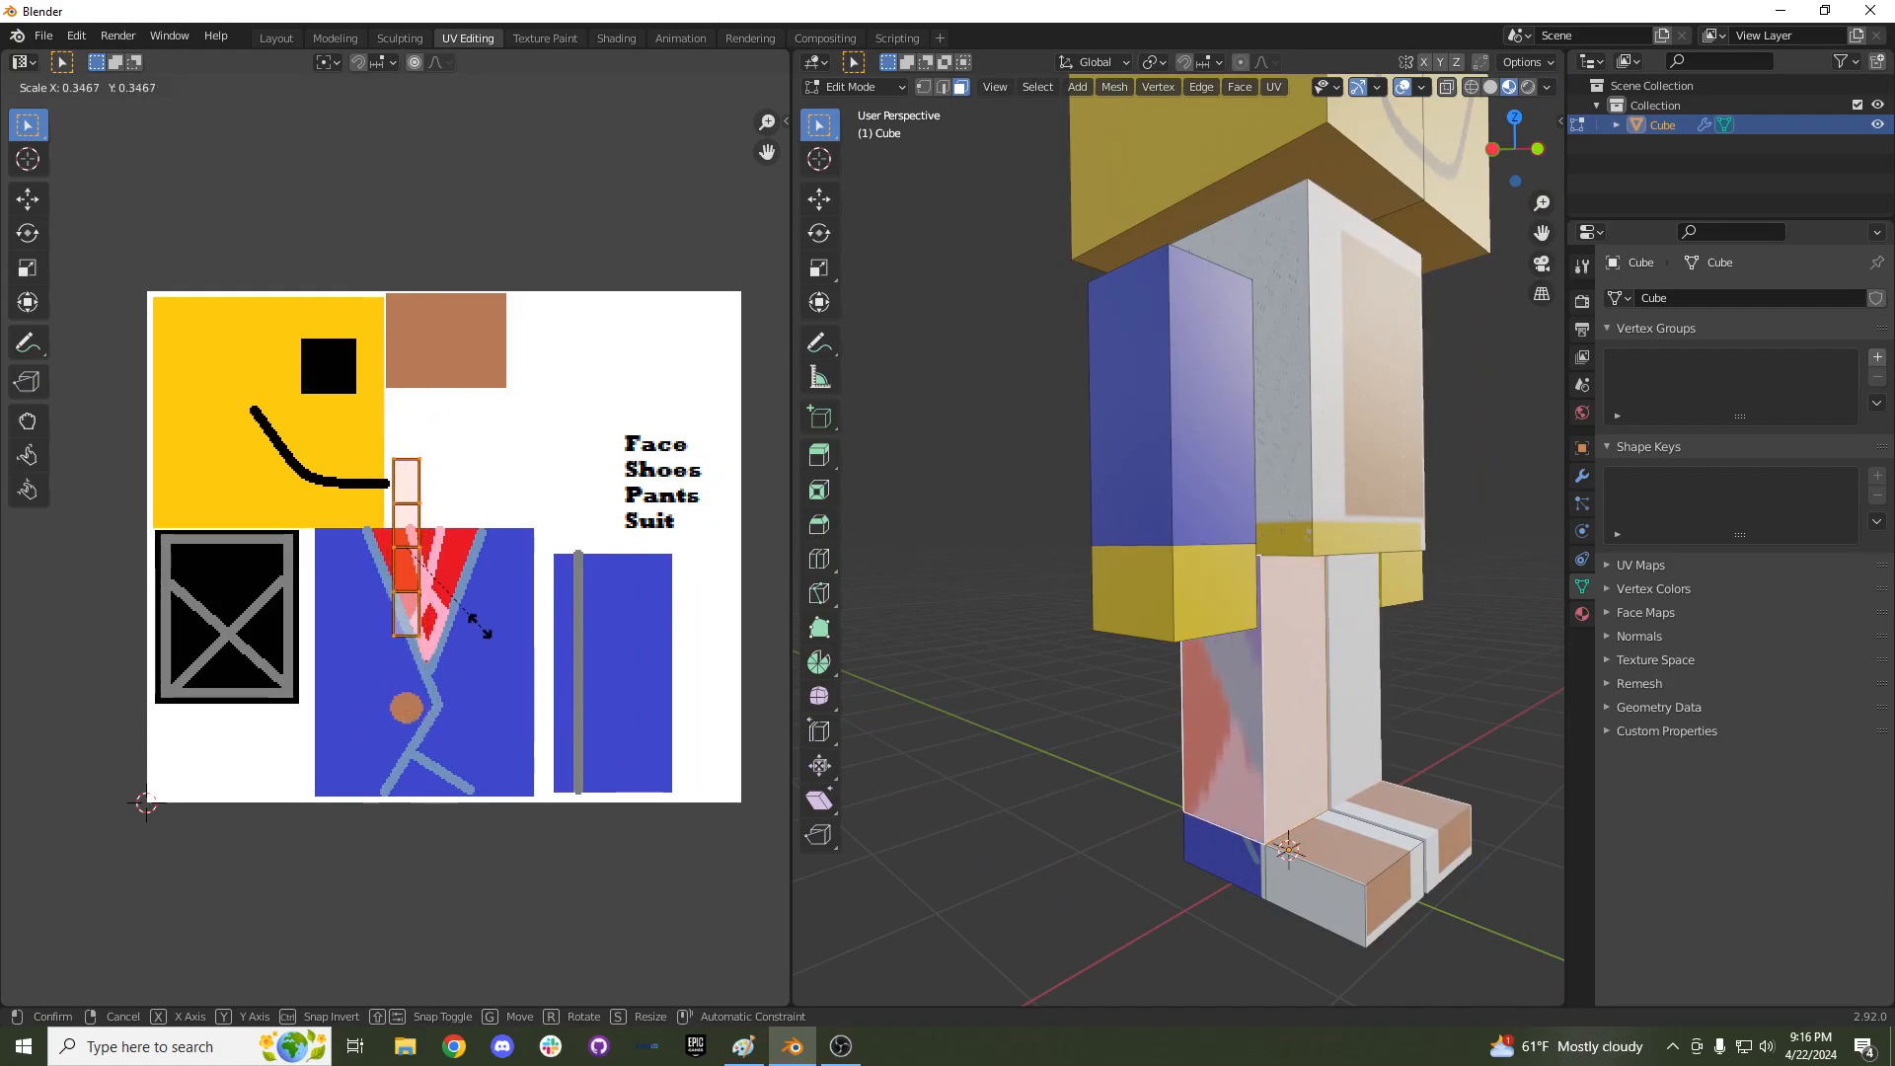
click(459, 607)
key(g)
click(669, 710)
Select the leg's outer side face, enlarge its UVs, and position them over the pants drawing to include the grey stripe.
middle_drag(1138, 716, 1260, 702)
click(1181, 690)
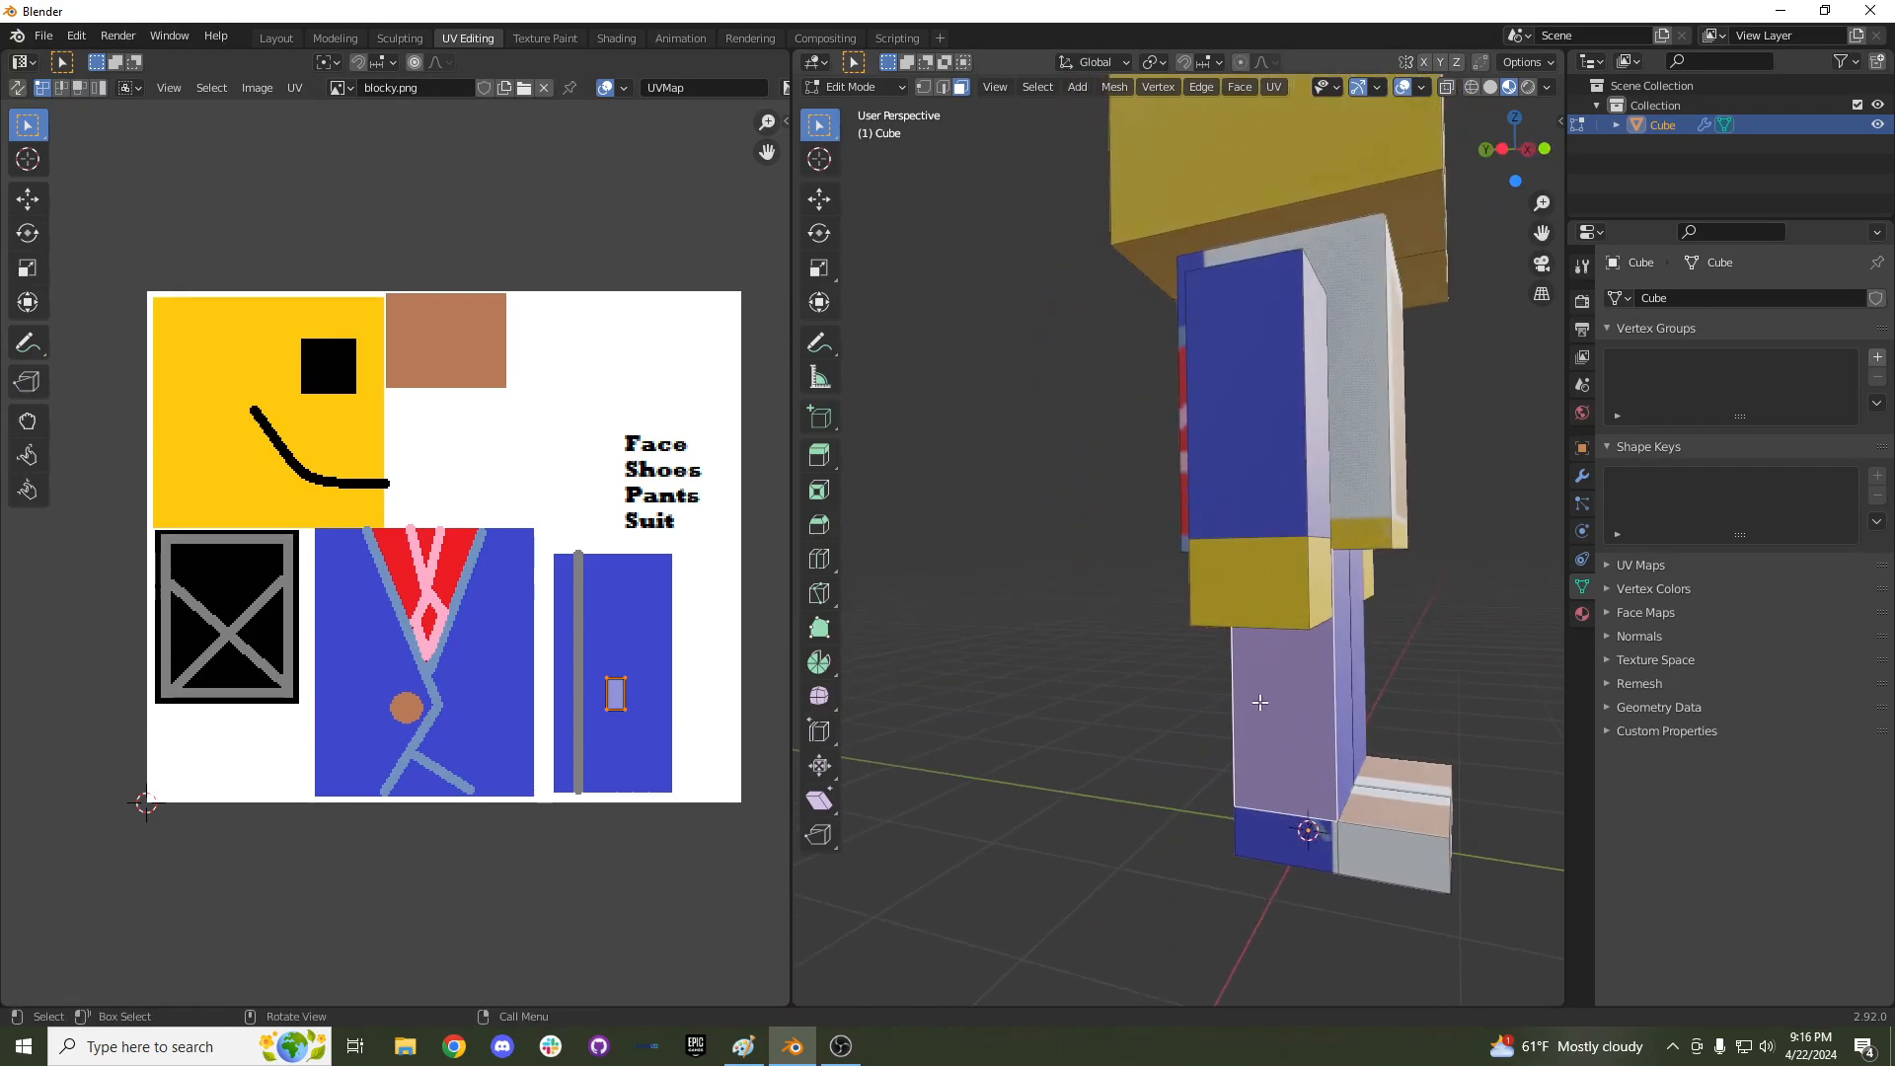
key(s)
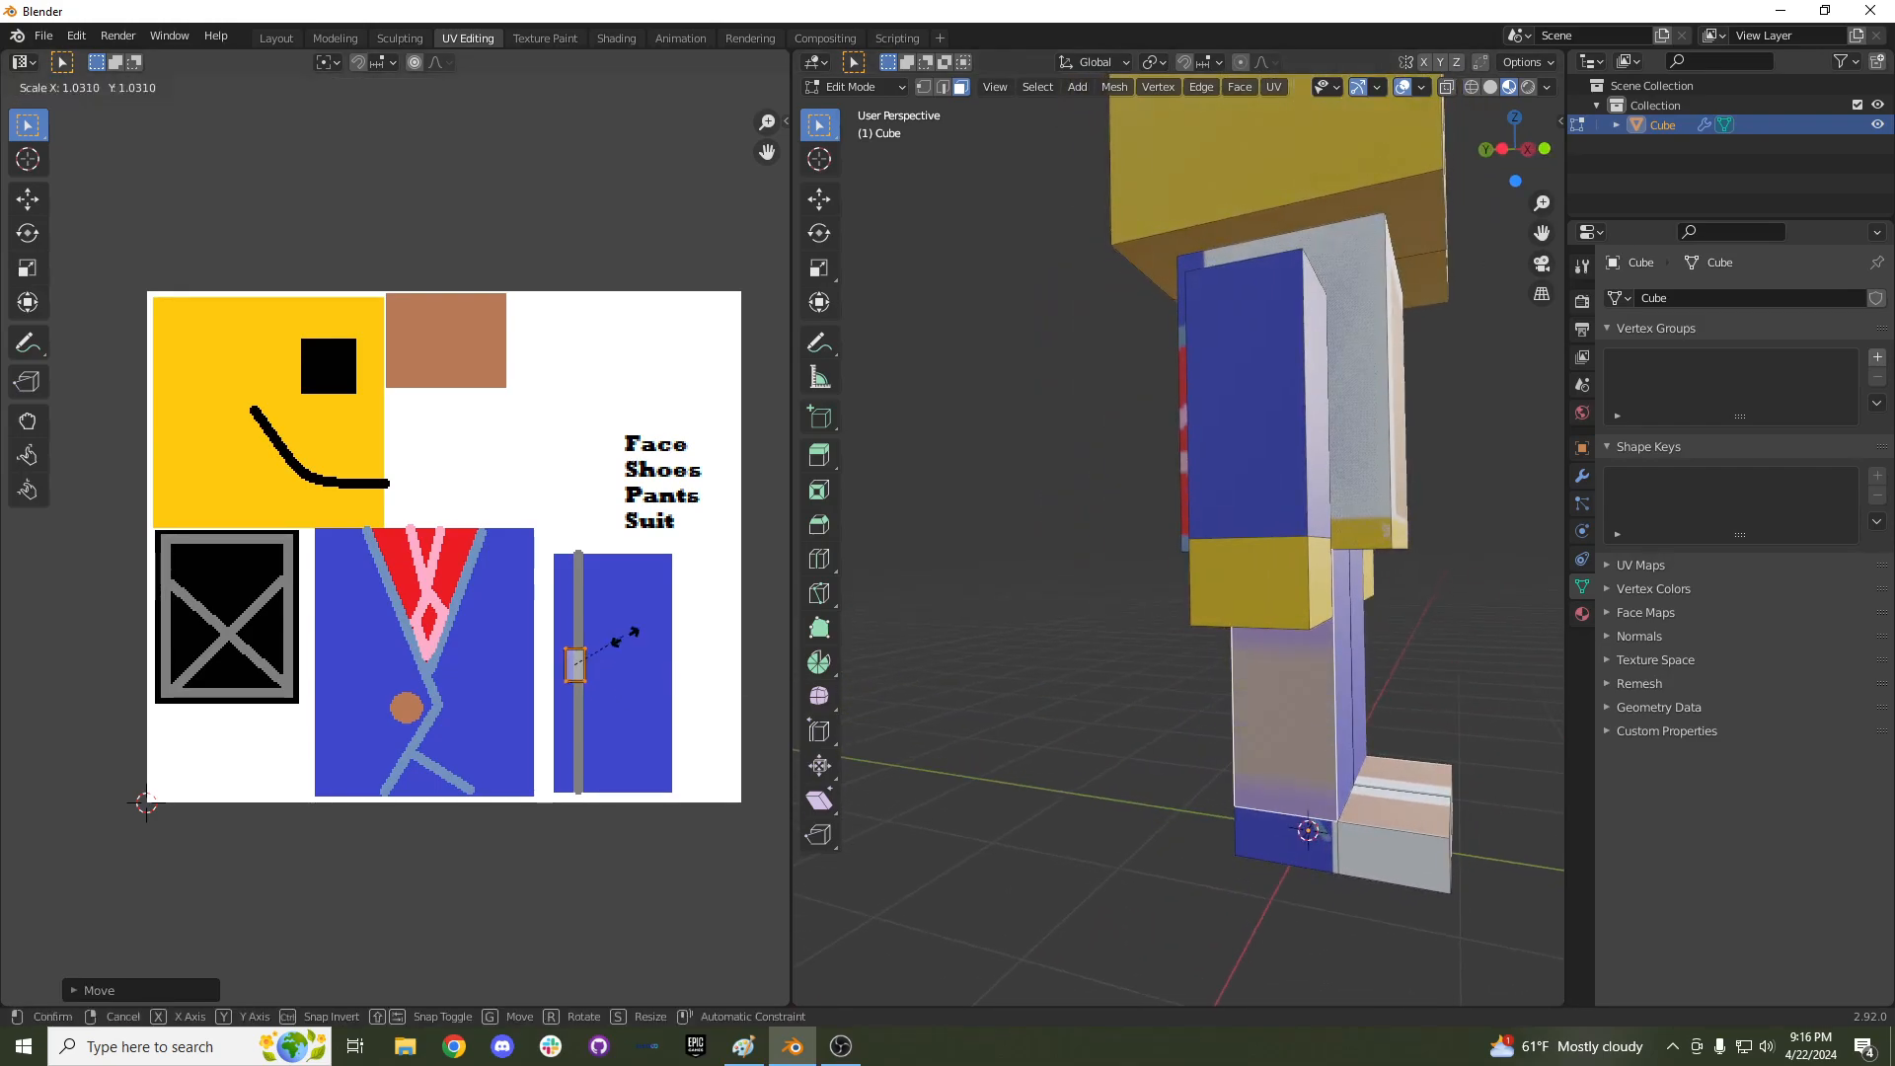
click(65, 708)
key(g)
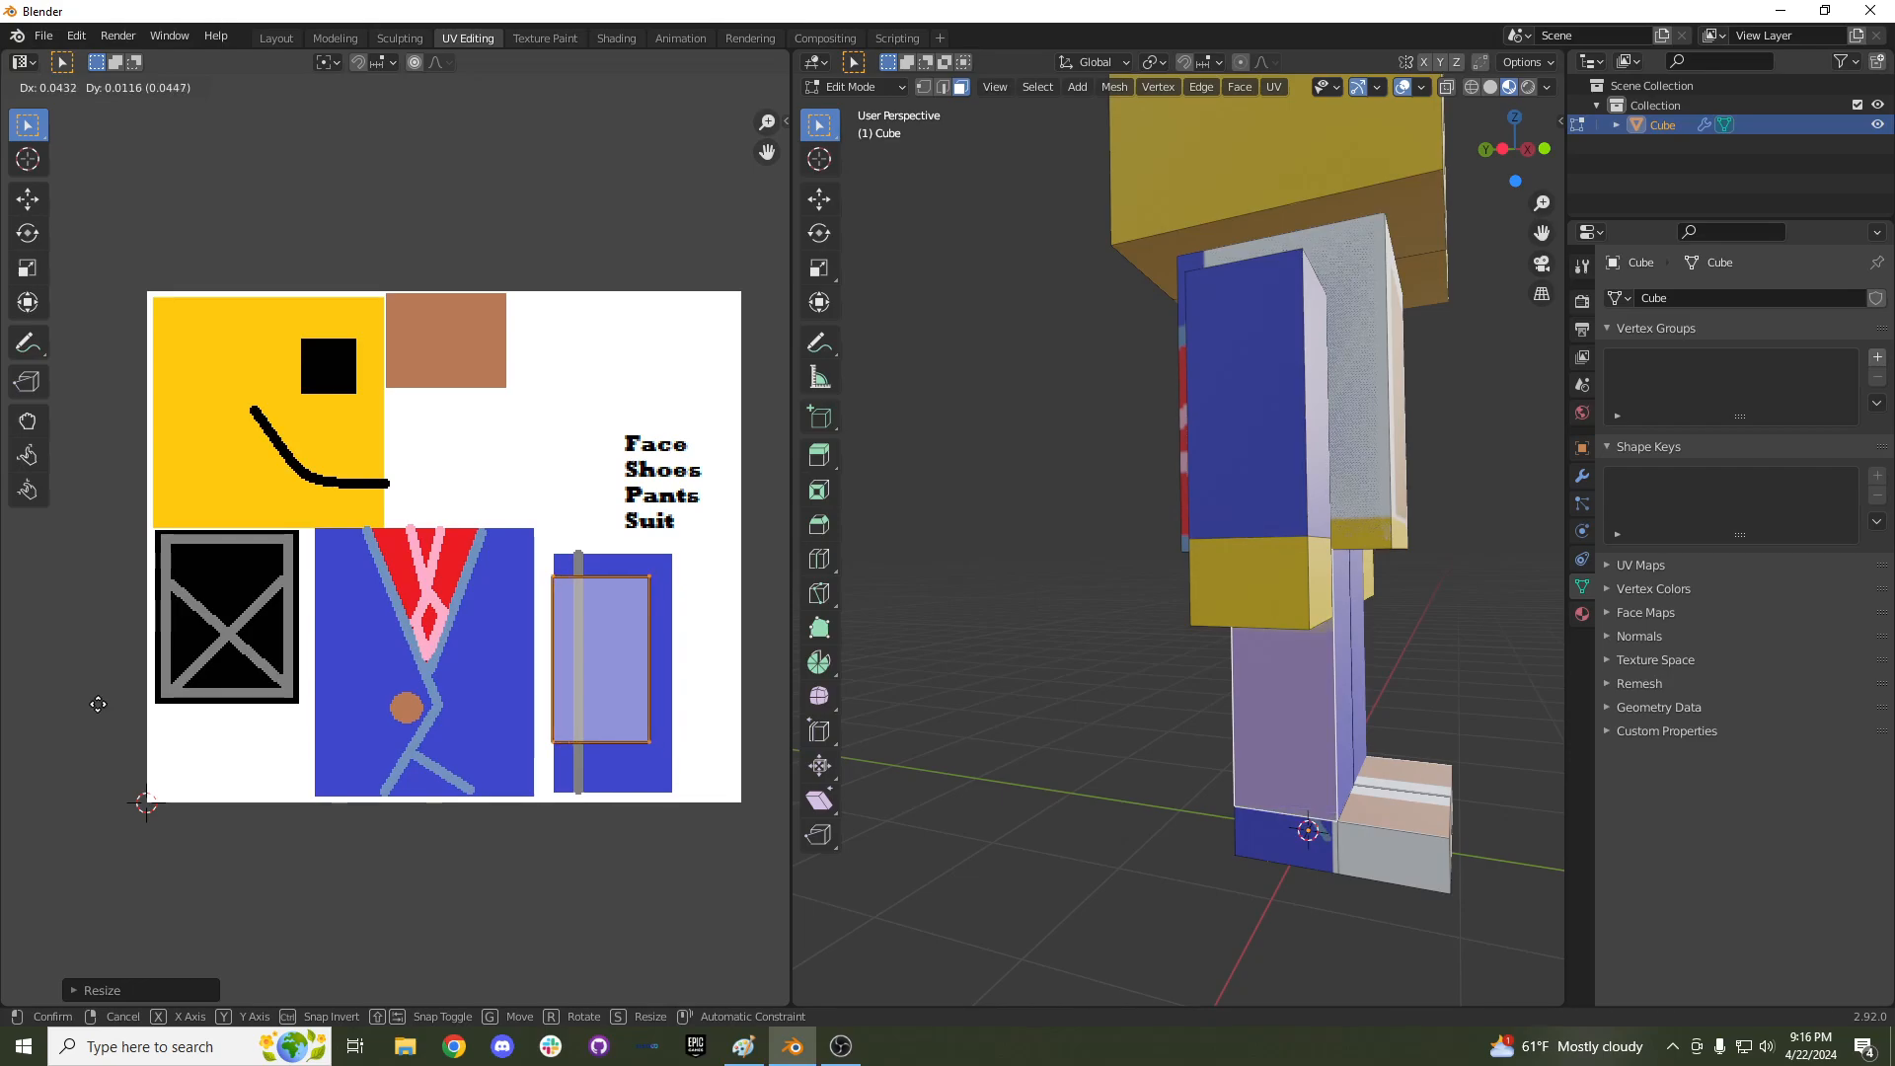
click(104, 711)
Rotate the leg side face's UVs by 90 degrees, followed by a further 180 degrees, over the pants drawing.
middle_drag(1189, 720, 1150, 499)
middle_drag(482, 711, 456, 699)
text(r)
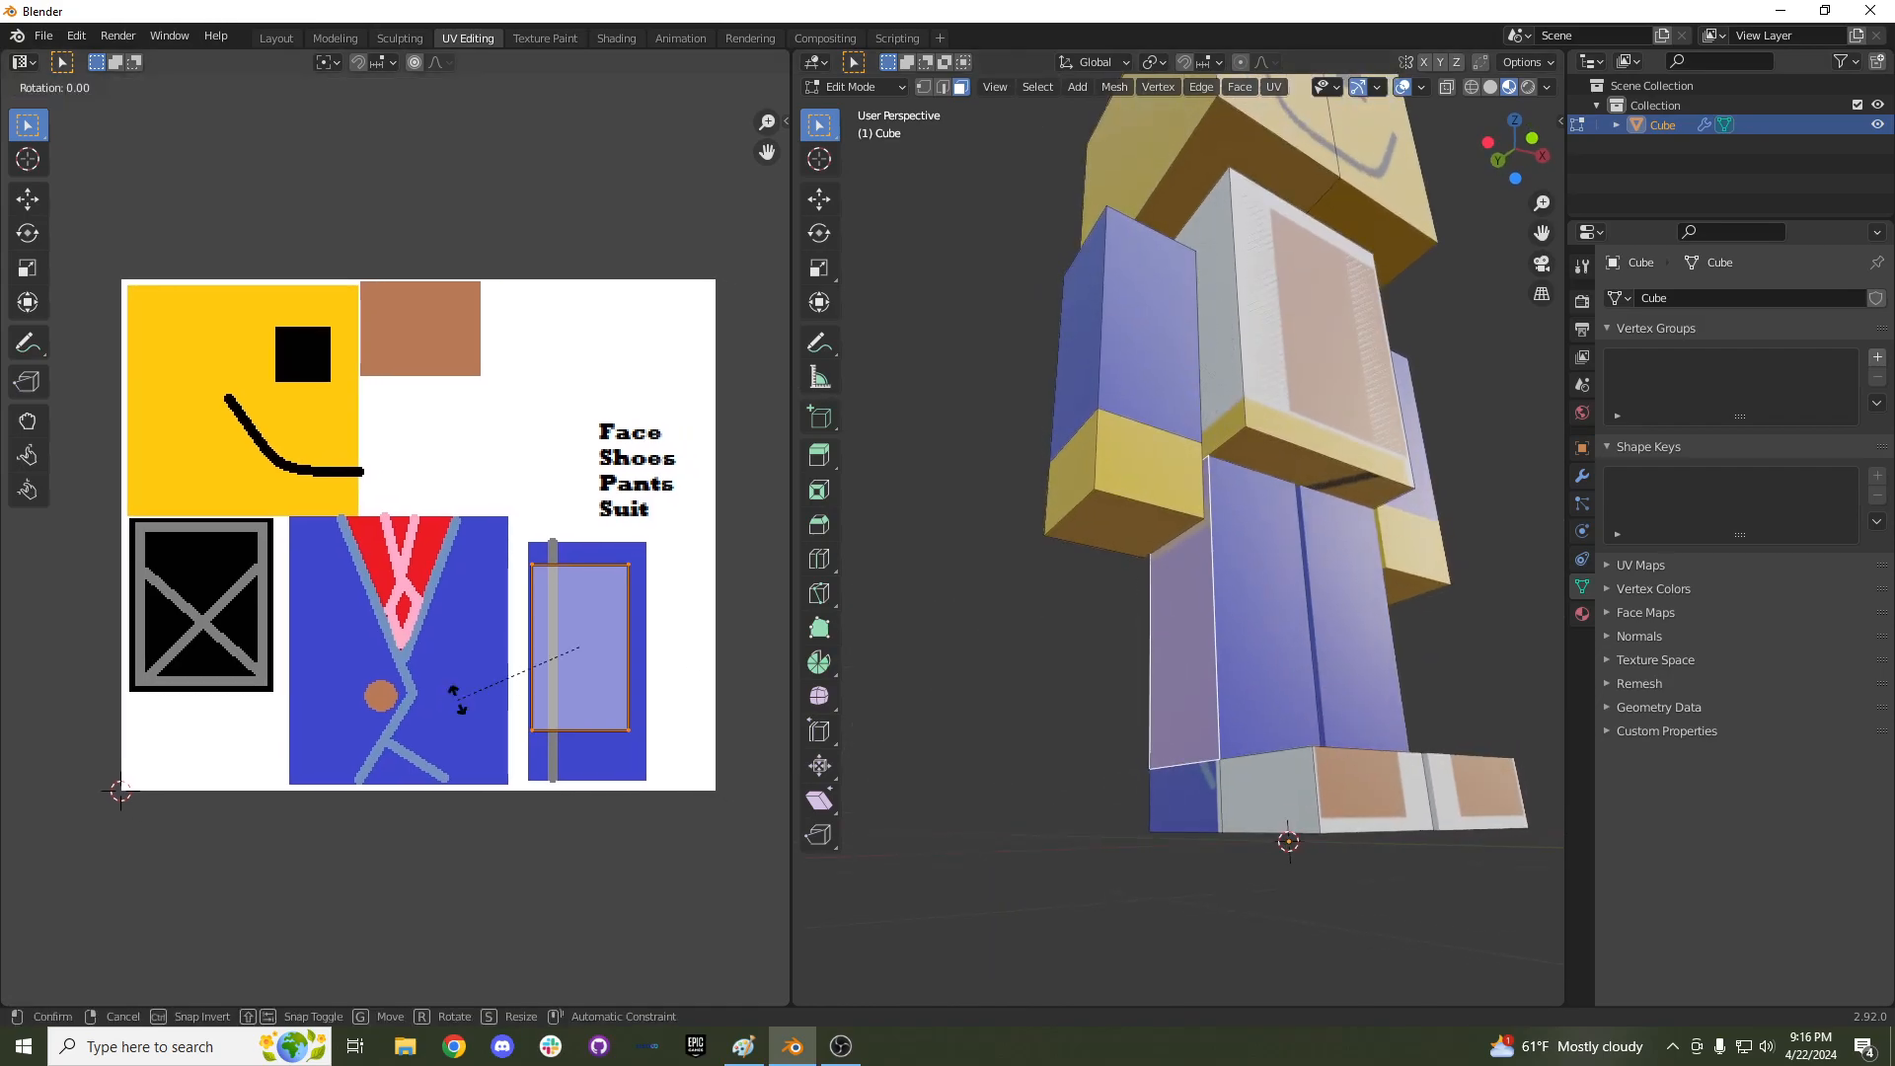
text(90)
key(Return)
middle_drag(1081, 654, 1023, 709)
middle_drag(1239, 696, 1288, 697)
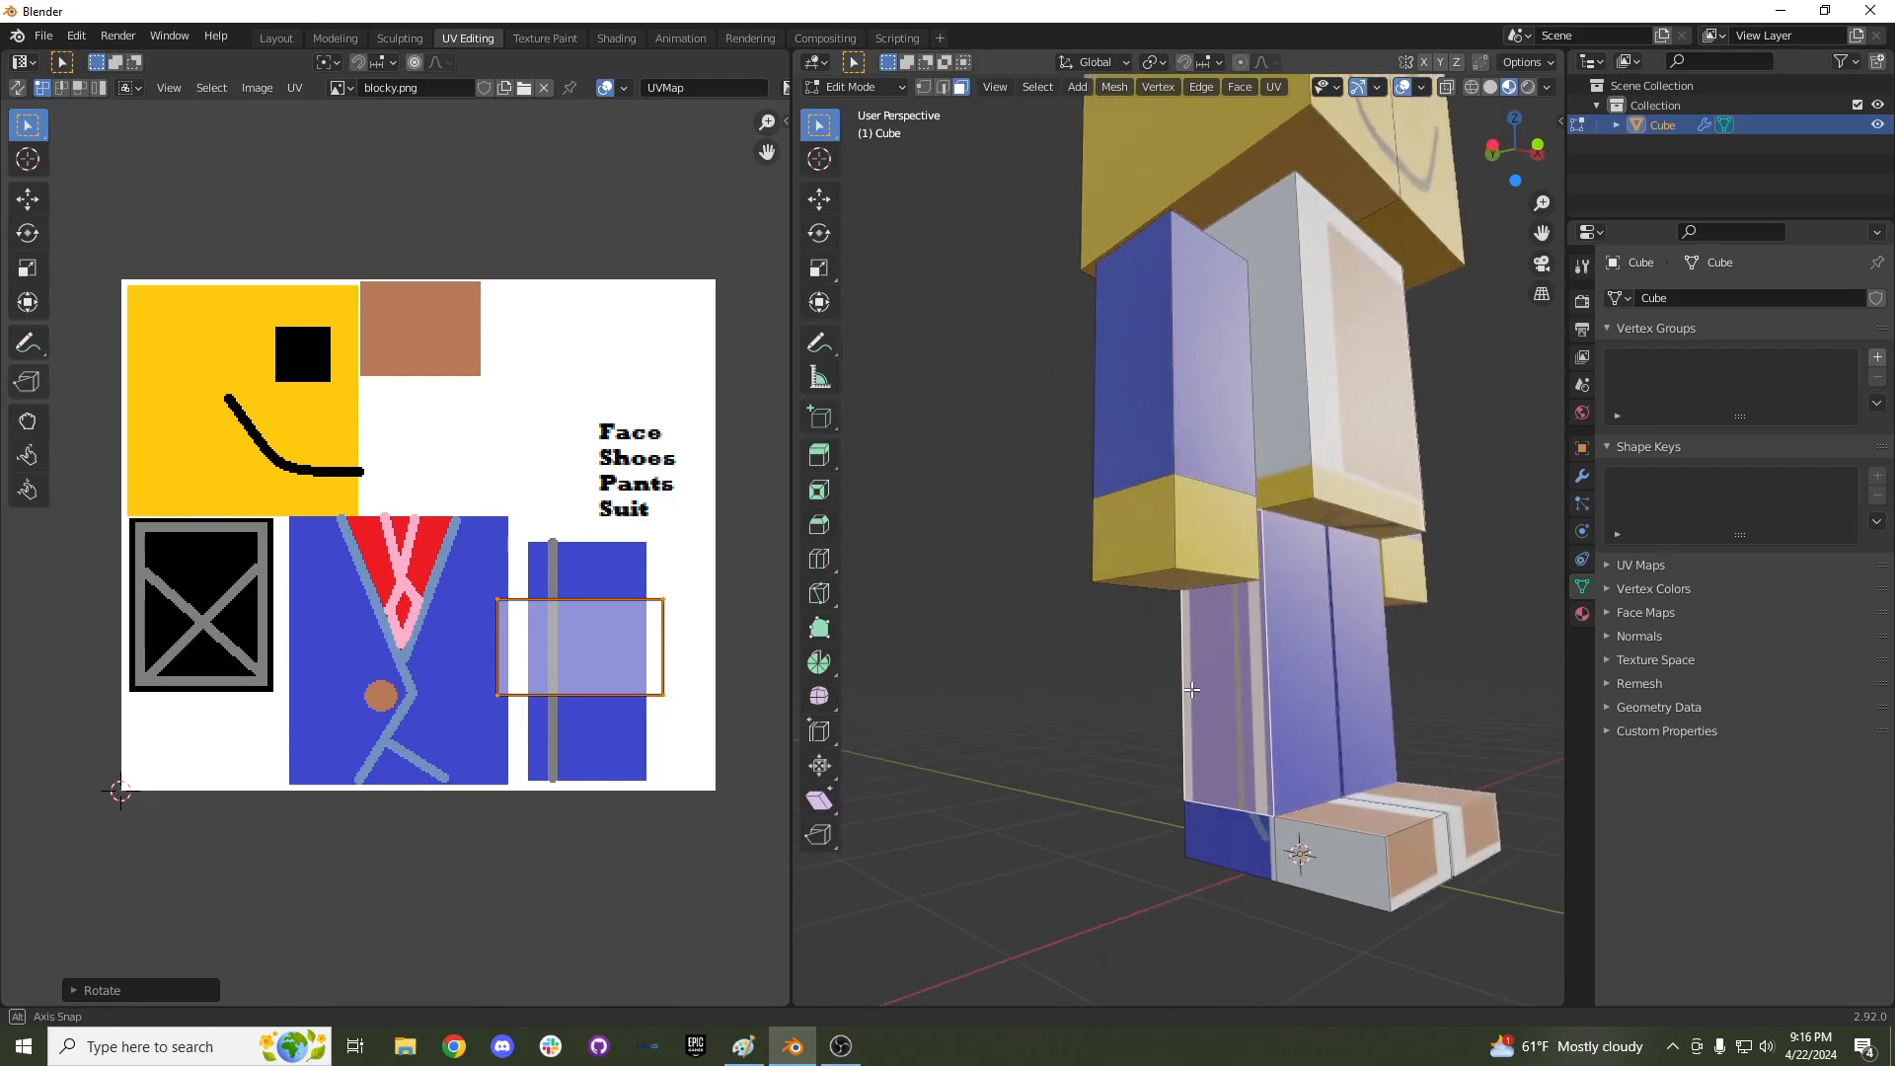
middle_drag(442, 600, 373, 596)
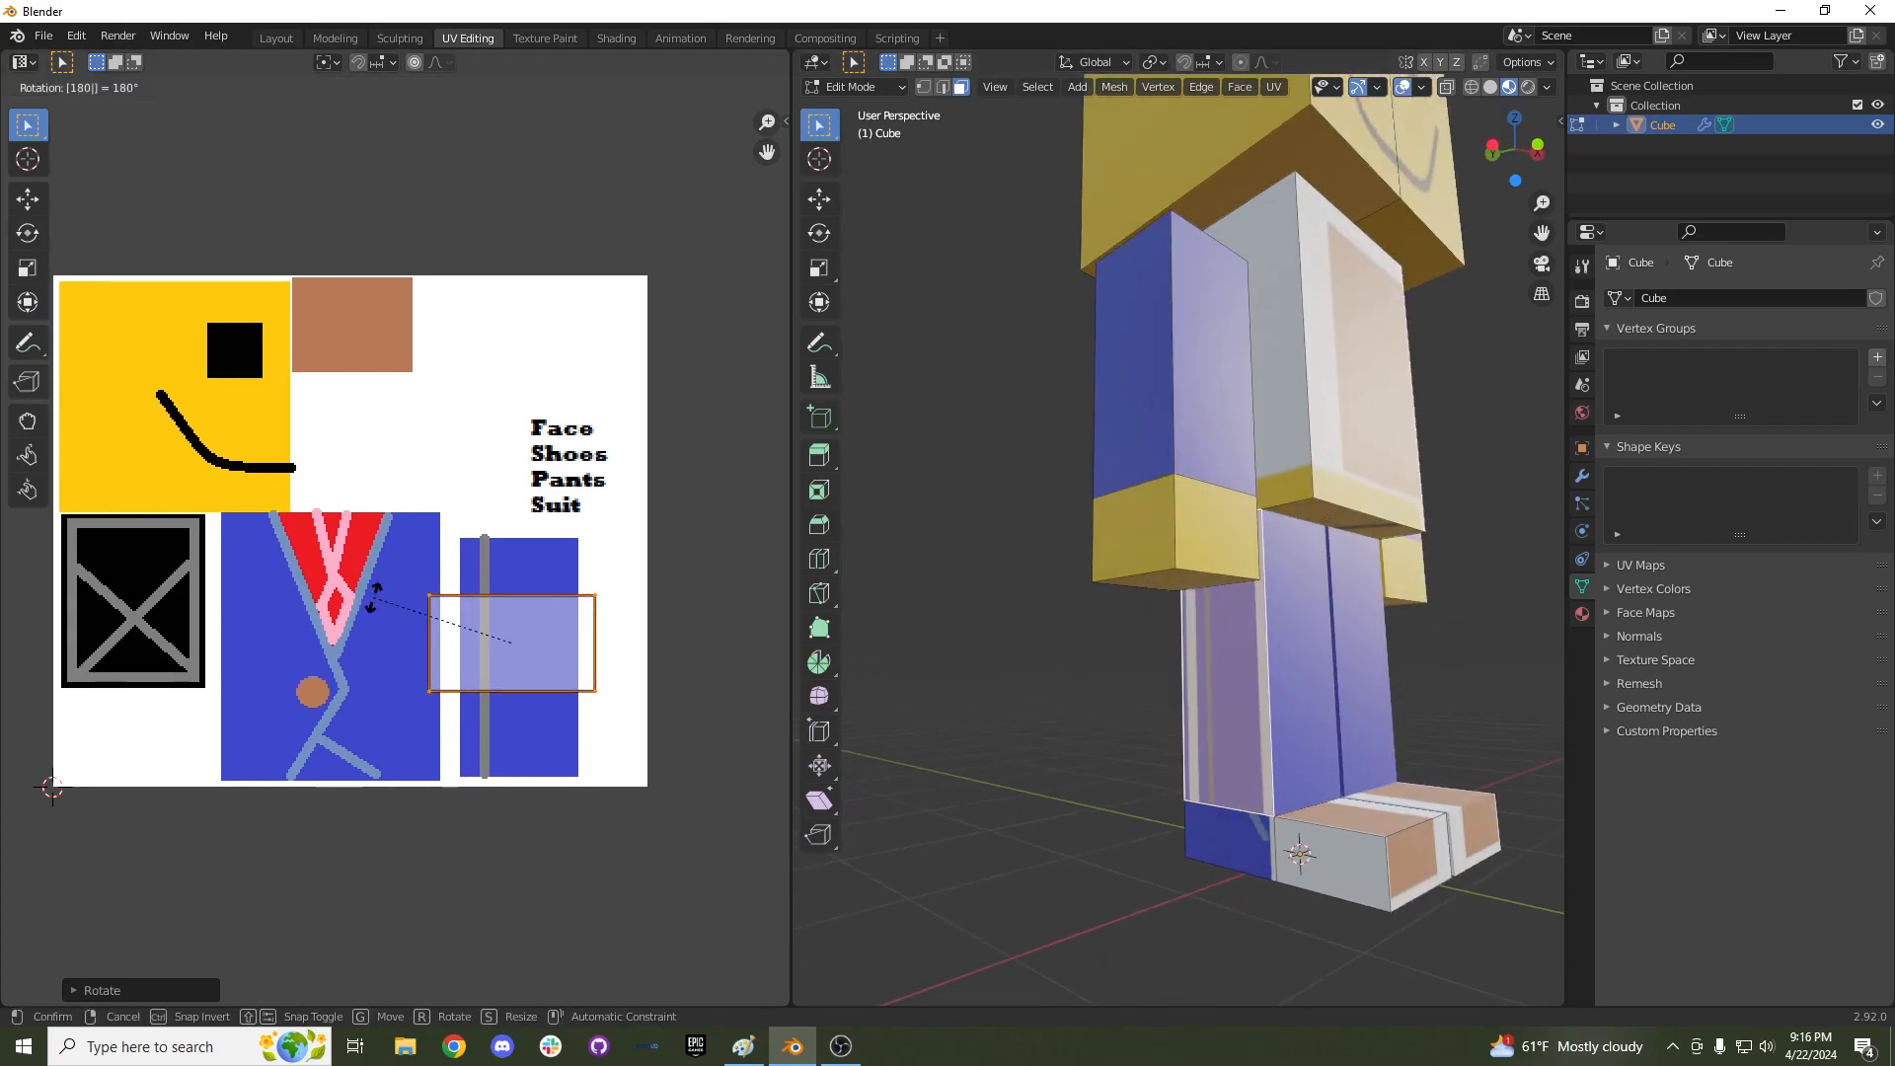
middle_drag(1175, 696, 1278, 714)
scroll(601, 702, down, 1)
middle_drag(602, 702, 579, 693)
scroll(566, 687, up, 1)
Narrow the leg side face's UVs along X, enlarge them uniformly, and reposition them over the pants drawing with the grey stripe.
key(s)
key(x)
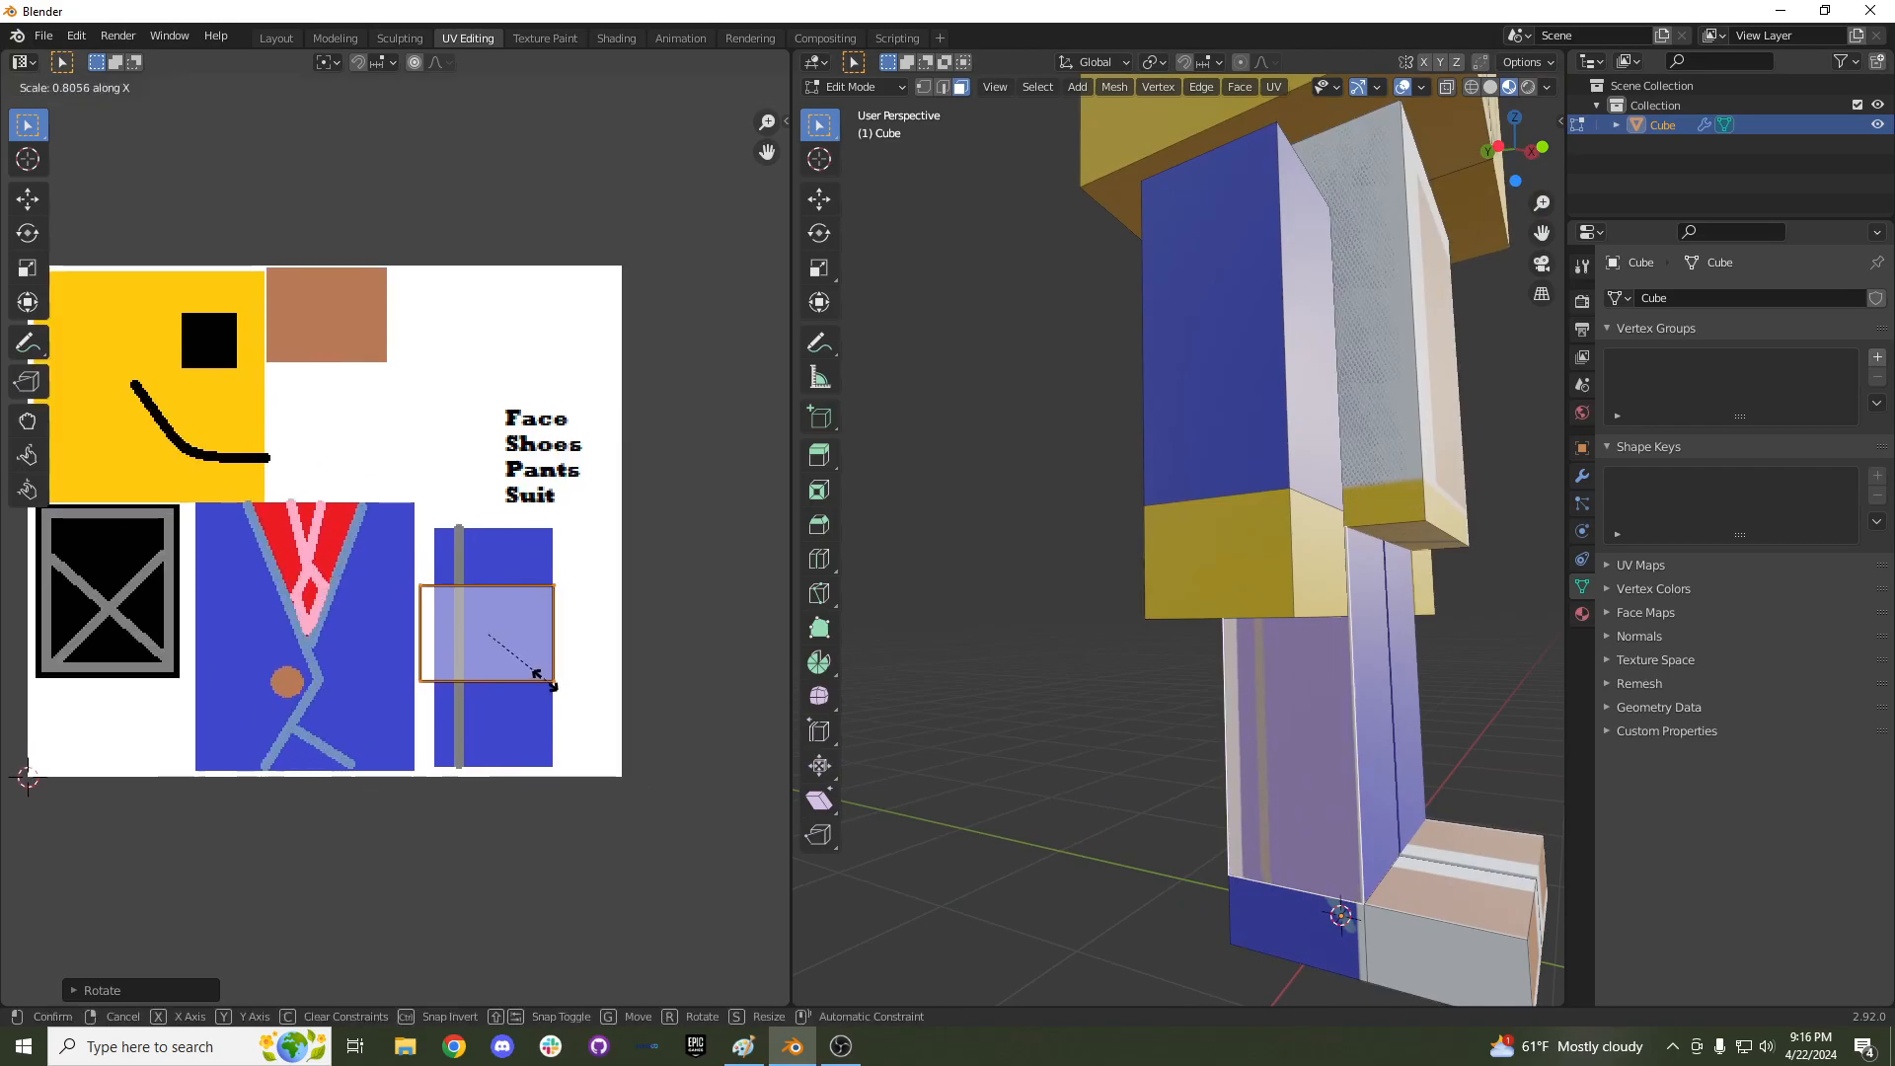
click(517, 673)
key(s)
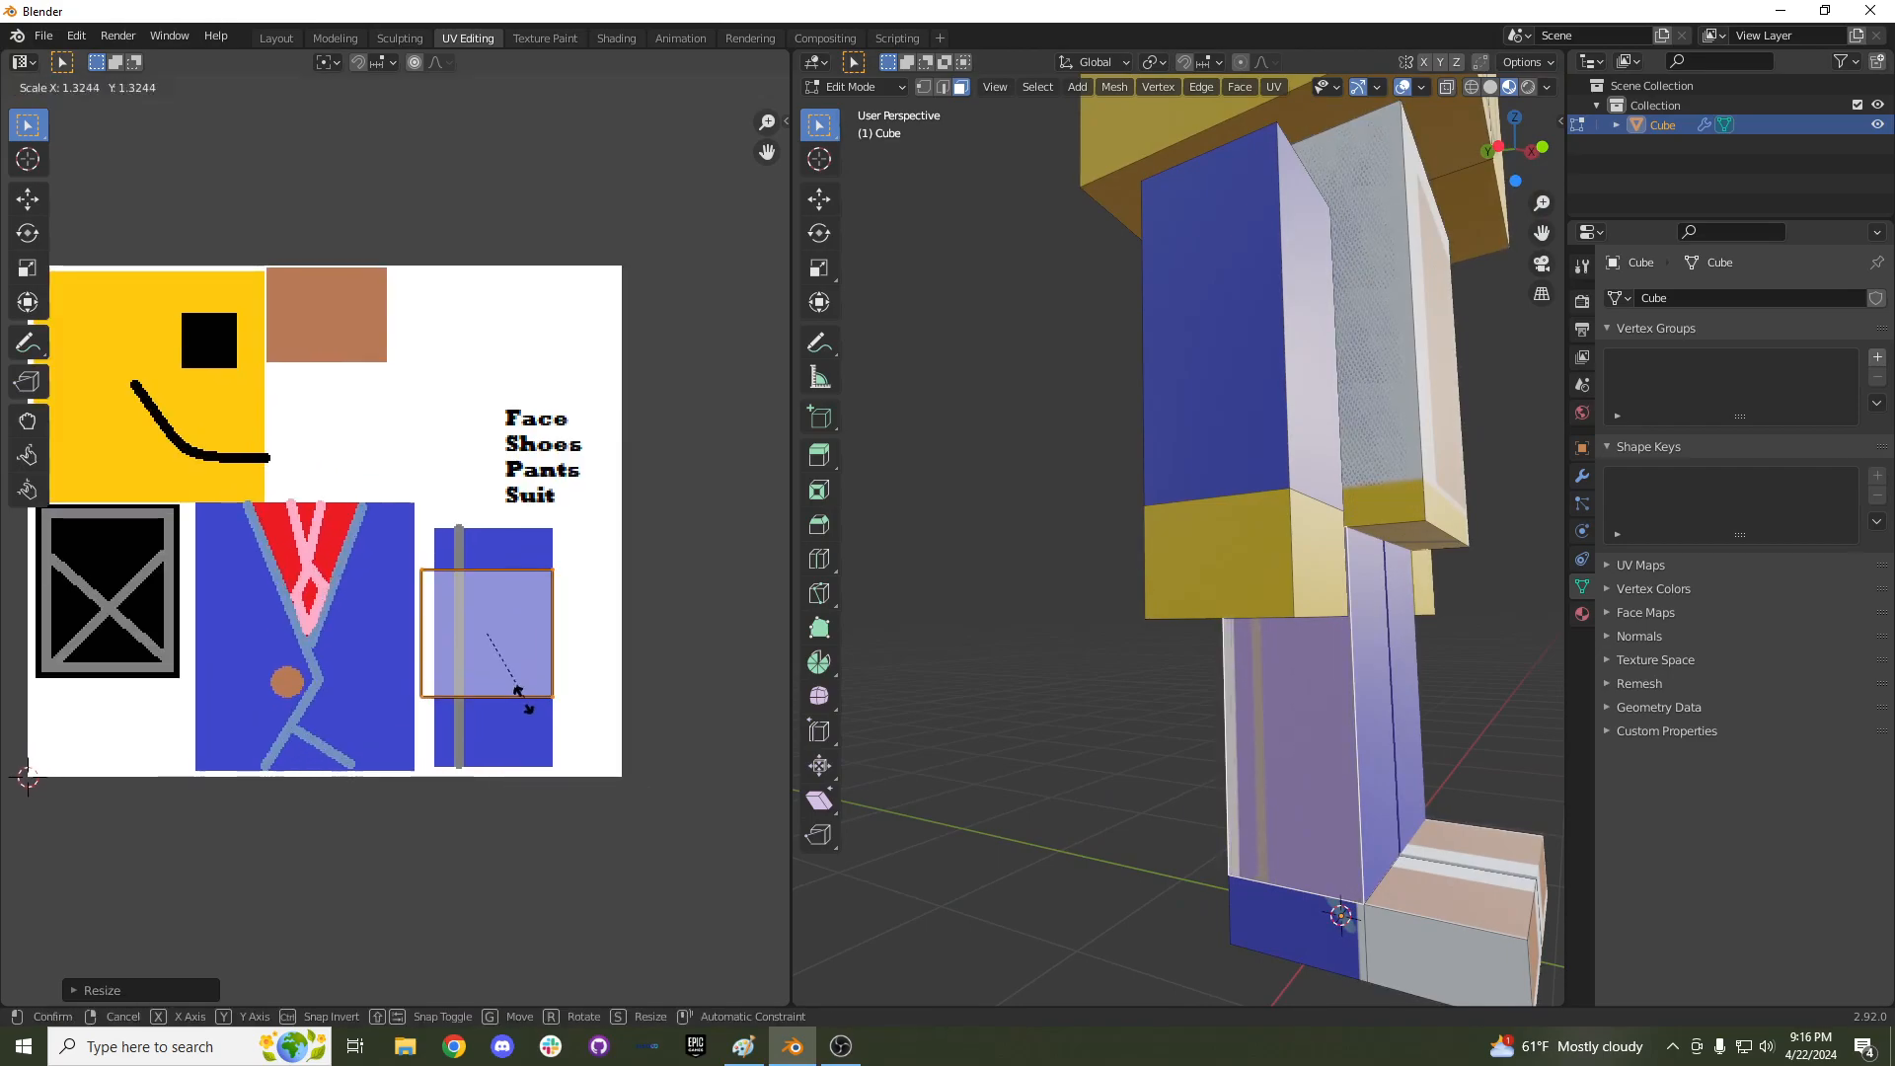
click(500, 746)
key(g)
click(500, 740)
Select the faces of the shoe block at the bottom of the leg and unwrap them.
key(Tab)
middle_drag(1151, 804, 1274, 810)
key(Tab)
key(Tab)
key(Tab)
click(1280, 808)
alt+click(1273, 804)
click(1278, 812)
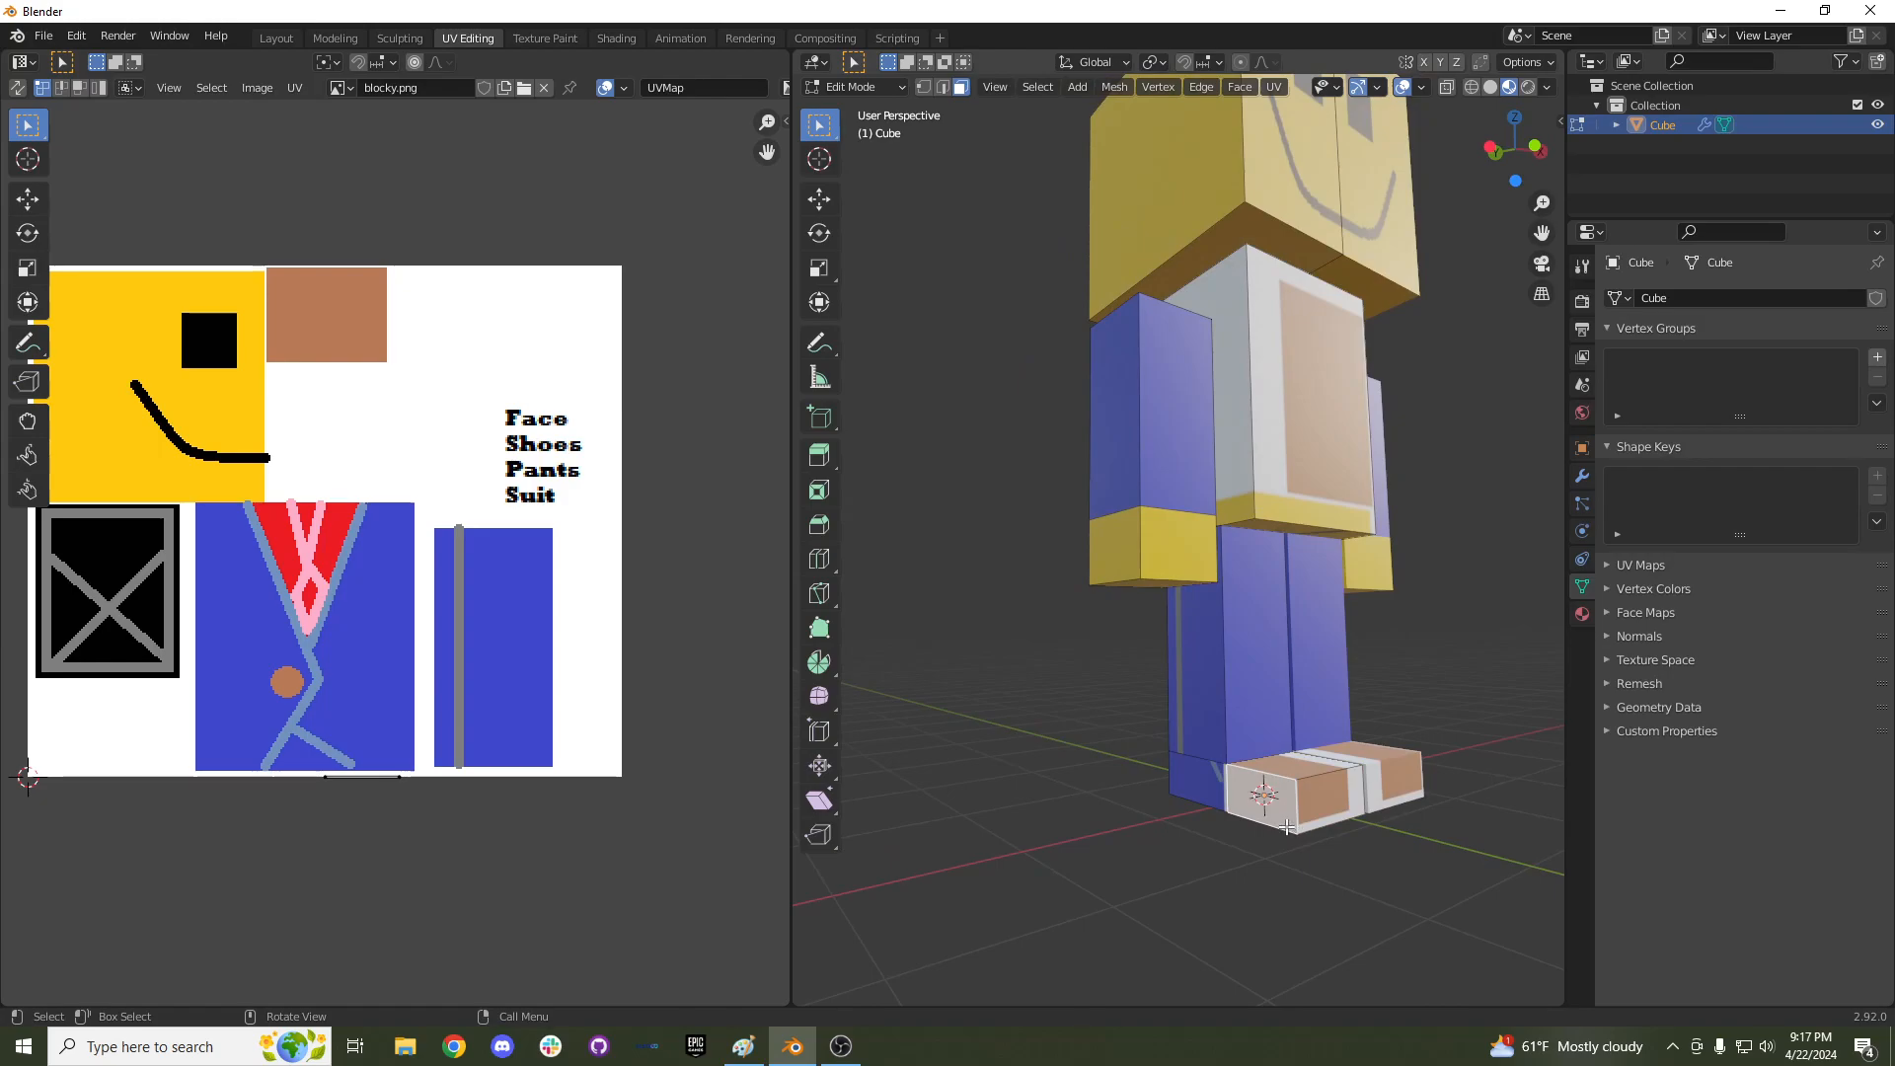
alt+click(1297, 808)
middle_drag(1295, 808, 1180, 743)
shift+click(1213, 547)
key(u)
click(1178, 715)
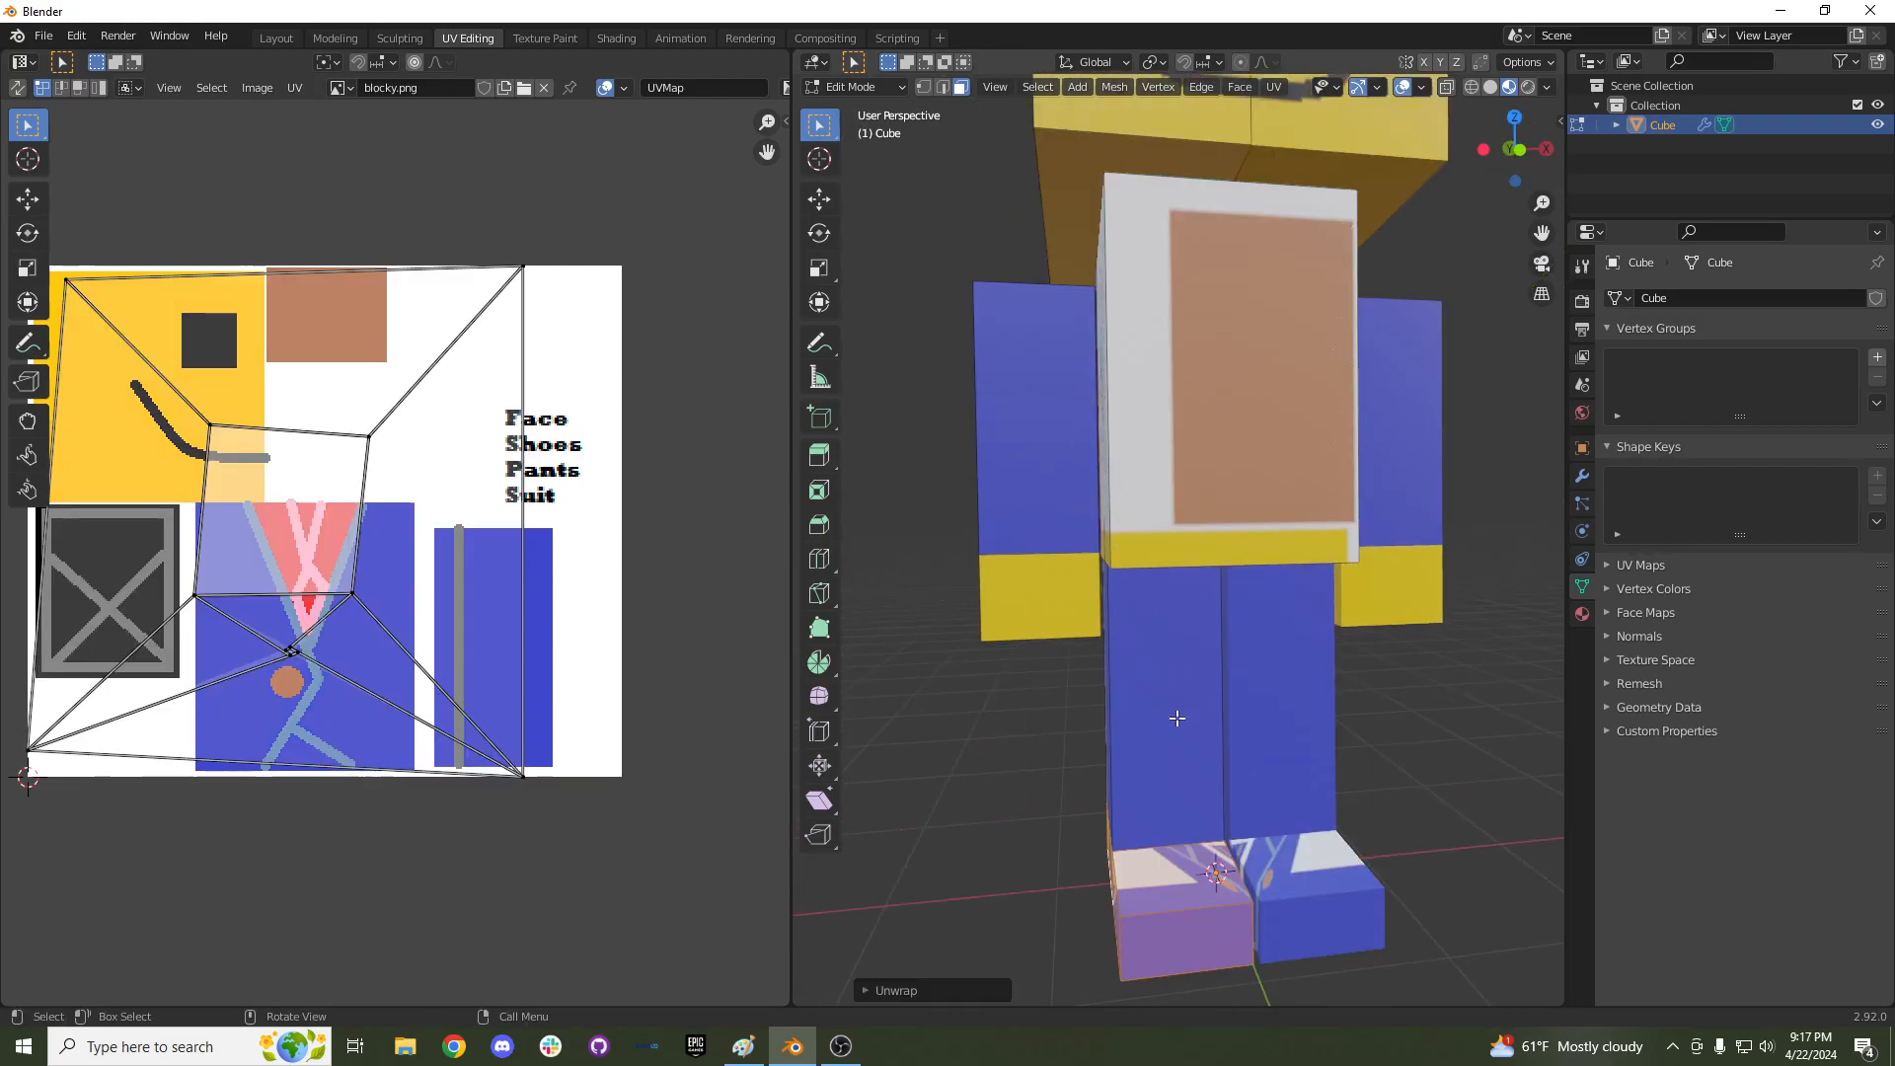
Shrink the shoe's unwrapped UVs and move them onto the black area of the shoe drawing.
key(s)
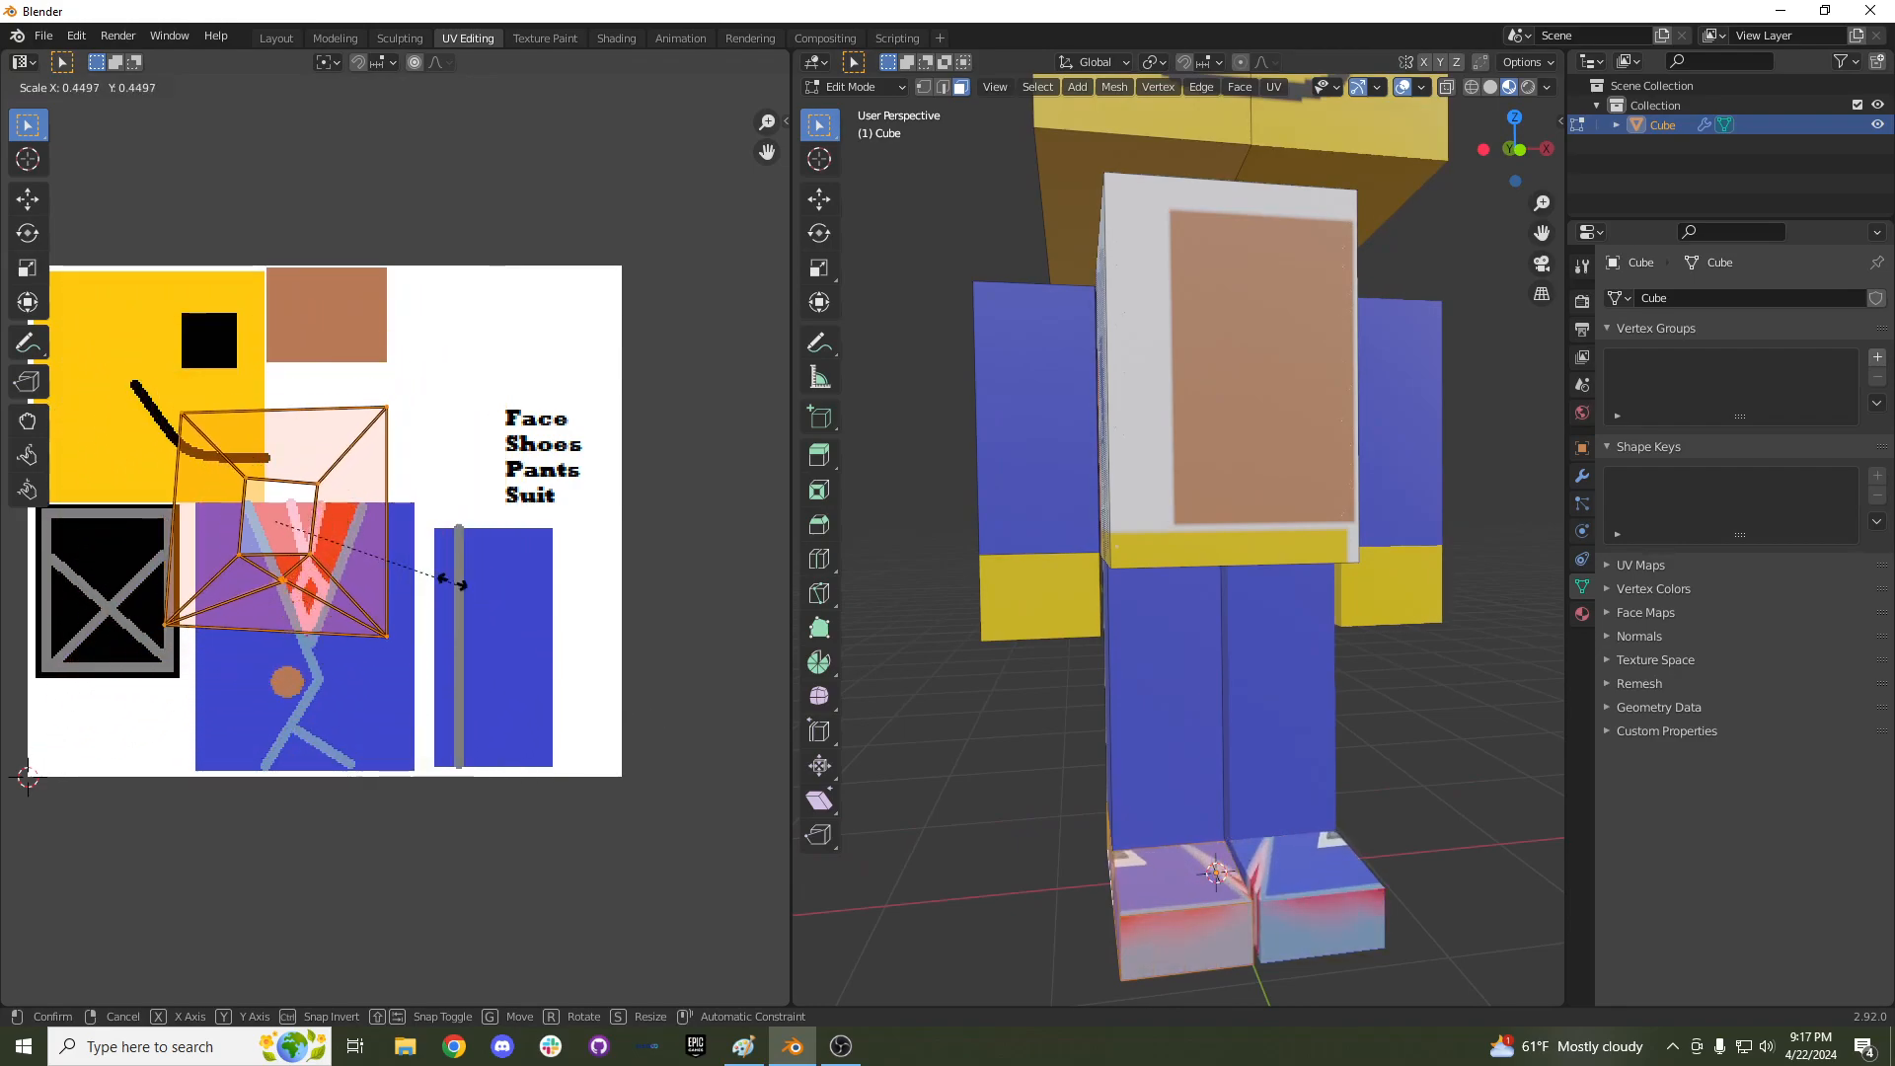
click(288, 516)
key(g)
click(128, 548)
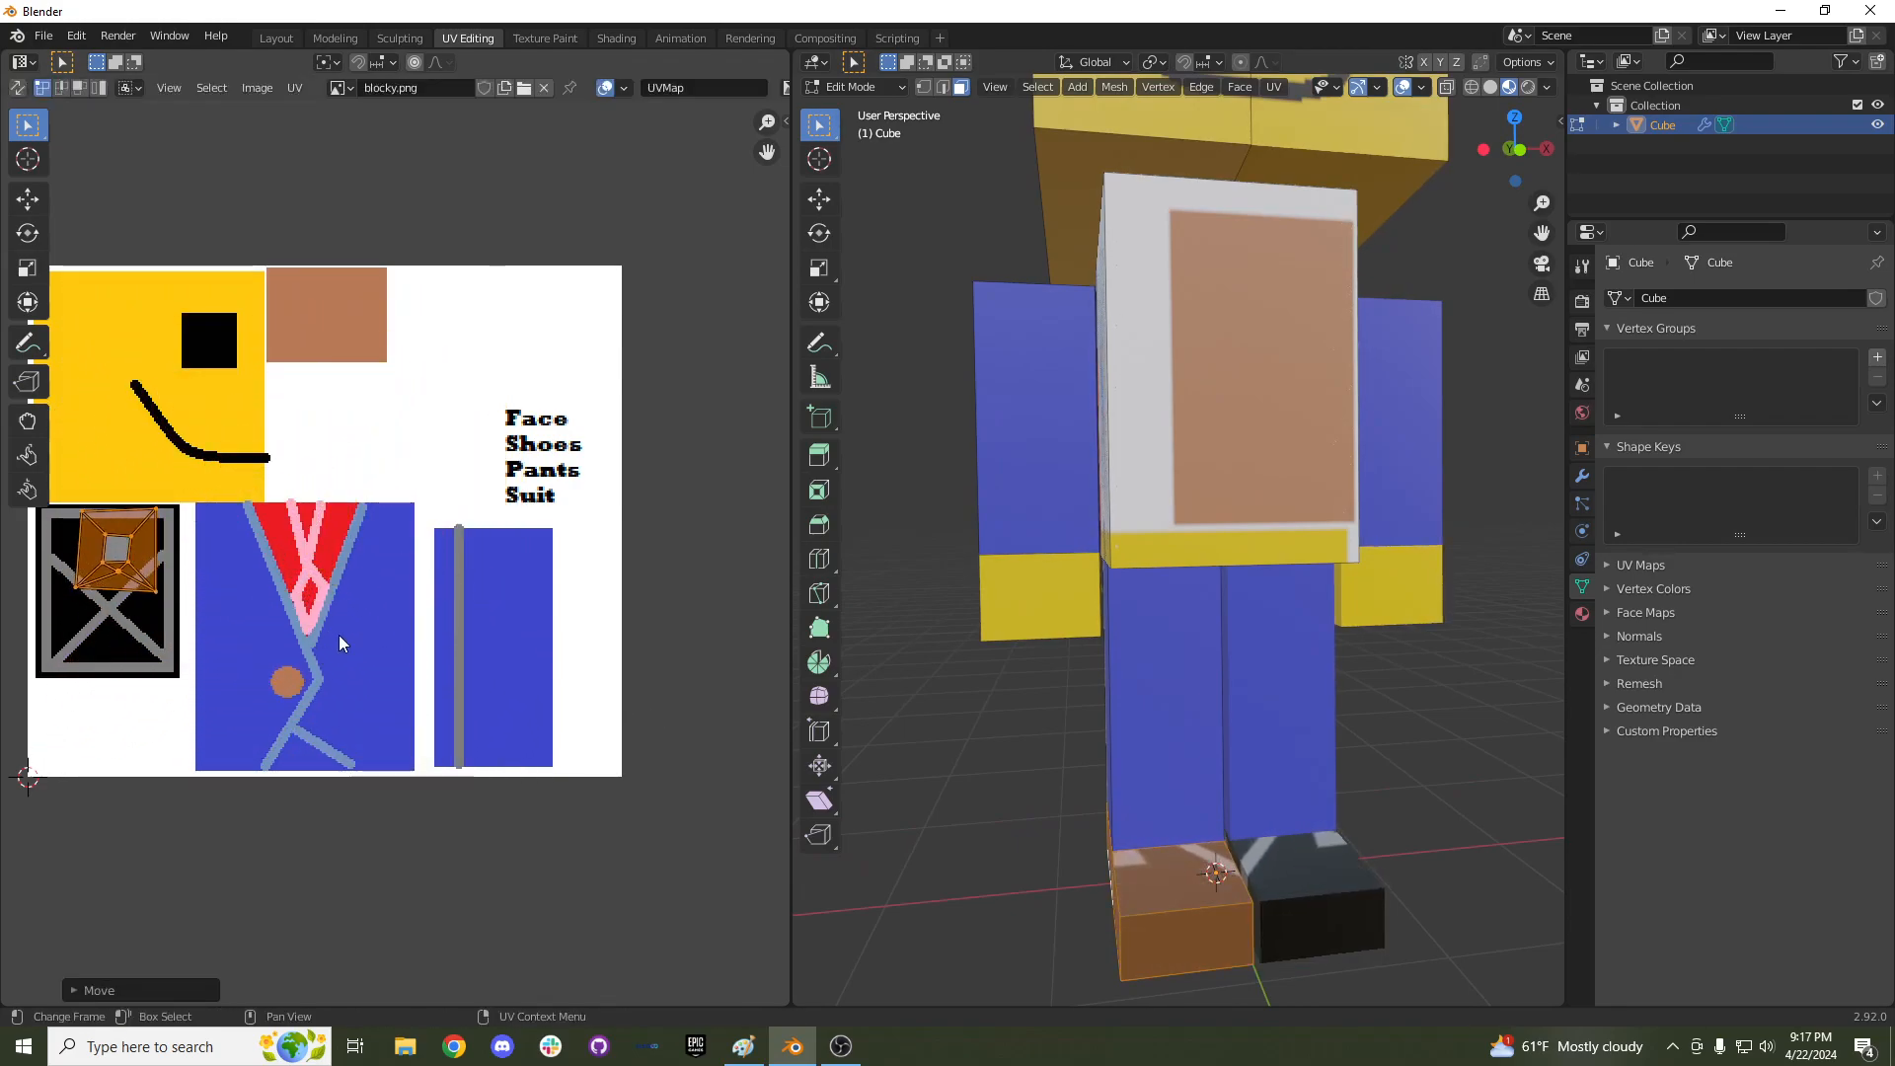
key(s)
click(234, 593)
middle_drag(1273, 938, 1206, 811)
Select the top face of the shoe and unwrap it separately.
click(1337, 858)
scroll(391, 550, up, 2)
middle_drag(119, 595, 425, 558)
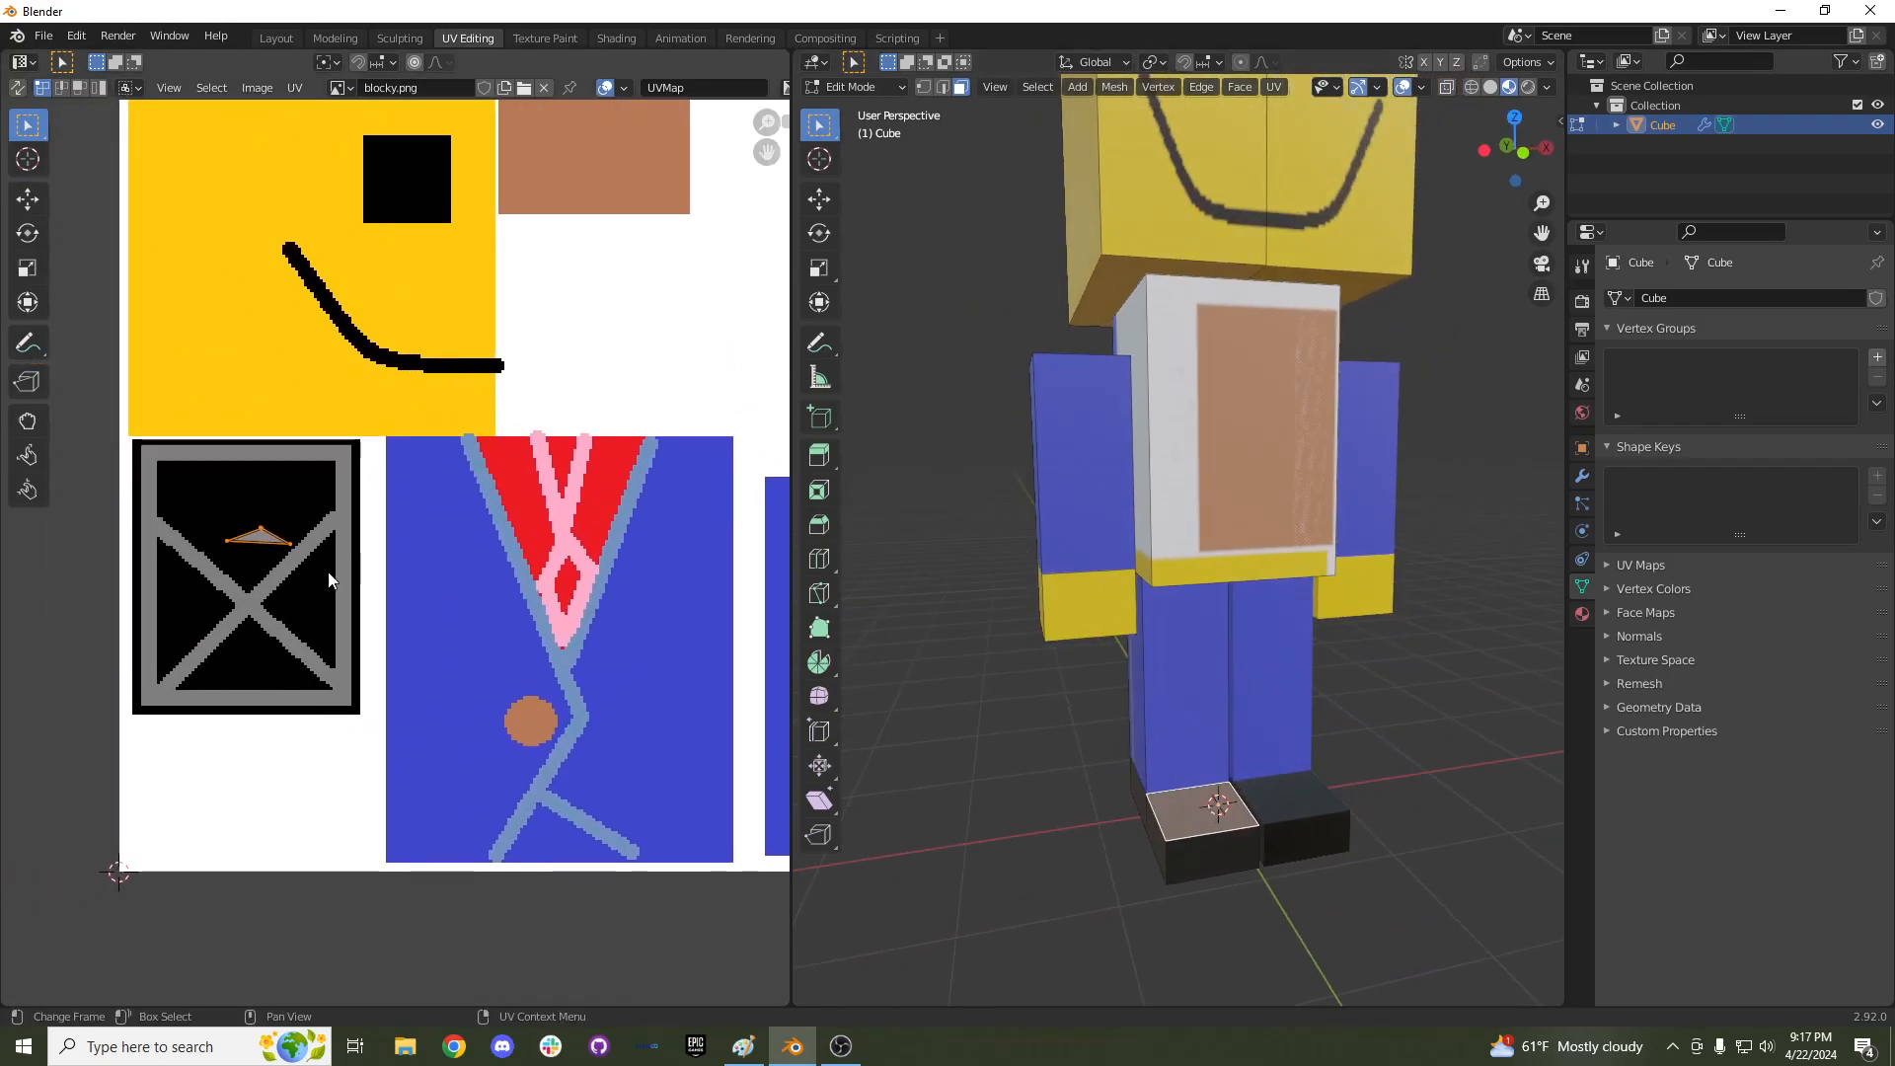
scroll(347, 564, up, 2)
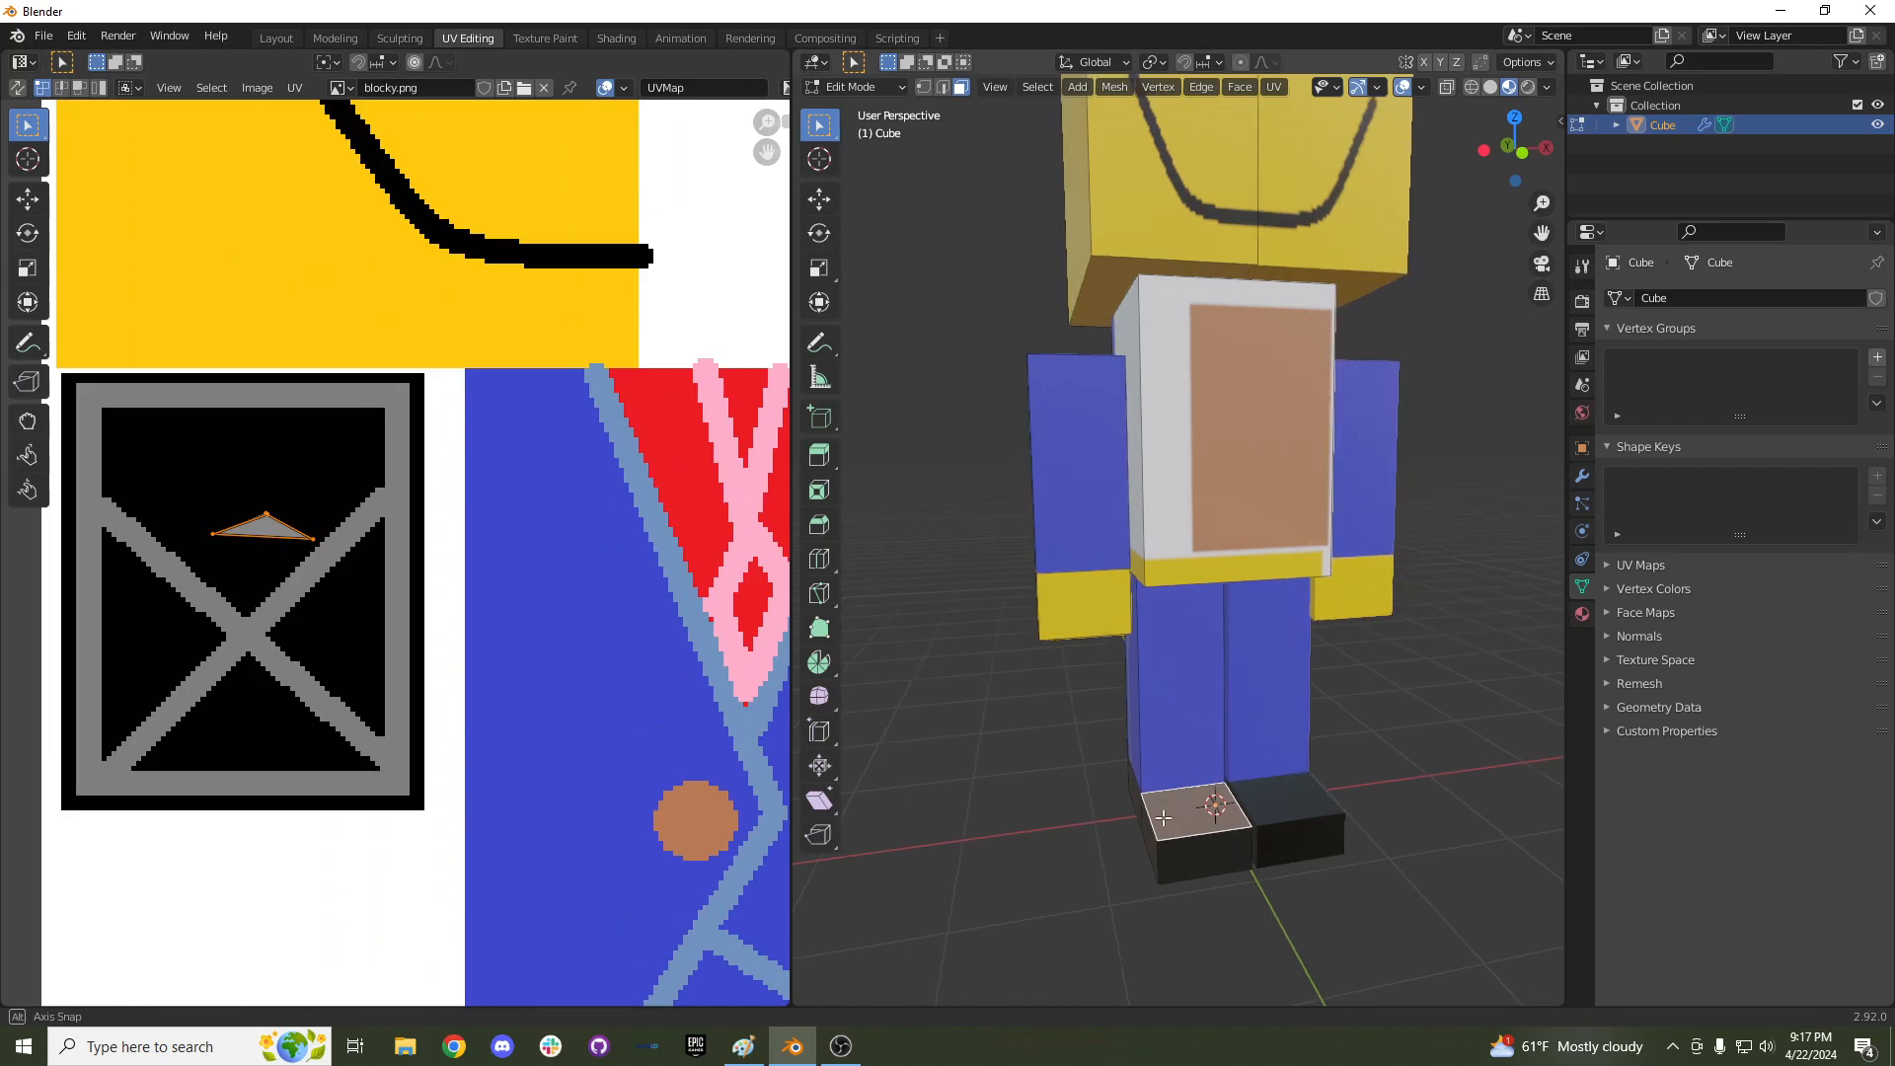
middle_drag(1166, 818, 1150, 823)
key(u)
click(1052, 740)
Shrink the shoe-top UVs and fit them over the crossed grey laces of the shoe drawing.
scroll(453, 665, down, 5)
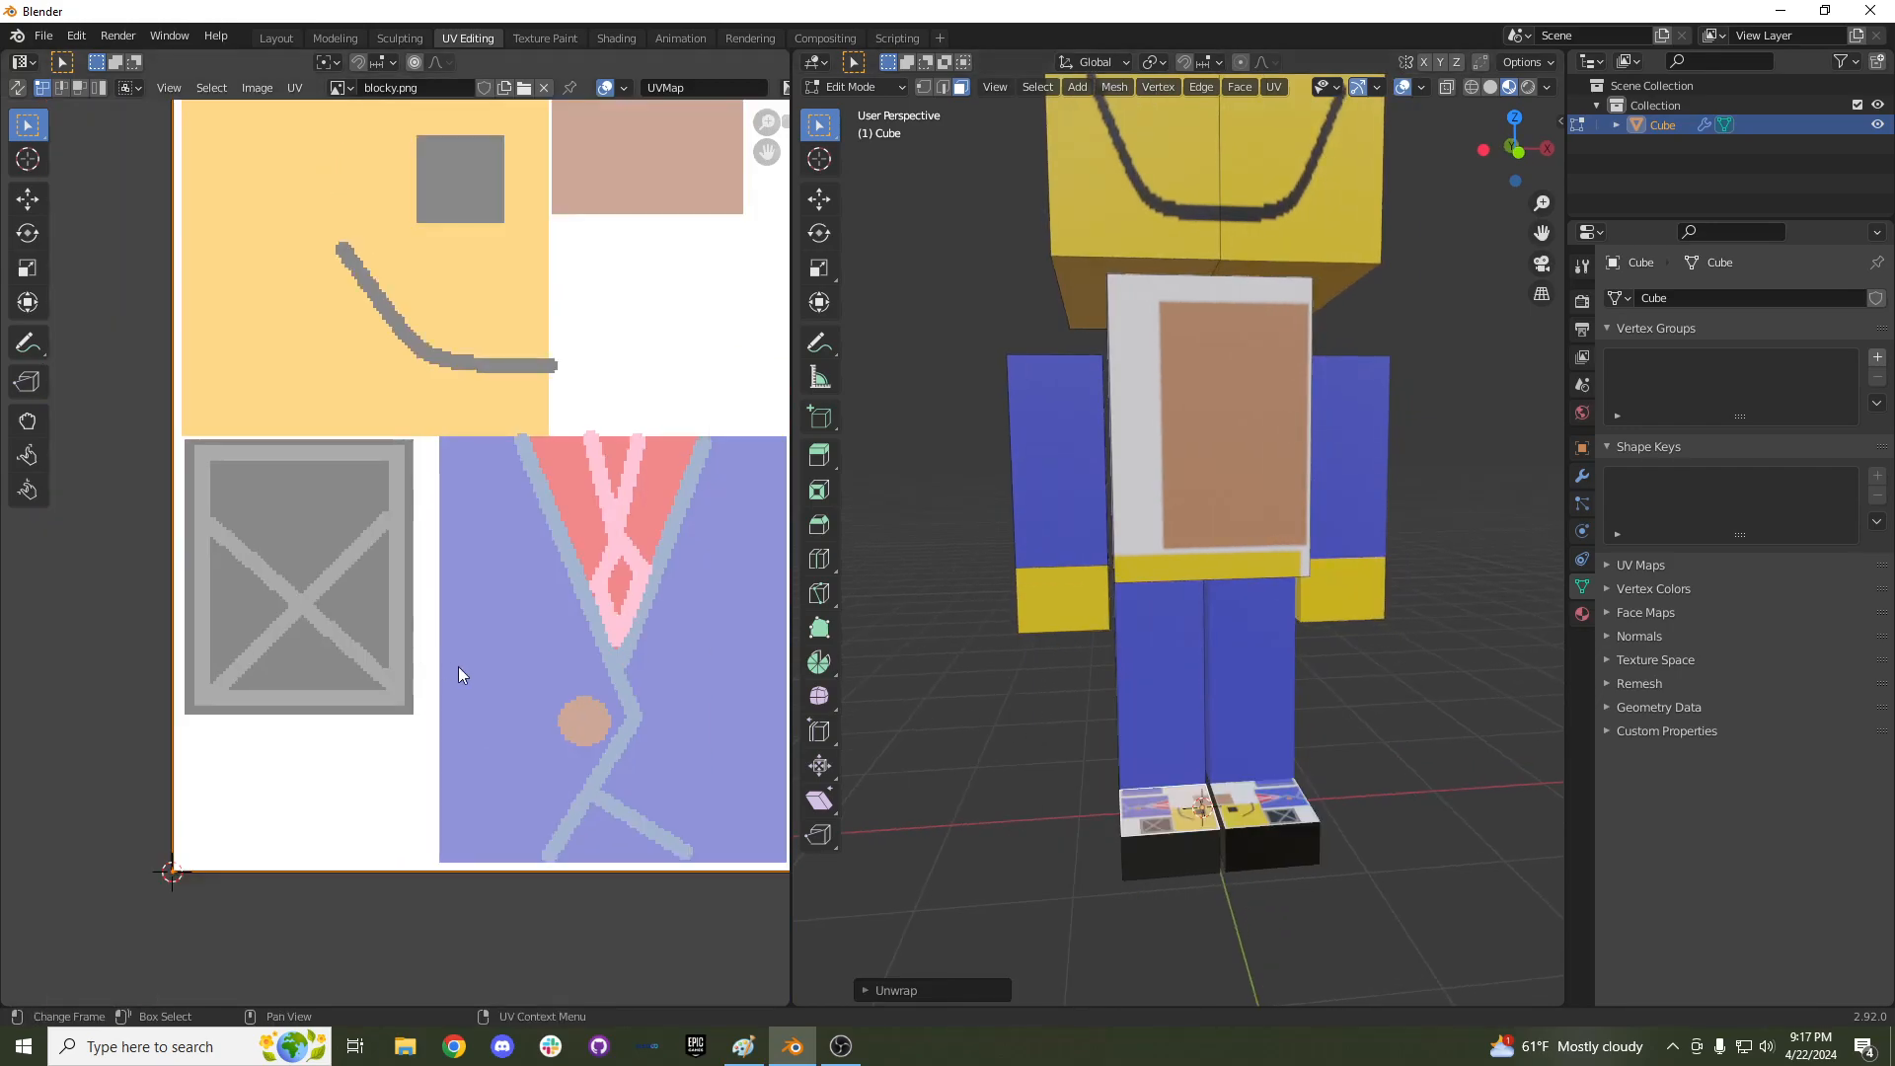
scroll(569, 667, up, 2)
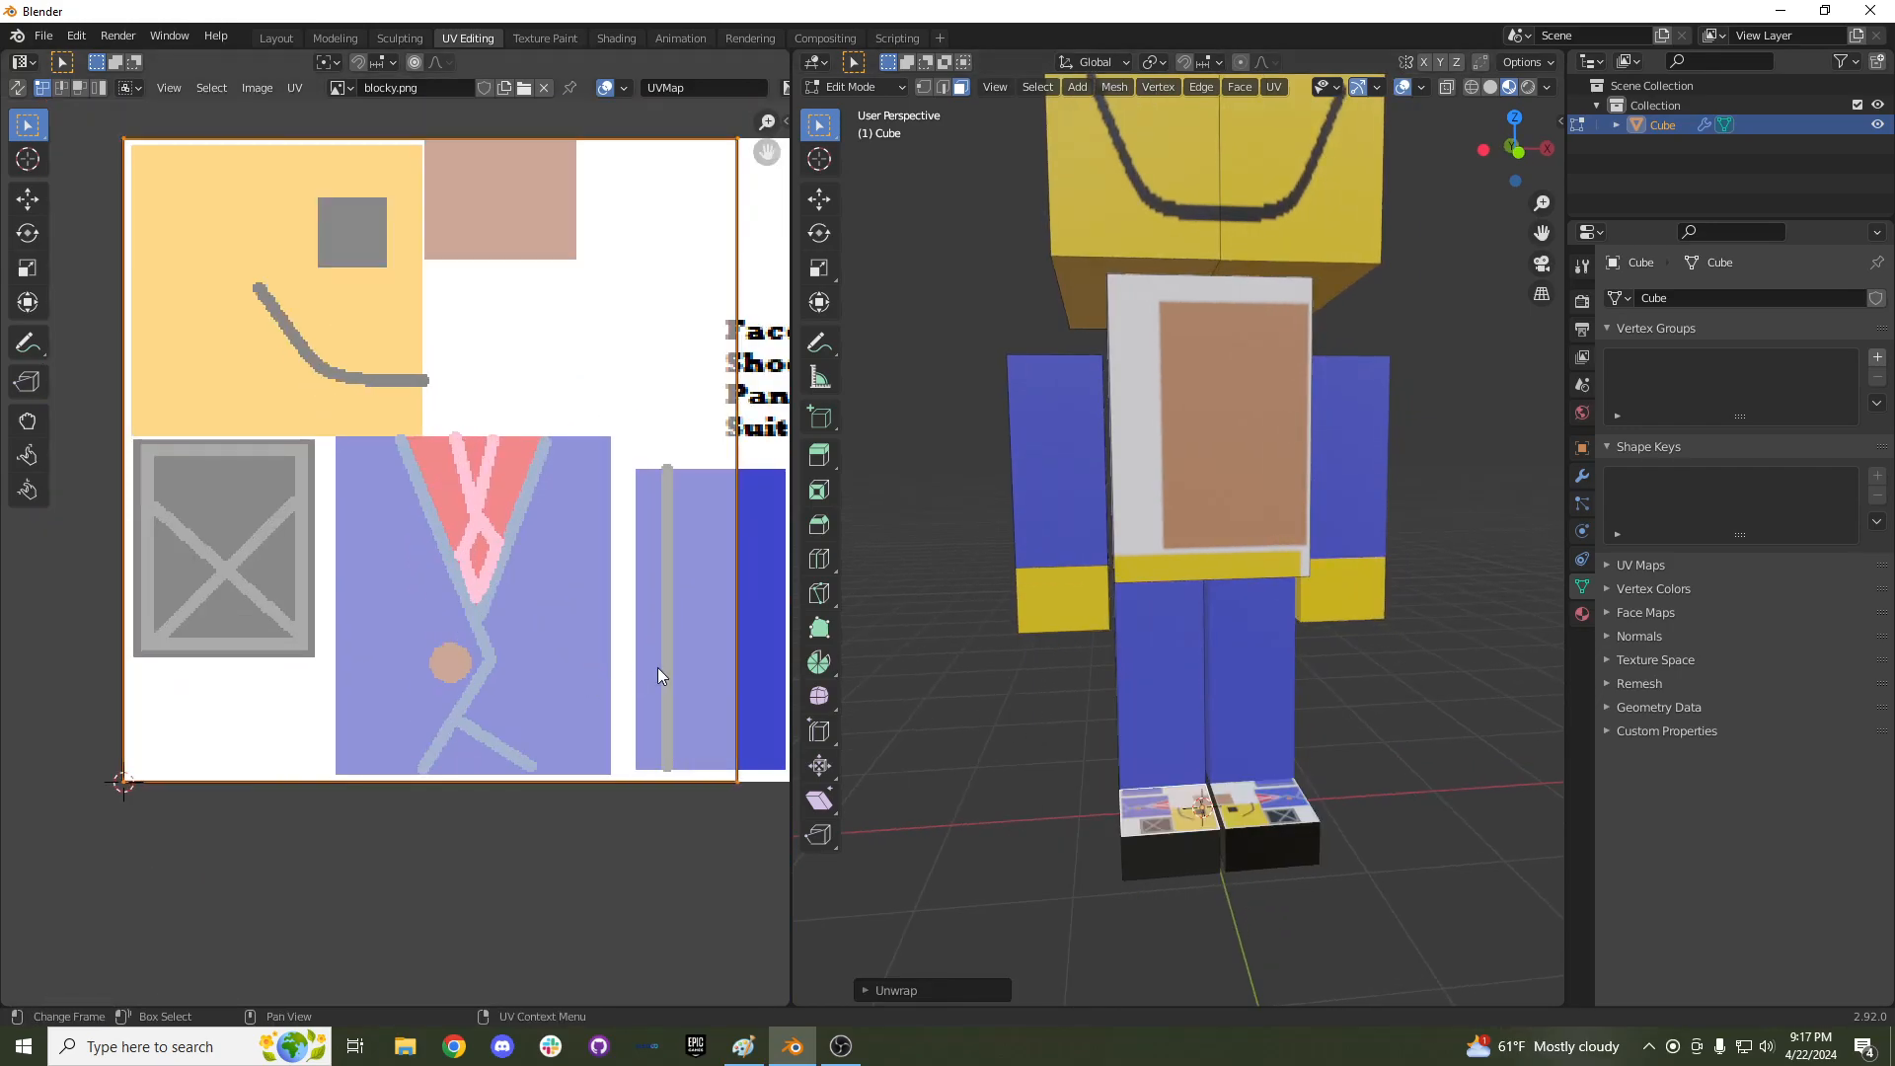
key(s)
click(413, 497)
key(g)
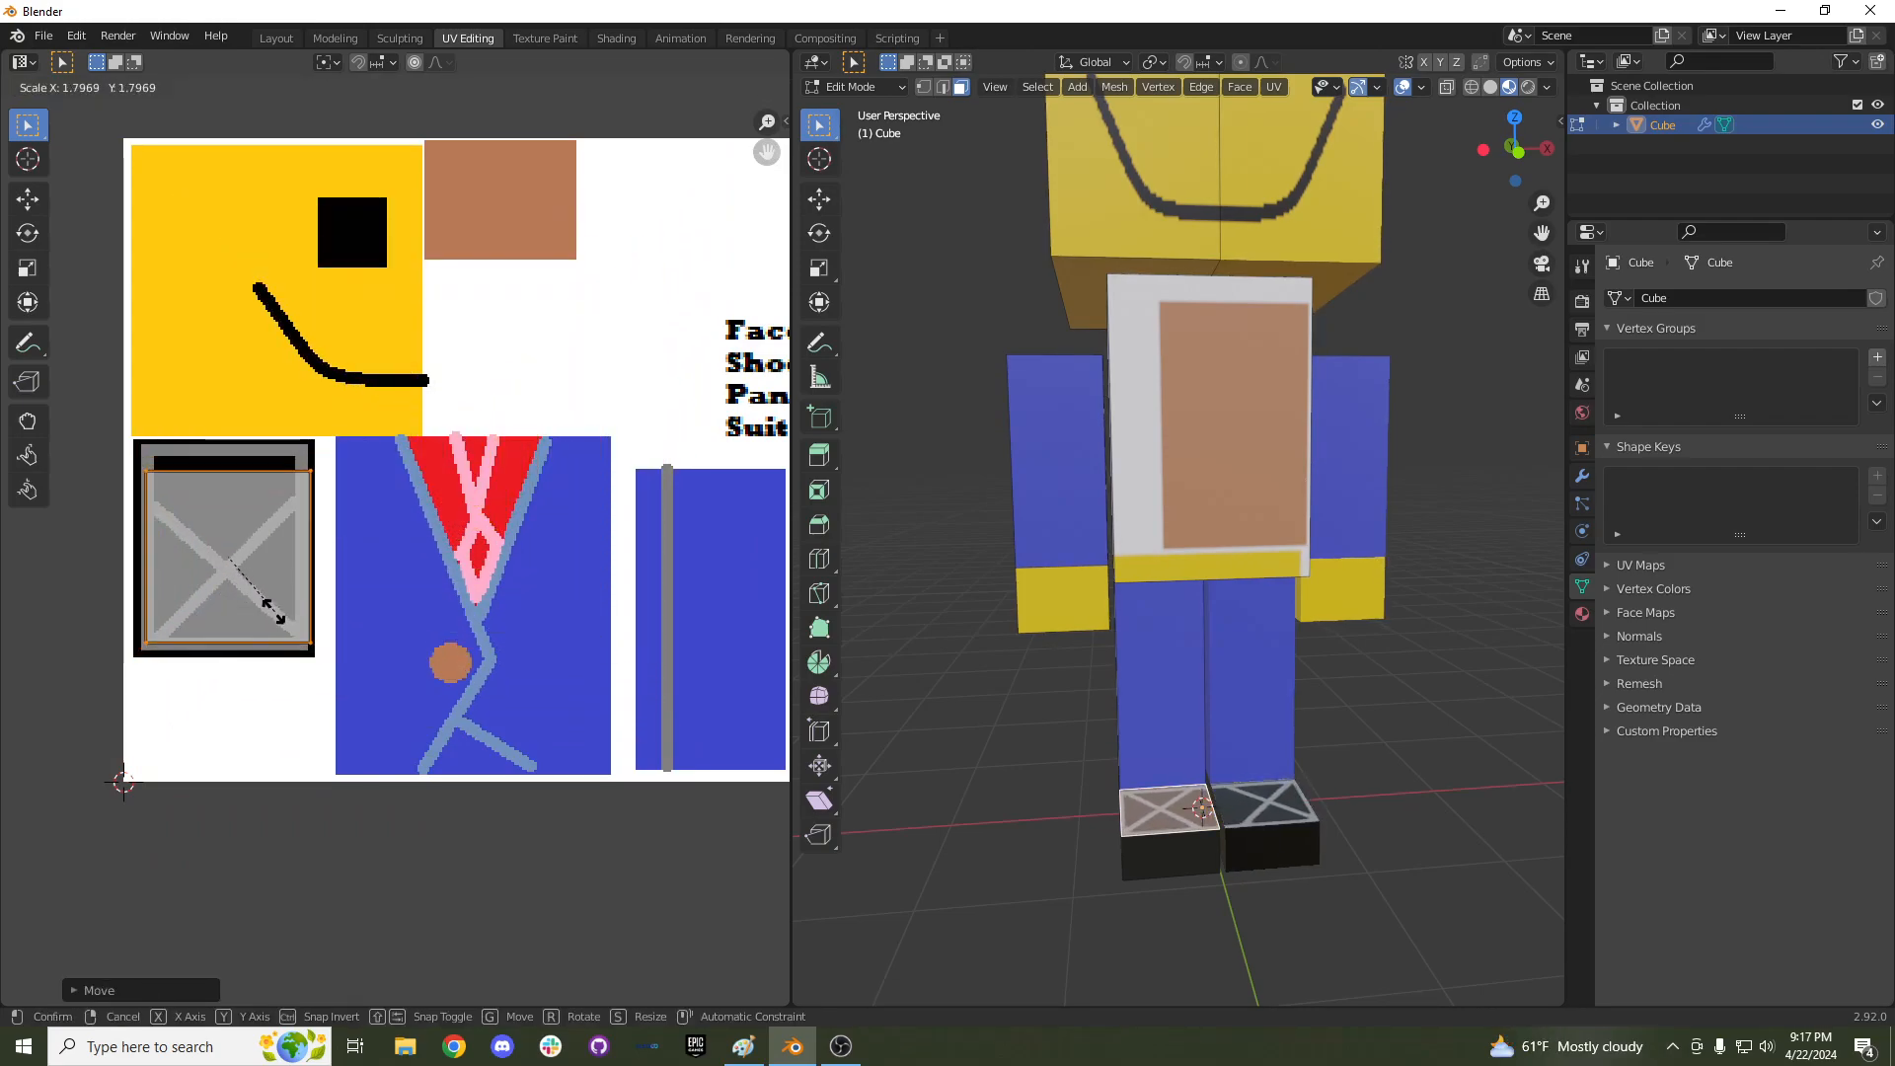
click(267, 610)
key(g)
click(356, 655)
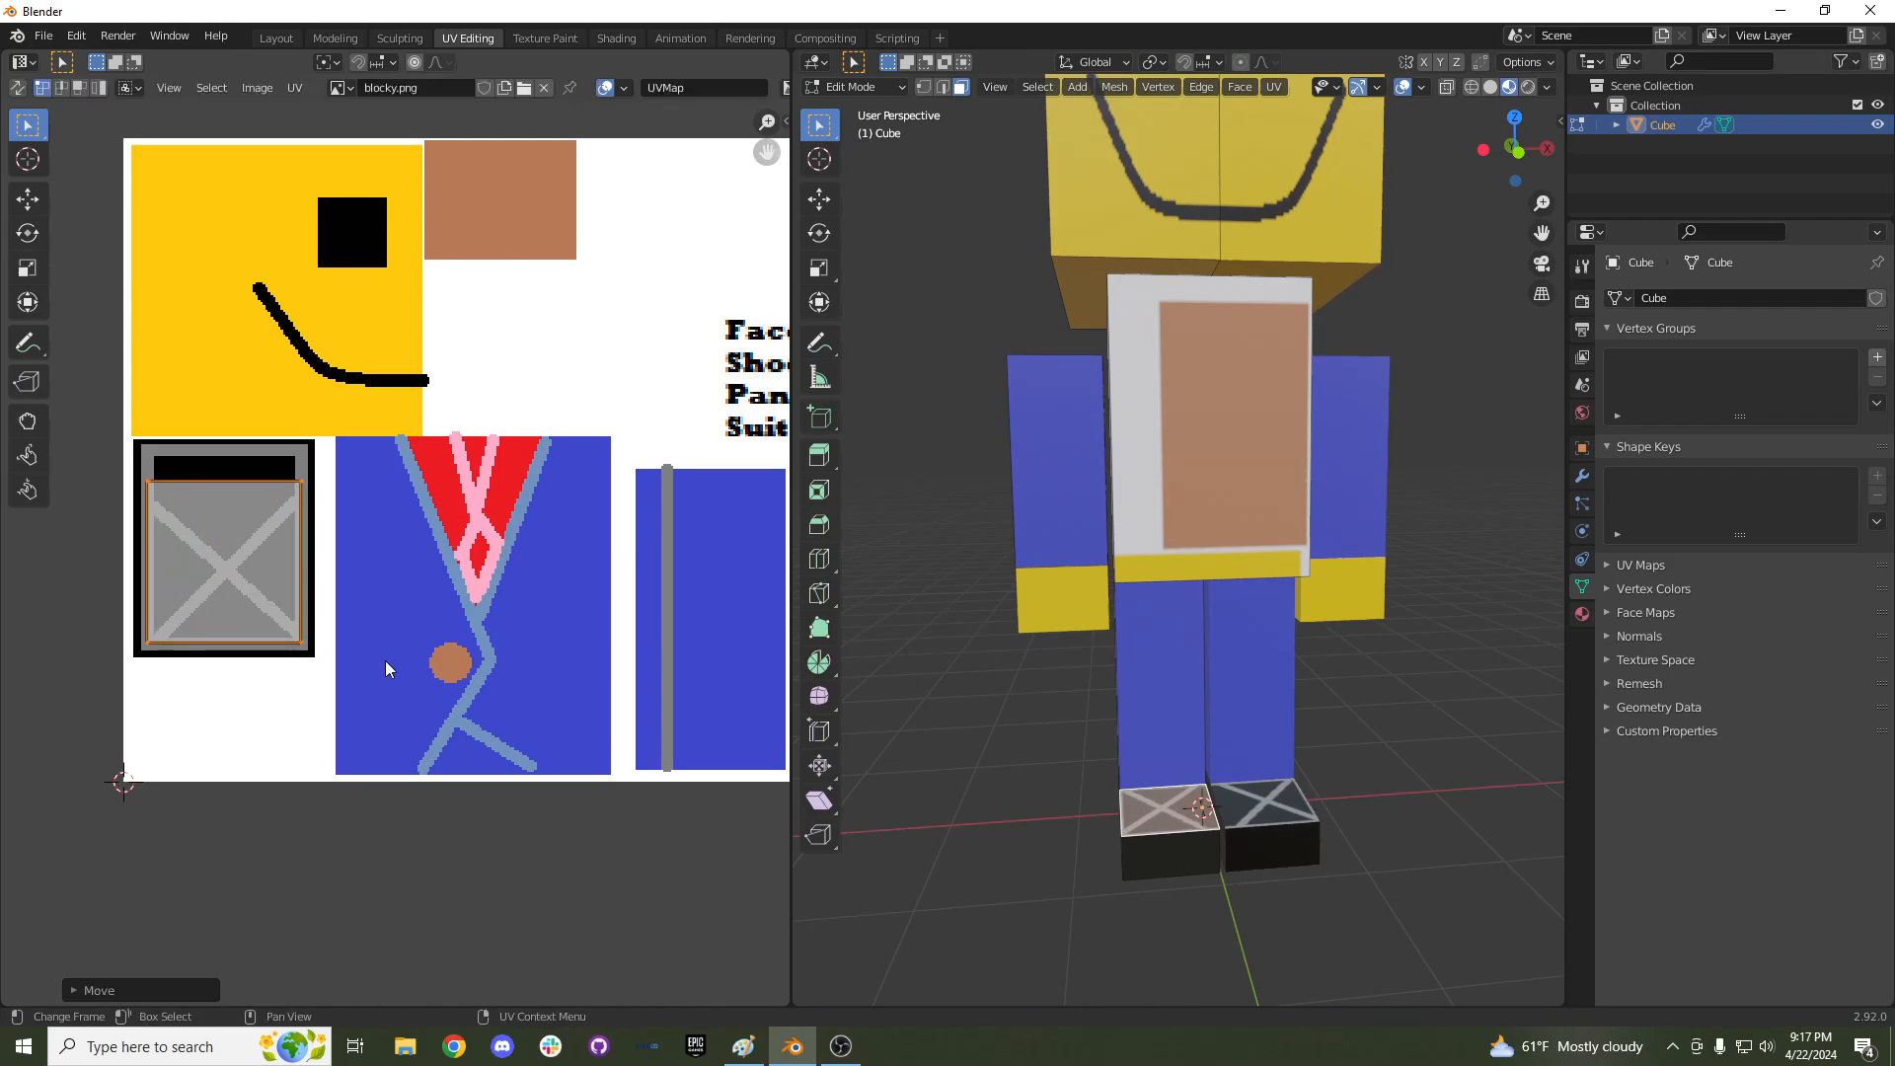
Stretch the shoe-top UVs along Y and shift them up to cover the height of the shoe drawing.
key(s)
key(x)
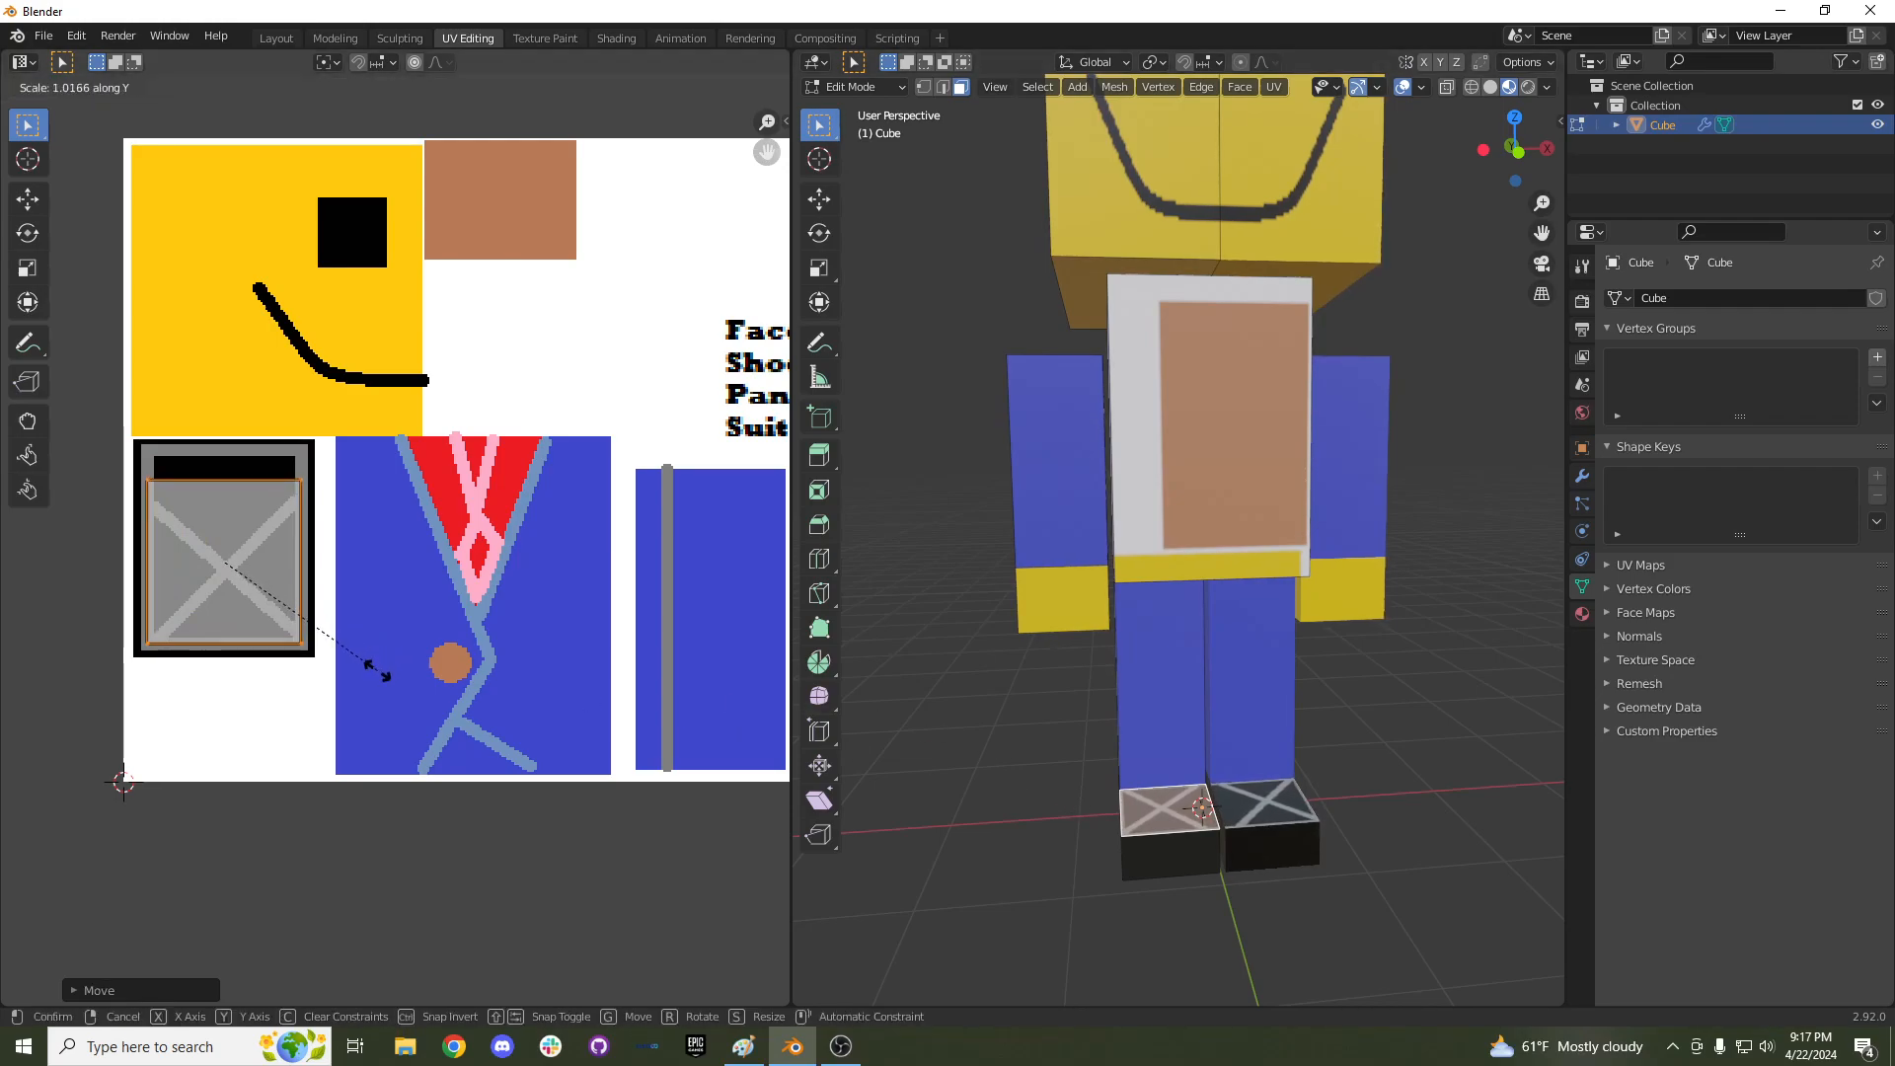
click(388, 740)
key(g)
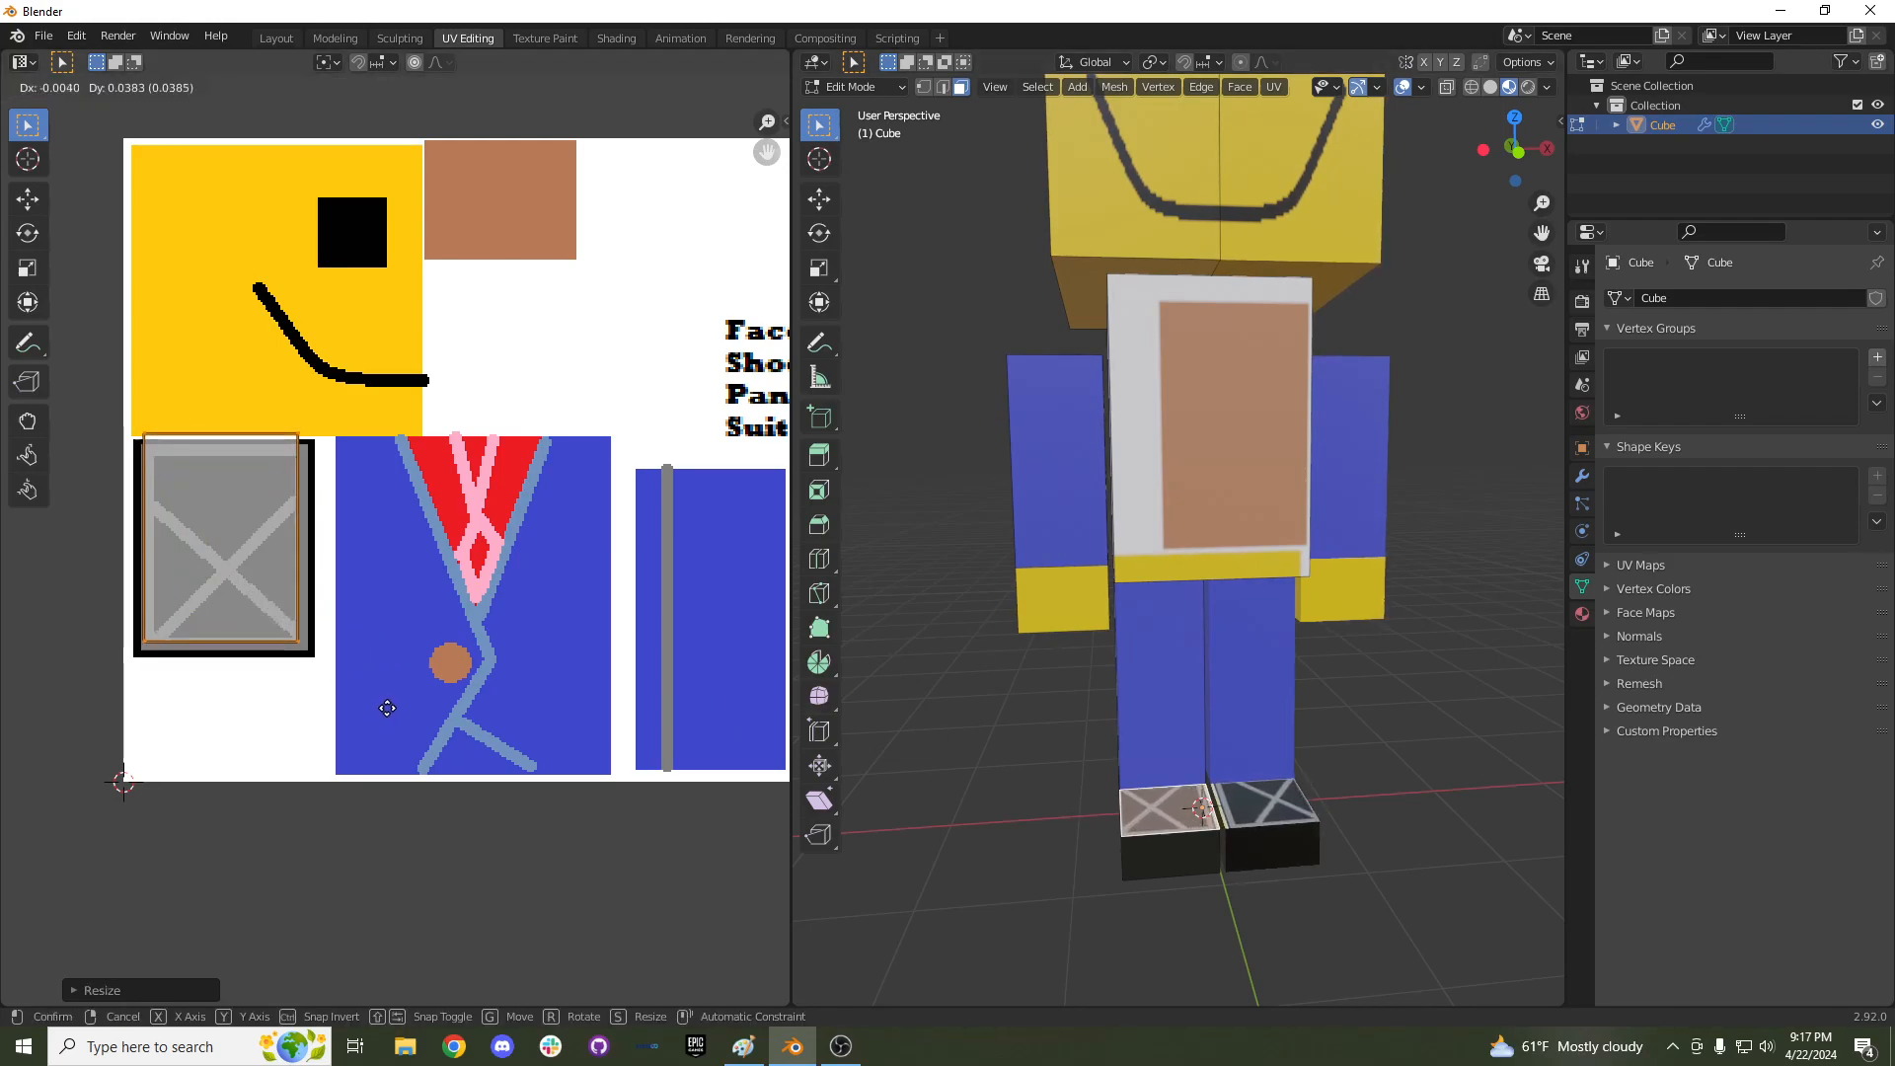
click(390, 720)
Rotate the shoe-top UVs by 90 degrees.
middle_drag(1086, 829, 1136, 831)
middle_drag(390, 652, 381, 634)
text(r)
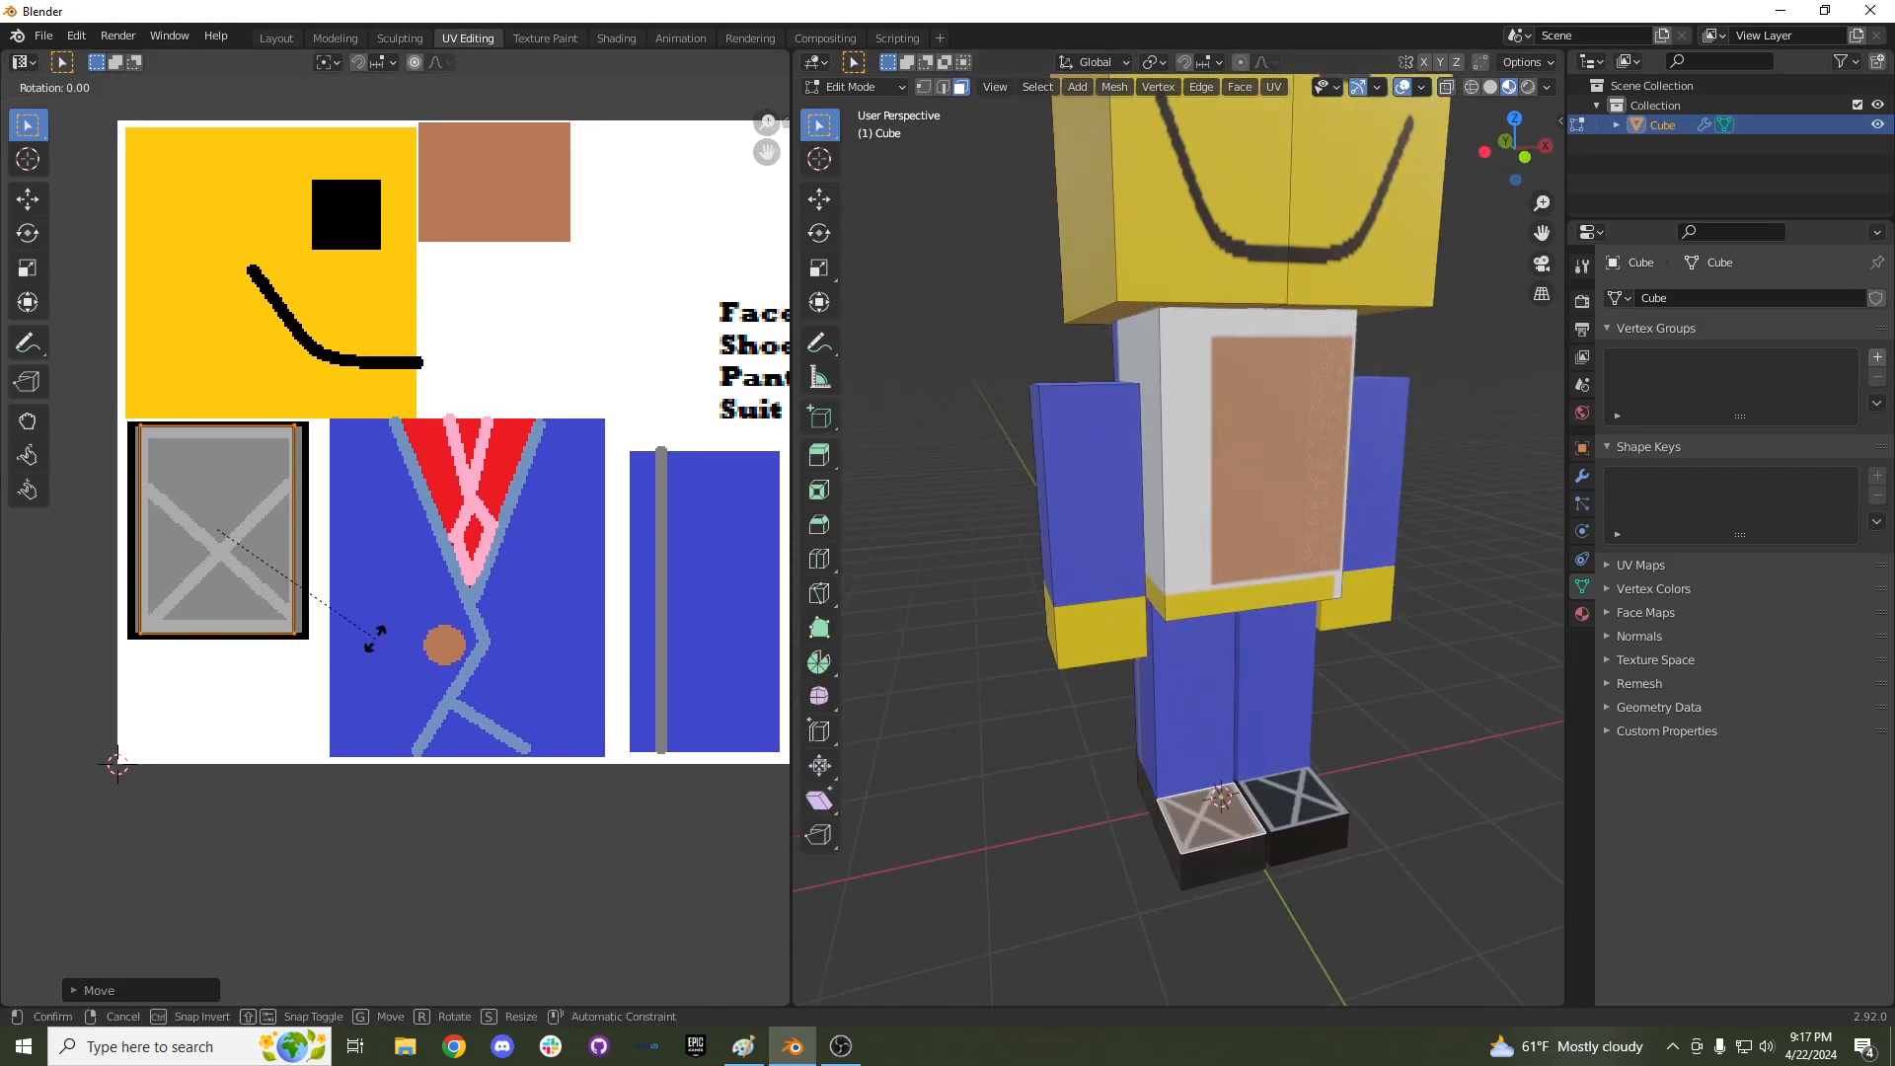
text(90)
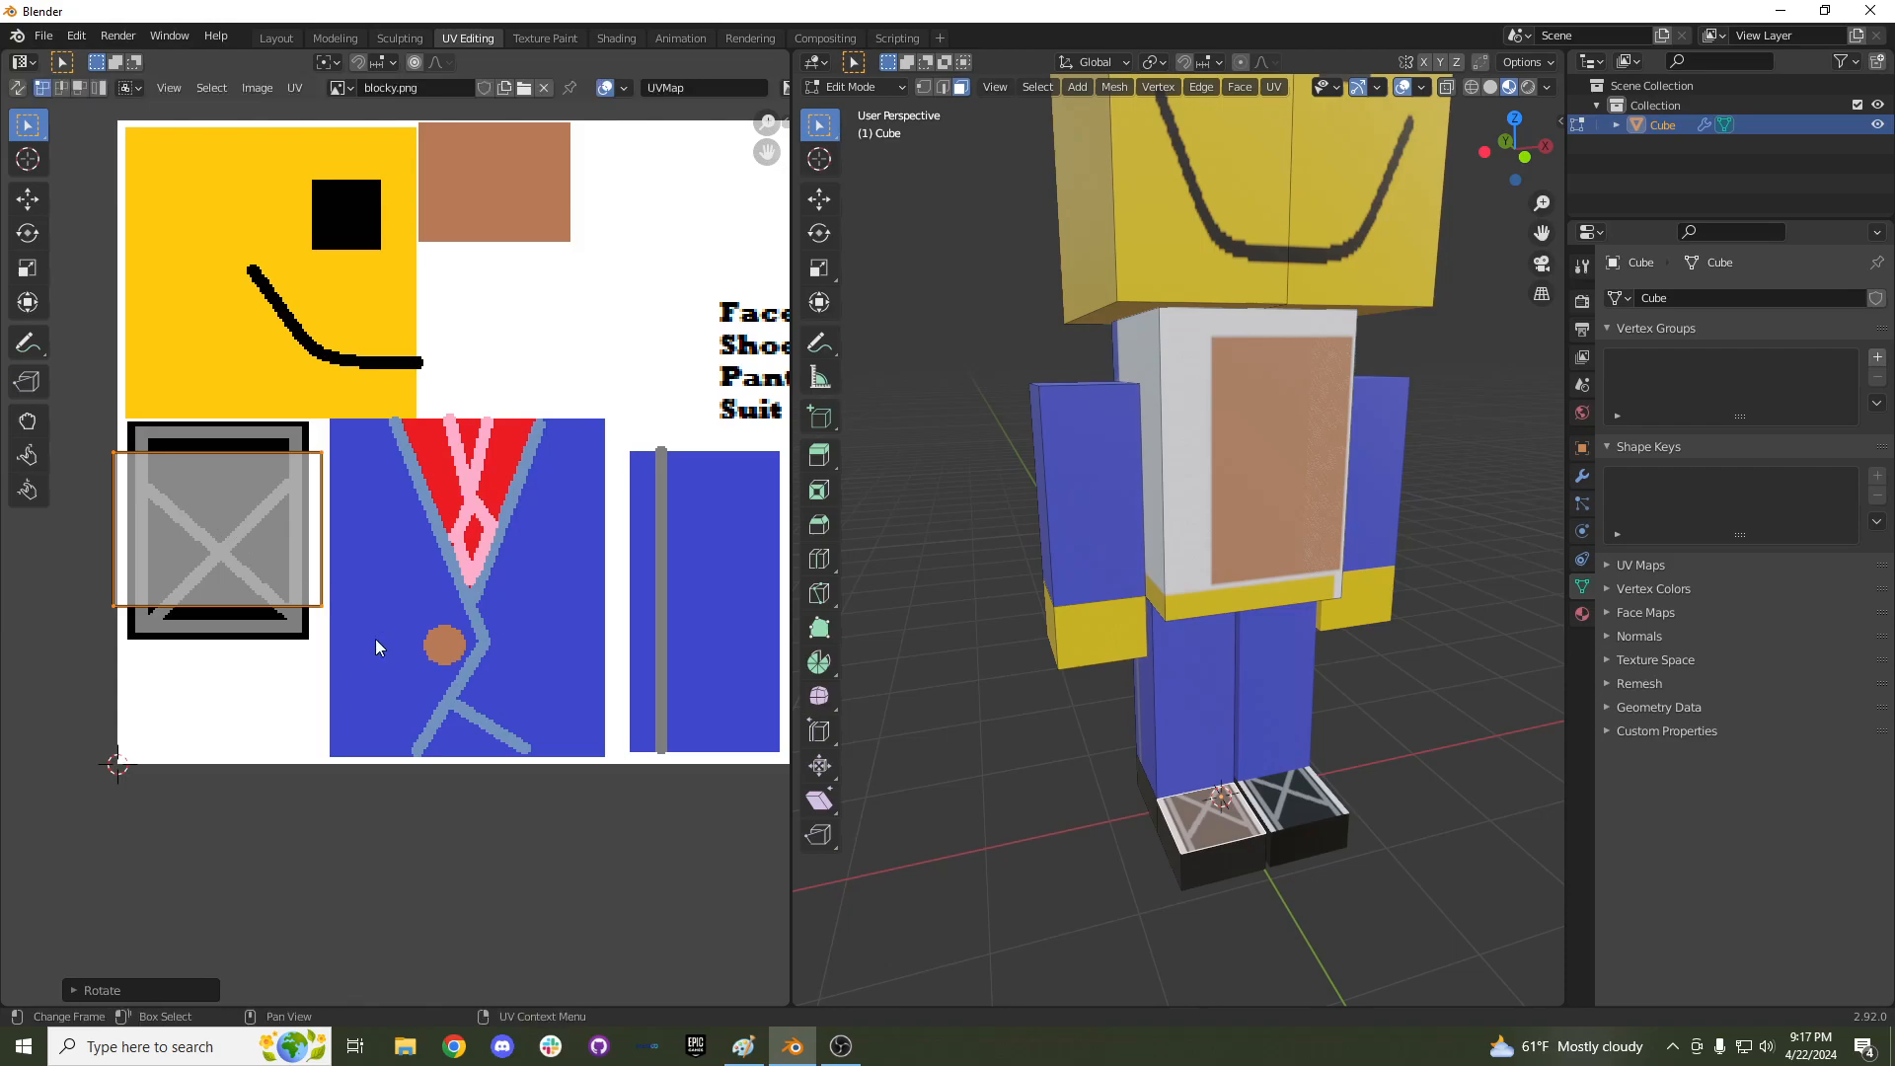
text(r1)
scroll(350, 642, up, 2)
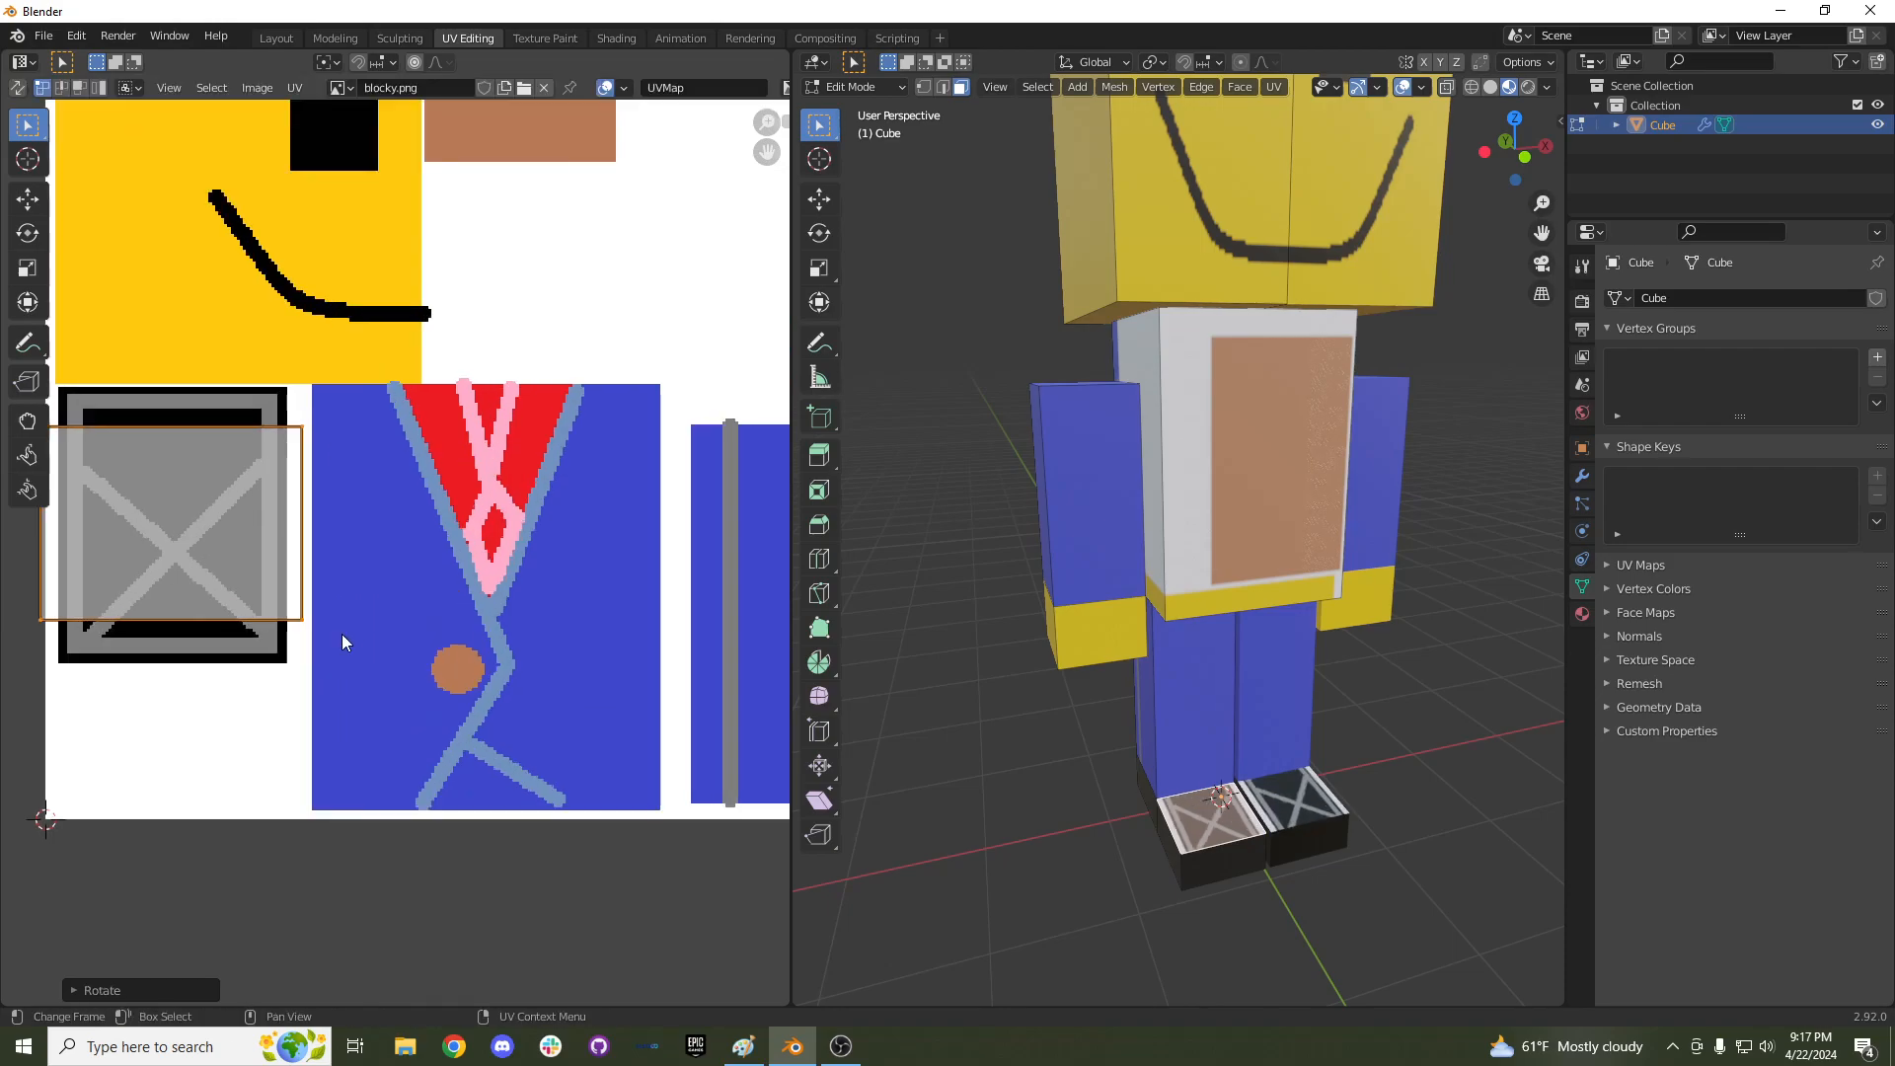
Narrow the shoe-top UVs along X and stretch them along Y to fit the grey frame of the shoe drawing.
key(s)
key(x)
click(336, 617)
key(s)
key(y)
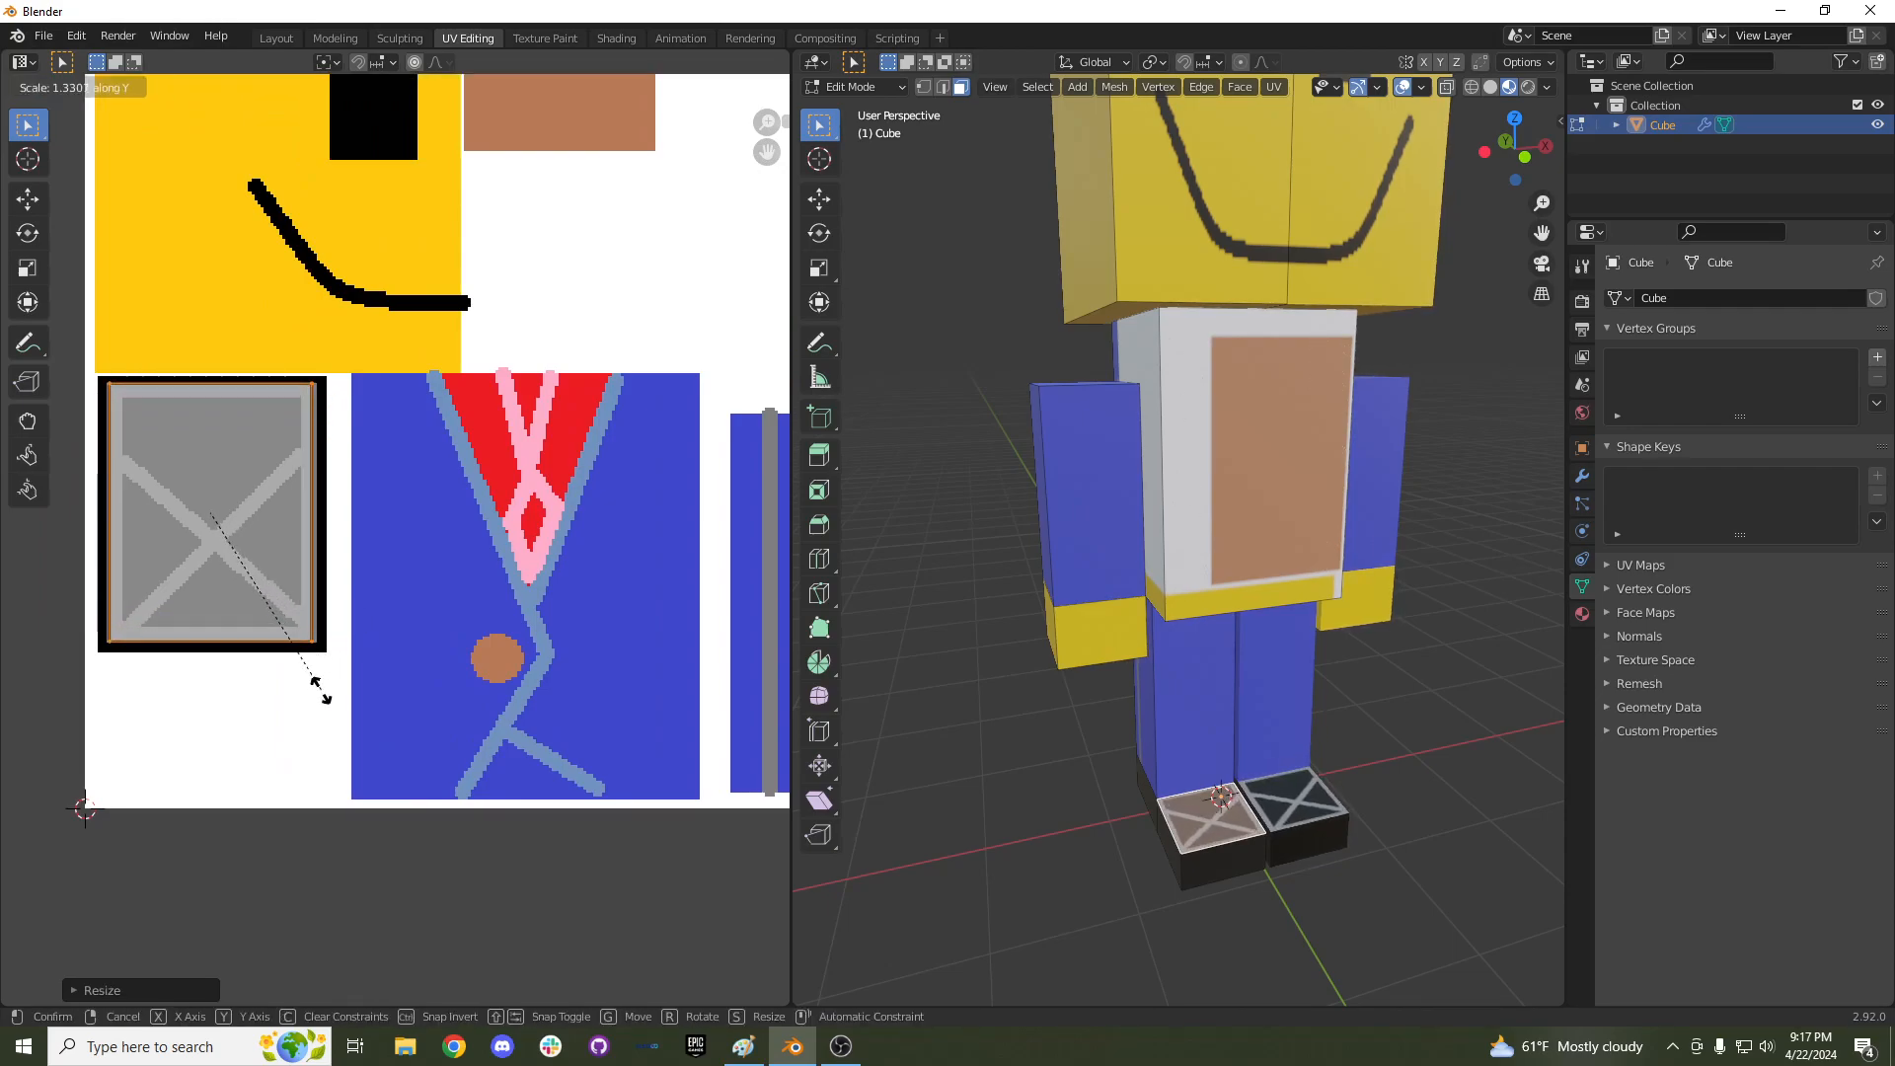
click(323, 697)
Examine the textured shoes and the rest of the humanoid in Object Mode from several sides.
key(Tab)
middle_drag(1182, 755, 1133, 753)
scroll(1185, 753, down, 2)
key(Tab)
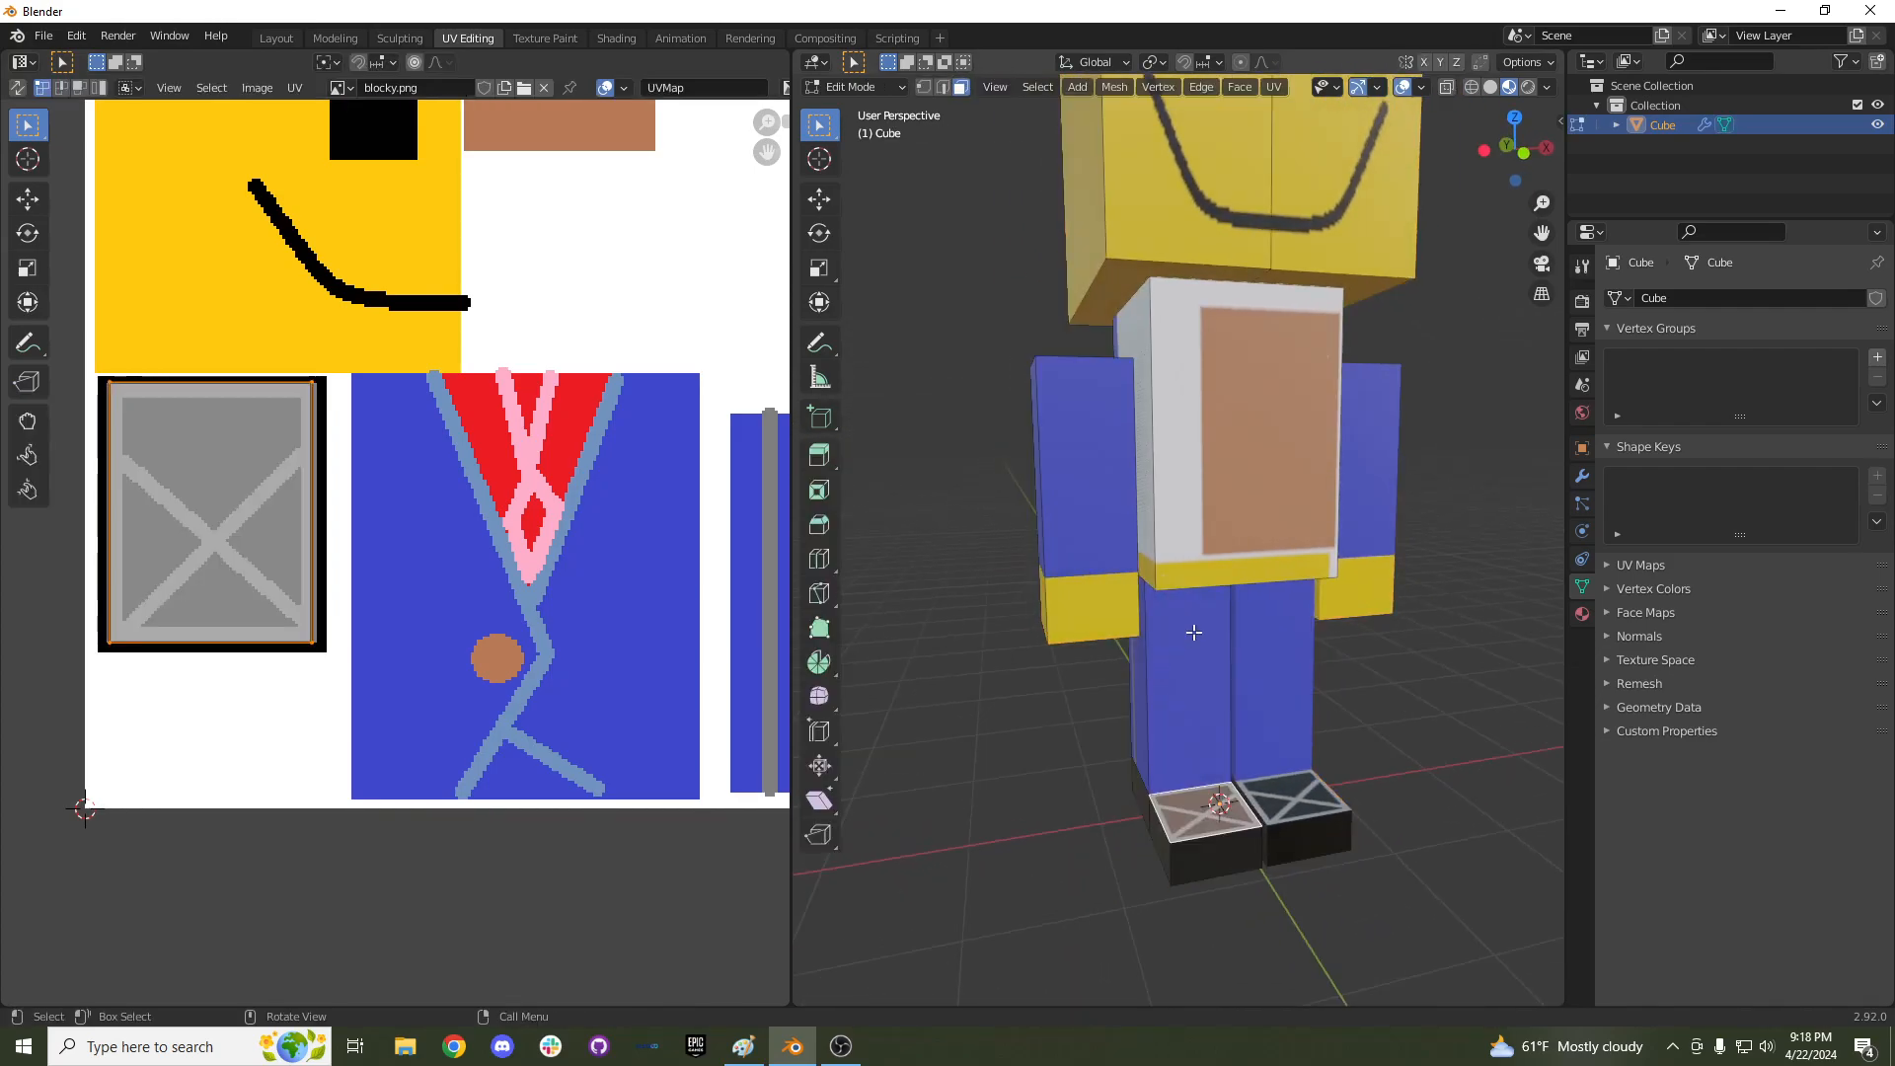
scroll(1194, 592, down, 2)
scroll(1192, 551, up, 4)
key(a)
key(Tab)
middle_drag(1193, 551, 1258, 528)
key(Tab)
Select all linked faces of the torso block and show the object's Mirror modifier settings.
click(1155, 515)
key(ctrl+l)
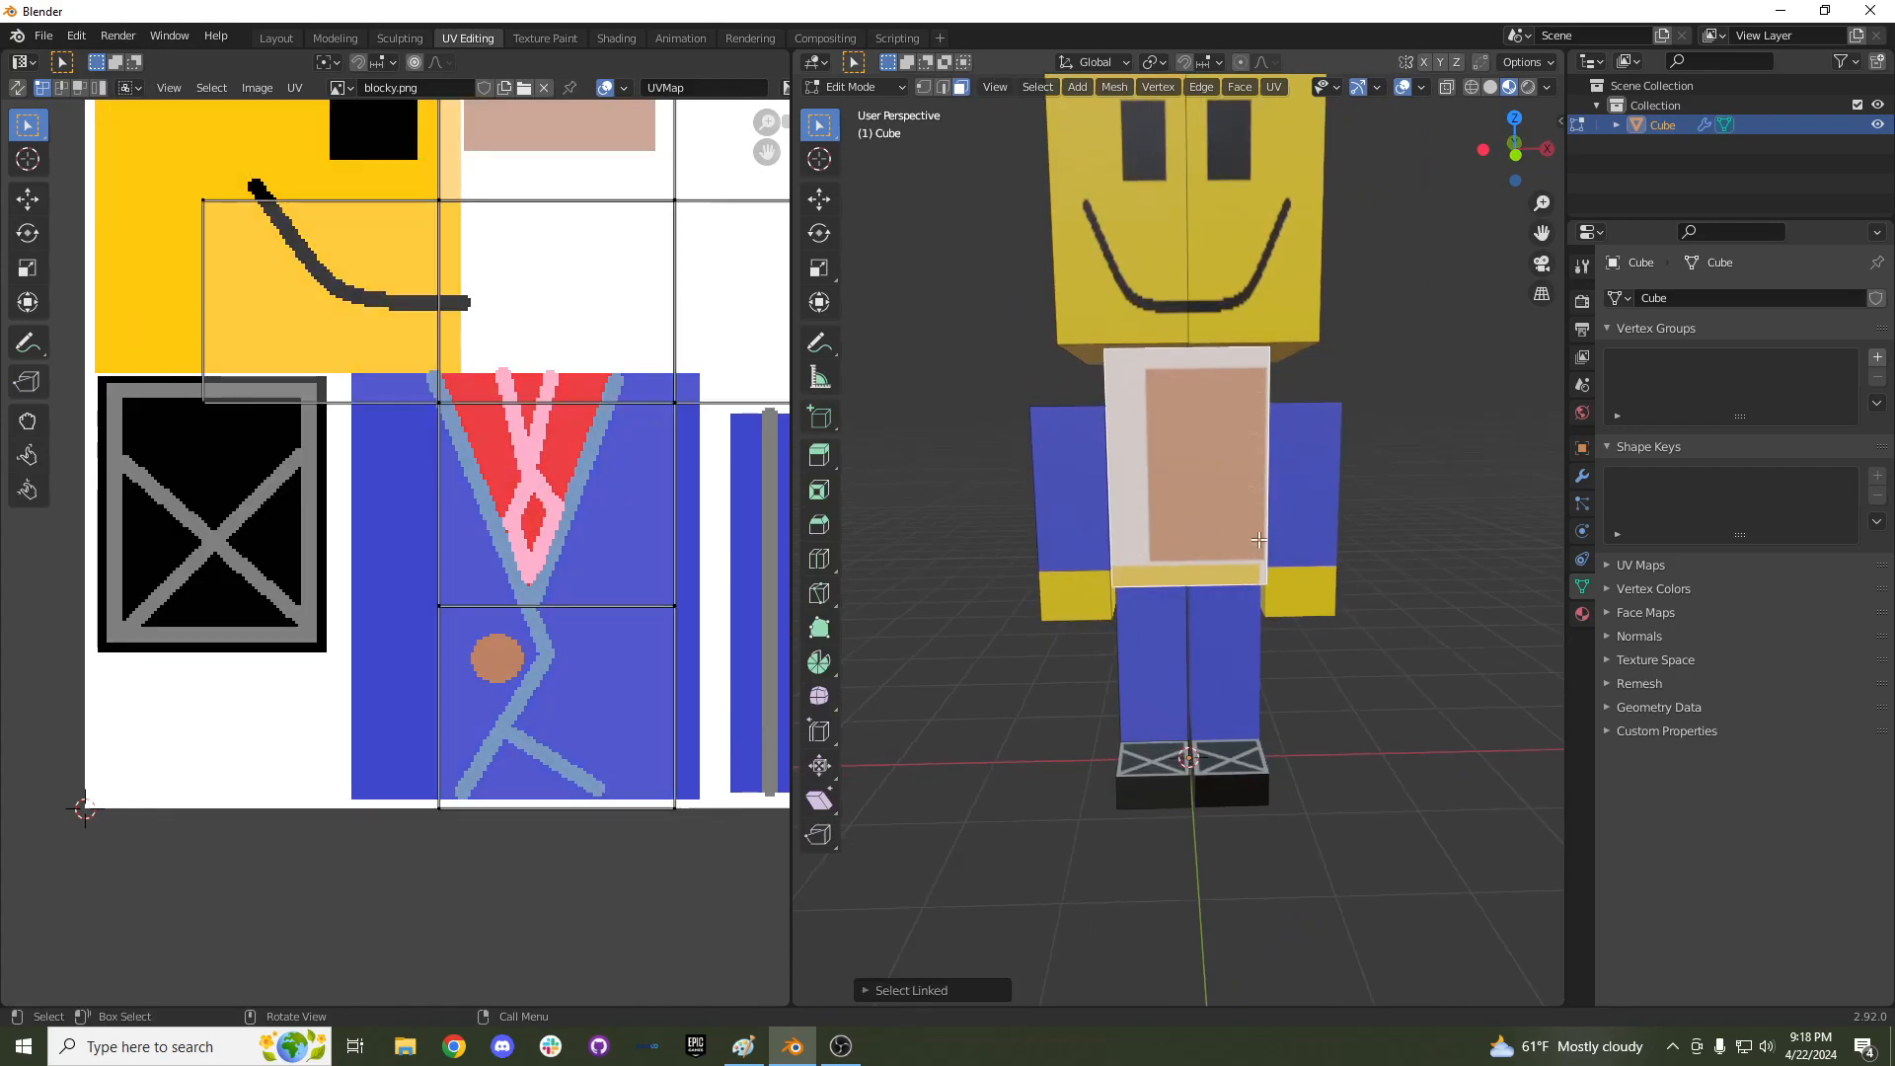
click(1583, 616)
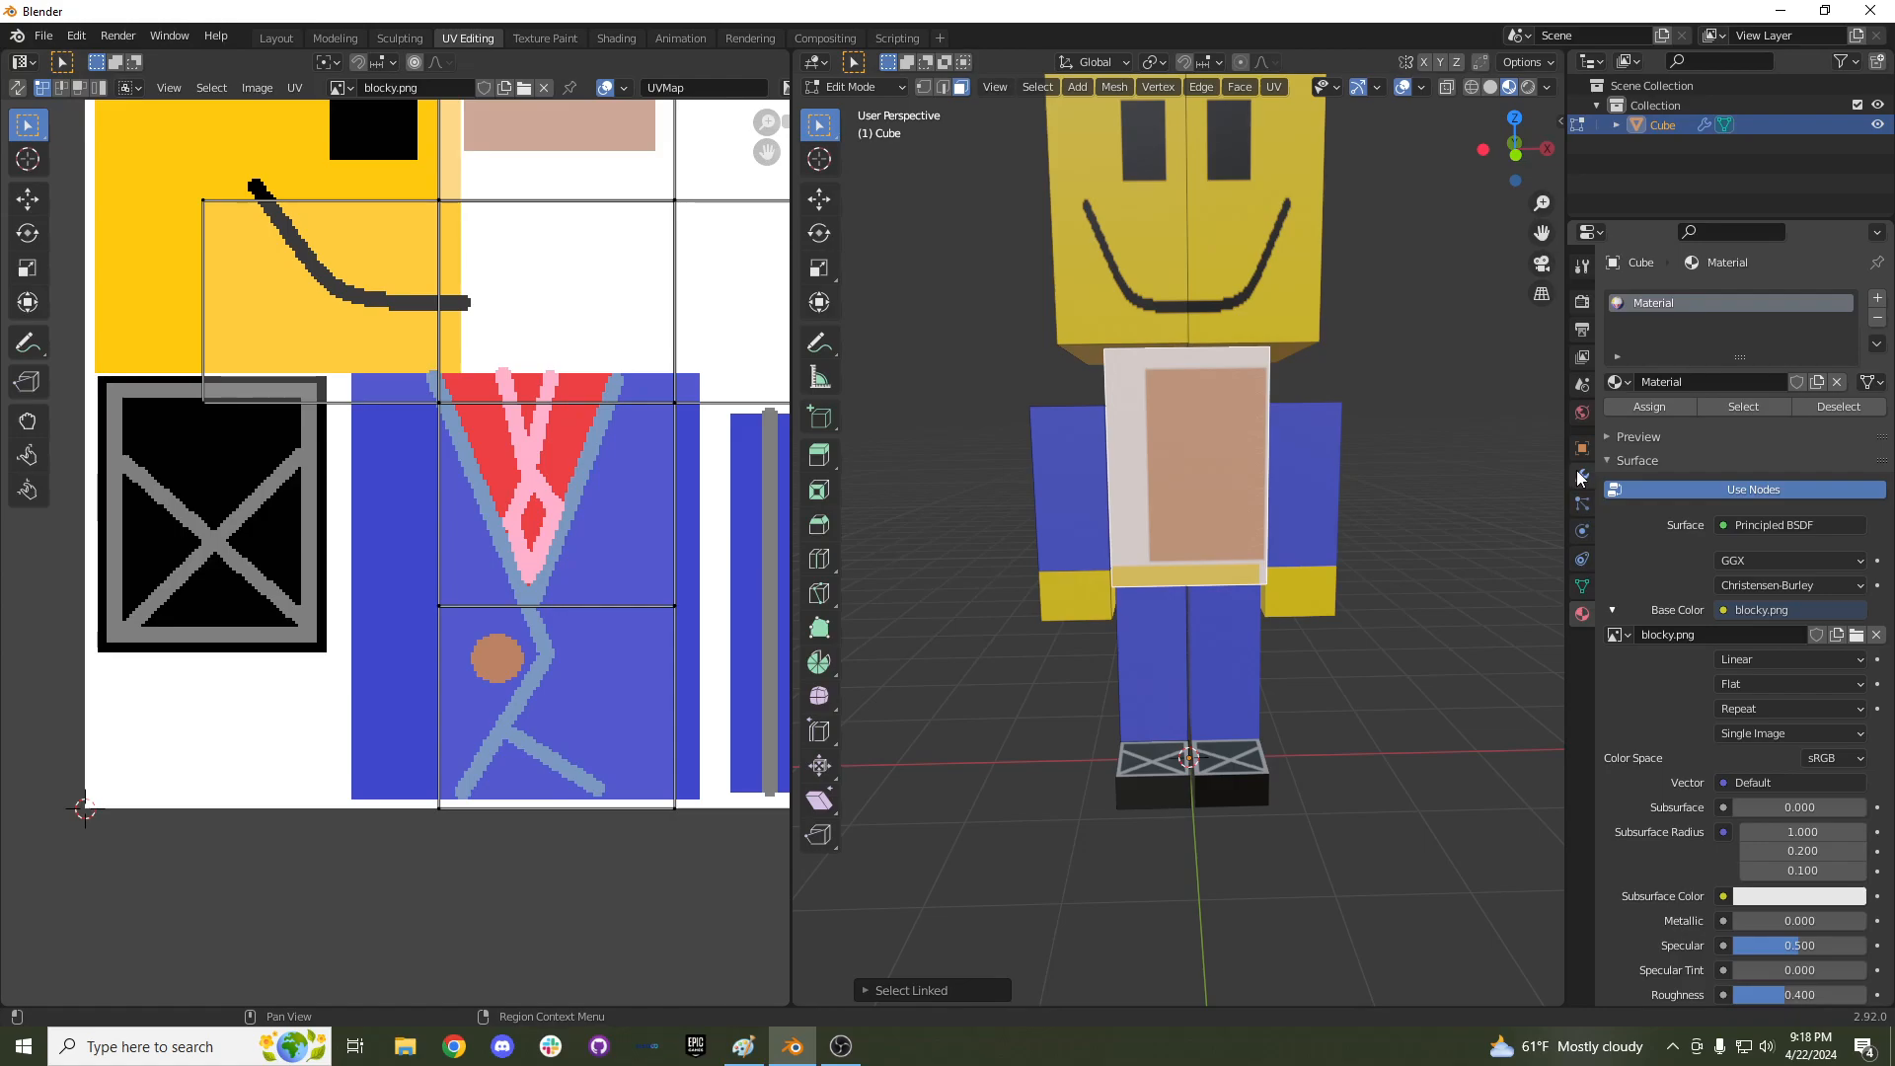
click(1582, 476)
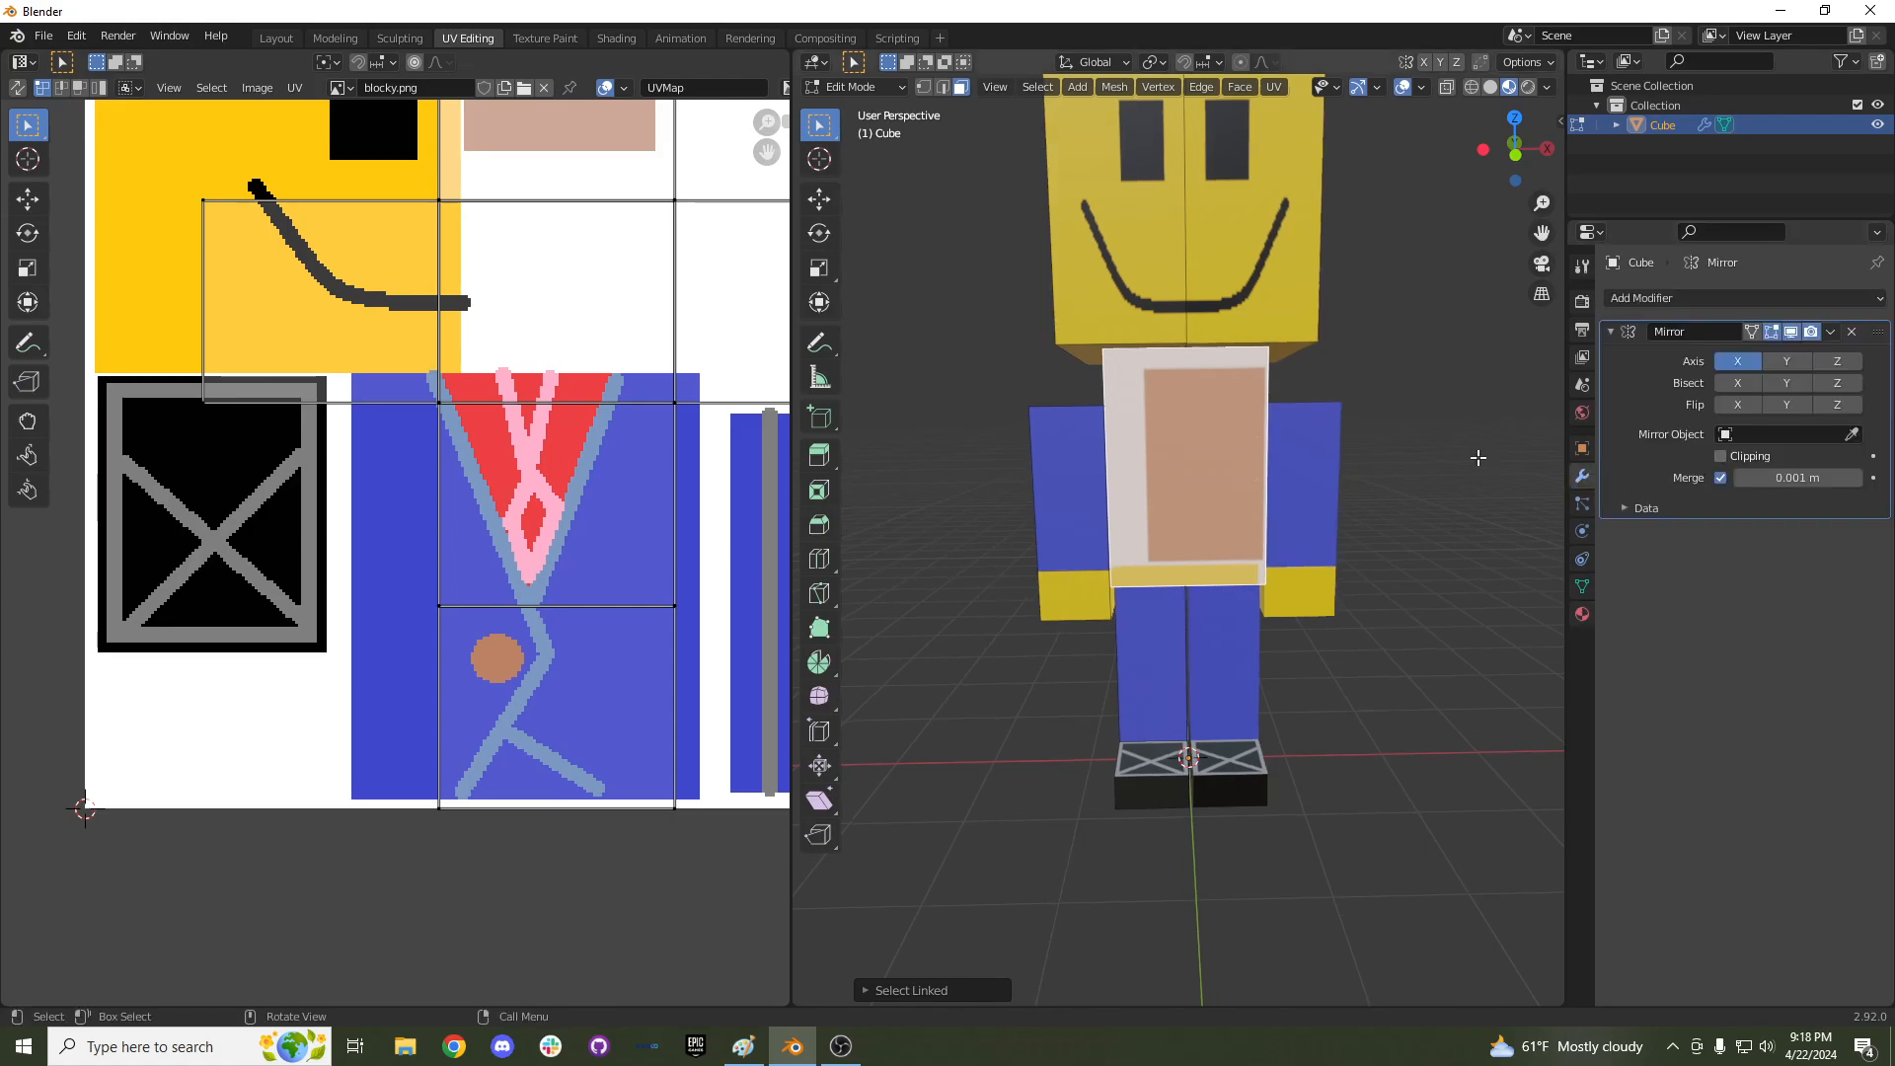
middle_drag(1481, 457, 1441, 464)
key(g)
key(x)
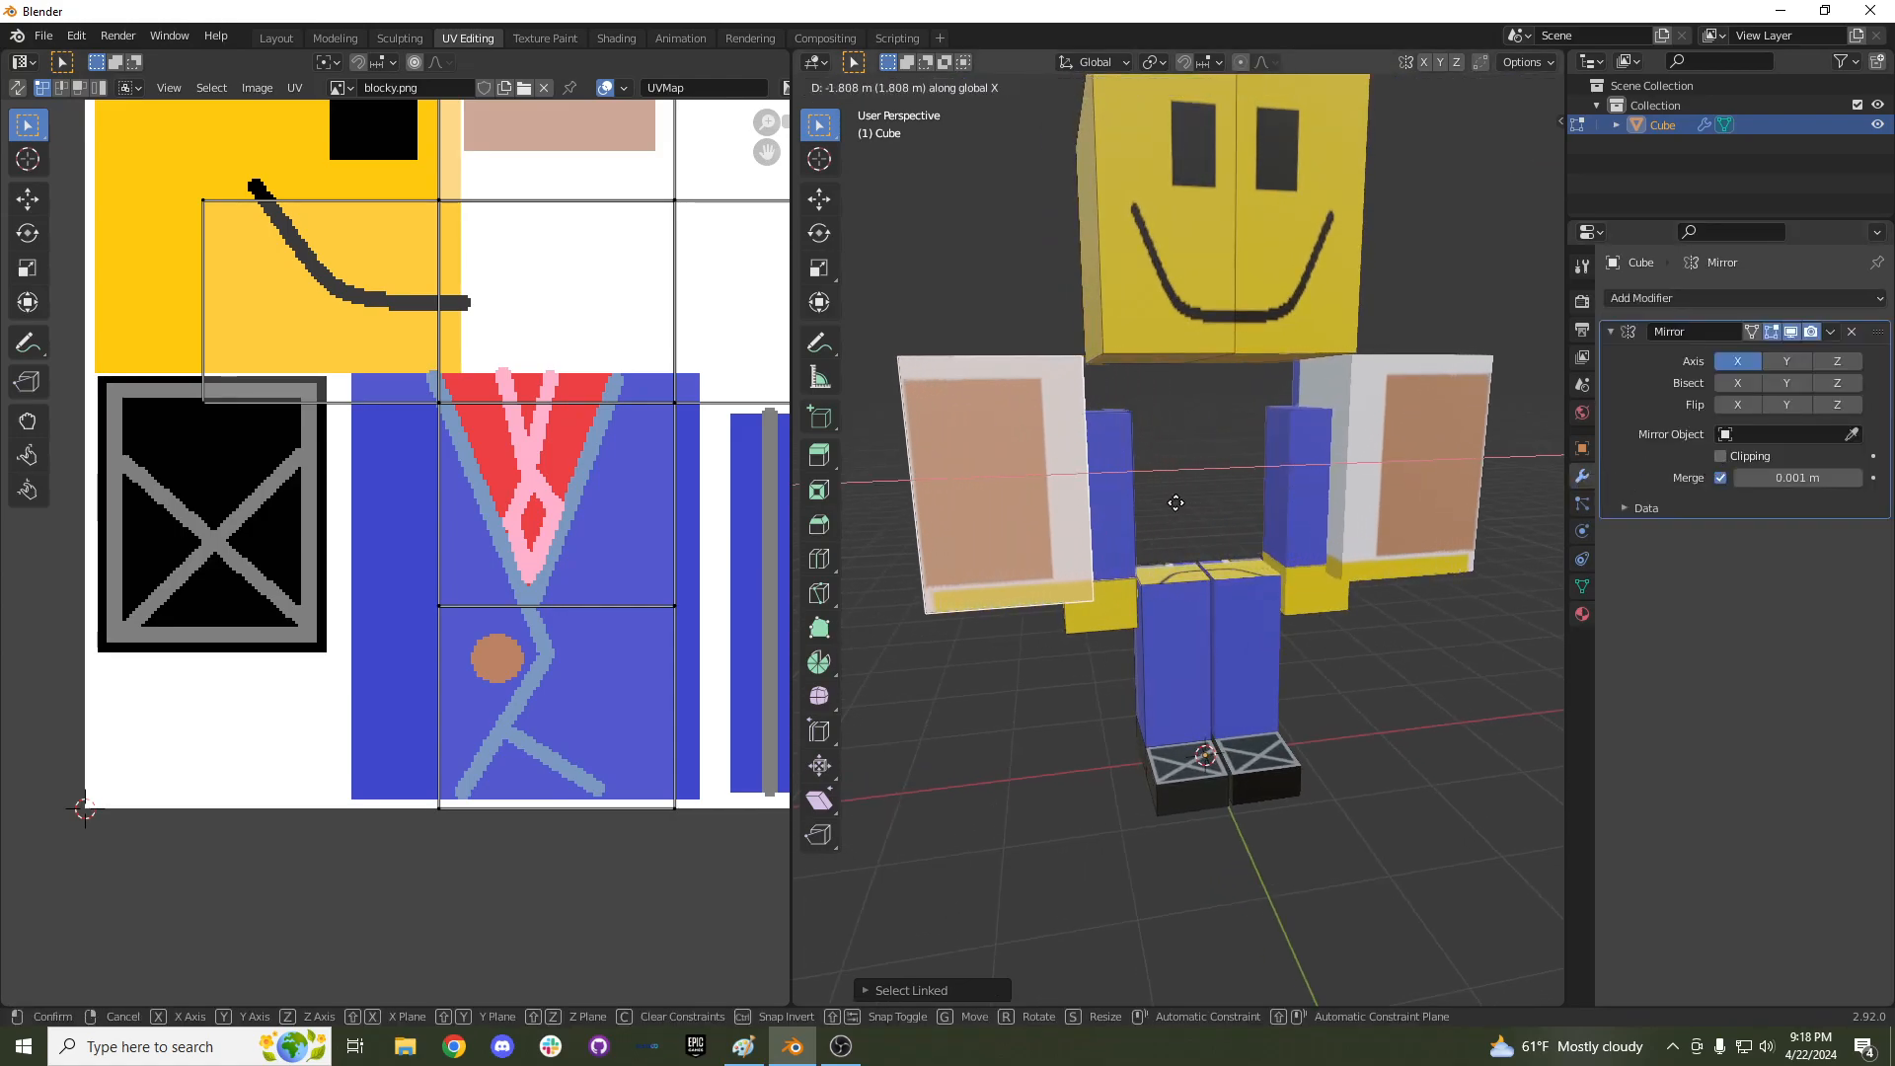
right_click(1181, 493)
Move the torso block about 1 m along negative X, away from the mirror plane.
middle_drag(1274, 510, 1242, 514)
key(g)
key(x)
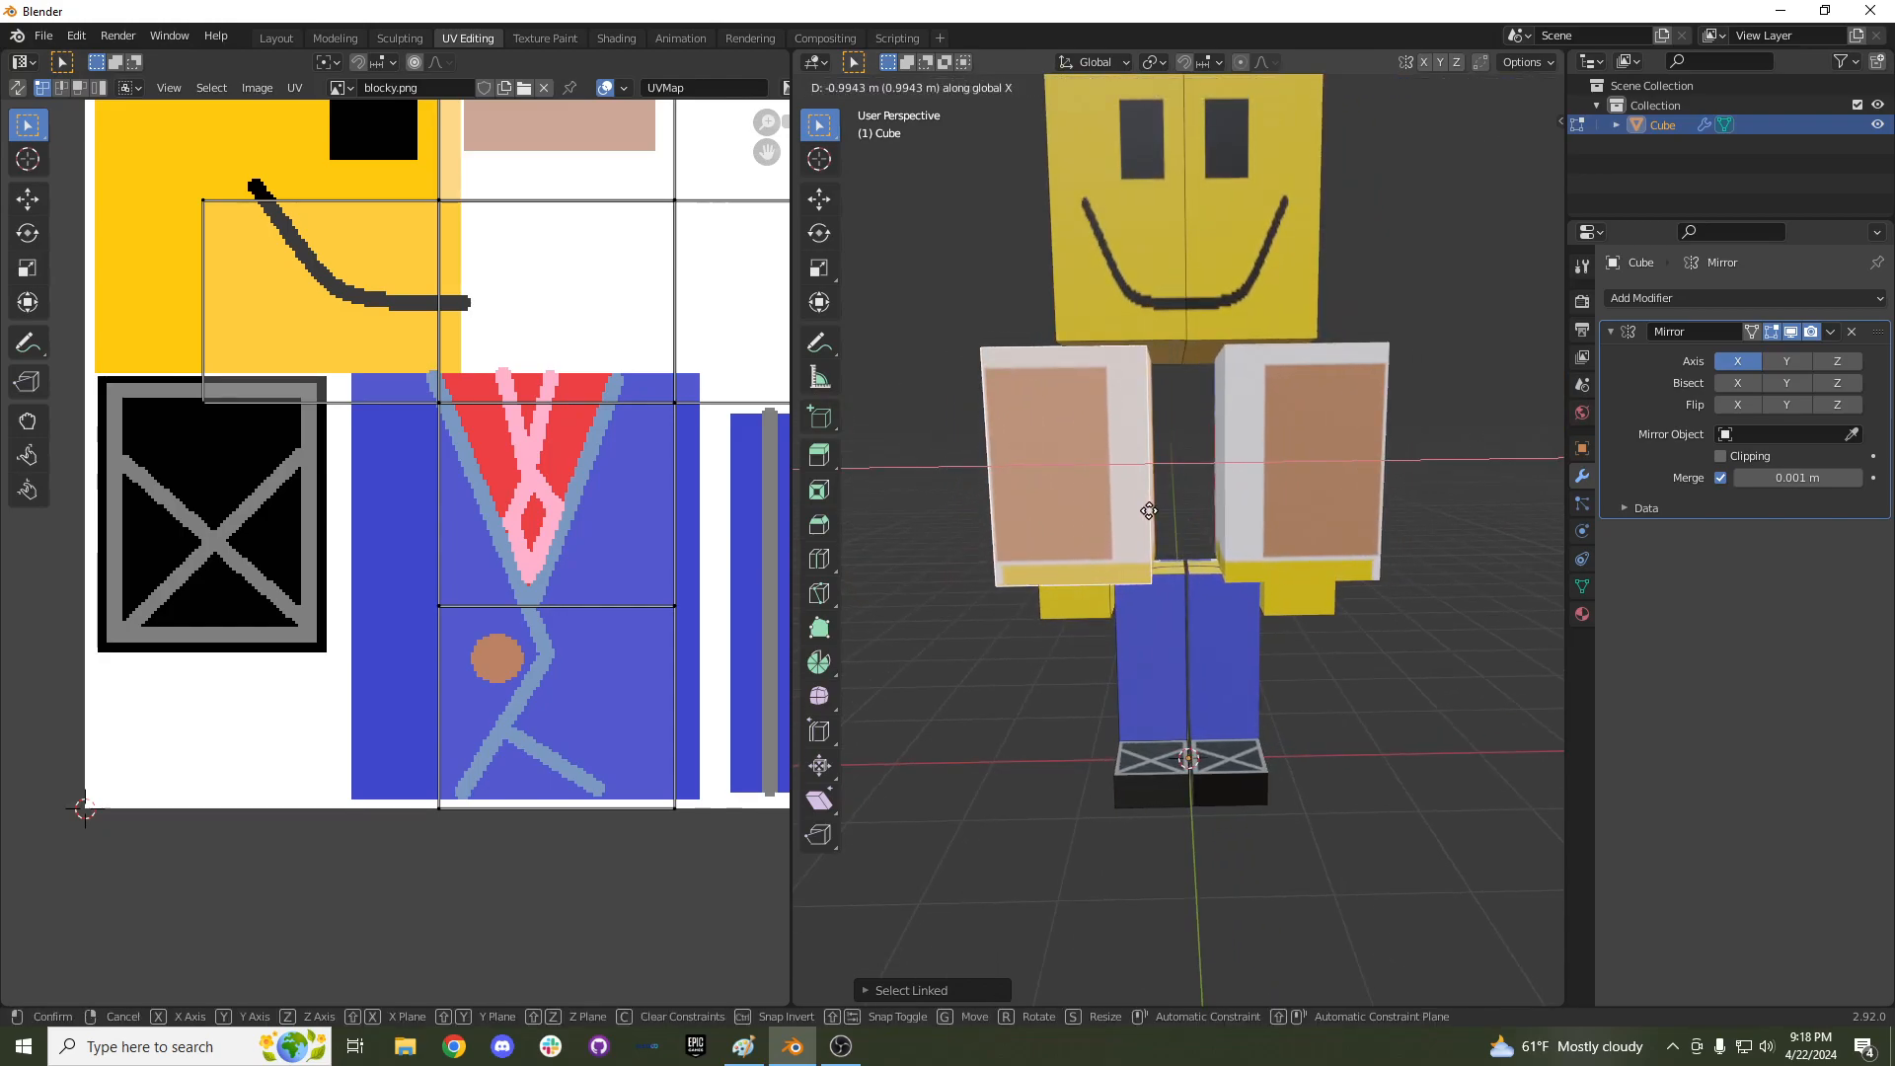
click(1143, 511)
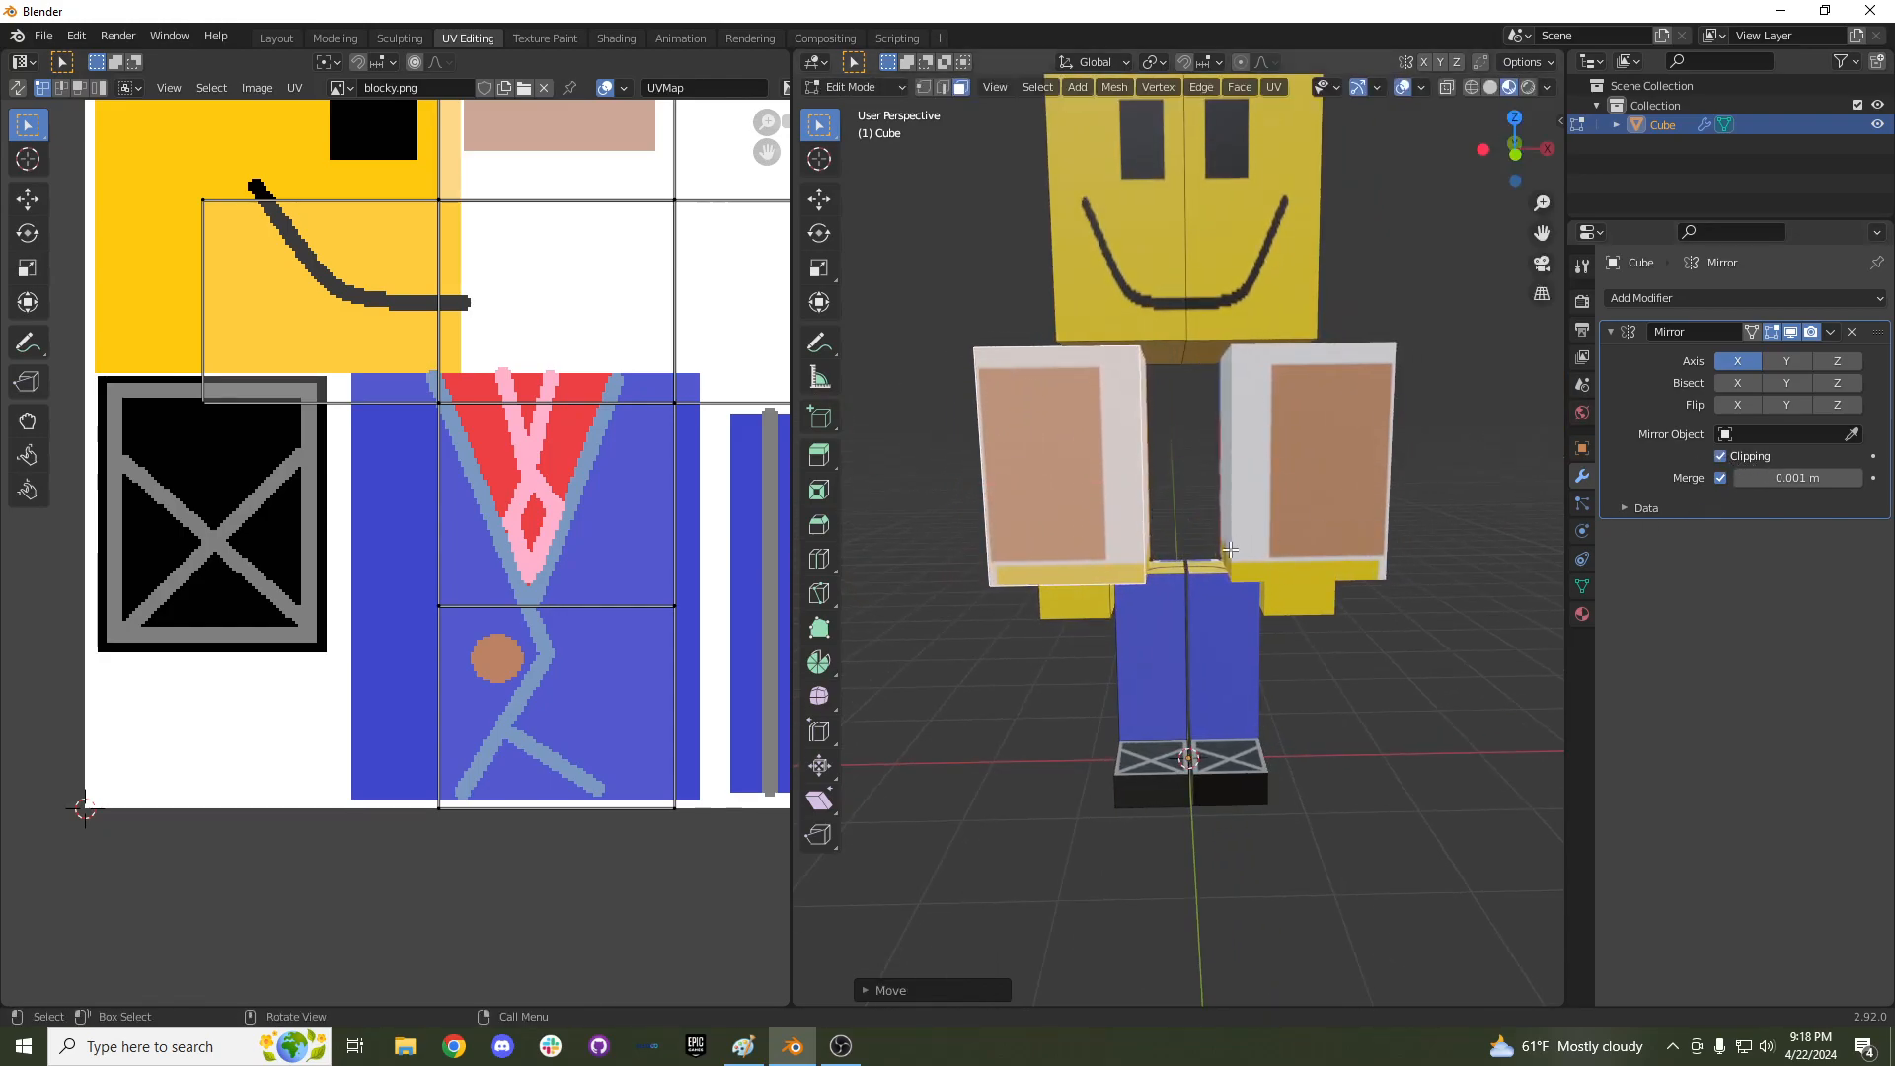
Enable Clipping on the Mirror modifier and move the torso back along X until its halves meet at the centre line.
key(g)
key(x)
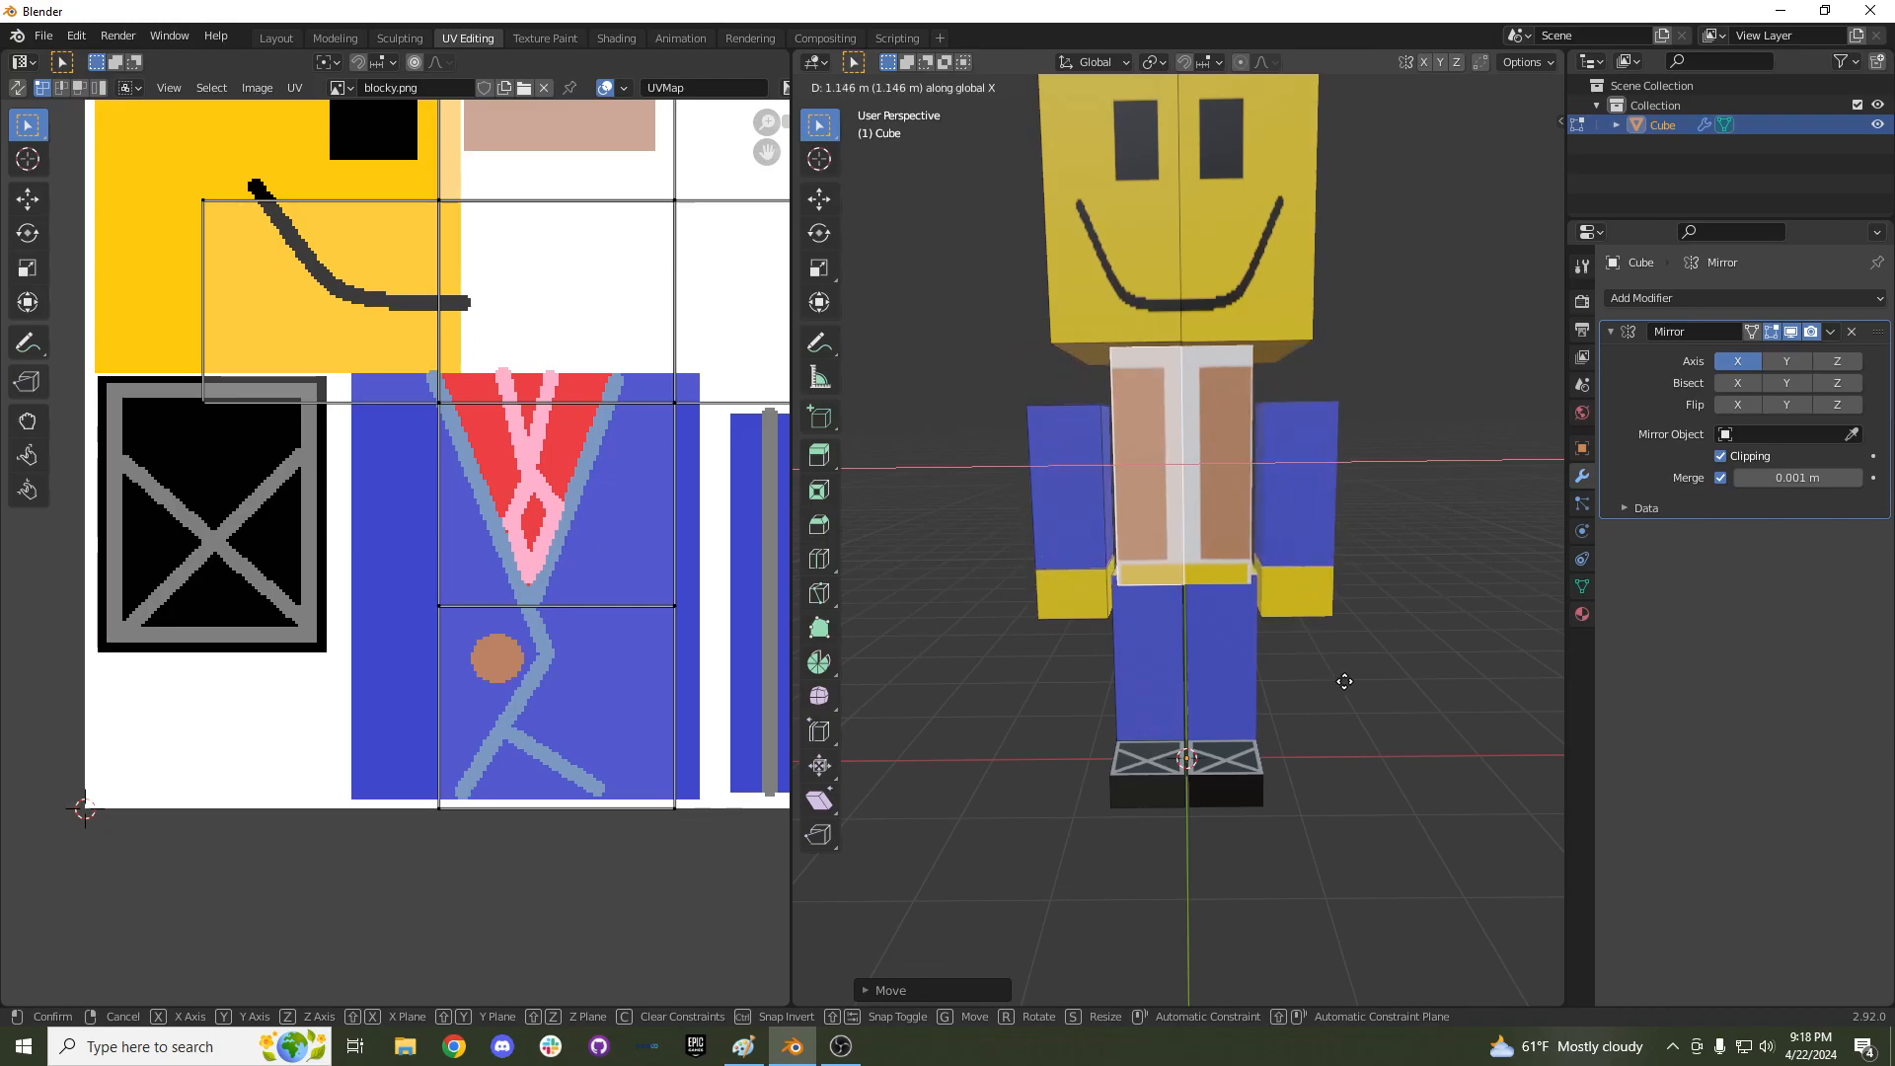
click(1316, 690)
Widen the torso block by scaling it along X.
middle_drag(1316, 690, 1274, 617)
key(s)
key(x)
click(1230, 604)
key(s)
key(x)
key(Escape)
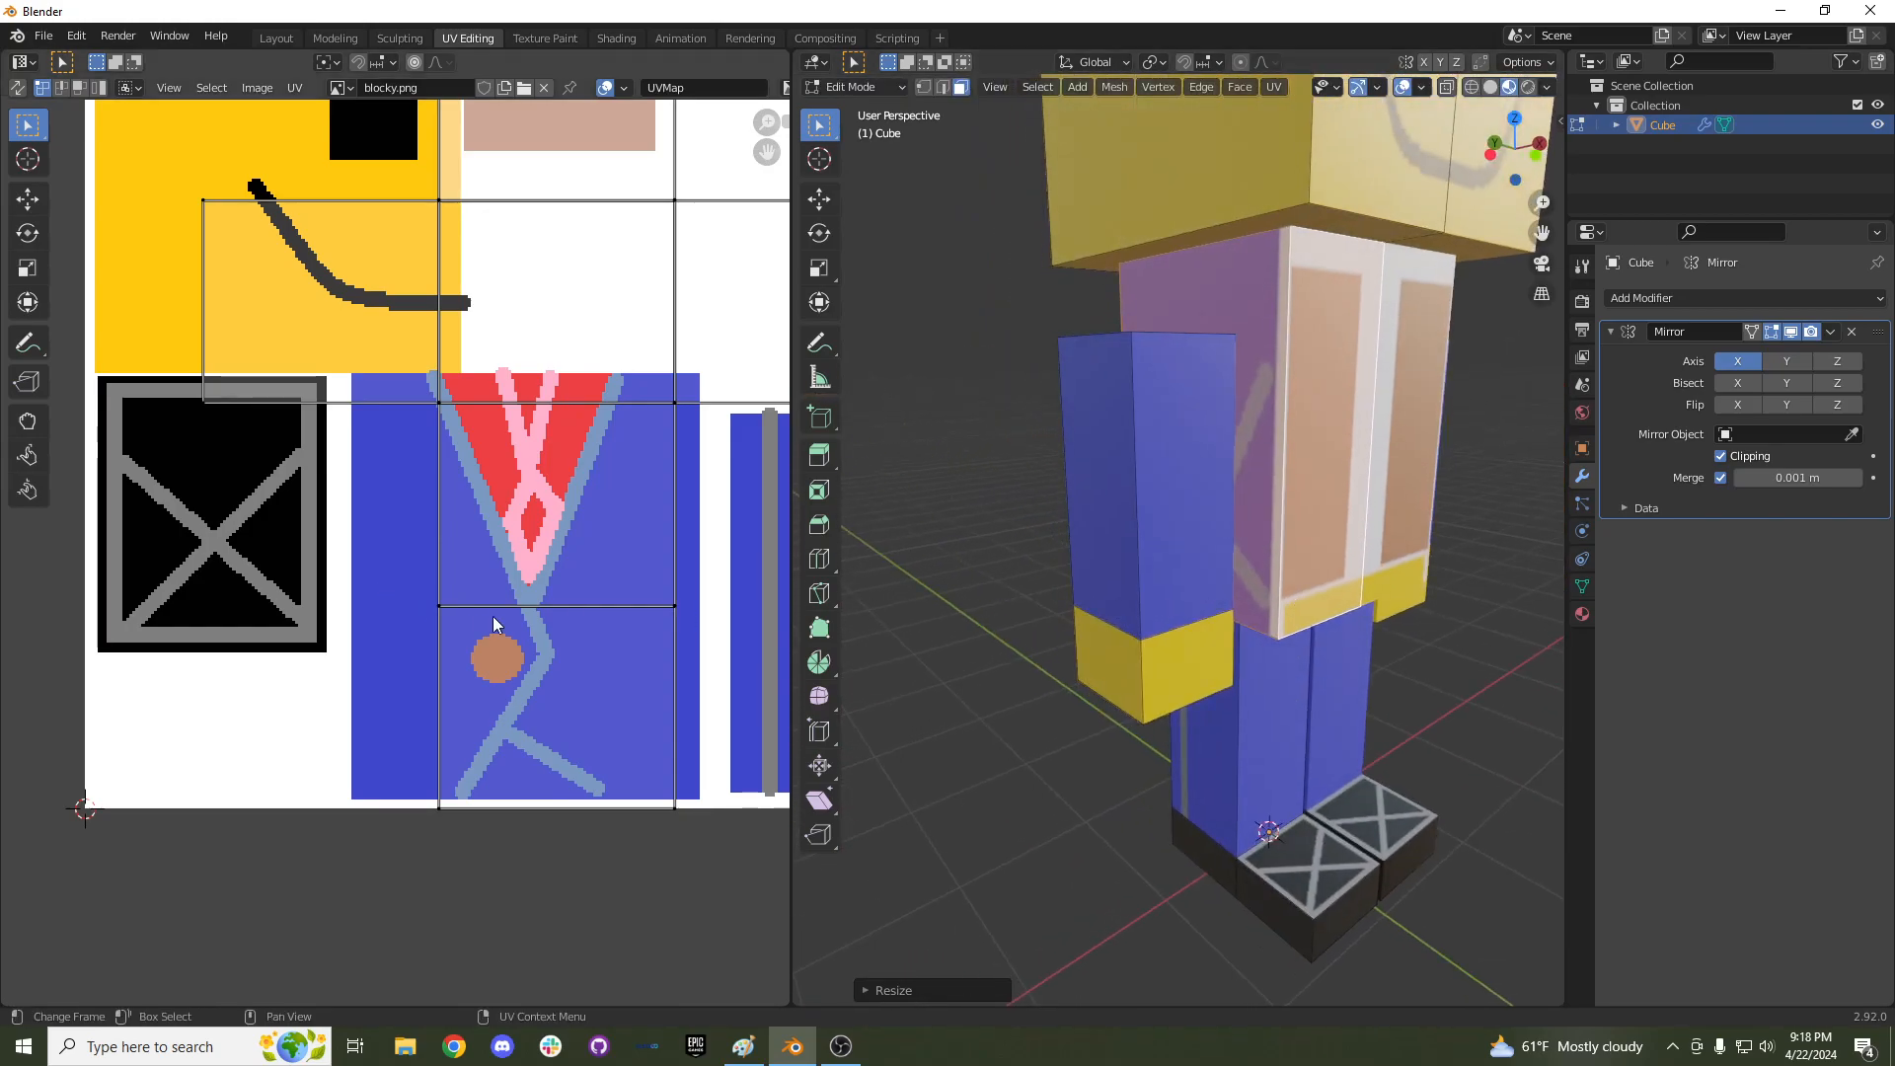
Examine the torso's UV layout over the suit drawing and view the humanoid in Object Mode.
scroll(448, 603, down, 1)
scroll(448, 602, up, 1)
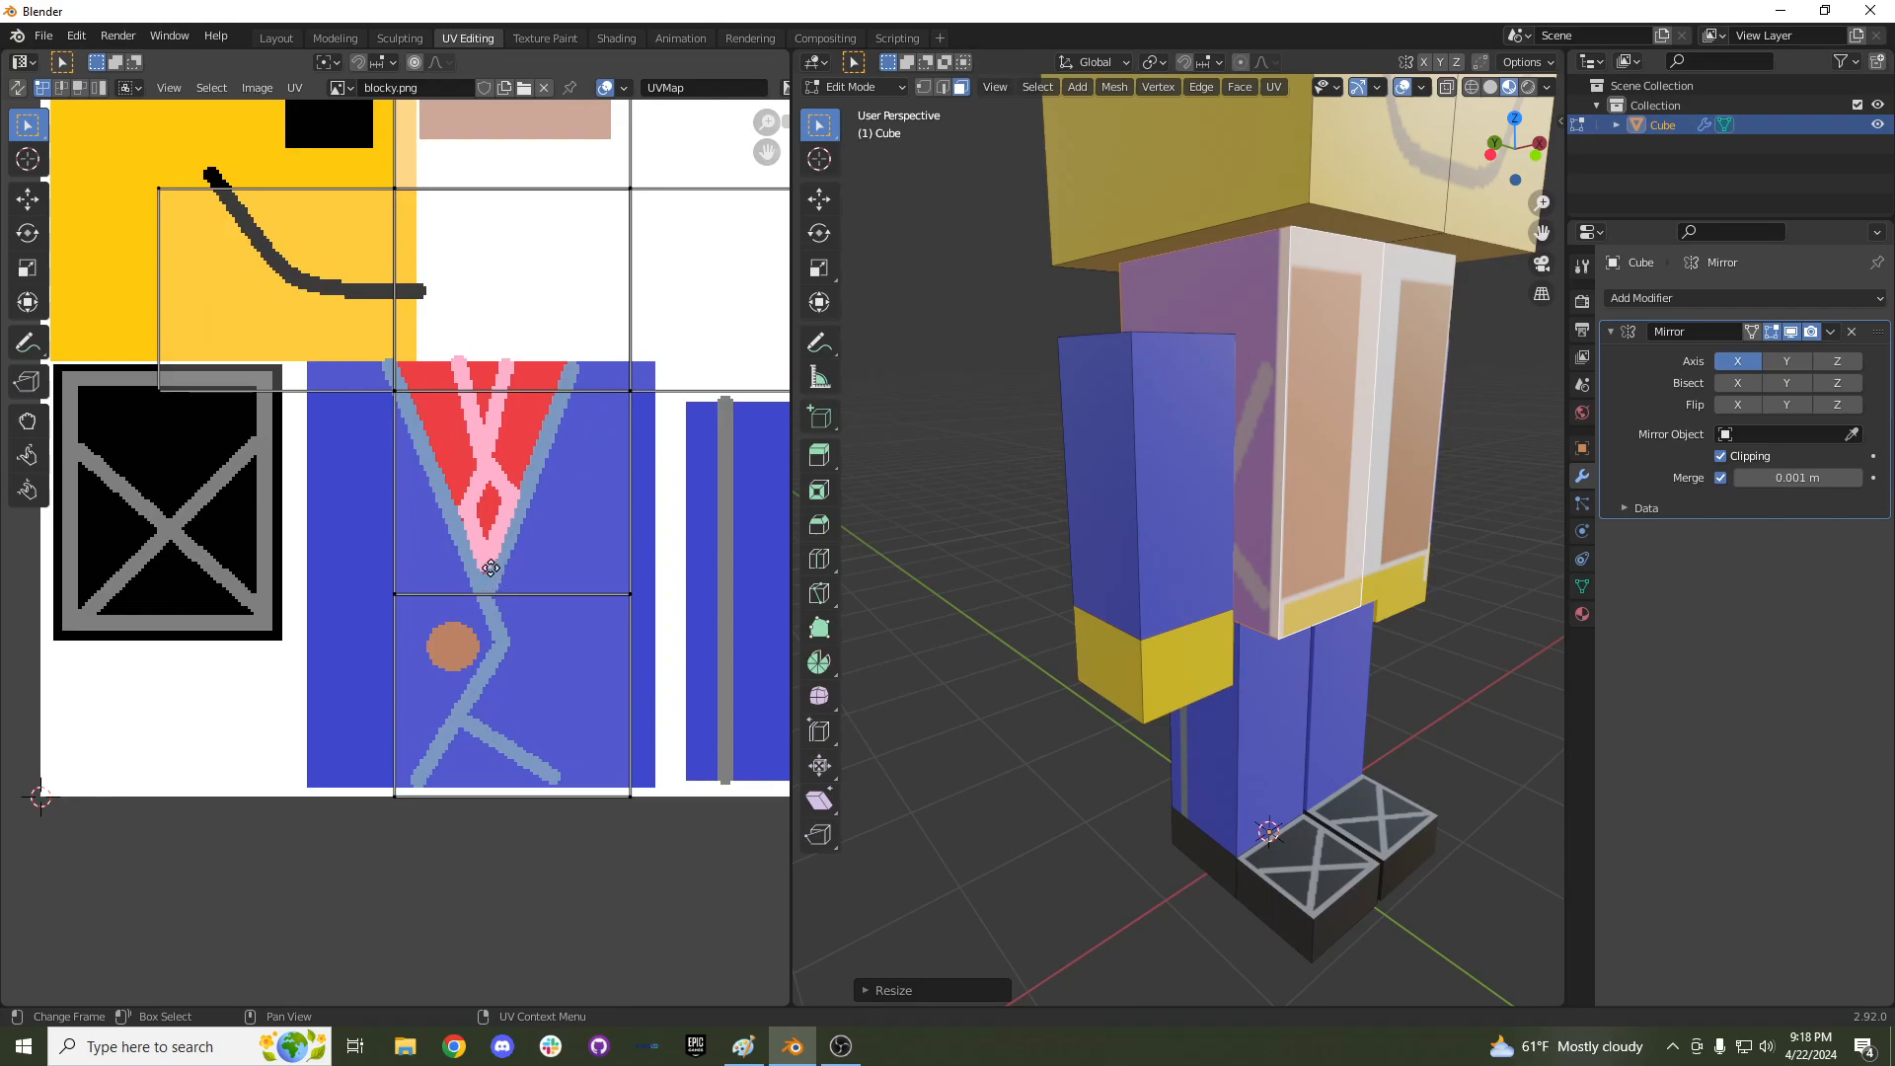
scroll(453, 538, up, 1)
middle_drag(452, 533, 418, 561)
scroll(1045, 520, down, 8)
key(Tab)
middle_drag(1258, 500, 1172, 491)
scroll(1179, 495, up, 4)
key(Tab)
Select the entire humanoid mesh and open the Mirror modifier's additional options.
key(a)
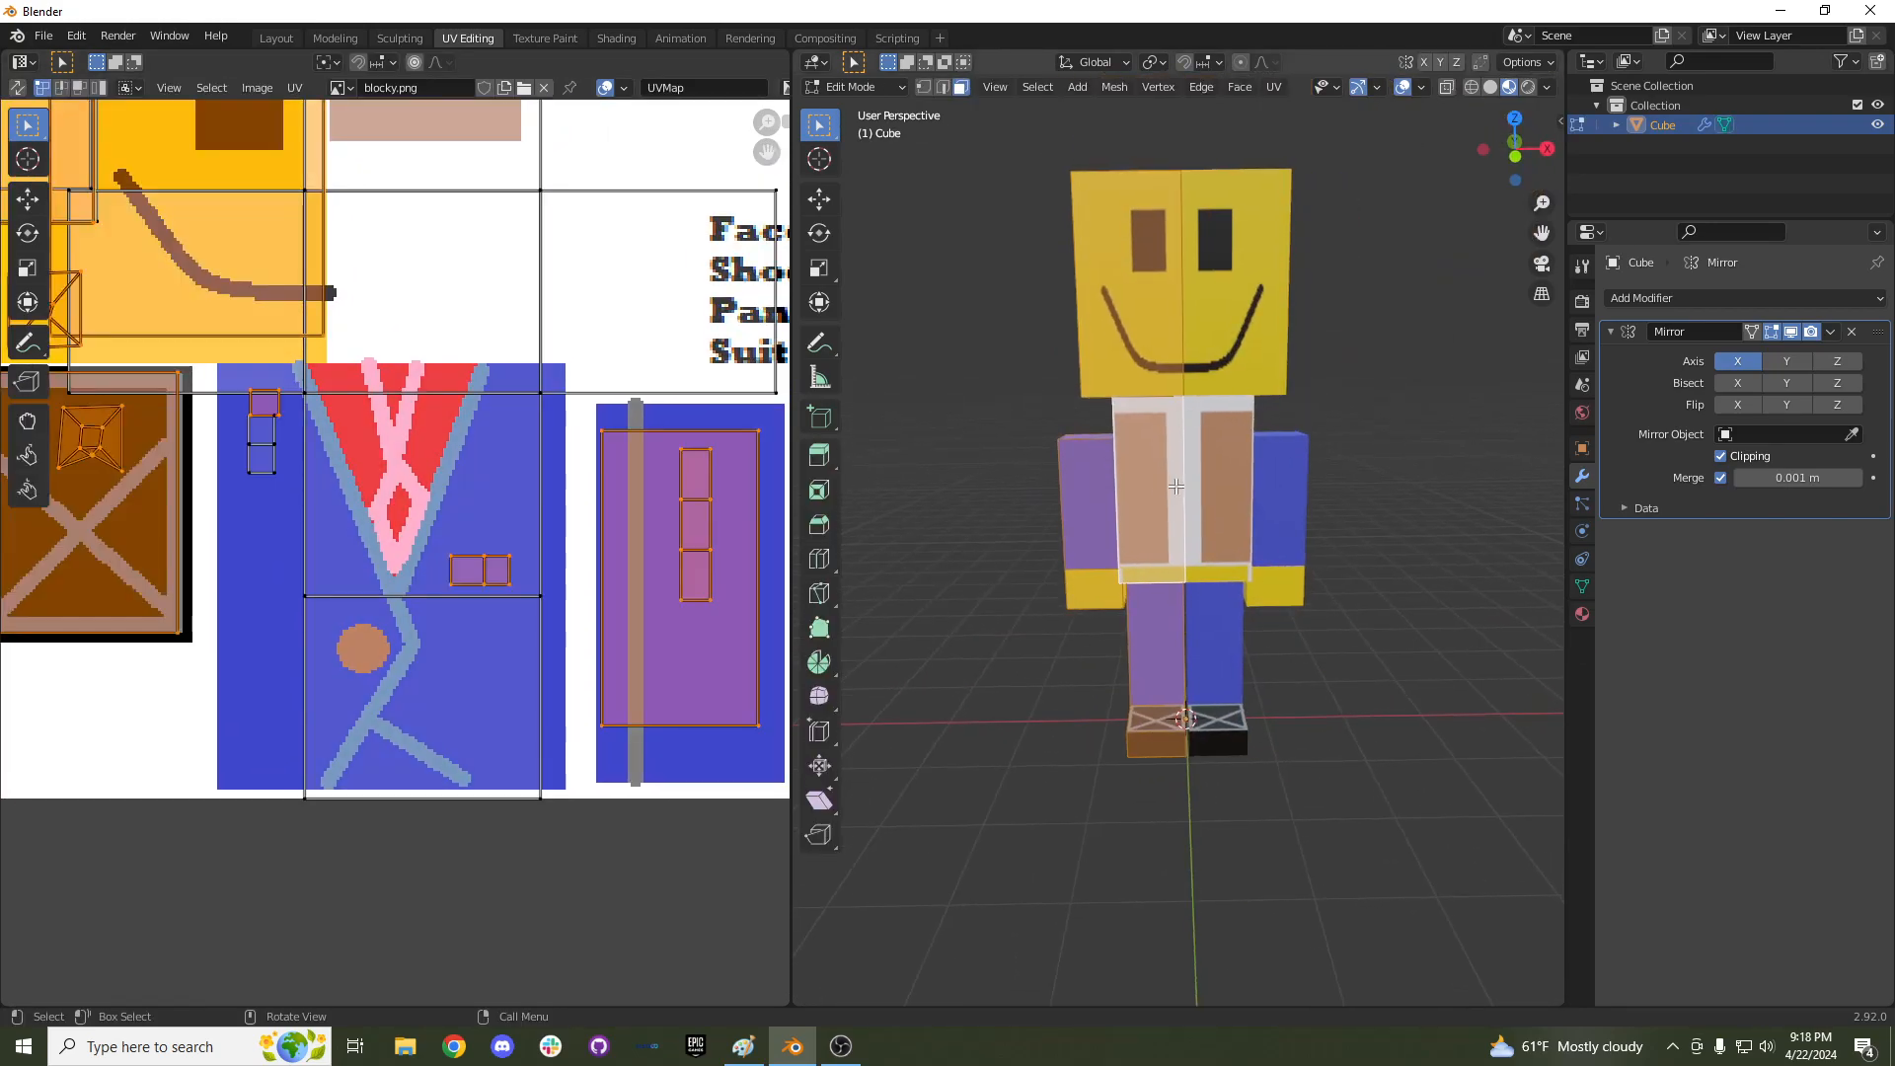
scroll(1177, 486, up, 2)
scroll(1149, 491, down, 4)
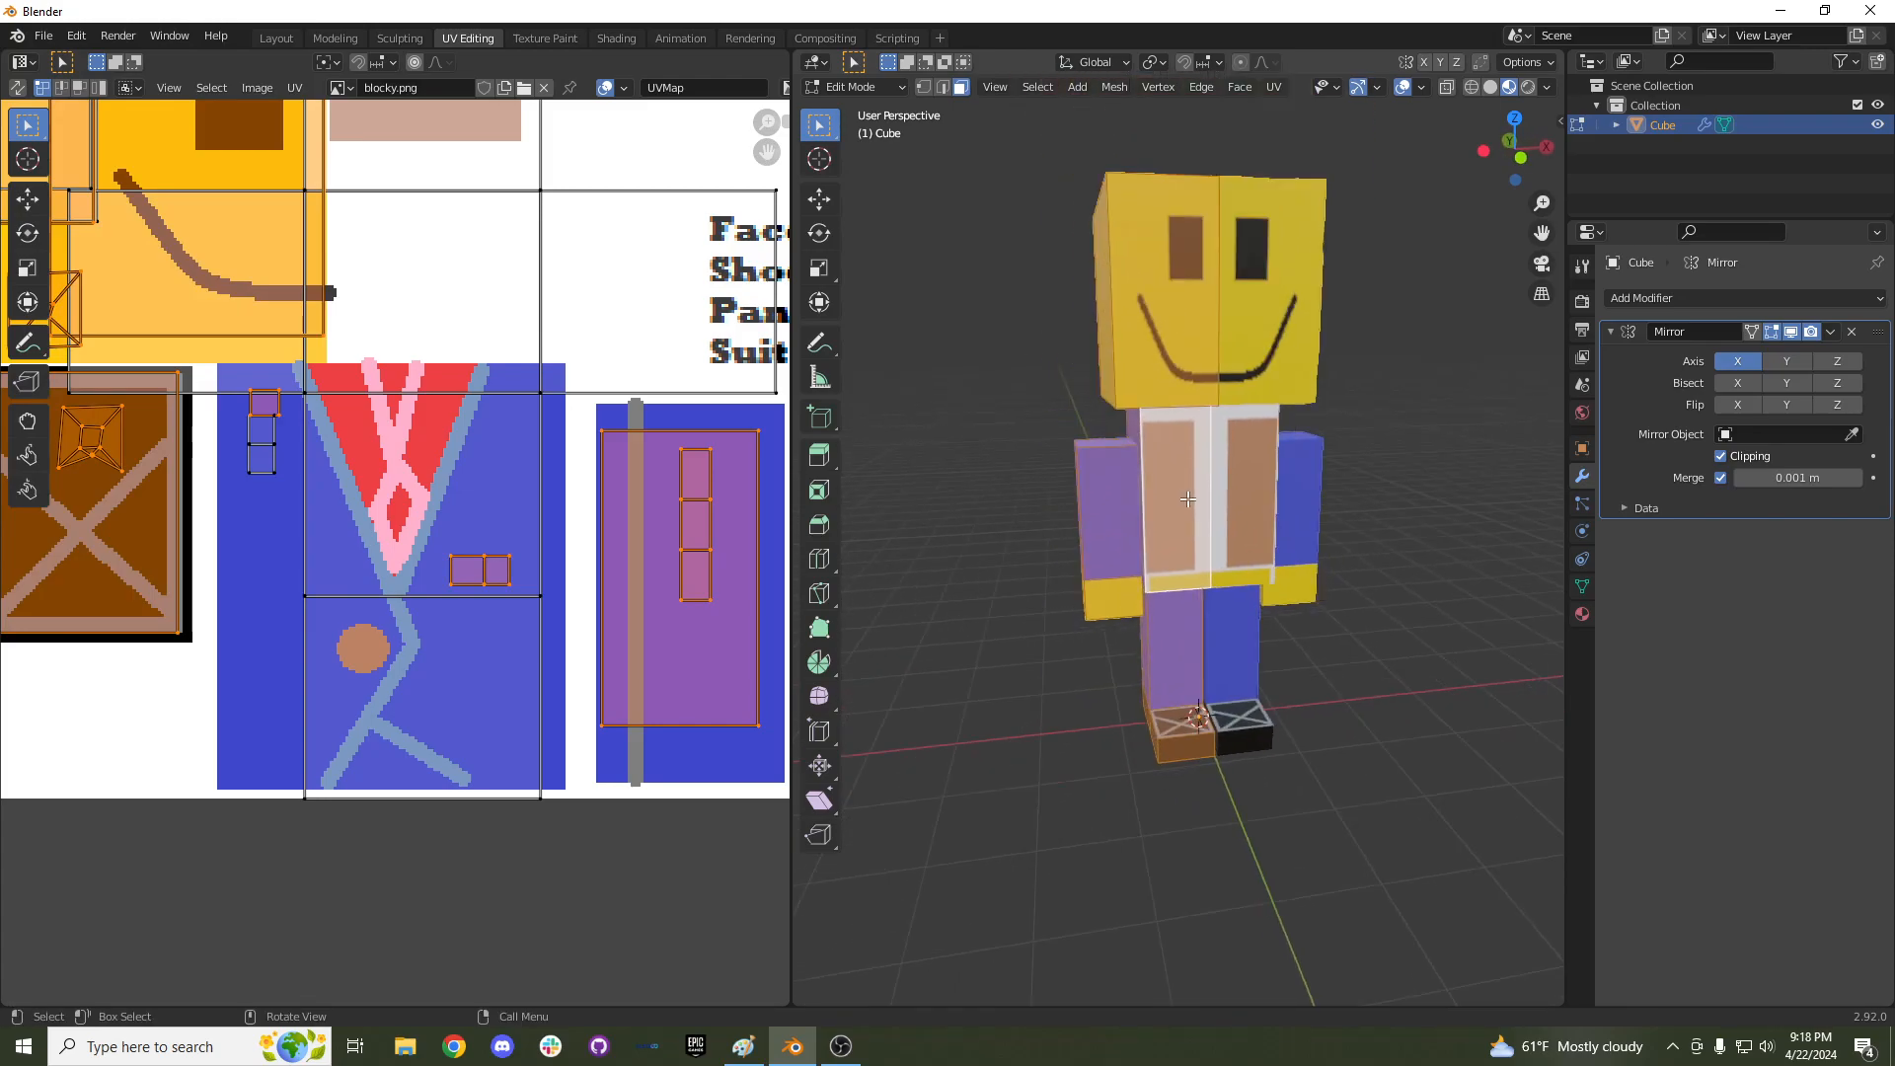
middle_drag(1149, 491, 1547, 454)
click(1831, 332)
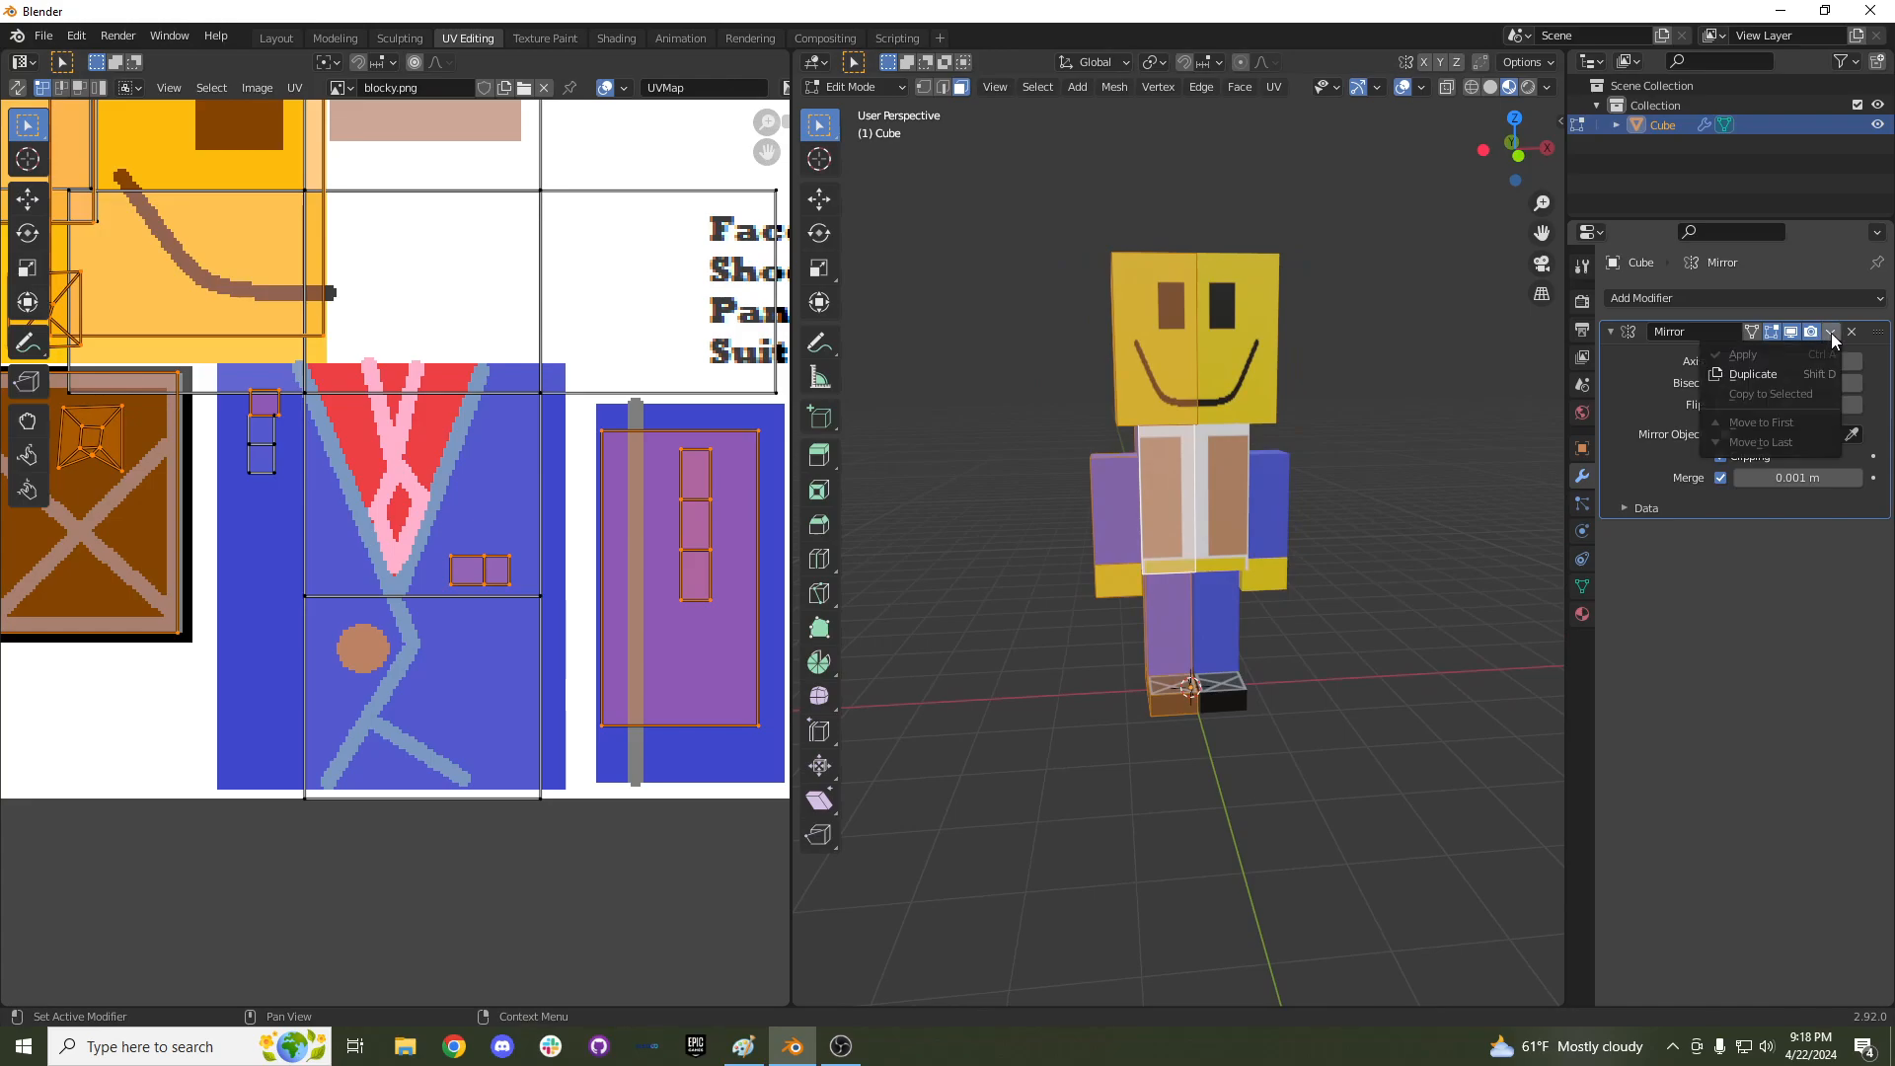
middle_drag(1412, 415, 1373, 417)
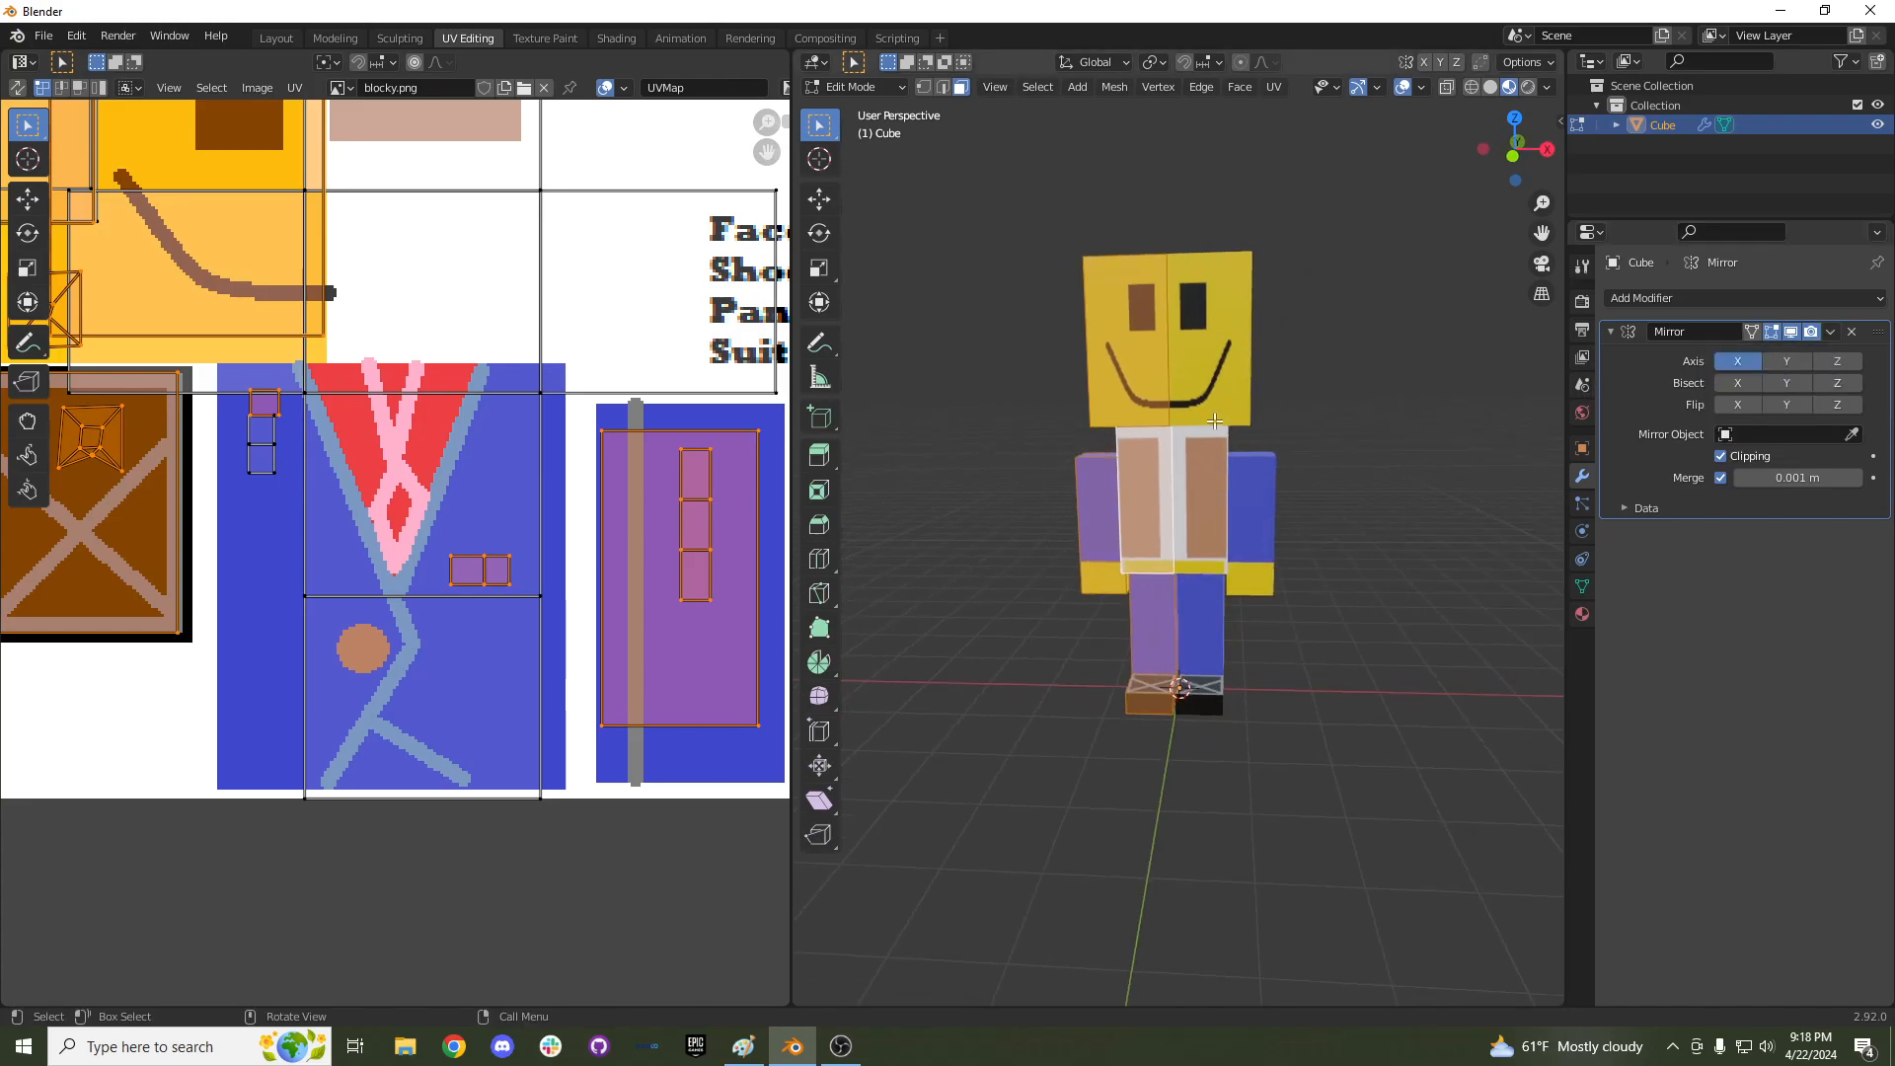
Apply the Mirror modifier to the humanoid in Object Mode and return to editing the full mesh.
scroll(1248, 424, up, 2)
mouse_move(1242, 423)
middle_down()
mouse_move(1286, 429)
mouse_move(1225, 436)
middle_up()
scroll(1286, 428, down, 1)
key(Tab)
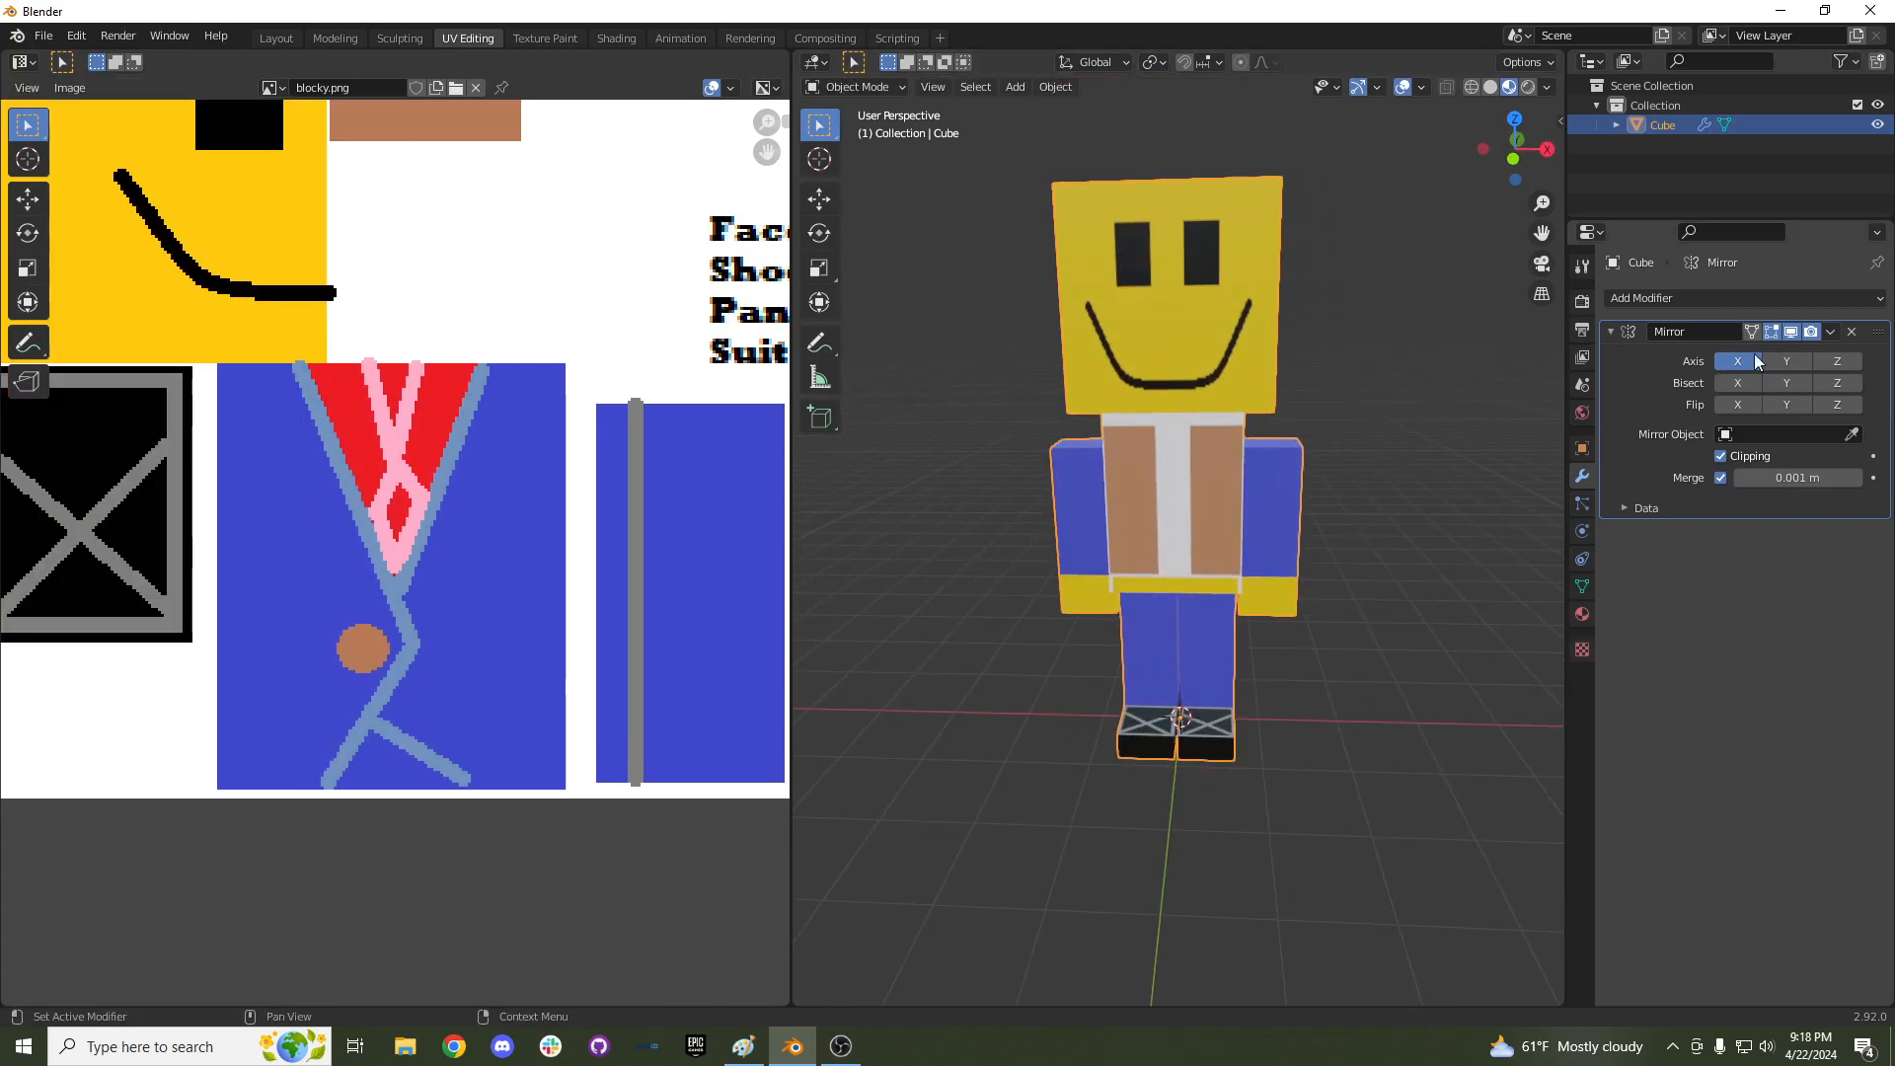
click(1736, 355)
middle_drag(1086, 483, 1141, 478)
key(Tab)
Select all linked torso faces, then shrink their UVs and move them onto a plain blue area of the suit drawing.
scroll(1141, 478, up, 4)
scroll(1142, 478, down, 3)
scroll(492, 523, down, 4)
middle_drag(492, 523, 491, 528)
scroll(492, 528, up, 2)
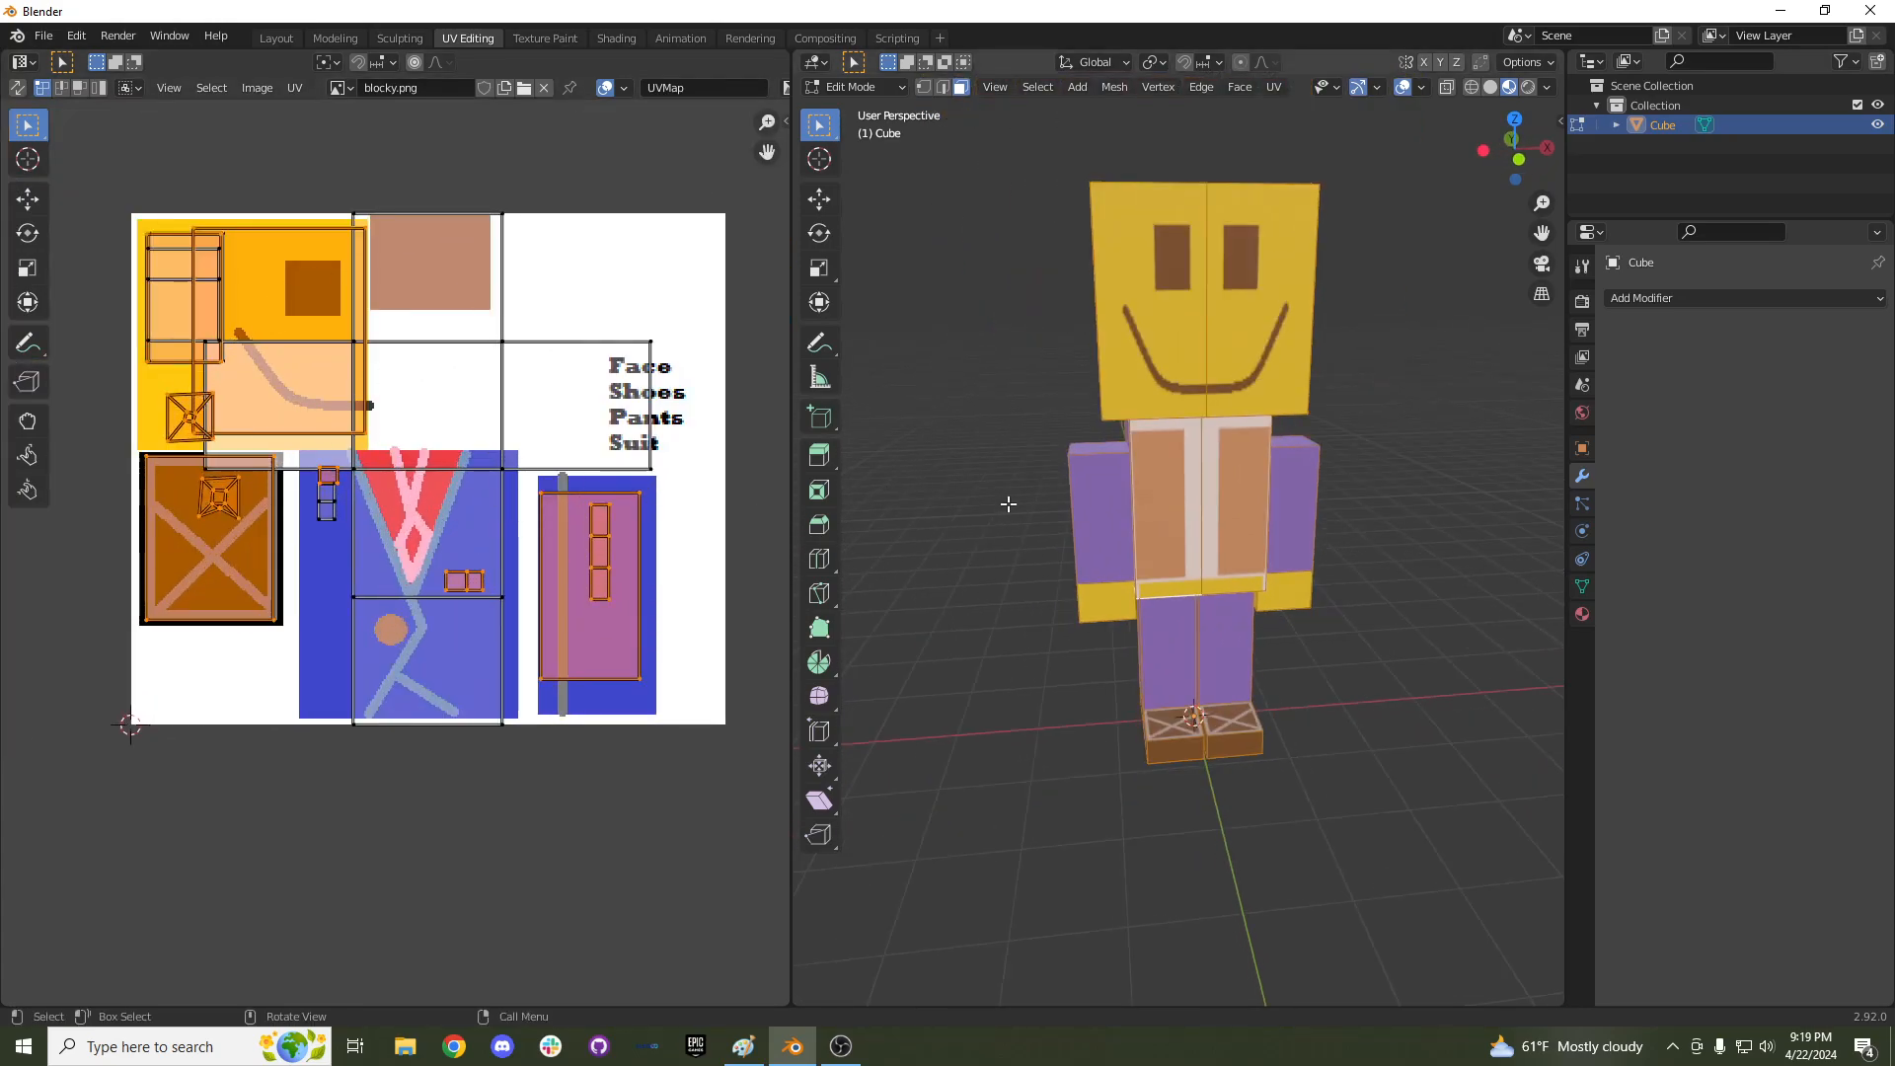
scroll(1007, 499, up, 2)
middle_drag(1006, 500, 1247, 447)
click(1265, 474)
scroll(1326, 470, up, 1)
shift+click(1326, 469)
key(l)
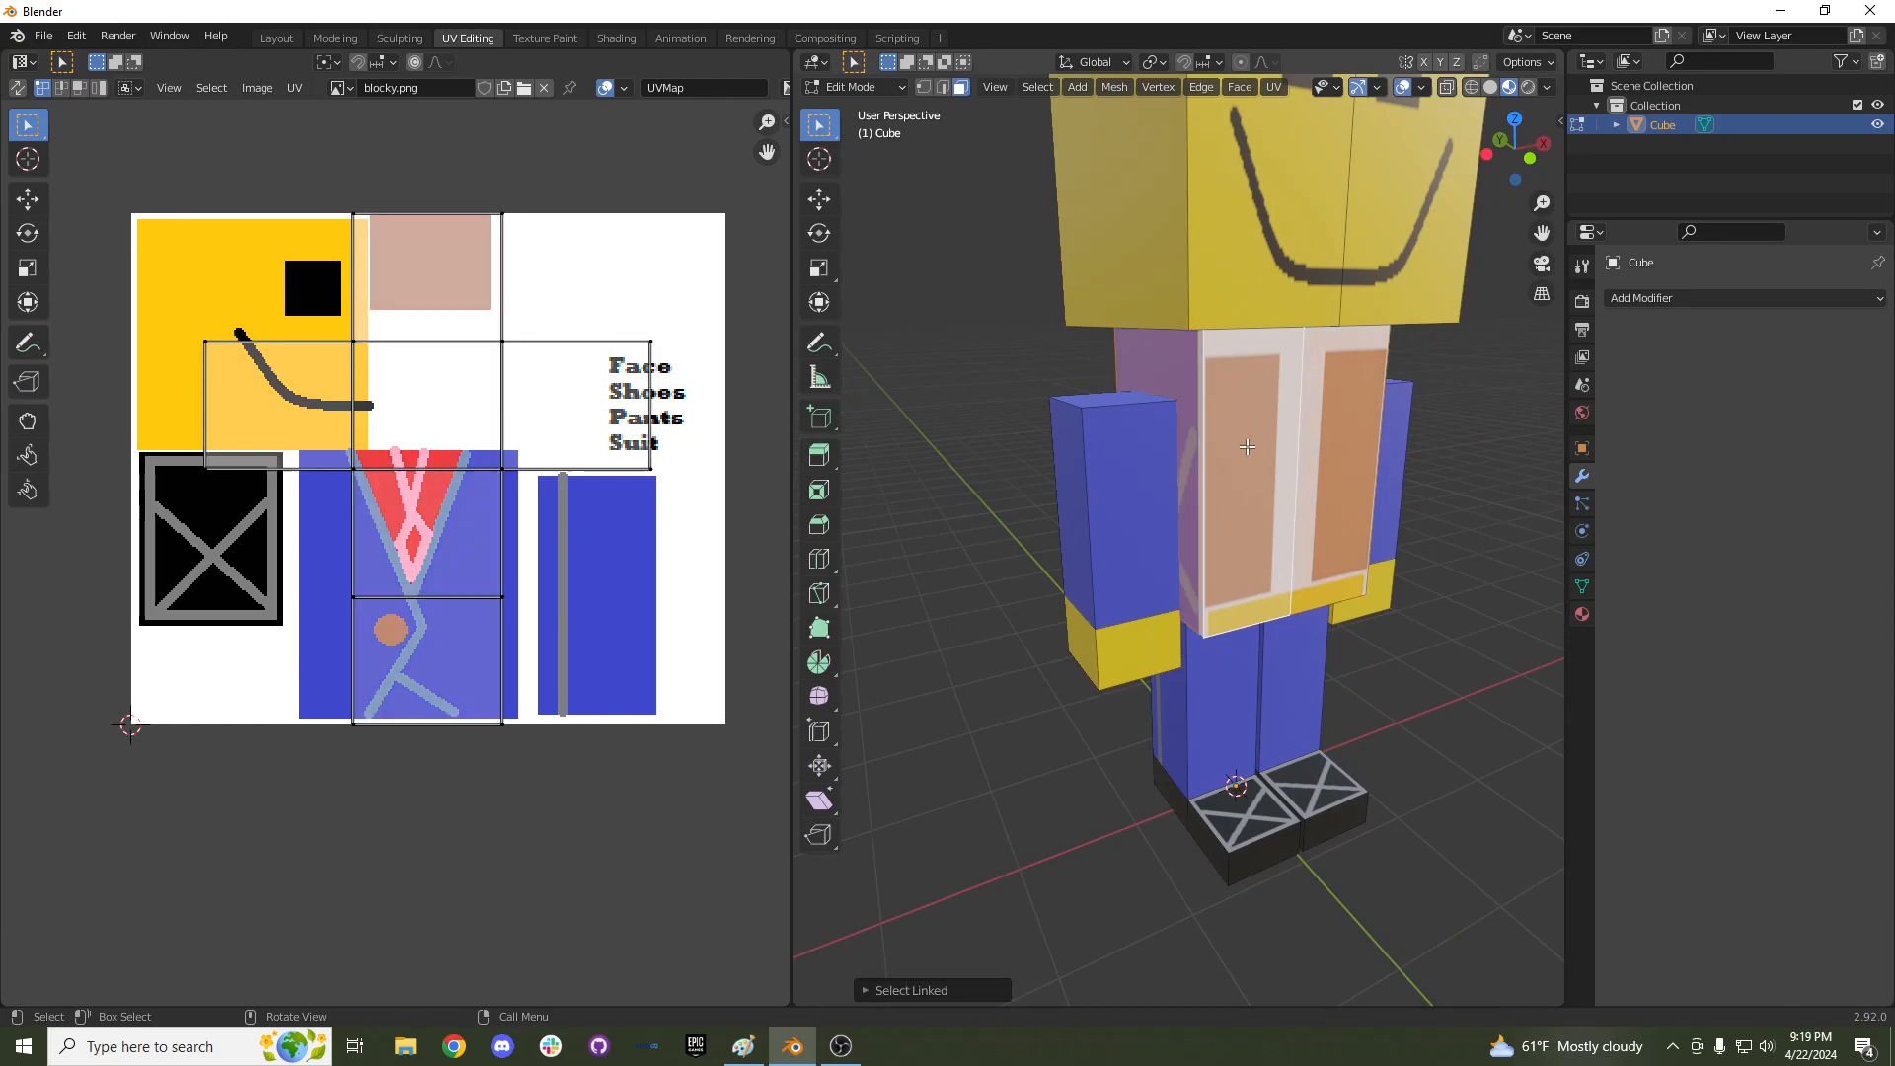
key(a)
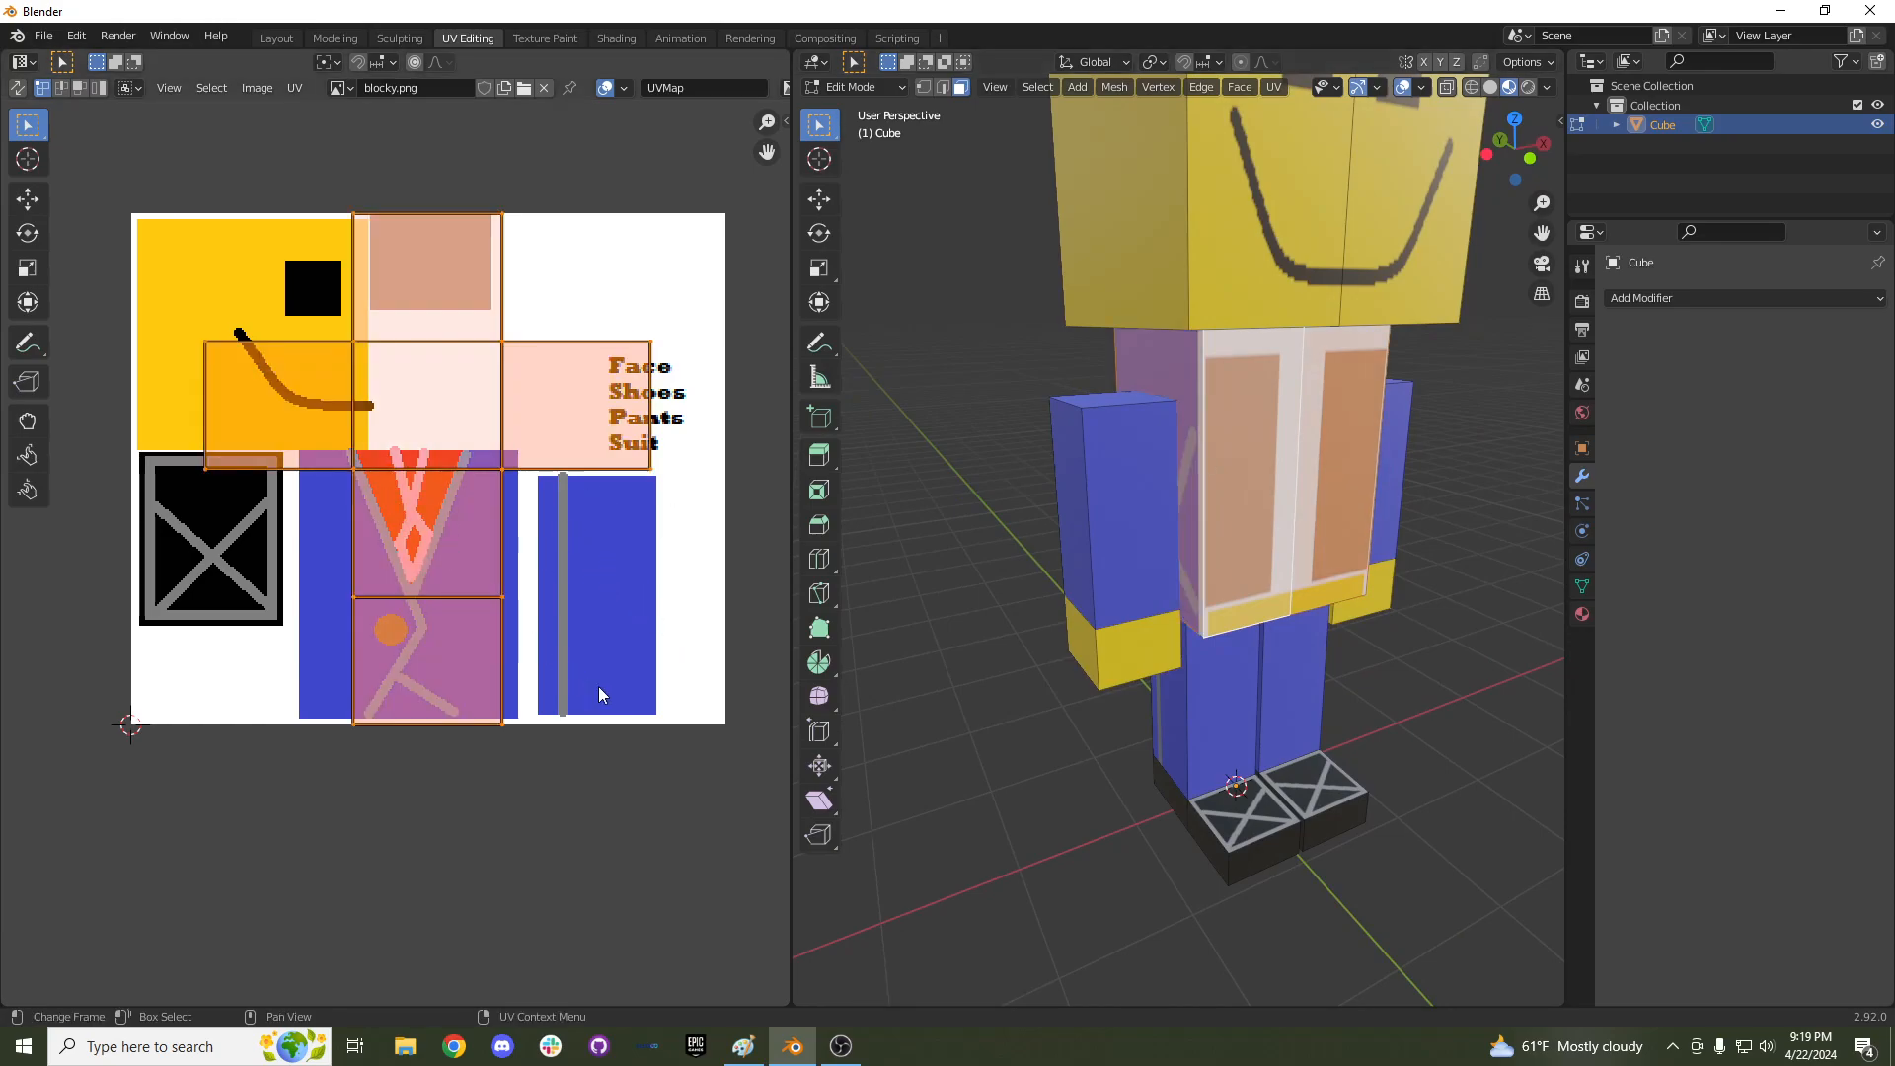
key(s)
click(457, 499)
key(g)
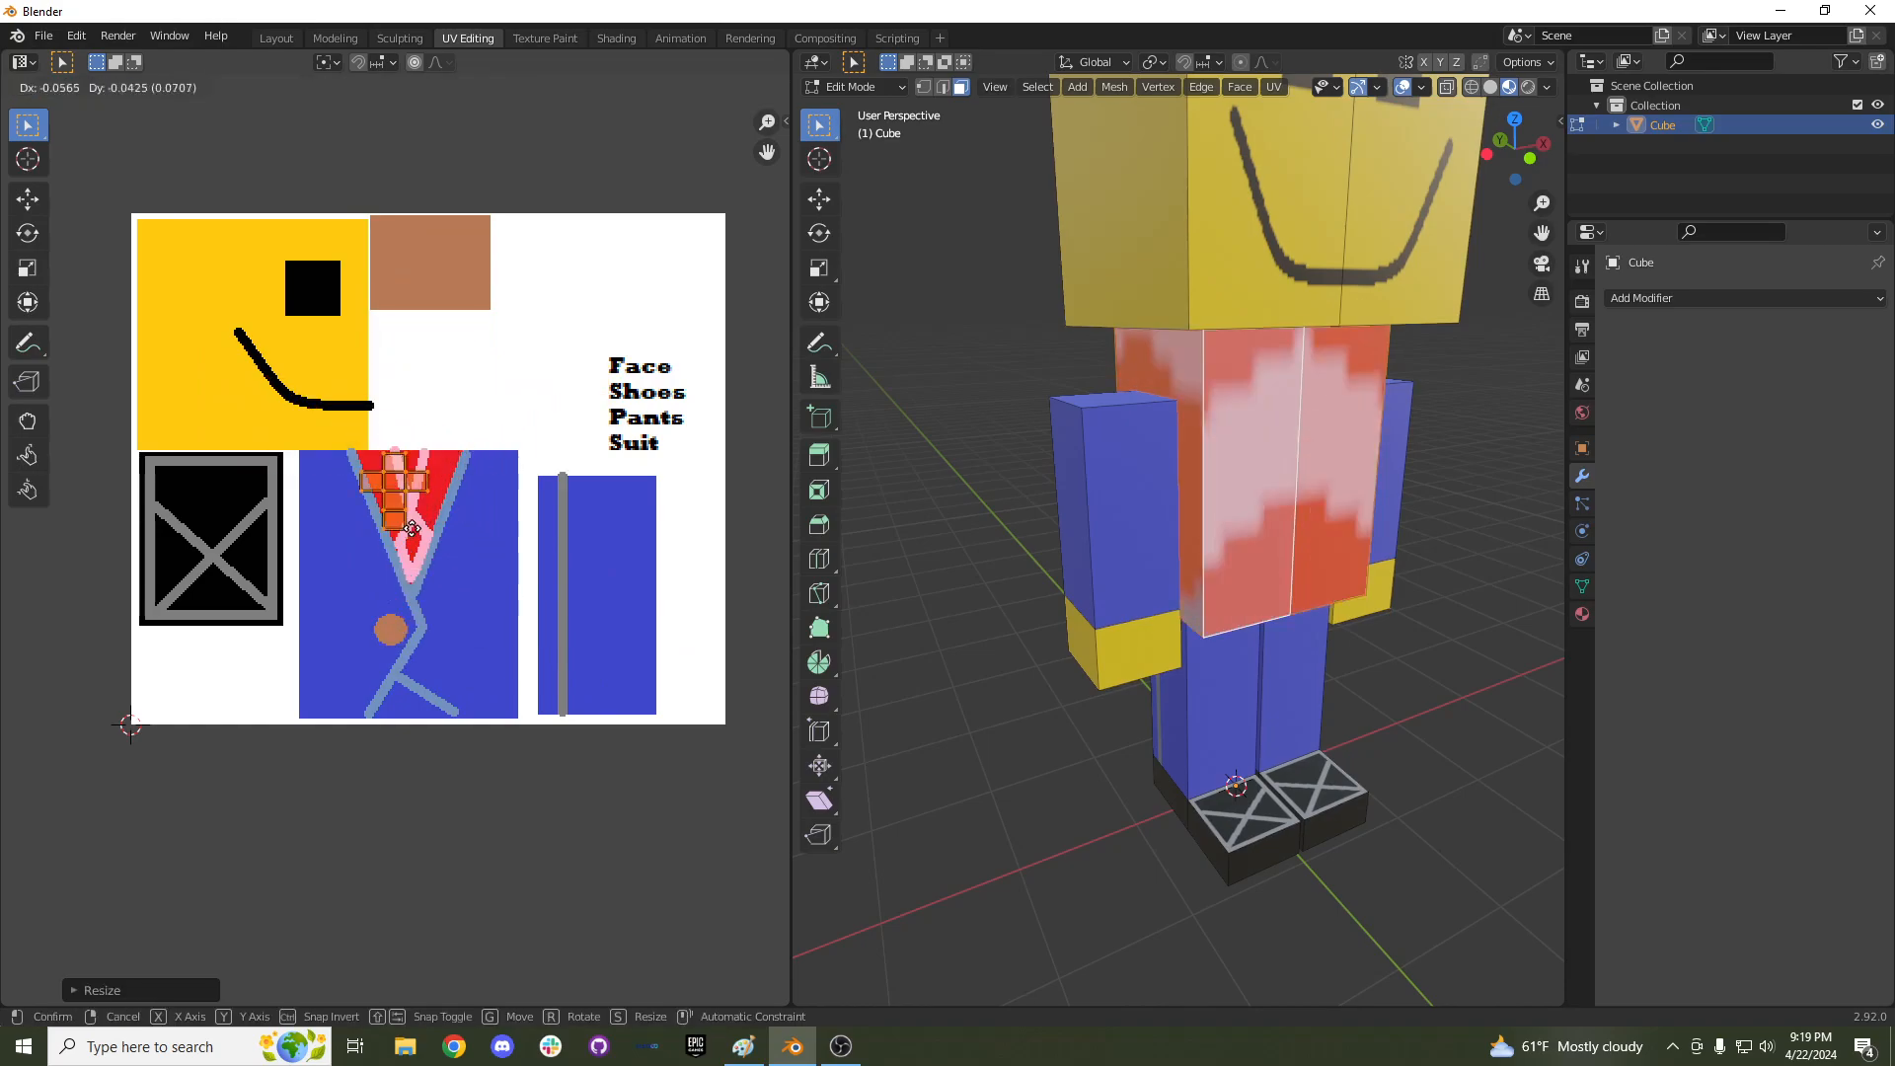
click(370, 635)
Check the torso in Object Mode and select its two front faces in Edit Mode.
key(Tab)
mouse_move(1240, 508)
middle_down()
mouse_move(808, 495)
mouse_move(1096, 510)
mouse_move(1222, 495)
mouse_move(1208, 509)
middle_up()
key(Tab)
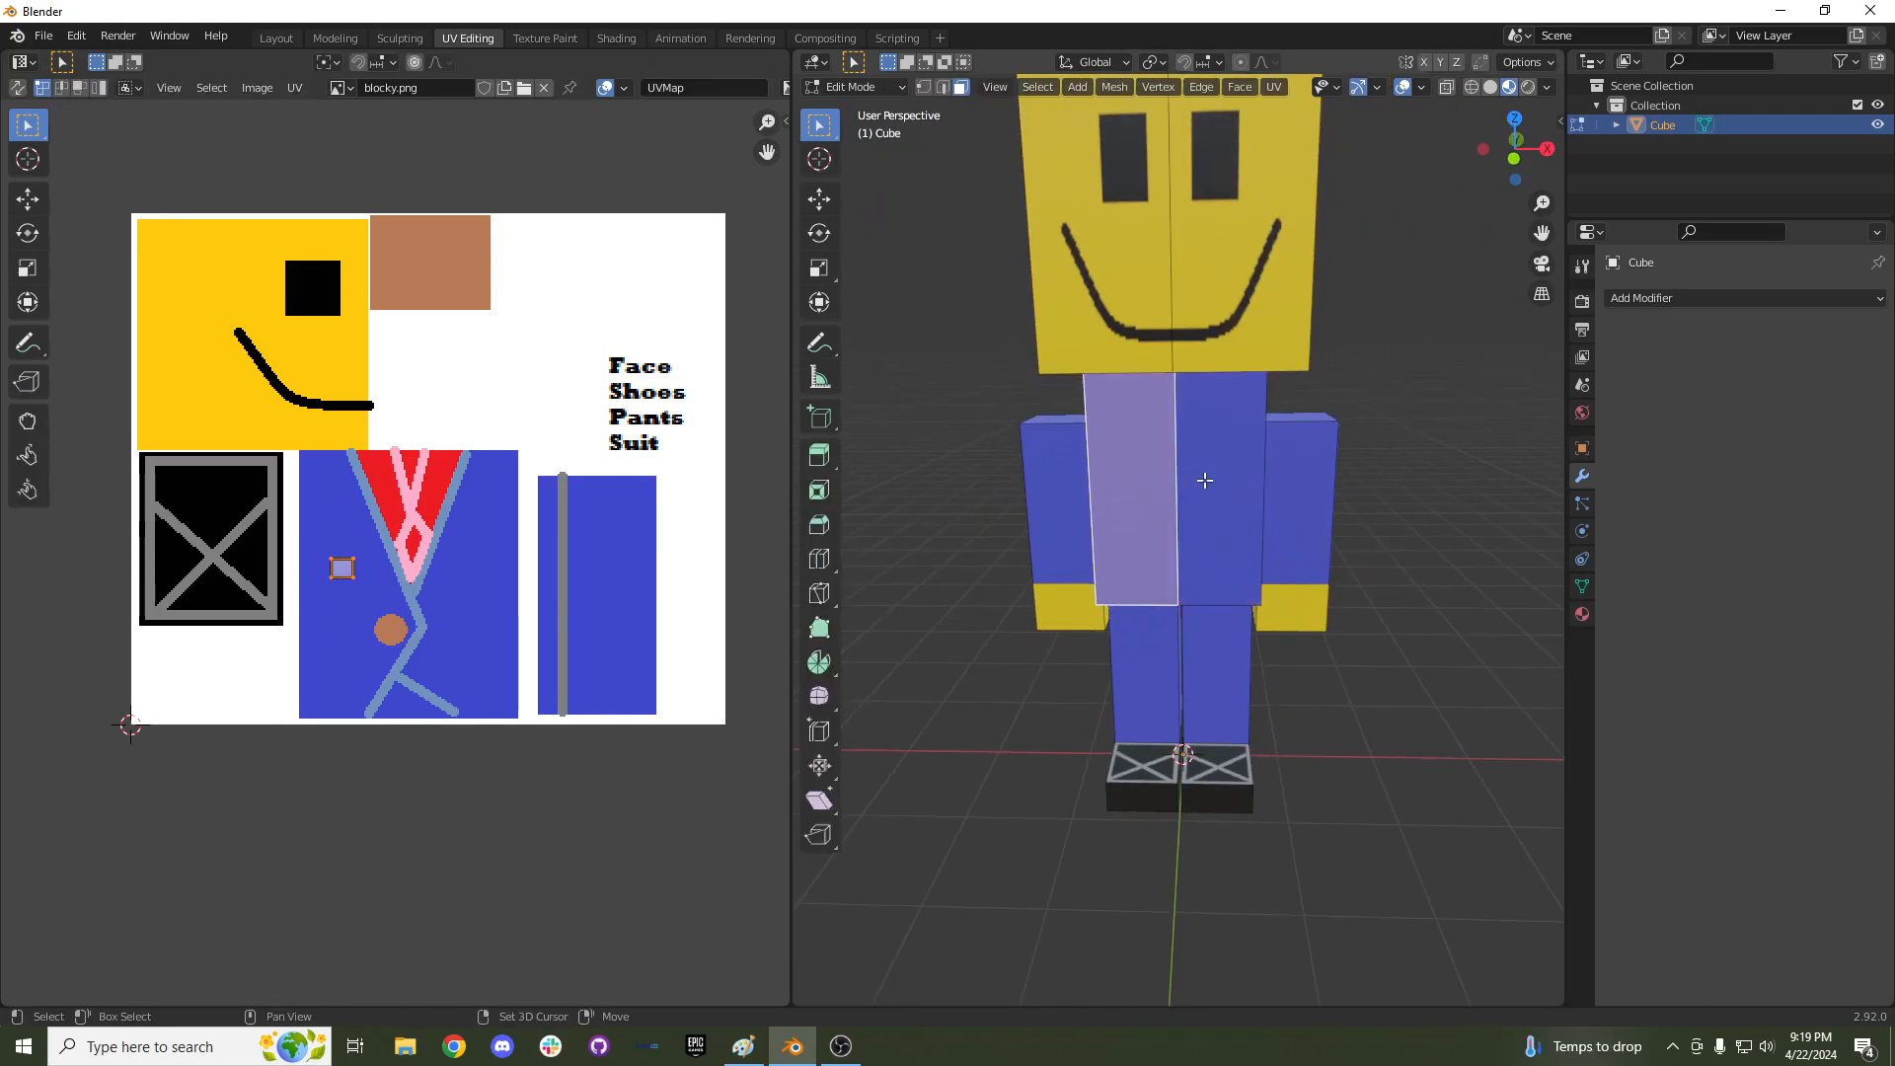
click(1209, 480)
scroll(1103, 532, up, 2)
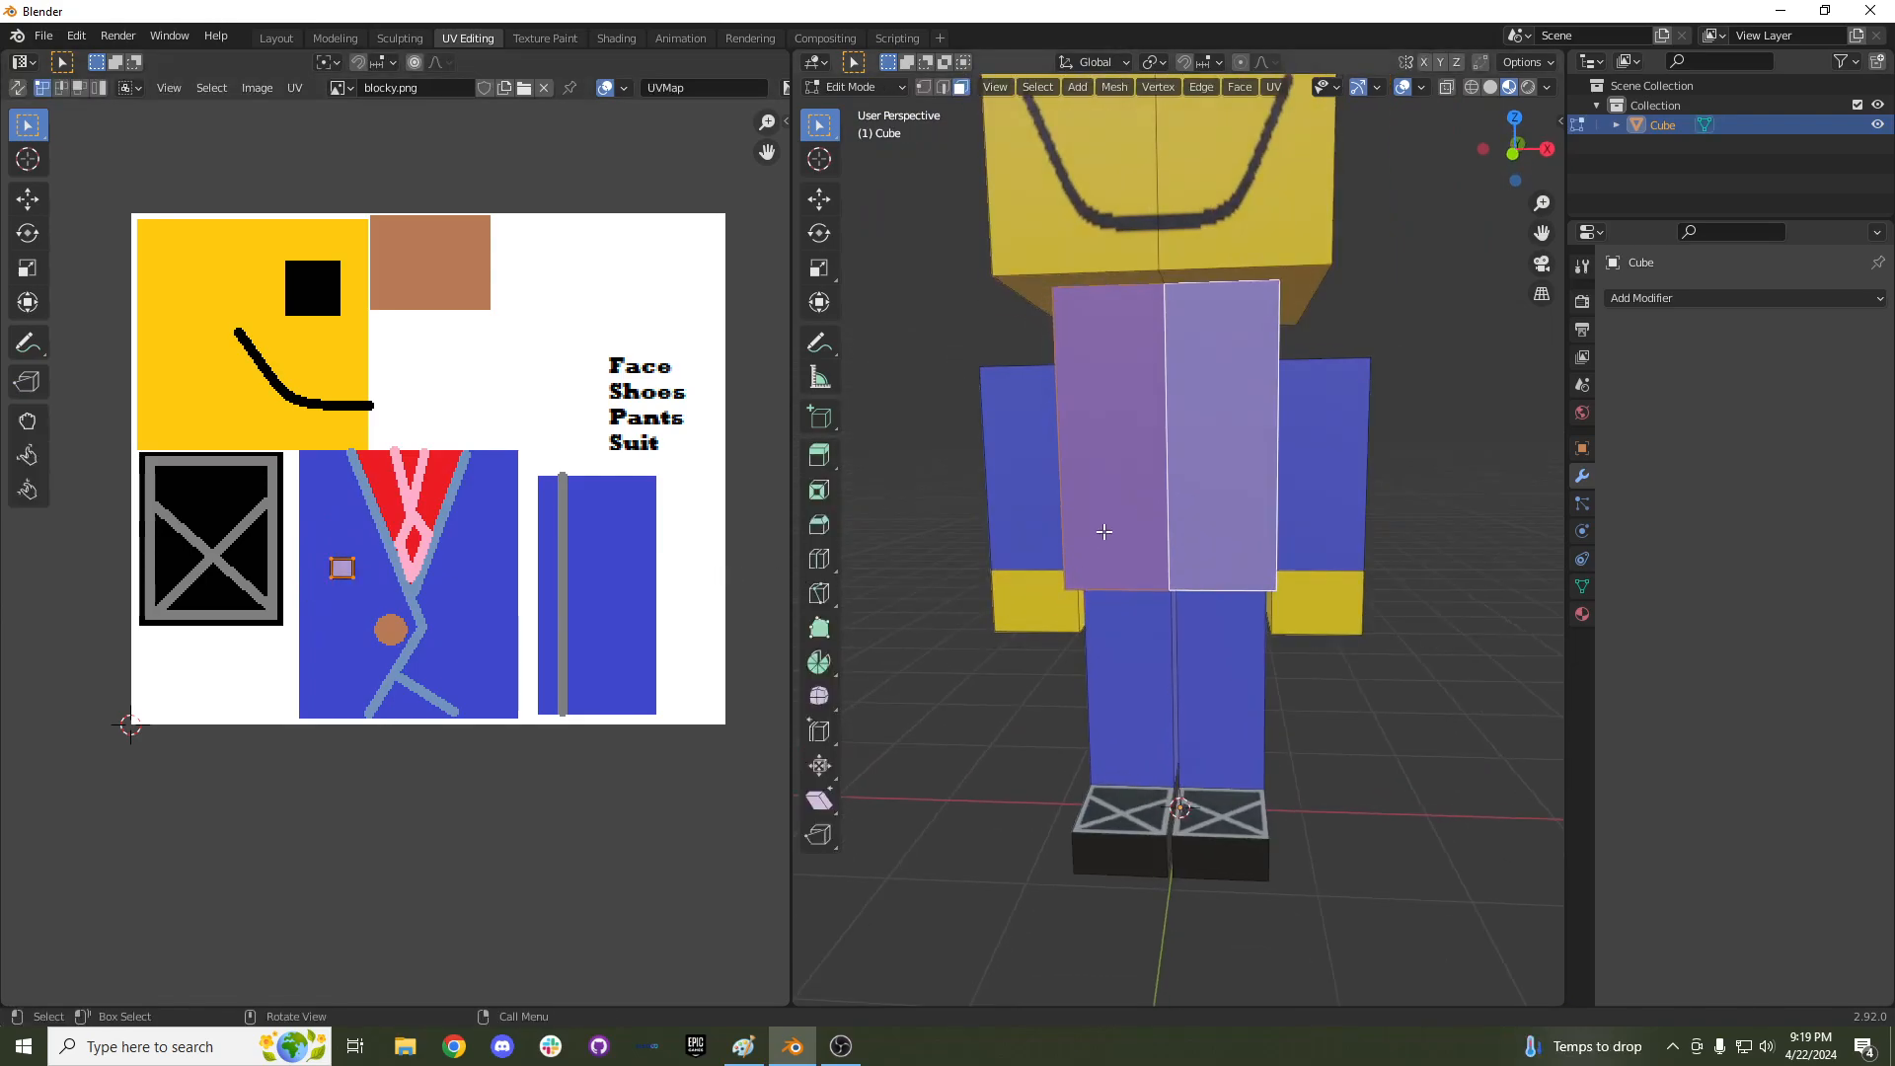
Try to fit the front torso faces' existing UVs to the suit drawing by moving and enlarging them.
key(g)
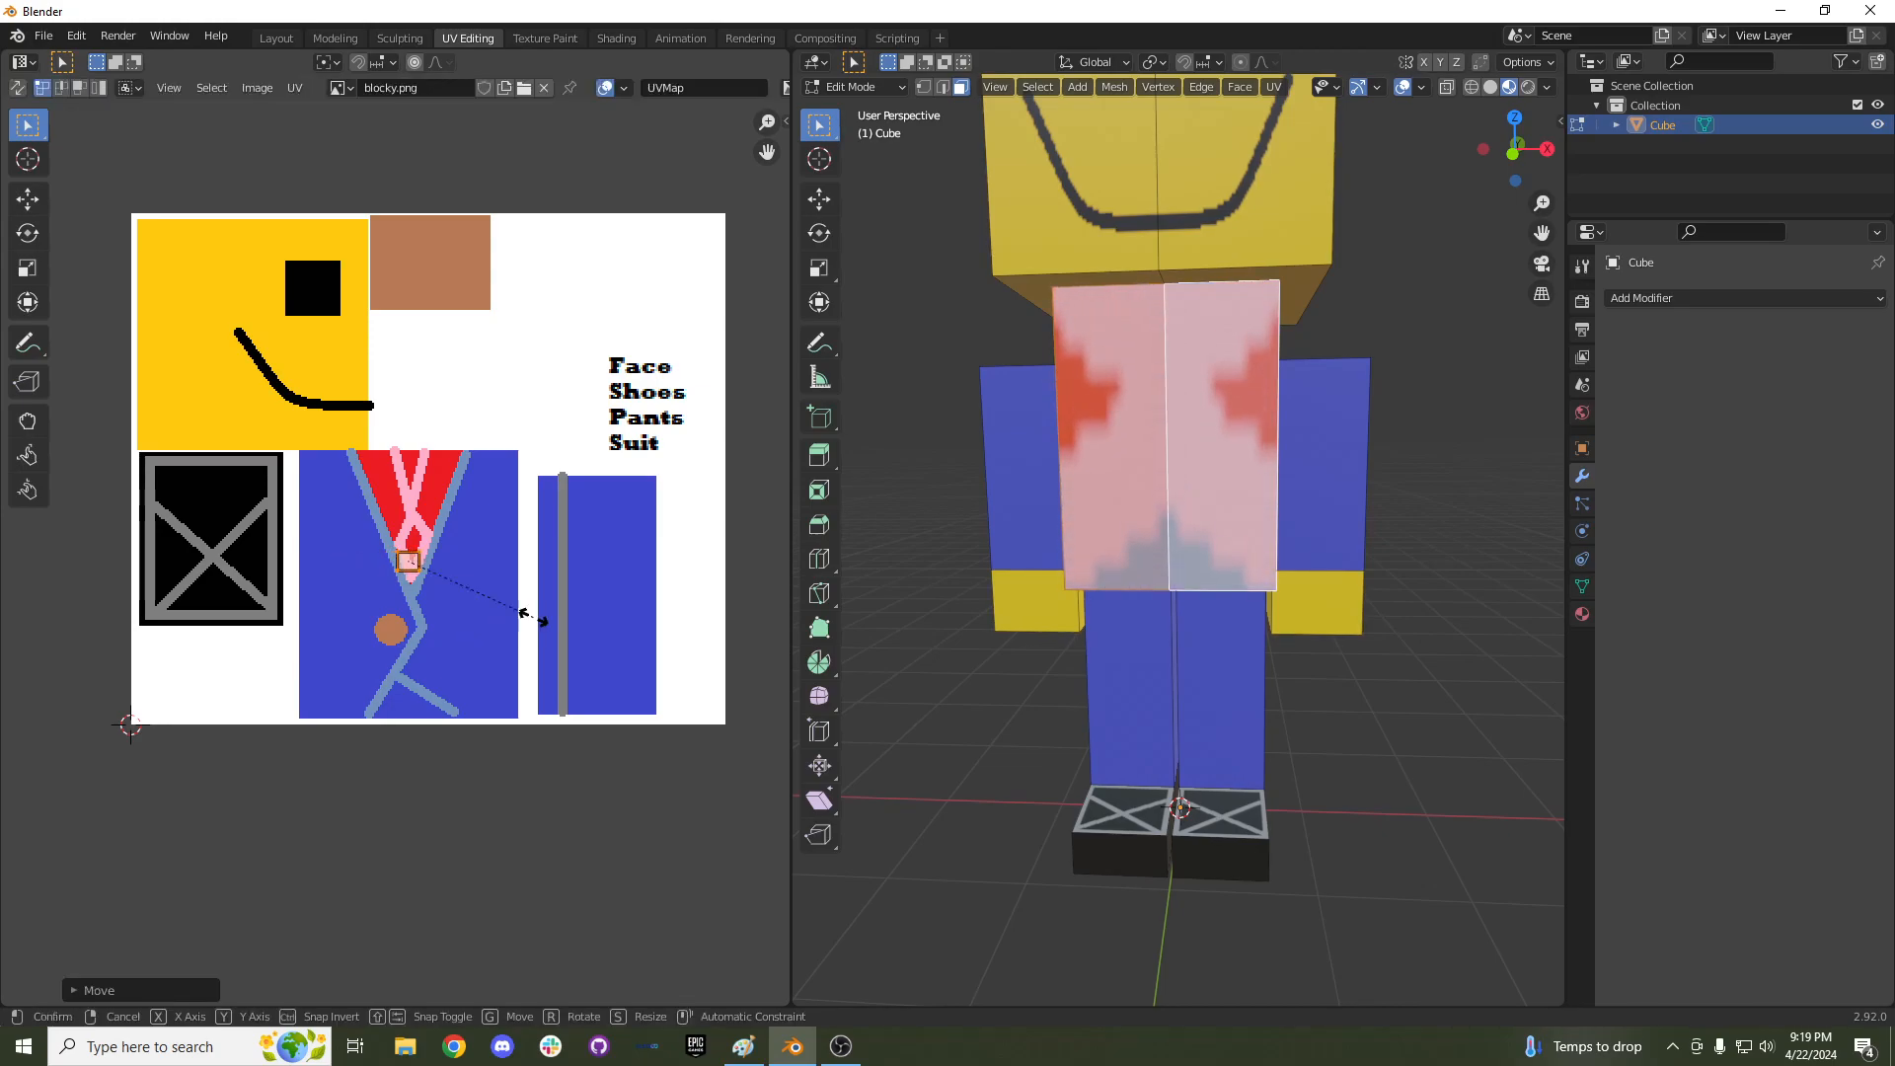
click(523, 617)
key(s)
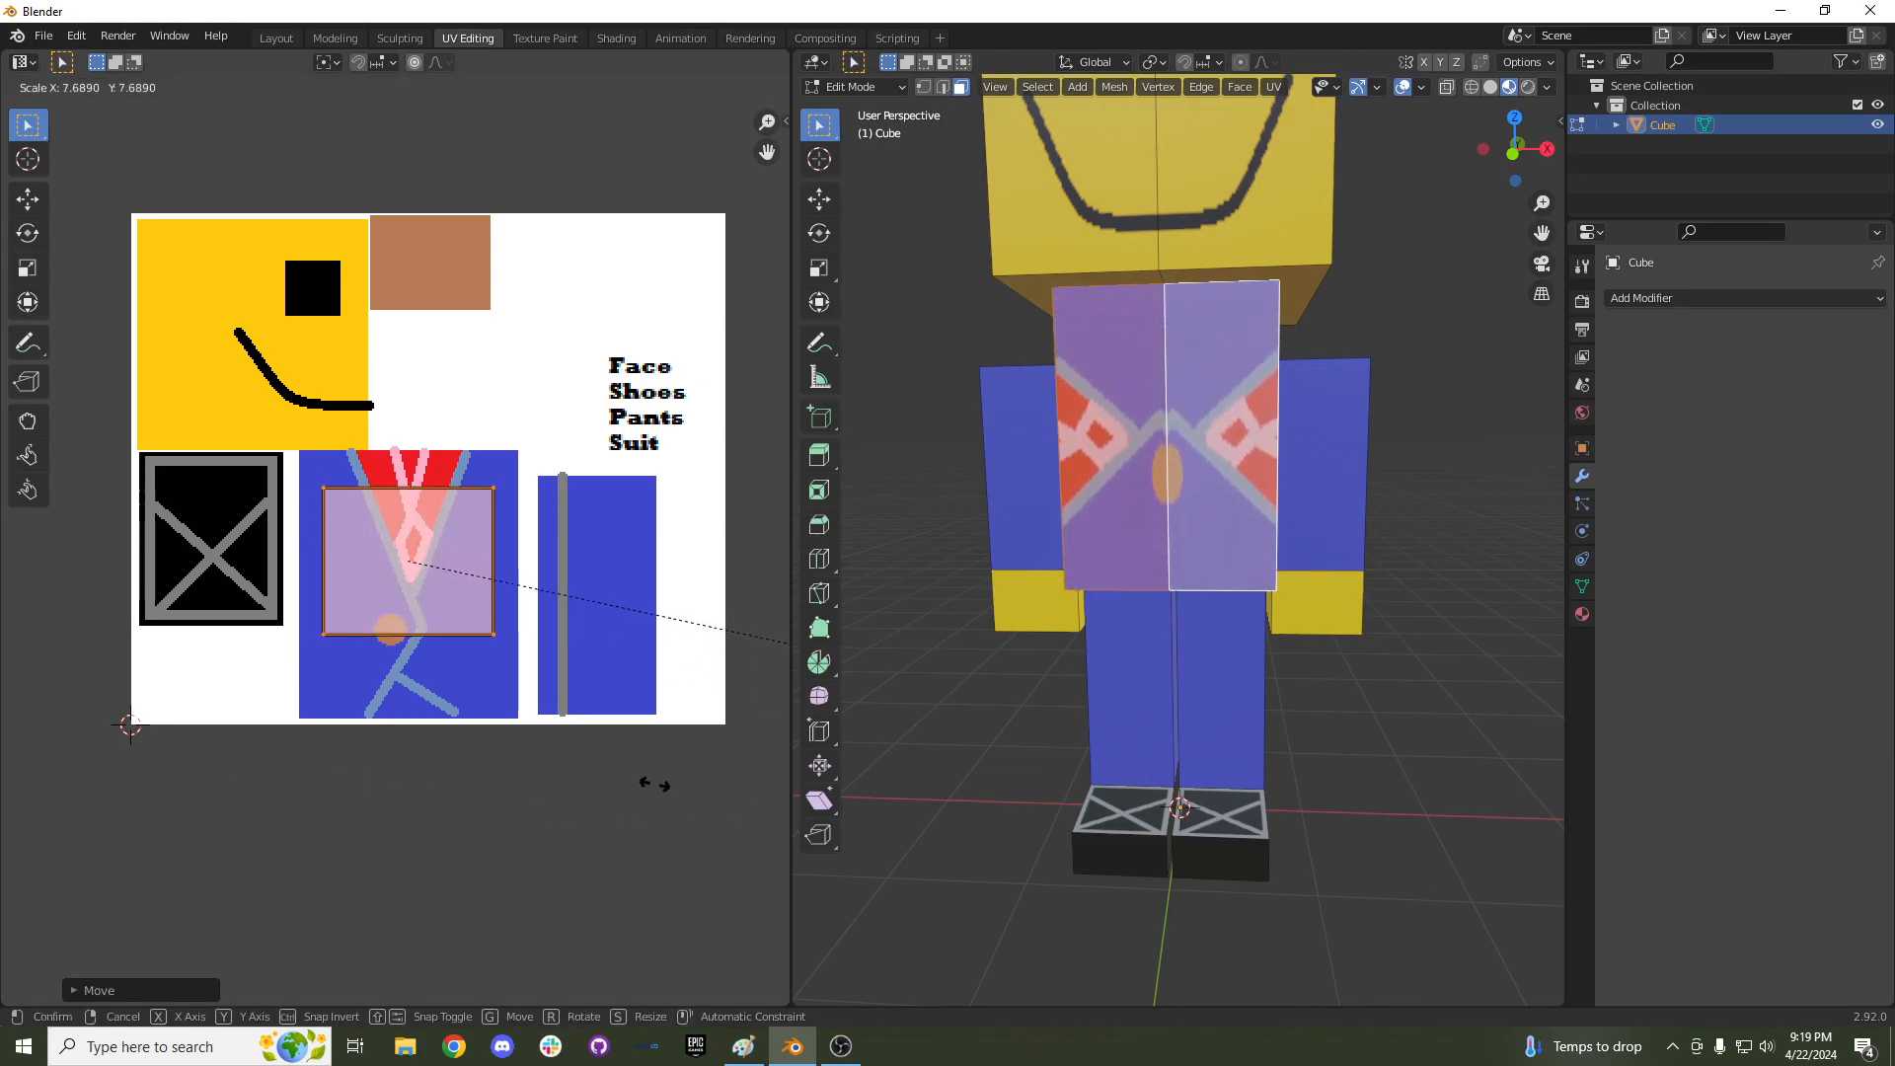
right_click(702, 785)
Unwrap the two front torso faces and move and scale down their UVs to lie over the suit drawing.
middle_drag(1016, 468, 1001, 485)
key(u)
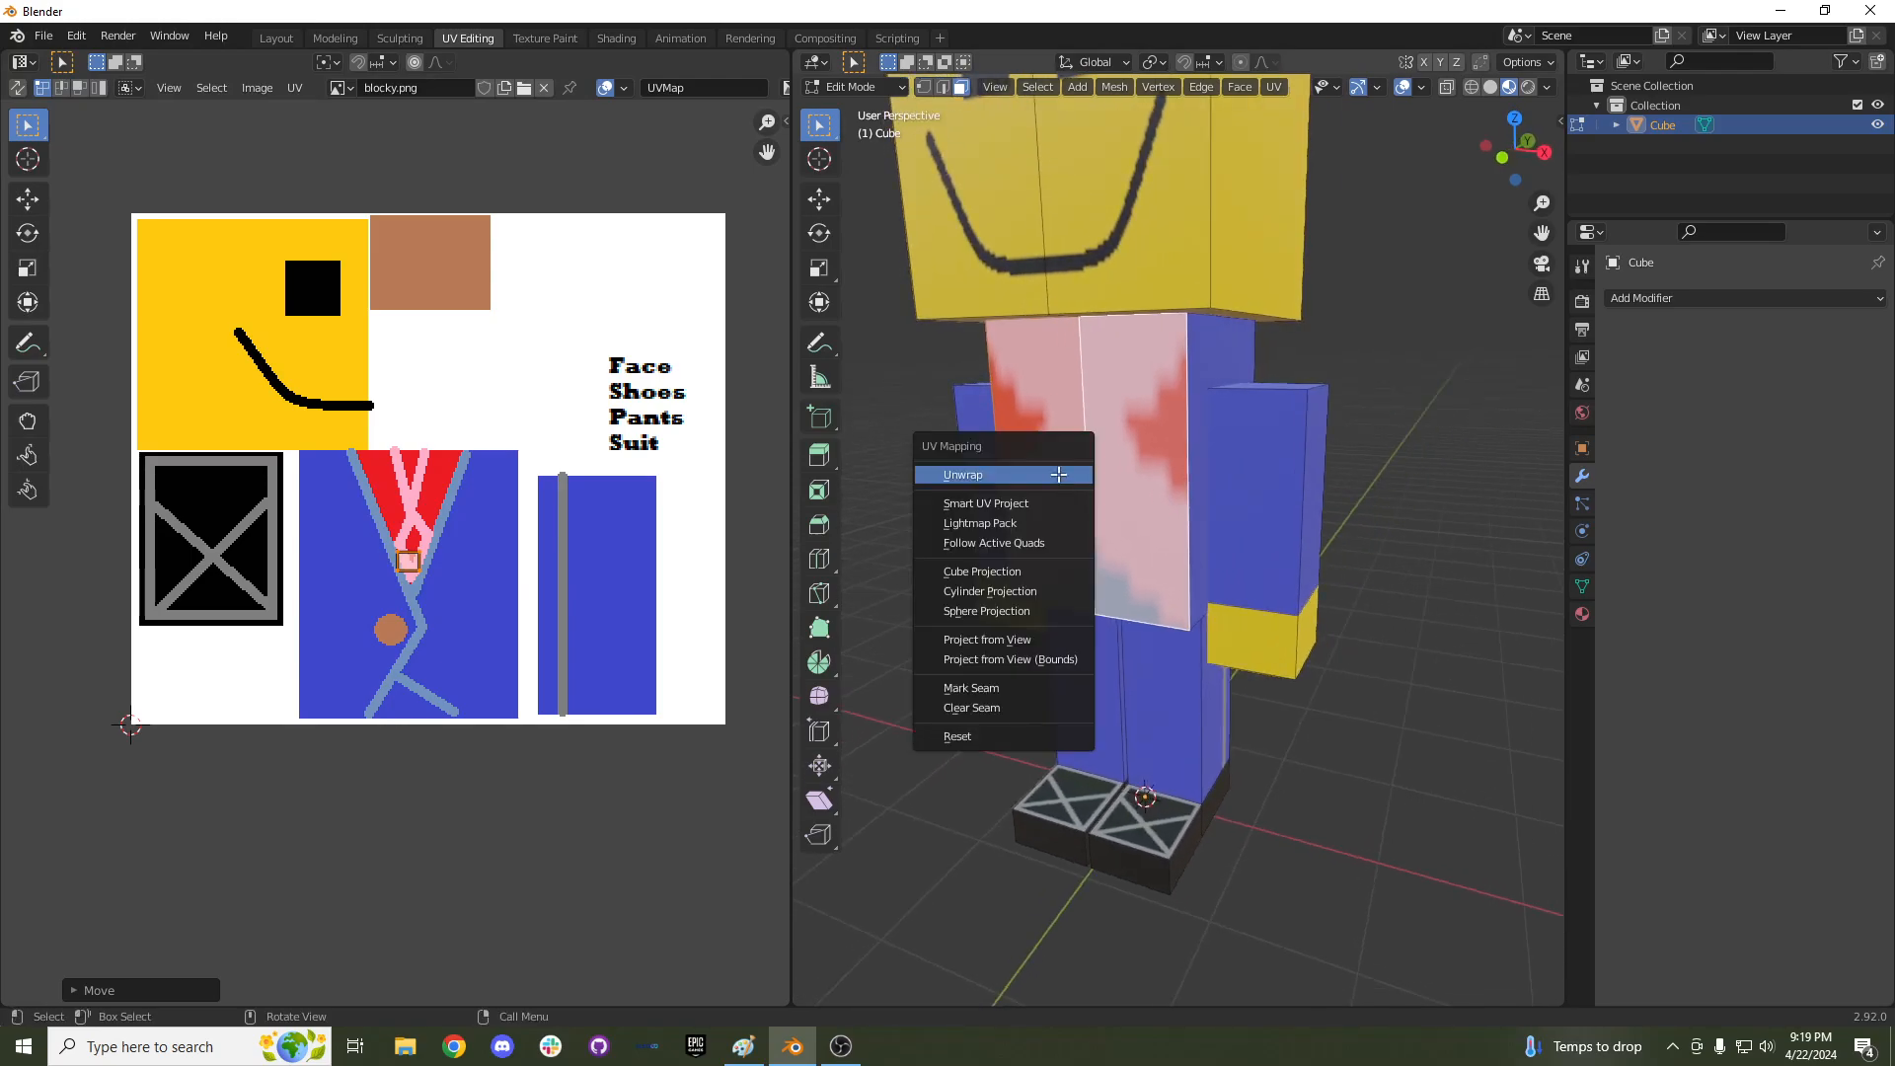
click(1058, 474)
scroll(399, 477, down, 2)
scroll(399, 477, up, 2)
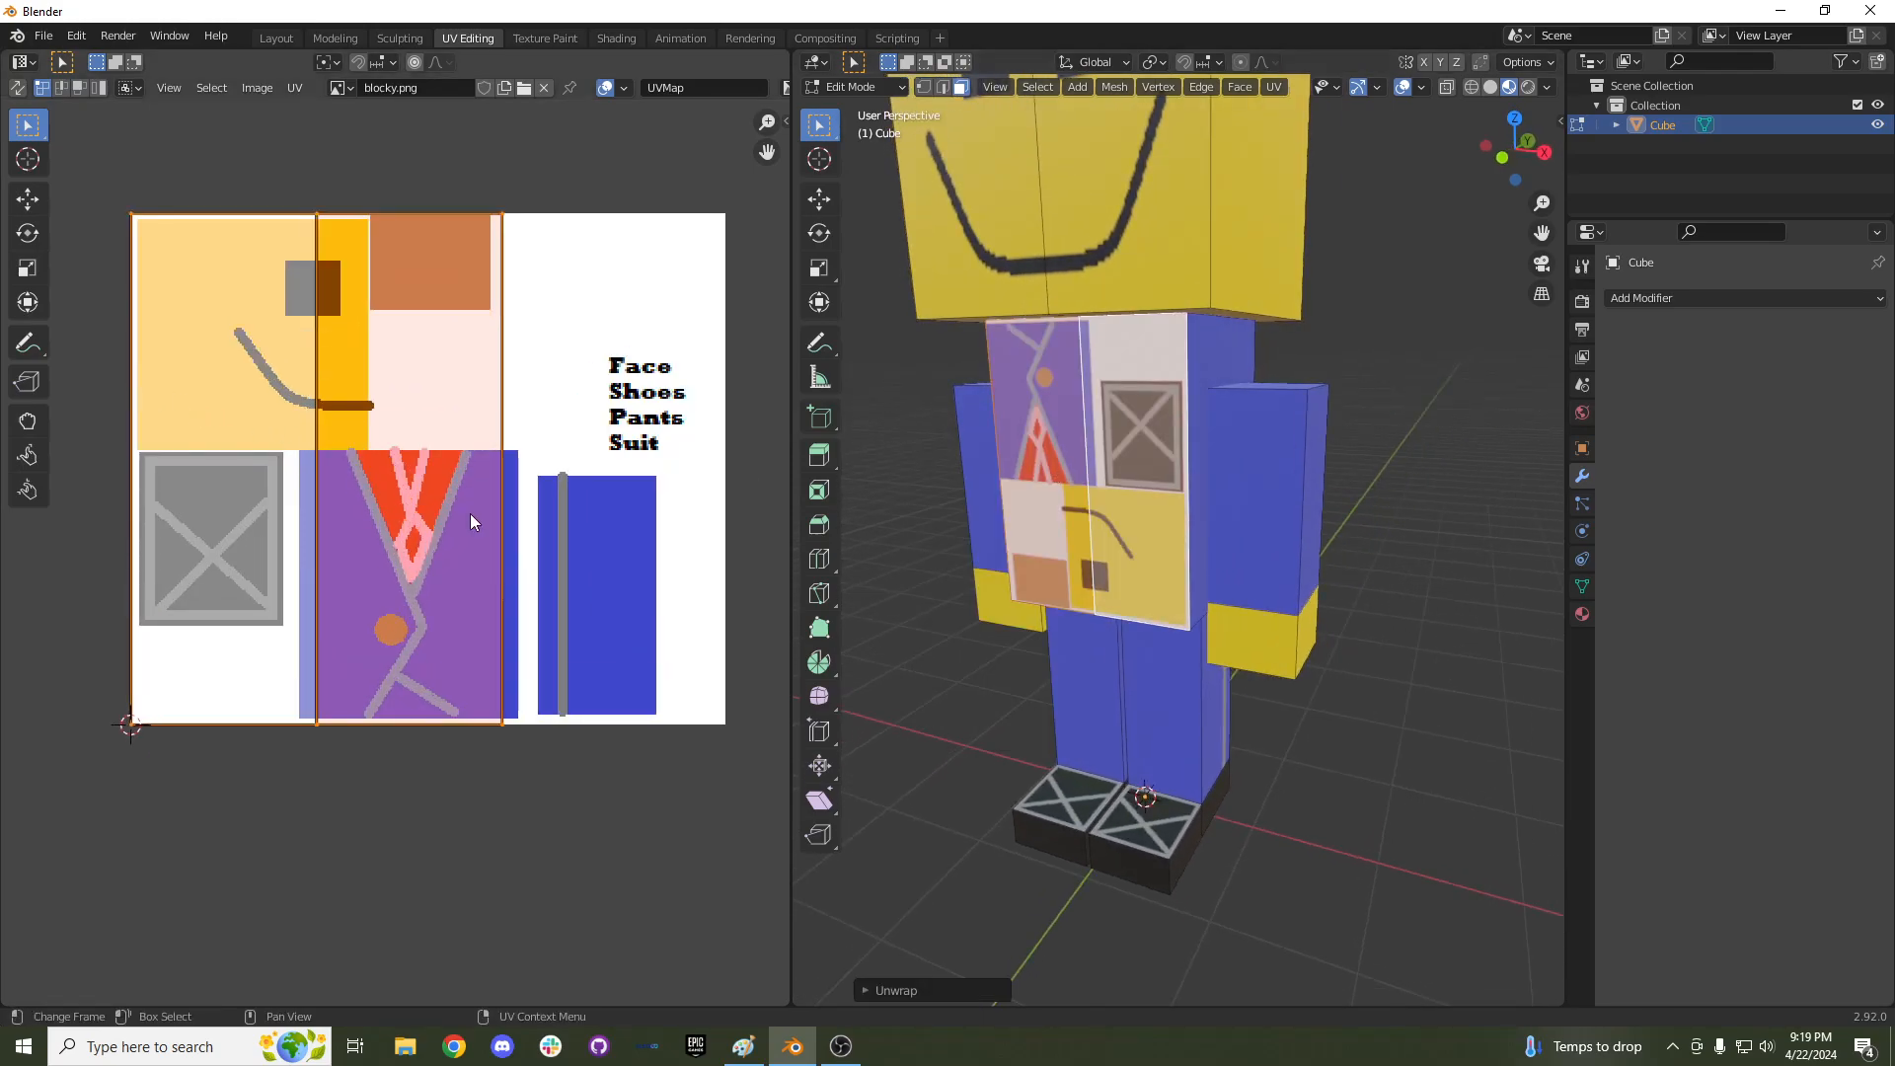
middle_drag(1188, 534, 1225, 533)
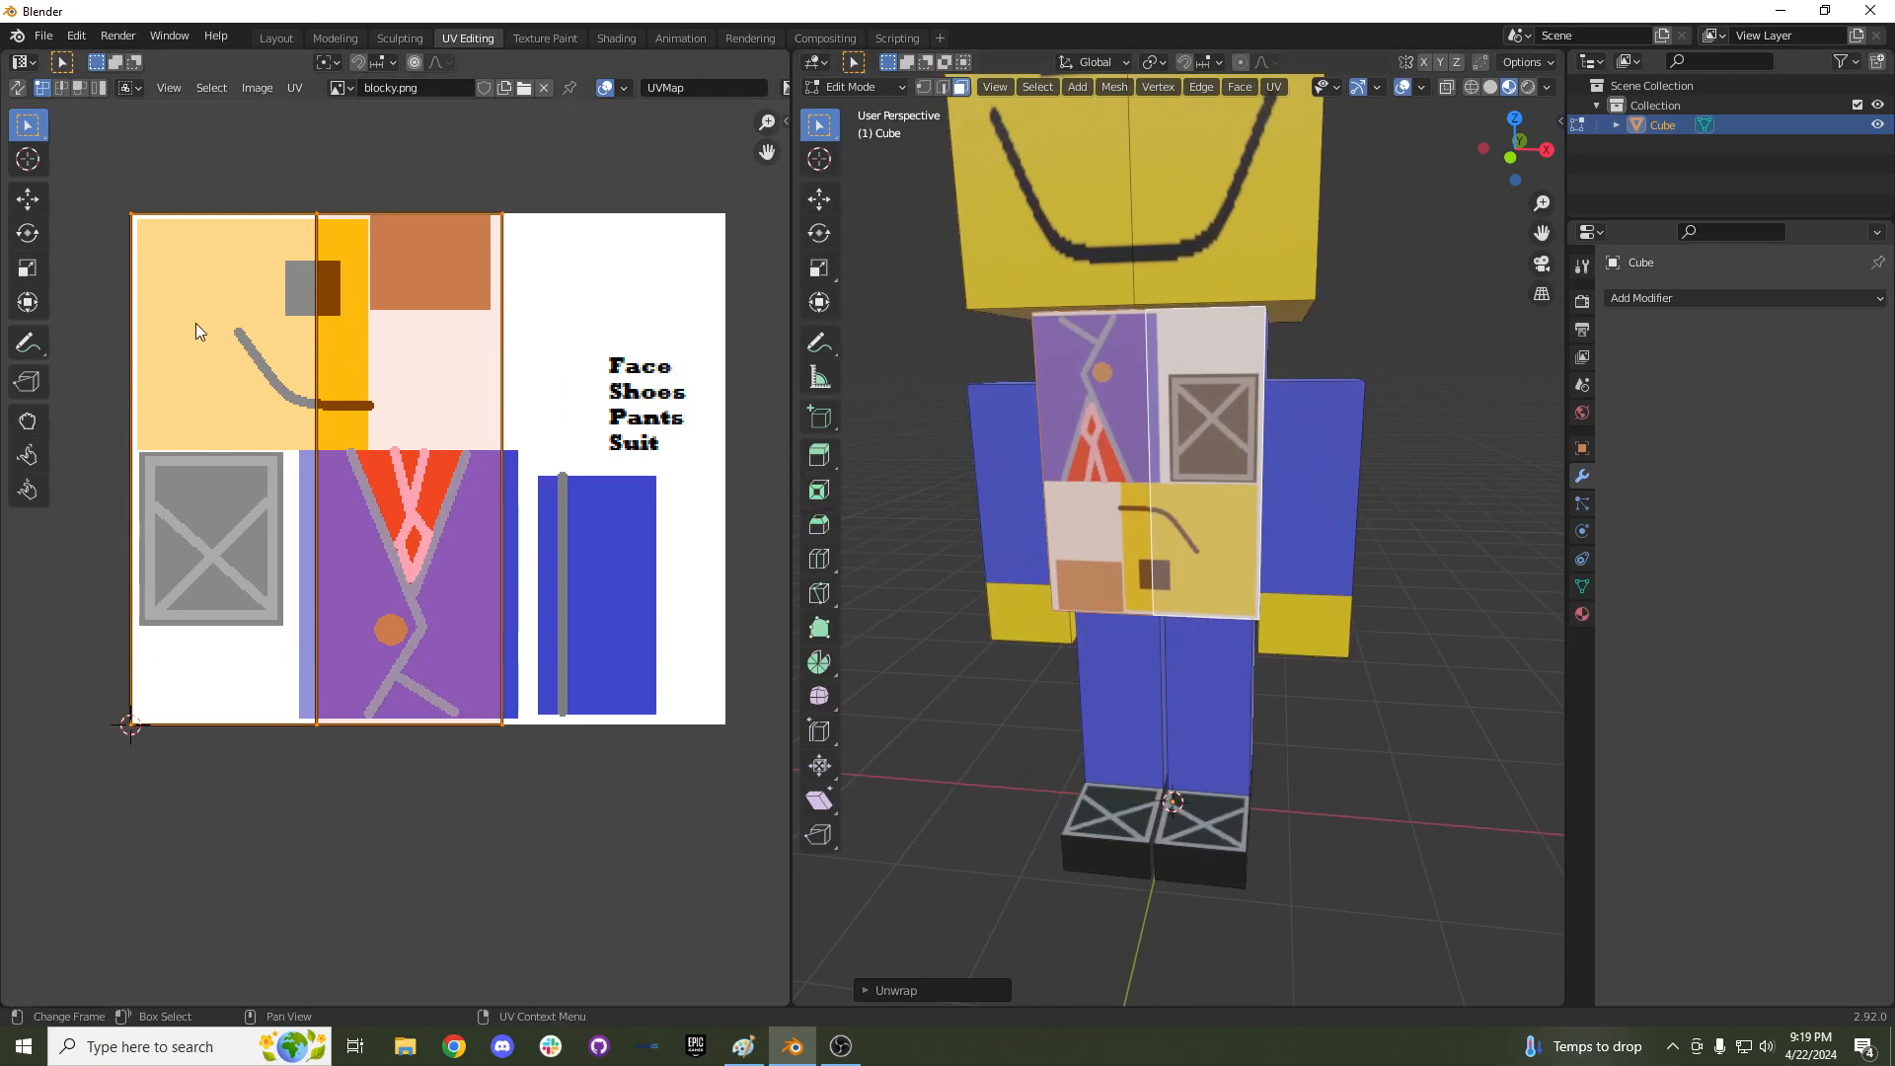
key(g)
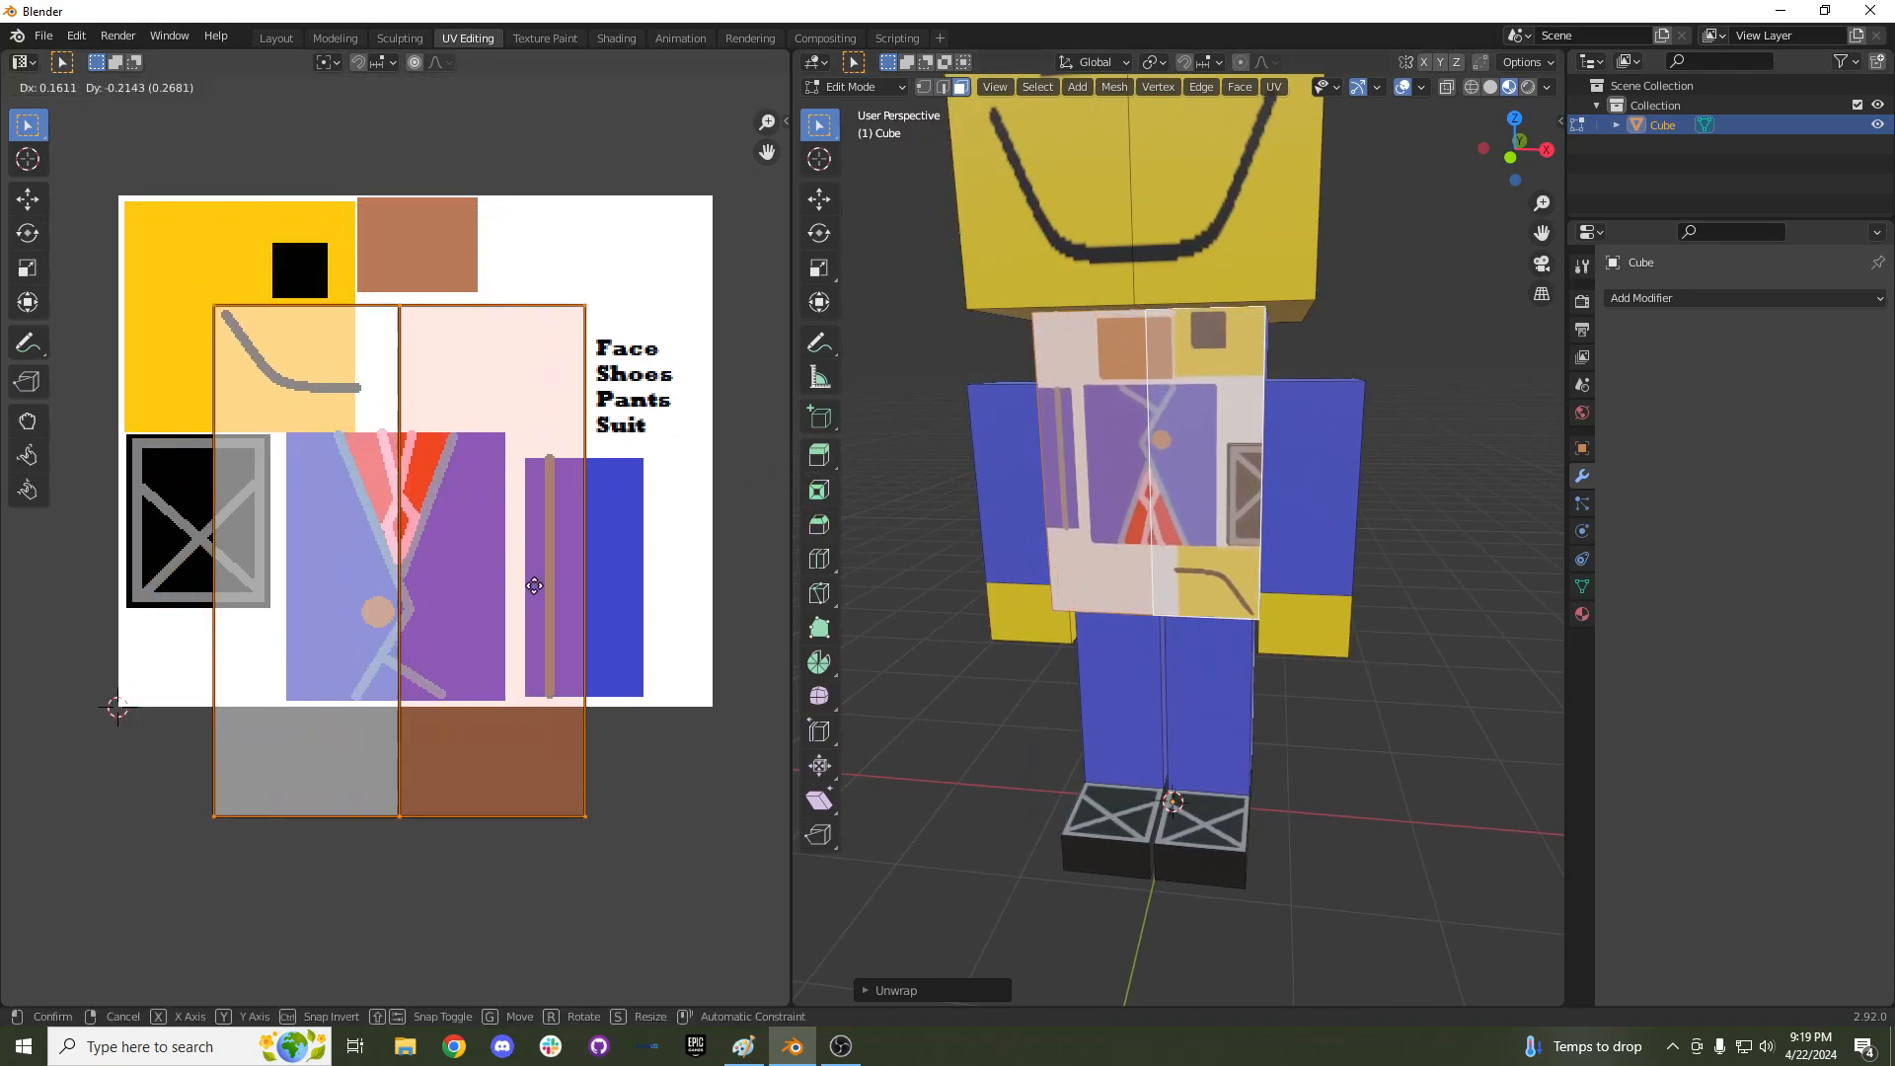
click(538, 597)
key(s)
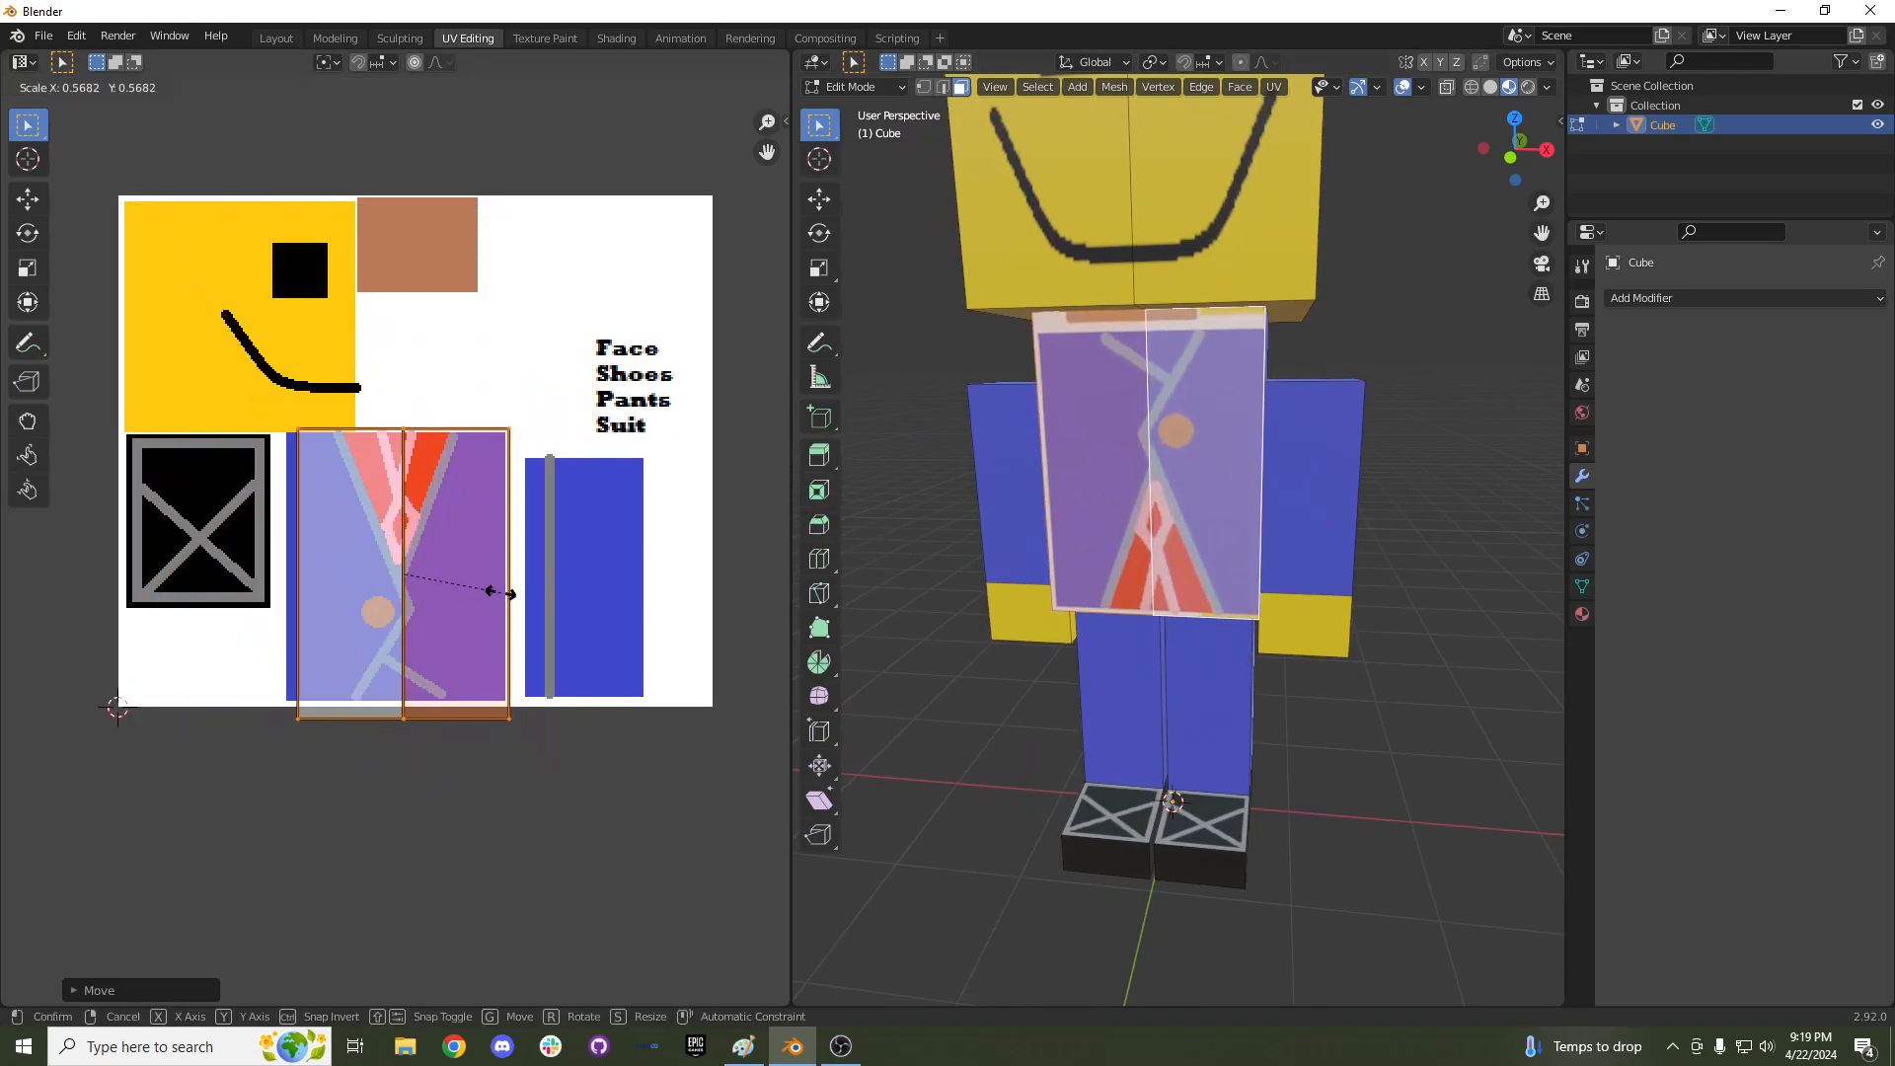
click(480, 581)
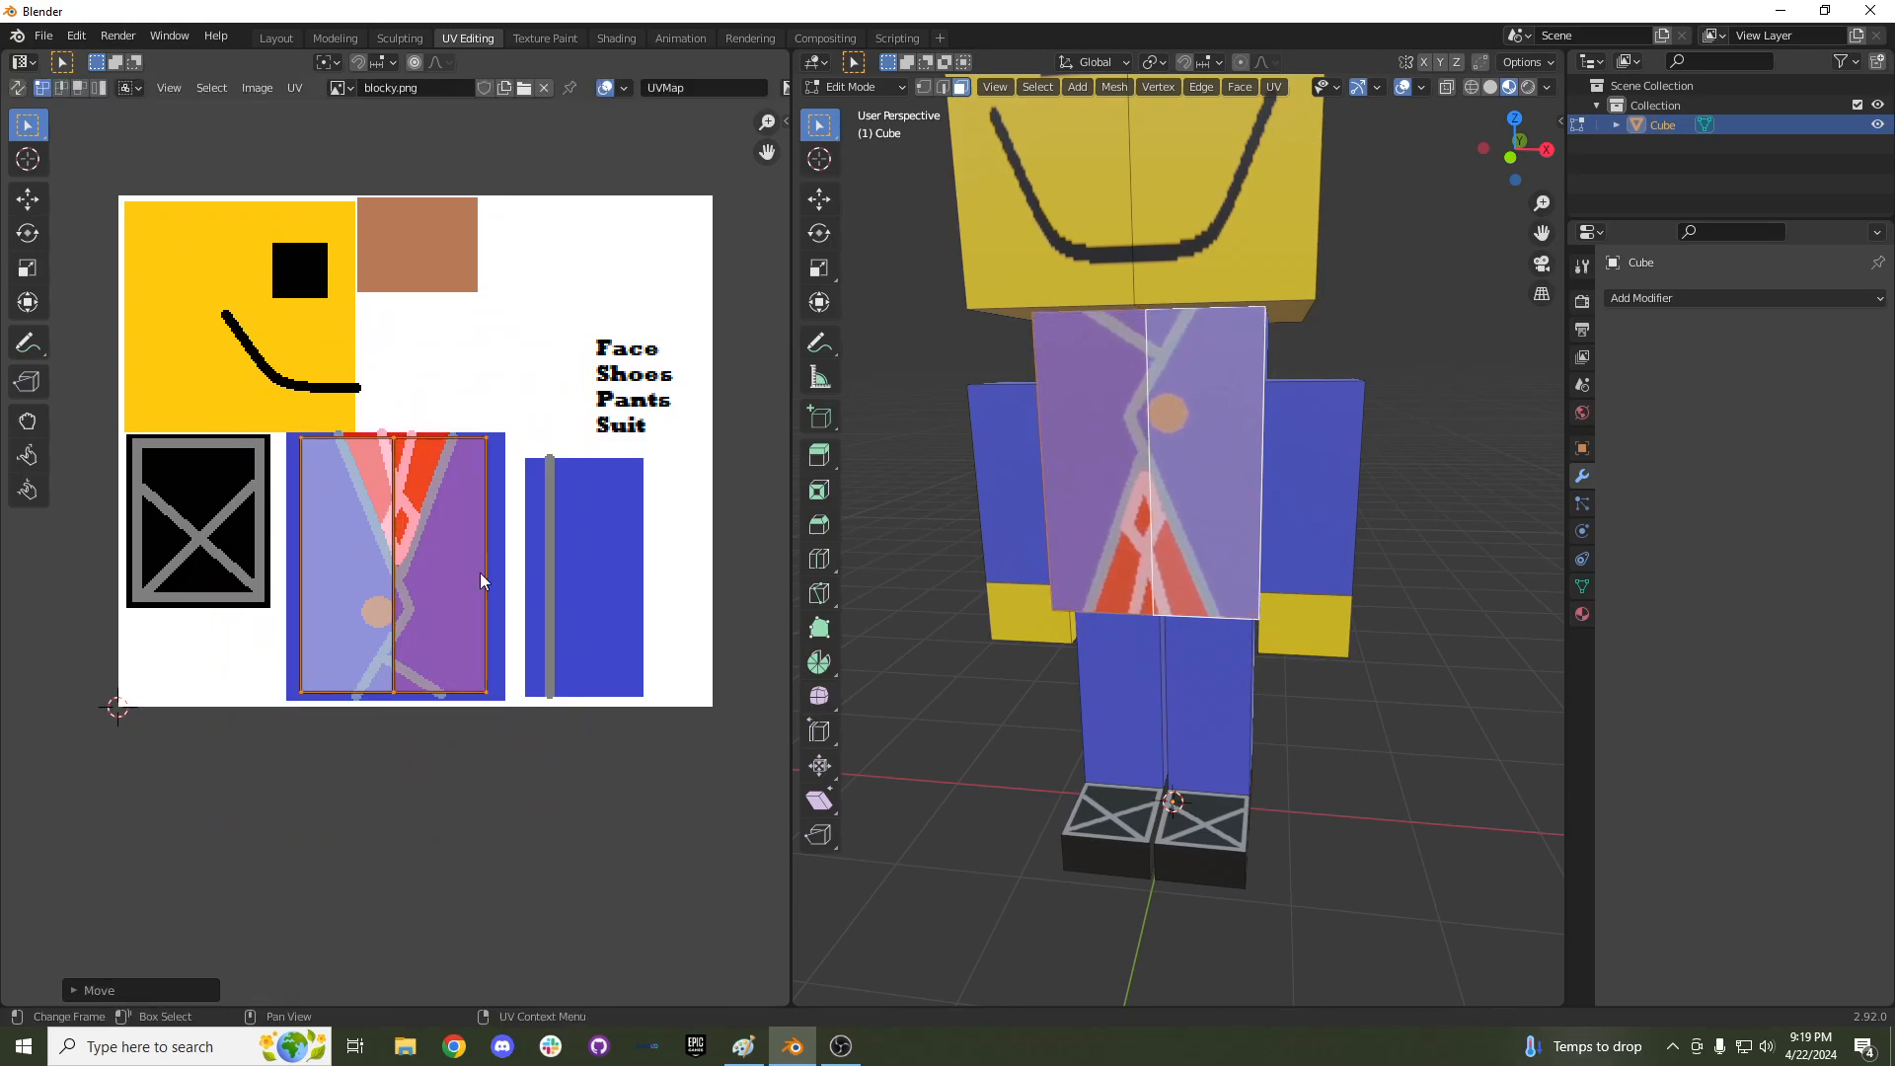
Rotate the front torso UVs by 180° and enlarge them to fill the suit drawing, widening them along X.
text(180)
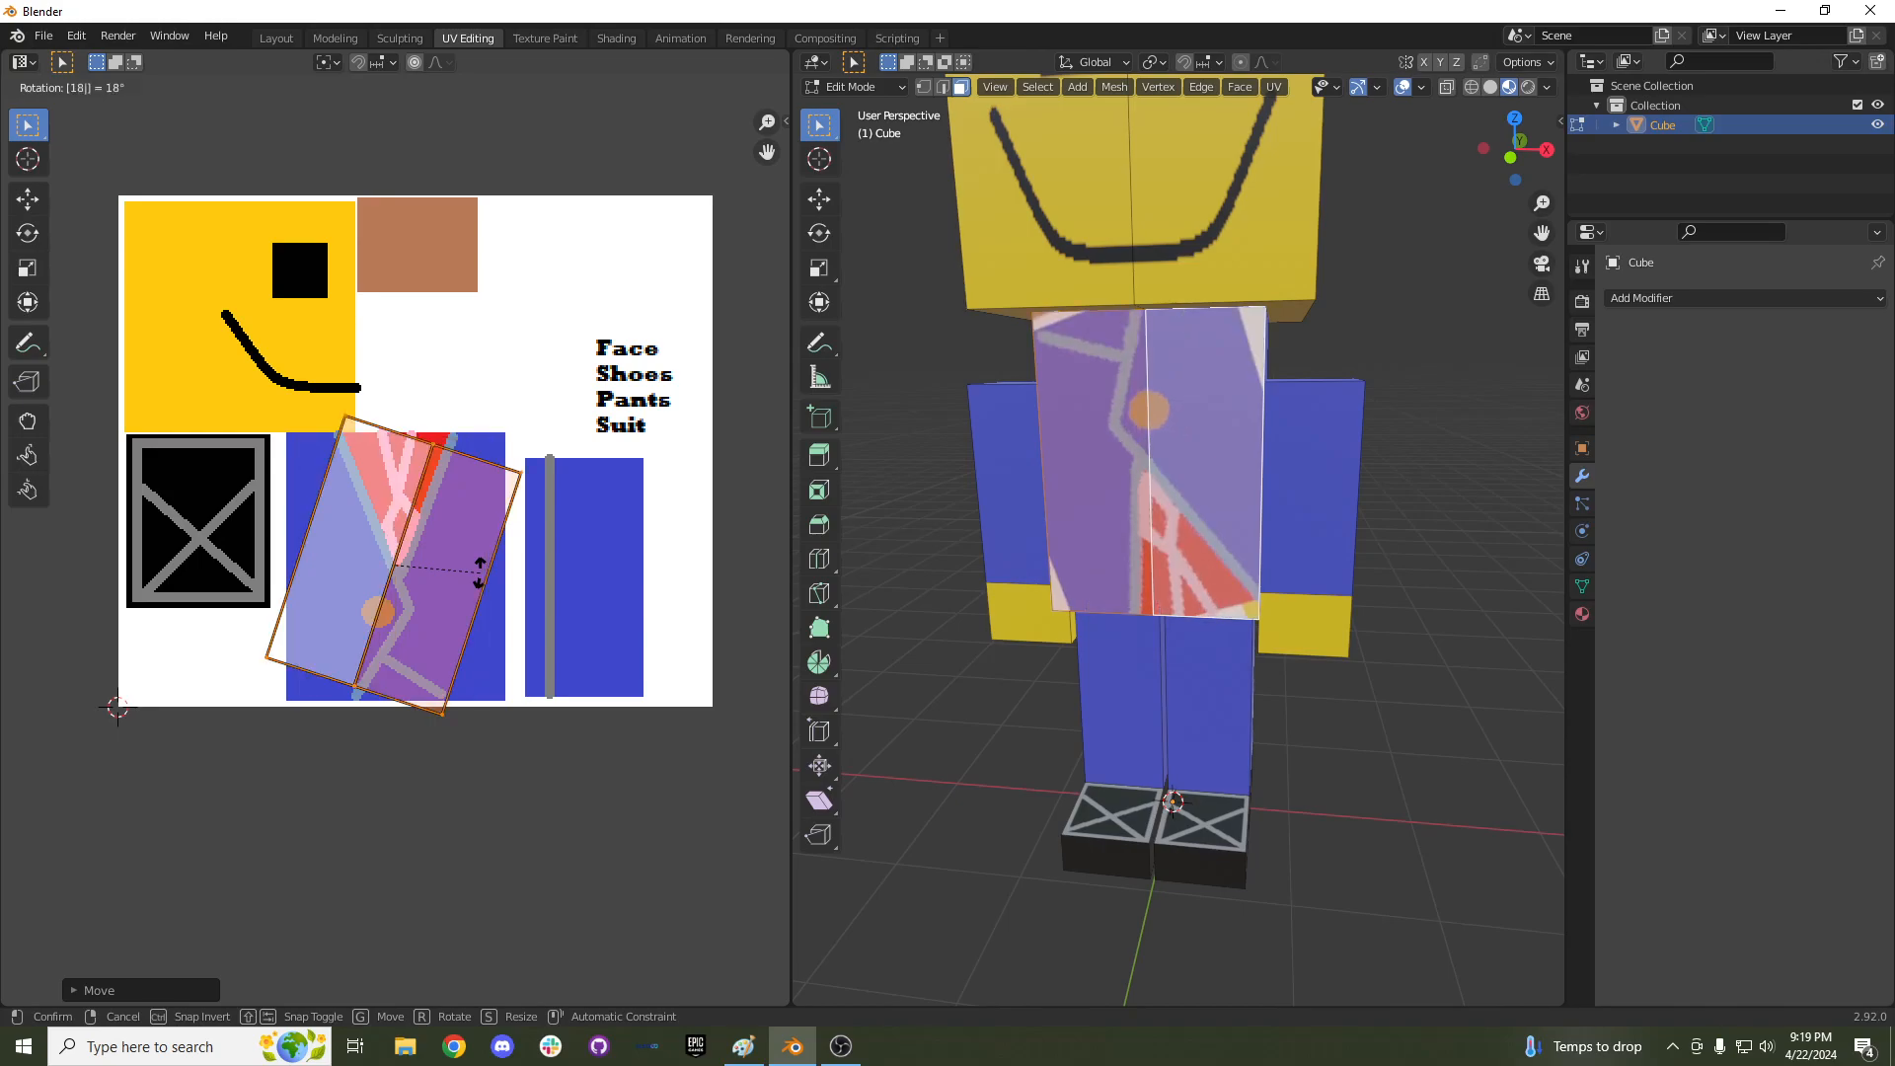
key(Return)
key(s)
key(x)
click(619, 590)
key(s)
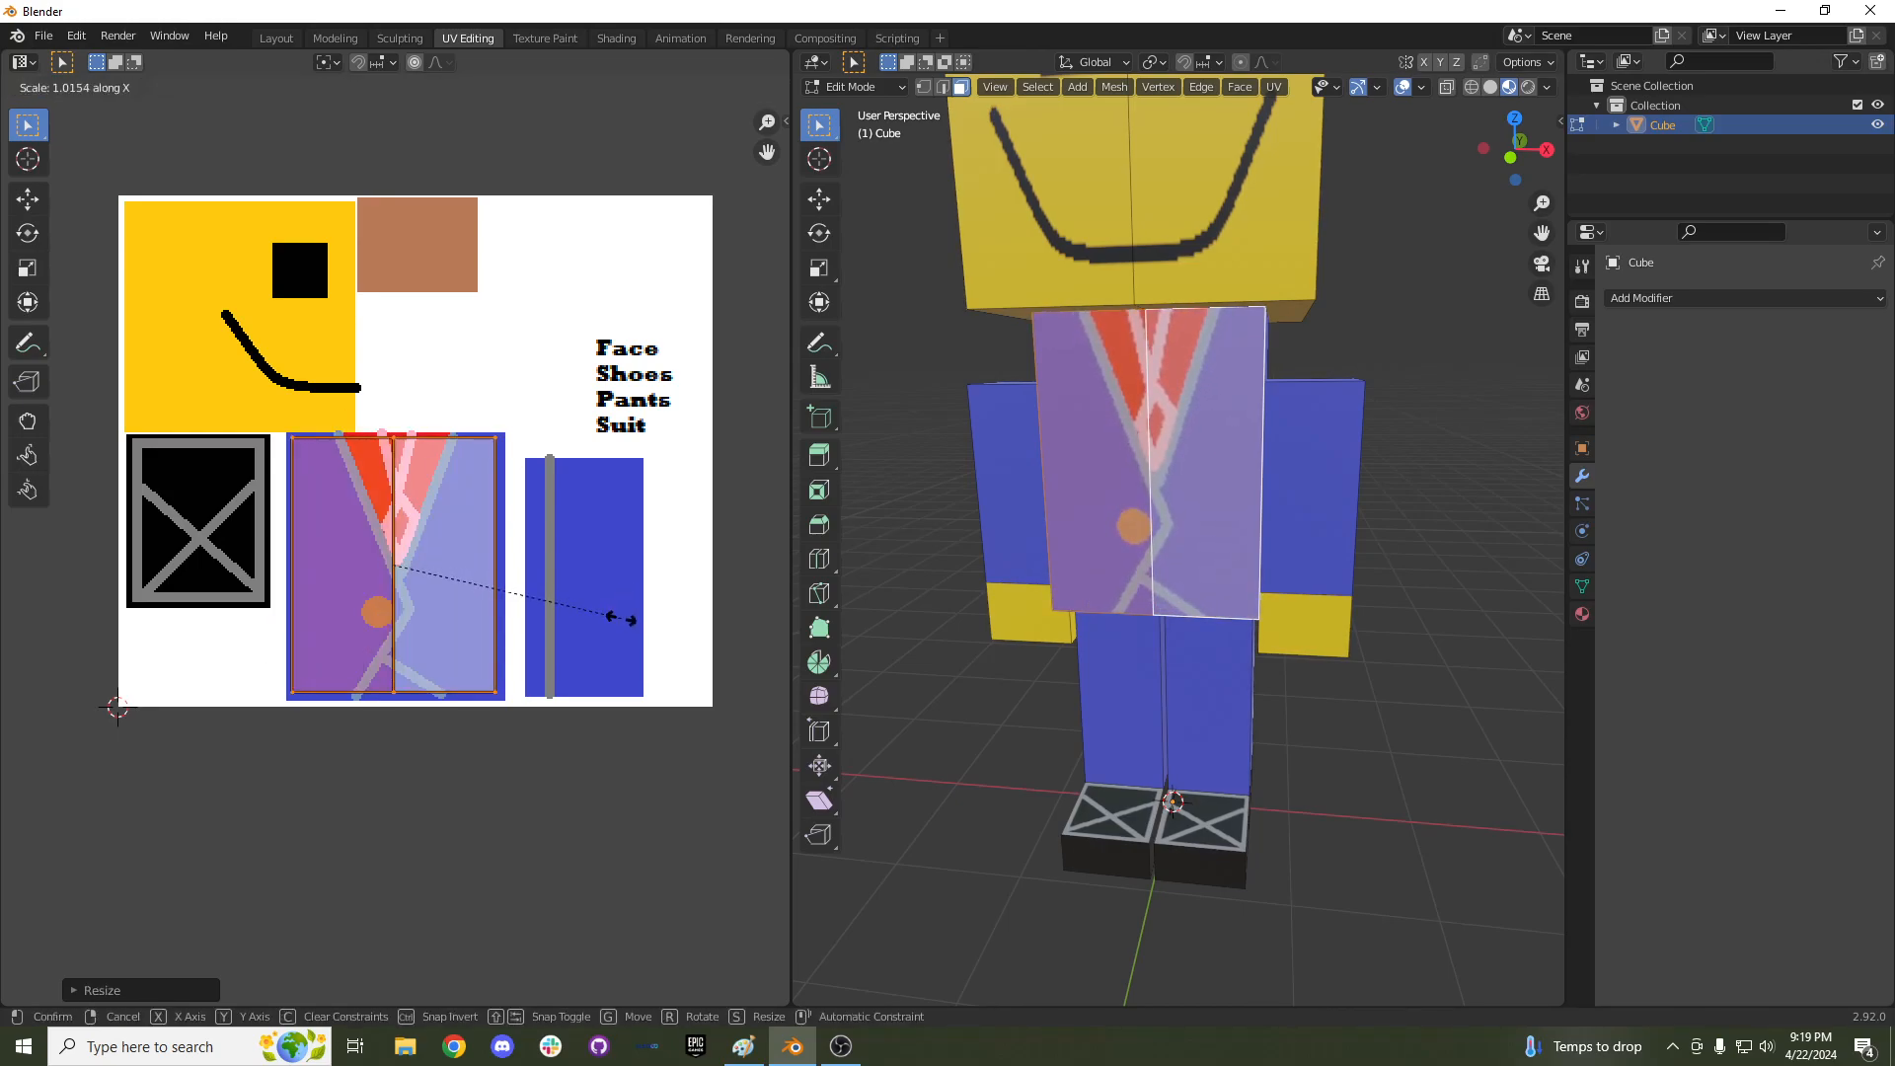
click(622, 643)
Add a horizontal loop cut around the head and slide it close to the head's top edge.
key(Tab)
middle_drag(1017, 481, 1224, 274)
key(Tab)
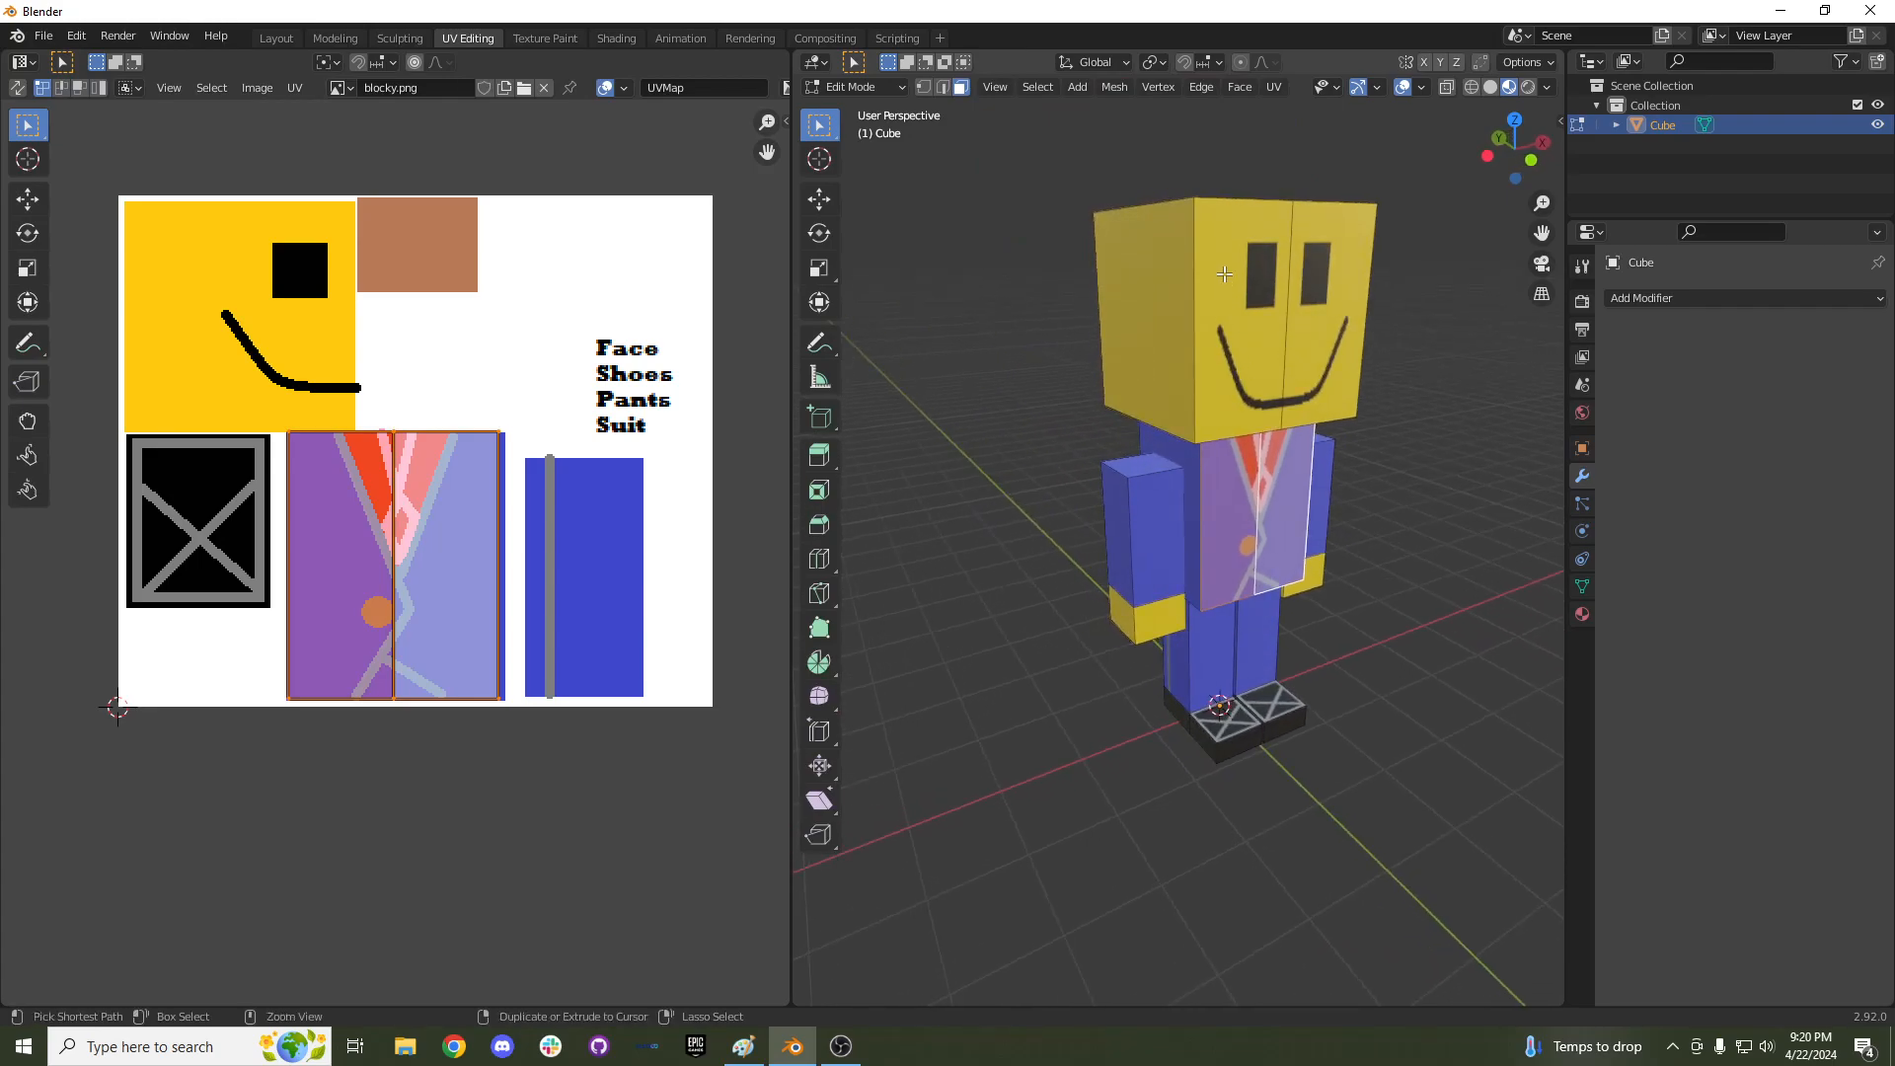
click(1194, 267)
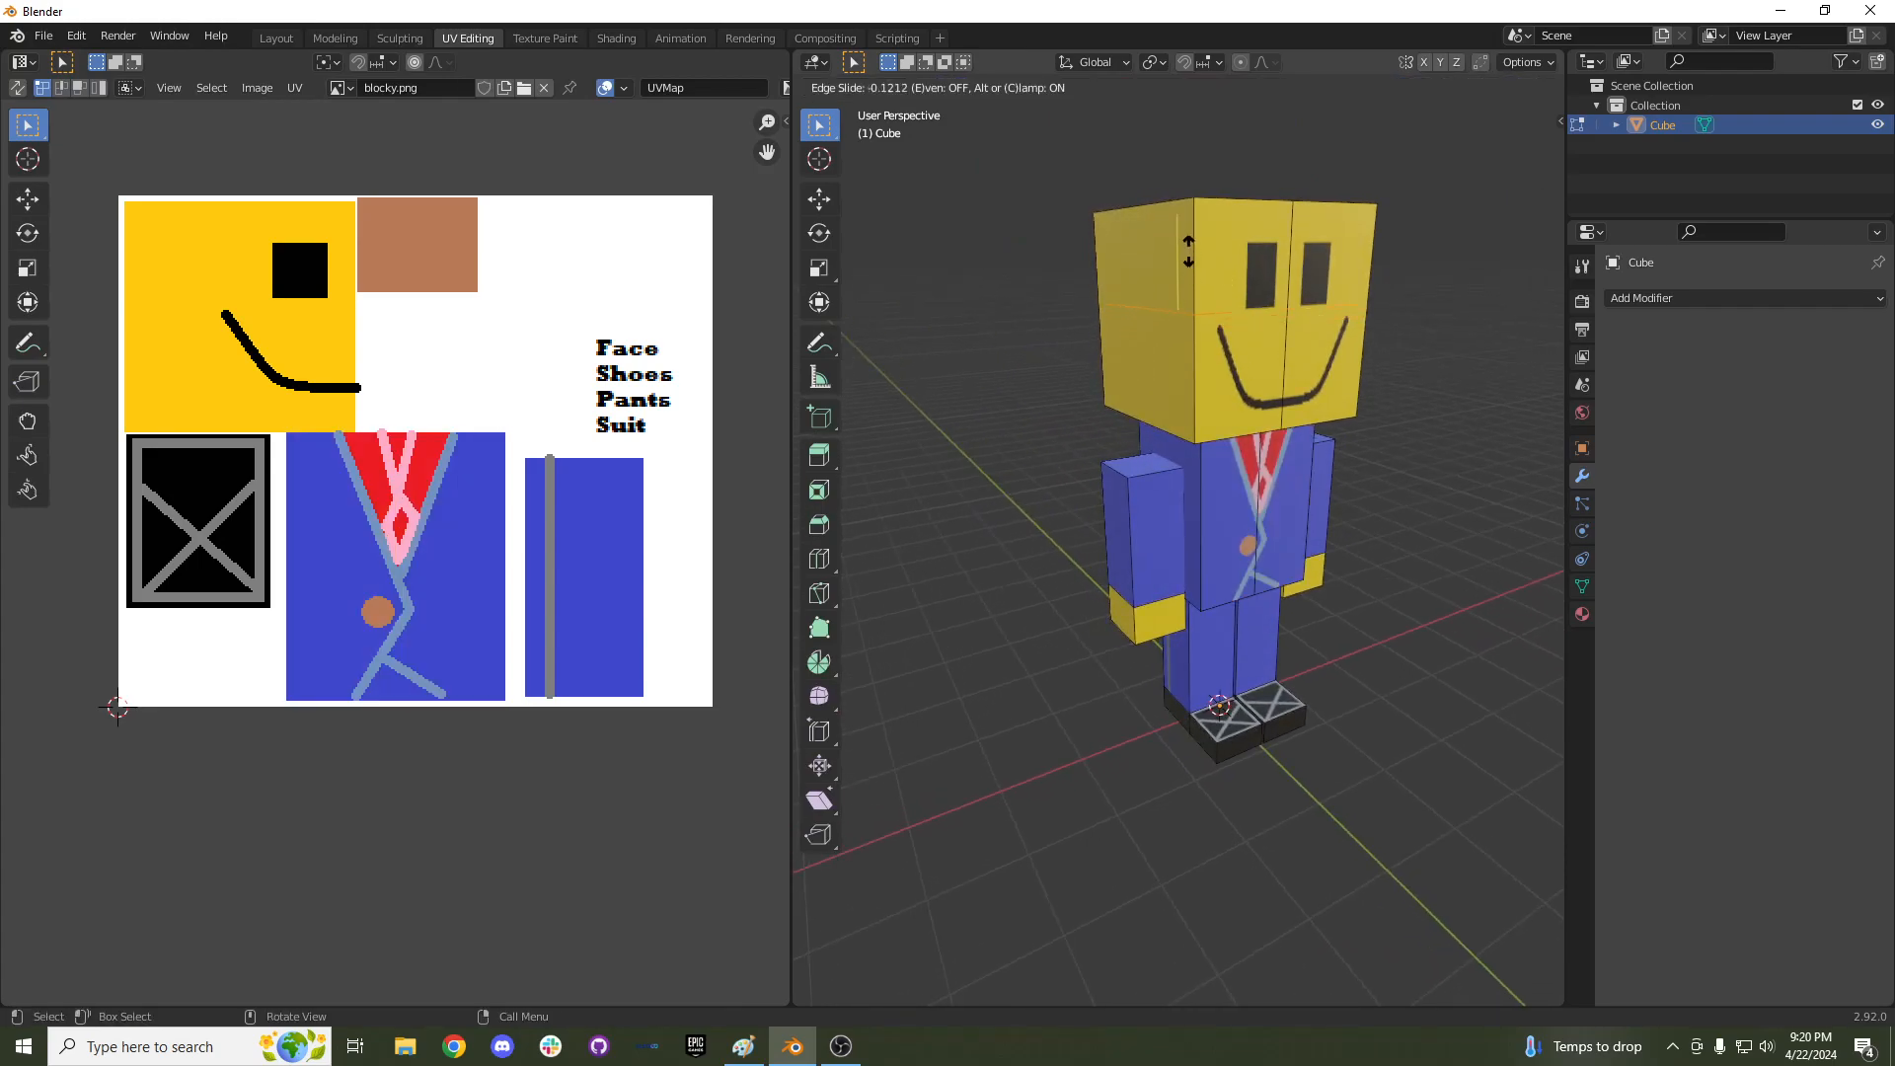
click(1179, 170)
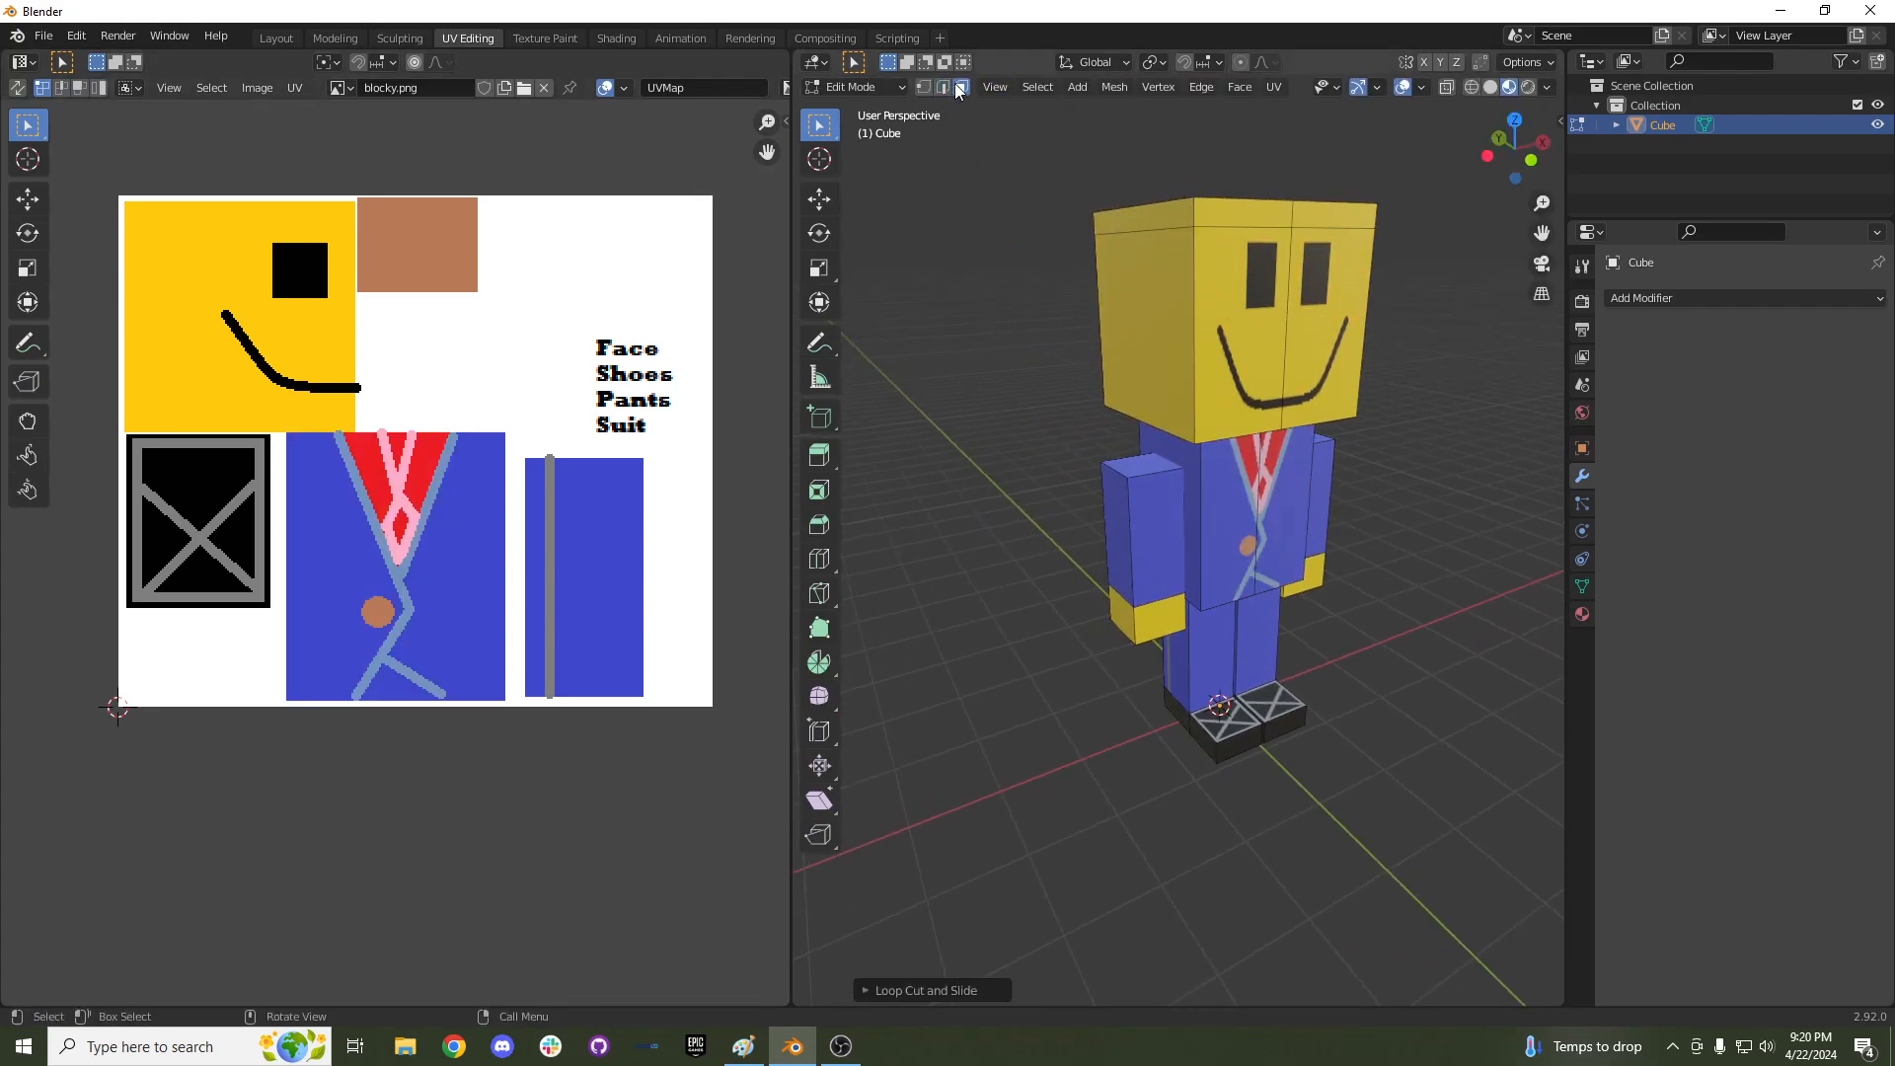
Select the narrow band of faces above the head's loop cut together with the head's top faces.
alt+click(1200, 223)
middle_drag(1199, 223, 1148, 262)
click(1177, 242)
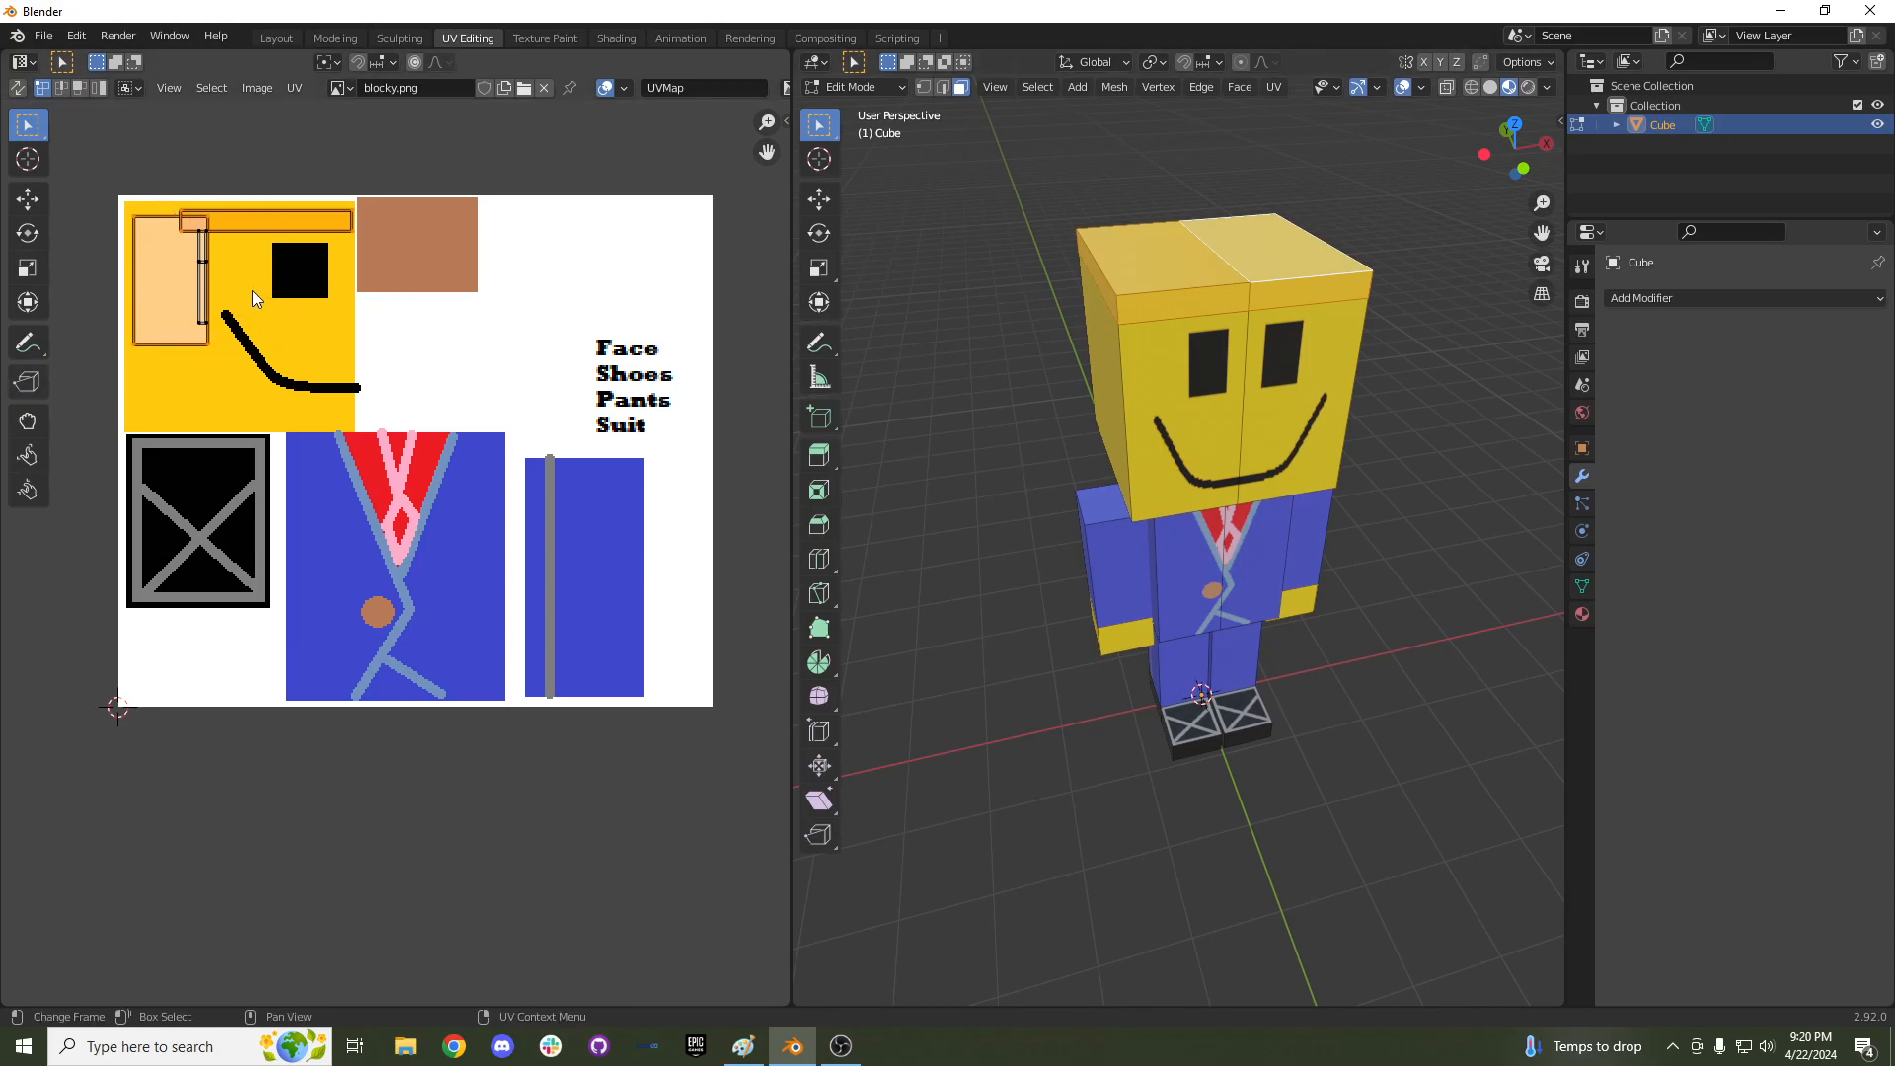
Move the hair faces' existing UVs onto the brown rectangle and shrink them to fit inside it.
key(g)
click(579, 344)
key(s)
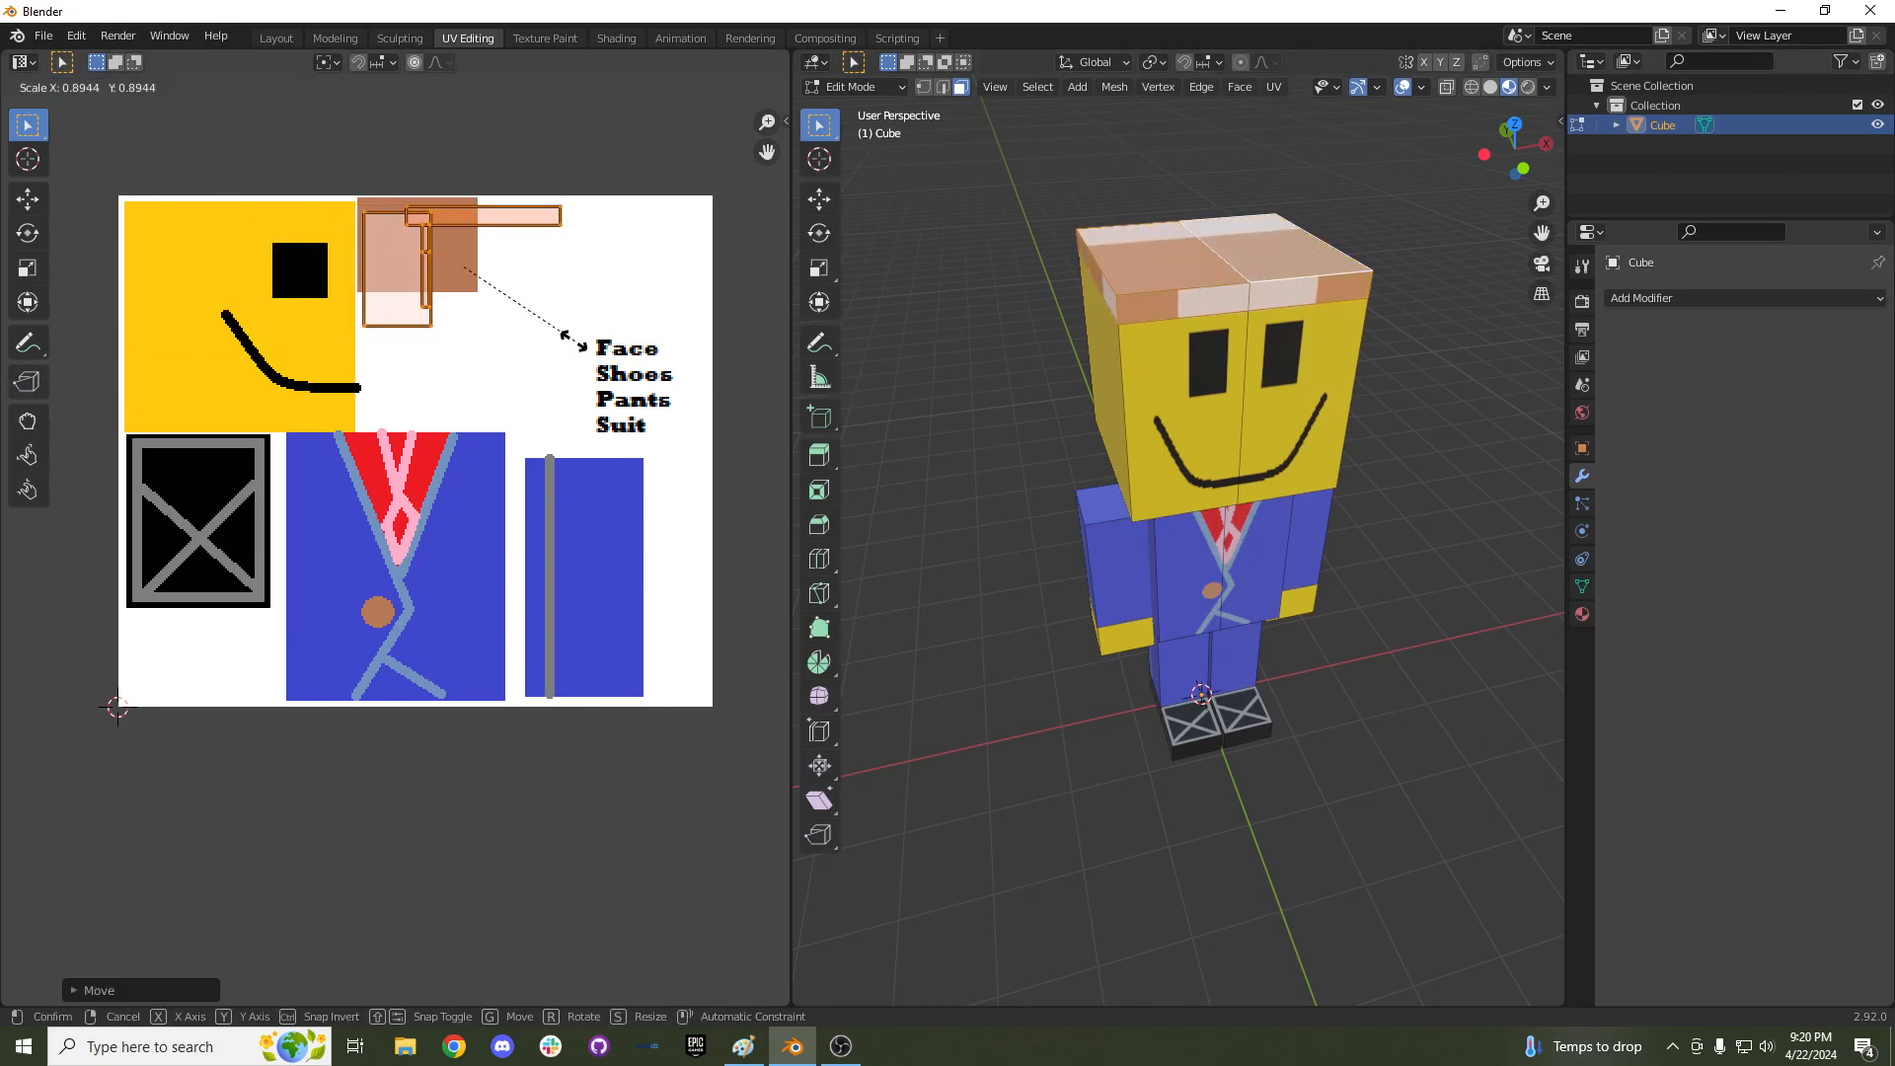
click(436, 305)
key(Tab)
key(Tab)
Unwrap the selected hair faces, then shrink their UVs and move them onto the brown rectangle.
middle_drag(1118, 366, 1168, 333)
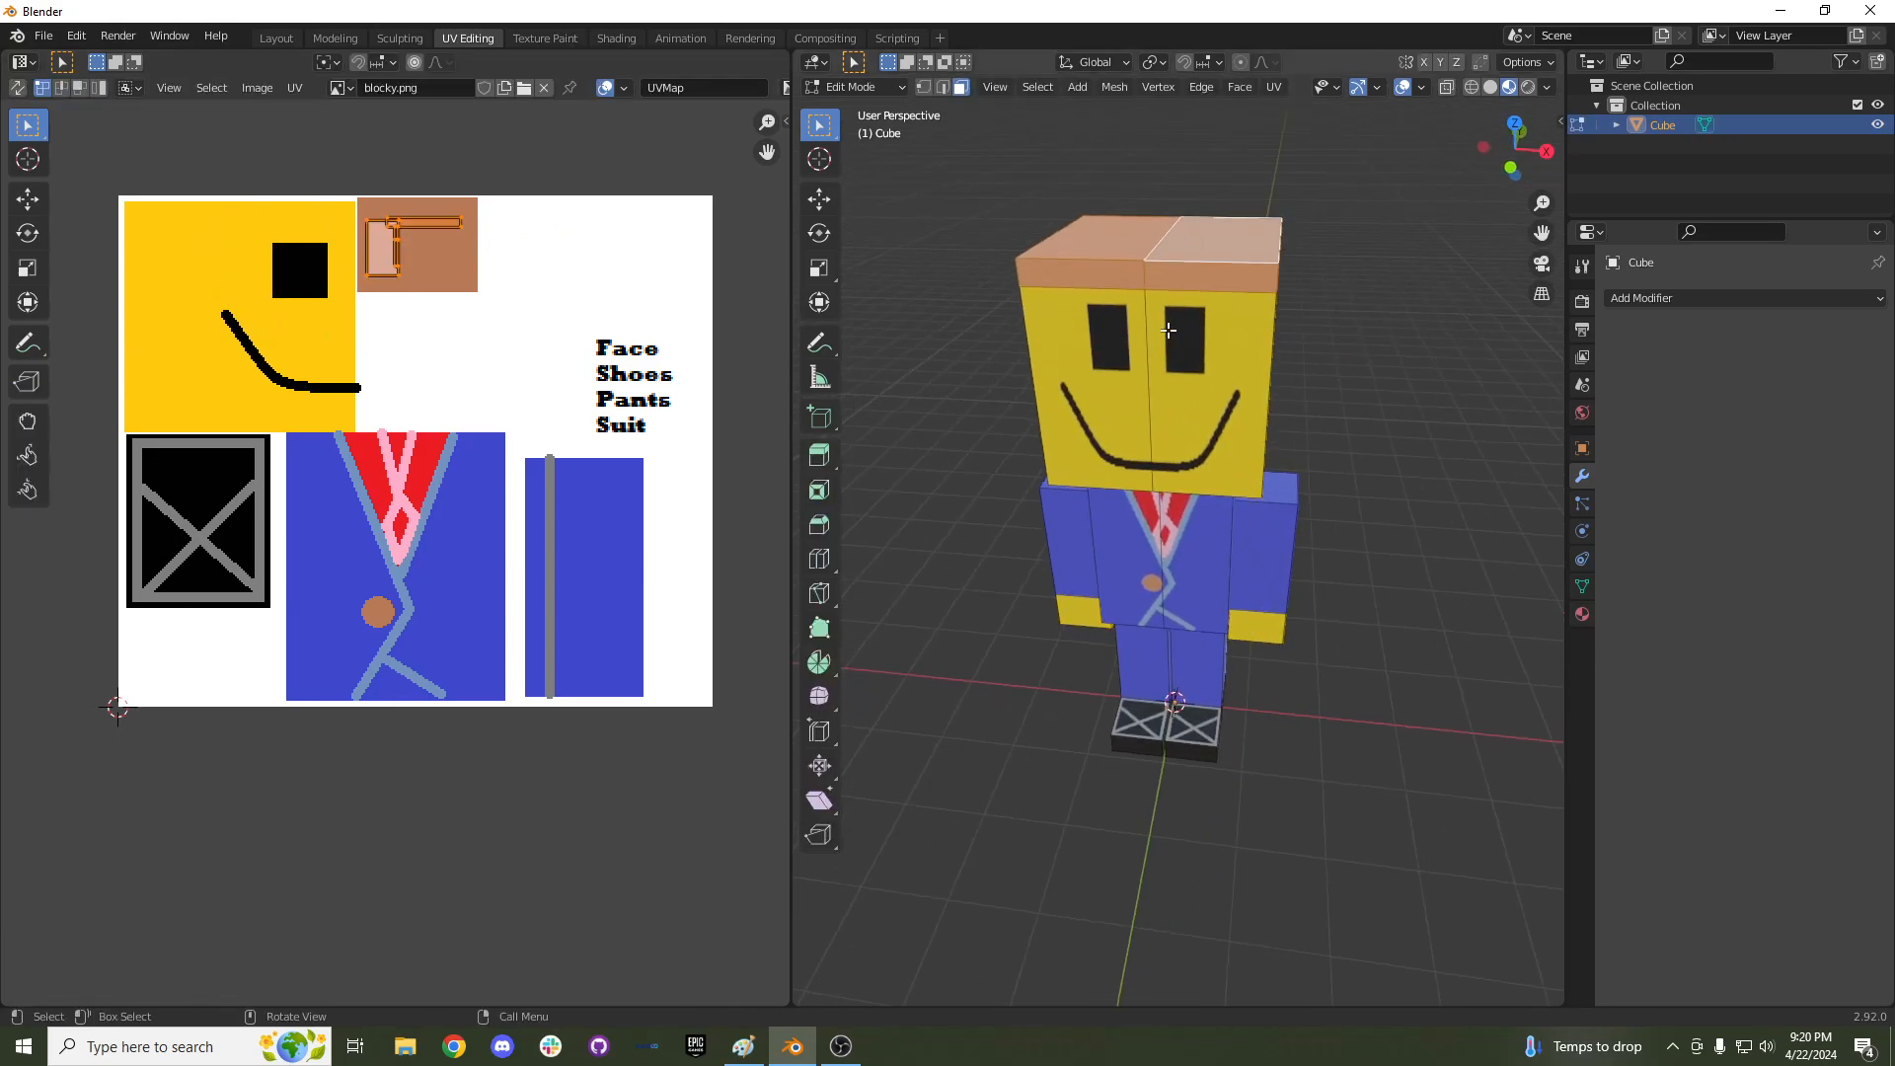
key(u)
click(1172, 313)
key(s)
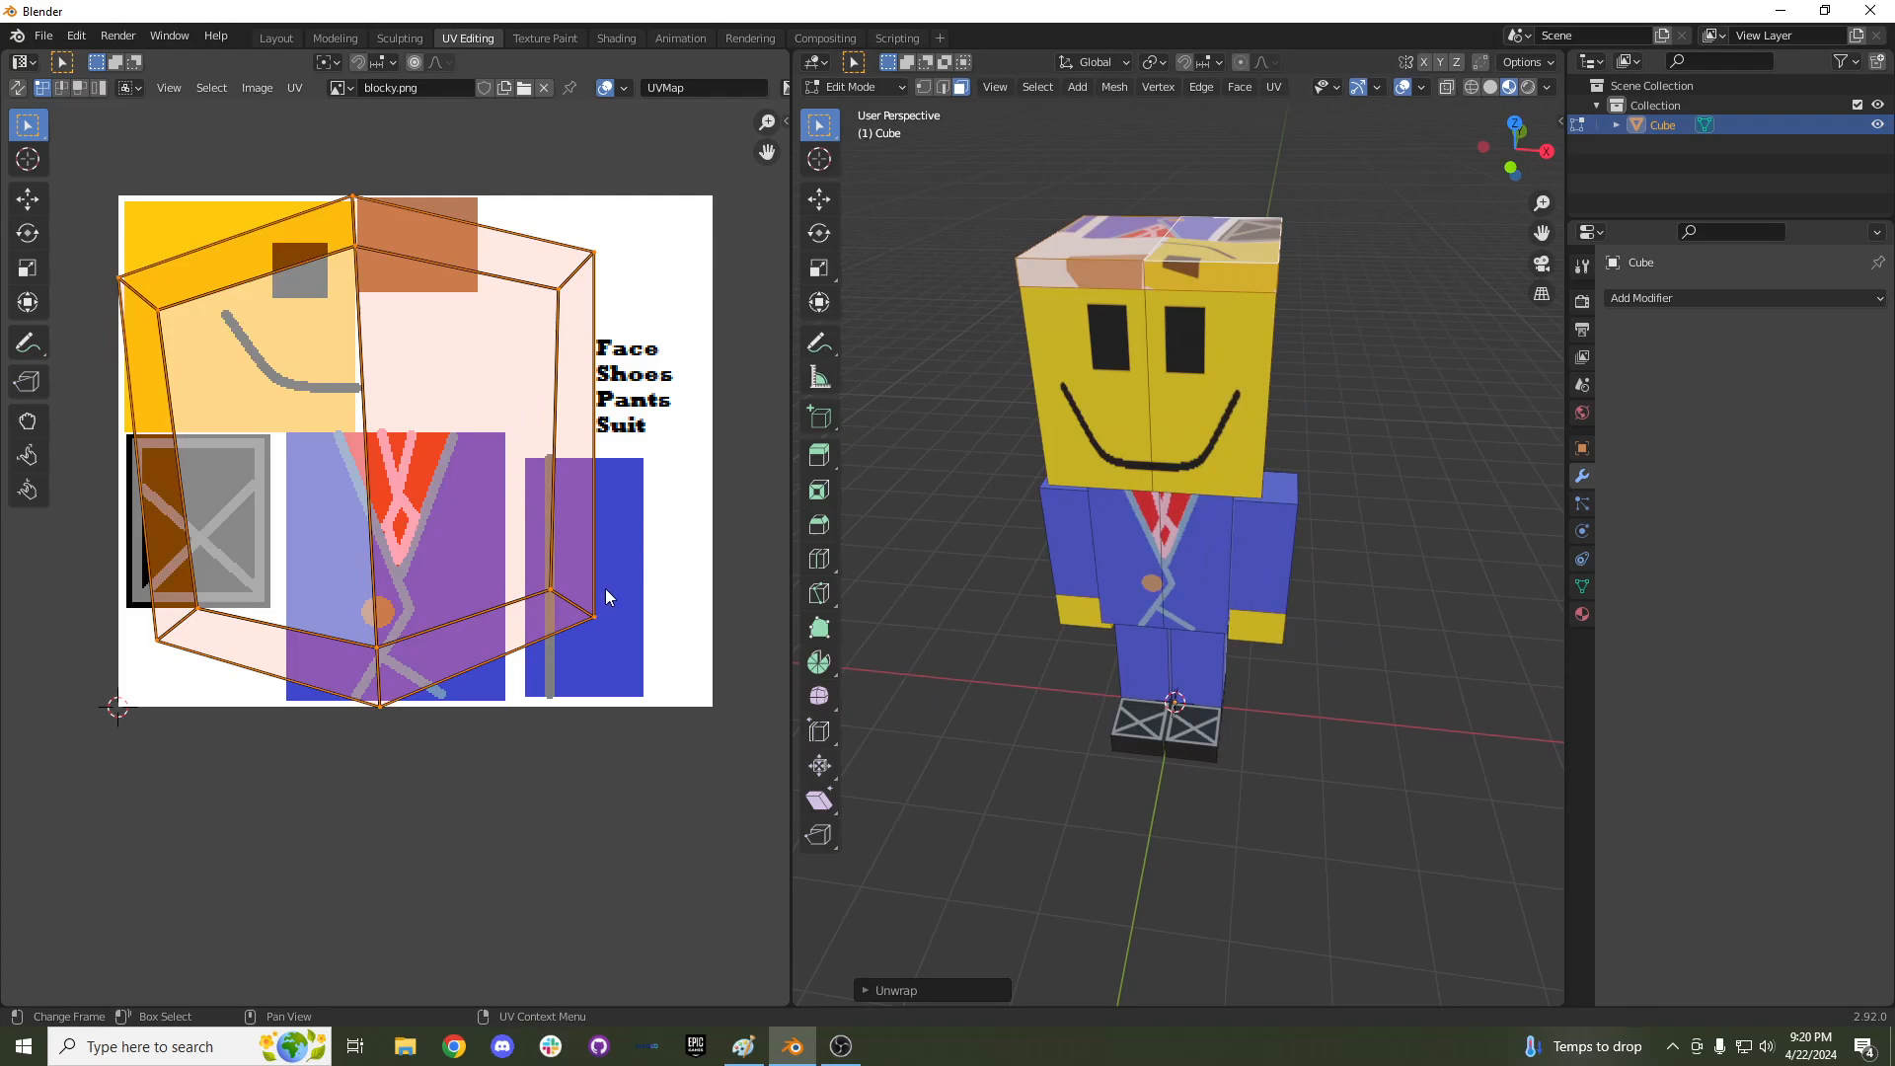
click(411, 483)
key(g)
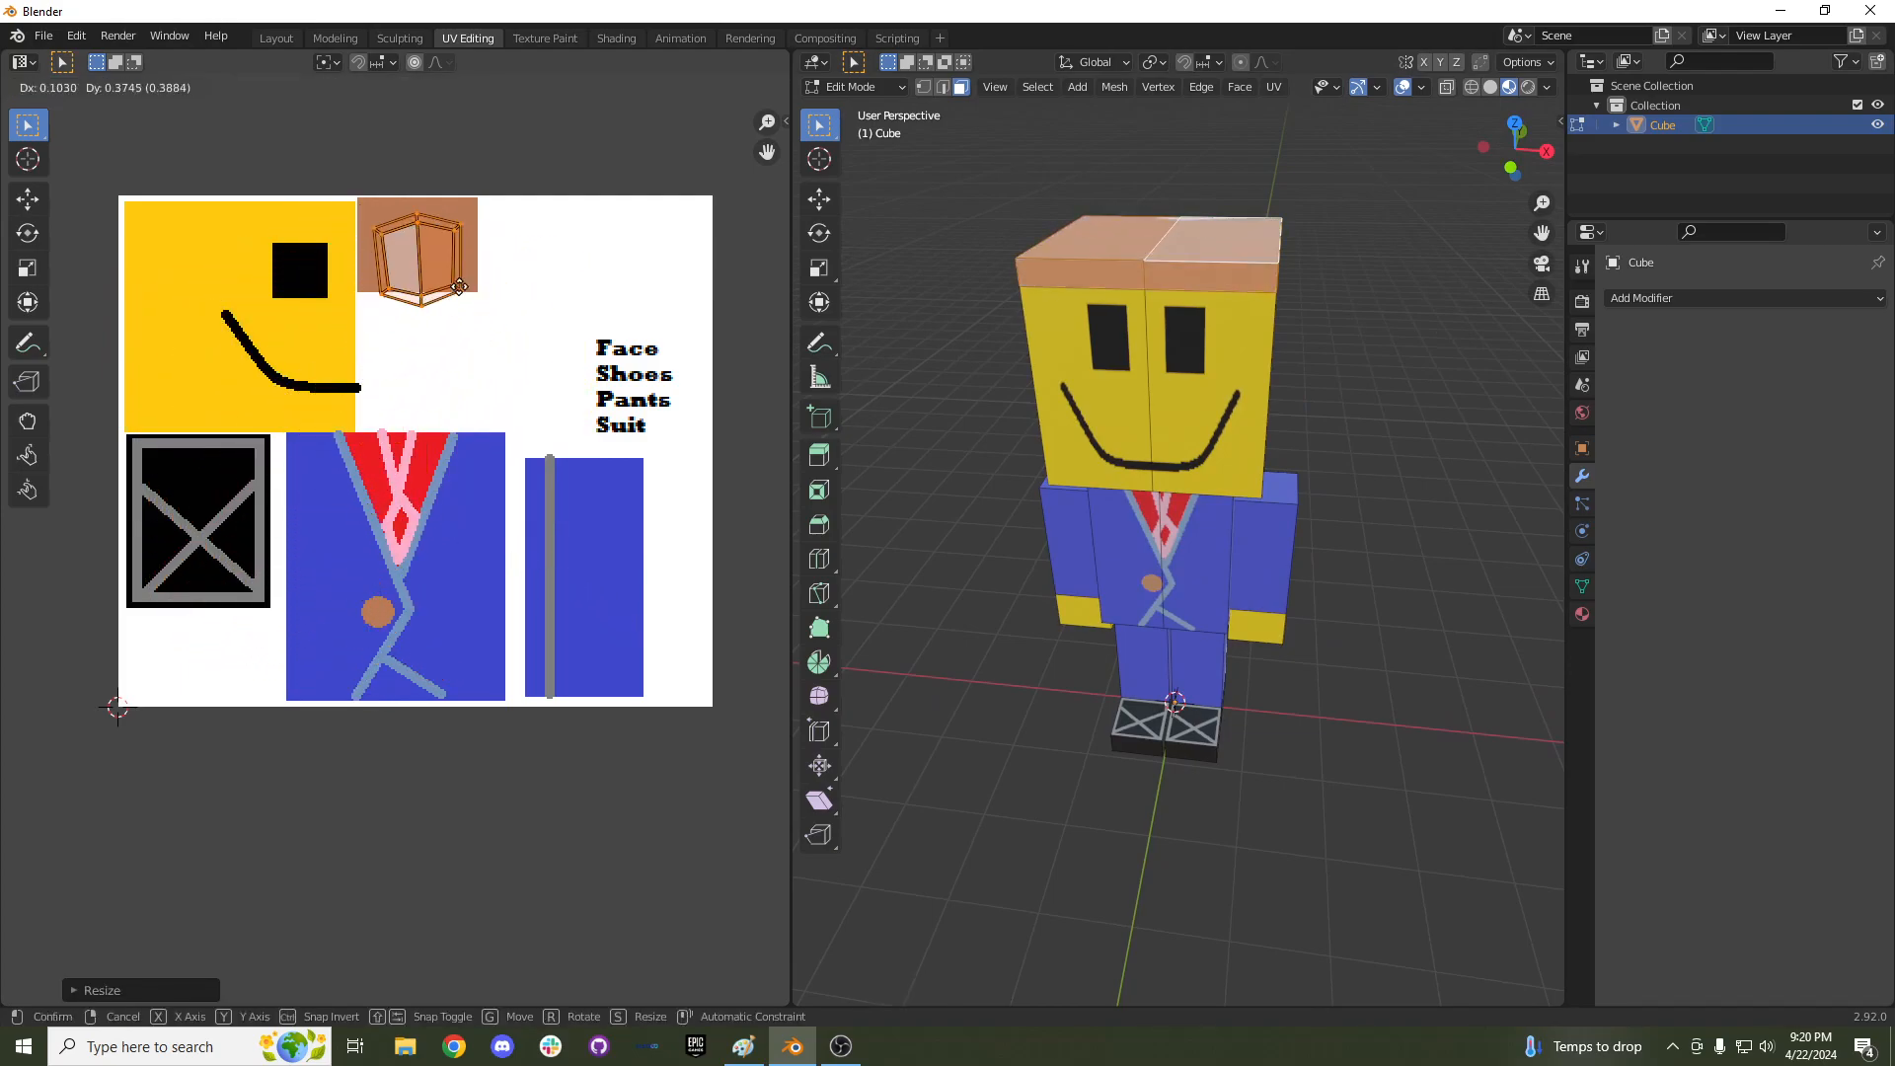
click(457, 272)
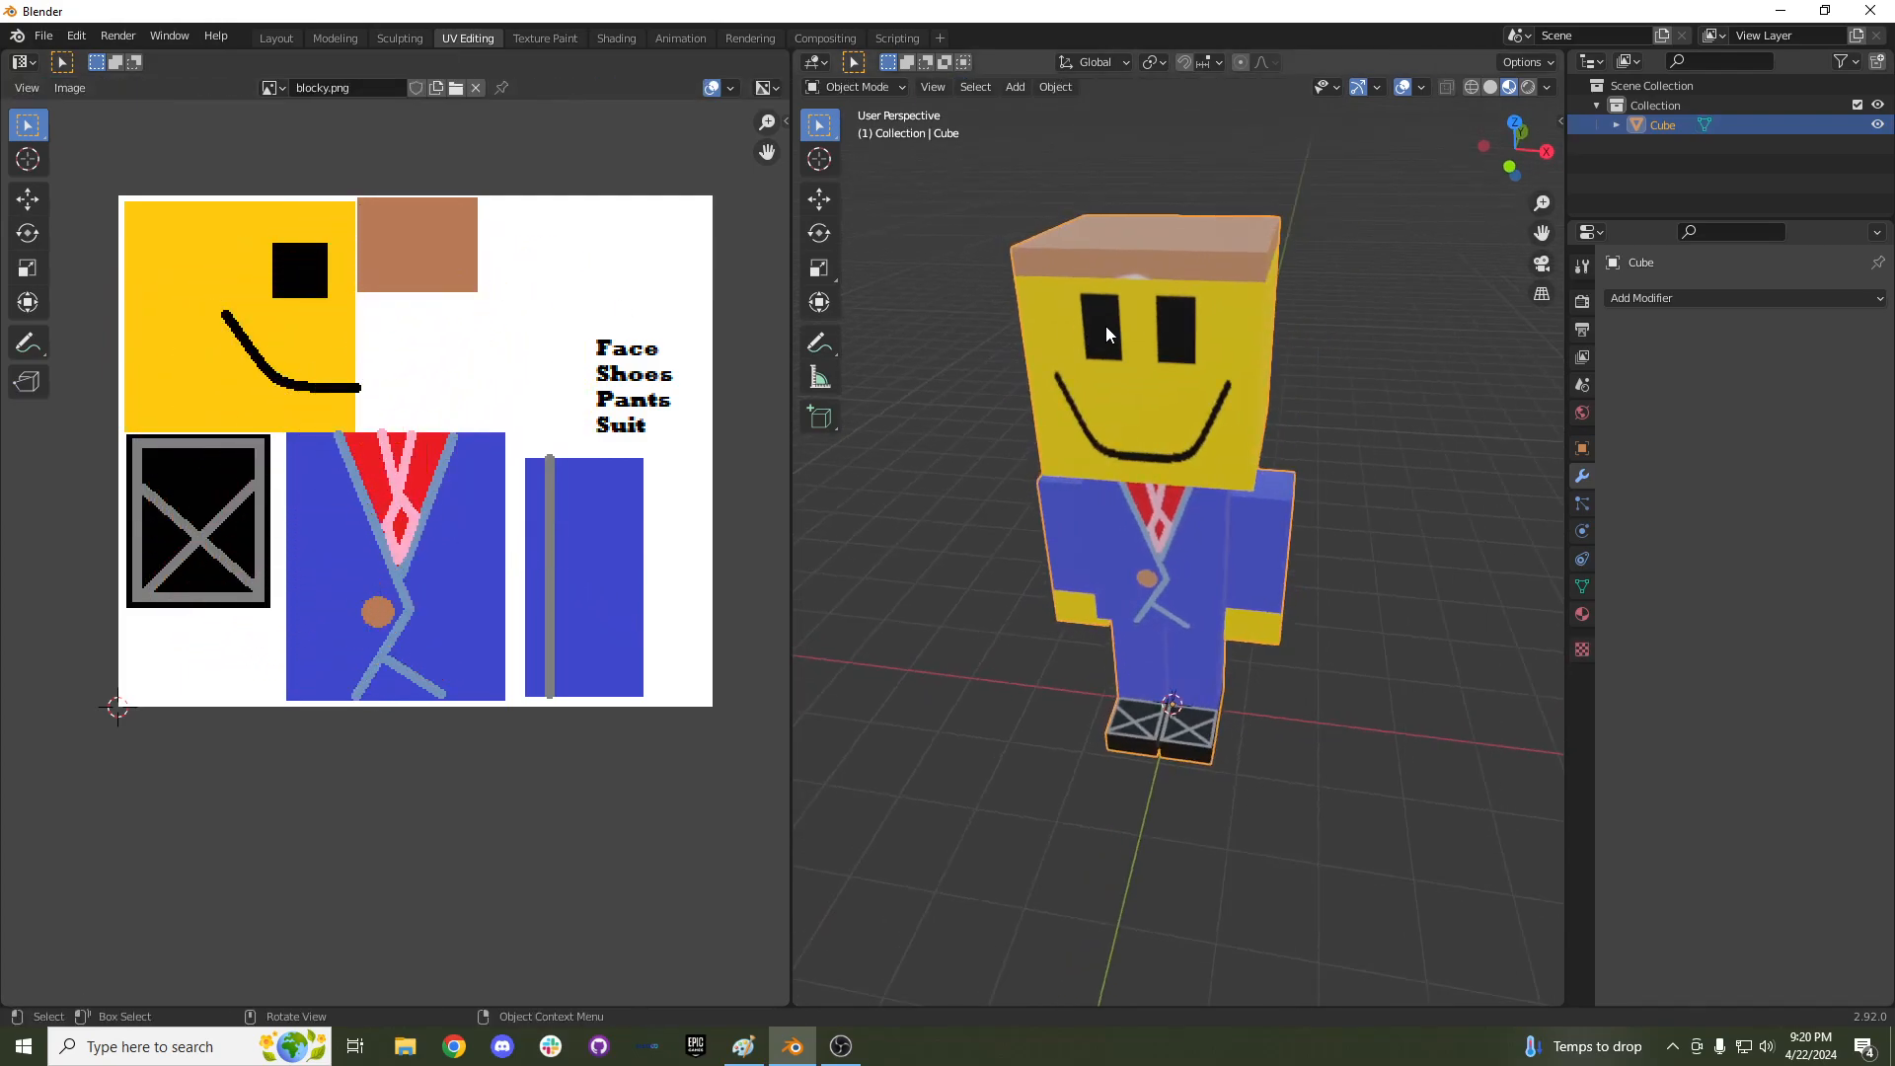
Adjust the hair UVs' position to lie entirely within the brown rectangle and view the humanoid in Object Mode.
scroll(366, 285, up, 1)
scroll(367, 286, up, 1)
middle_drag(406, 249, 350, 472)
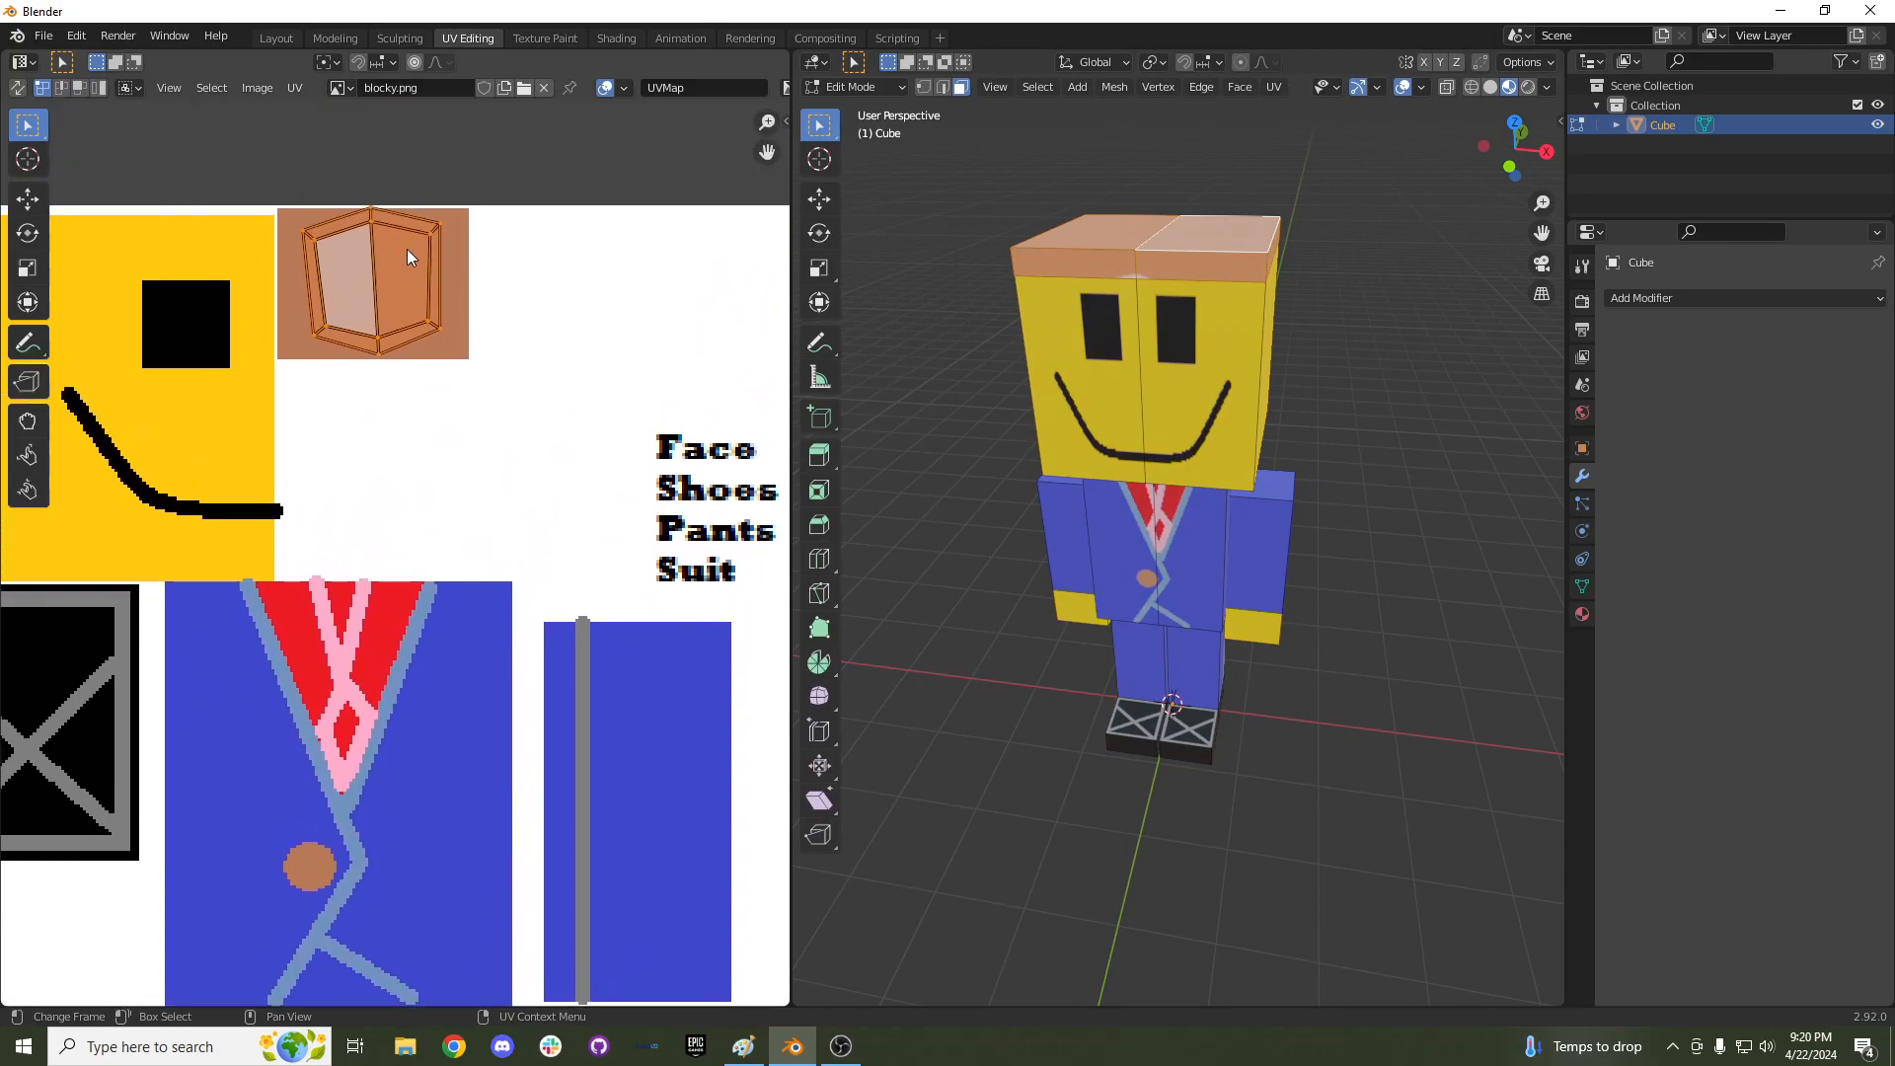
key(g)
click(406, 252)
key(Tab)
mouse_move(1145, 427)
middle_down()
mouse_move(1331, 418)
mouse_move(1161, 389)
mouse_move(946, 408)
mouse_move(1123, 413)
middle_up()
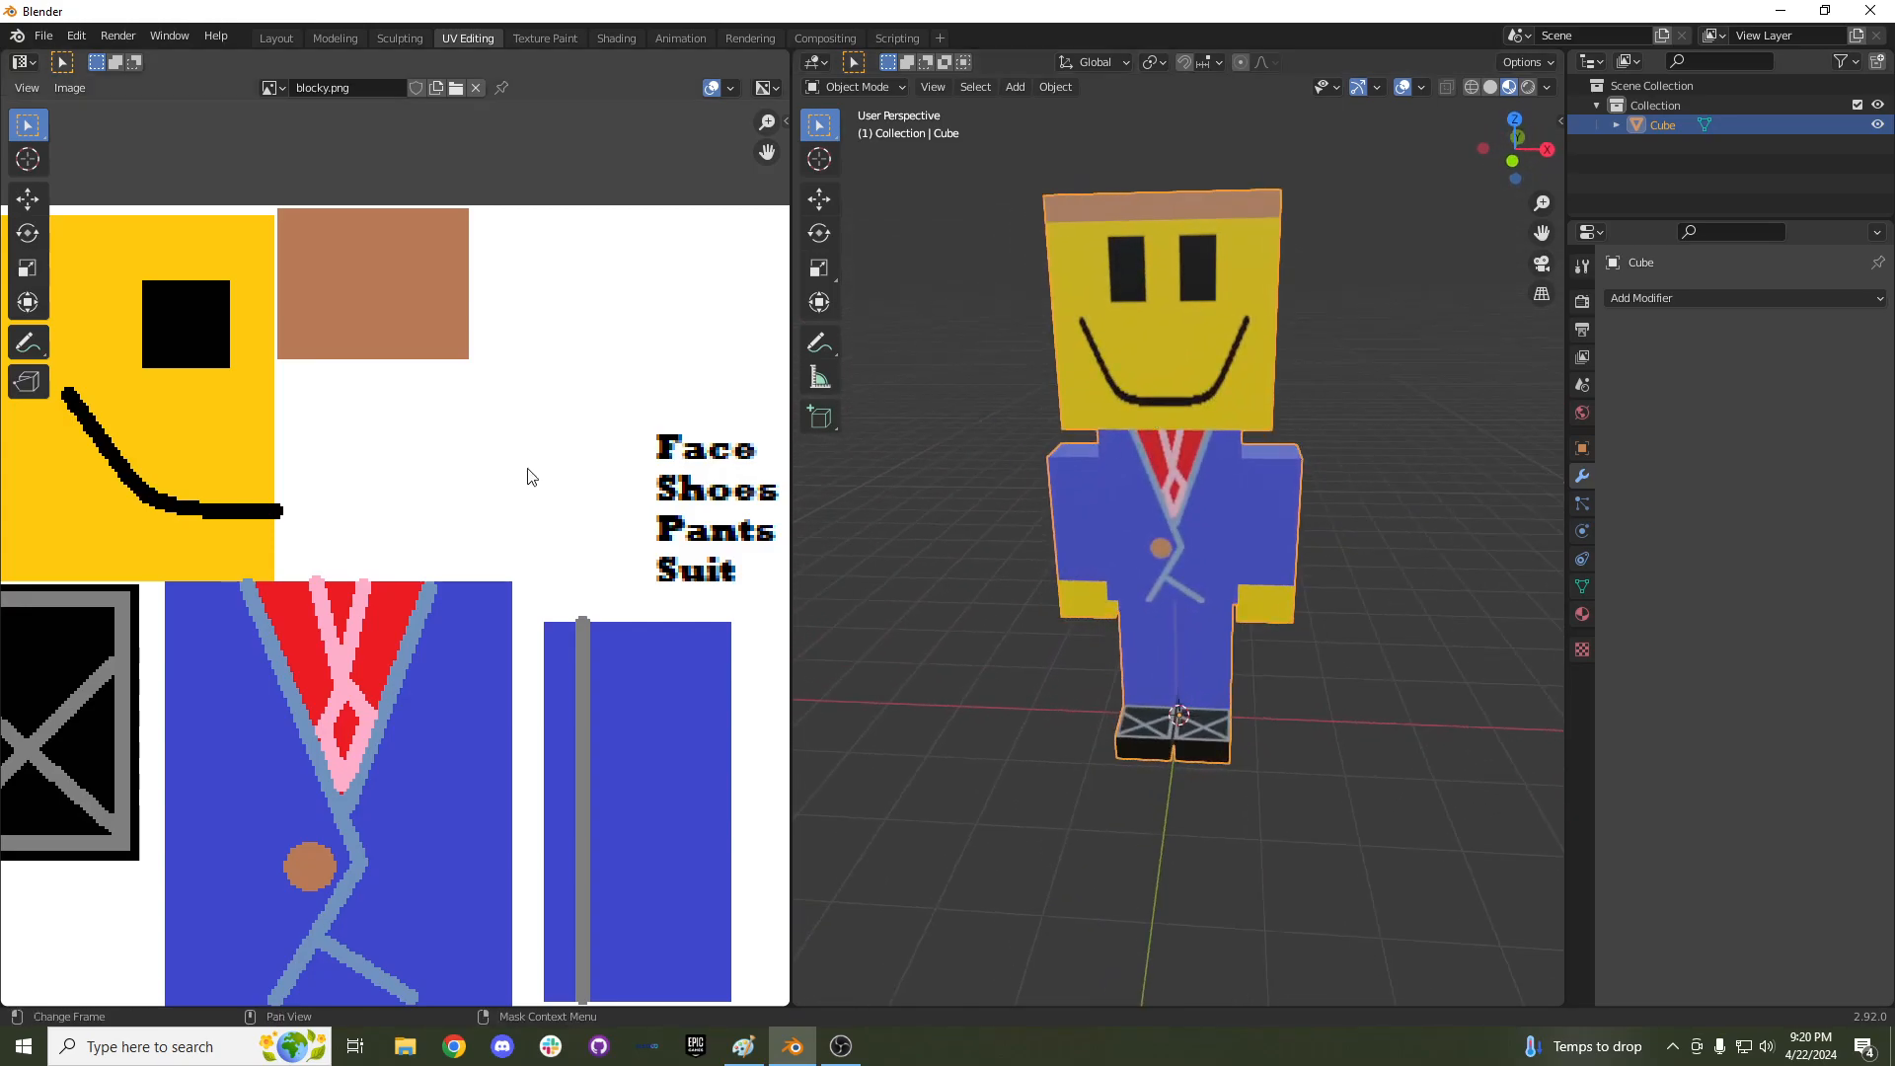